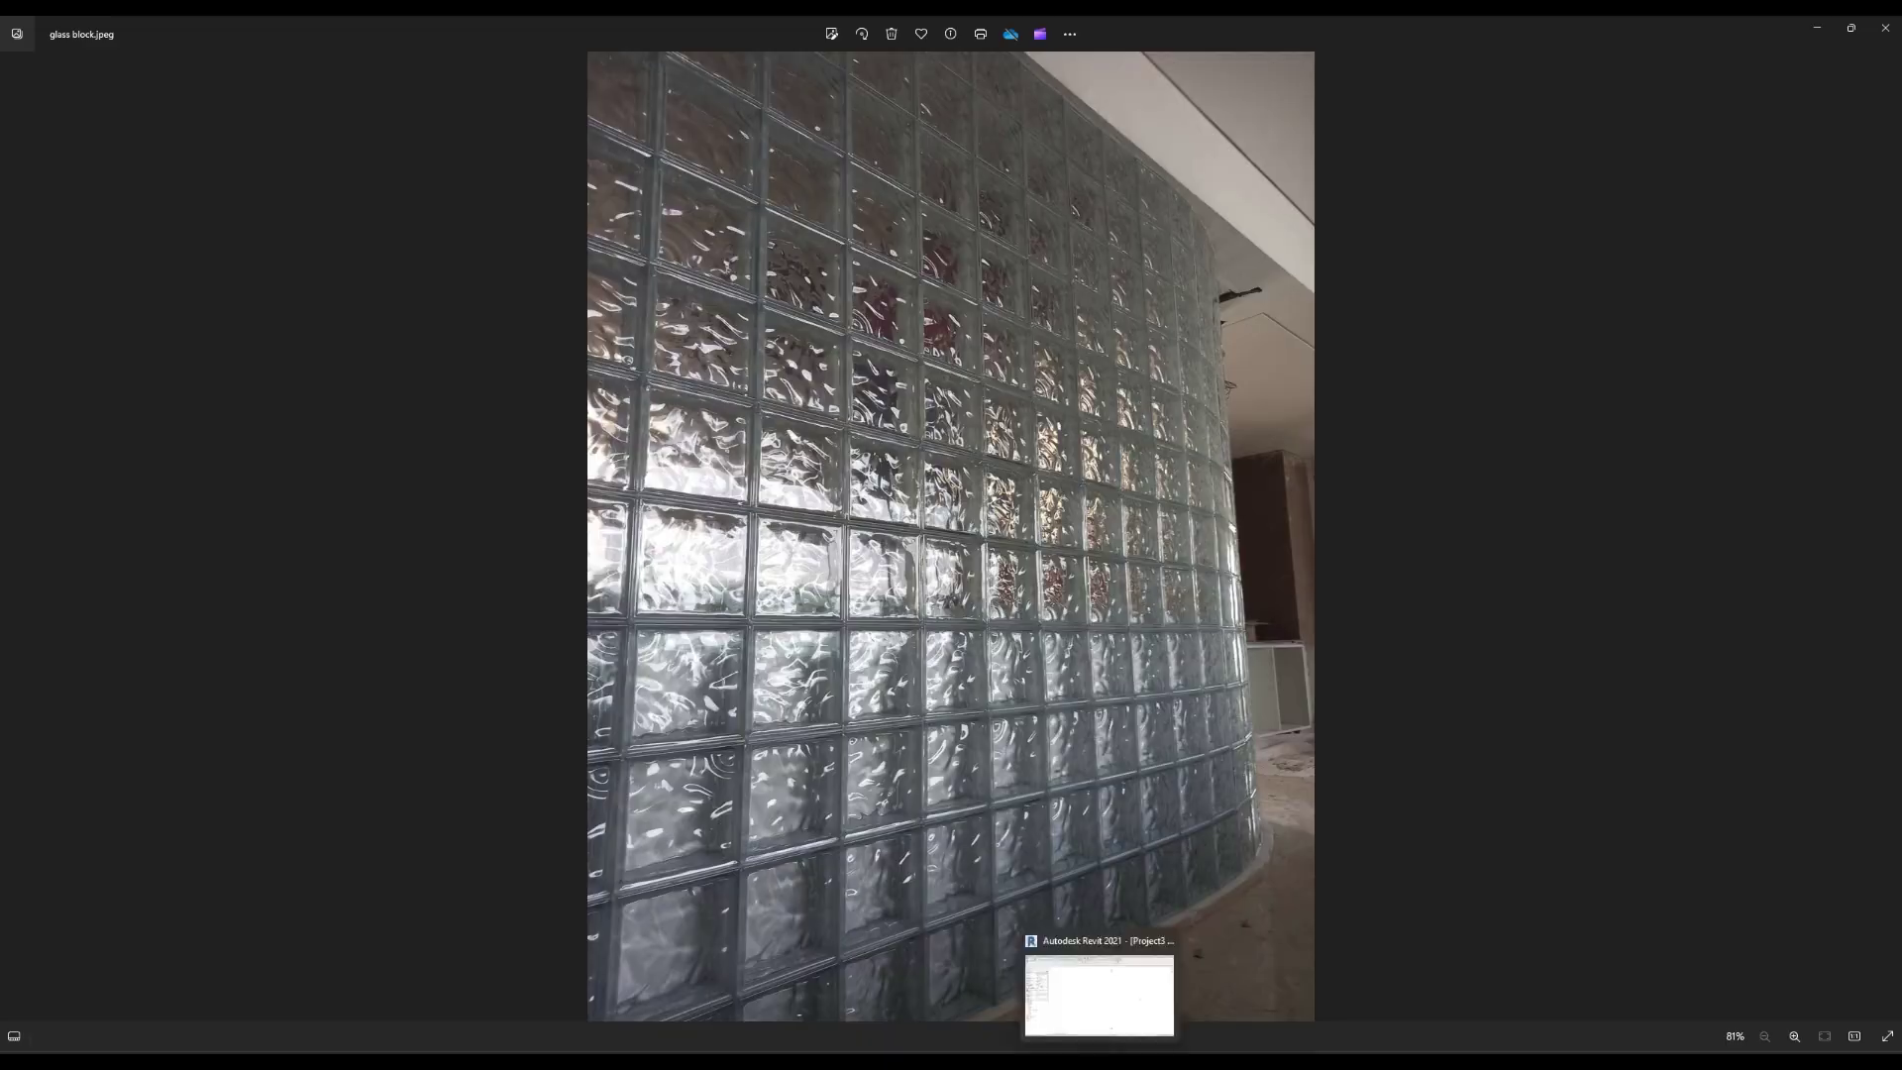
Switch to Revit and draw a horizontal structural wall of type Curtain Wall, 10000 mm long, in the Level 1 plan.
left_click(1098, 991)
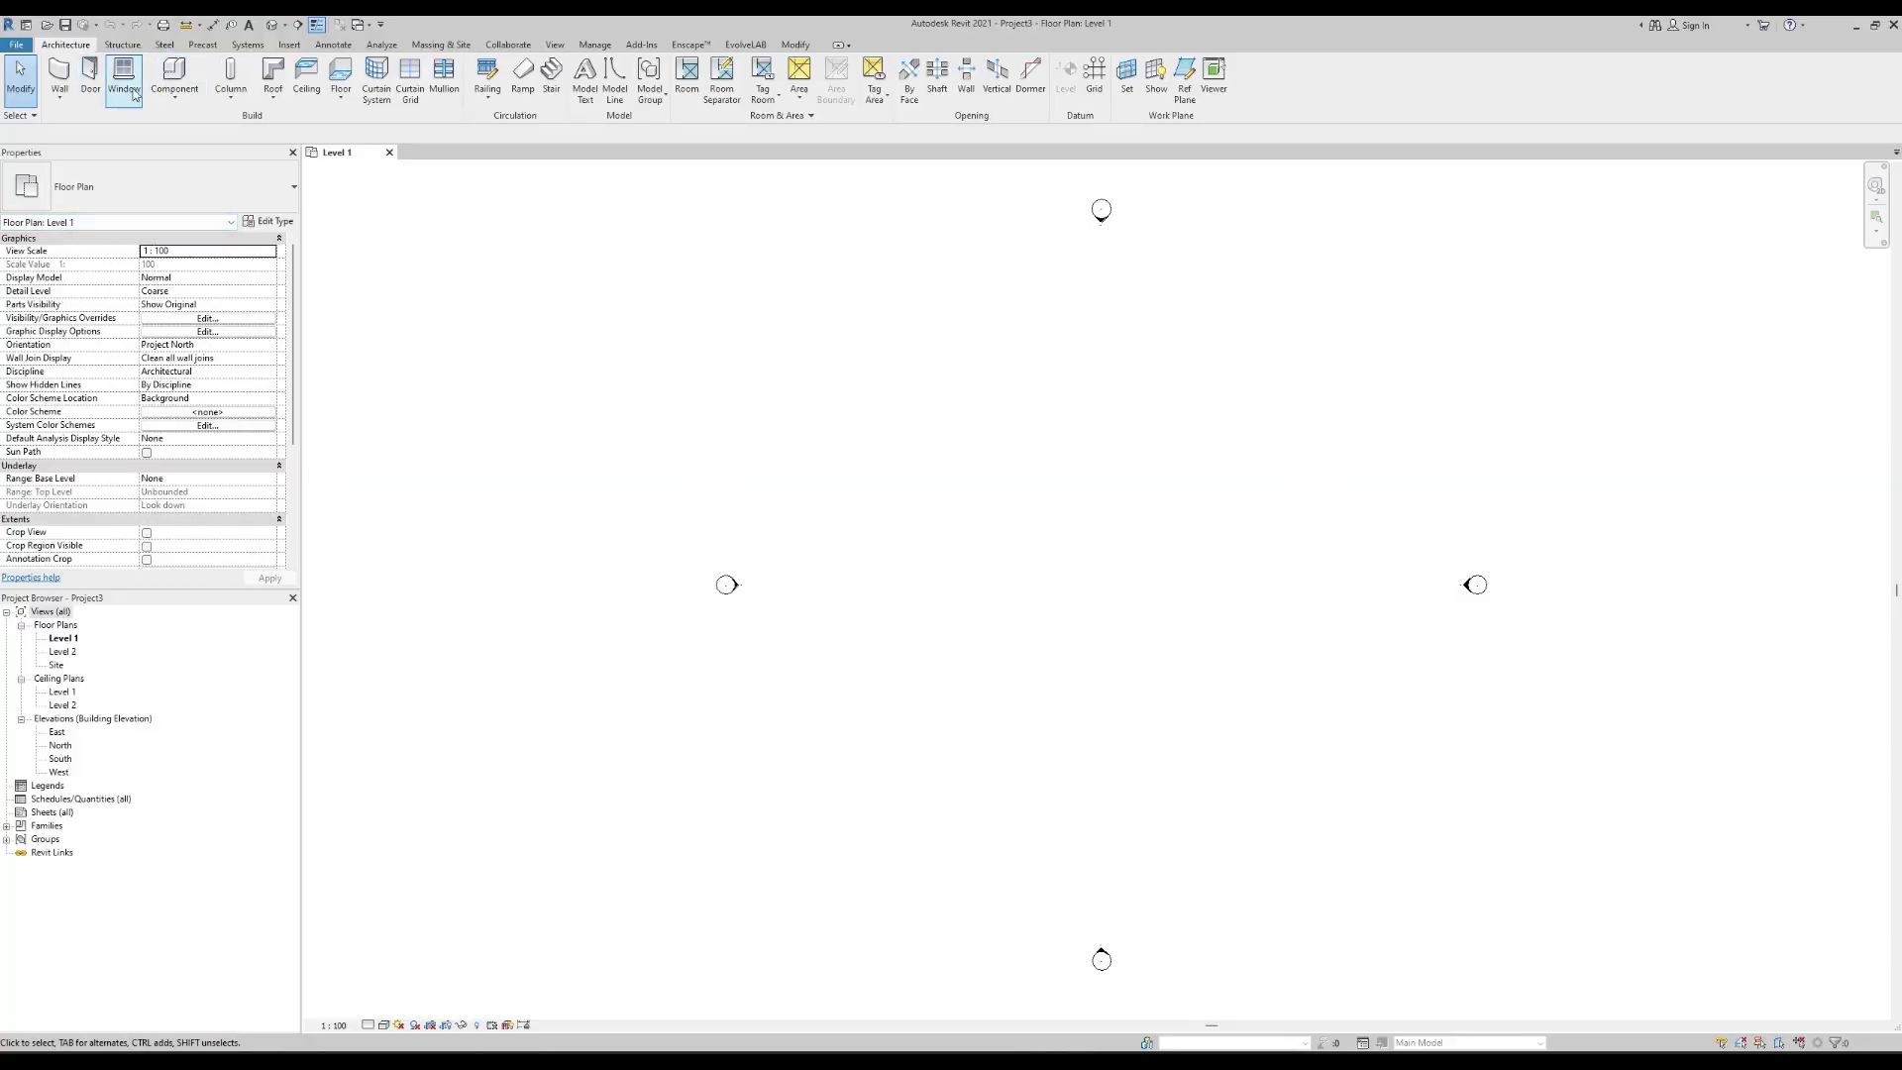
left_click(62, 103)
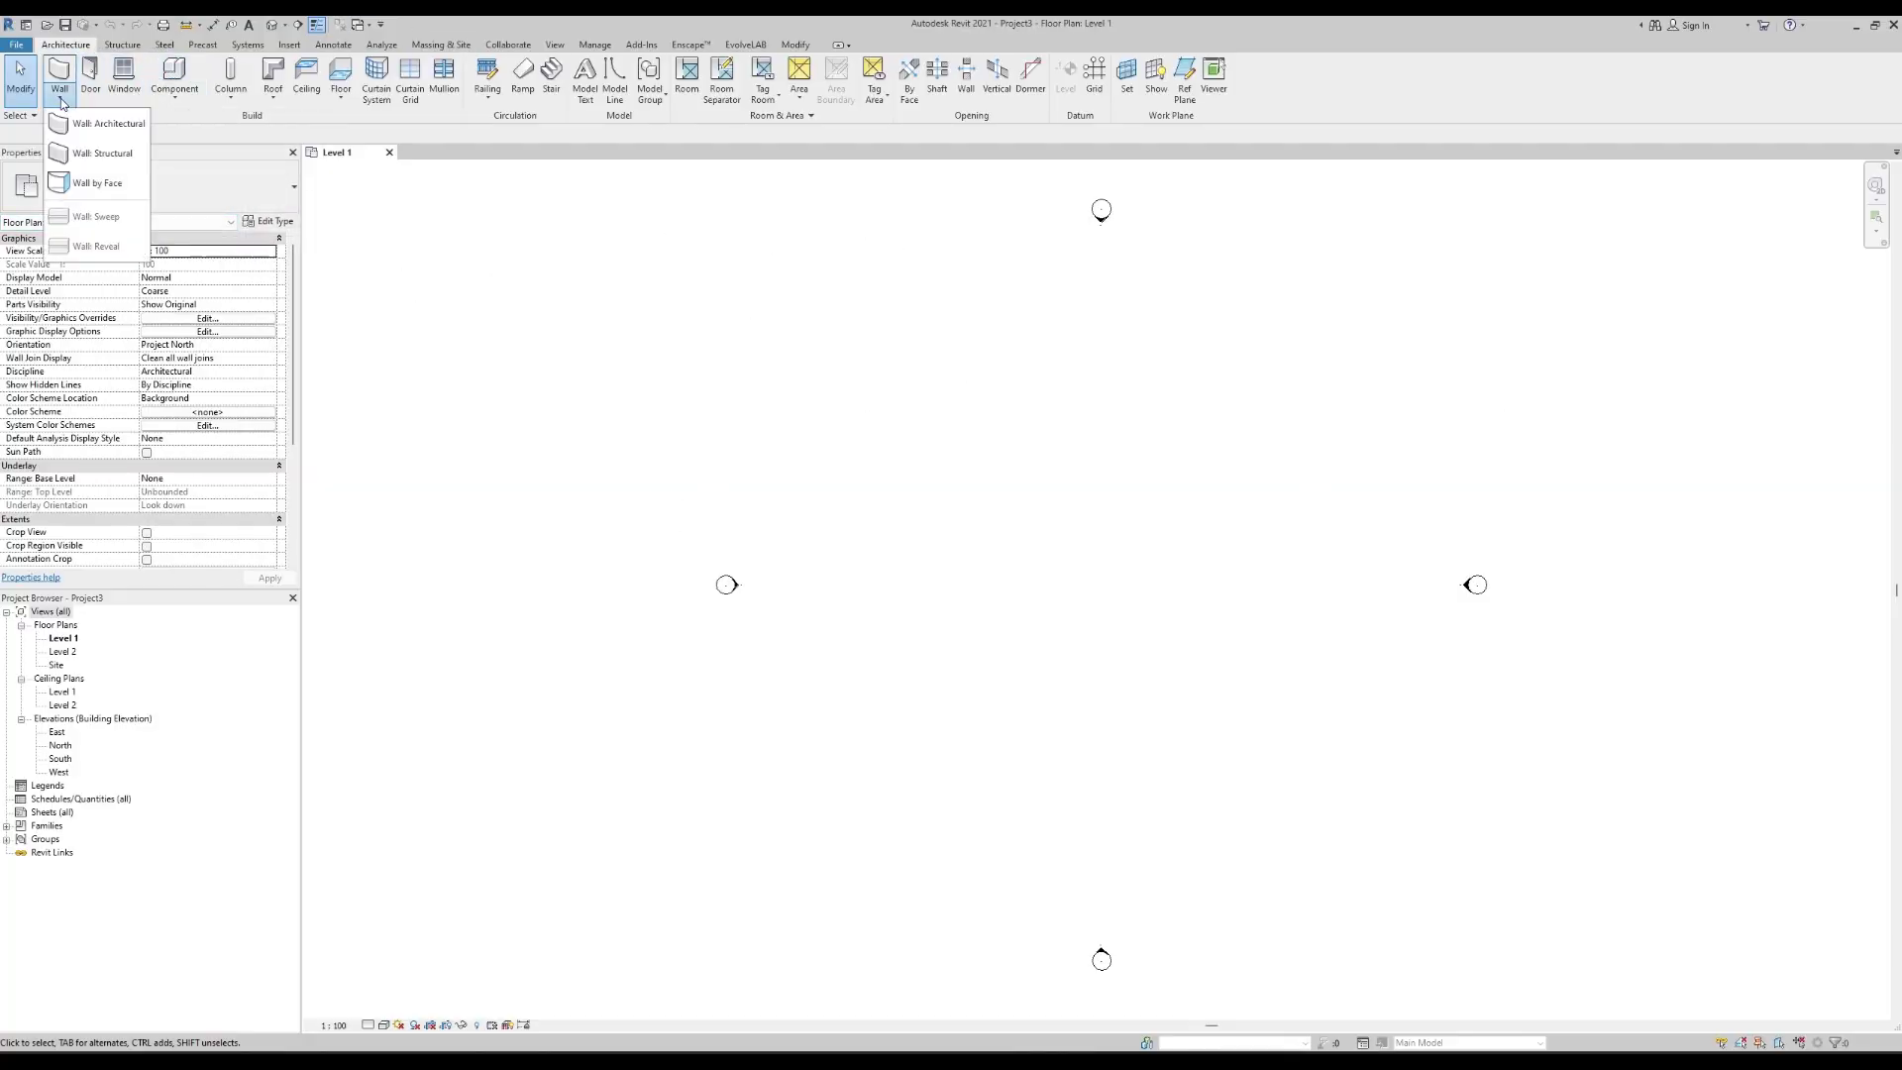
left_click(99, 152)
left_click(293, 196)
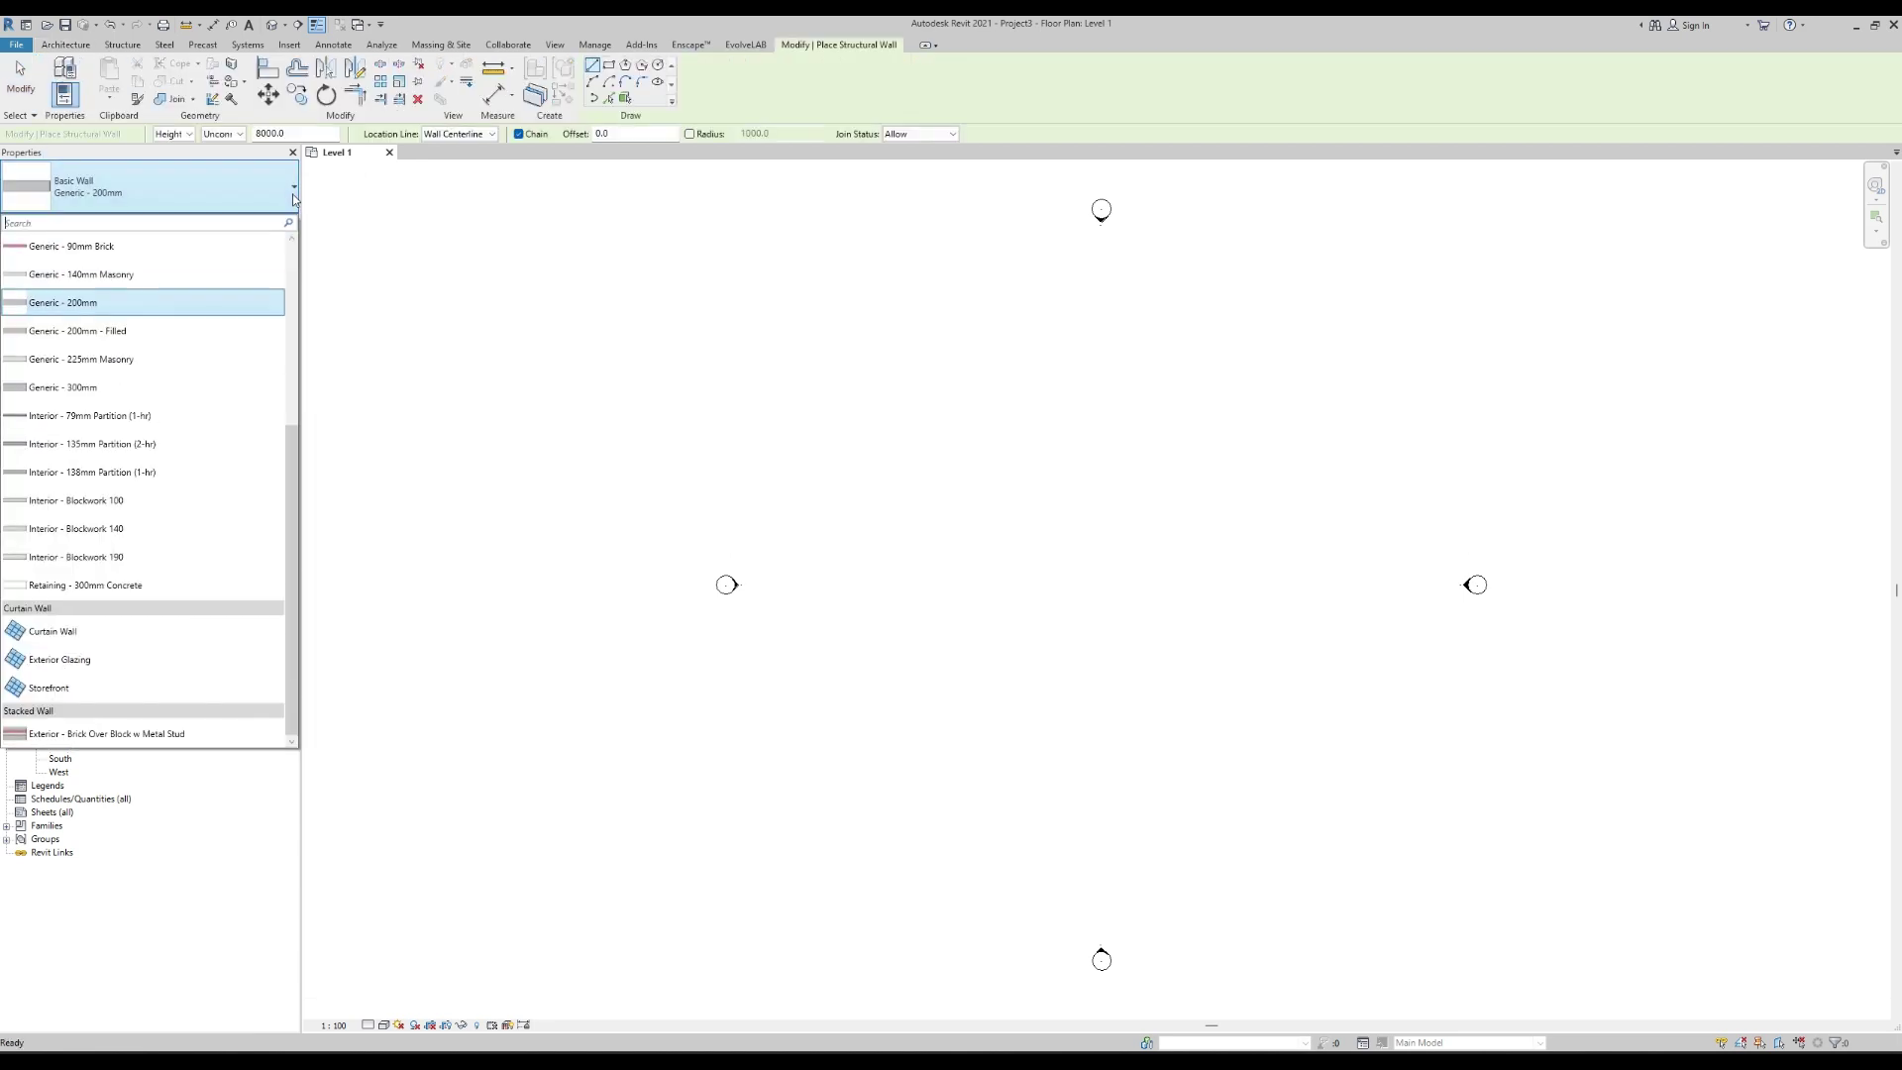
left_click(71, 634)
left_click(877, 575)
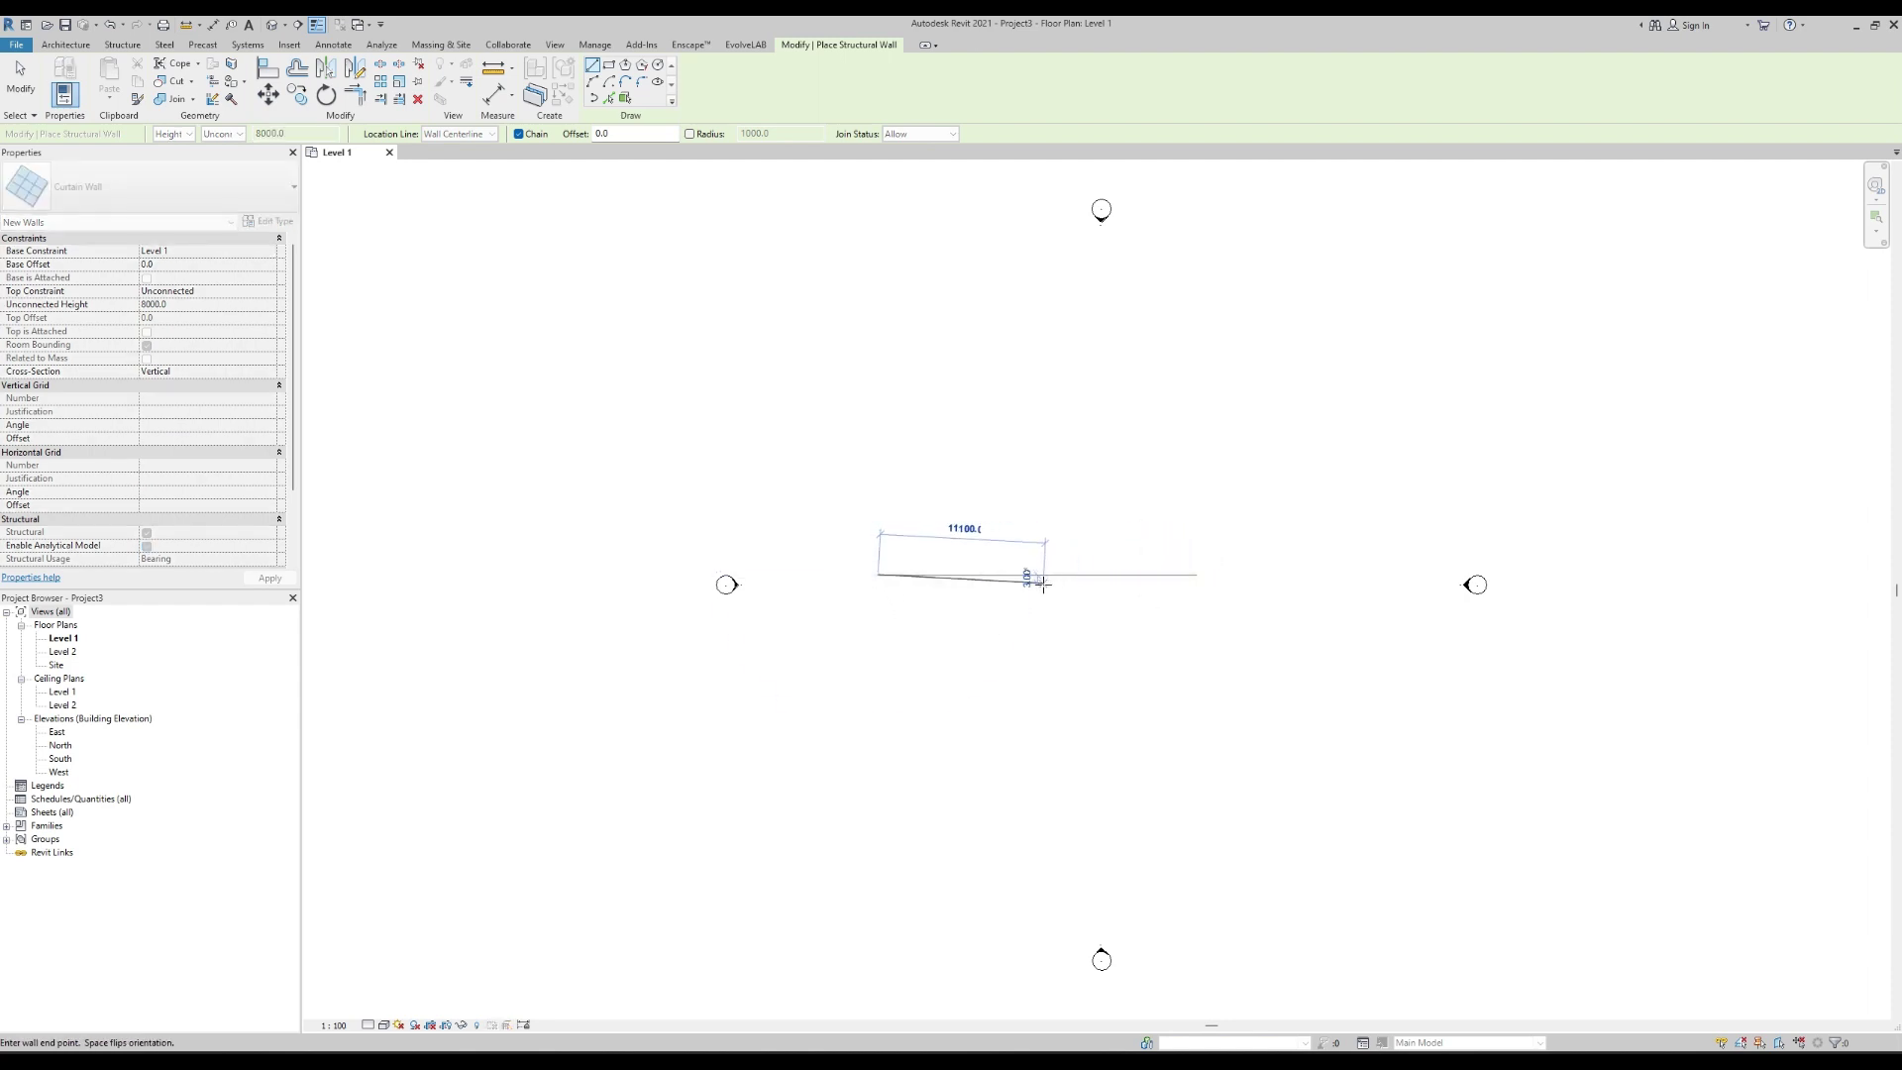
scroll(1036, 573, "up", 2)
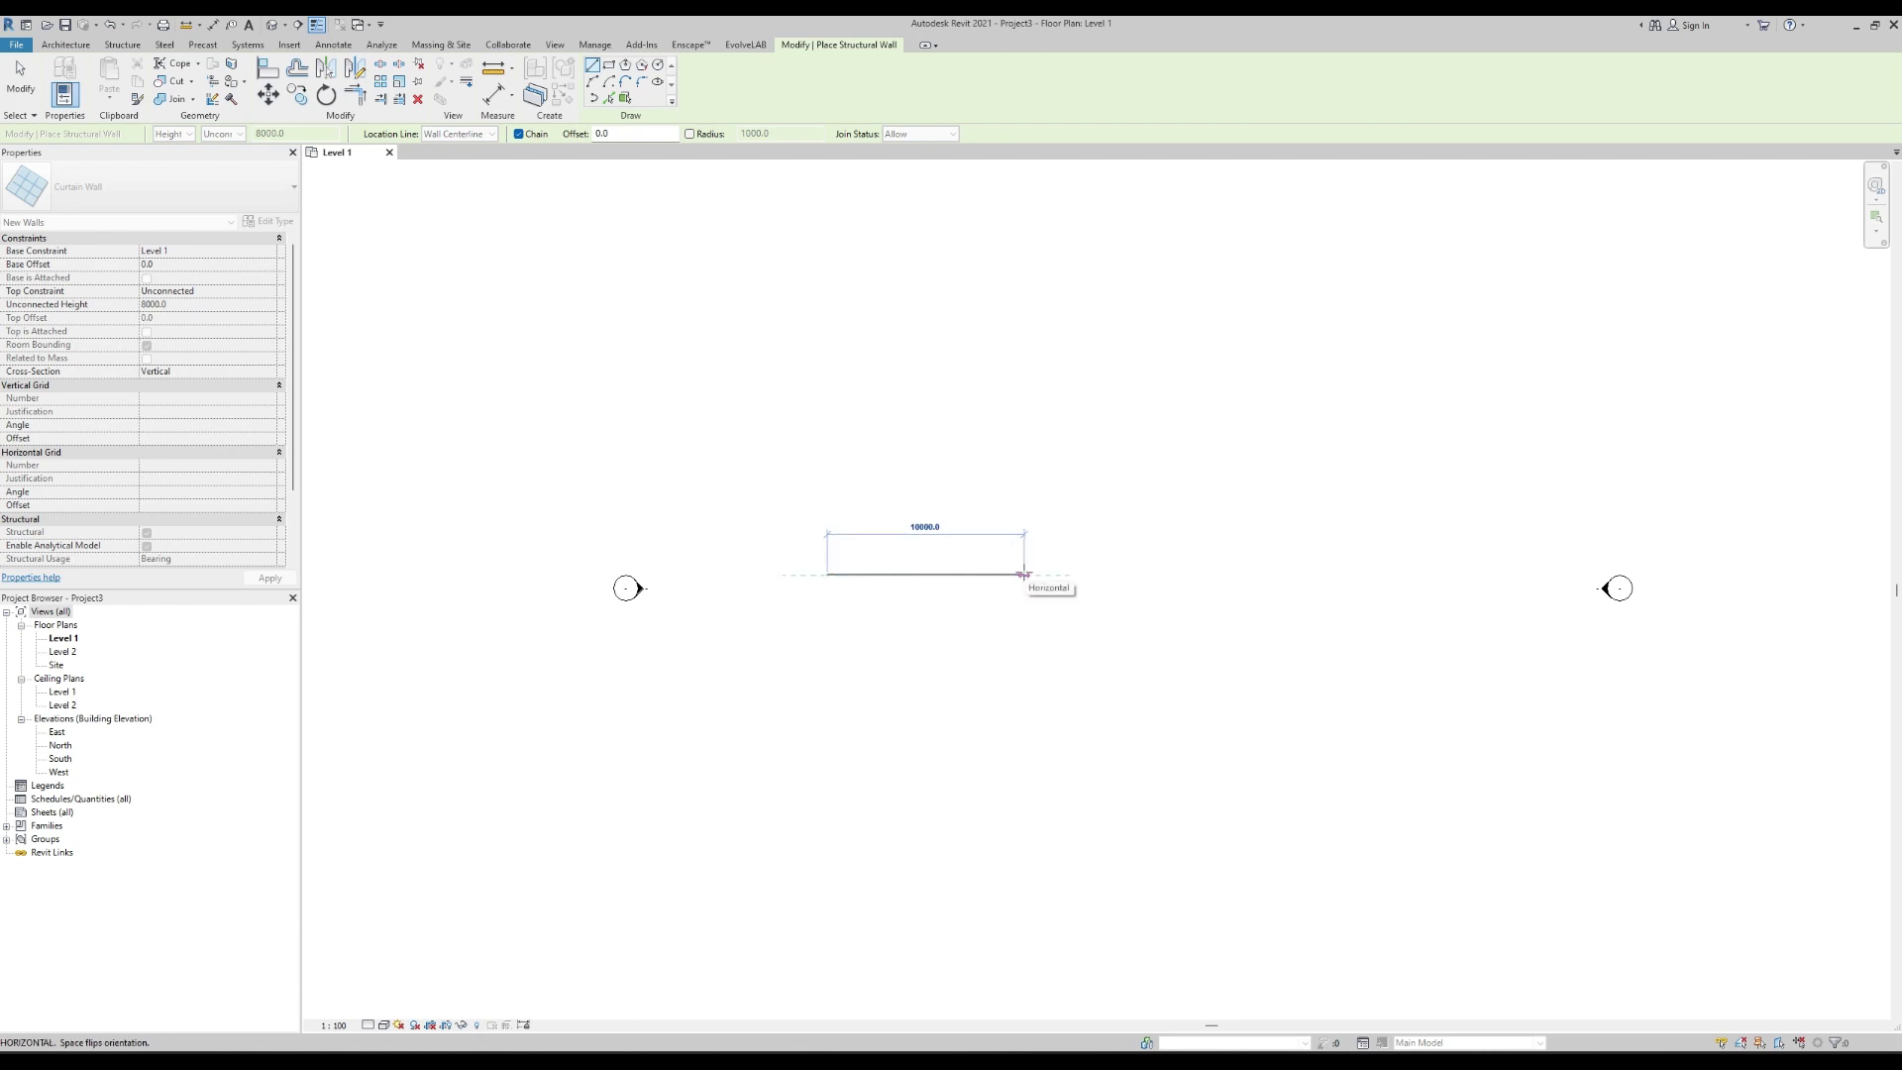
left_click(1024, 574)
key("Escape")
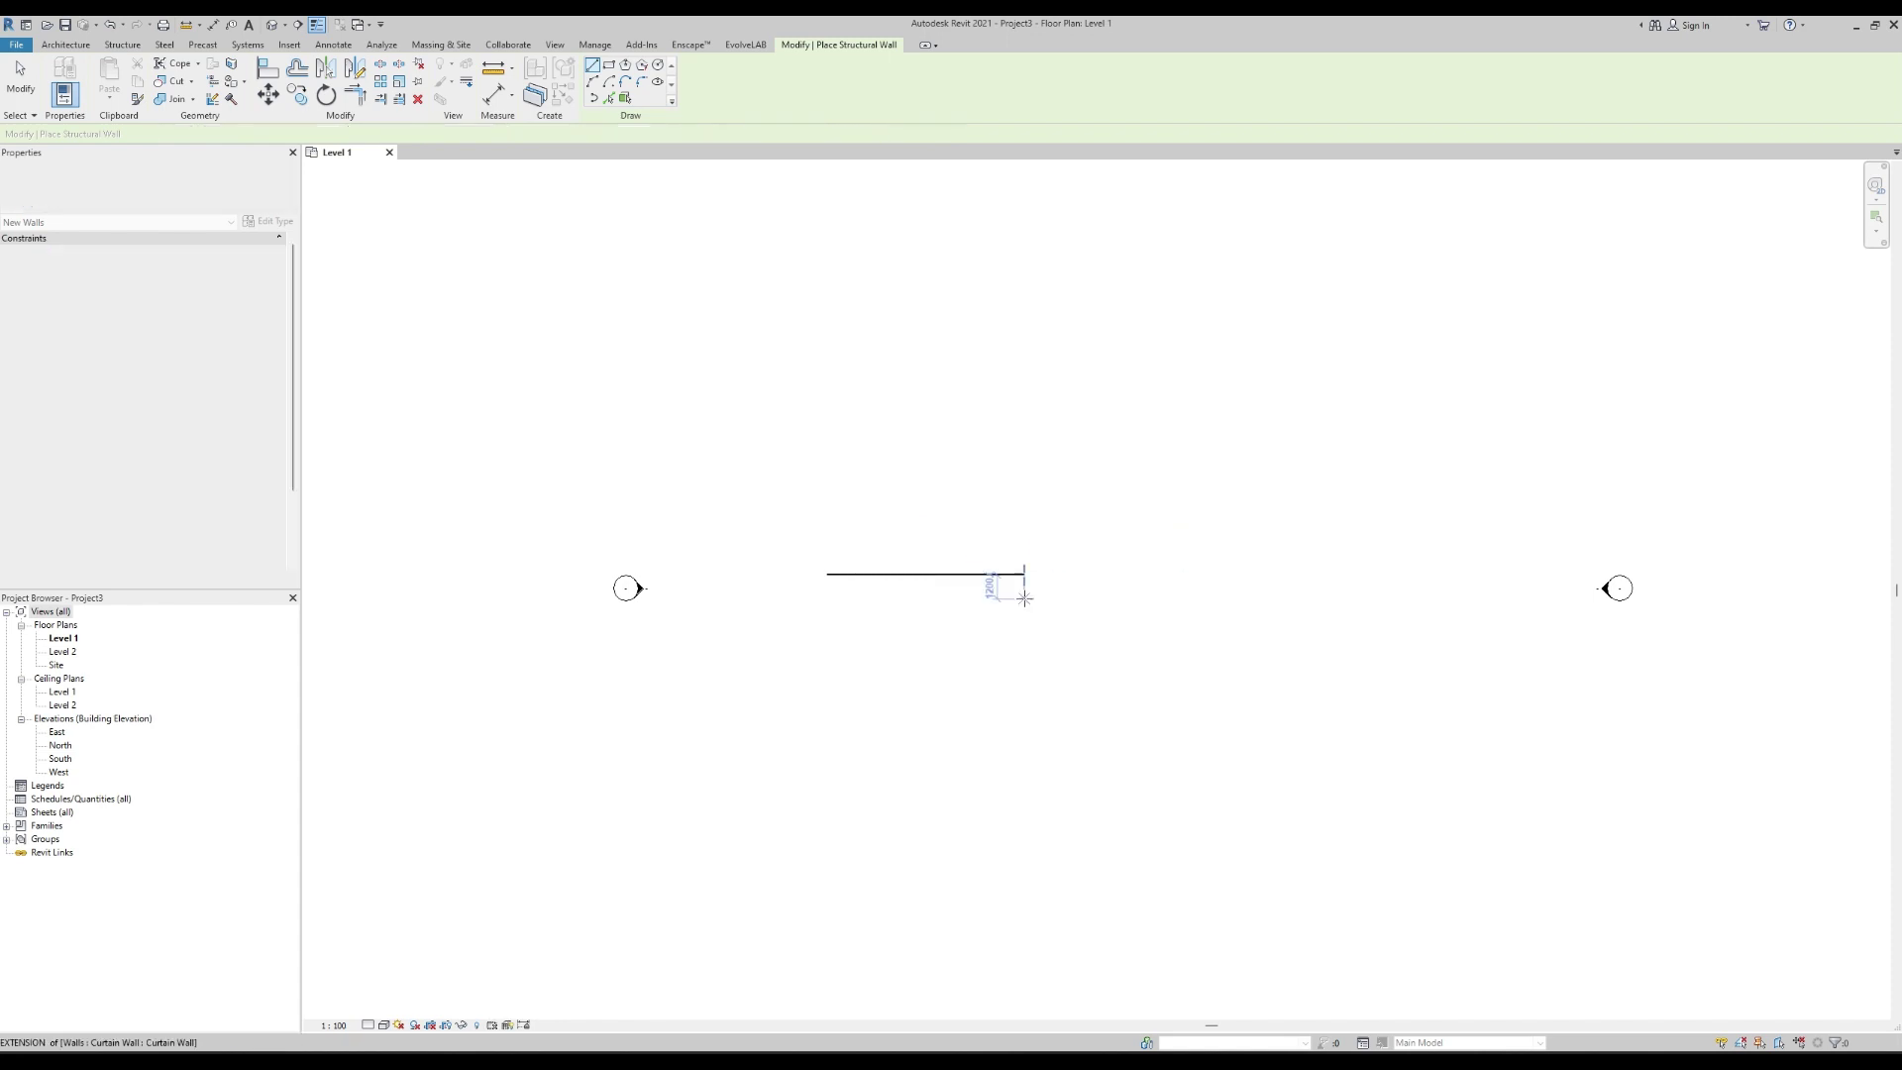
key("Escape")
scroll(1023, 595, "down", 1)
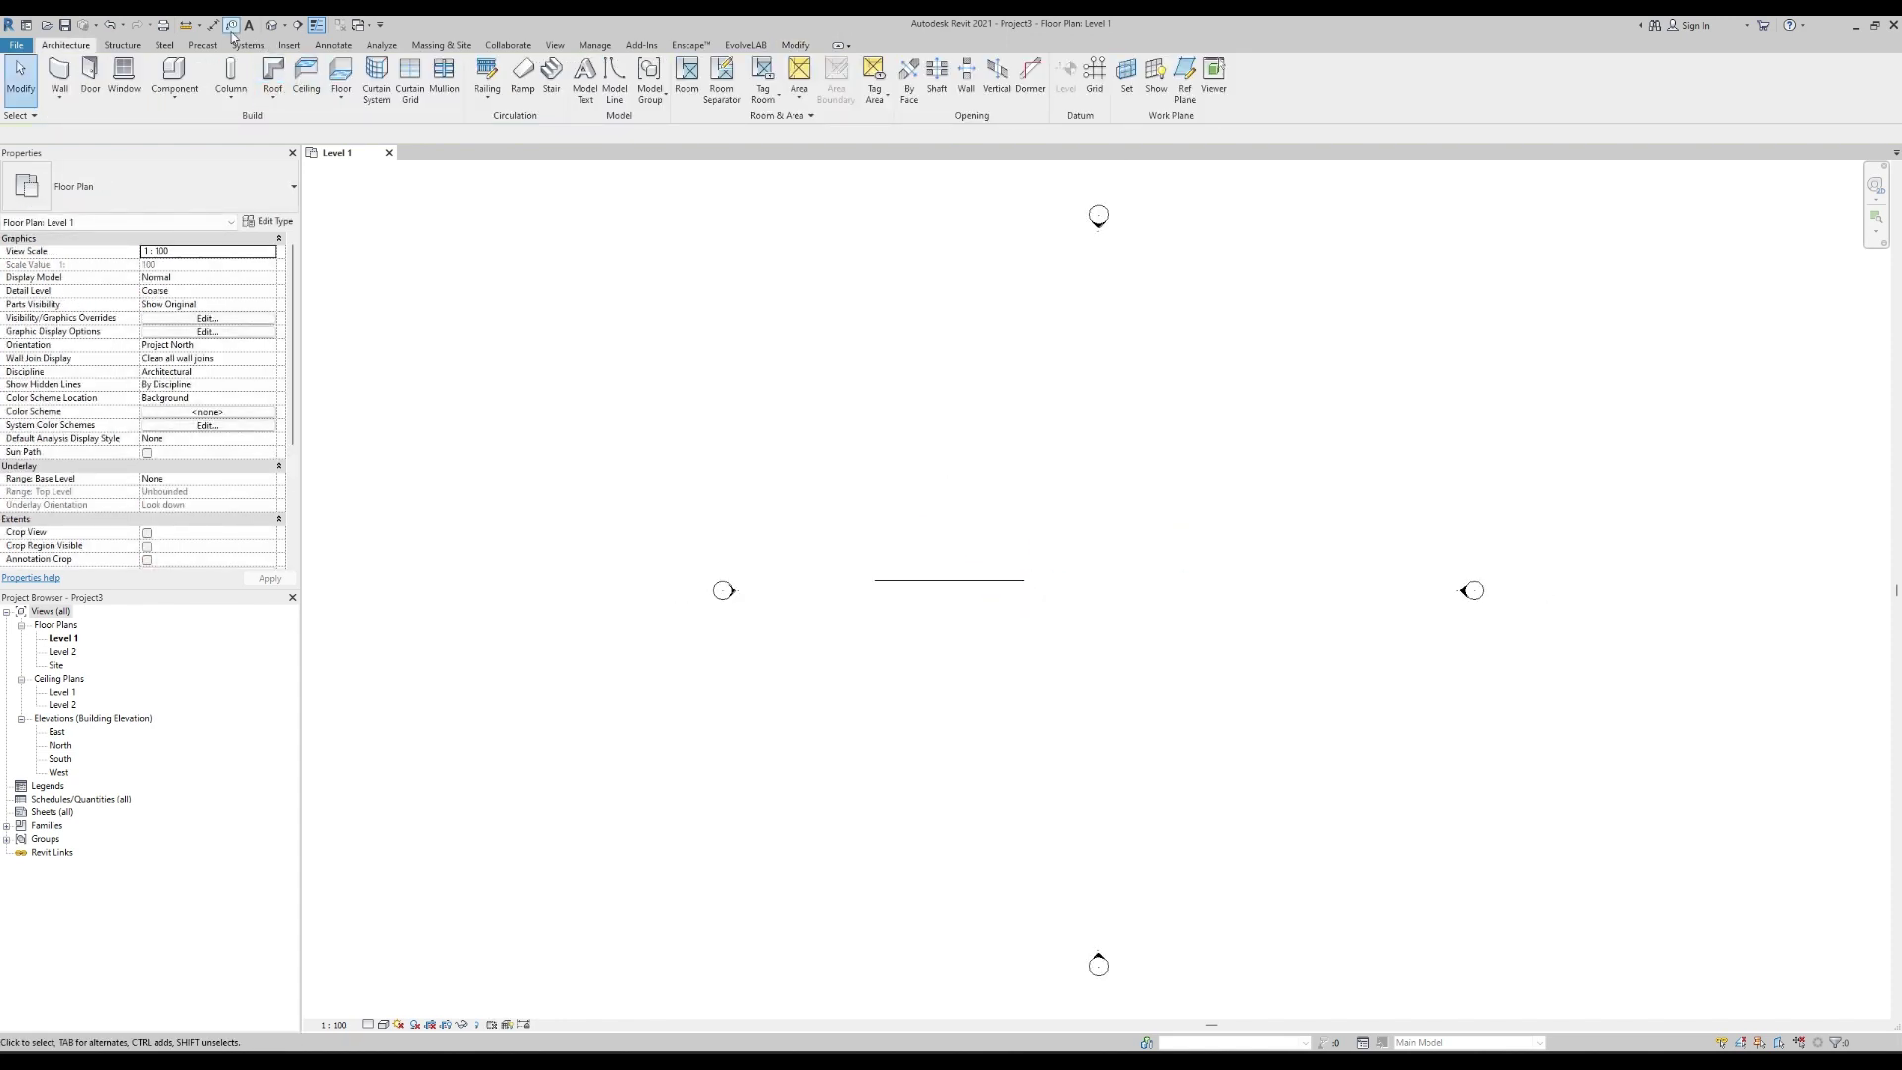
Open the default 3D view and orbit it to view the curtain wall from the front.
left_click(272, 24)
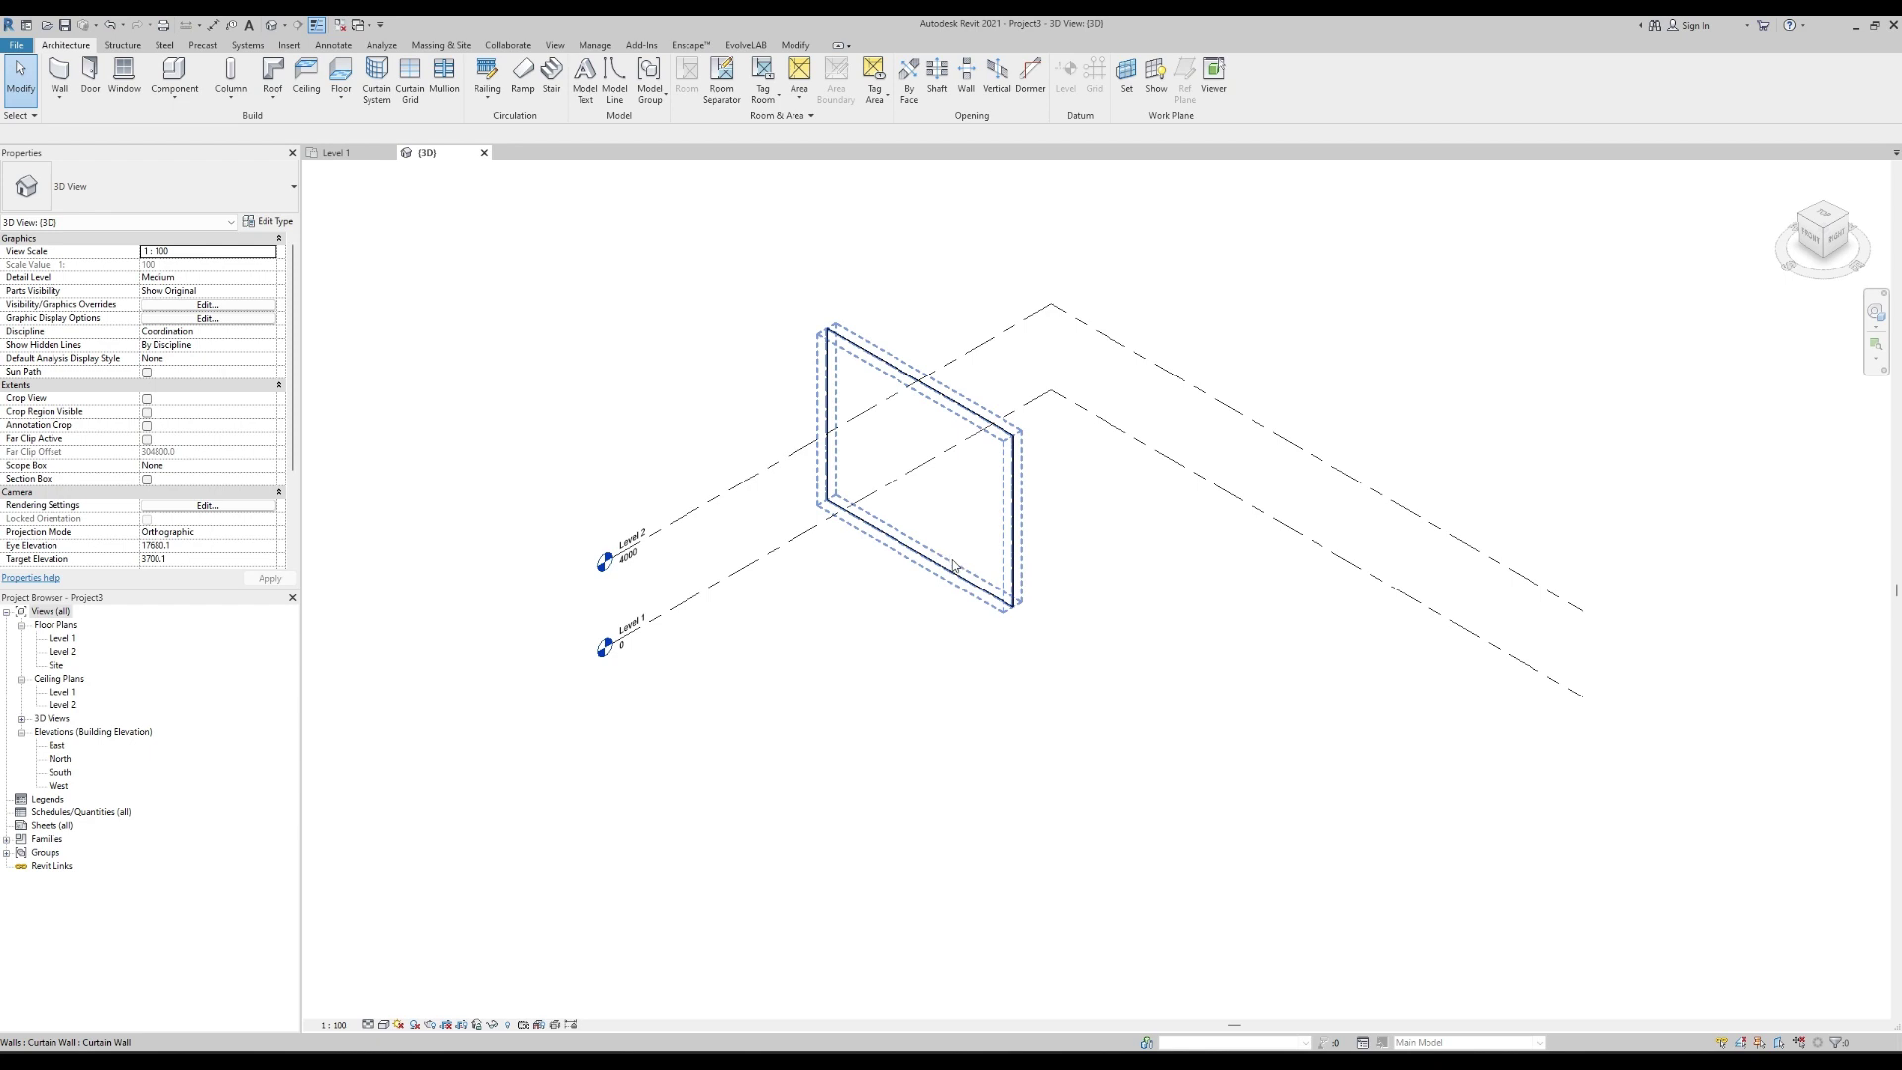
middle_click_drag(936, 615, 1096, 607, "shift")
key("alt")
scroll(946, 572, "down", 4)
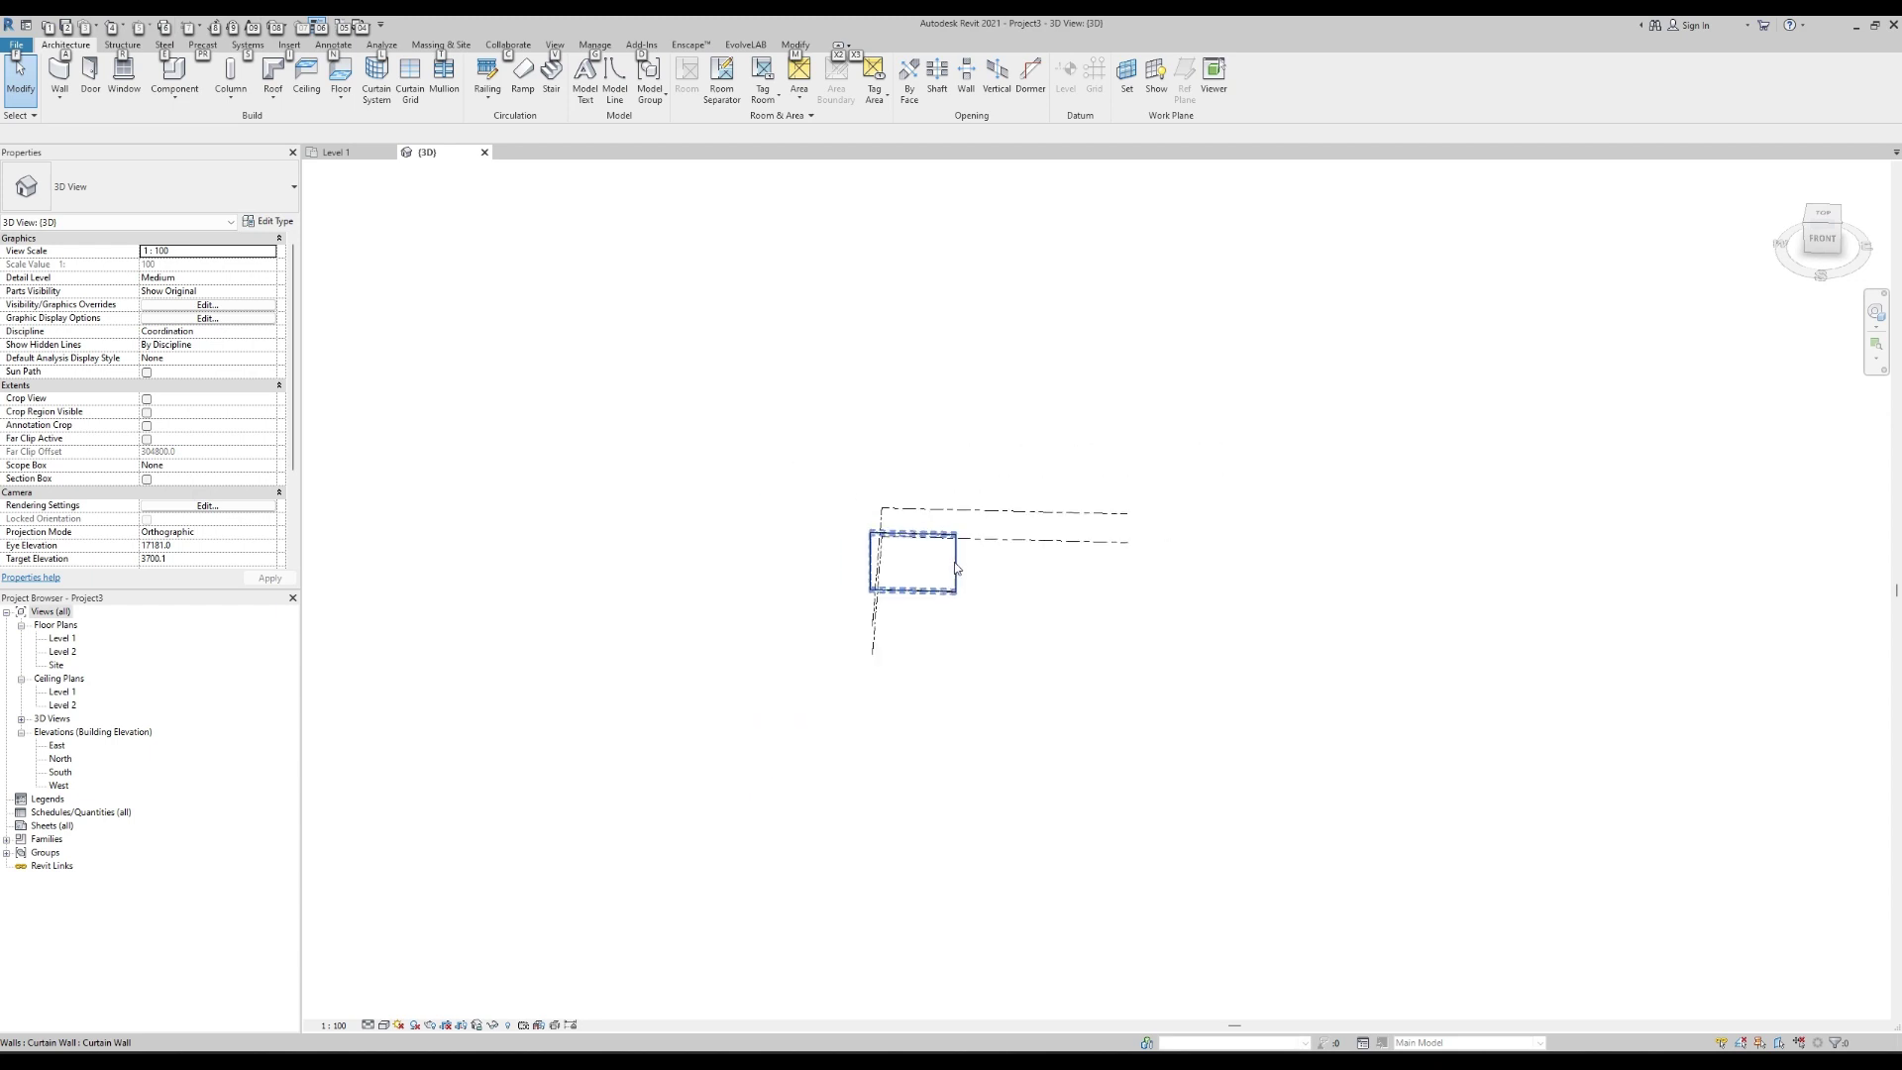
middle_click_drag(946, 573, 1100, 544, "shift")
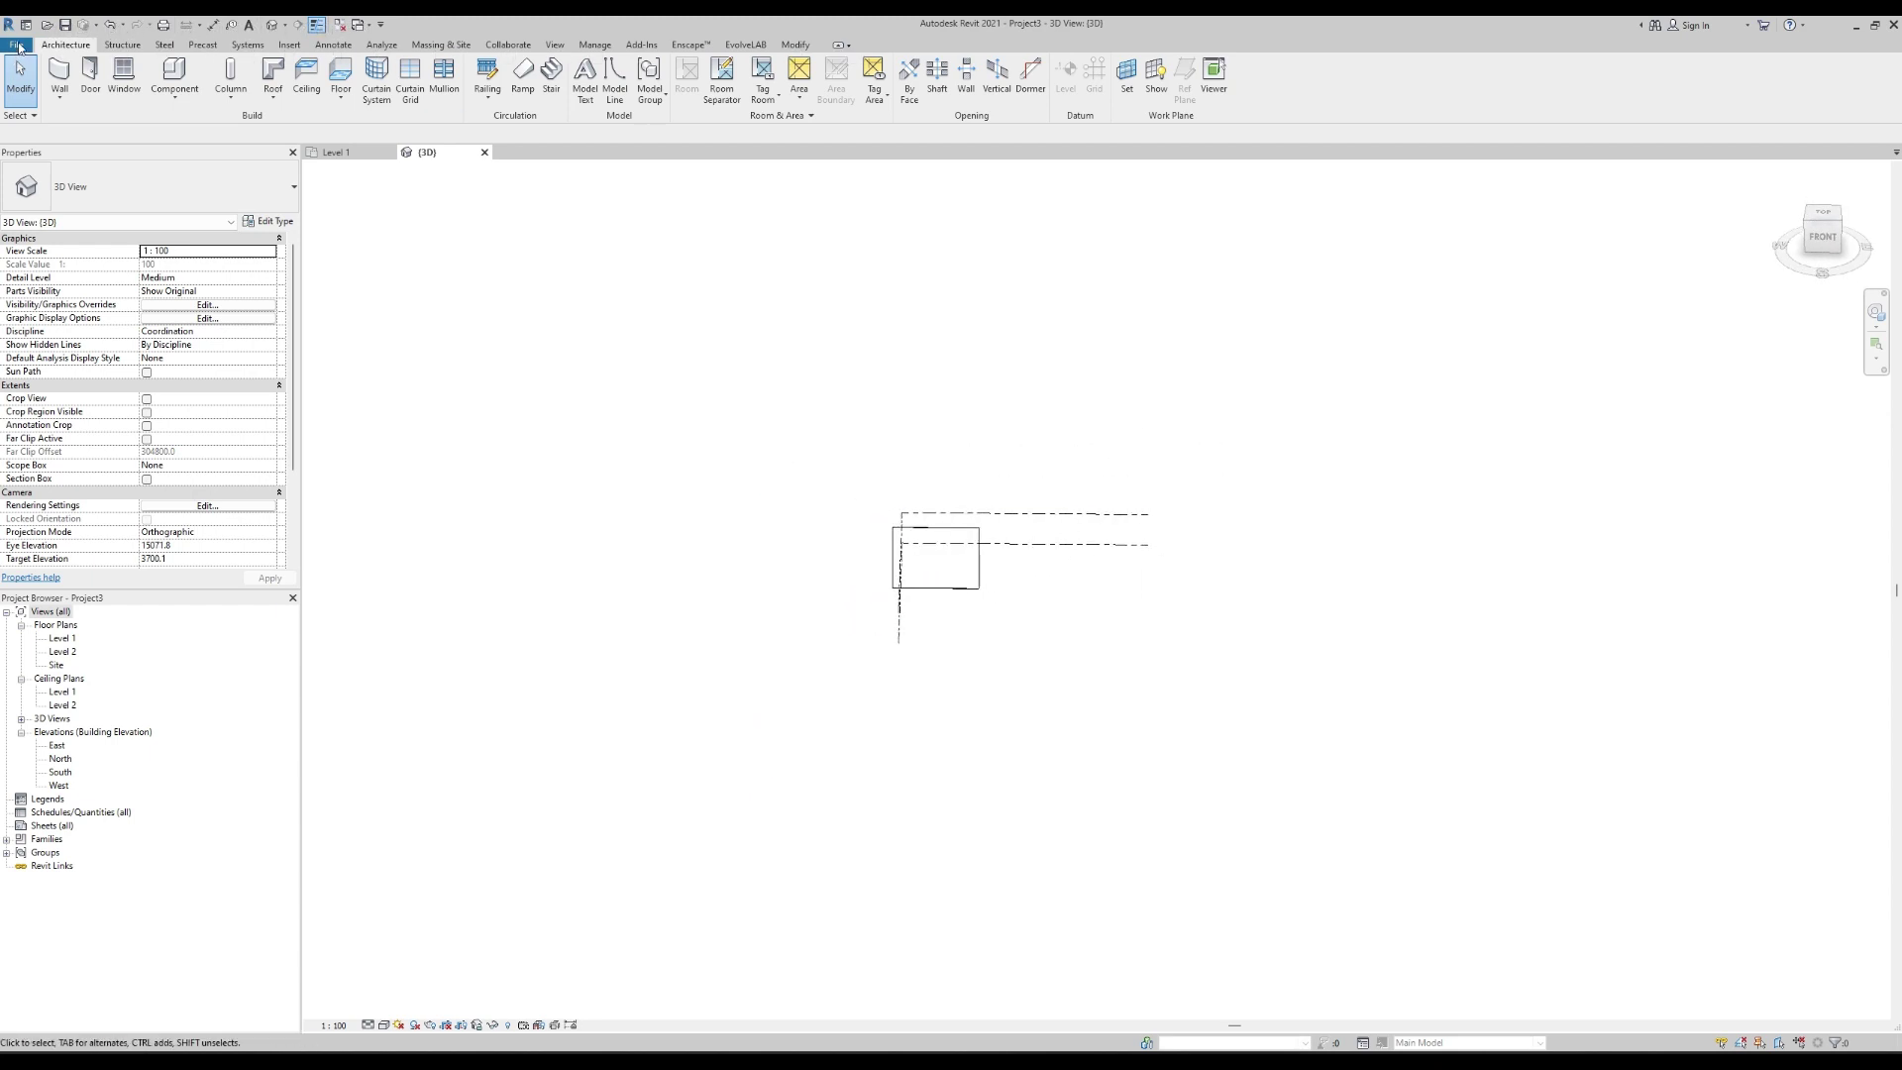
Create a new family from the English template Metric Curtain Wall Panel.
left_click(19, 46)
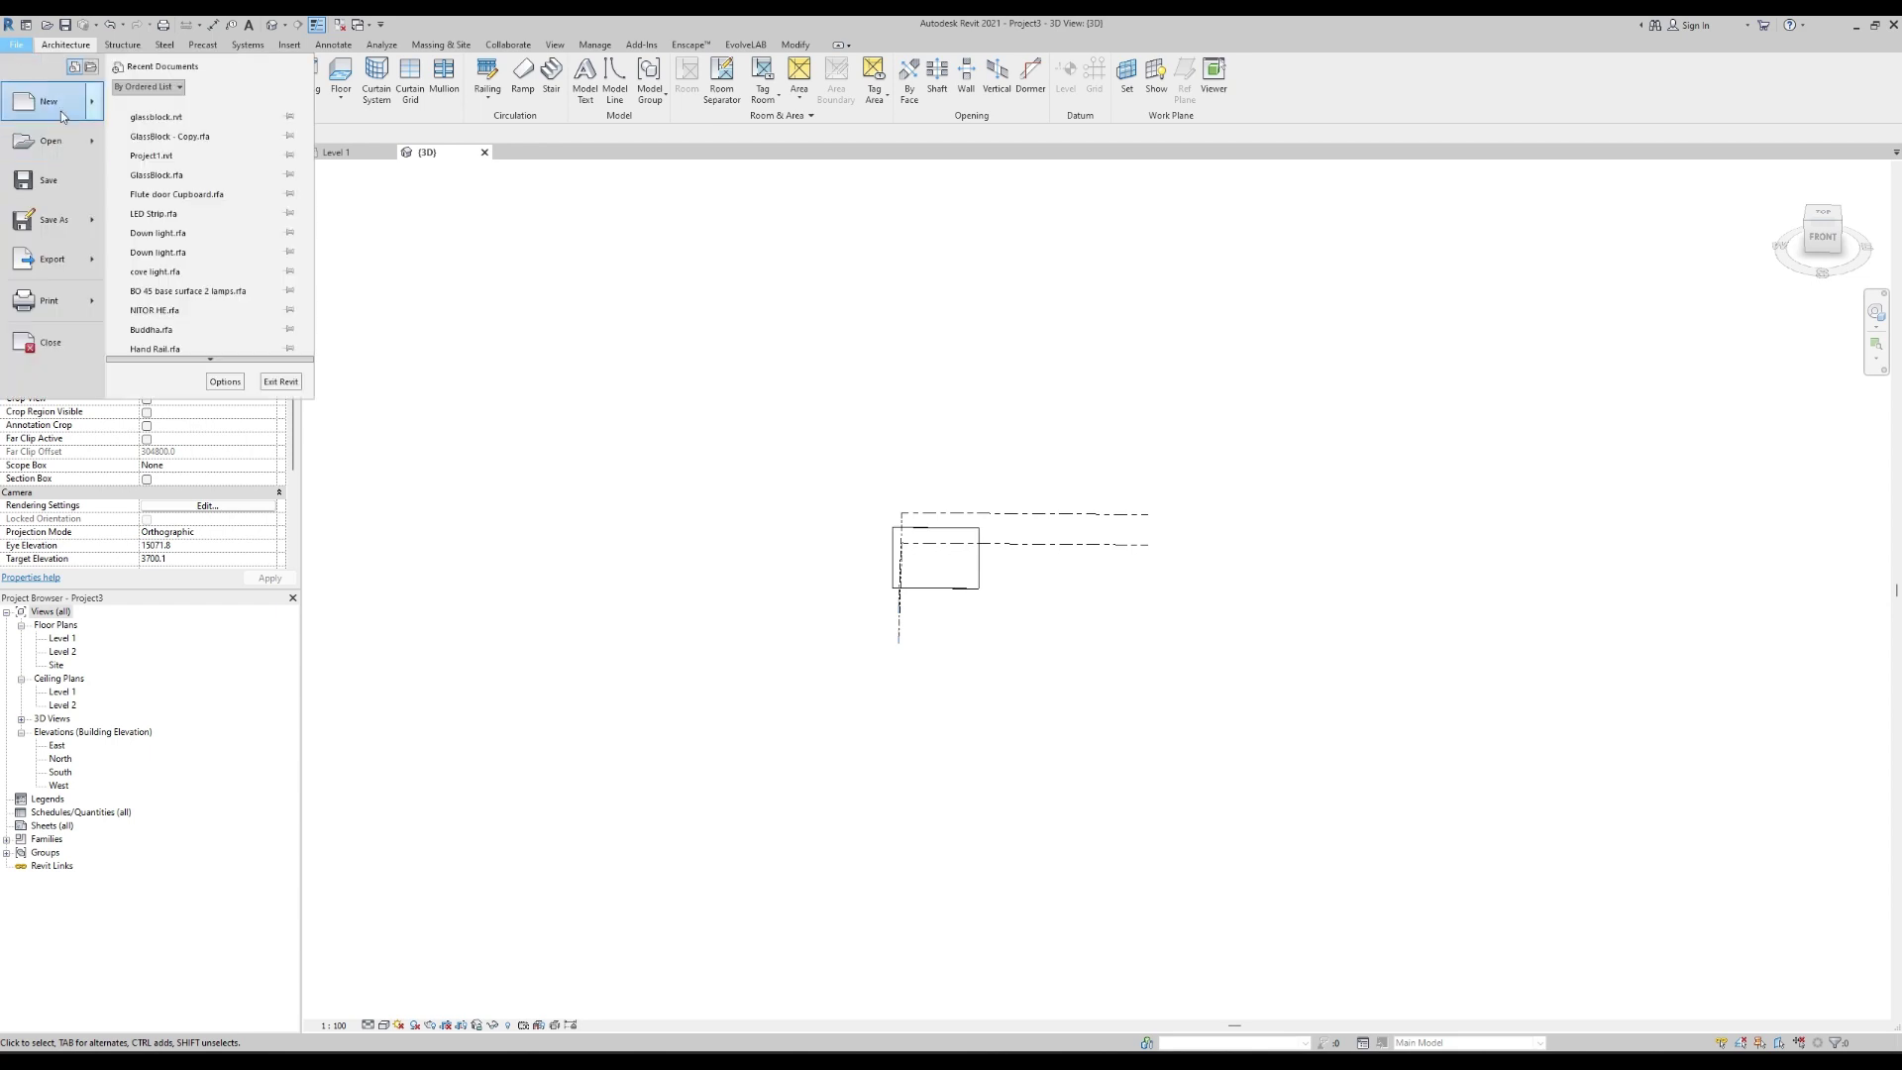
mouse_move(62, 114)
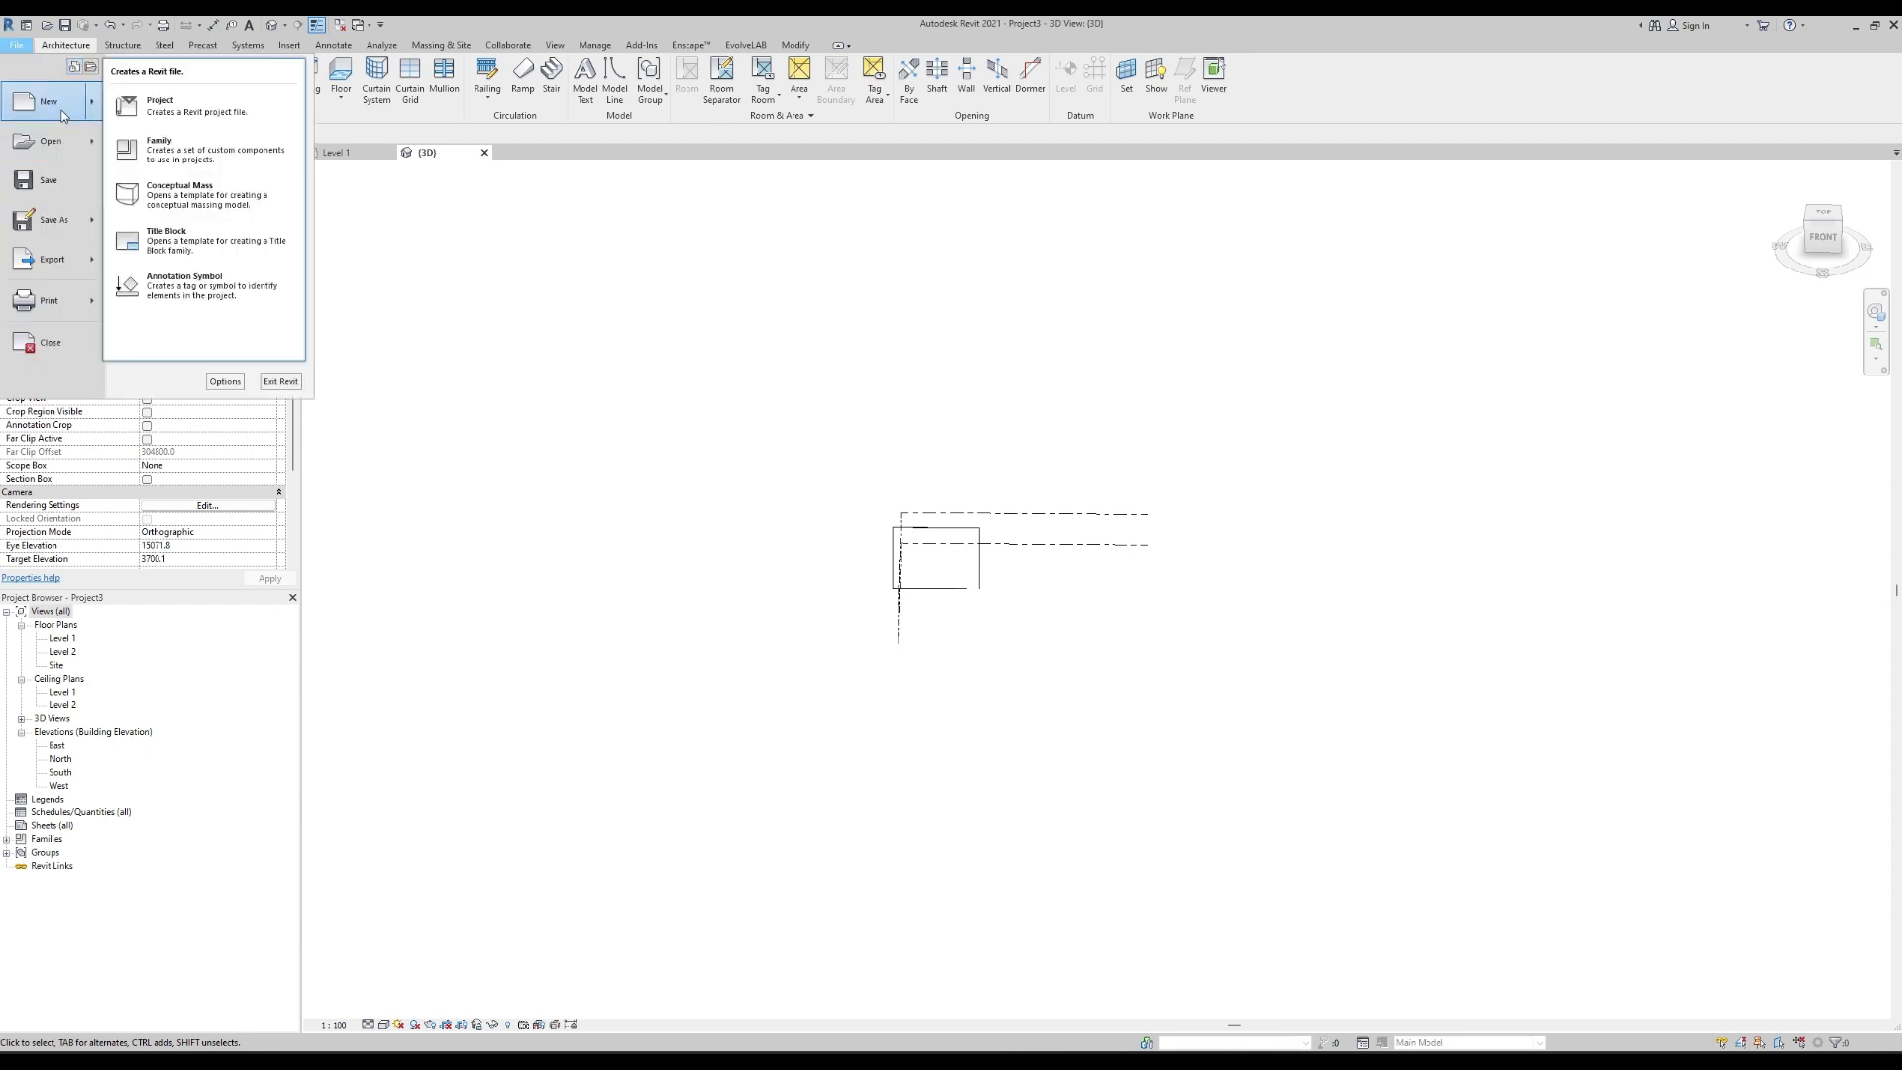
left_click(178, 165)
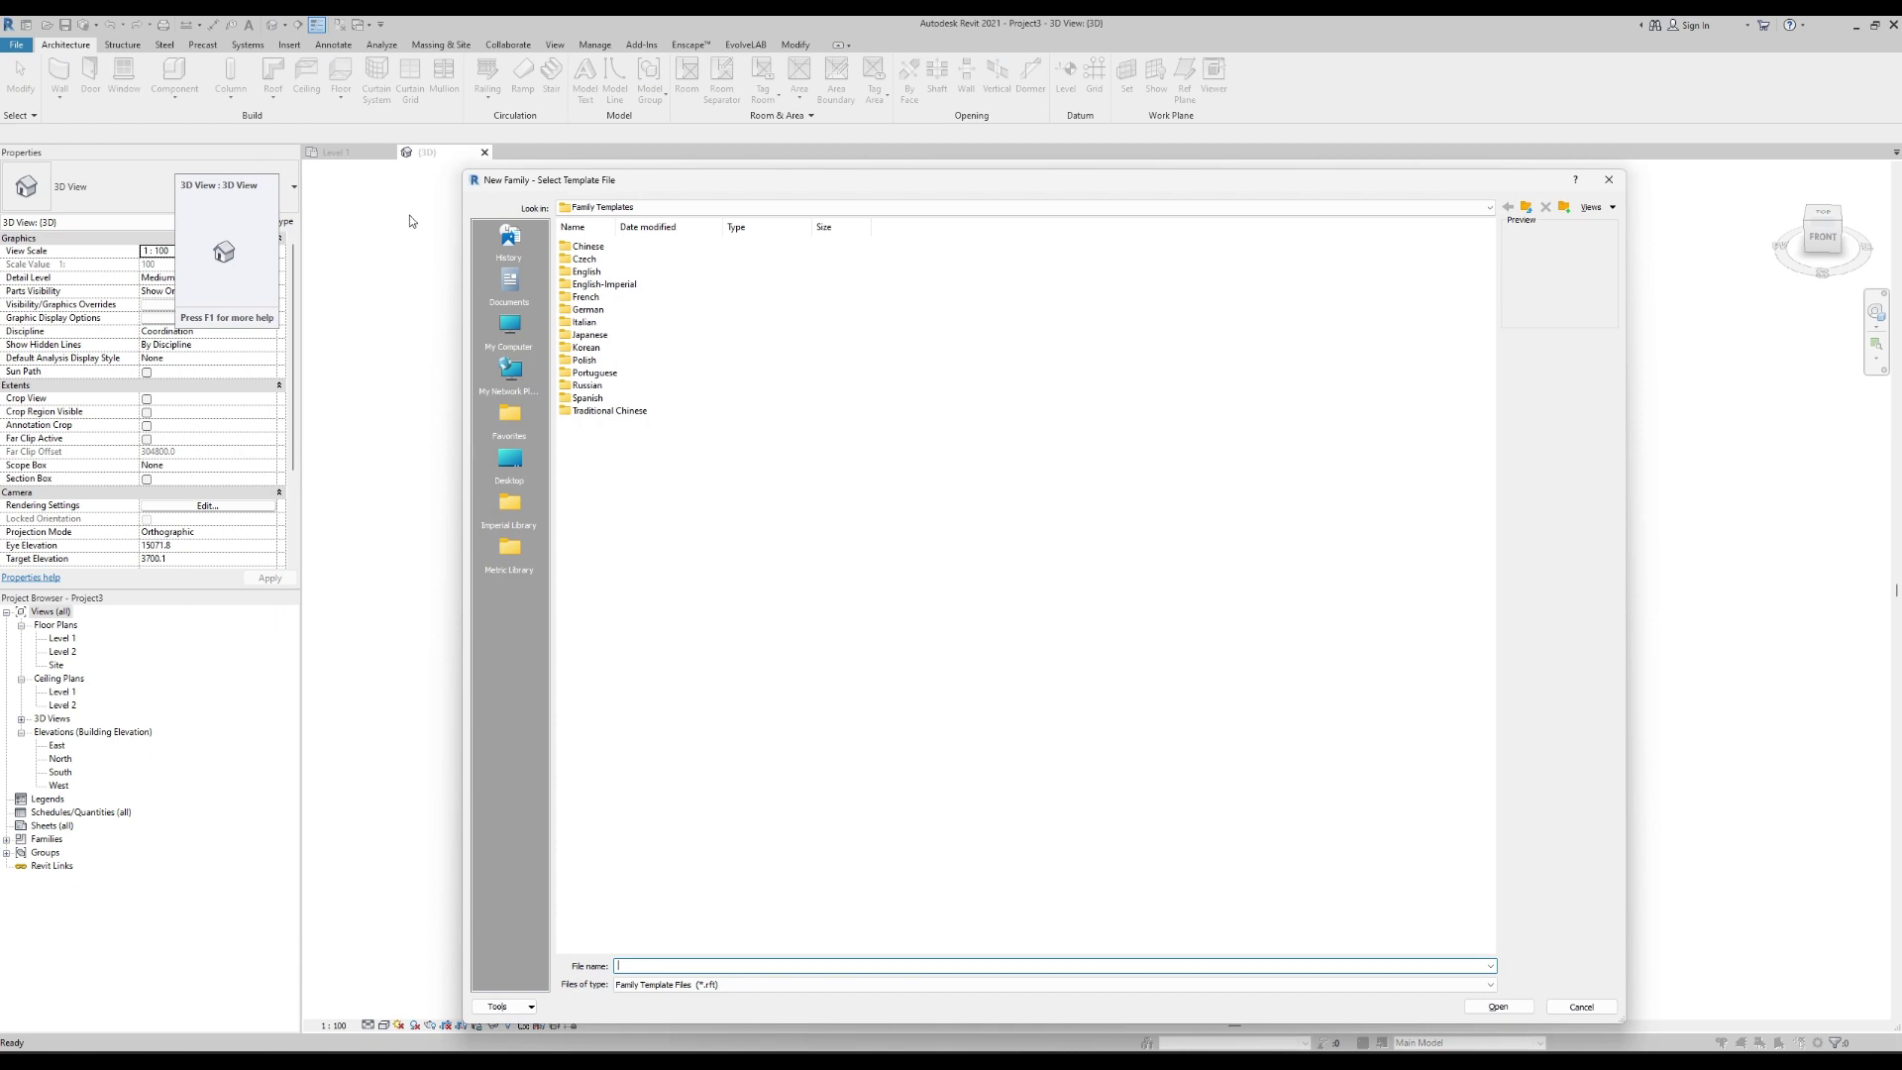
double_click(581, 273)
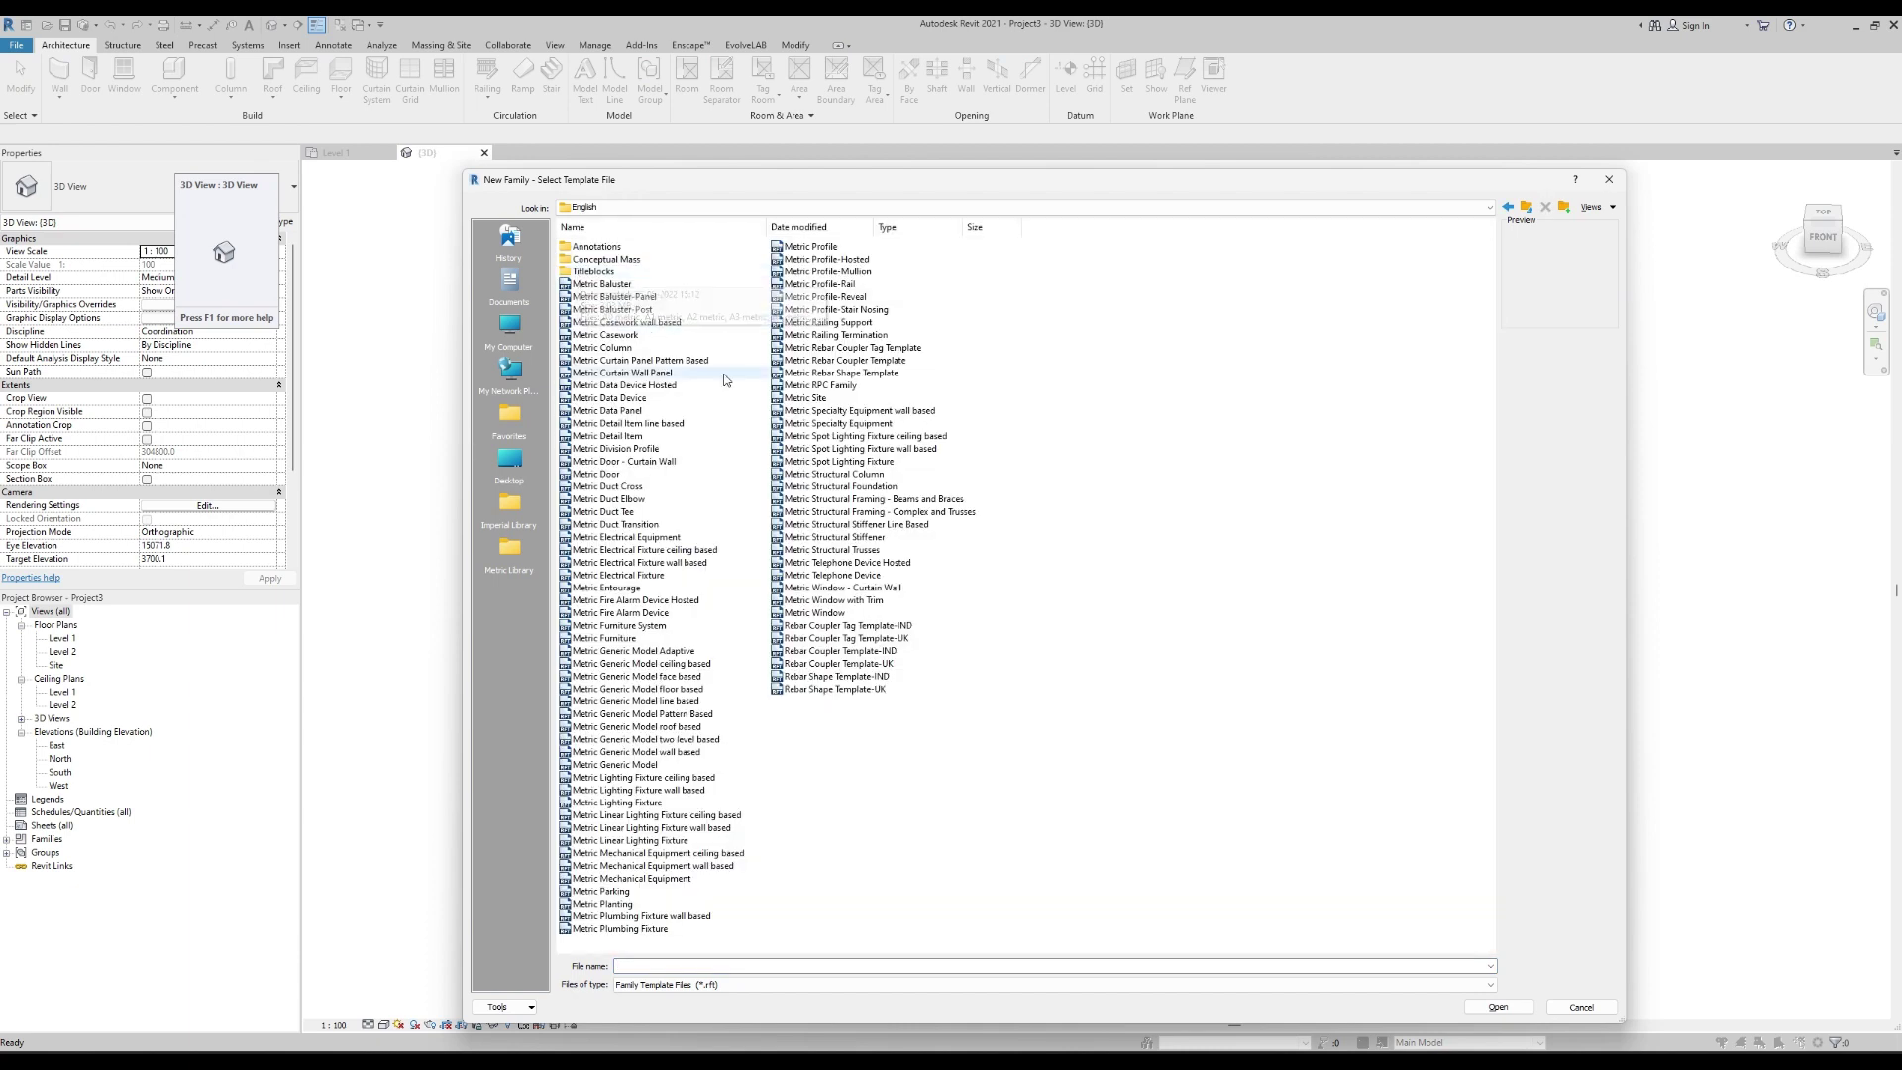
left_click(660, 375)
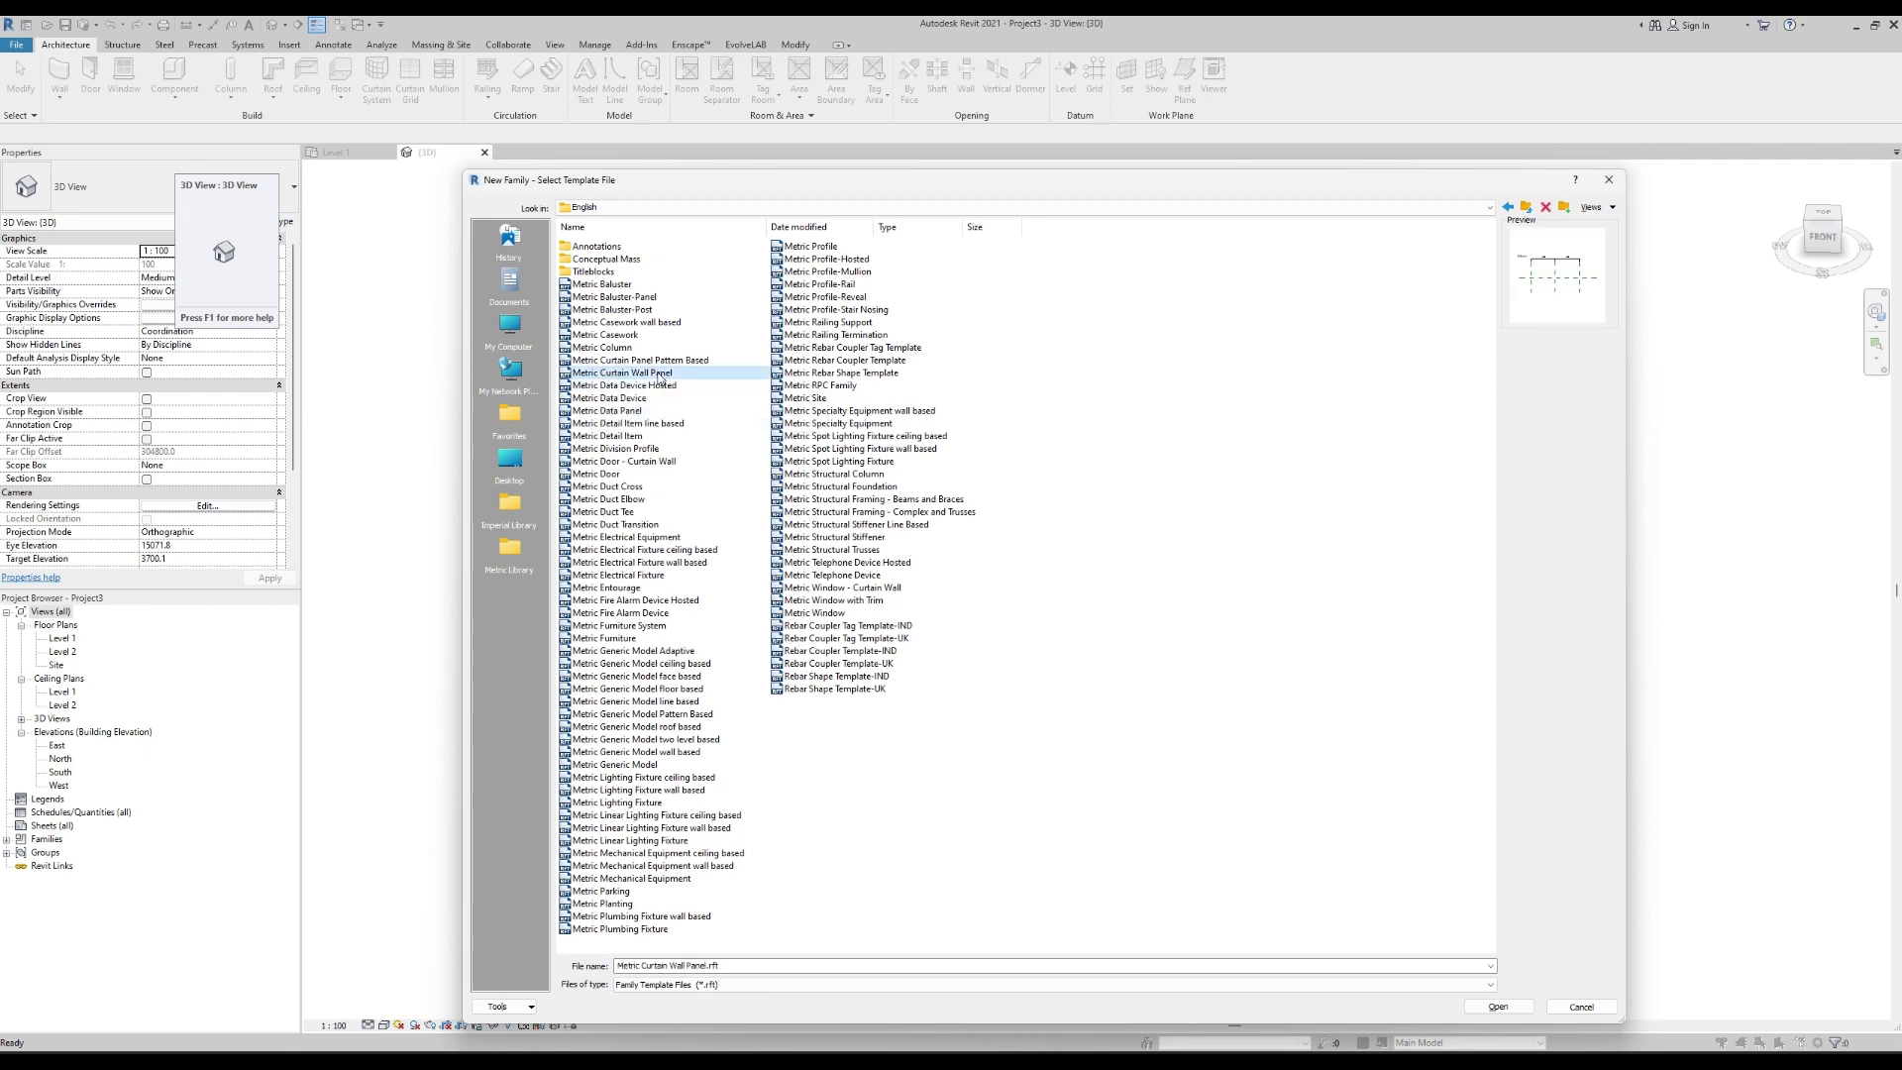
left_click(1496, 1007)
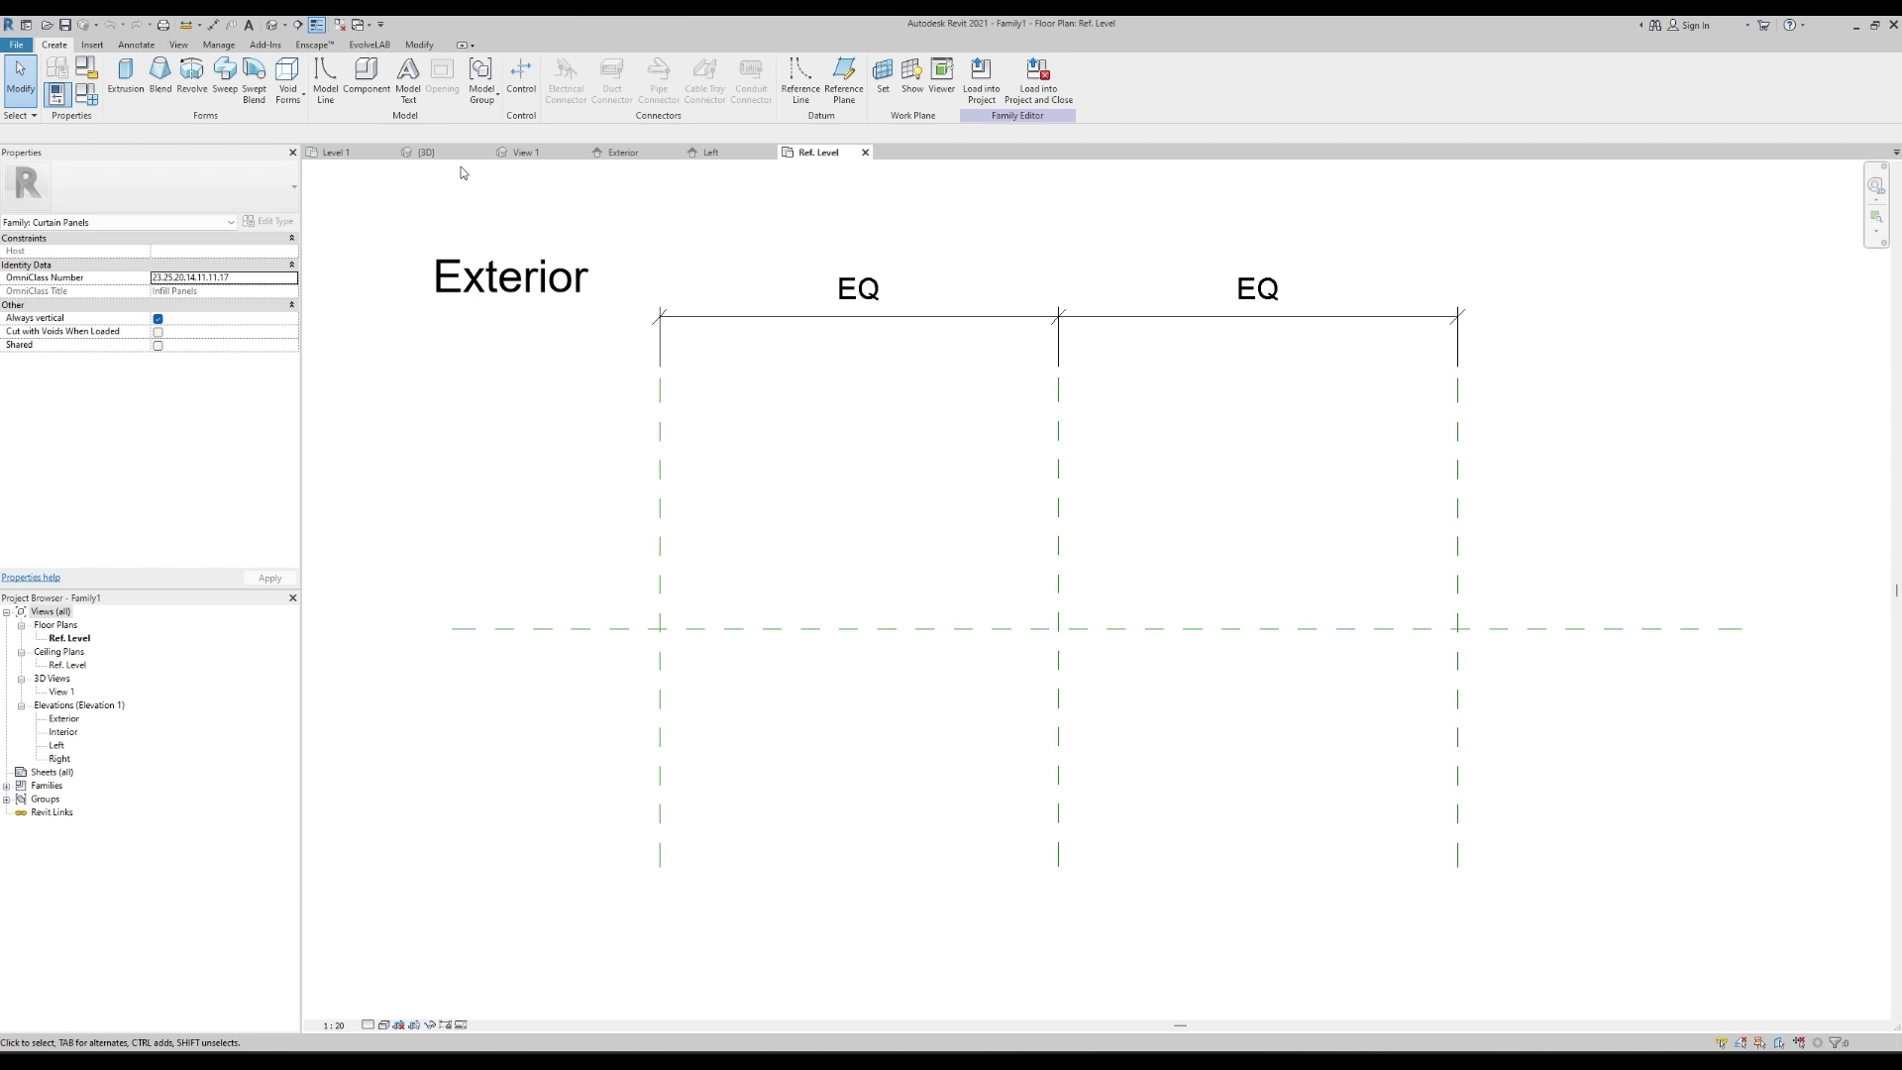
Close the family's View 1, Left and Ref. Level views, keeping only its Exterior elevation open.
left_click(544, 154)
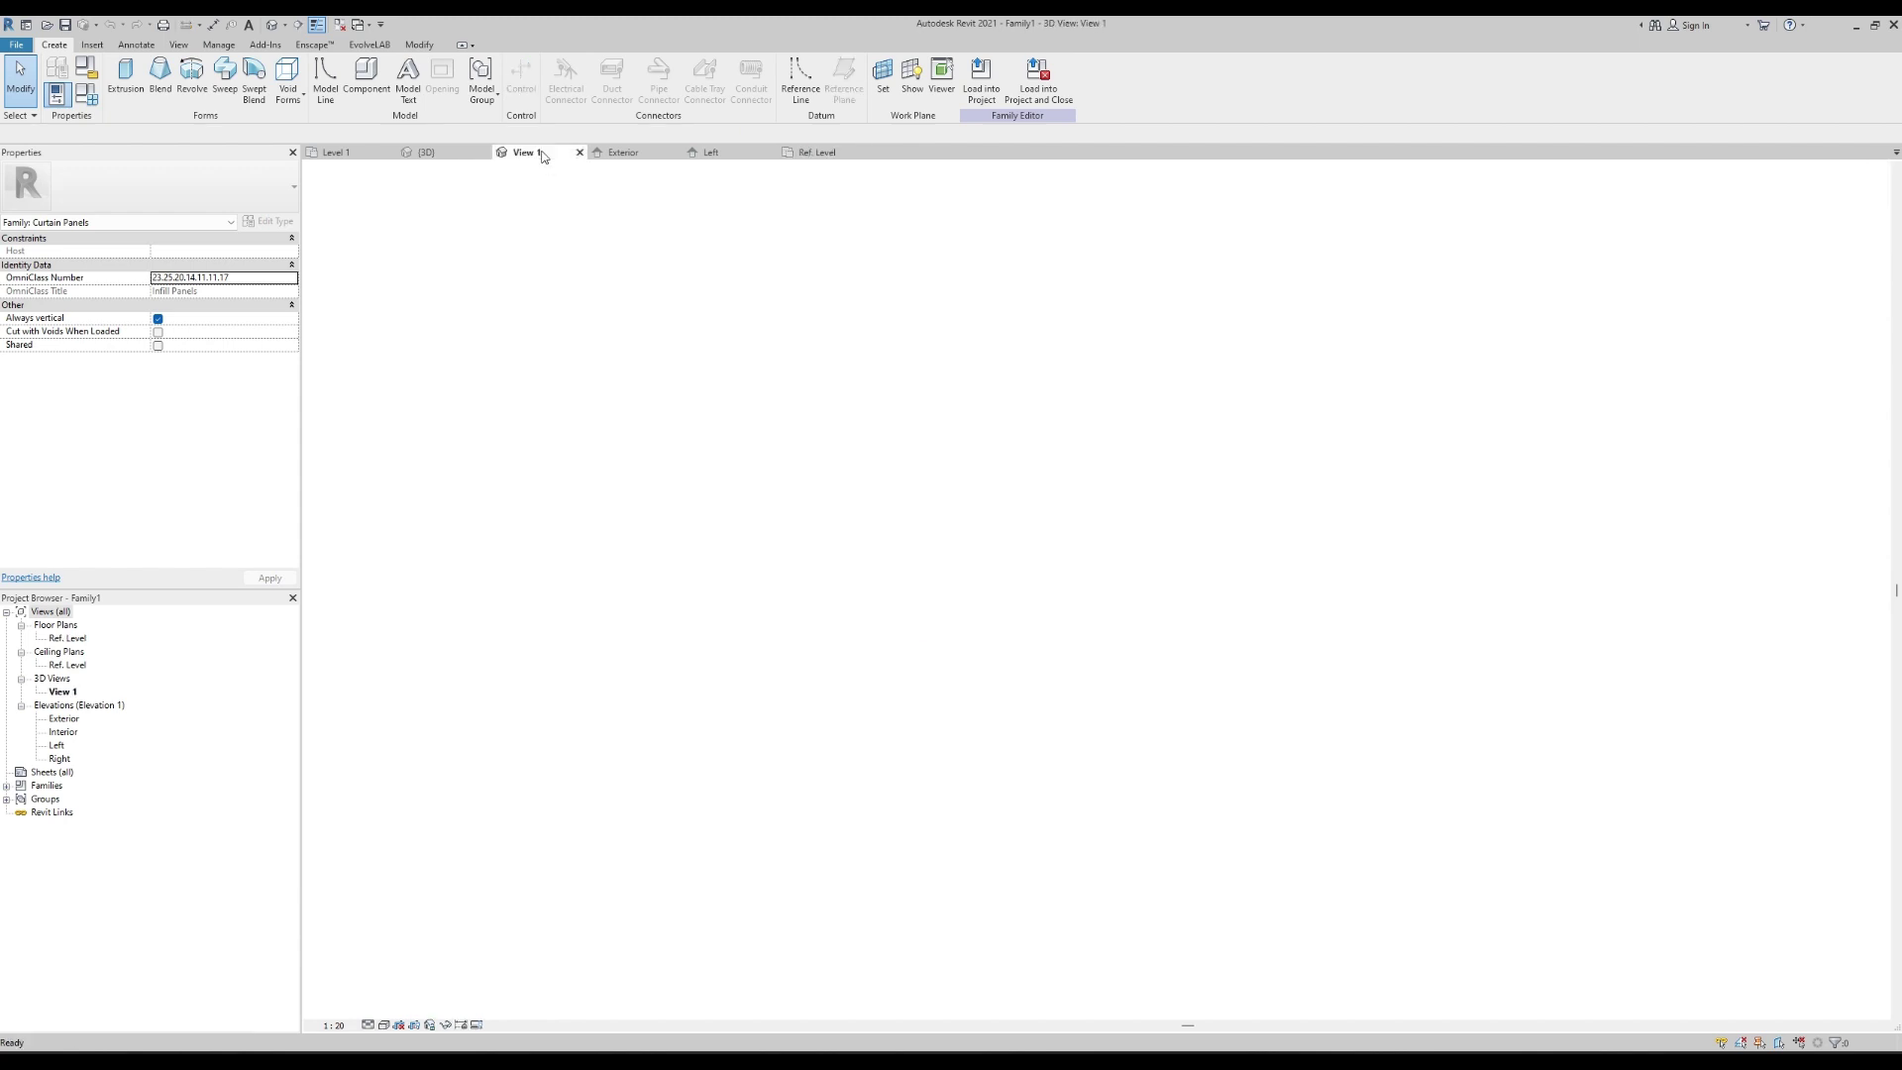
left_click(620, 157)
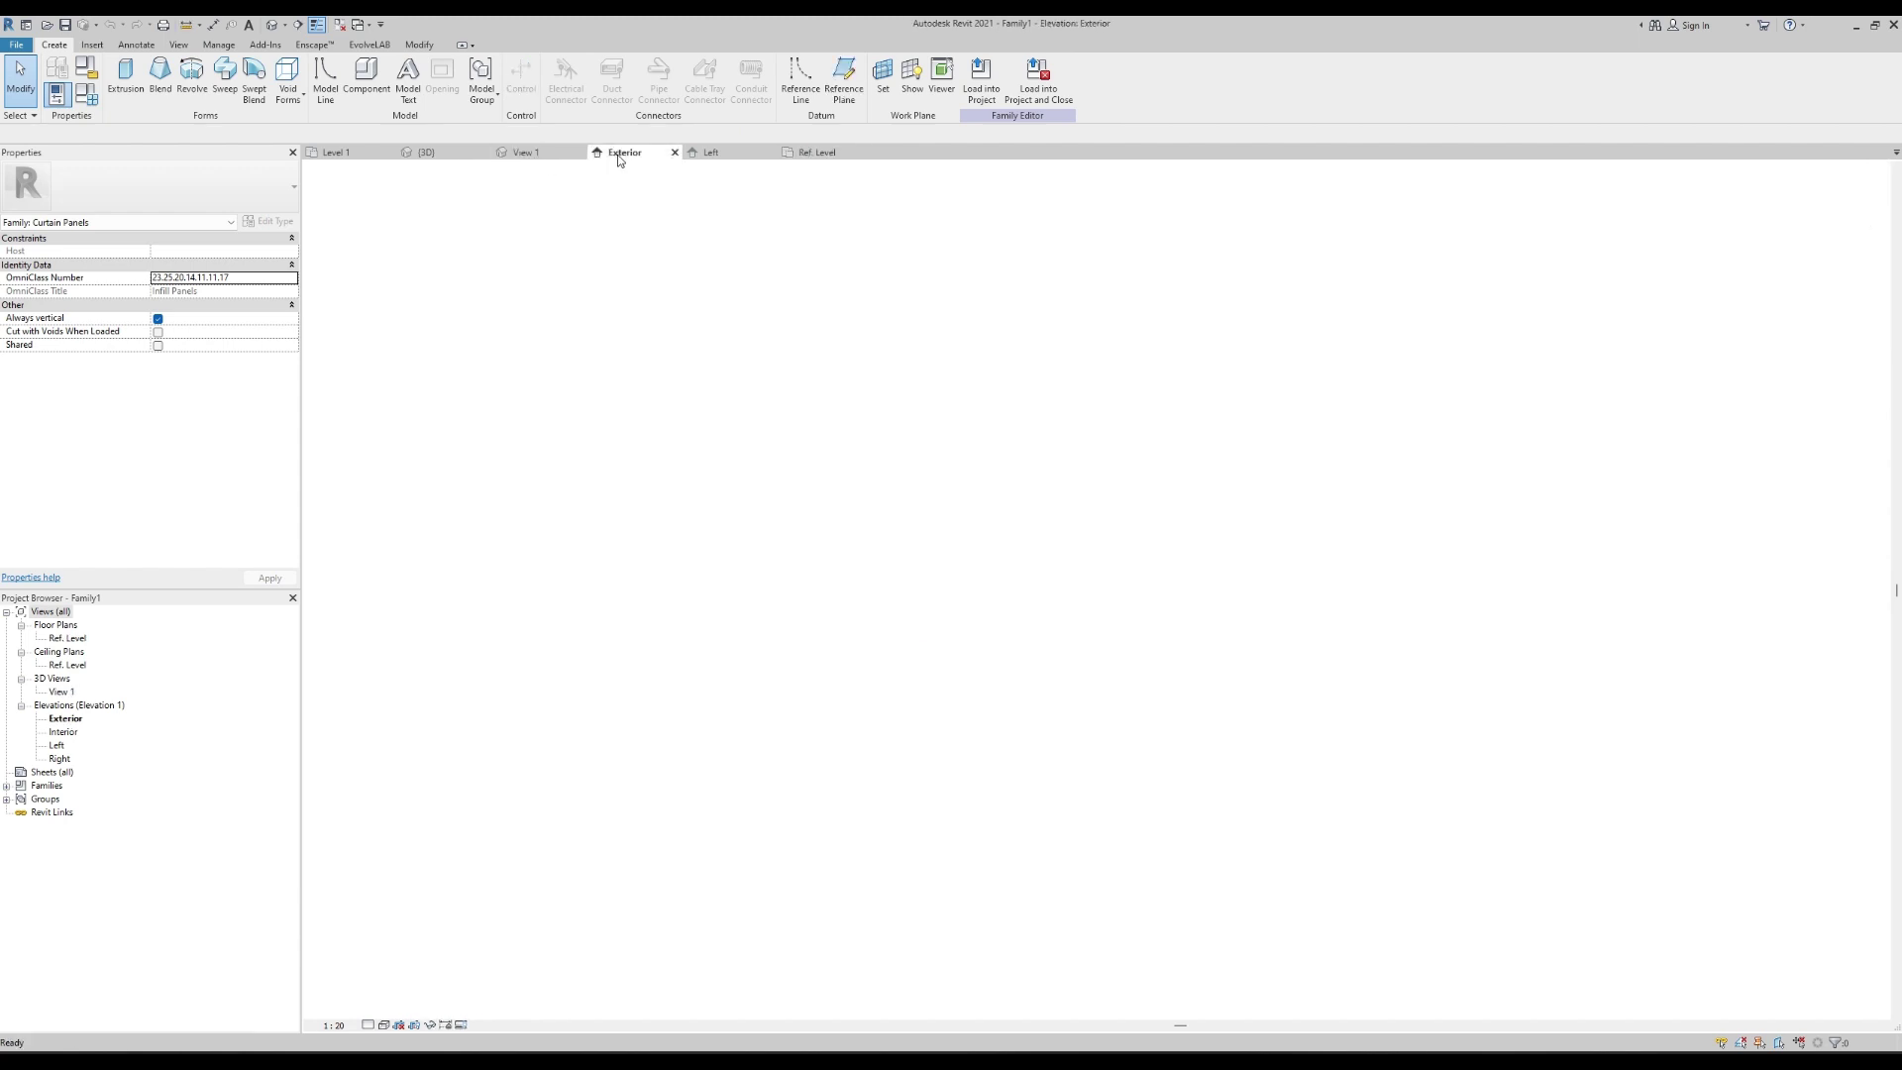
left_click(731, 155)
left_click(819, 154)
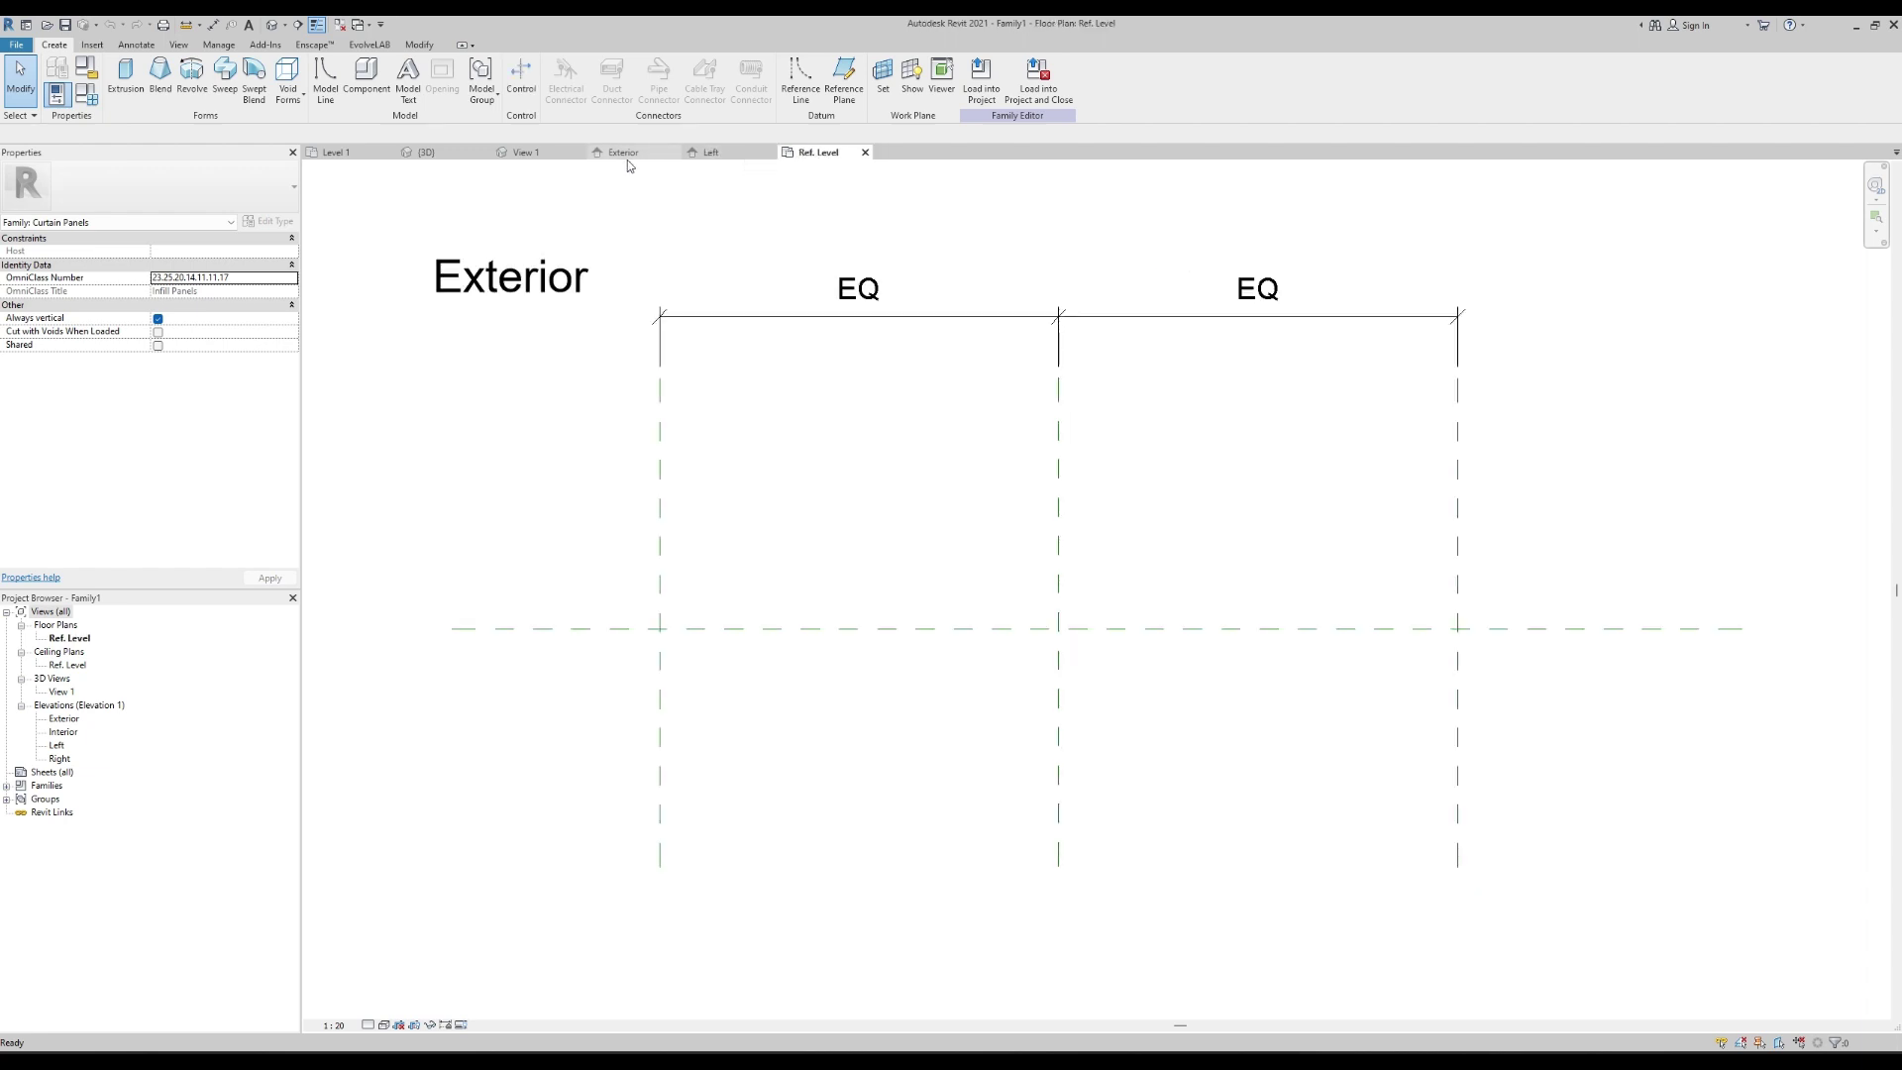
left_click(582, 154)
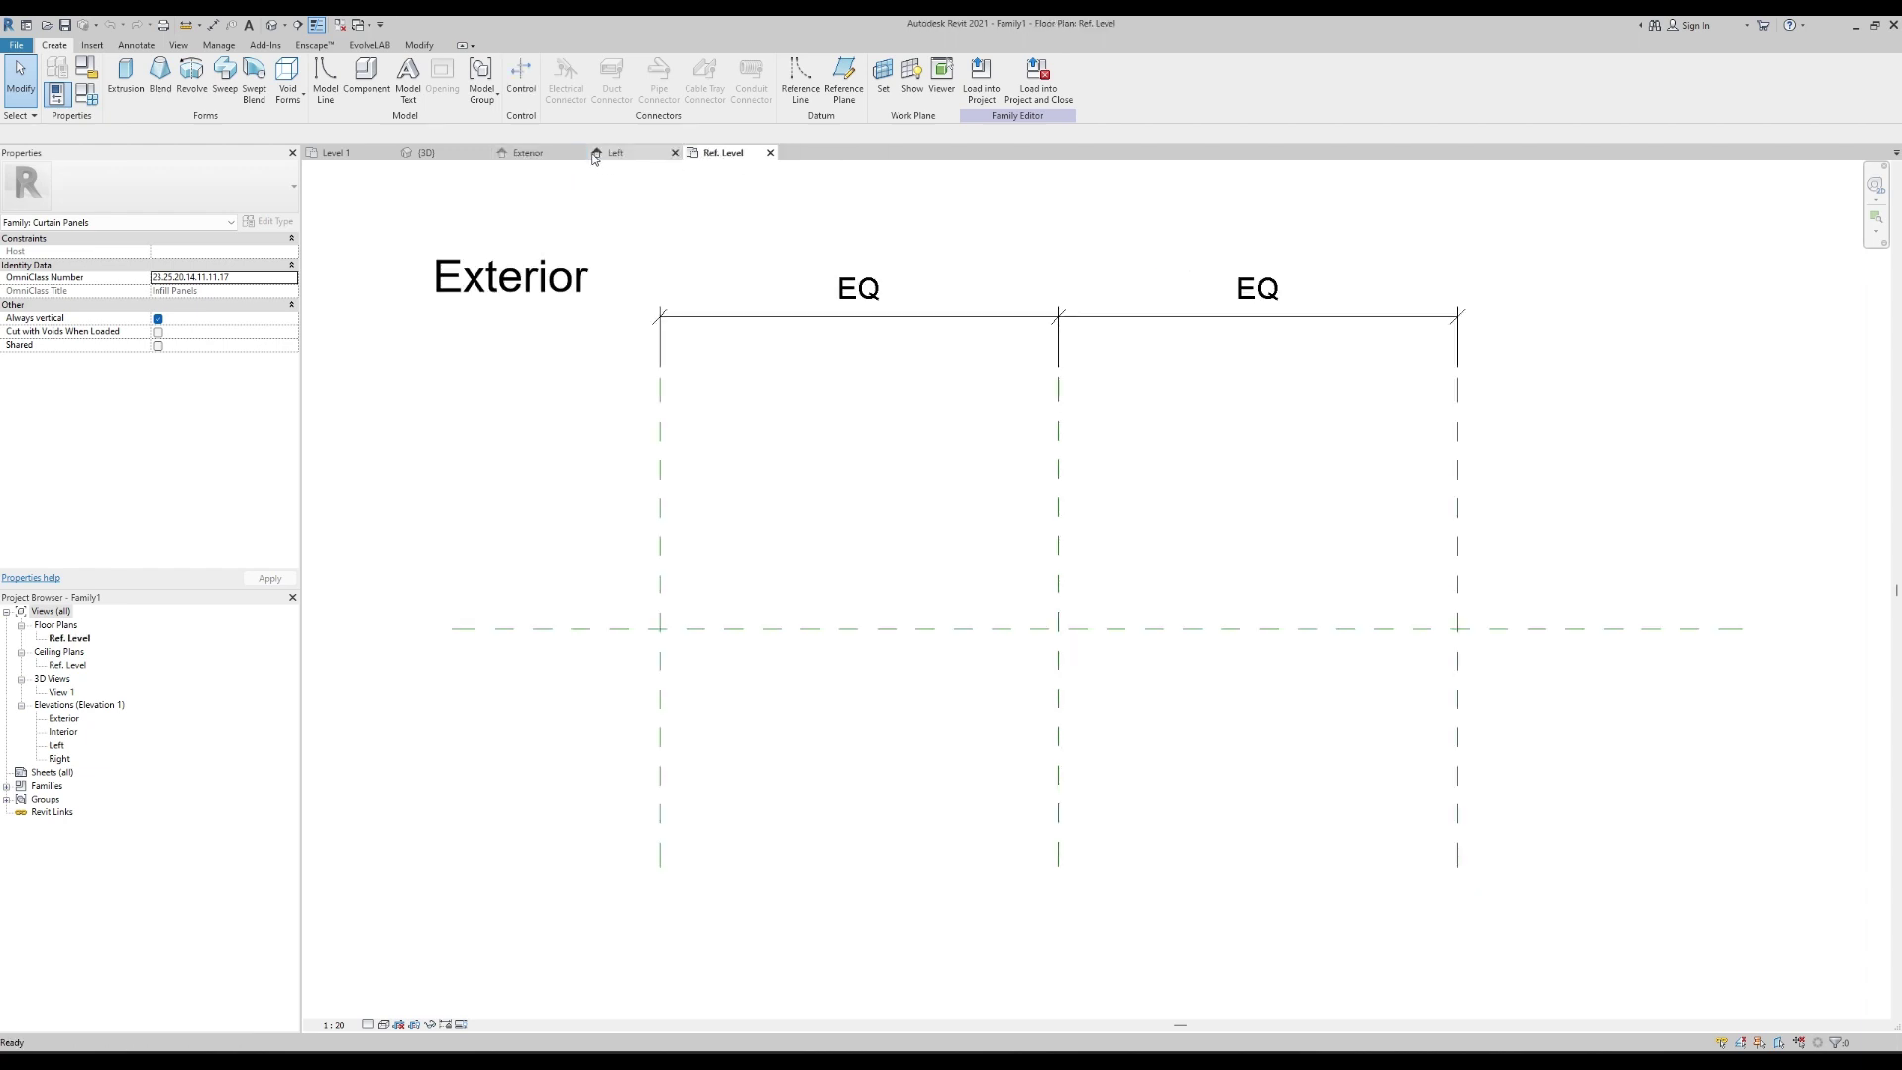
left_click(646, 155)
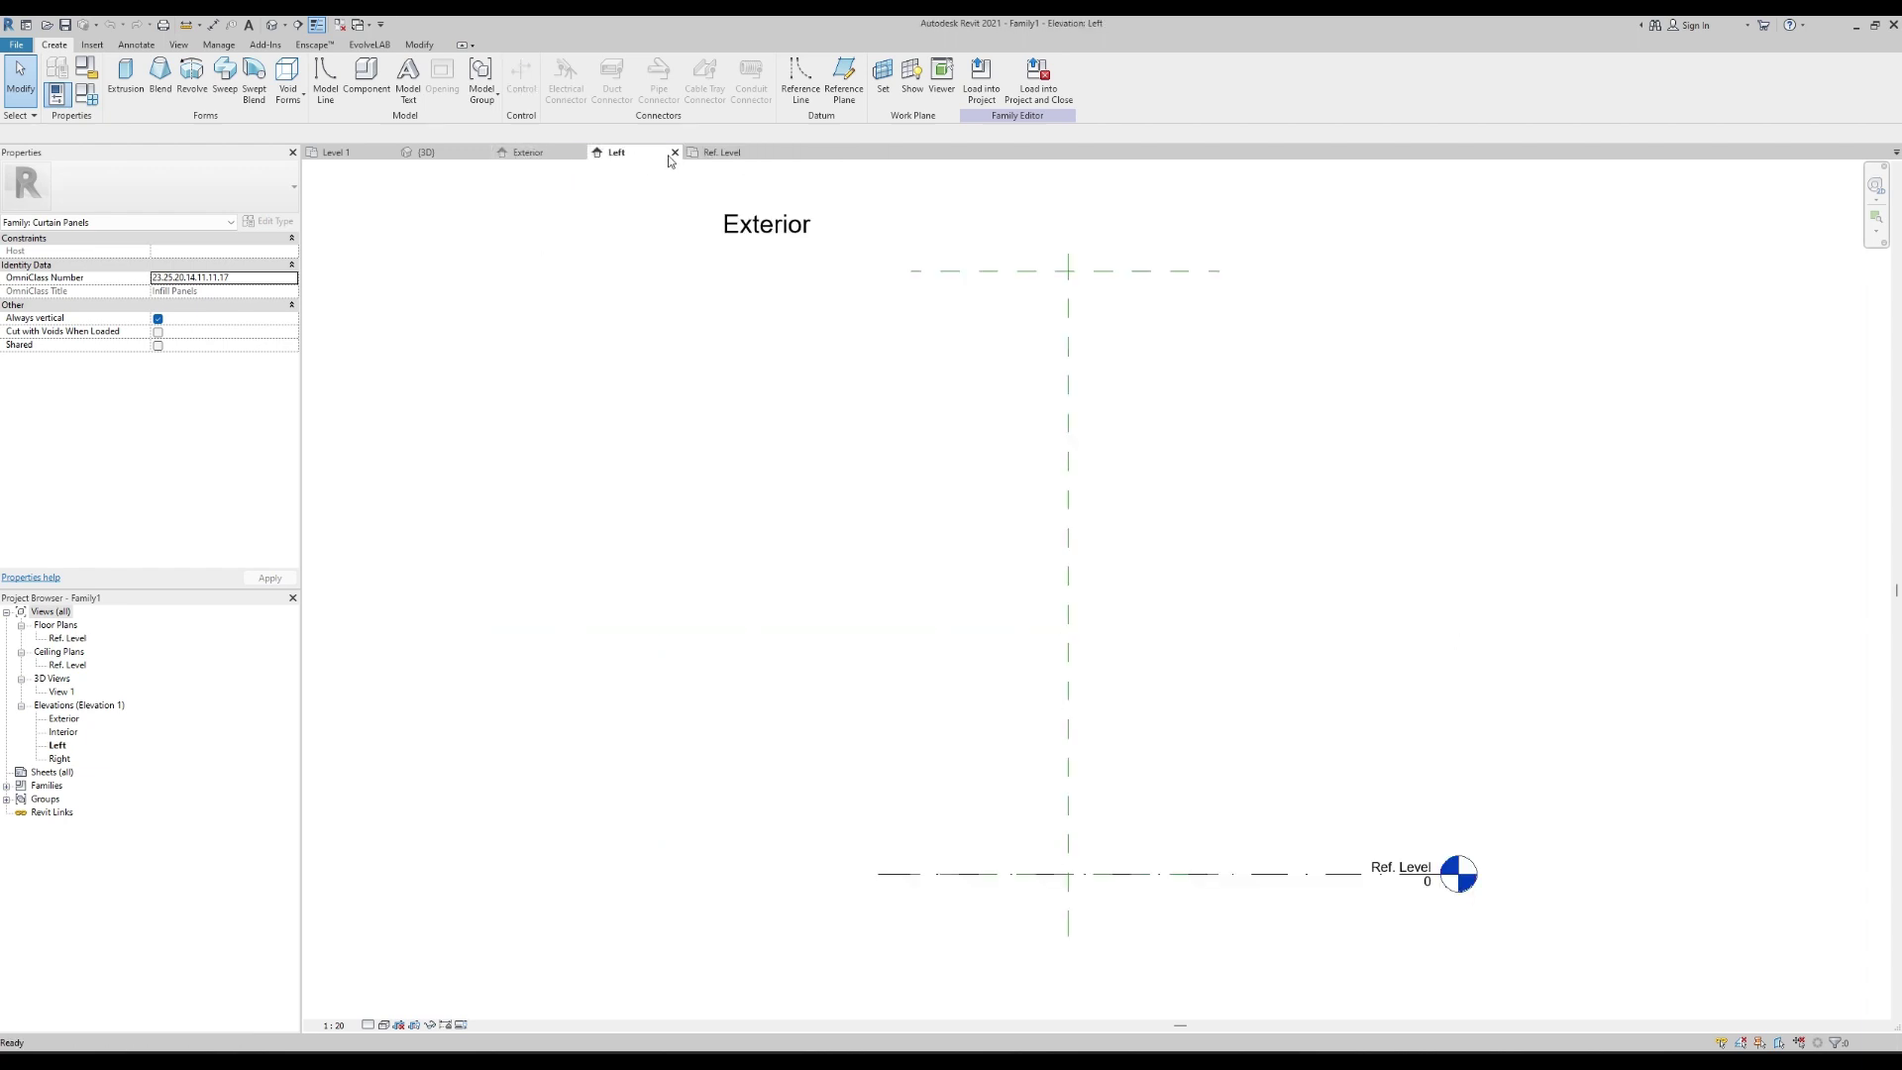
left_click(675, 153)
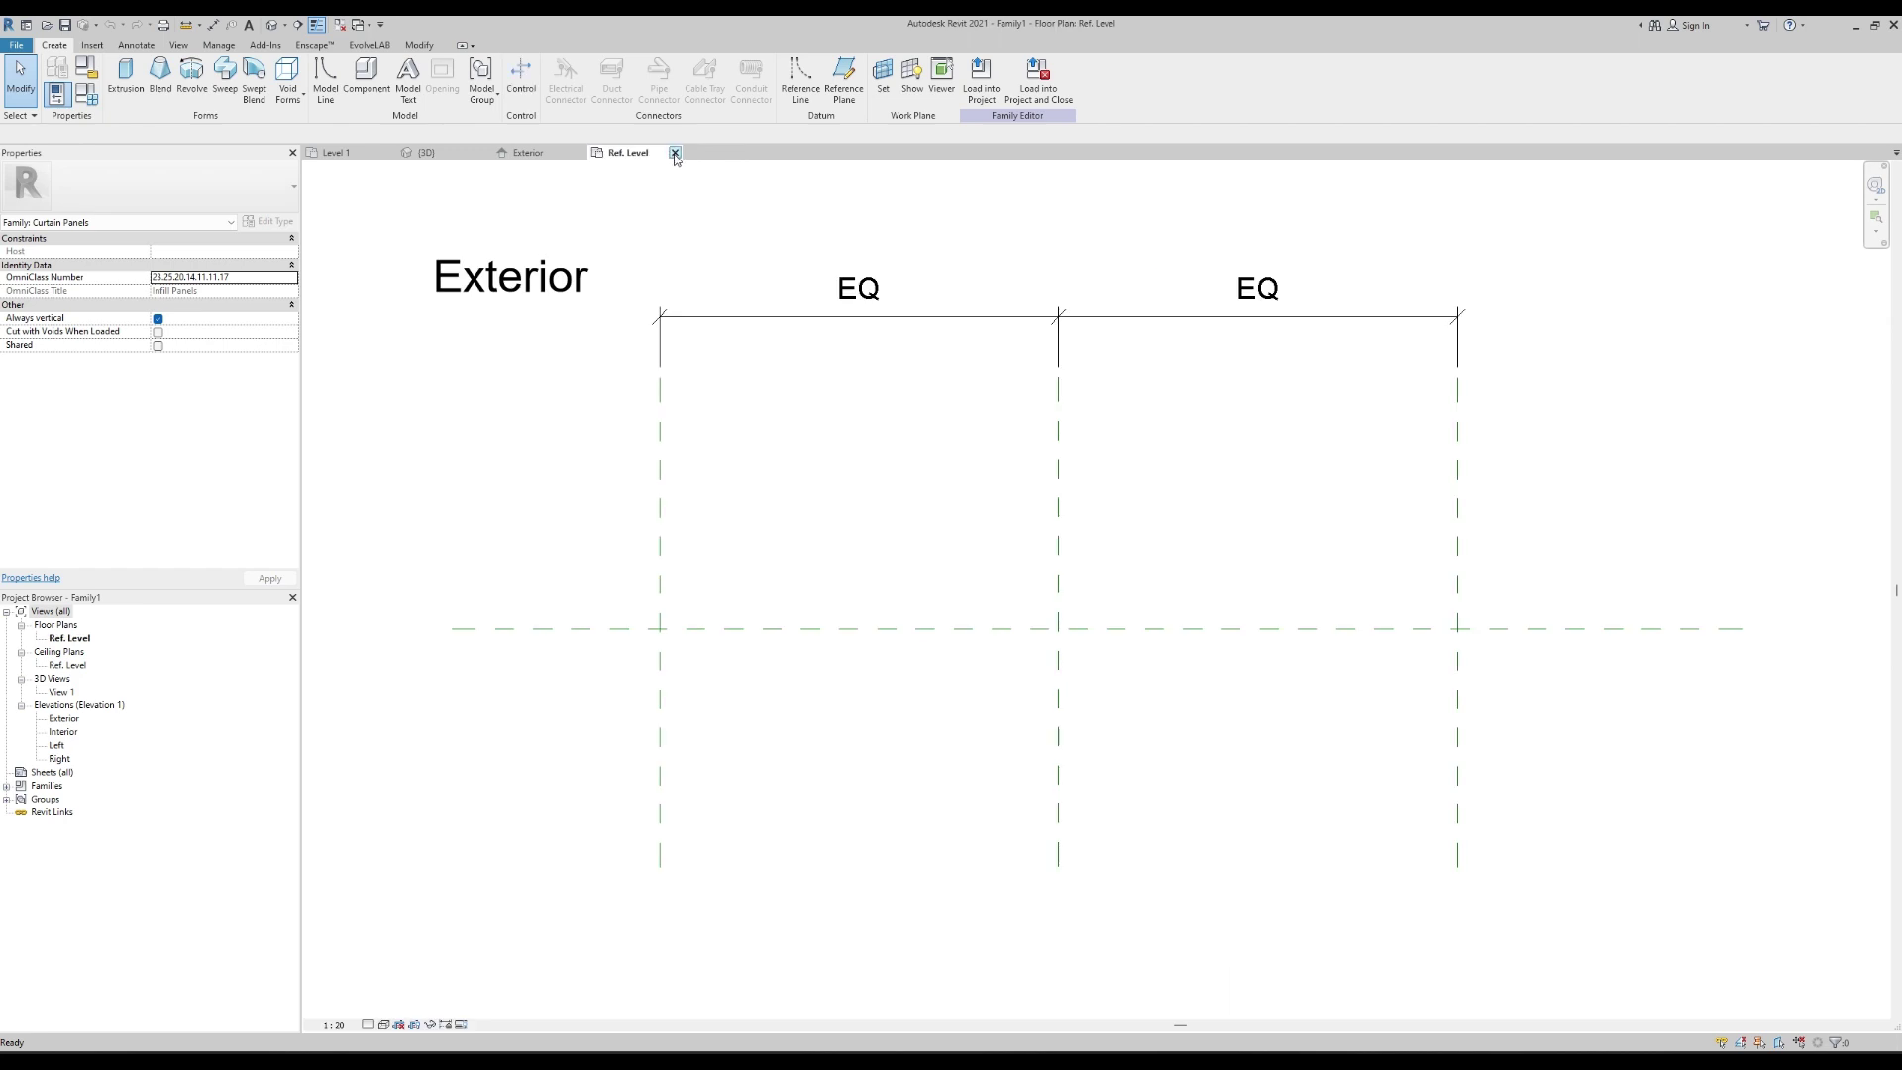
left_click(675, 153)
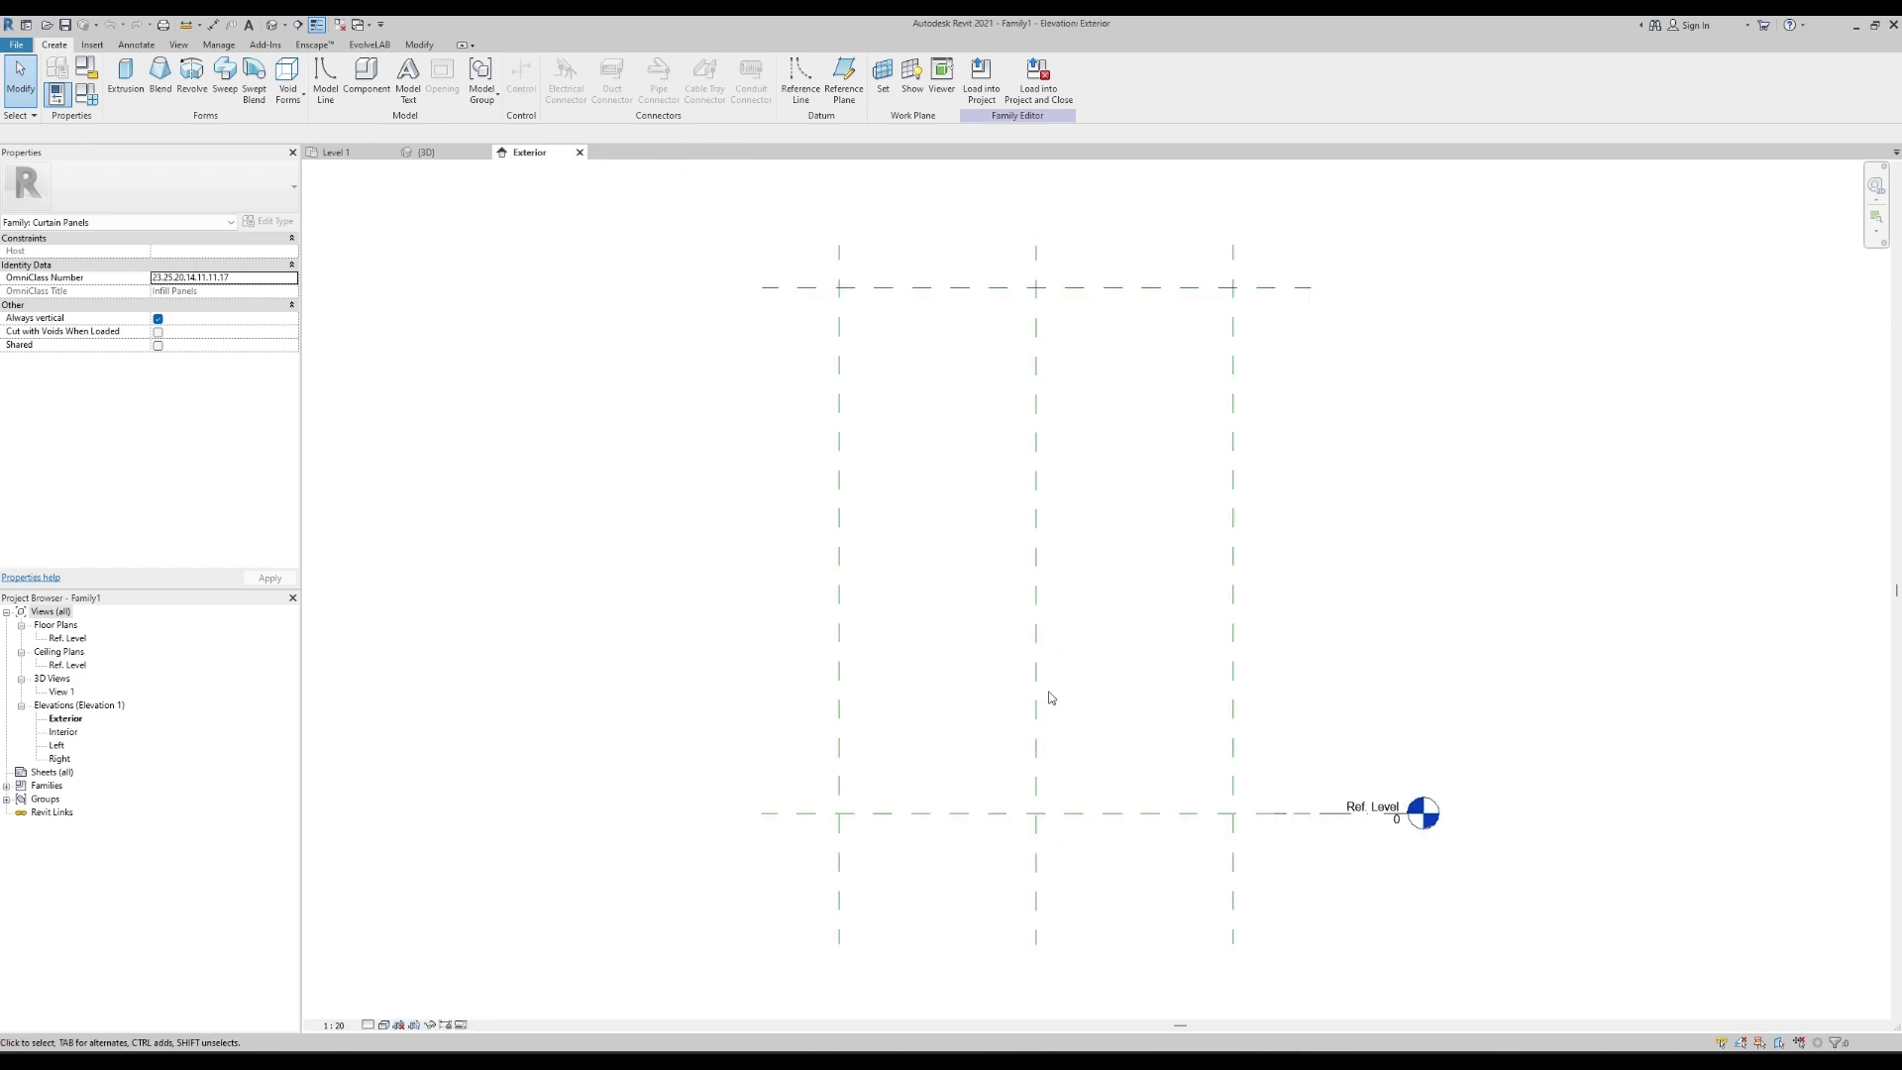
Draw vertical reference planes about 518 mm left and 849 mm right of the centre plane, plus a horizontal one above Ref. Level.
scroll(1051, 698, "down", 2)
scroll(1119, 738, "up", 2)
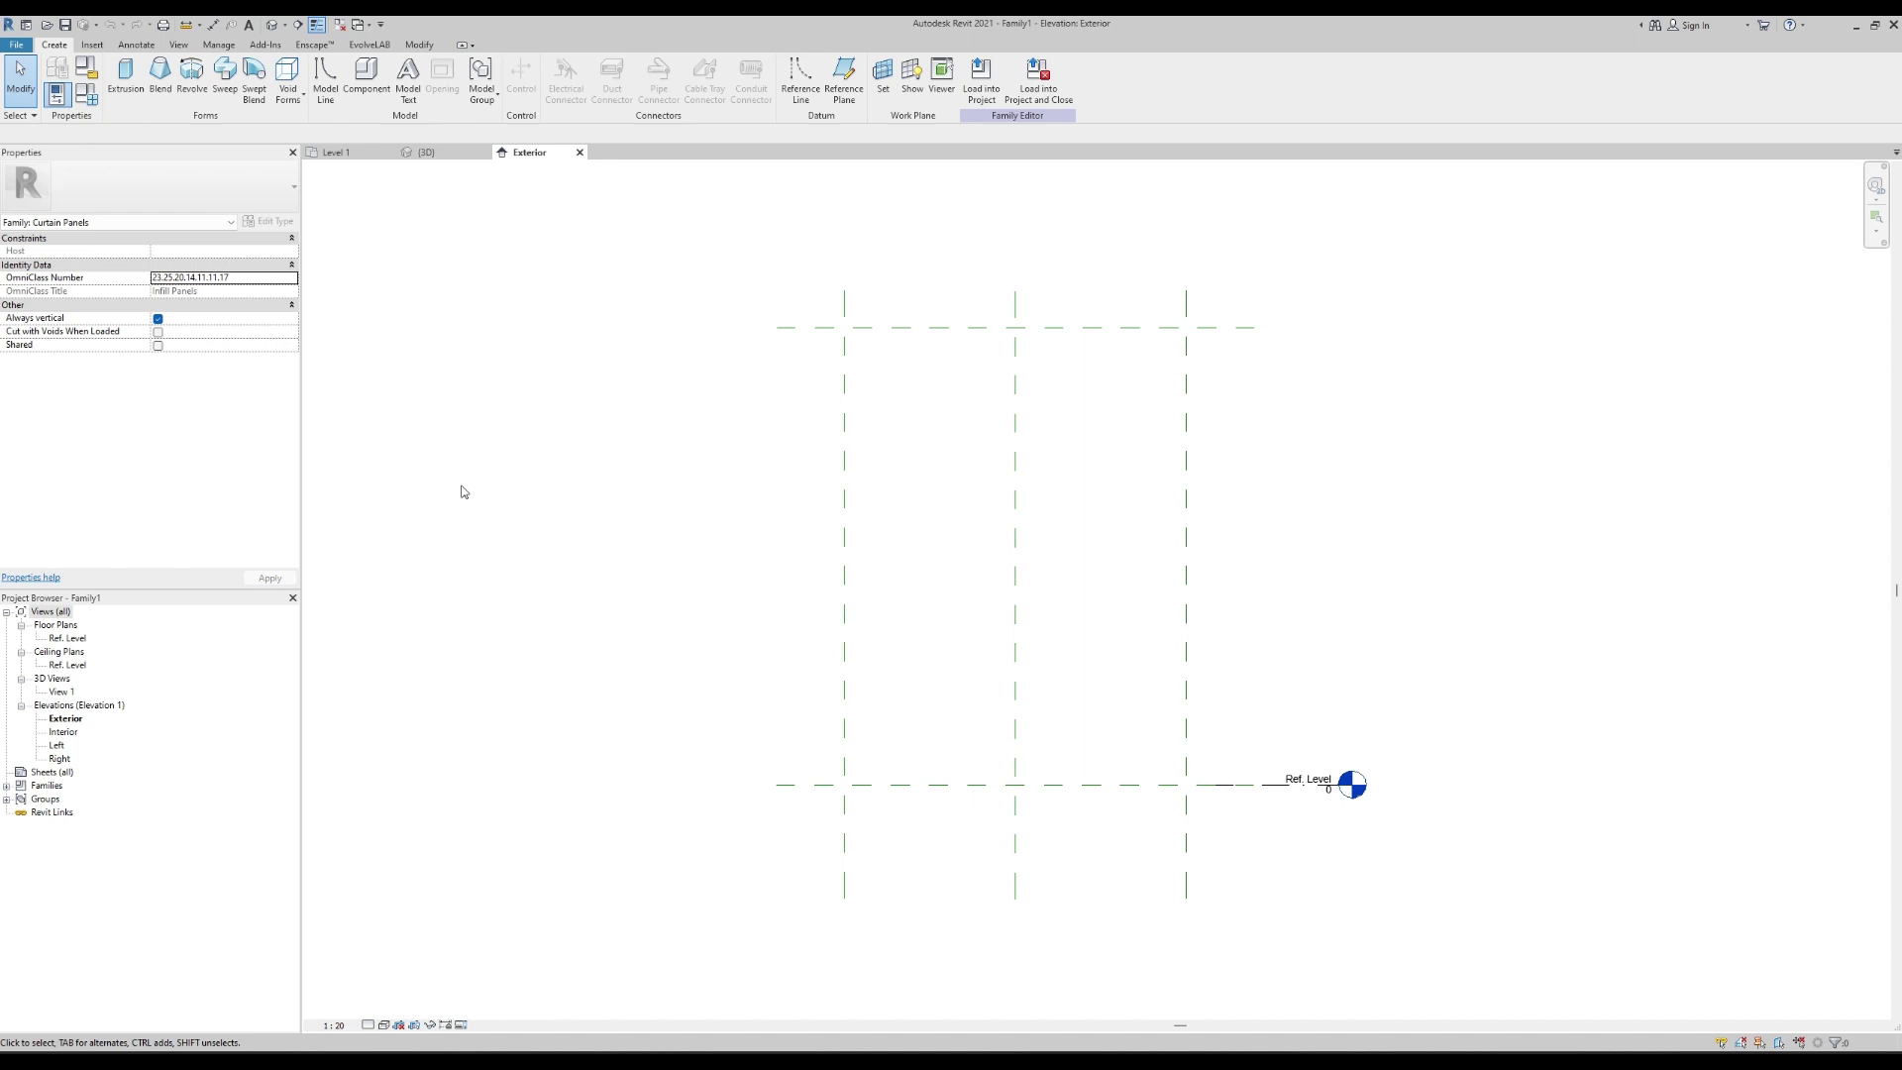
key("r")
key("p")
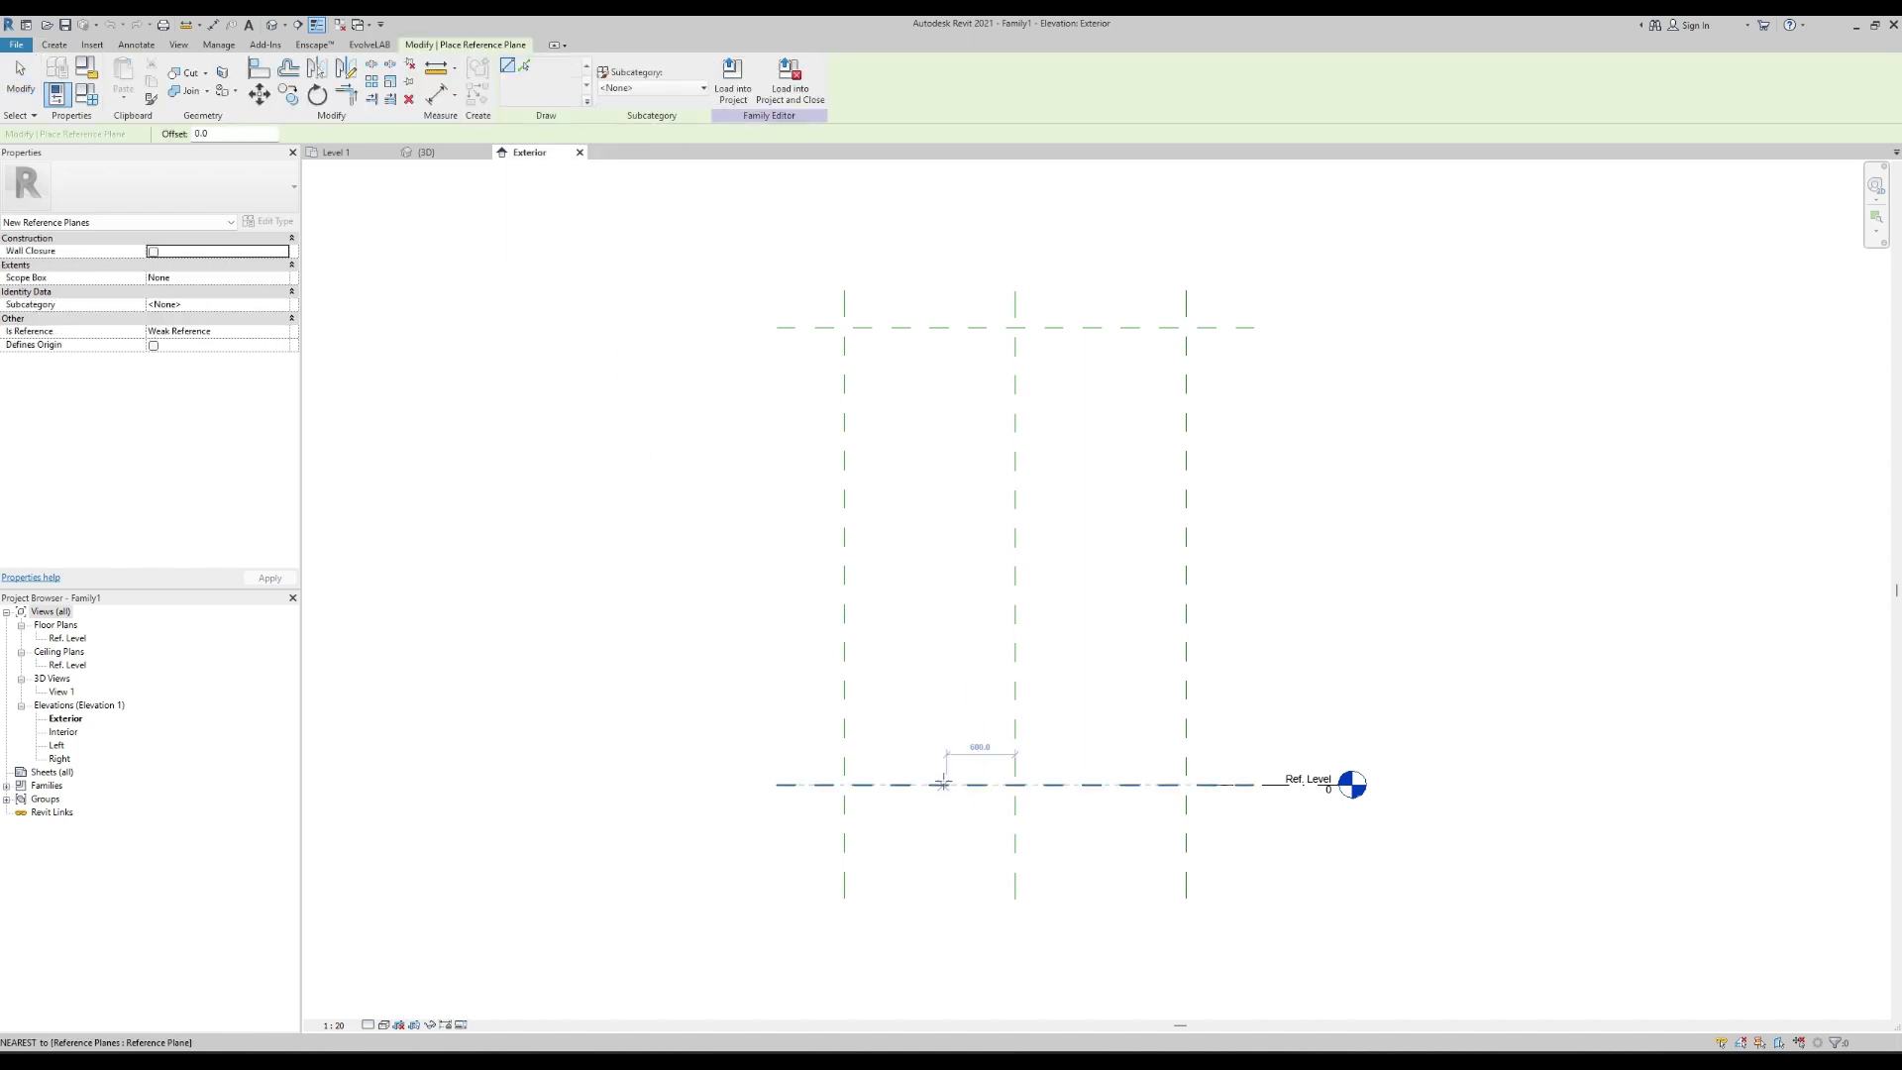
left_click(956, 815)
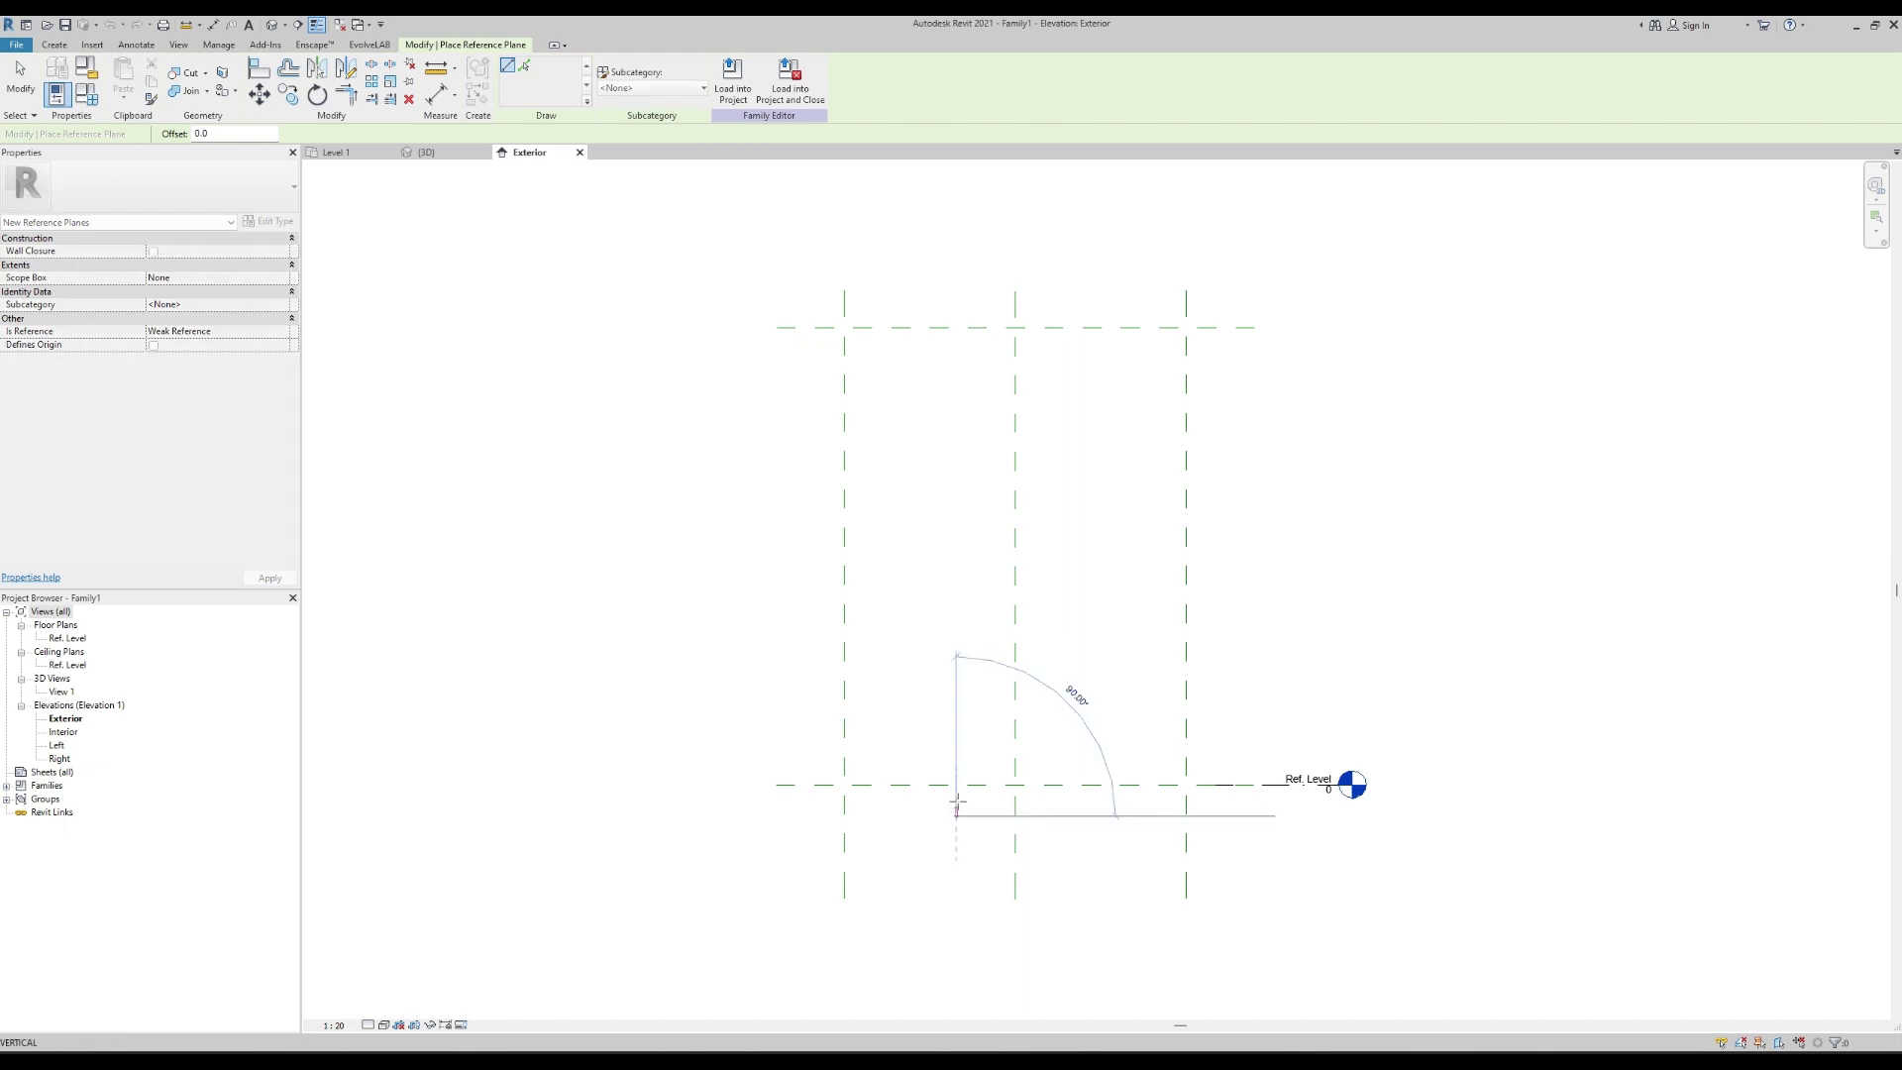
left_click(958, 395)
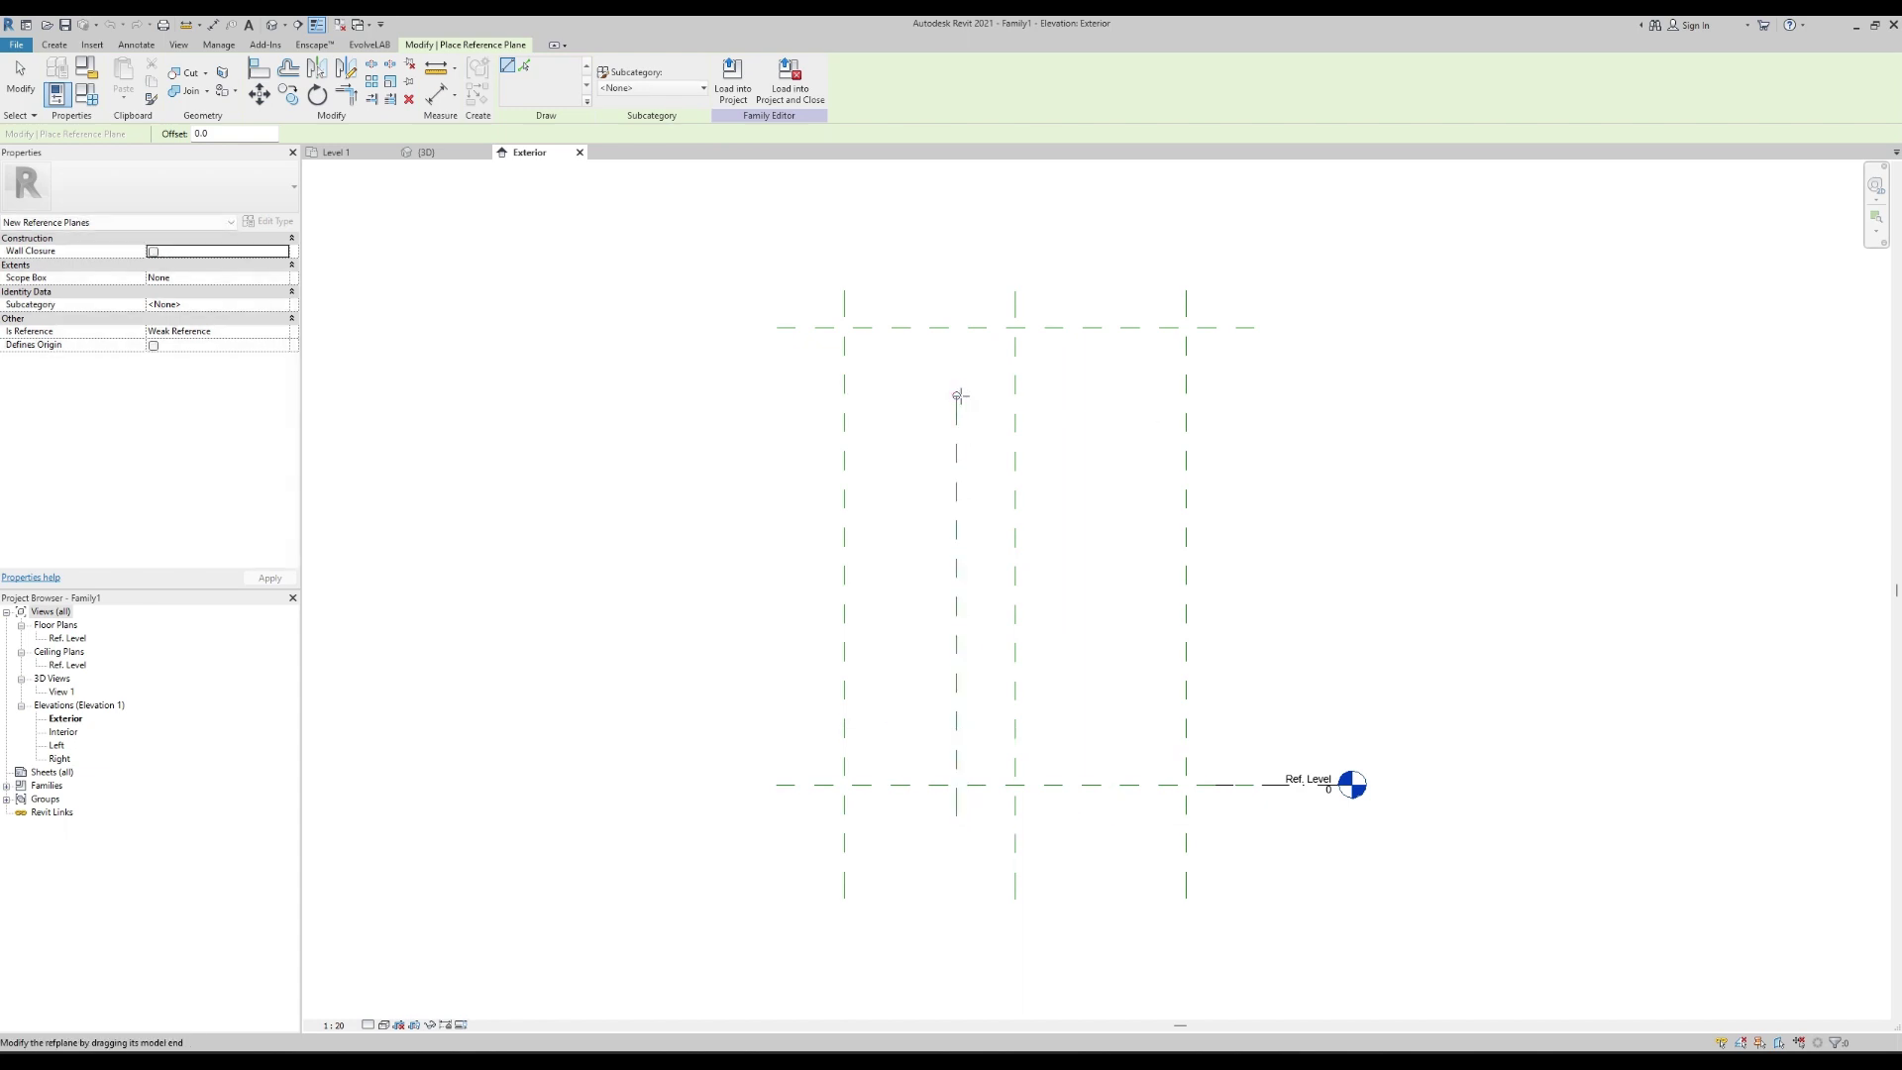
left_click(1114, 820)
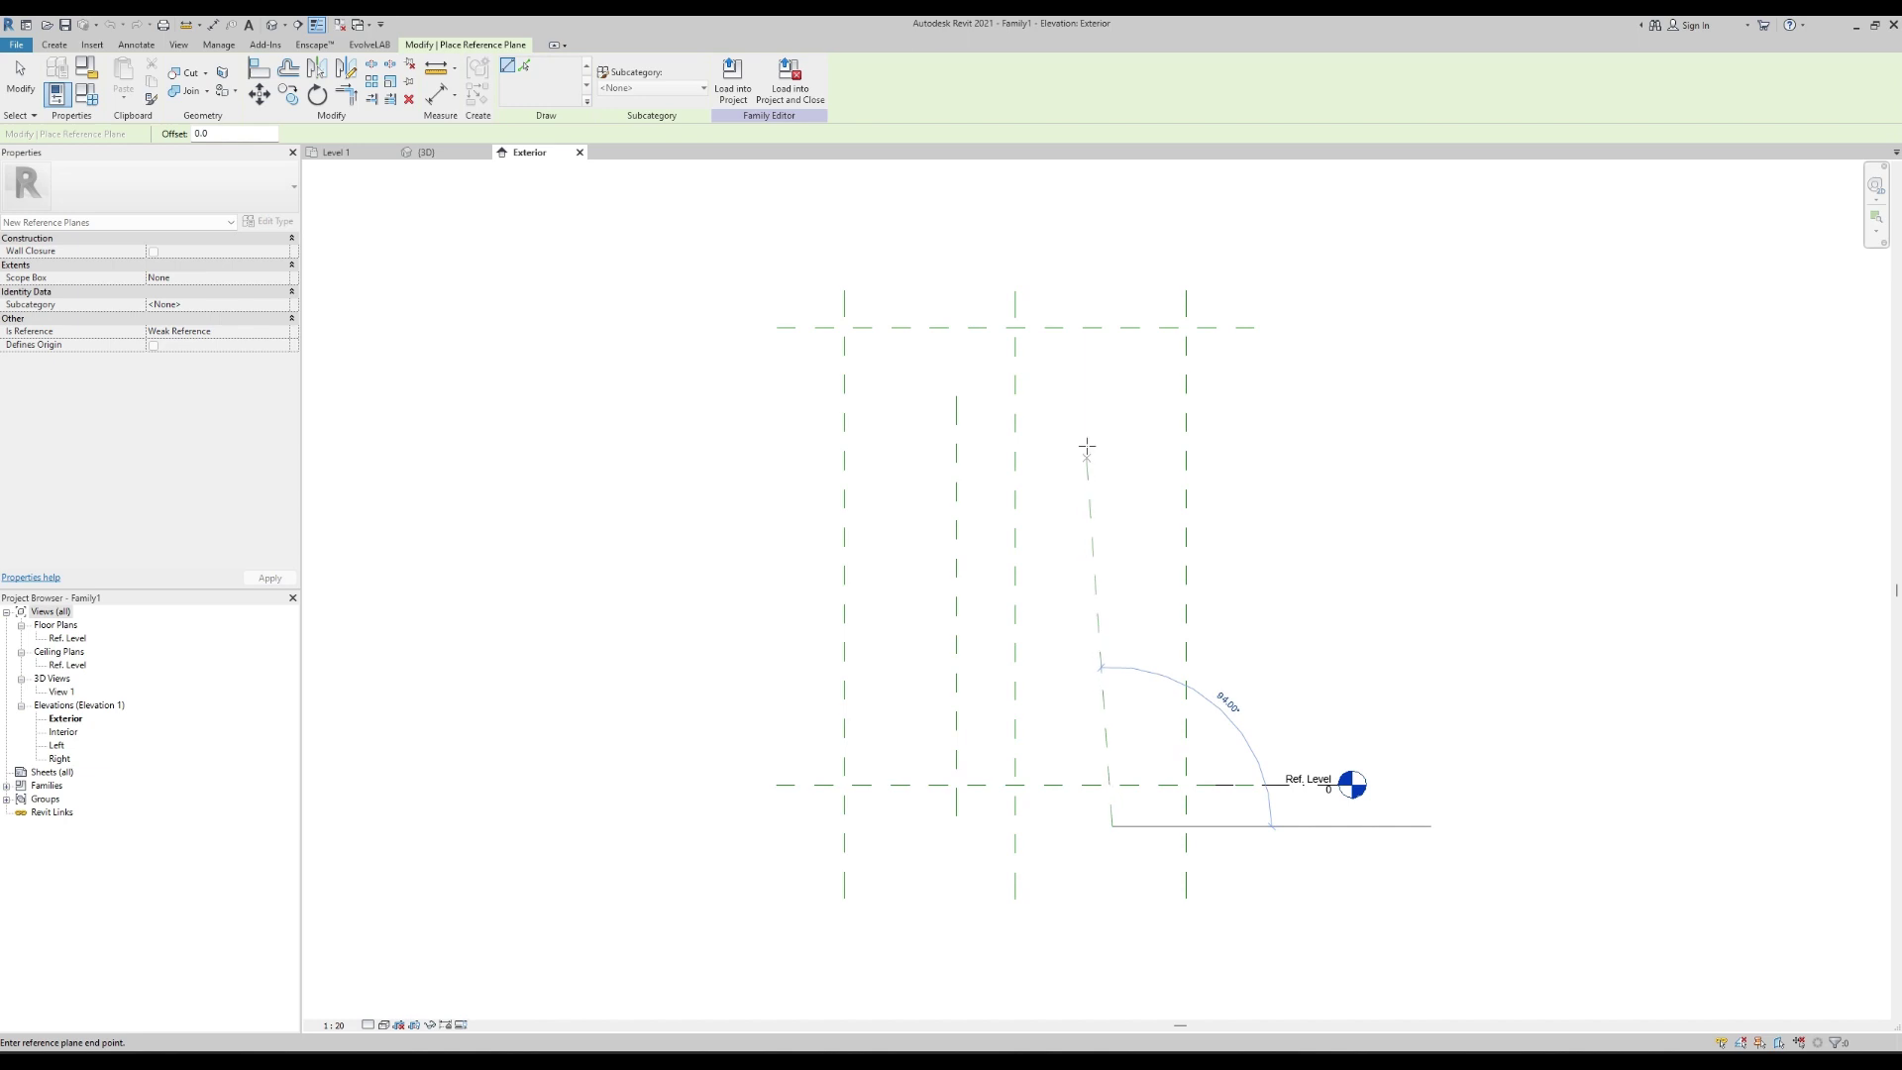
left_click(1114, 394)
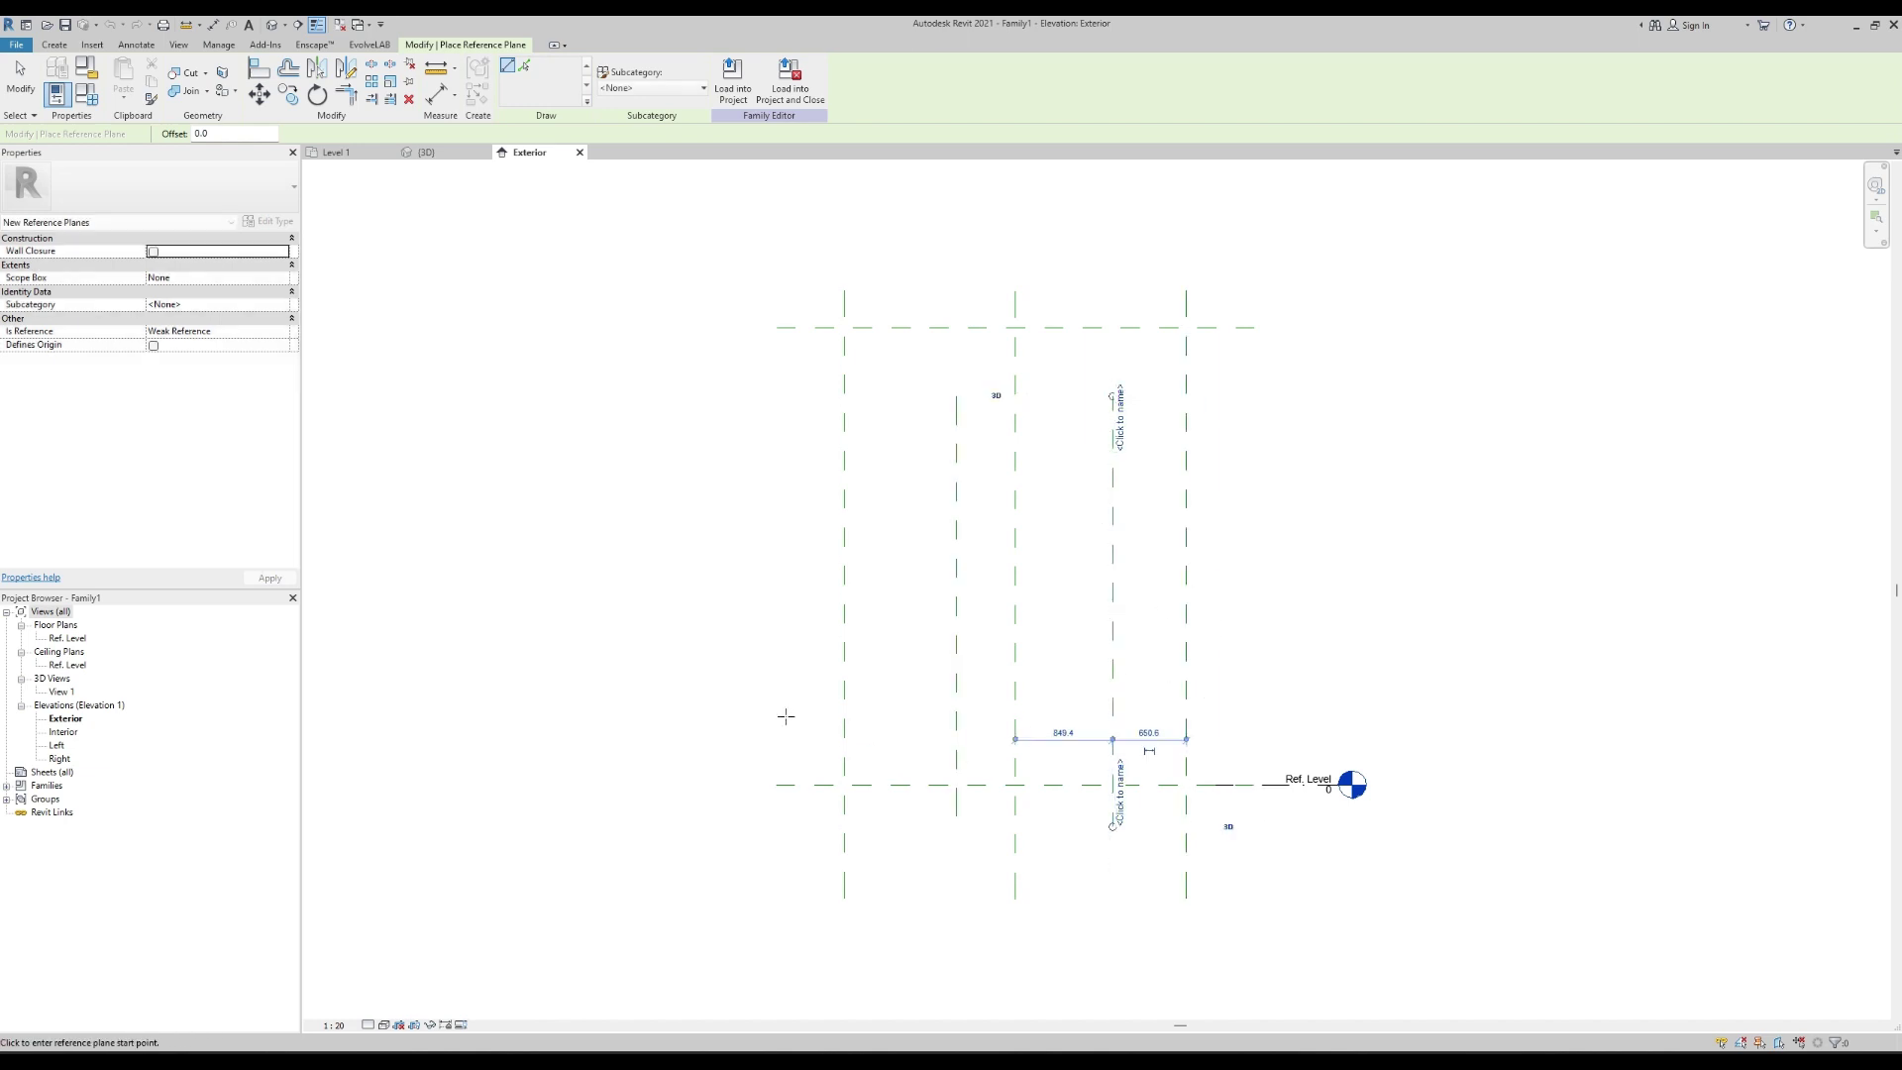
left_click(768, 683)
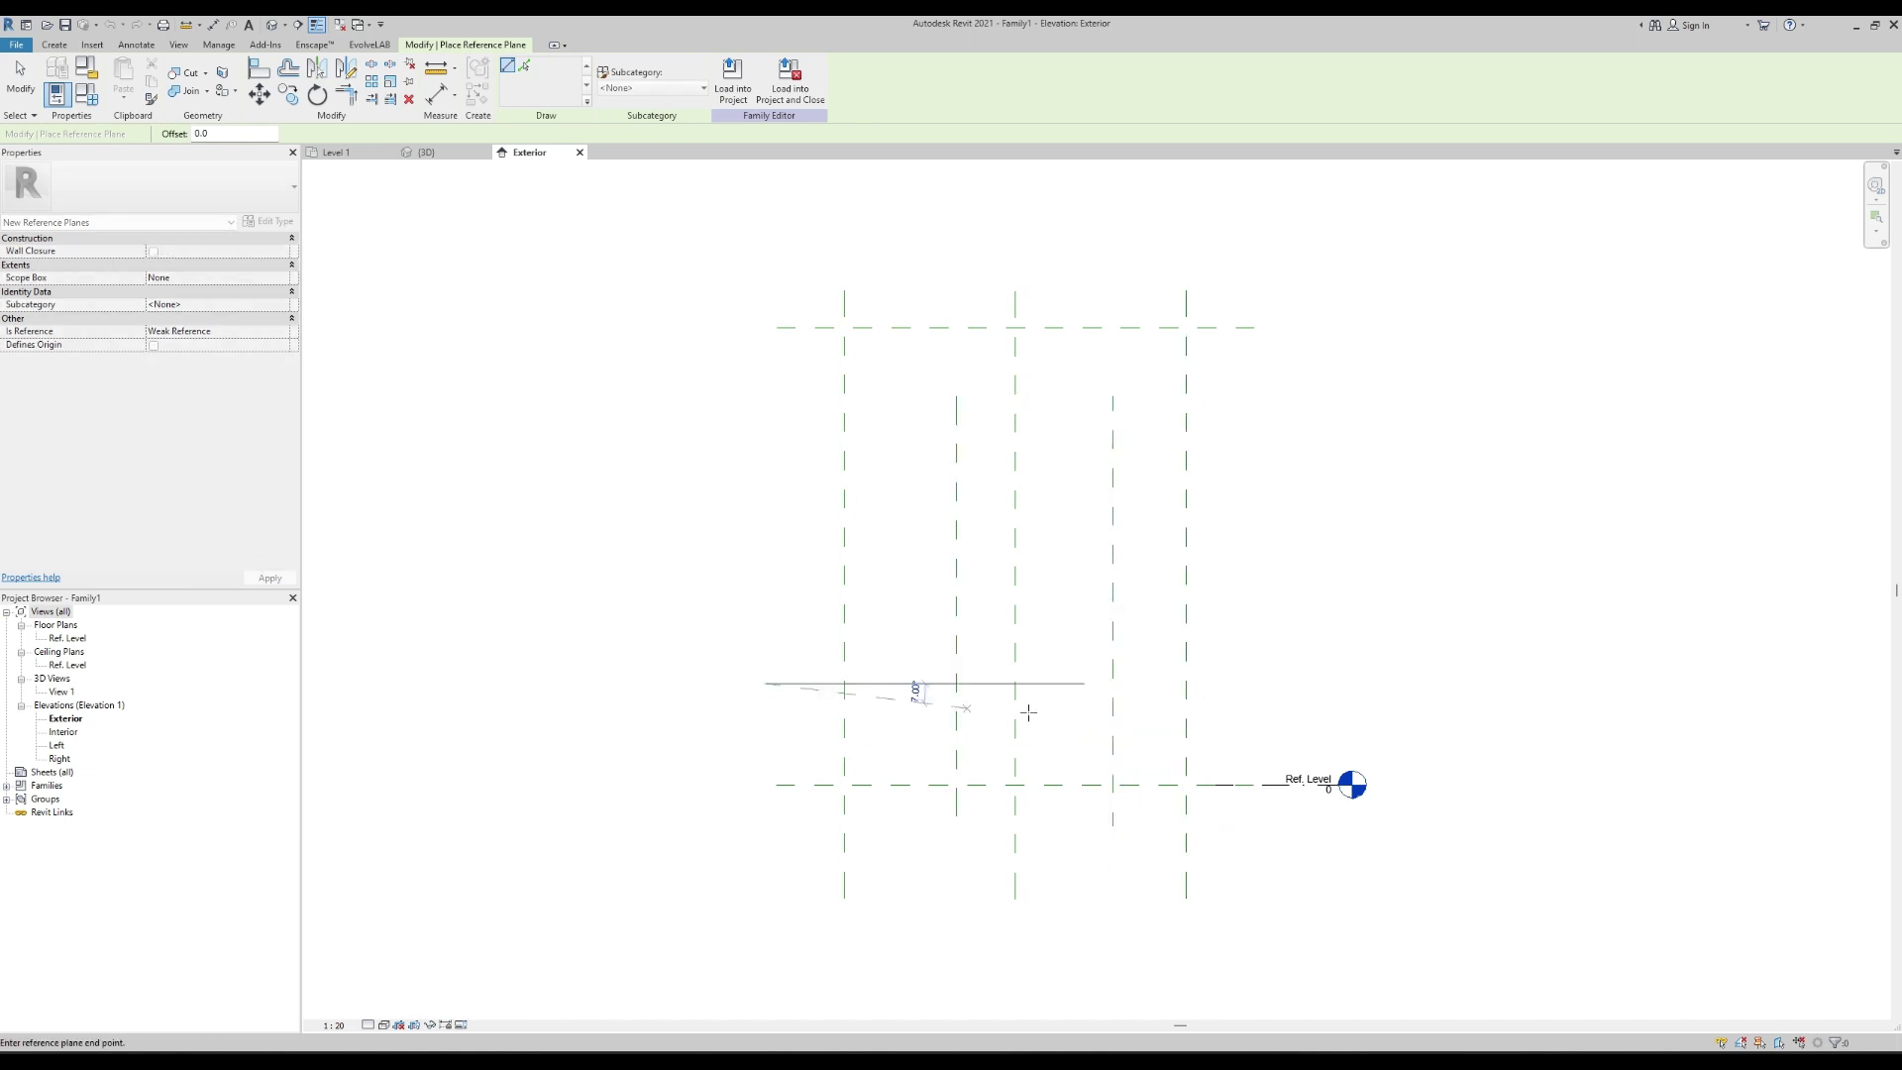
left_click(1271, 685)
key("Escape")
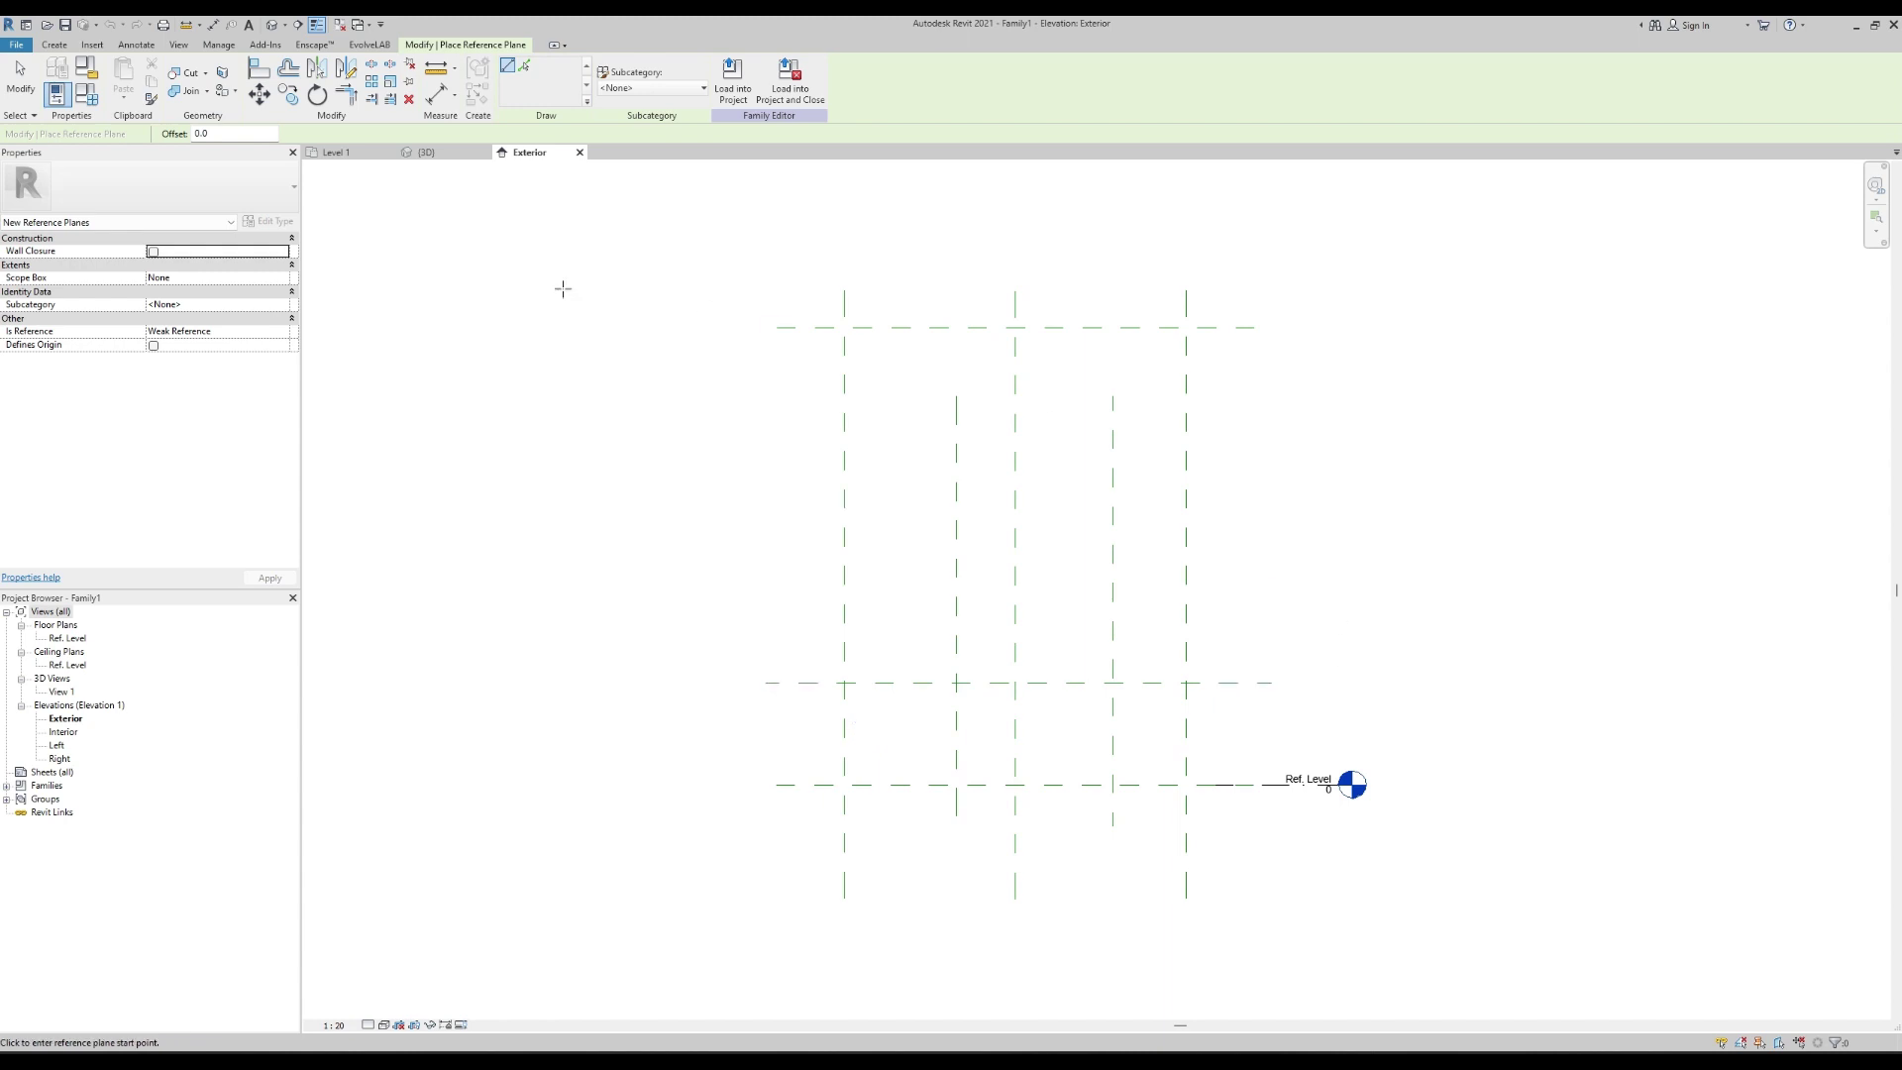
Dimension the two new vertical reference planes through the centre plane and set the dimension's segments equal (EQ).
key("d")
key("i")
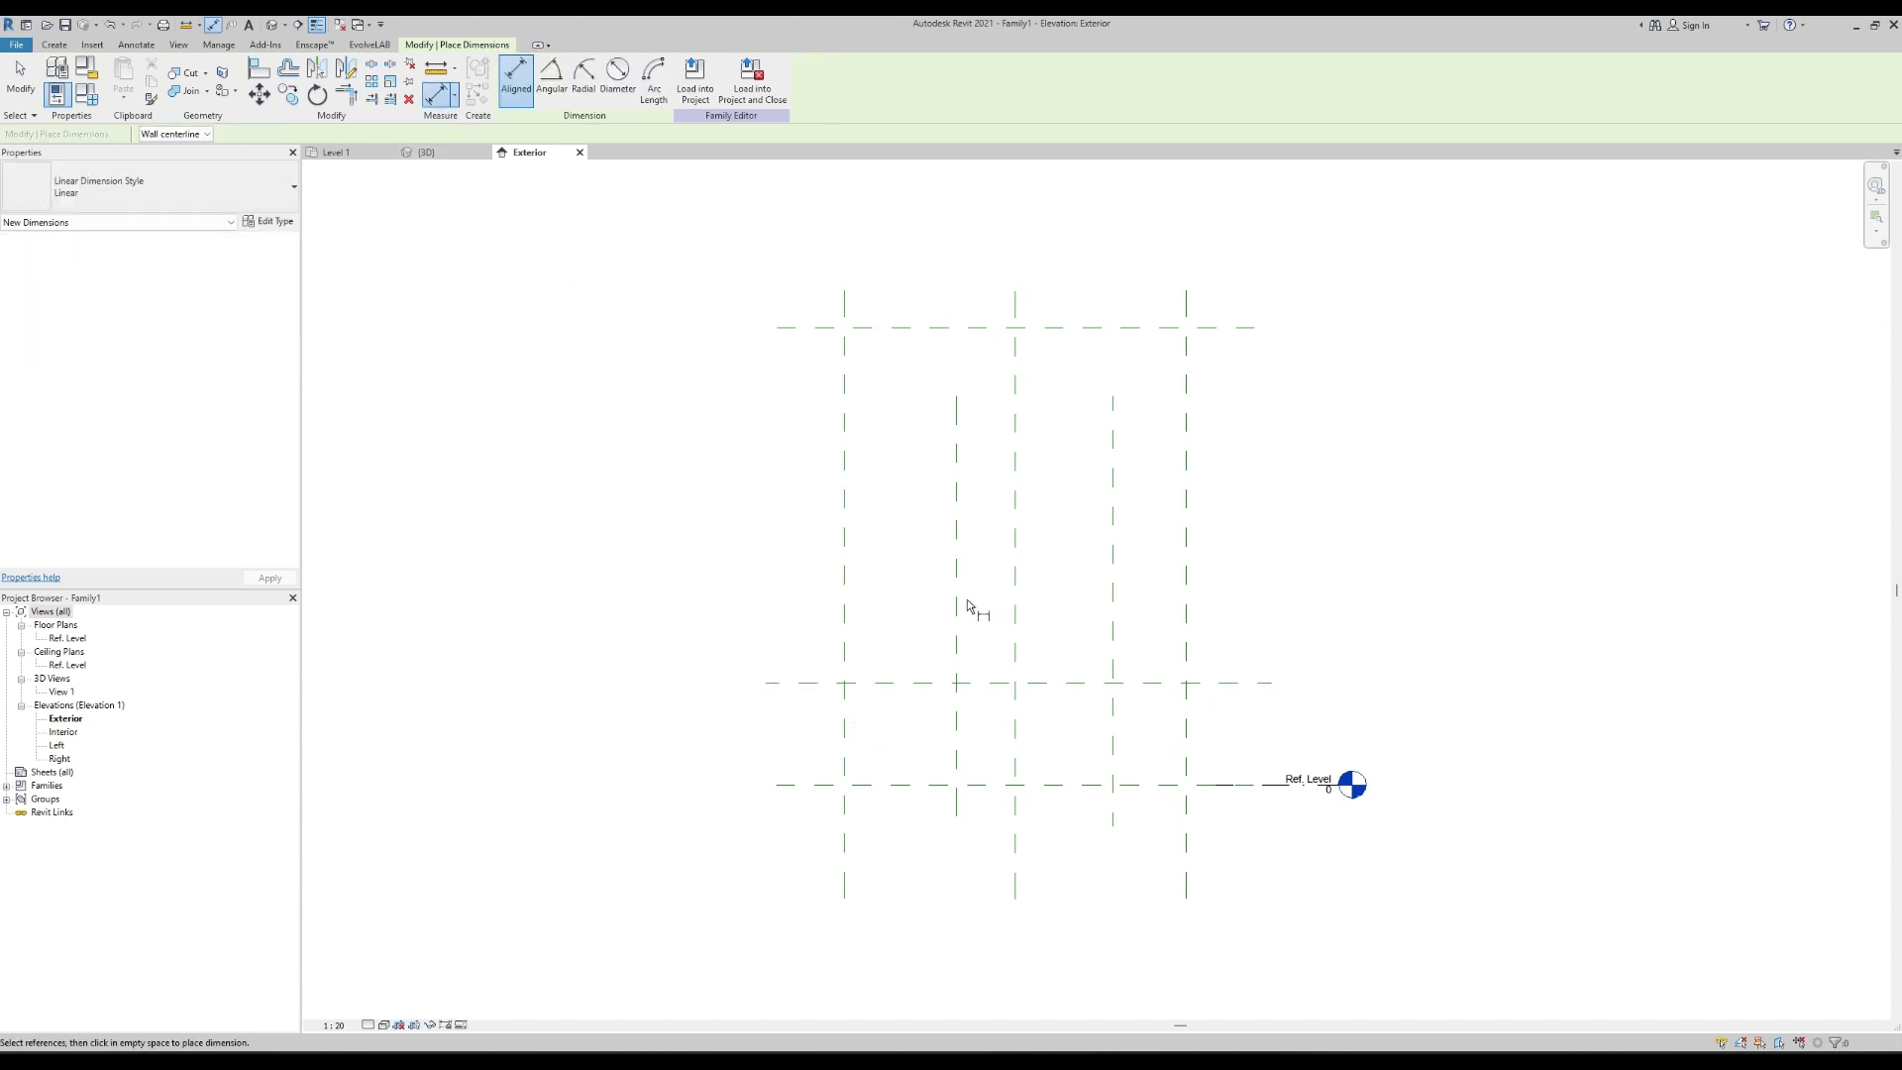
left_click(957, 612)
left_click(1016, 614)
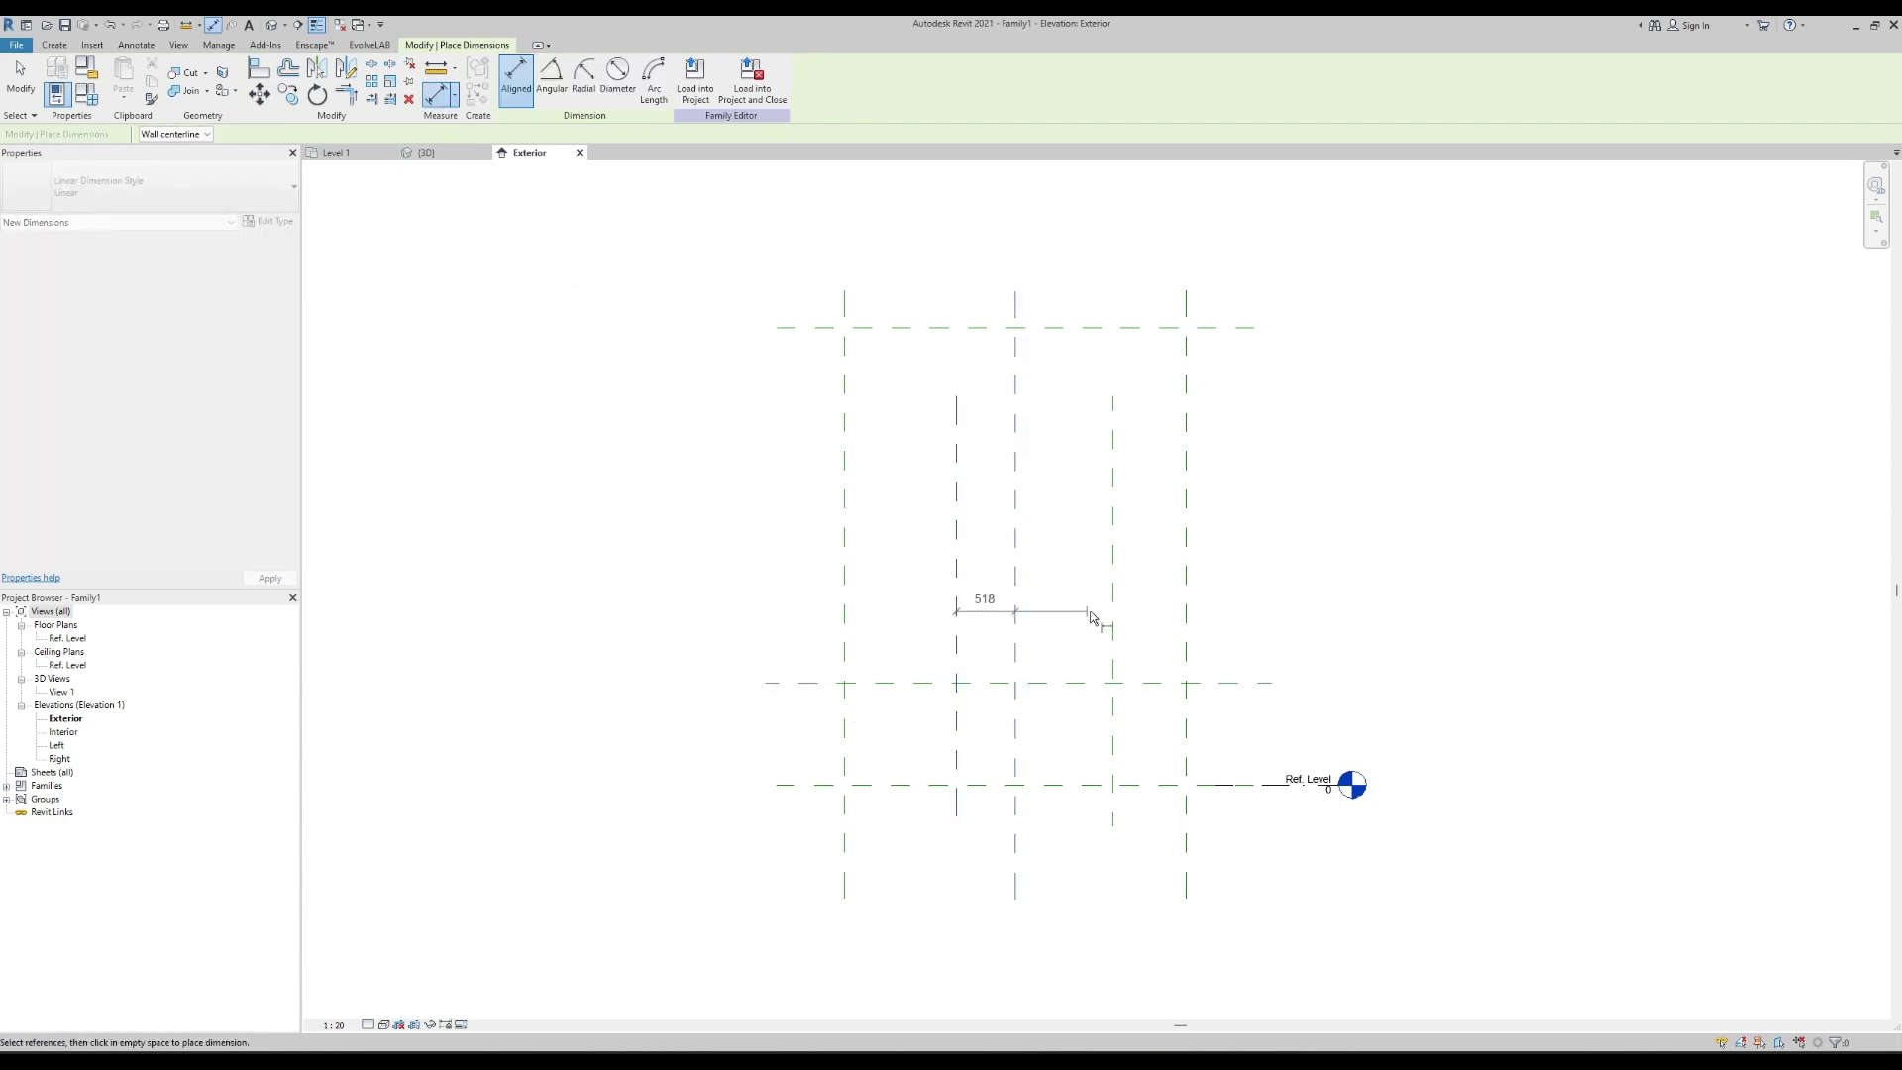
left_click(1113, 604)
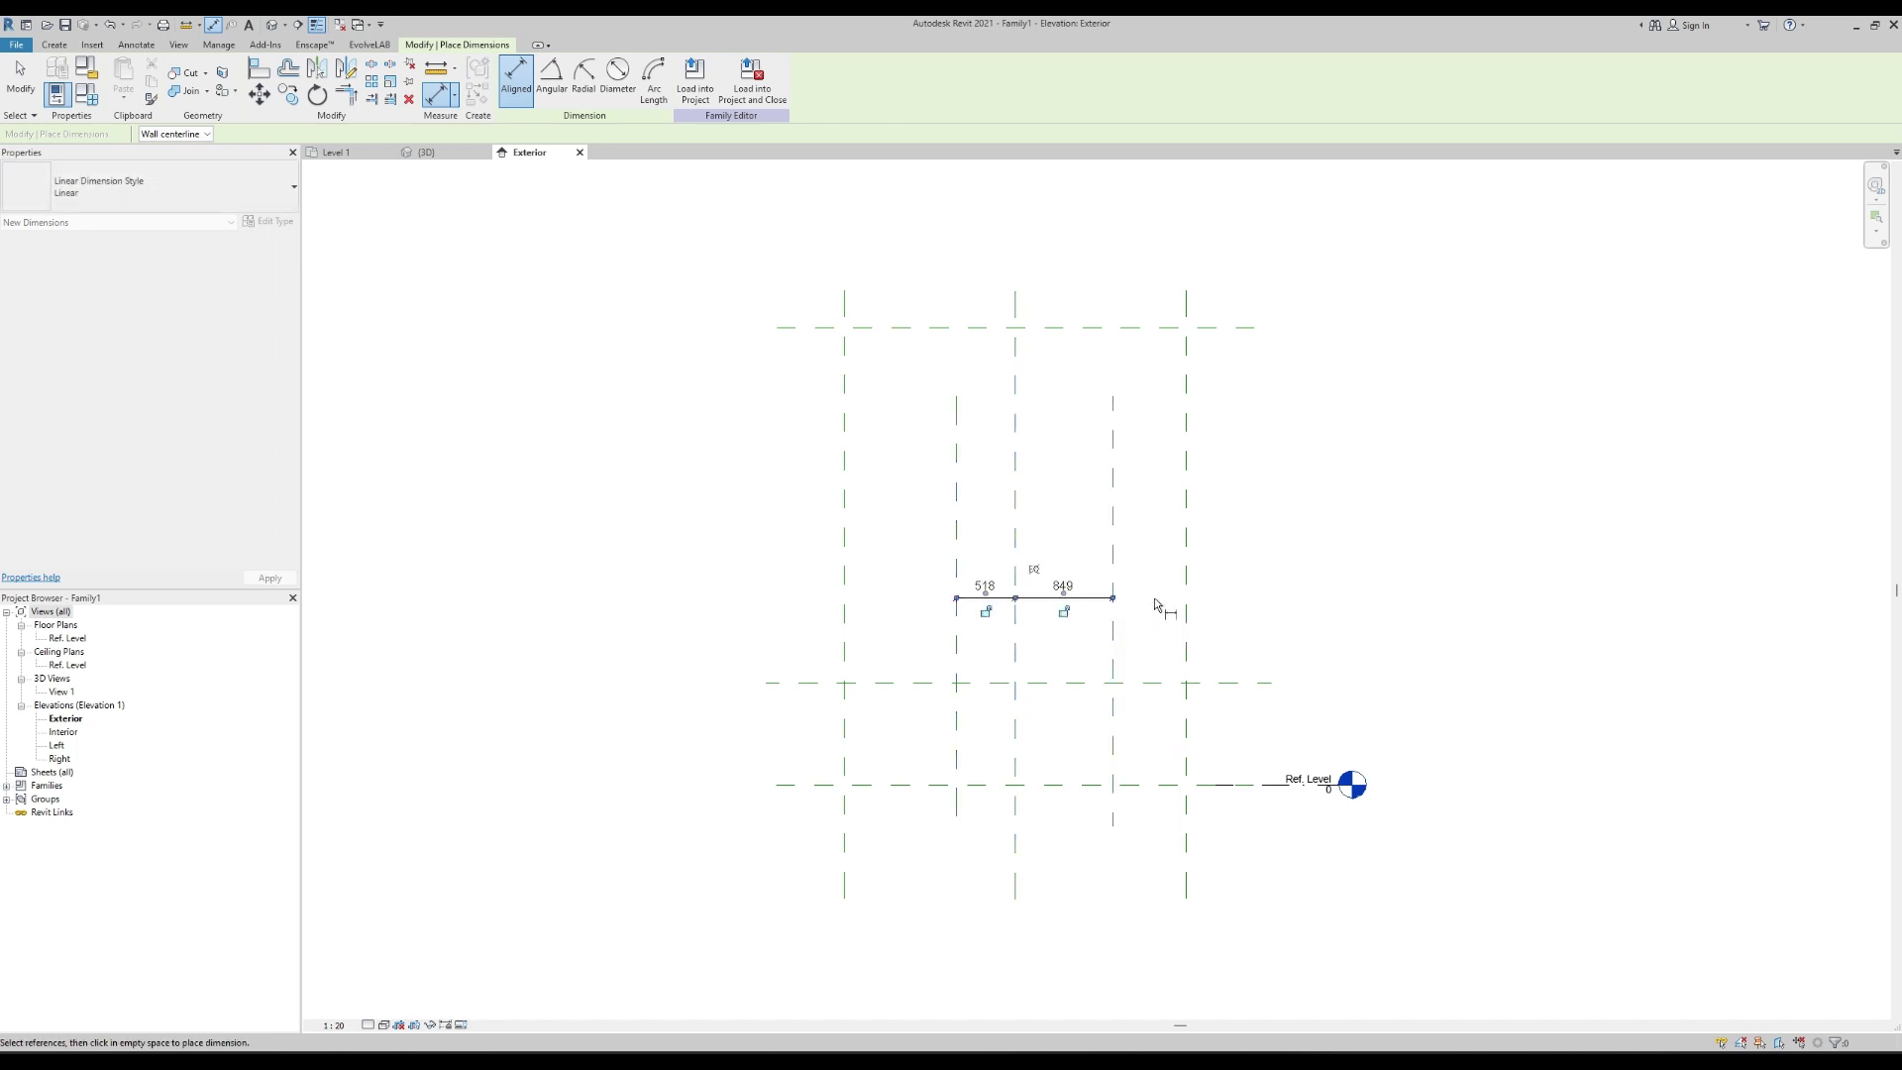
left_click(1156, 607)
left_click(1018, 571)
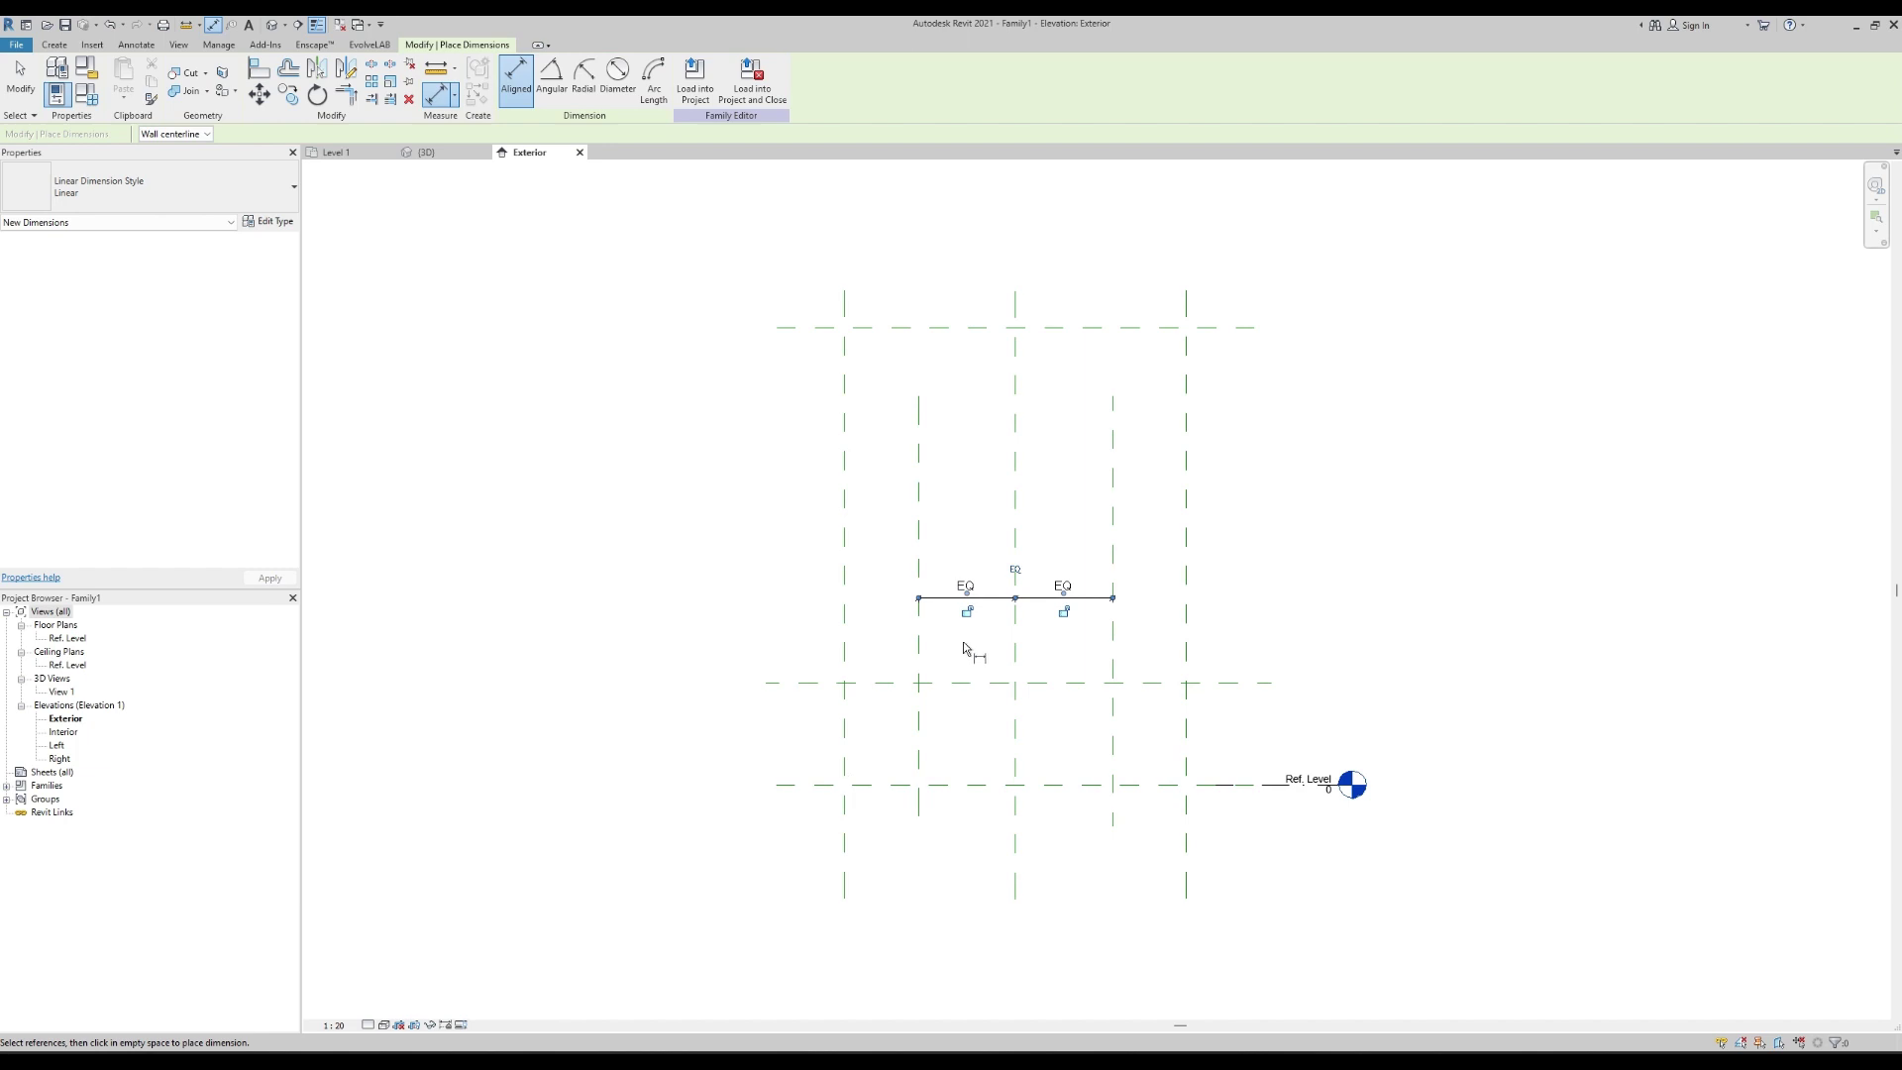
Dimension the overall distance between the two new vertical reference planes and the height from Ref. Level to the new horizontal plane.
left_click(919, 649)
left_click(1113, 646)
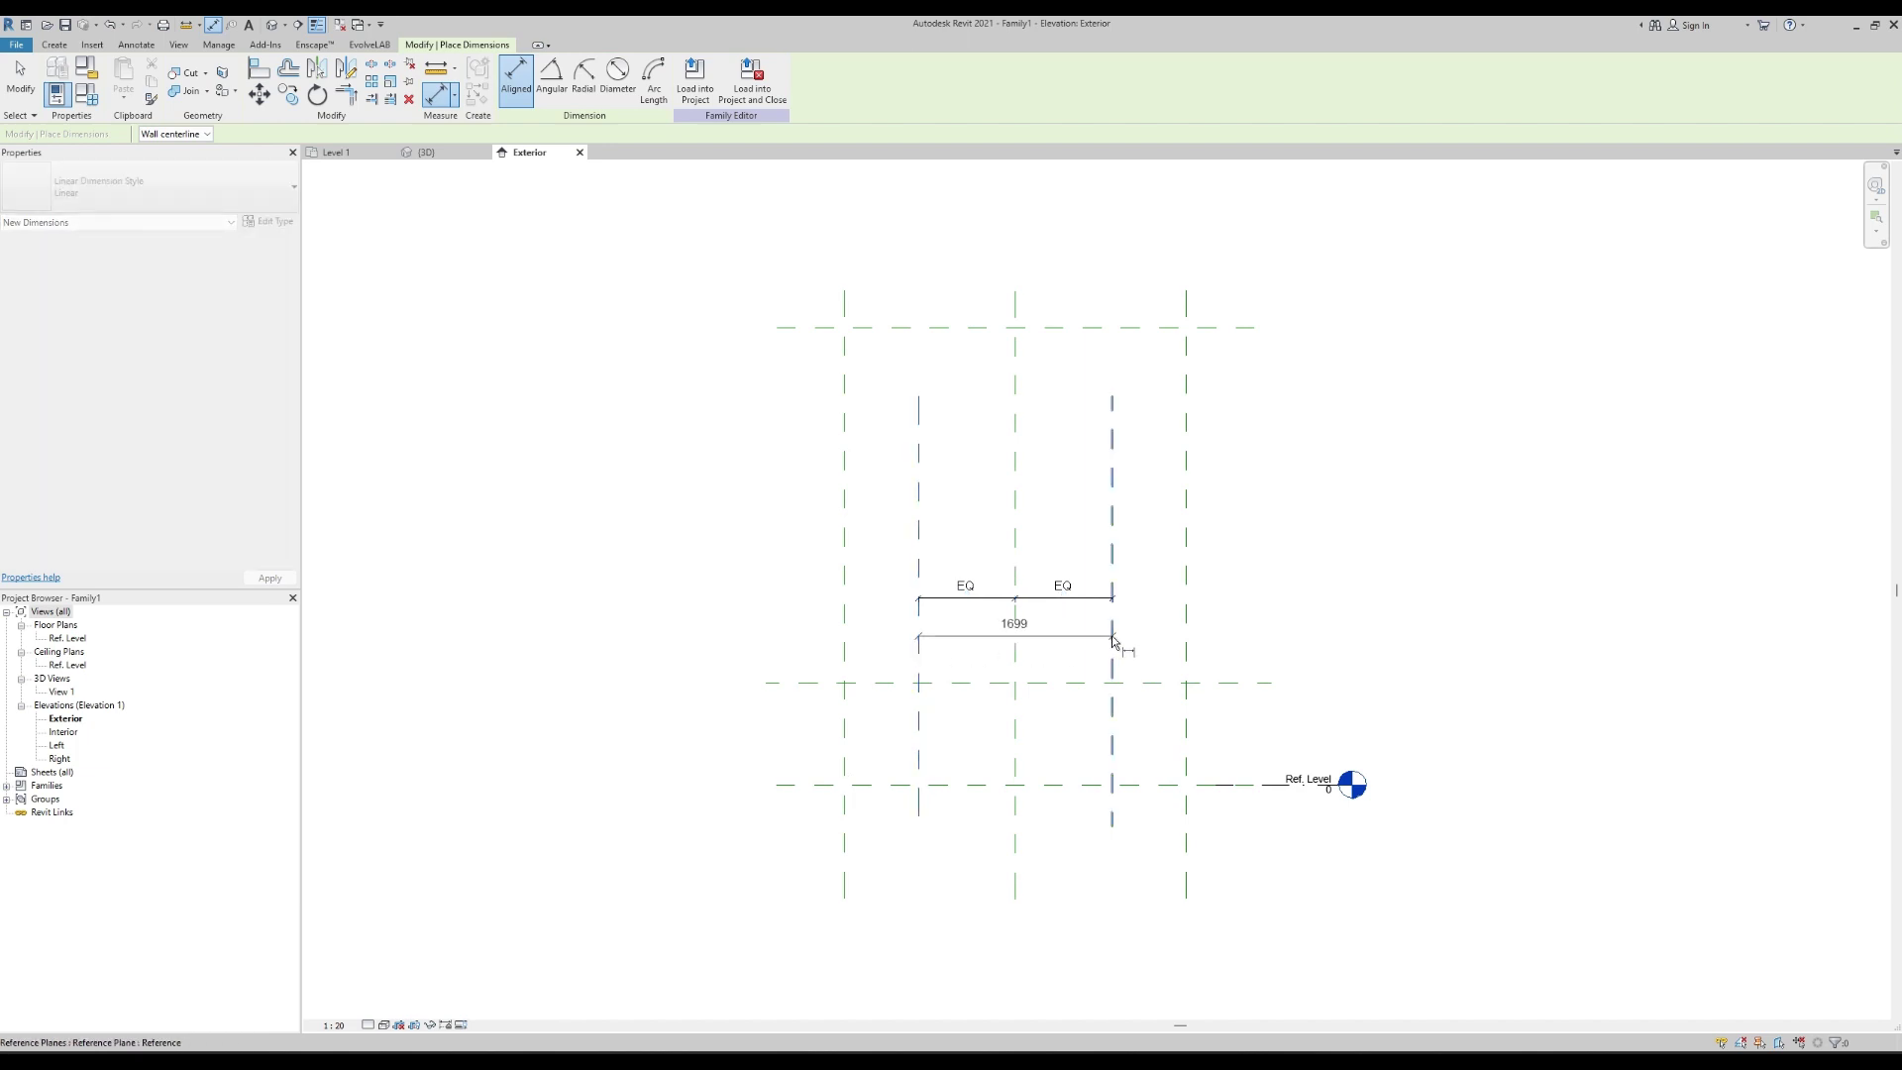
left_click(1125, 302)
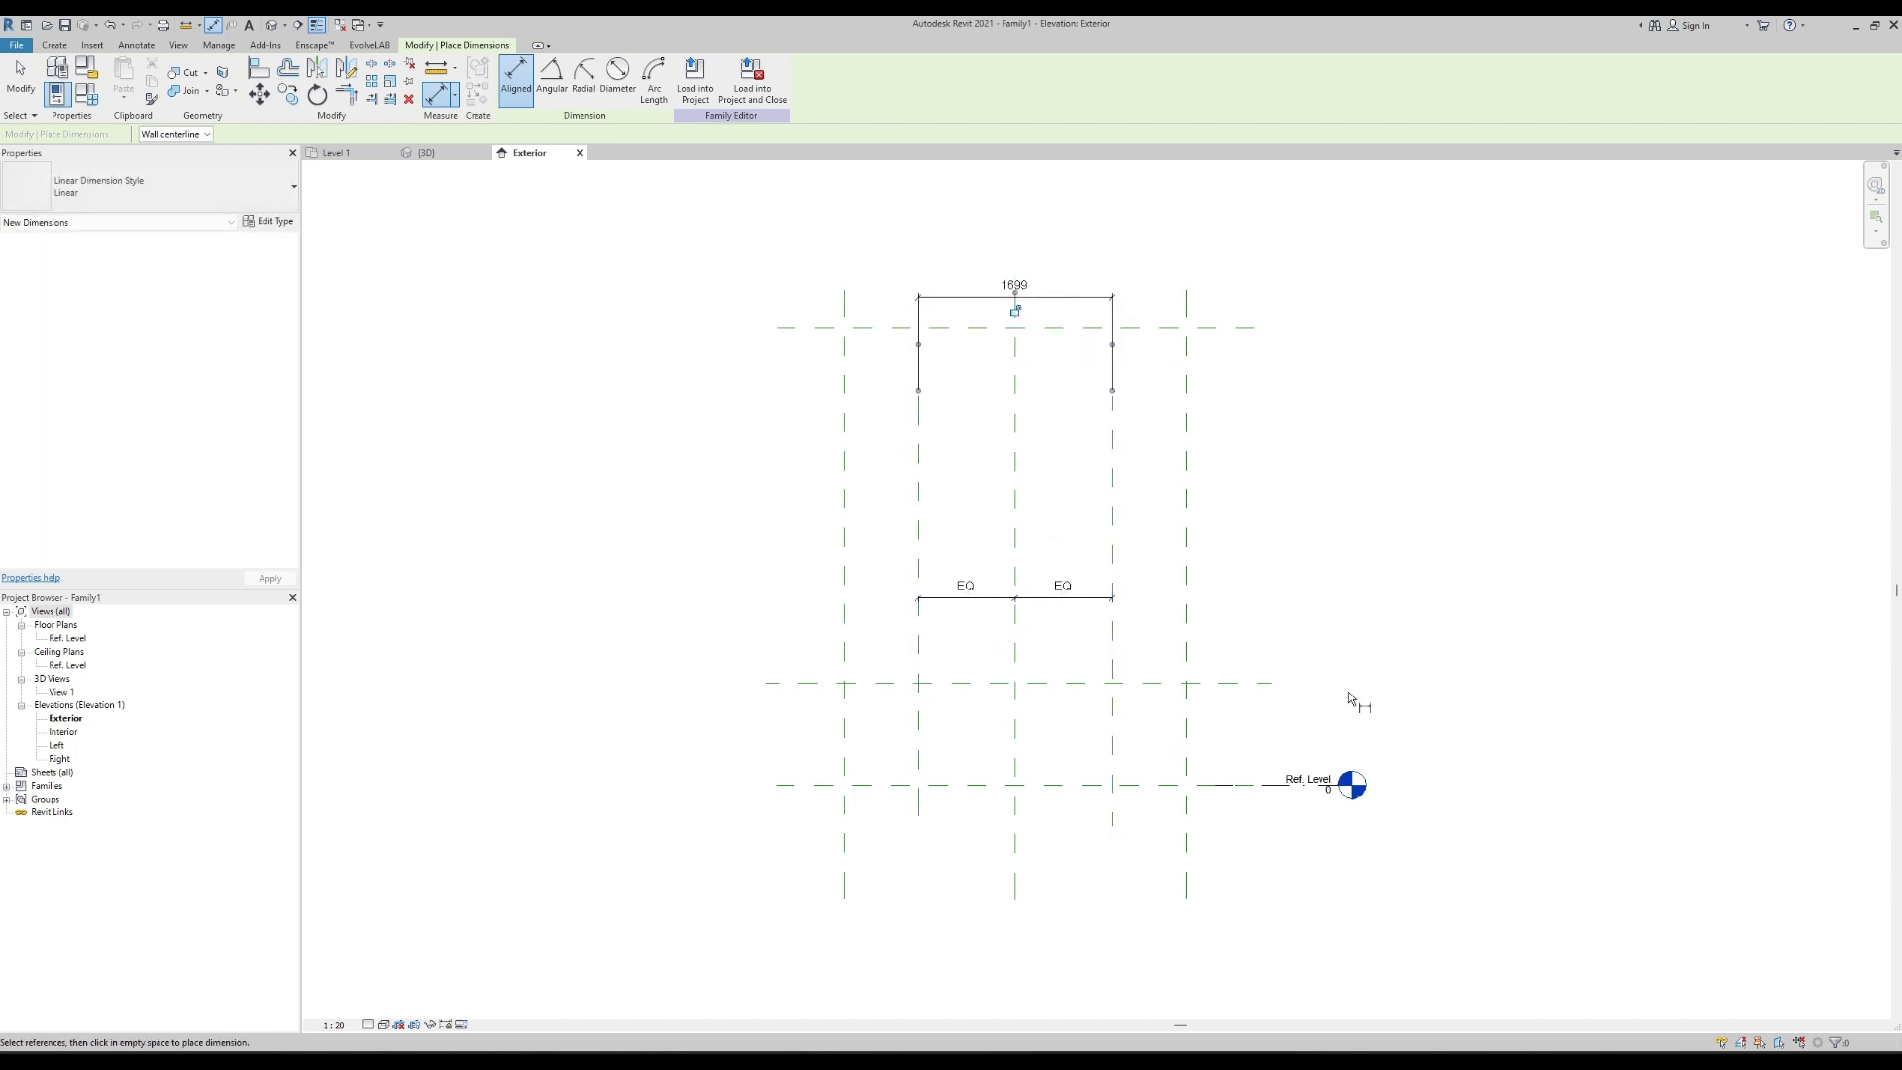
left_click(789, 786)
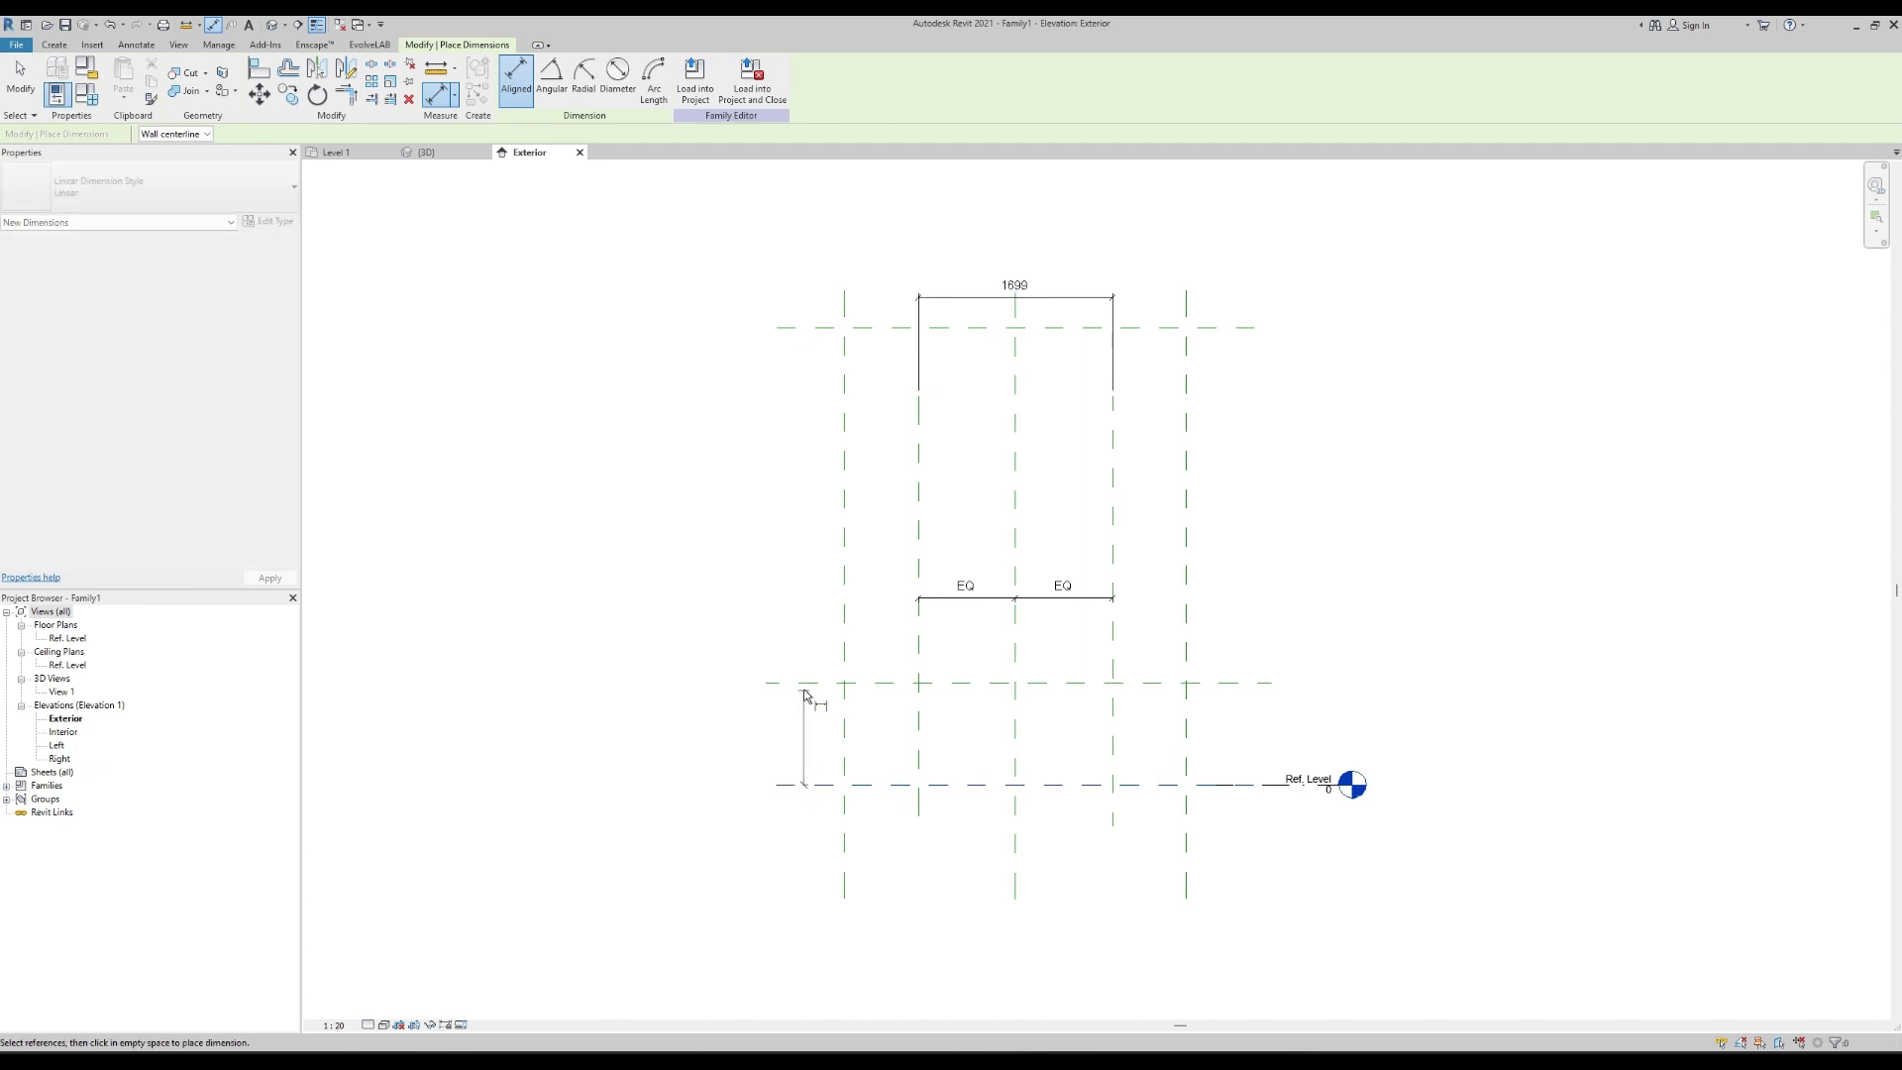
left_click(807, 682)
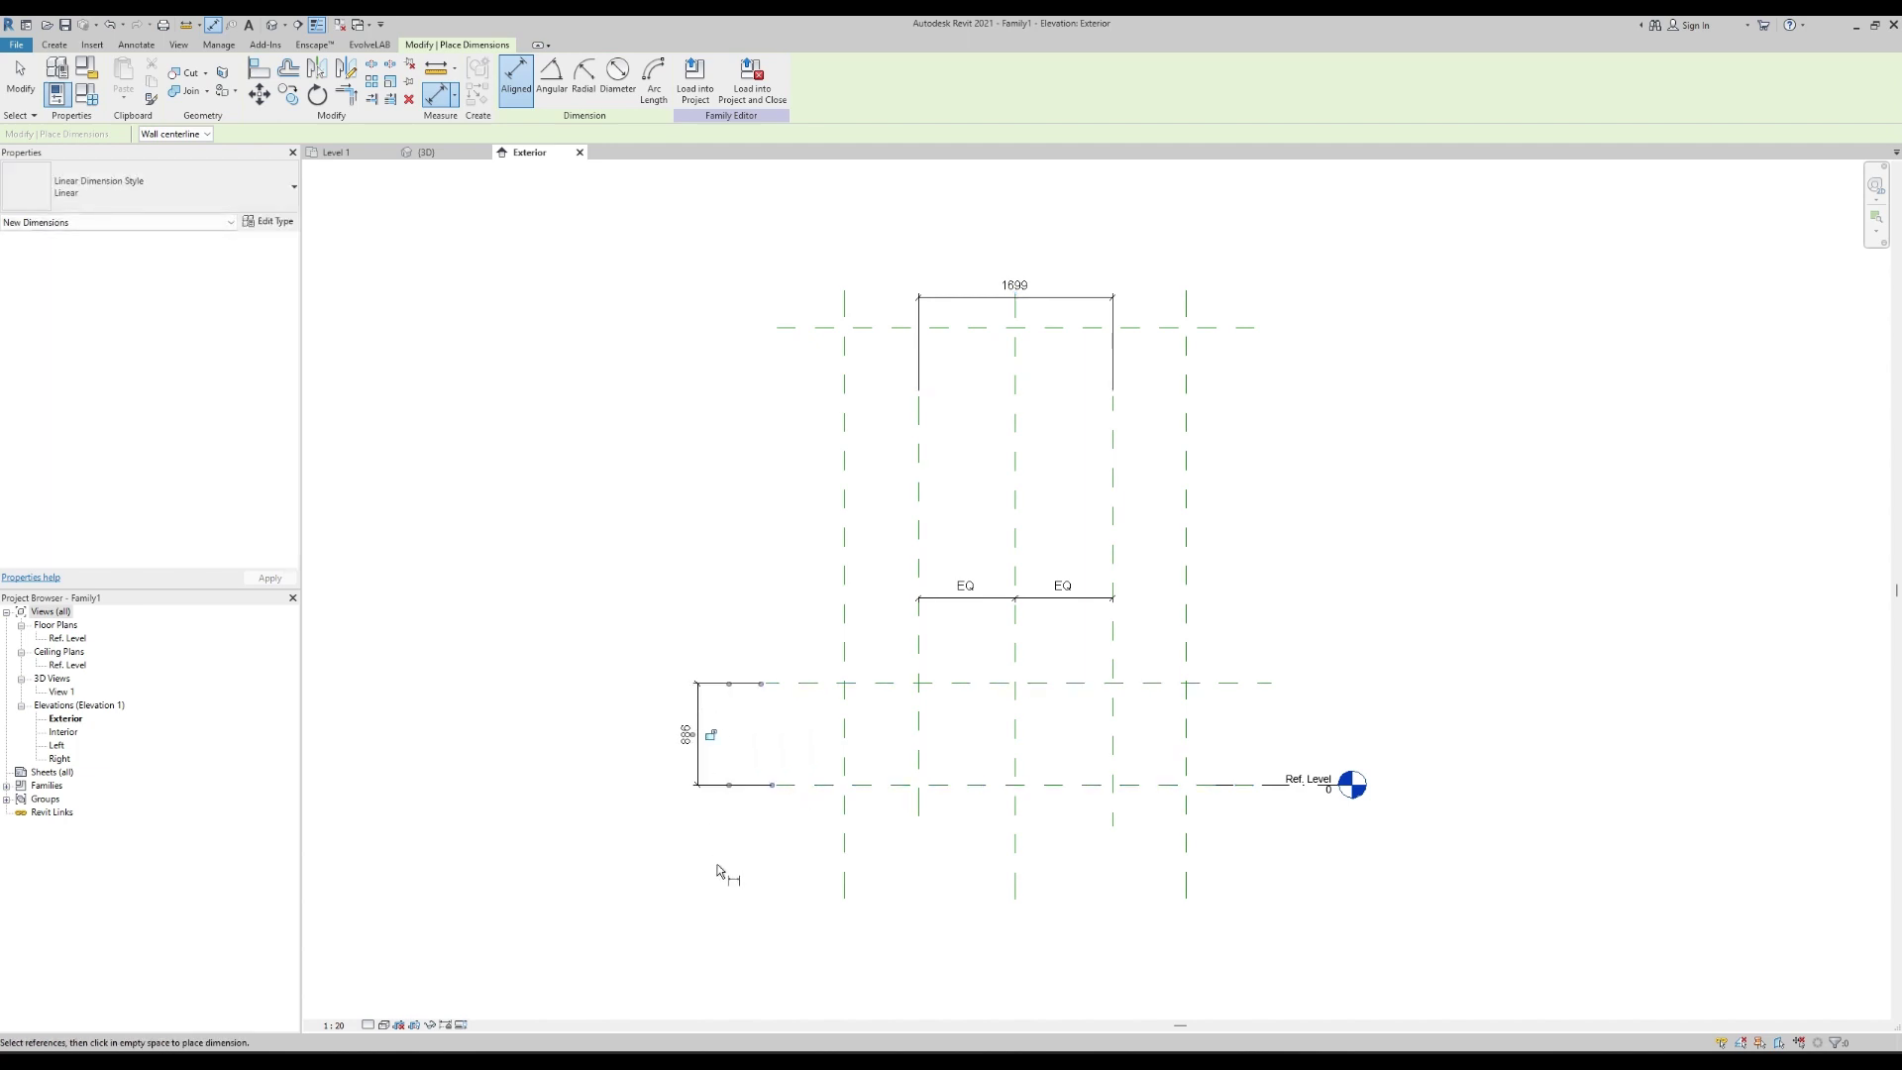
key("Escape")
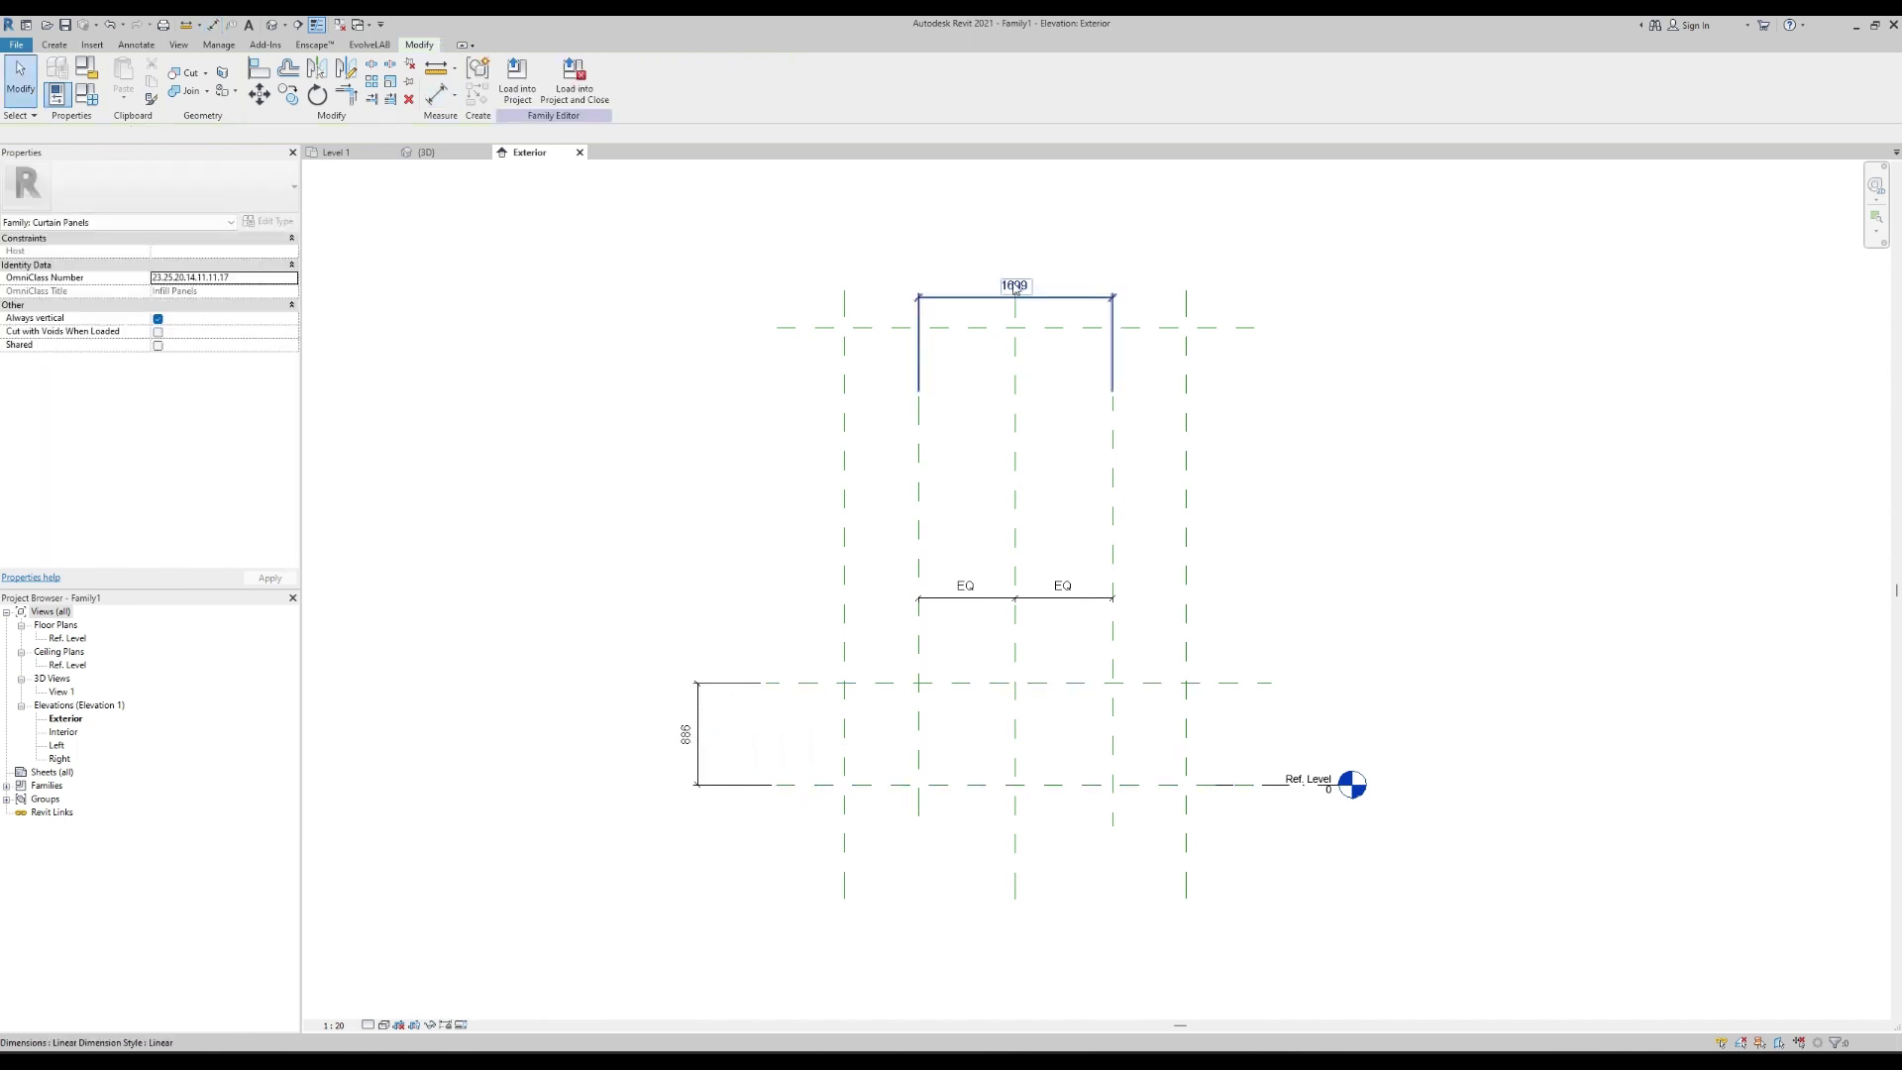
Label the overall horizontal dimension with a new type-based family parameter named Width.
left_click(1030, 303)
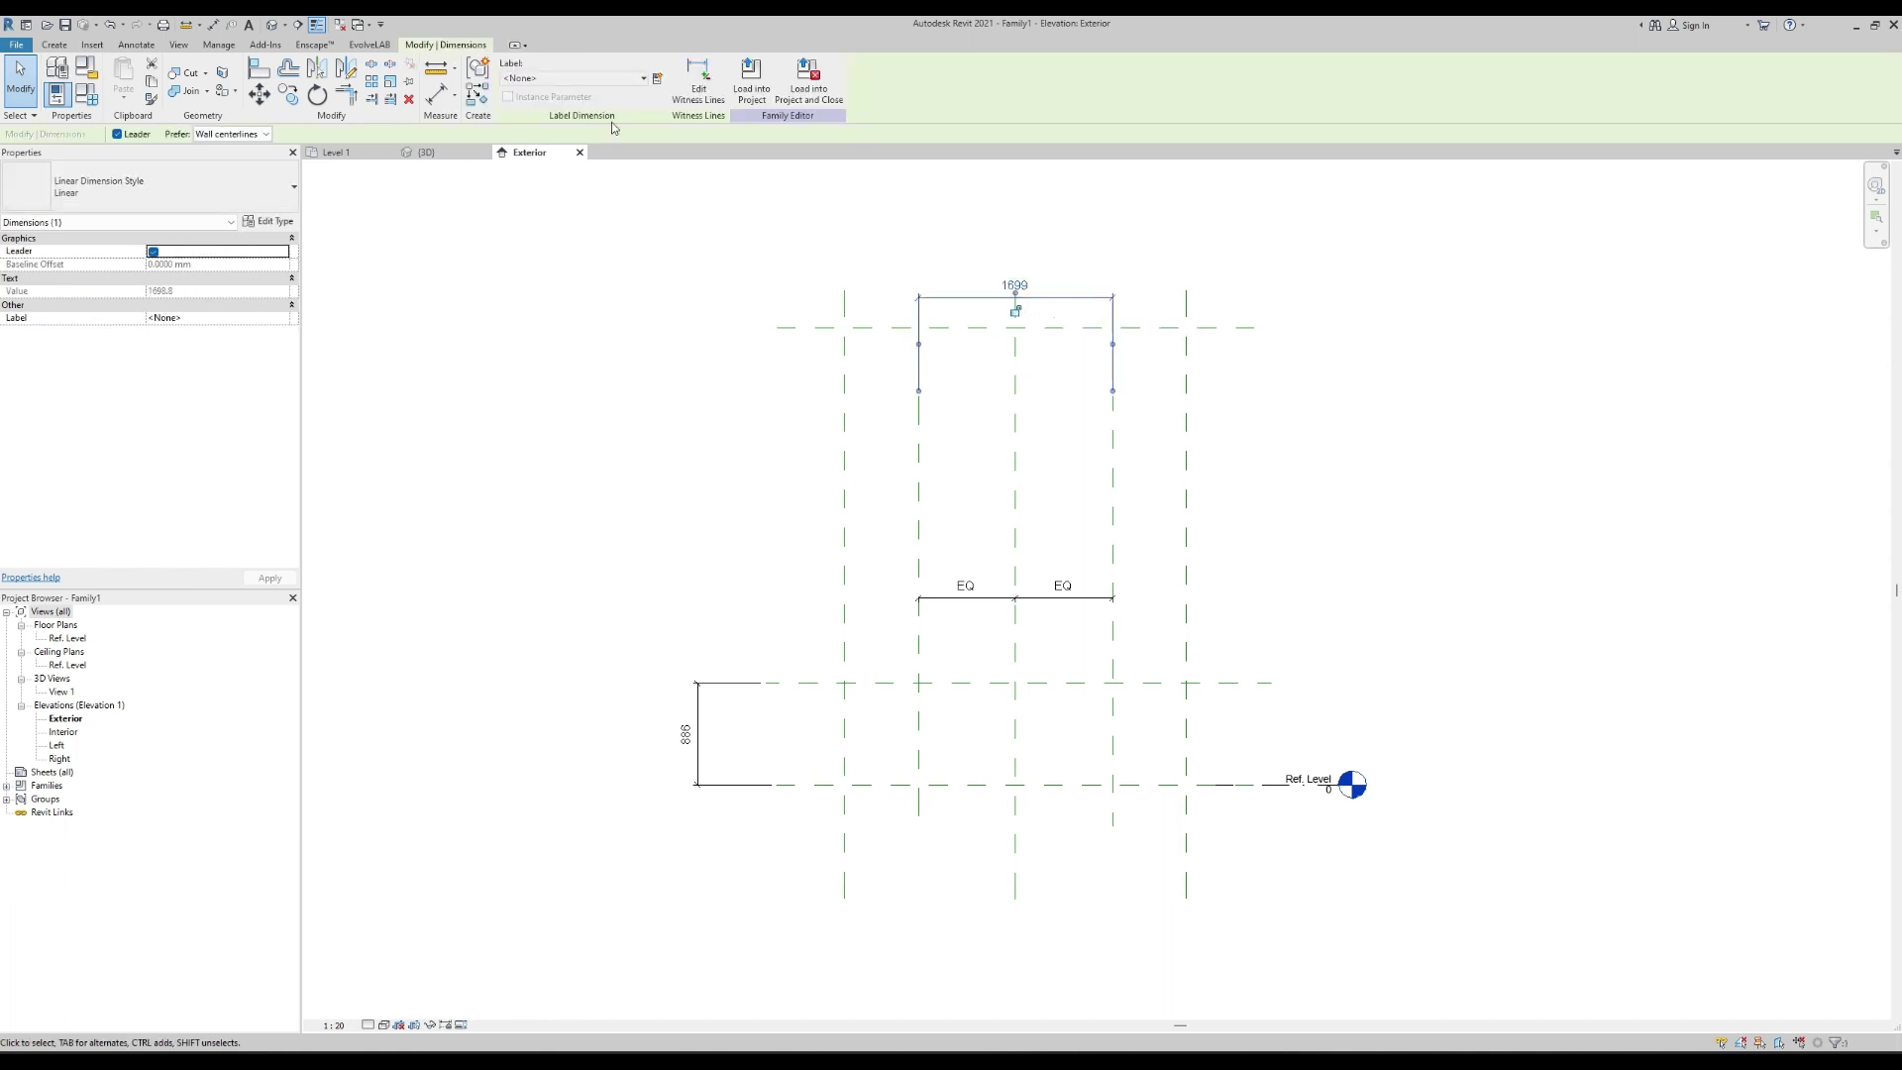
left_click(657, 79)
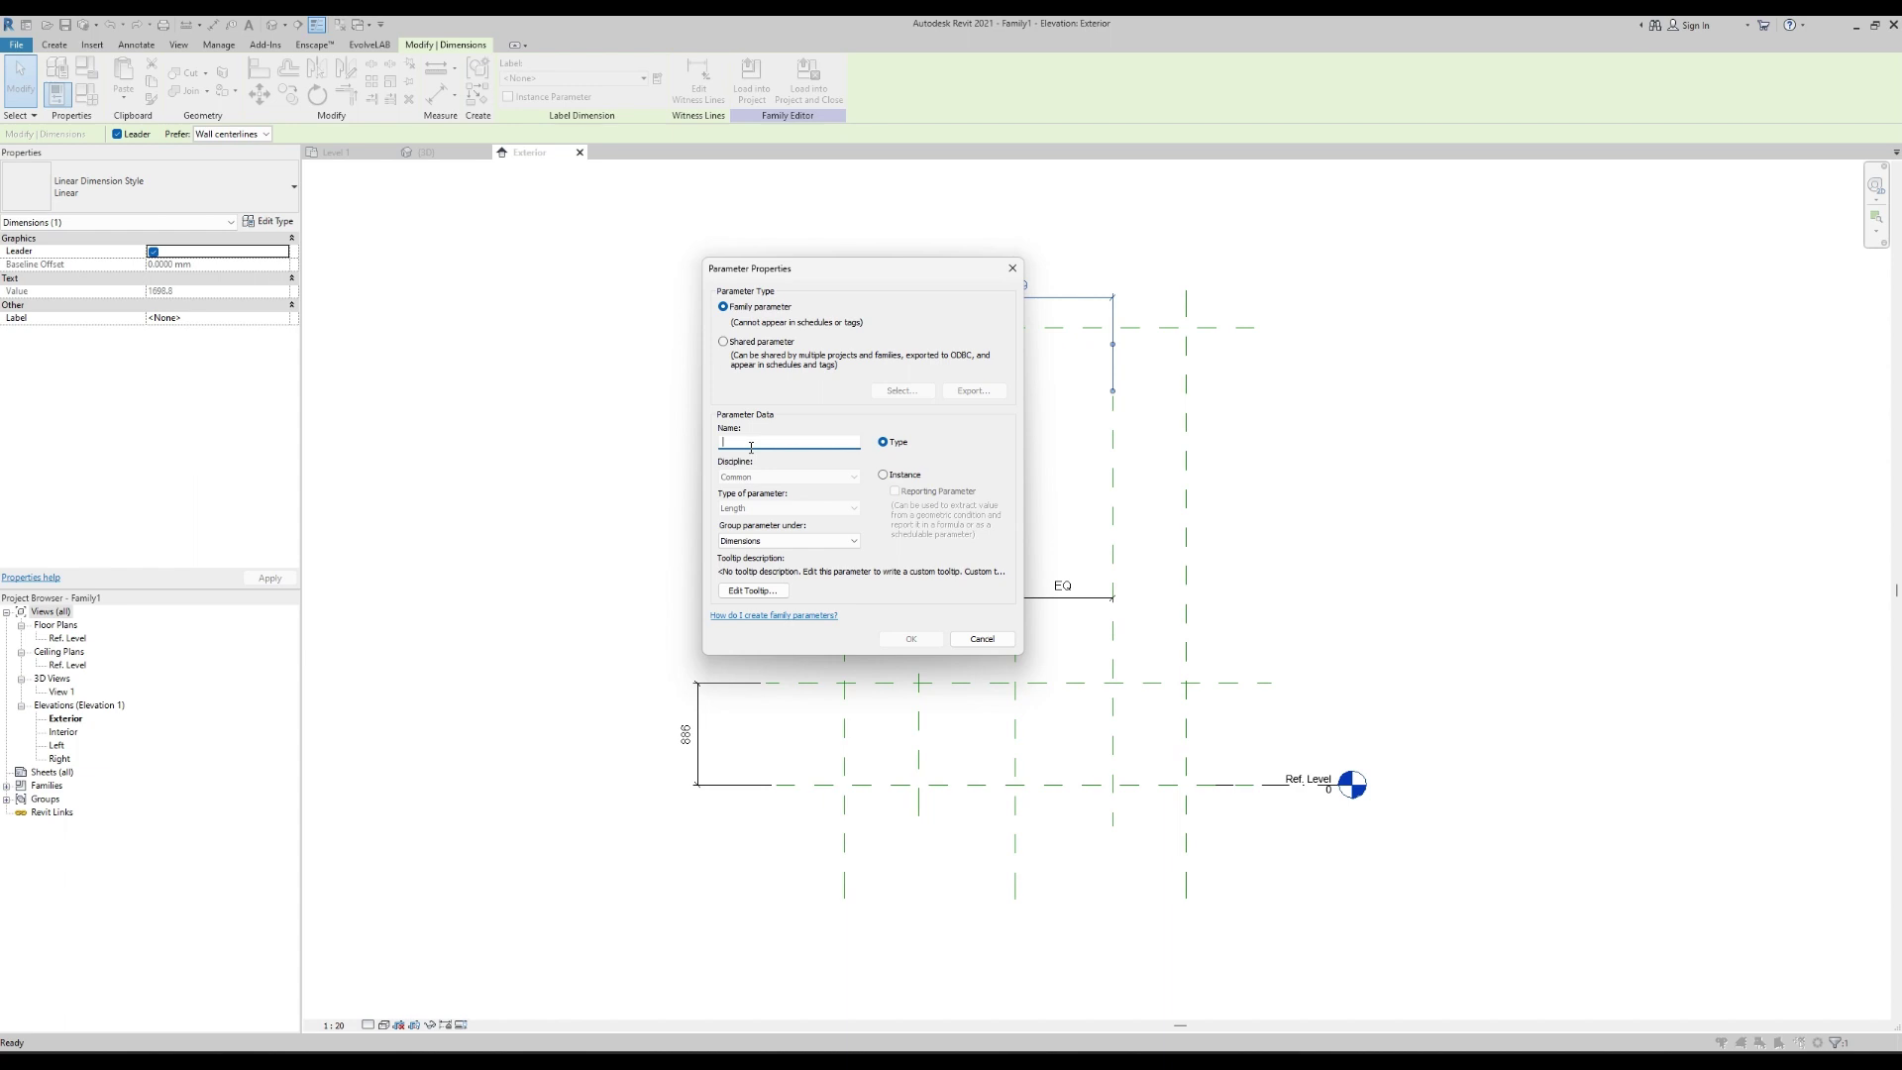
type("Width")
left_click(911, 639)
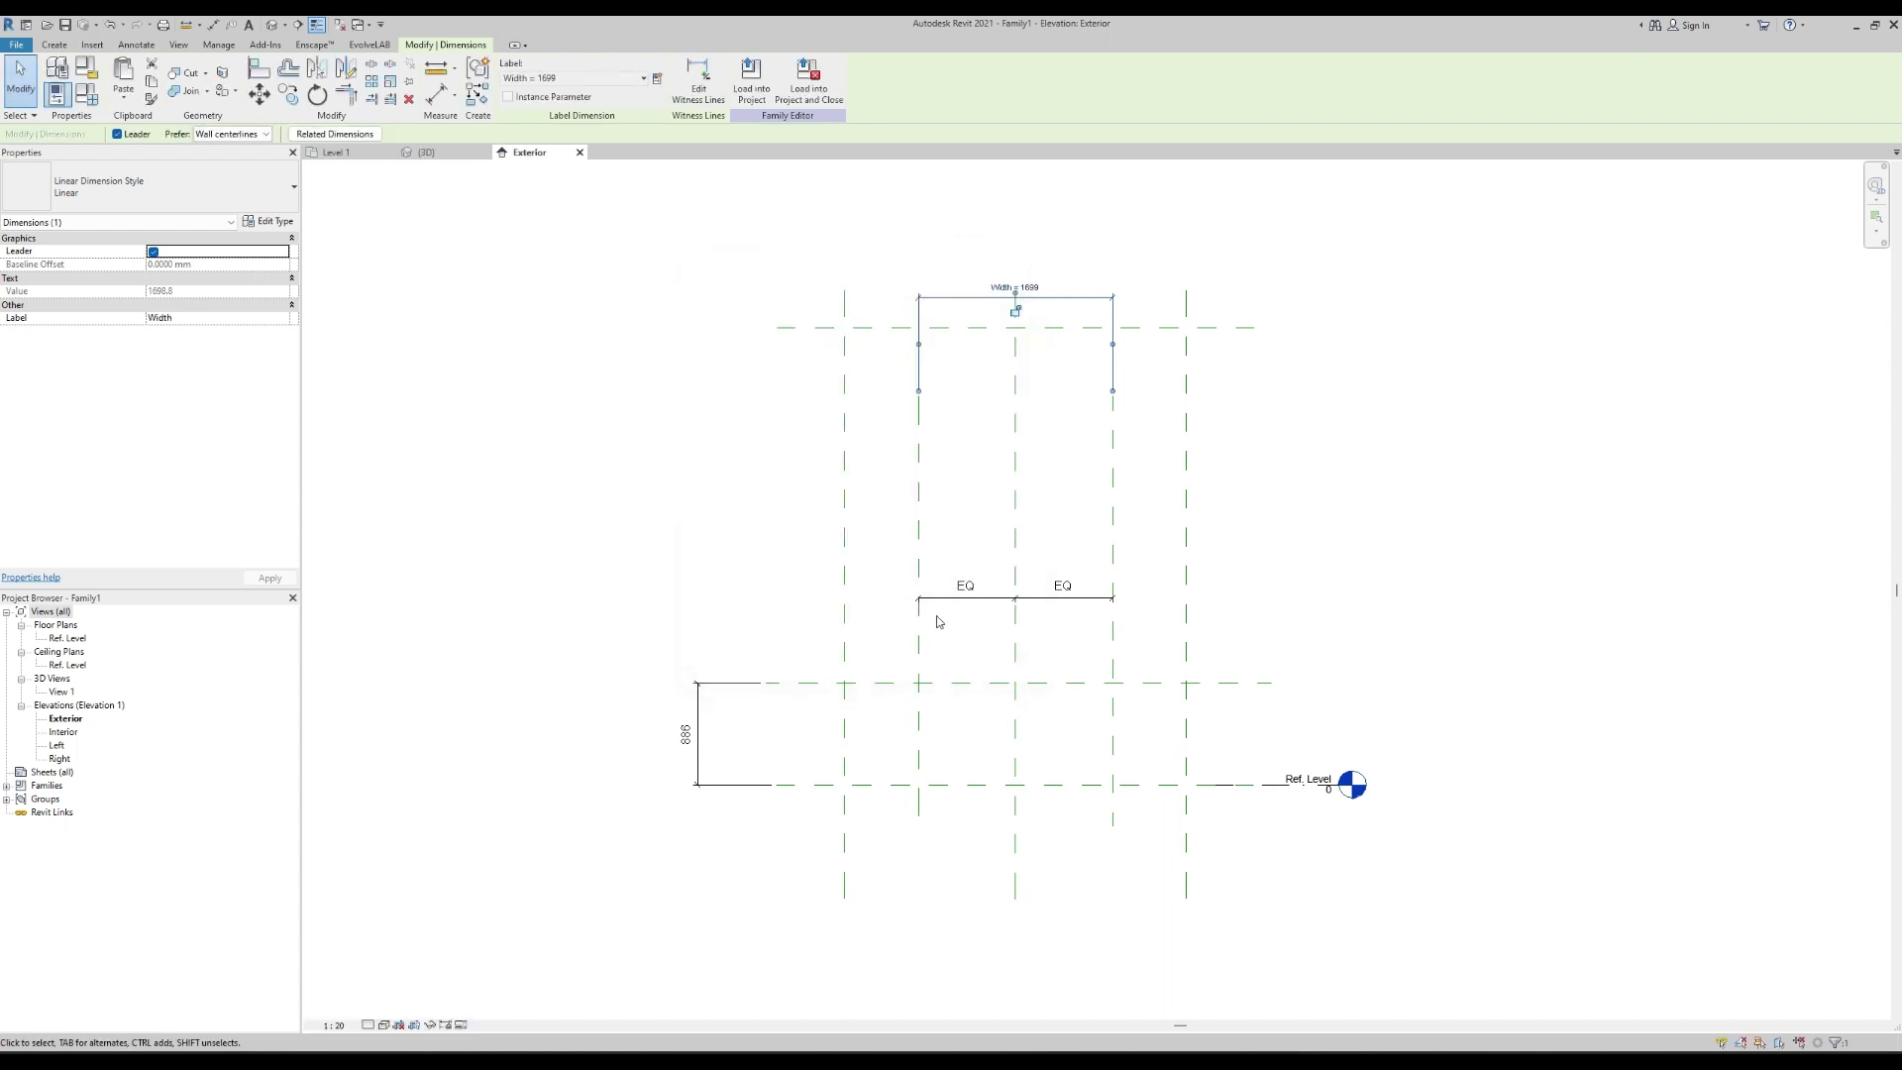
Label the vertical dimension above Ref. Level with a new type-based family parameter named height.
left_click(746, 750)
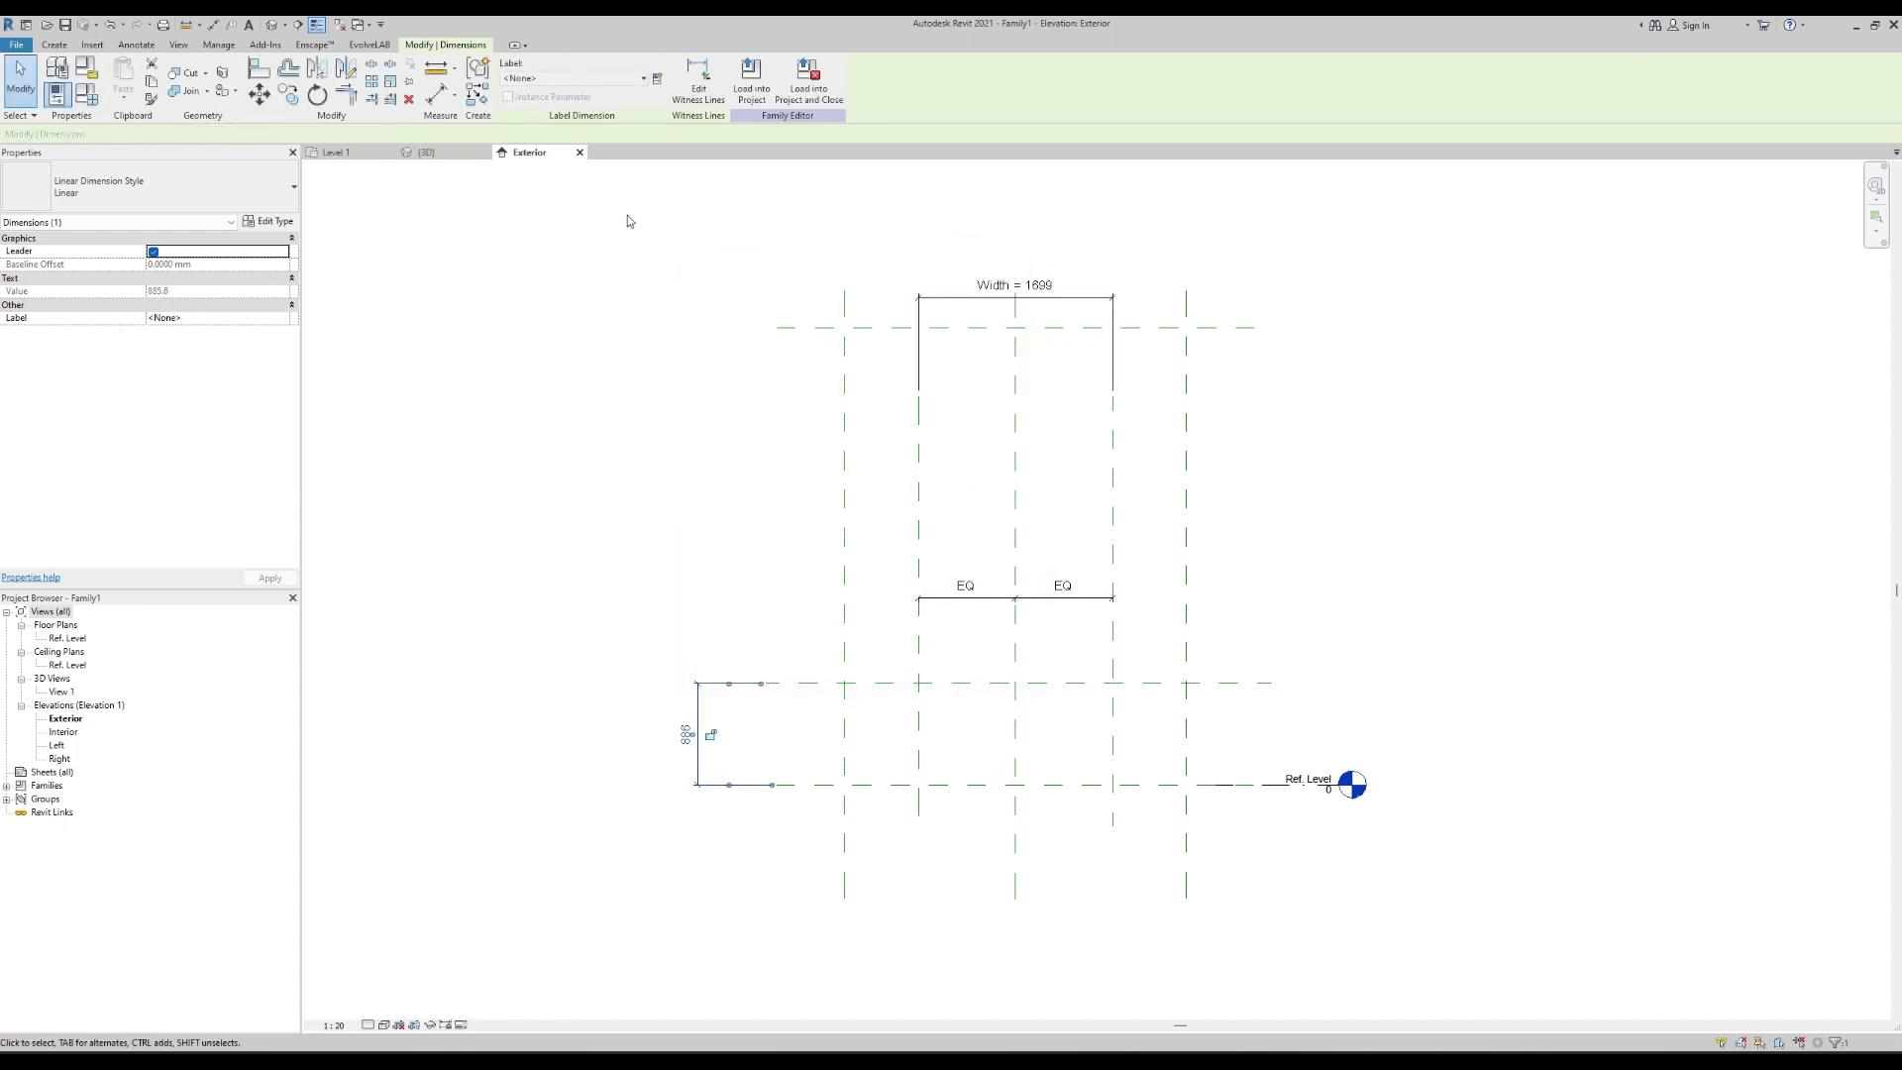
left_click(657, 79)
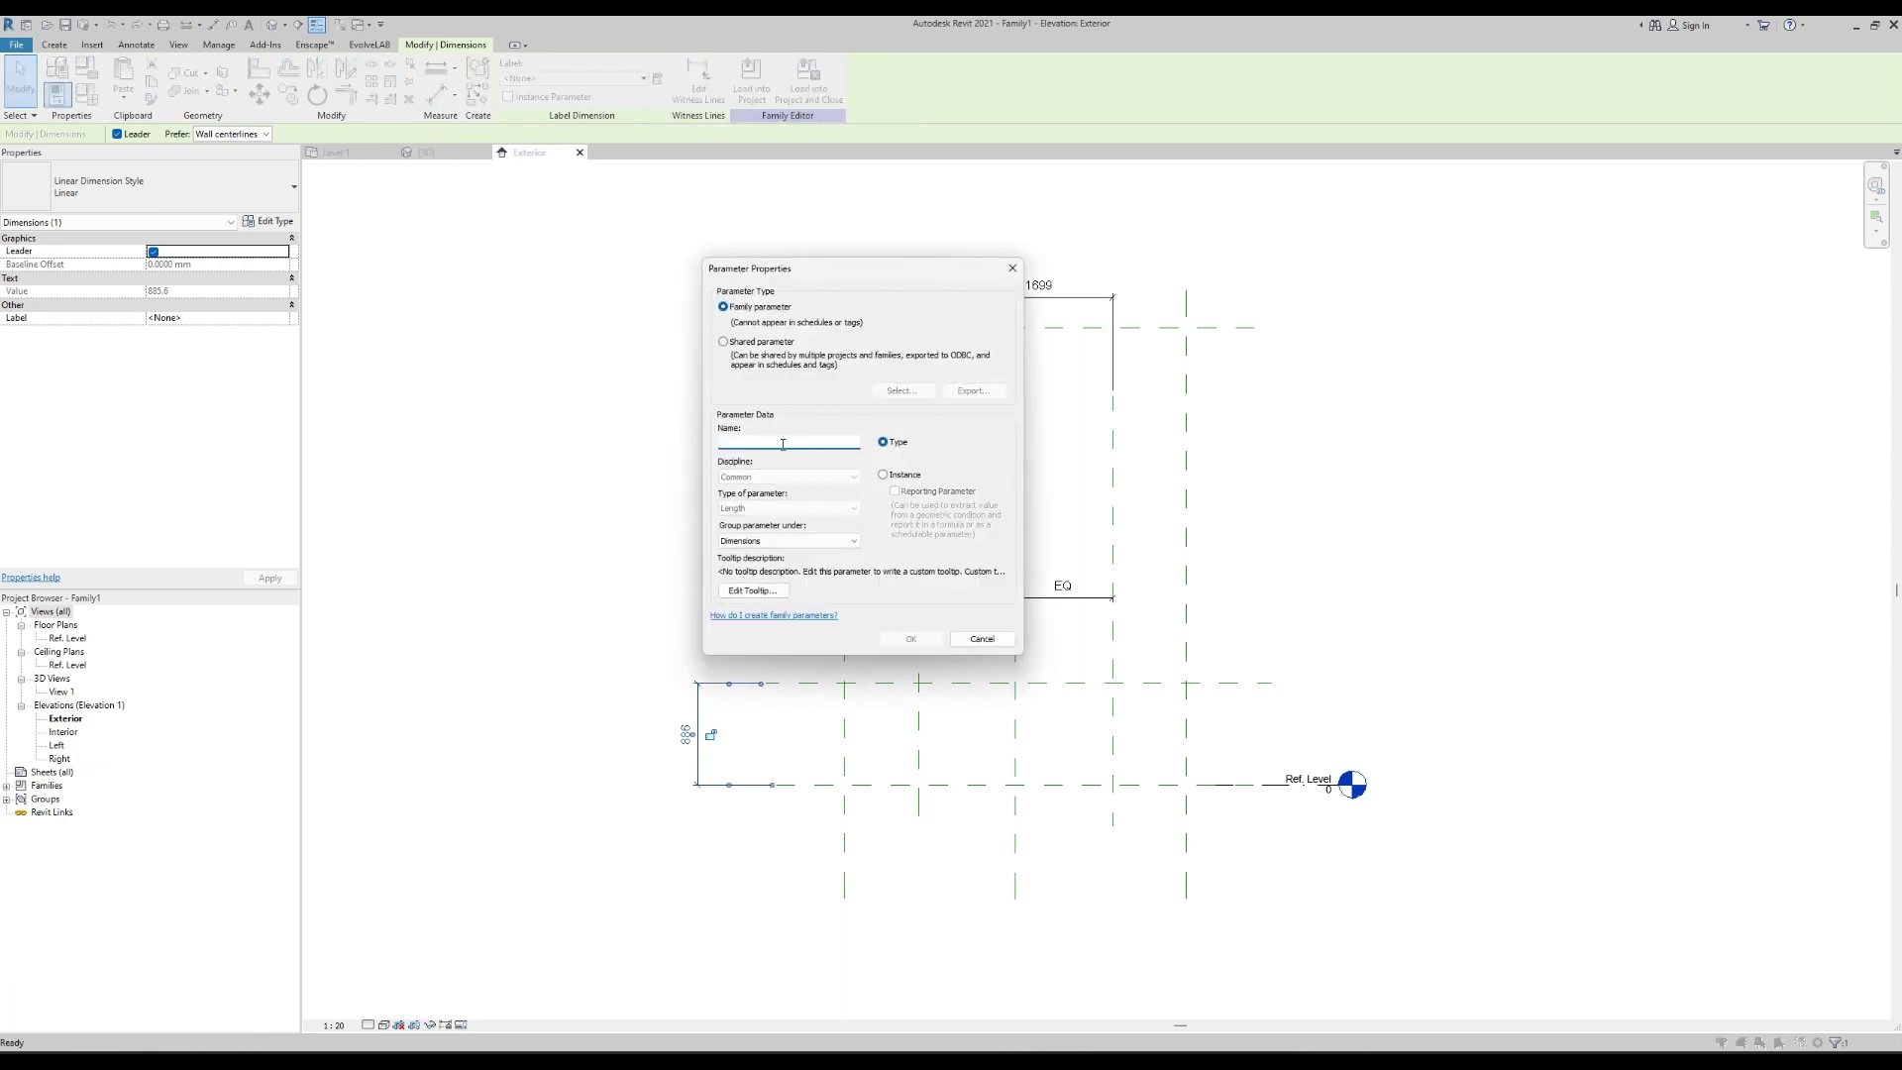
type("height")
left_click(921, 644)
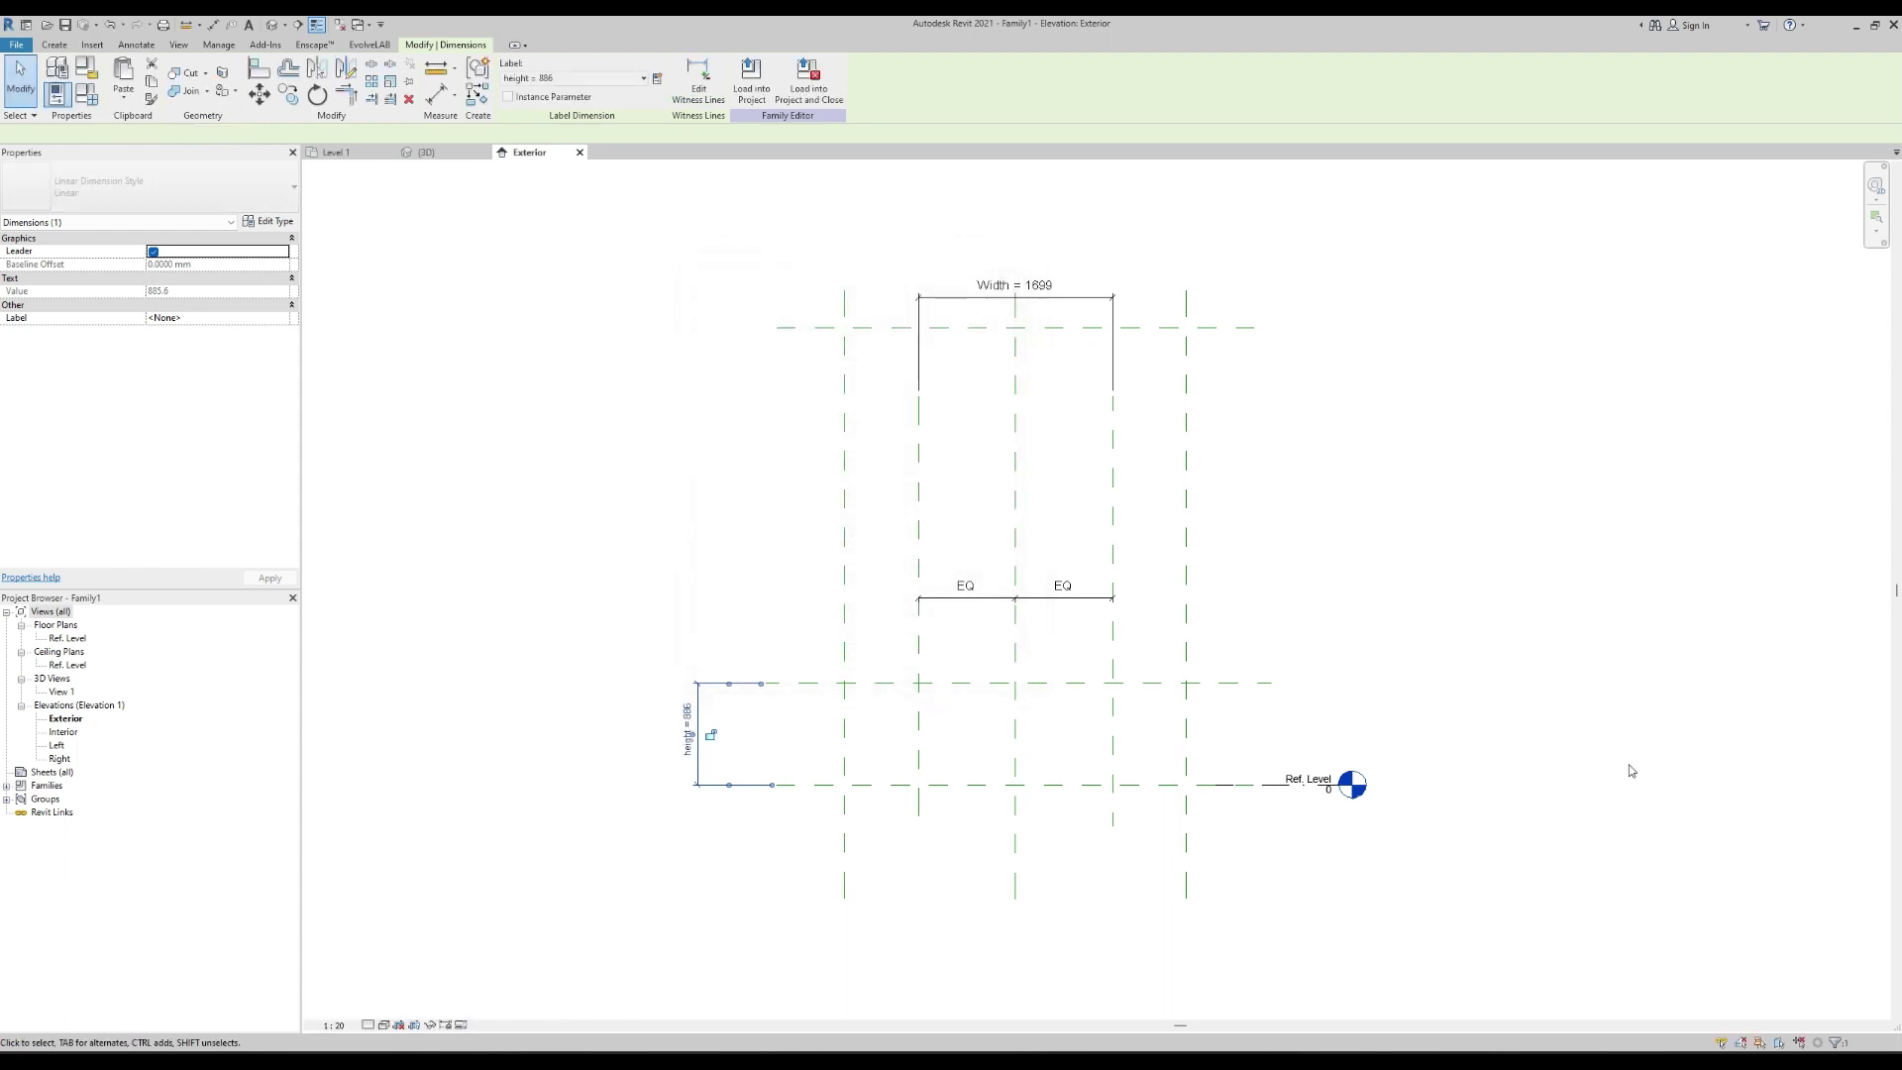
Set both the Width and height parameters to 200 mm in the family types and apply them.
left_click(87, 96)
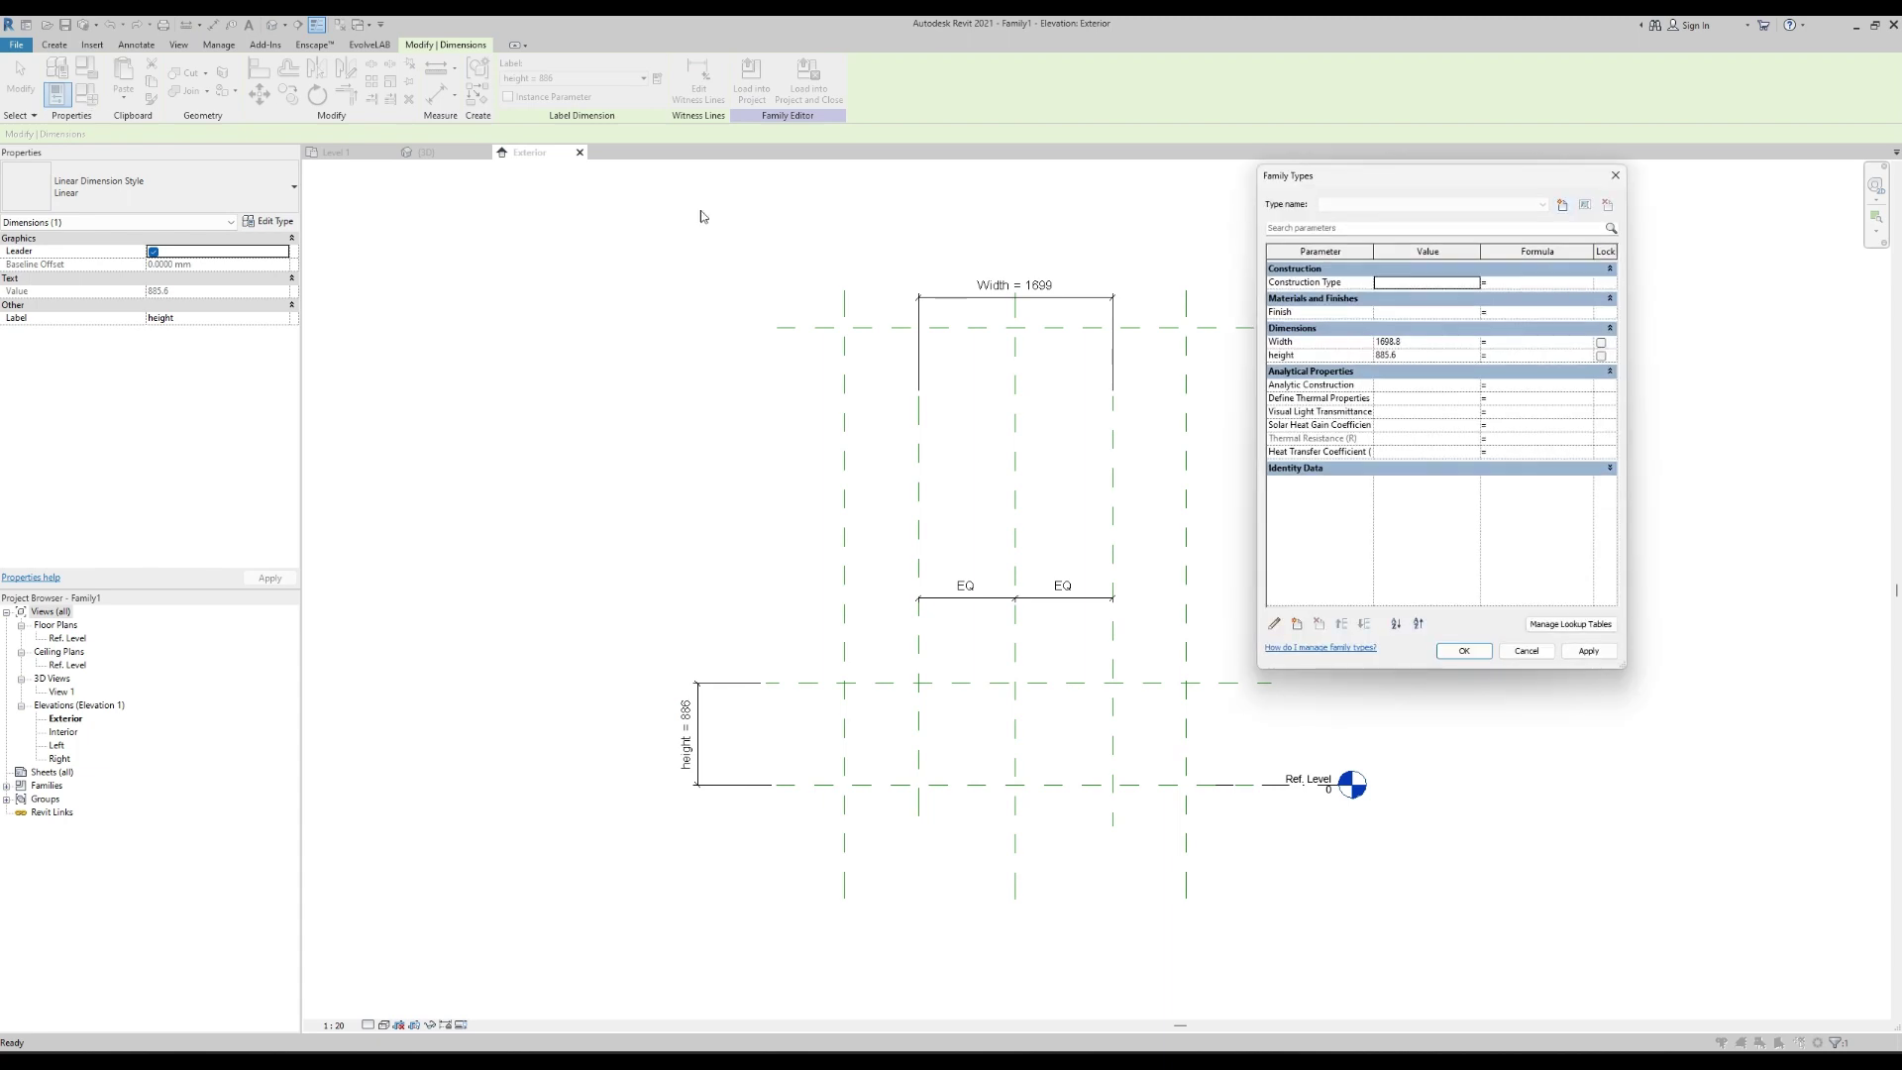
left_click(1410, 340)
type("200")
left_click(1405, 353)
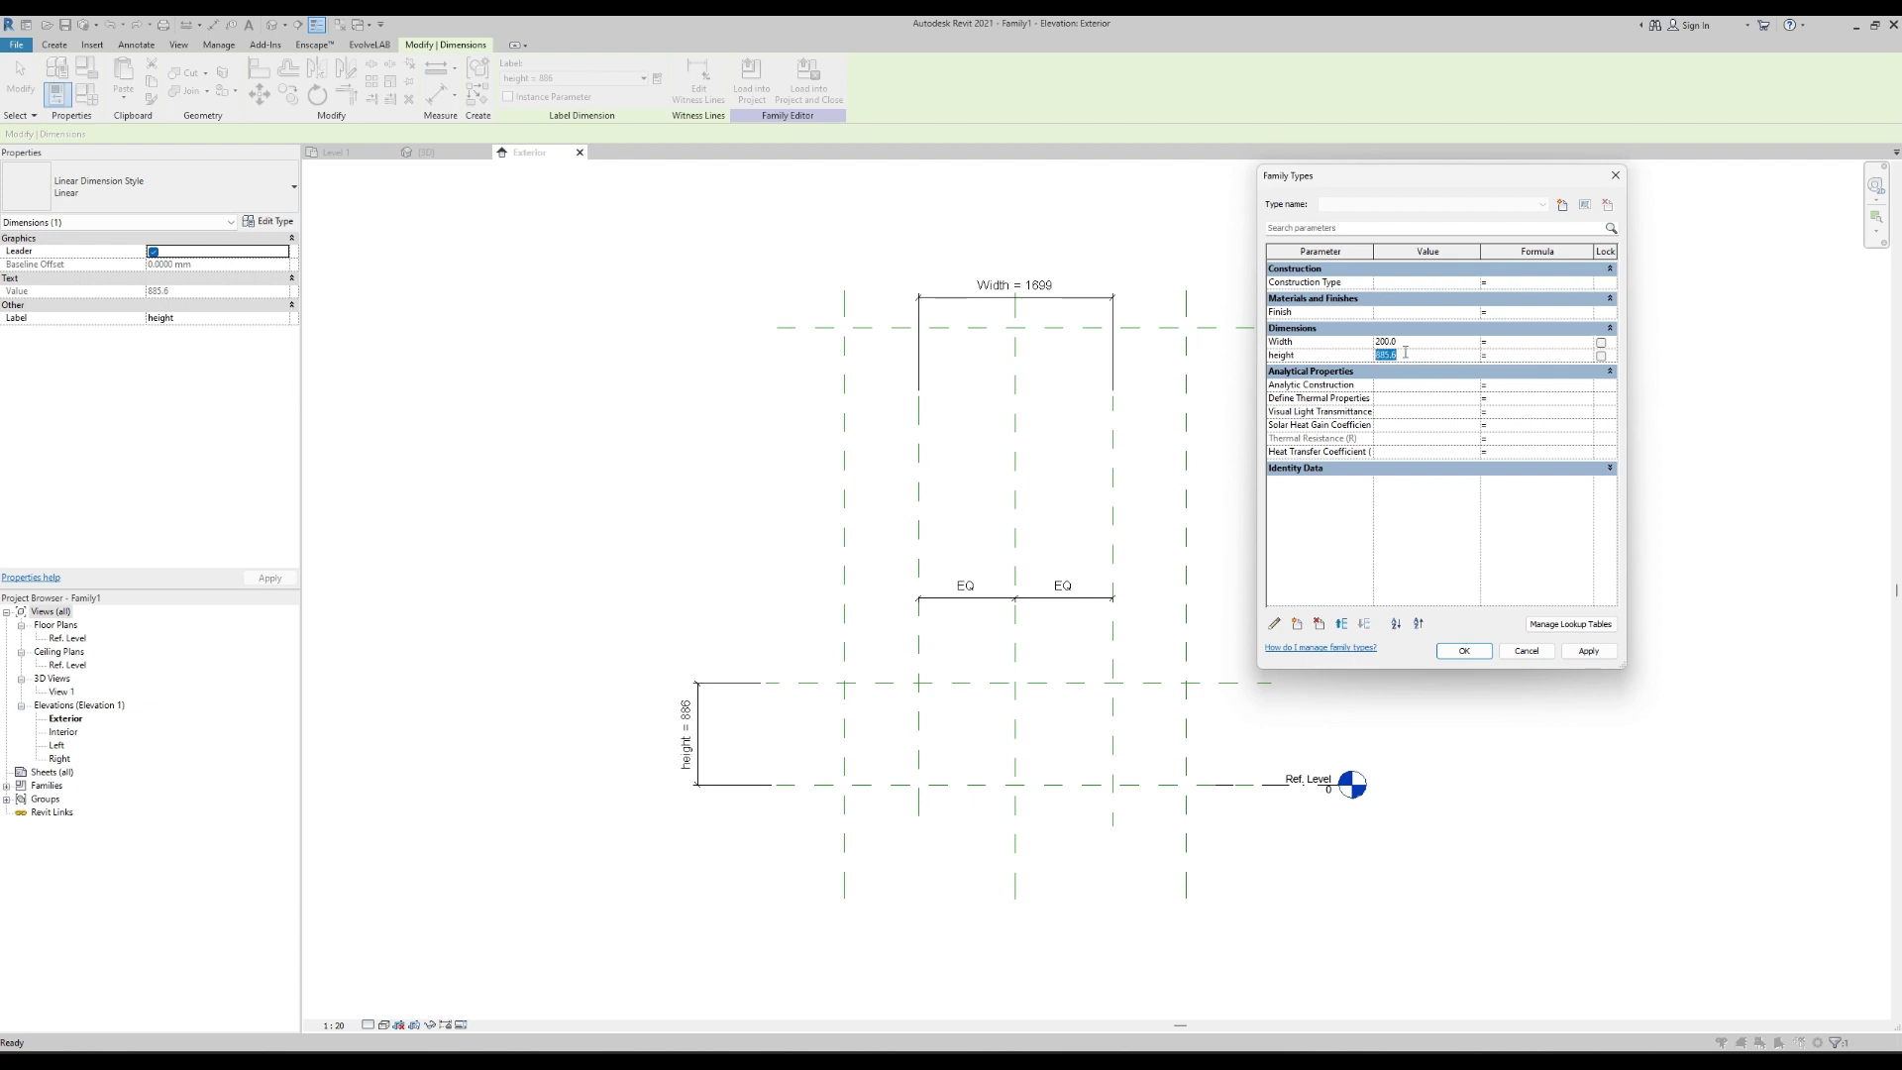
type("200")
left_click(1588, 651)
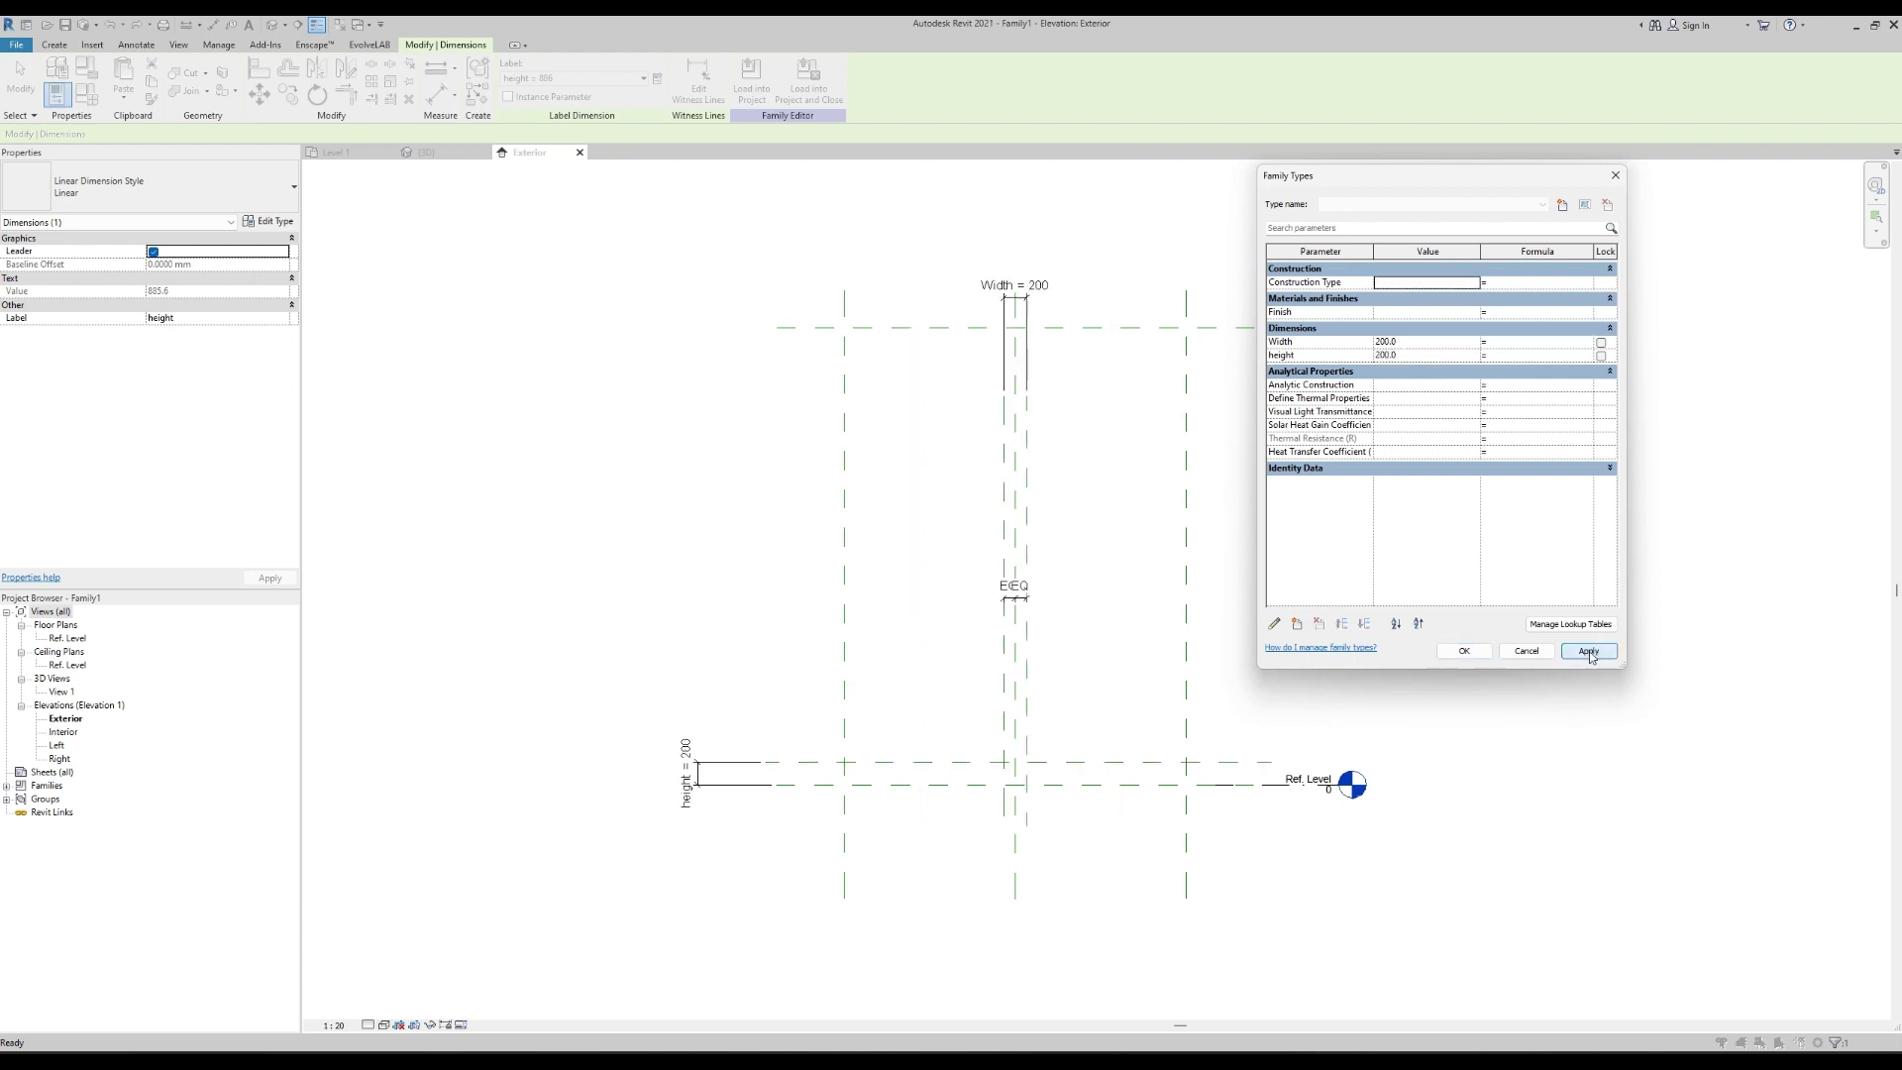
left_click(1463, 651)
Start an extrusion and sketch a 200 x 200 mm rectangle on the intersections of the Width and height reference planes.
scroll(1010, 792, "up", 5)
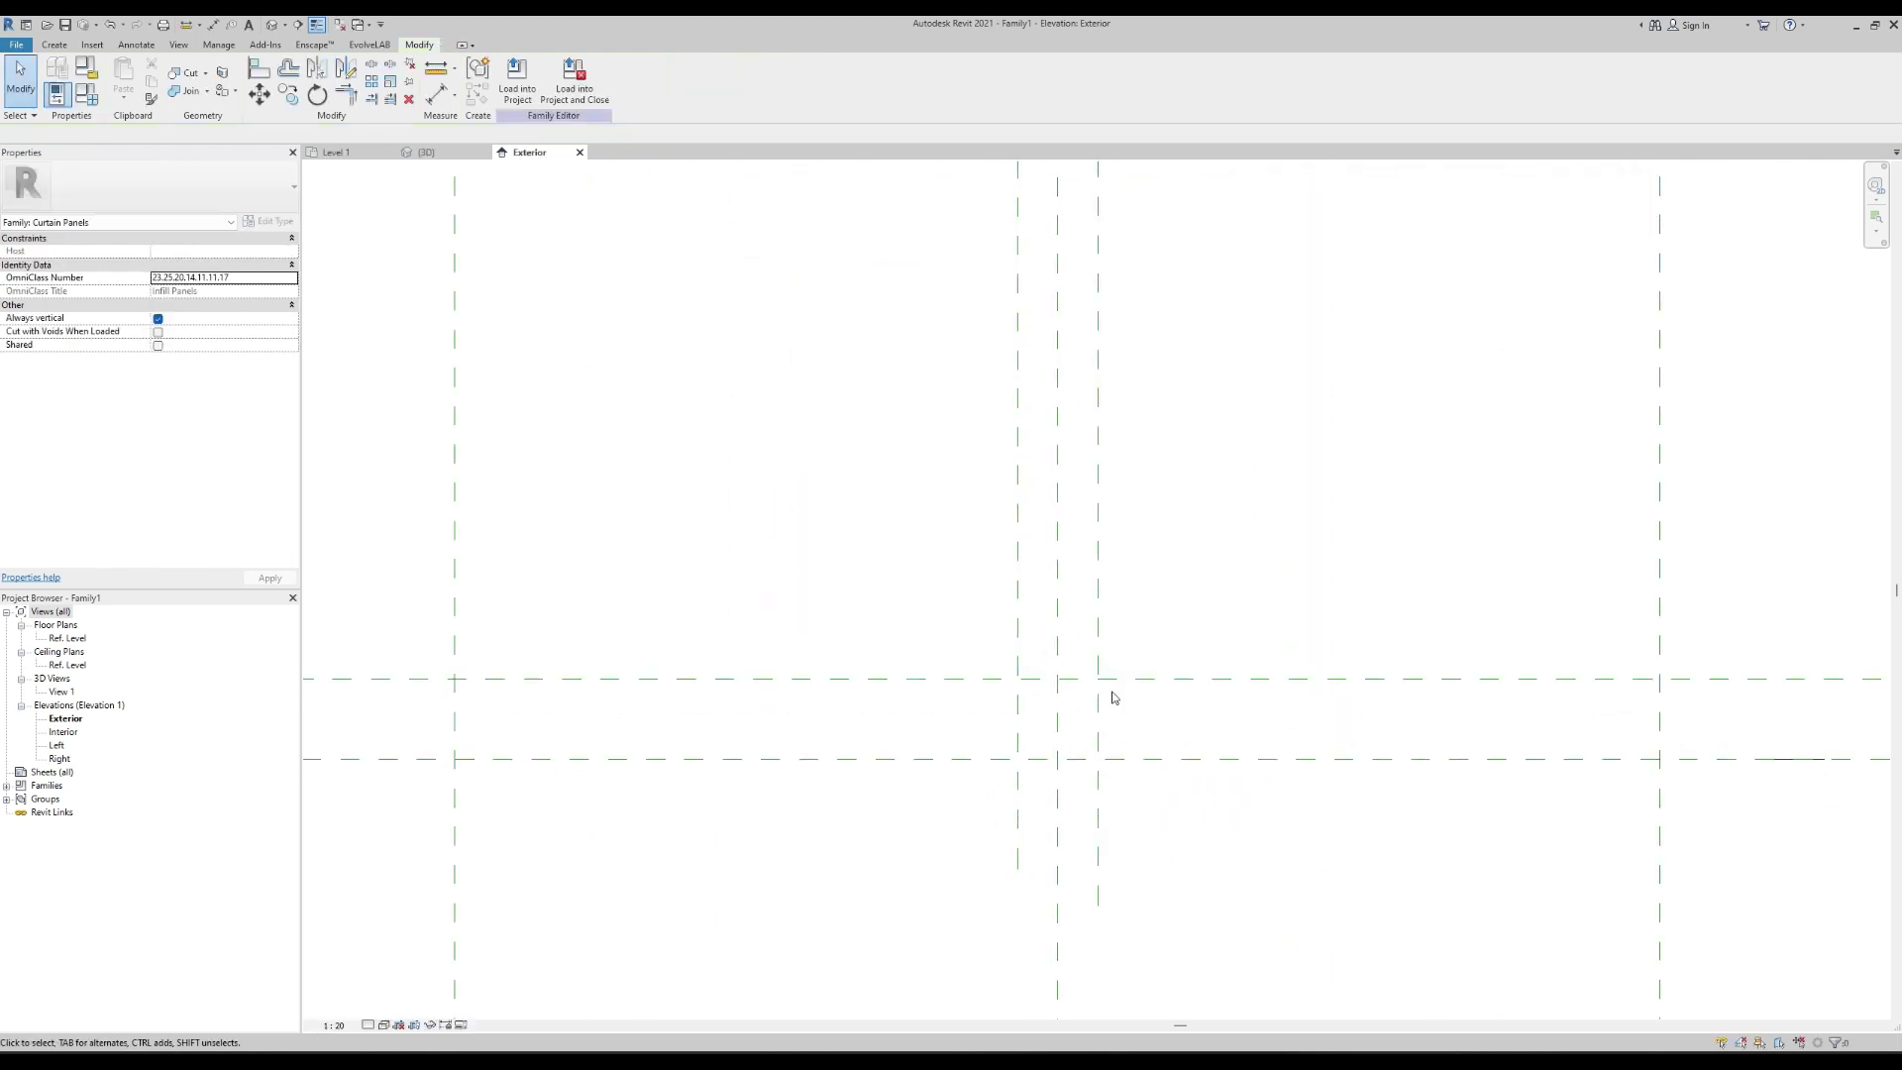
scroll(1073, 698, "up", 2)
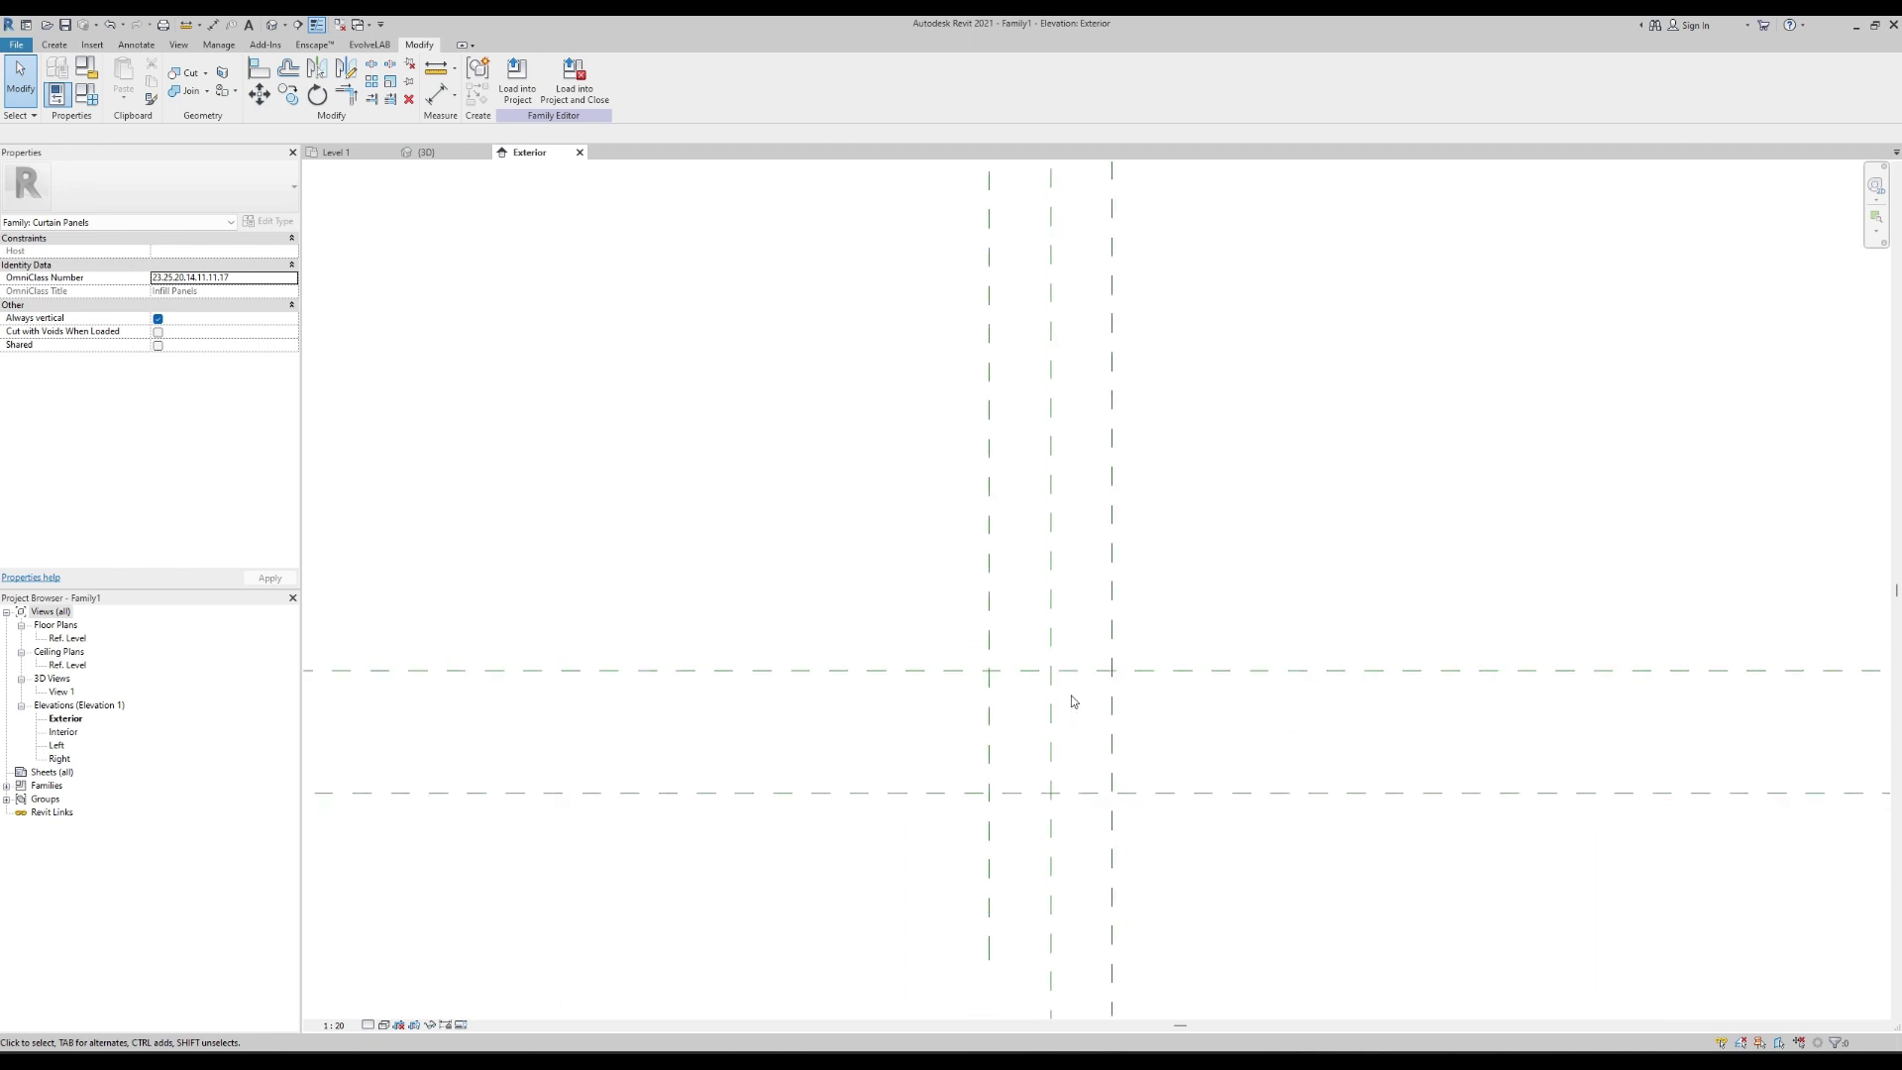
middle_click_drag(1072, 698, 951, 637)
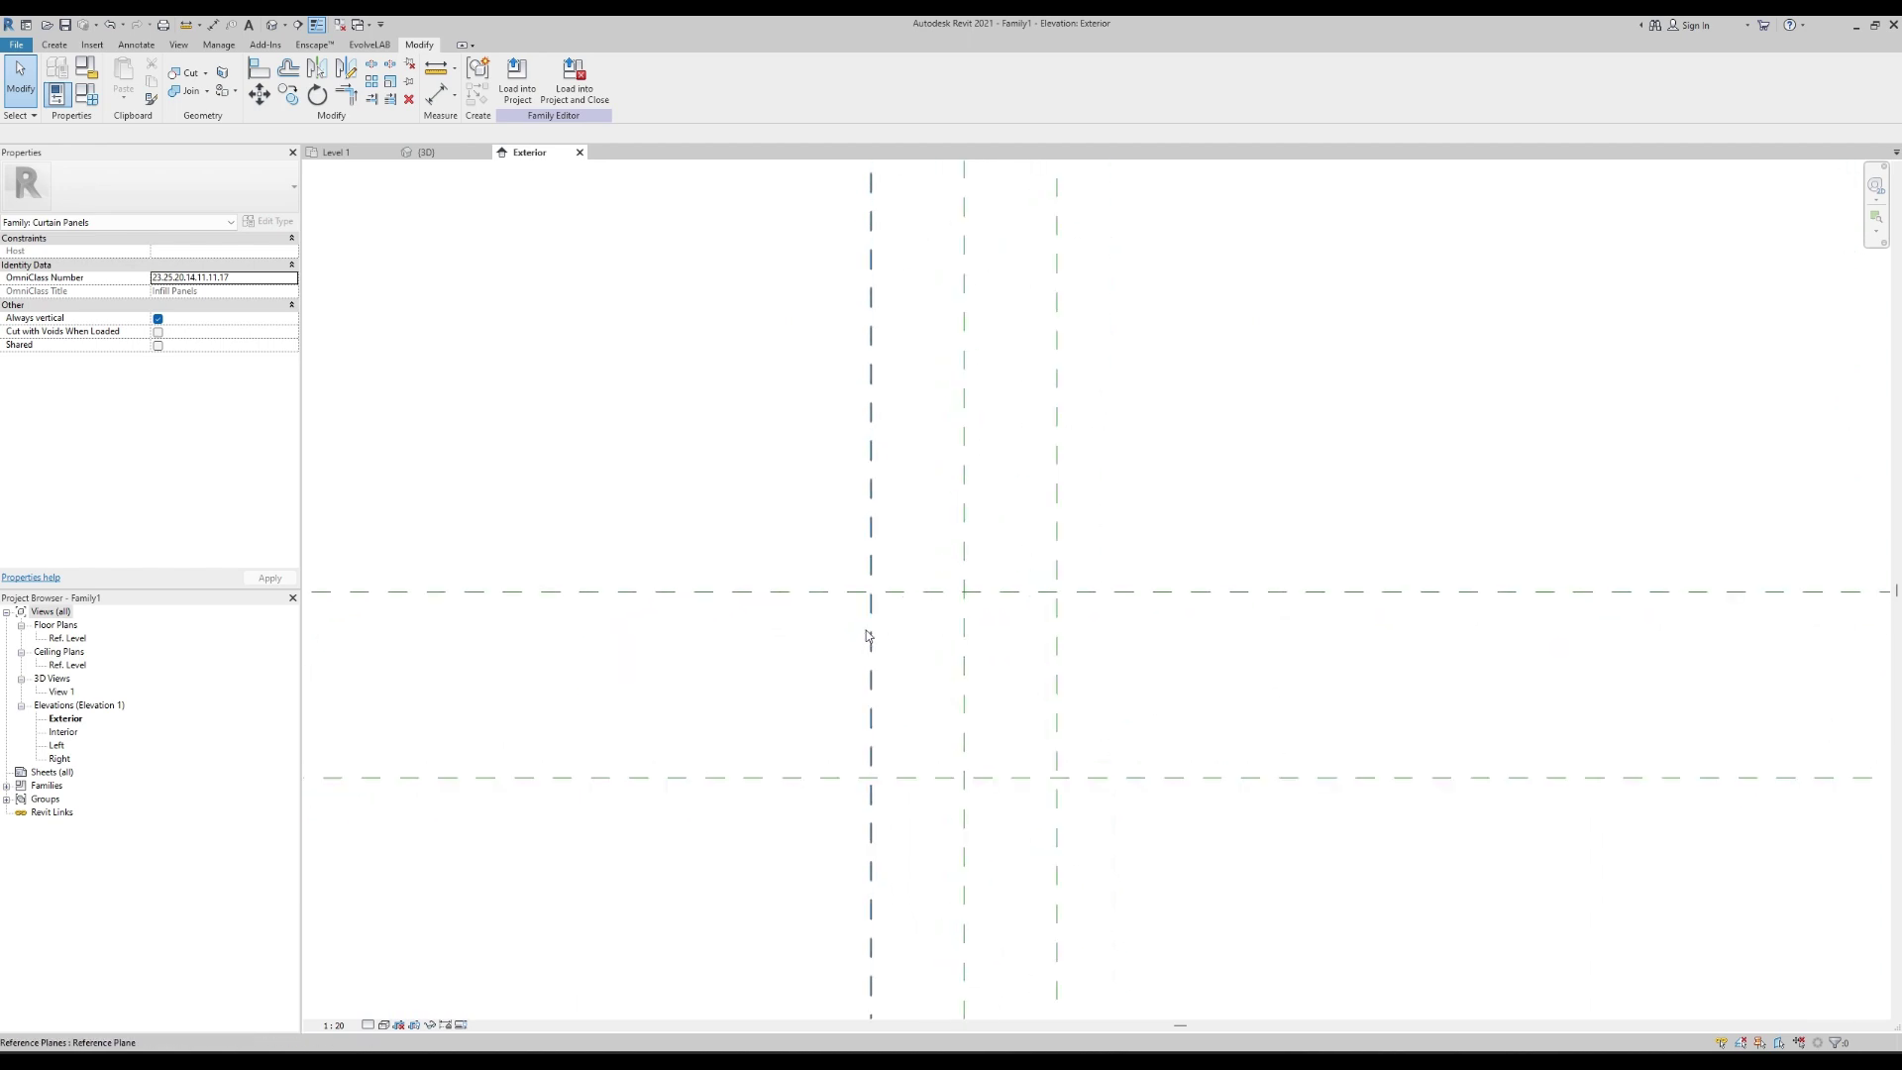
scroll(906, 626, "down", 2)
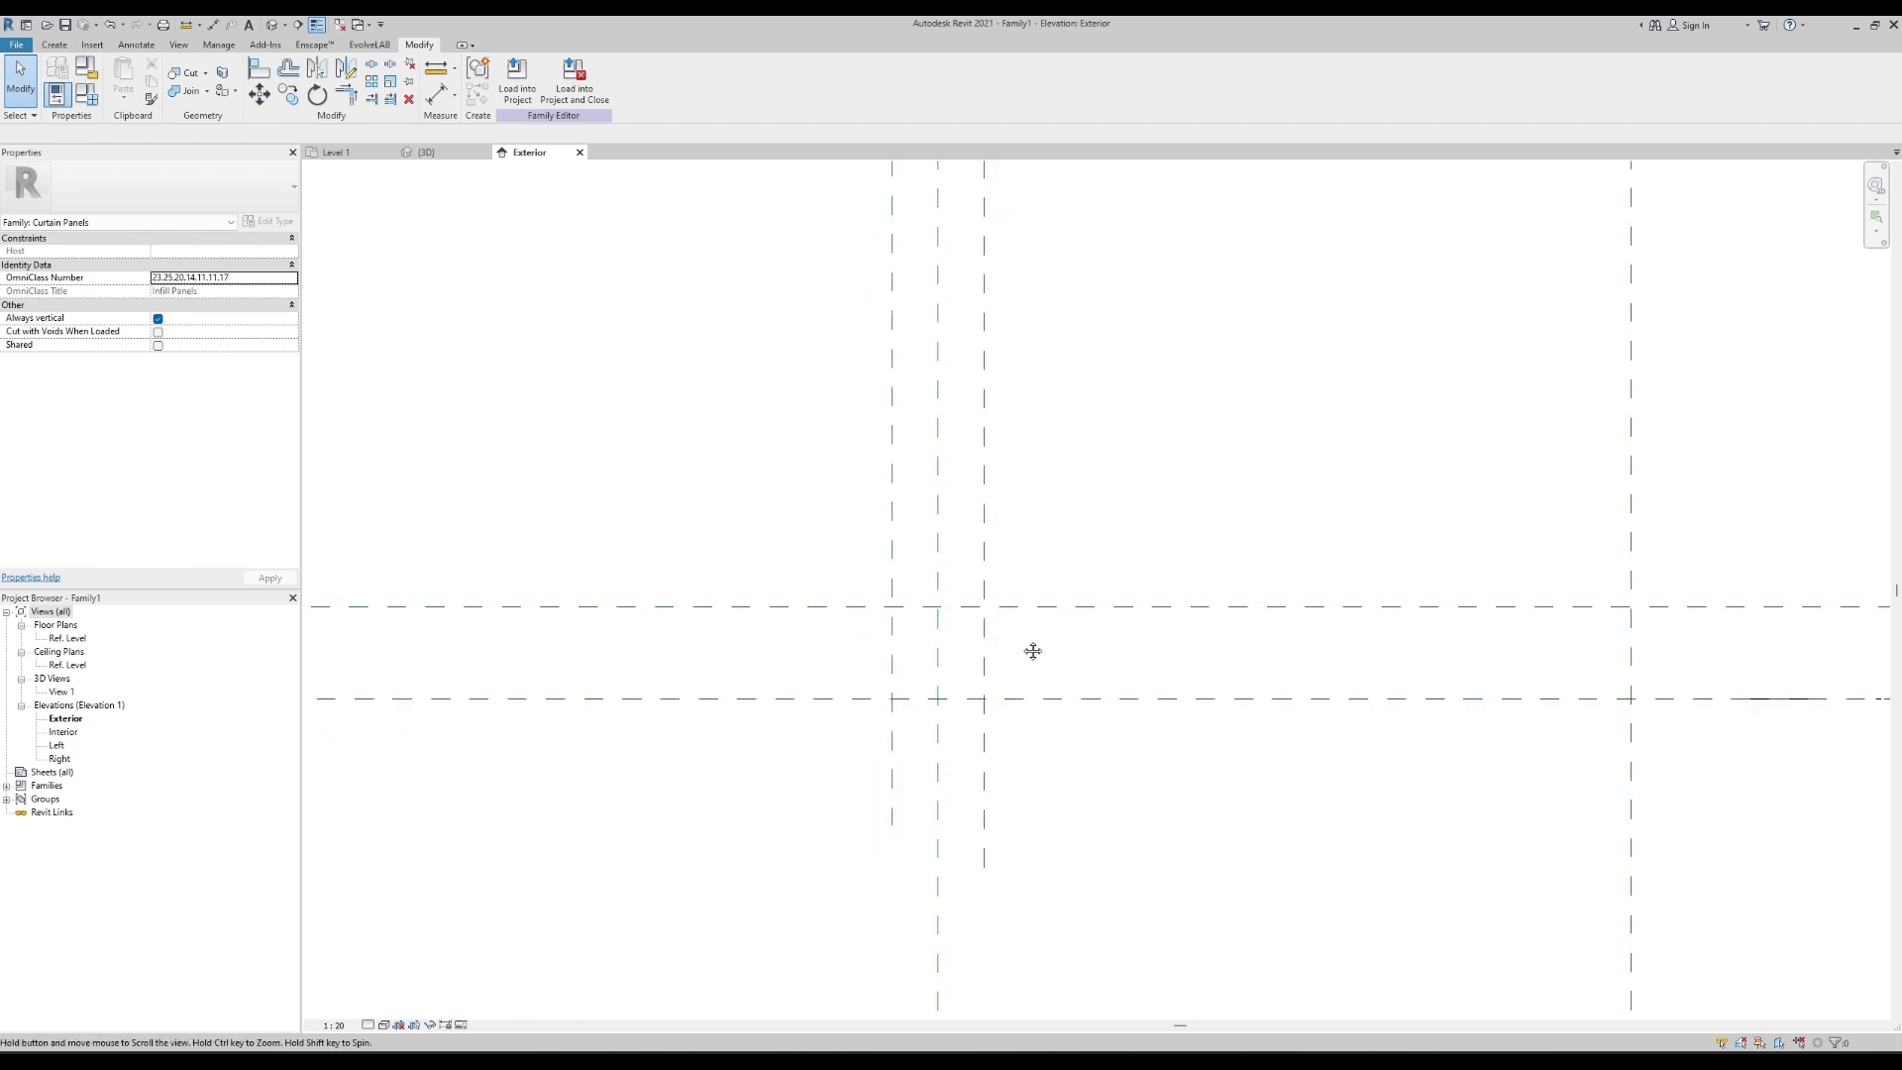
middle_click_drag(1031, 650, 1189, 646)
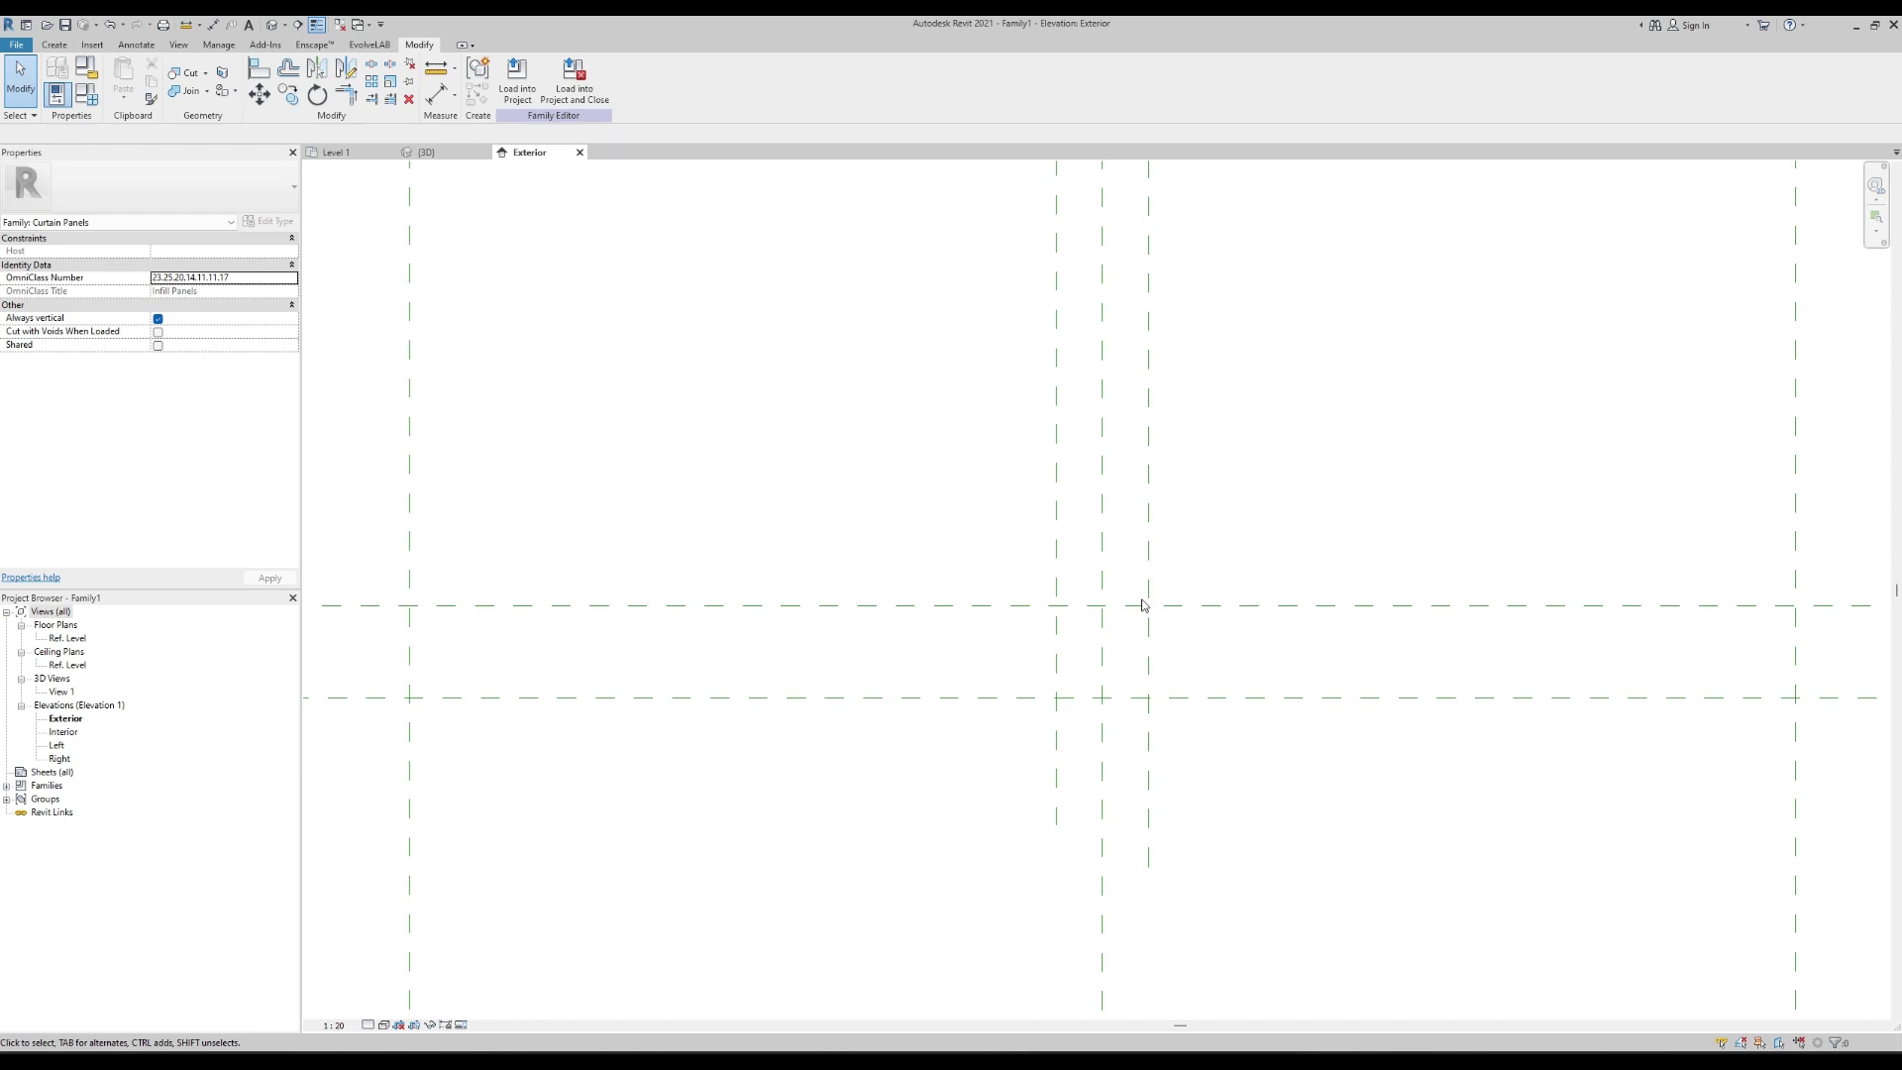
scroll(1167, 636, "up", 3)
scroll(1167, 635, "down", 1)
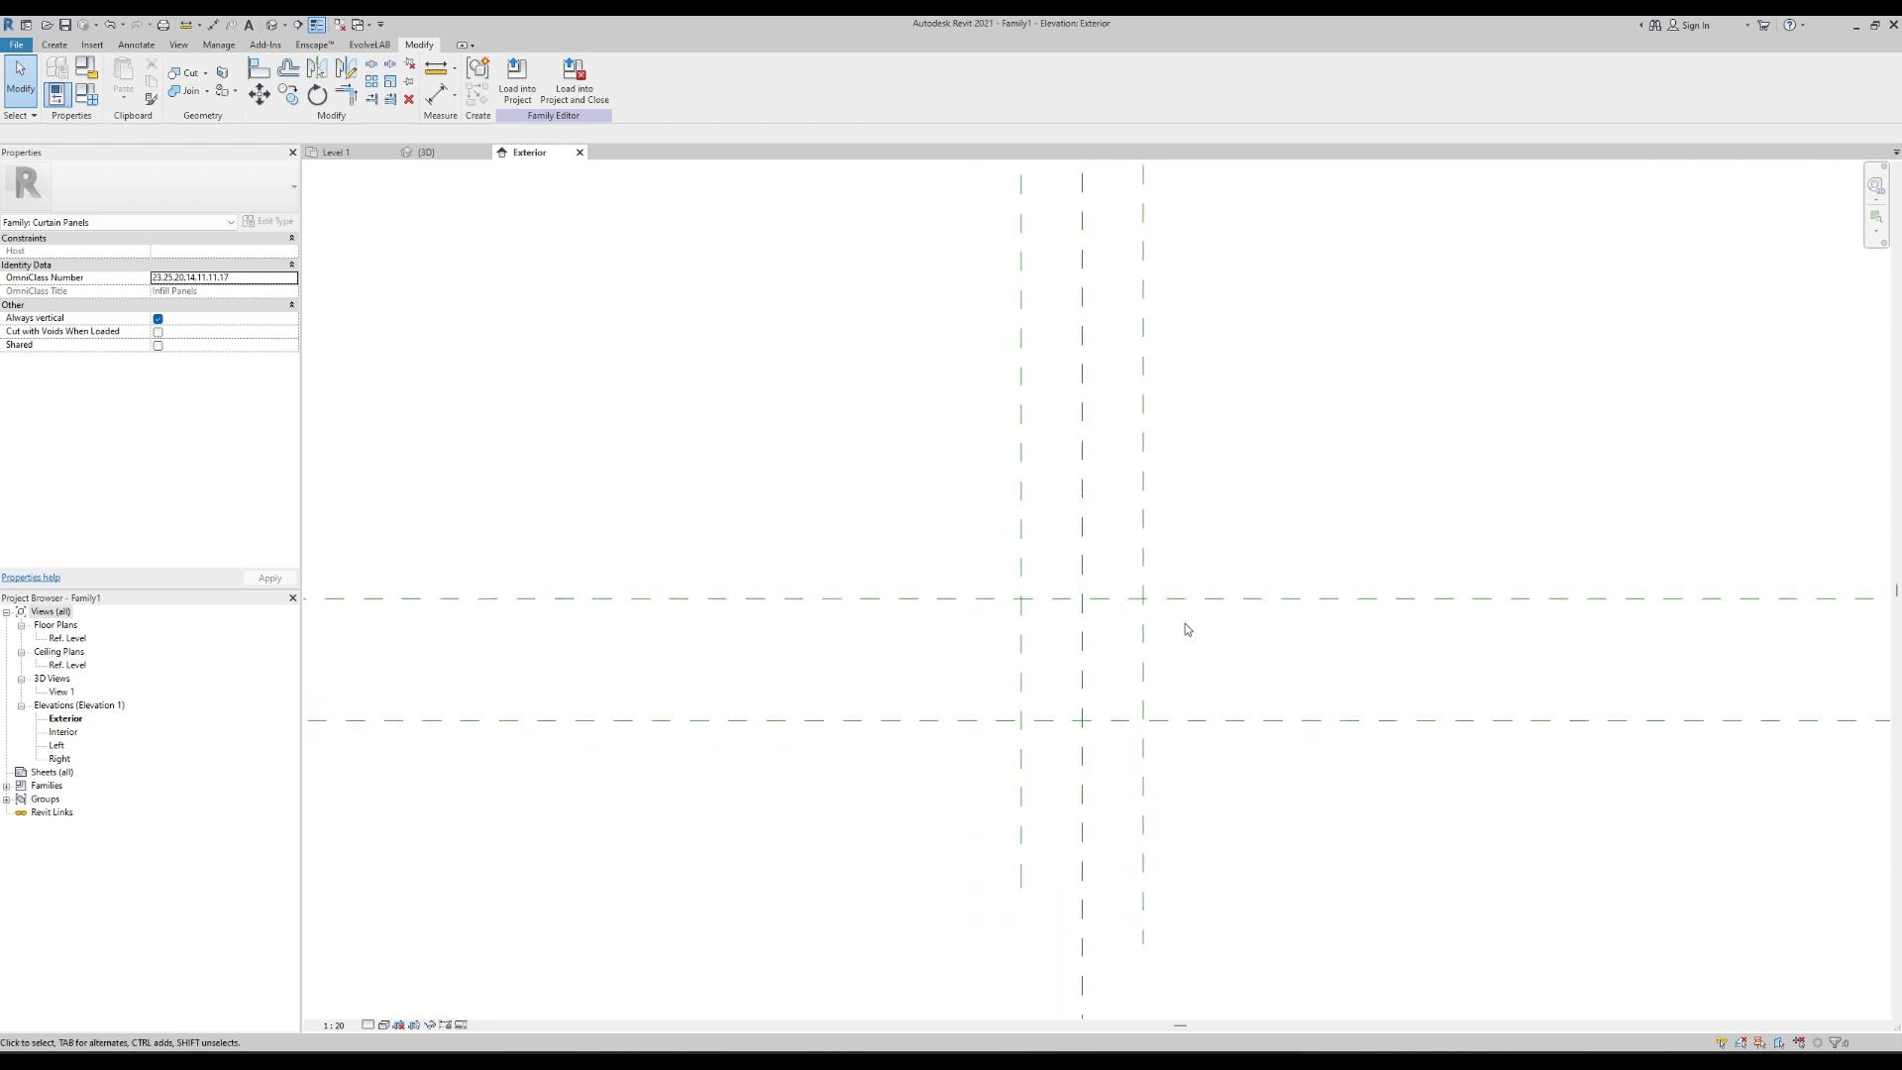
left_click(56, 45)
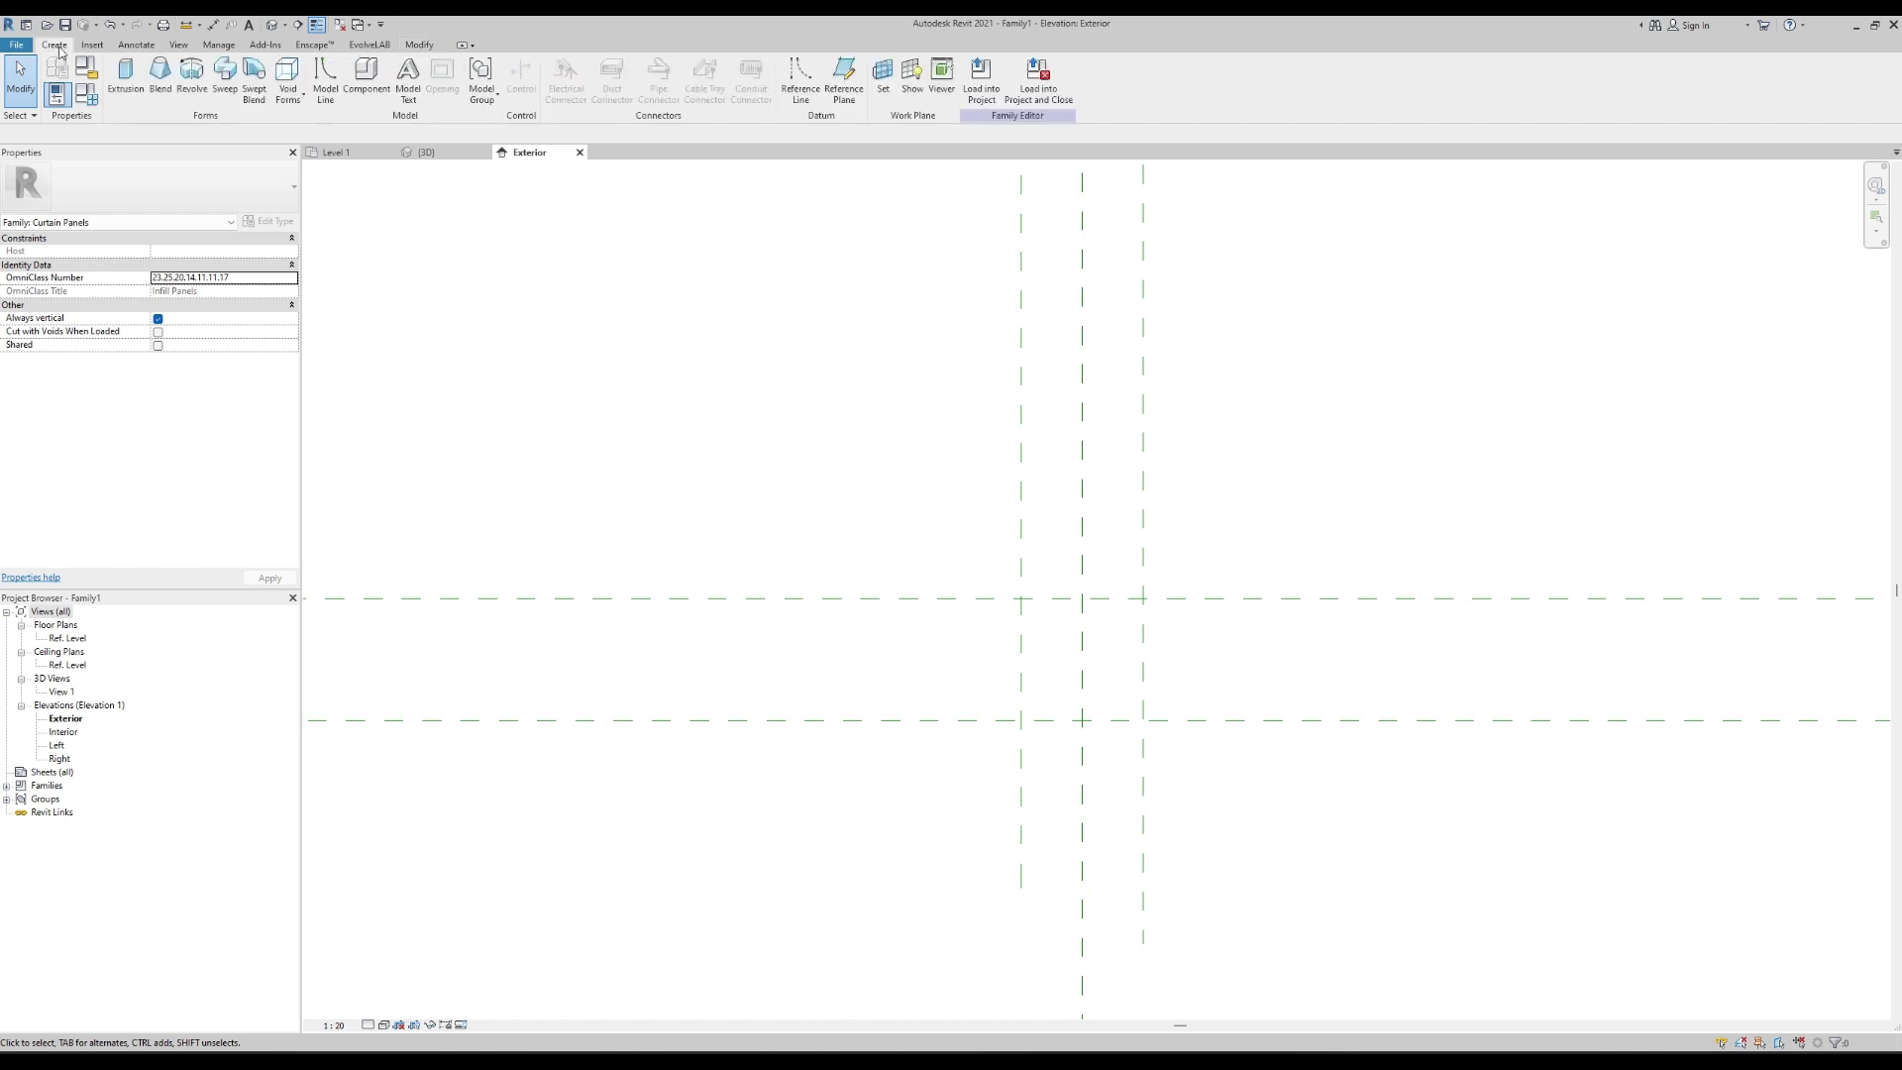
left_click(129, 76)
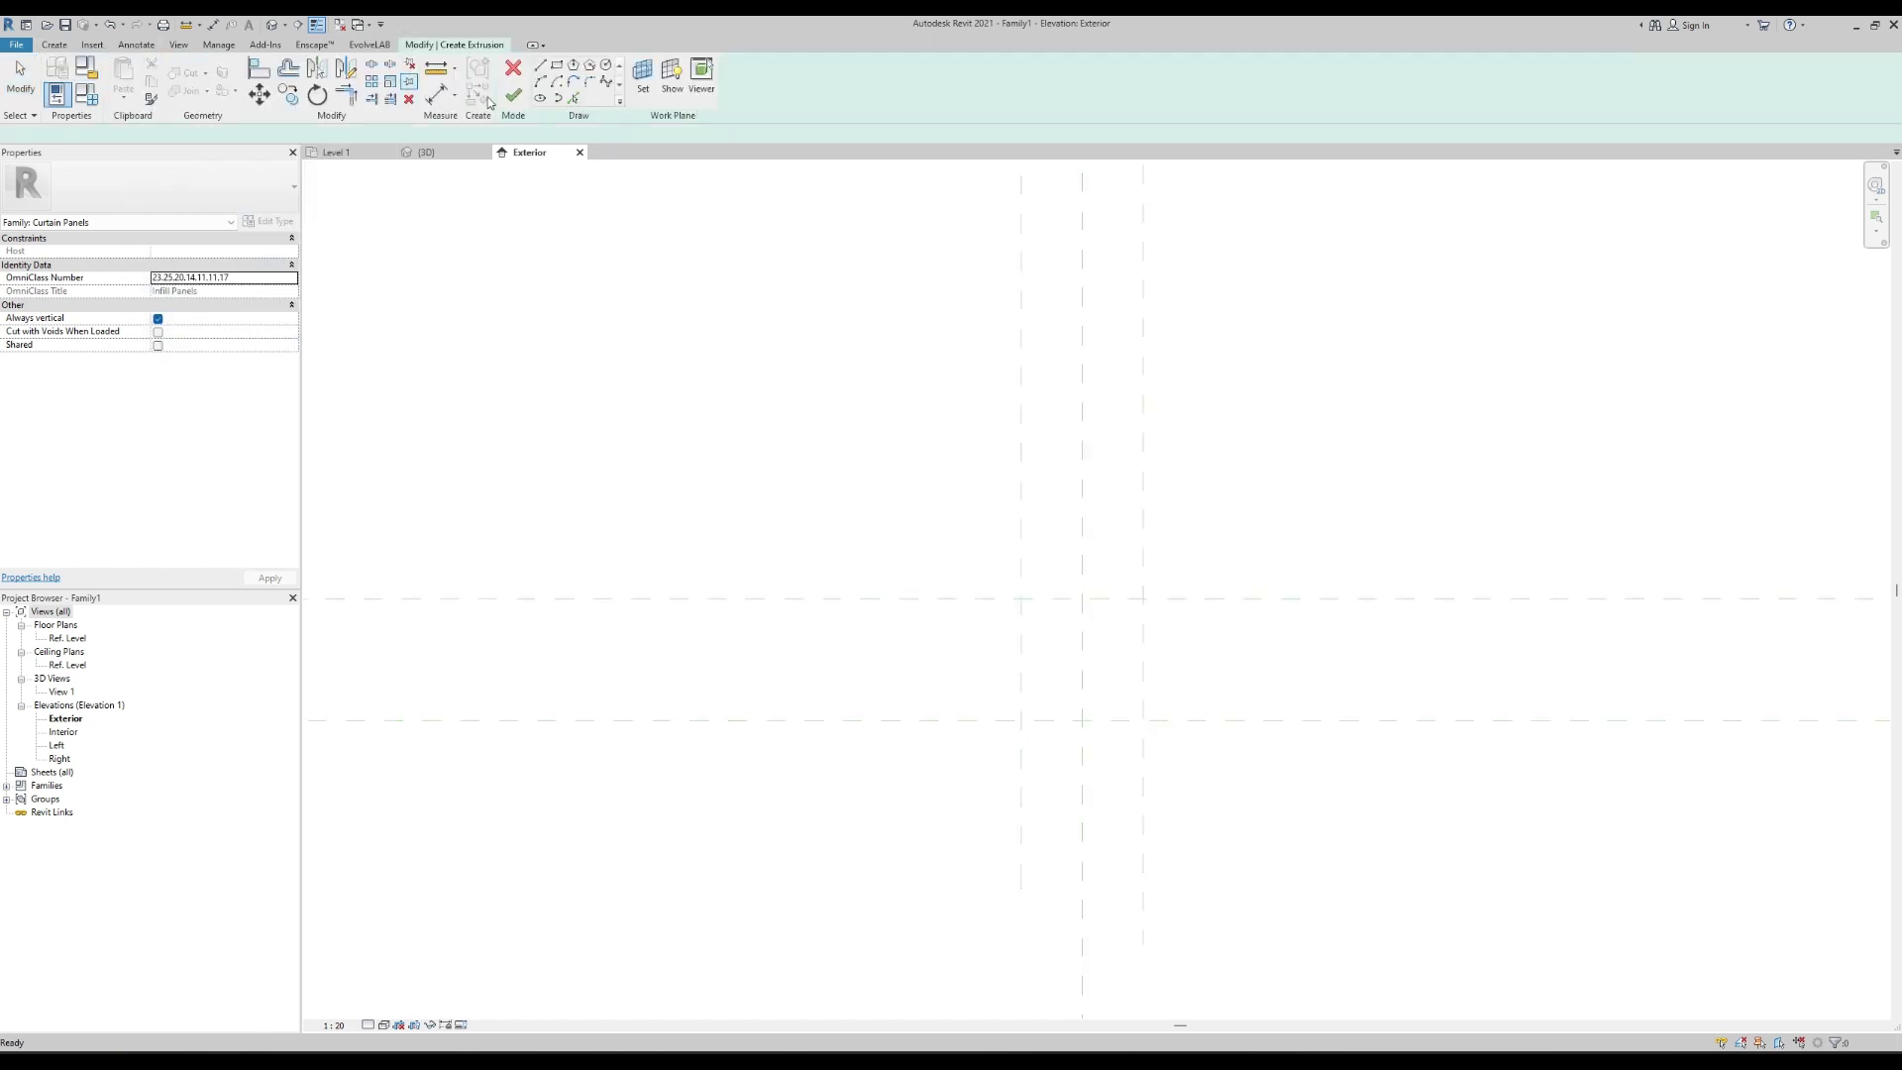
left_click(557, 67)
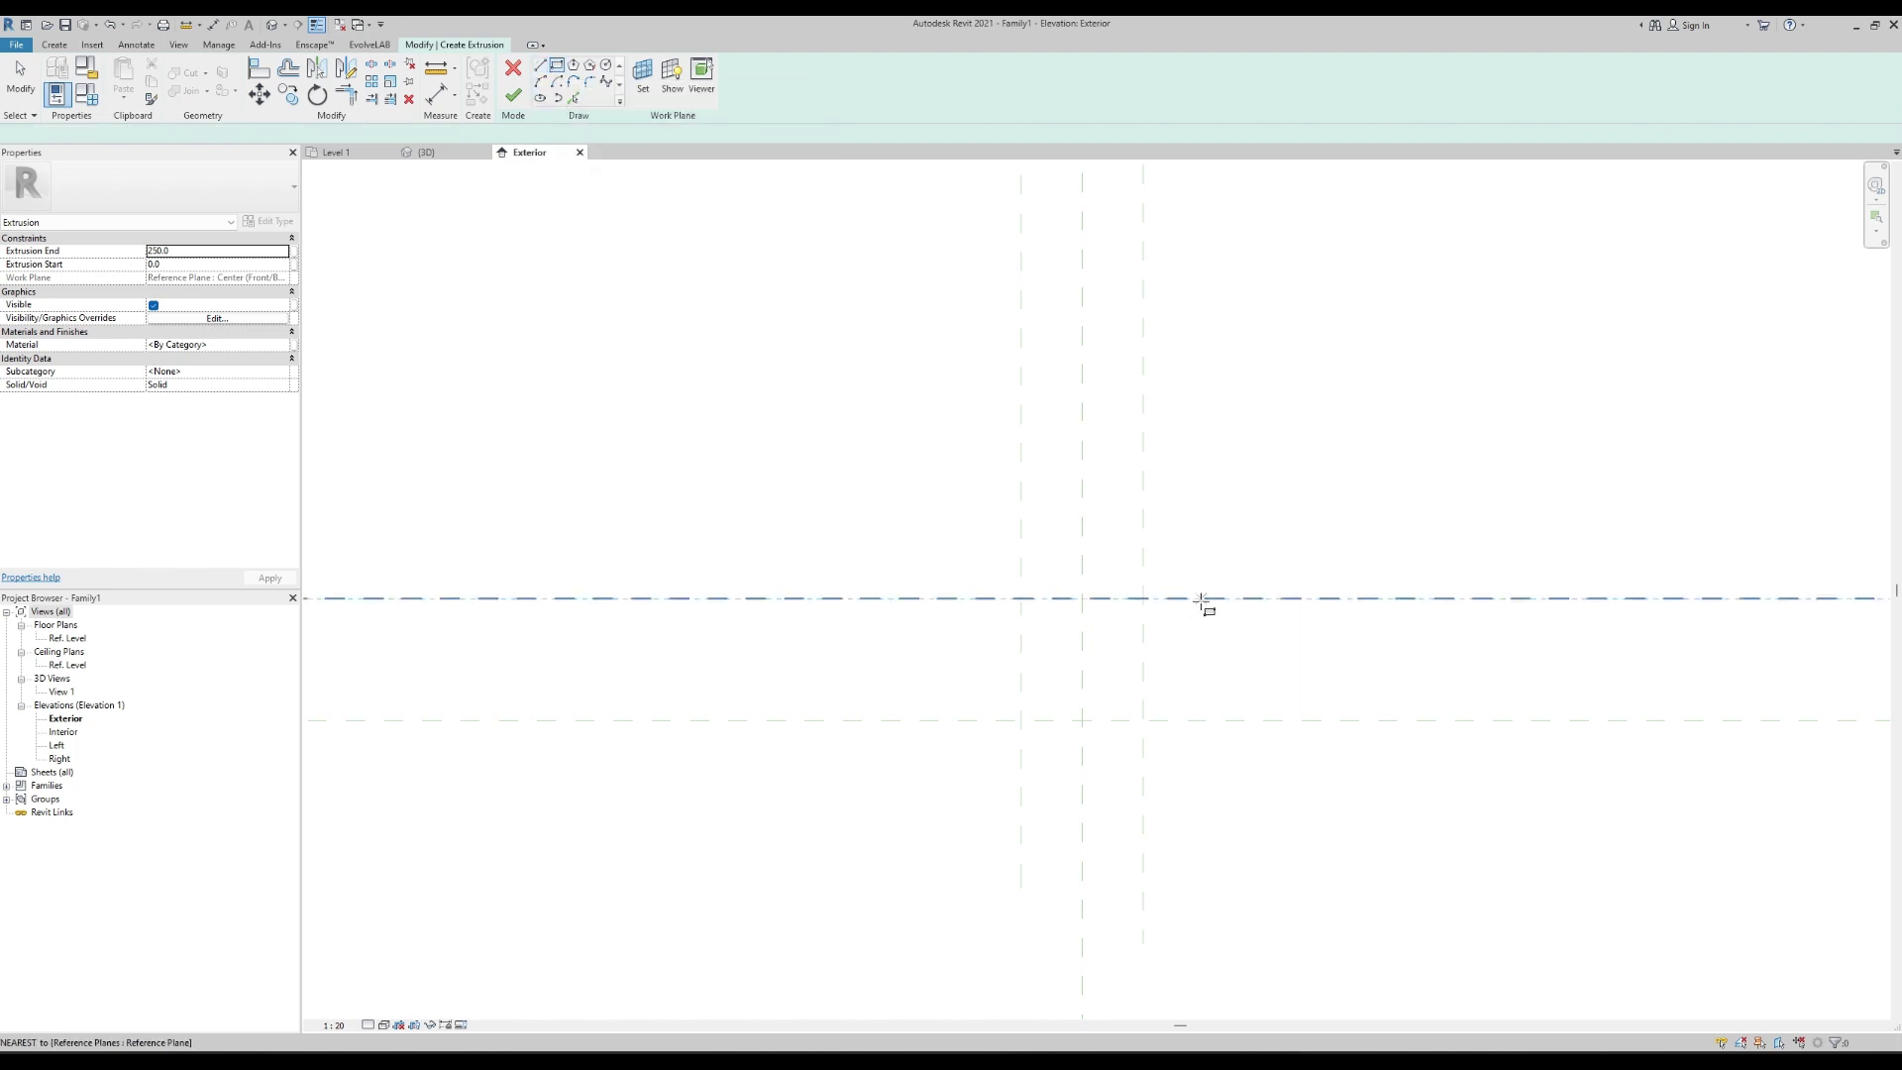
scroll(1104, 624, "up", 3)
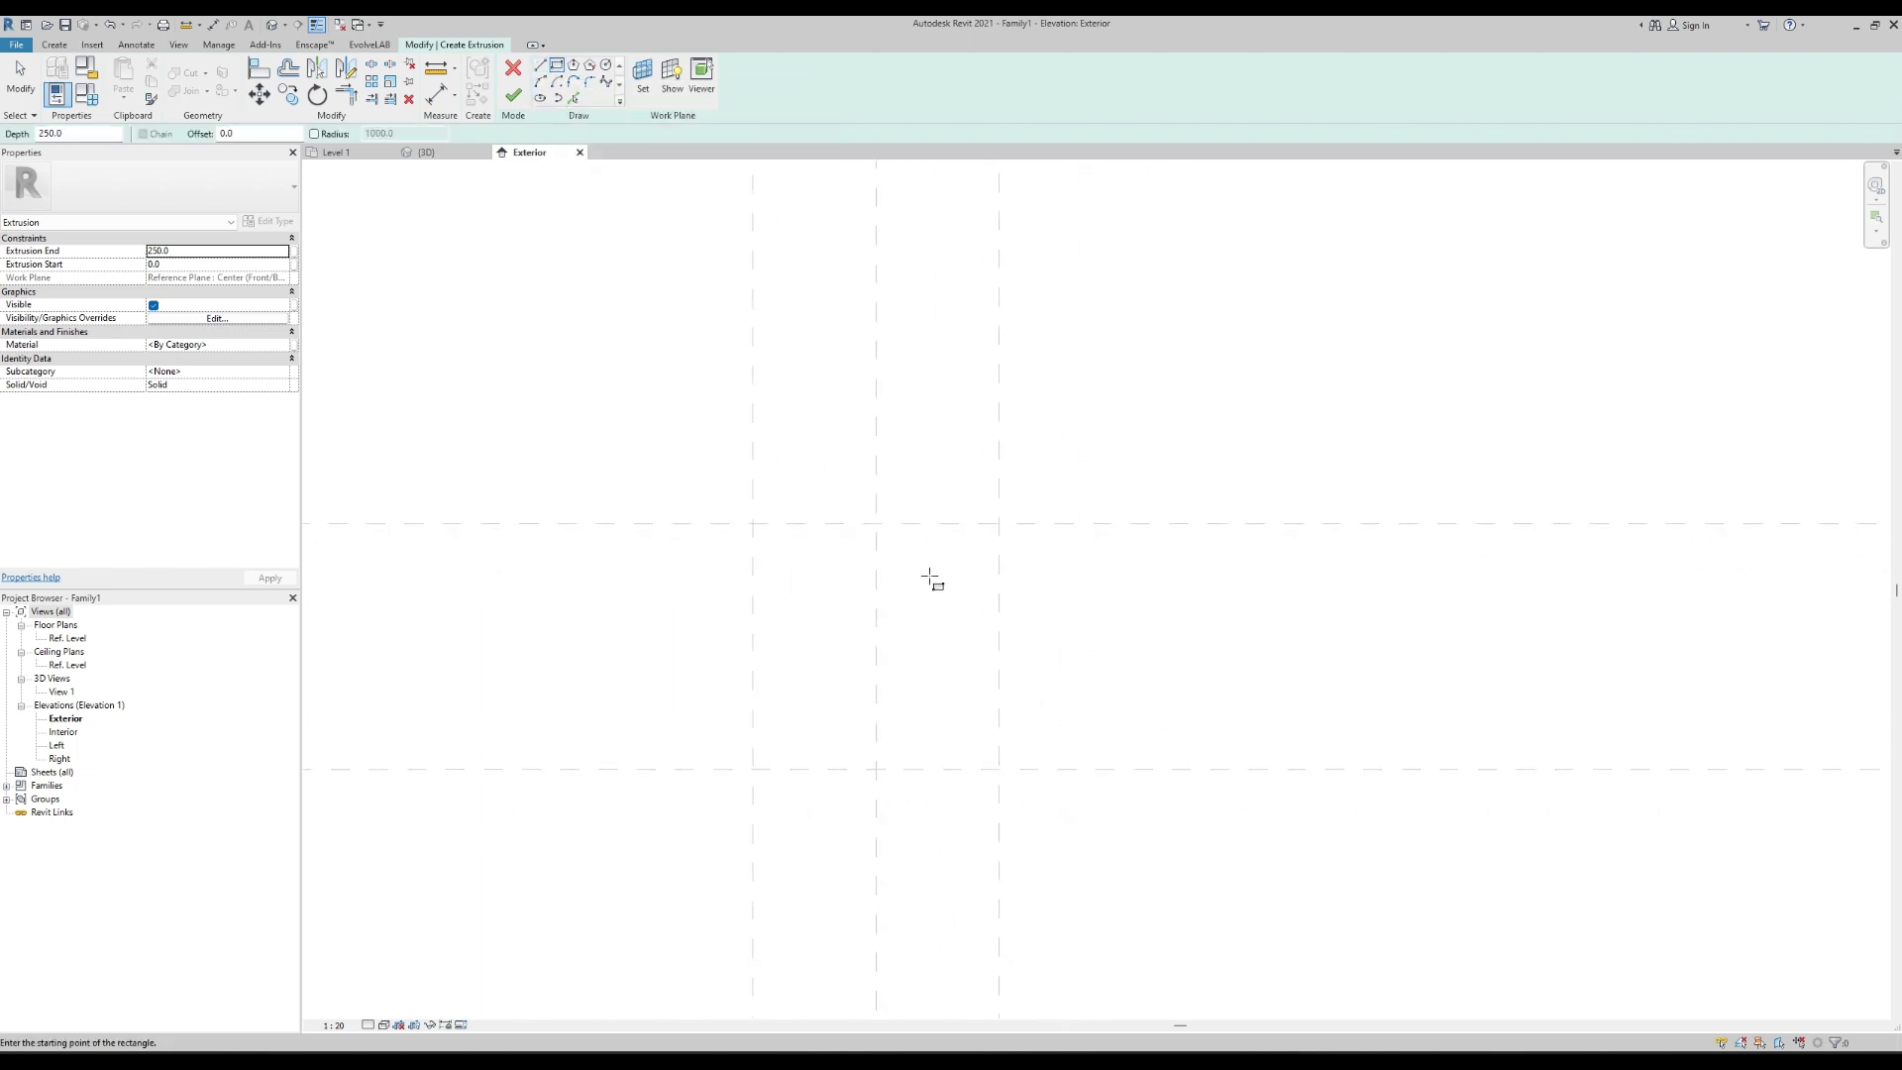
left_click(753, 524)
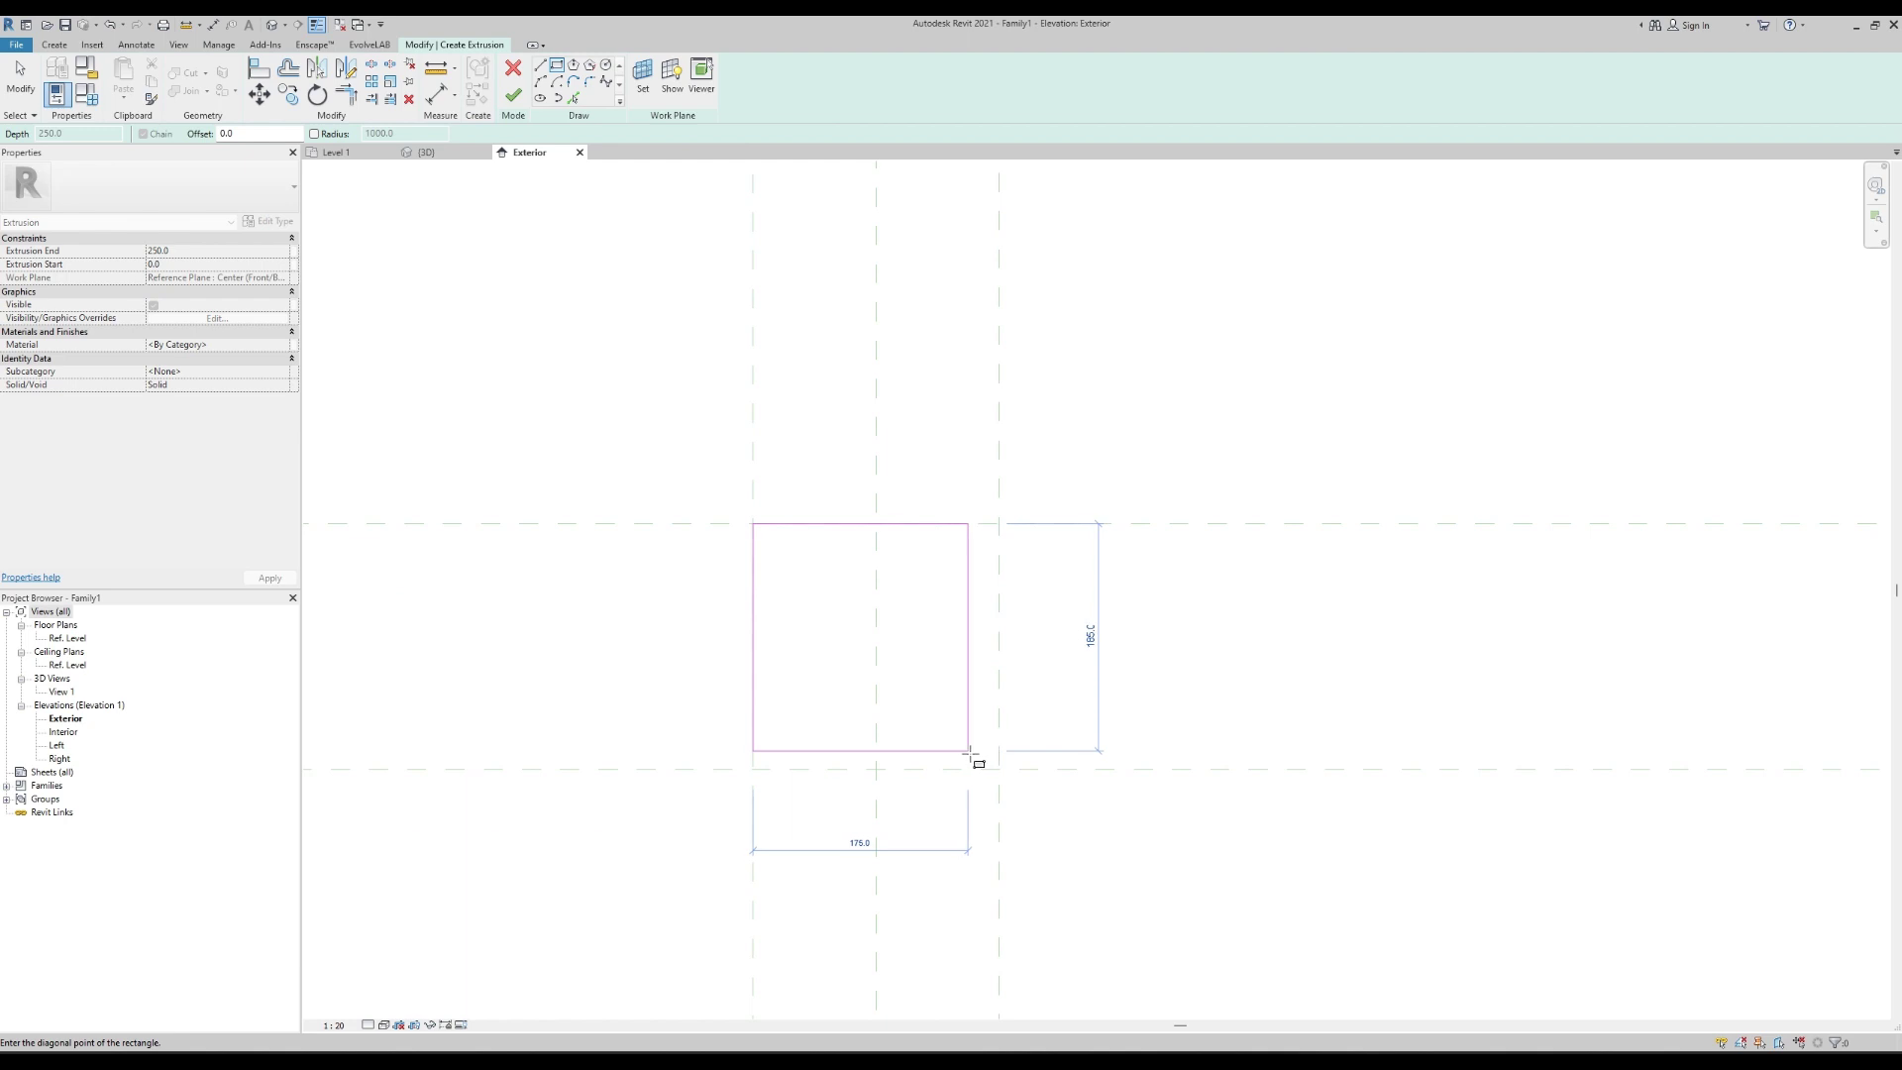
left_click(999, 768)
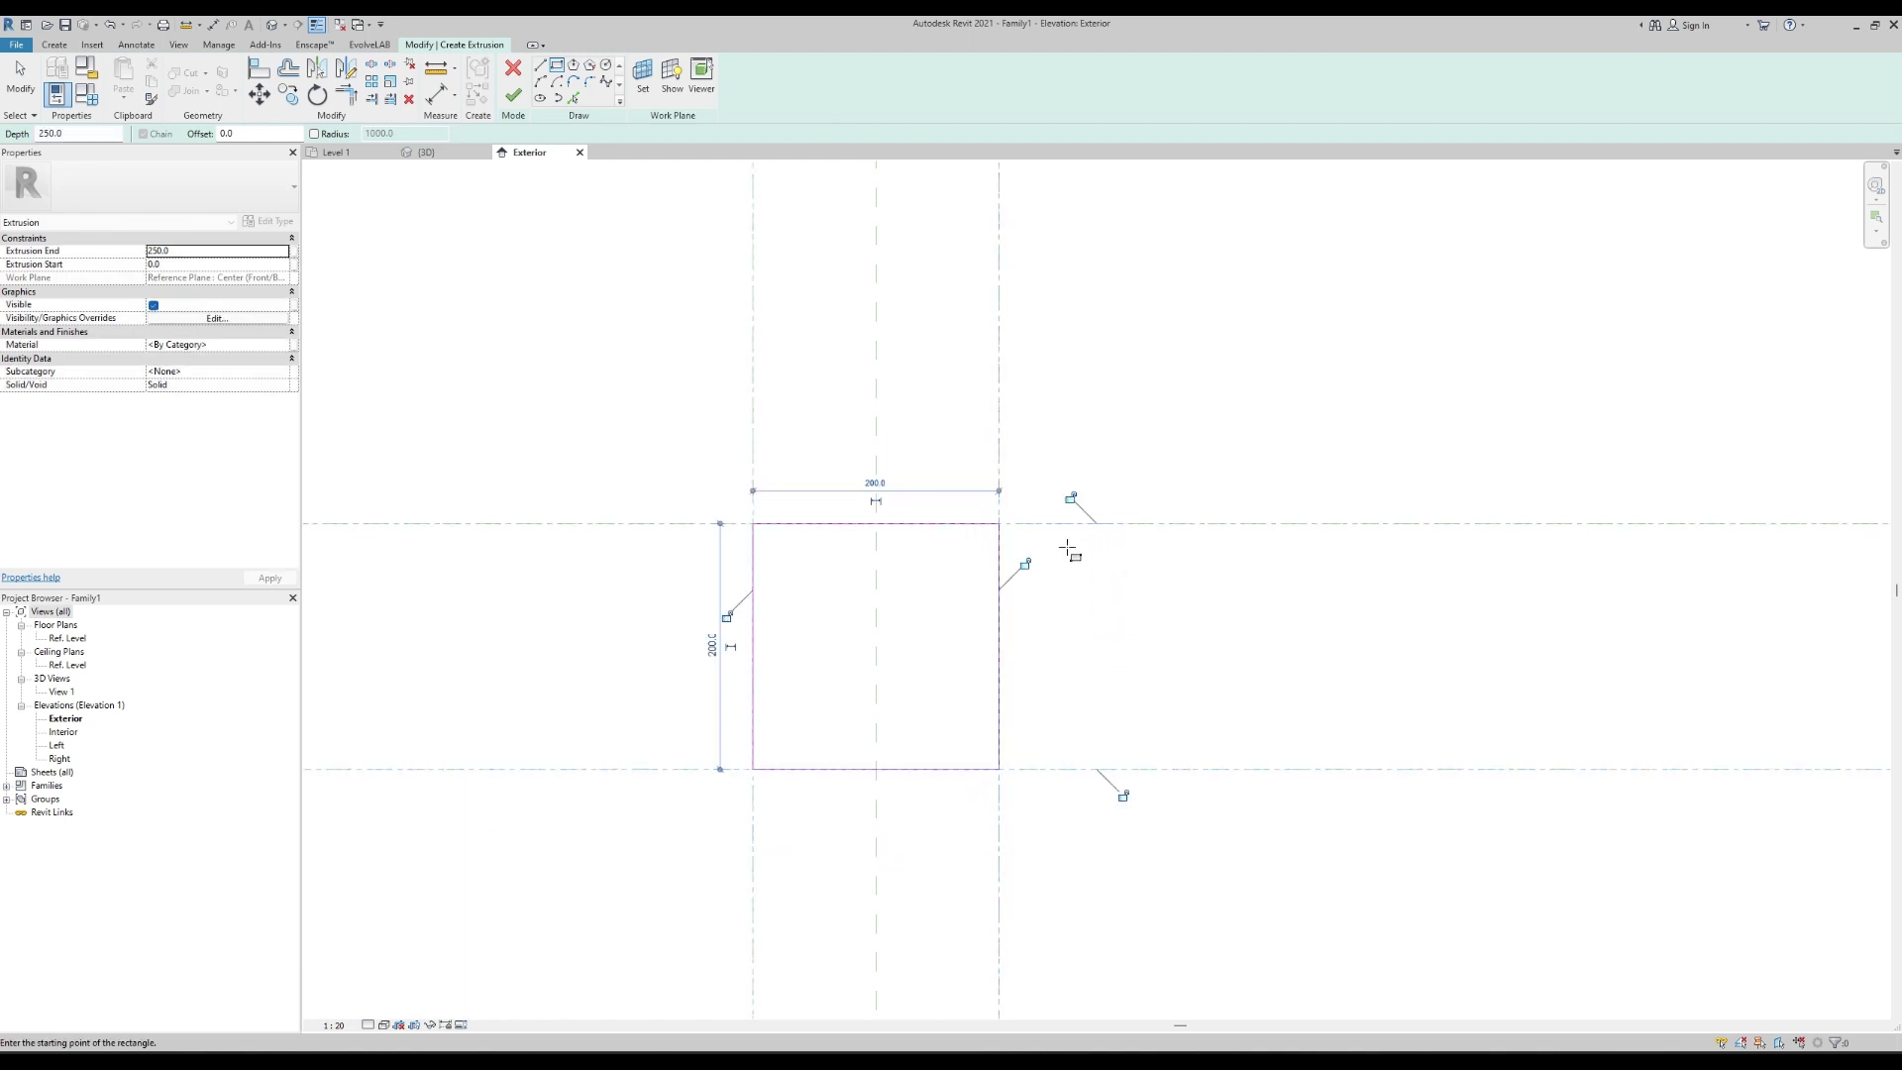
Lock the right and top edges of the sketched rectangle to their reference planes.
left_click(1024, 564)
left_click(1071, 497)
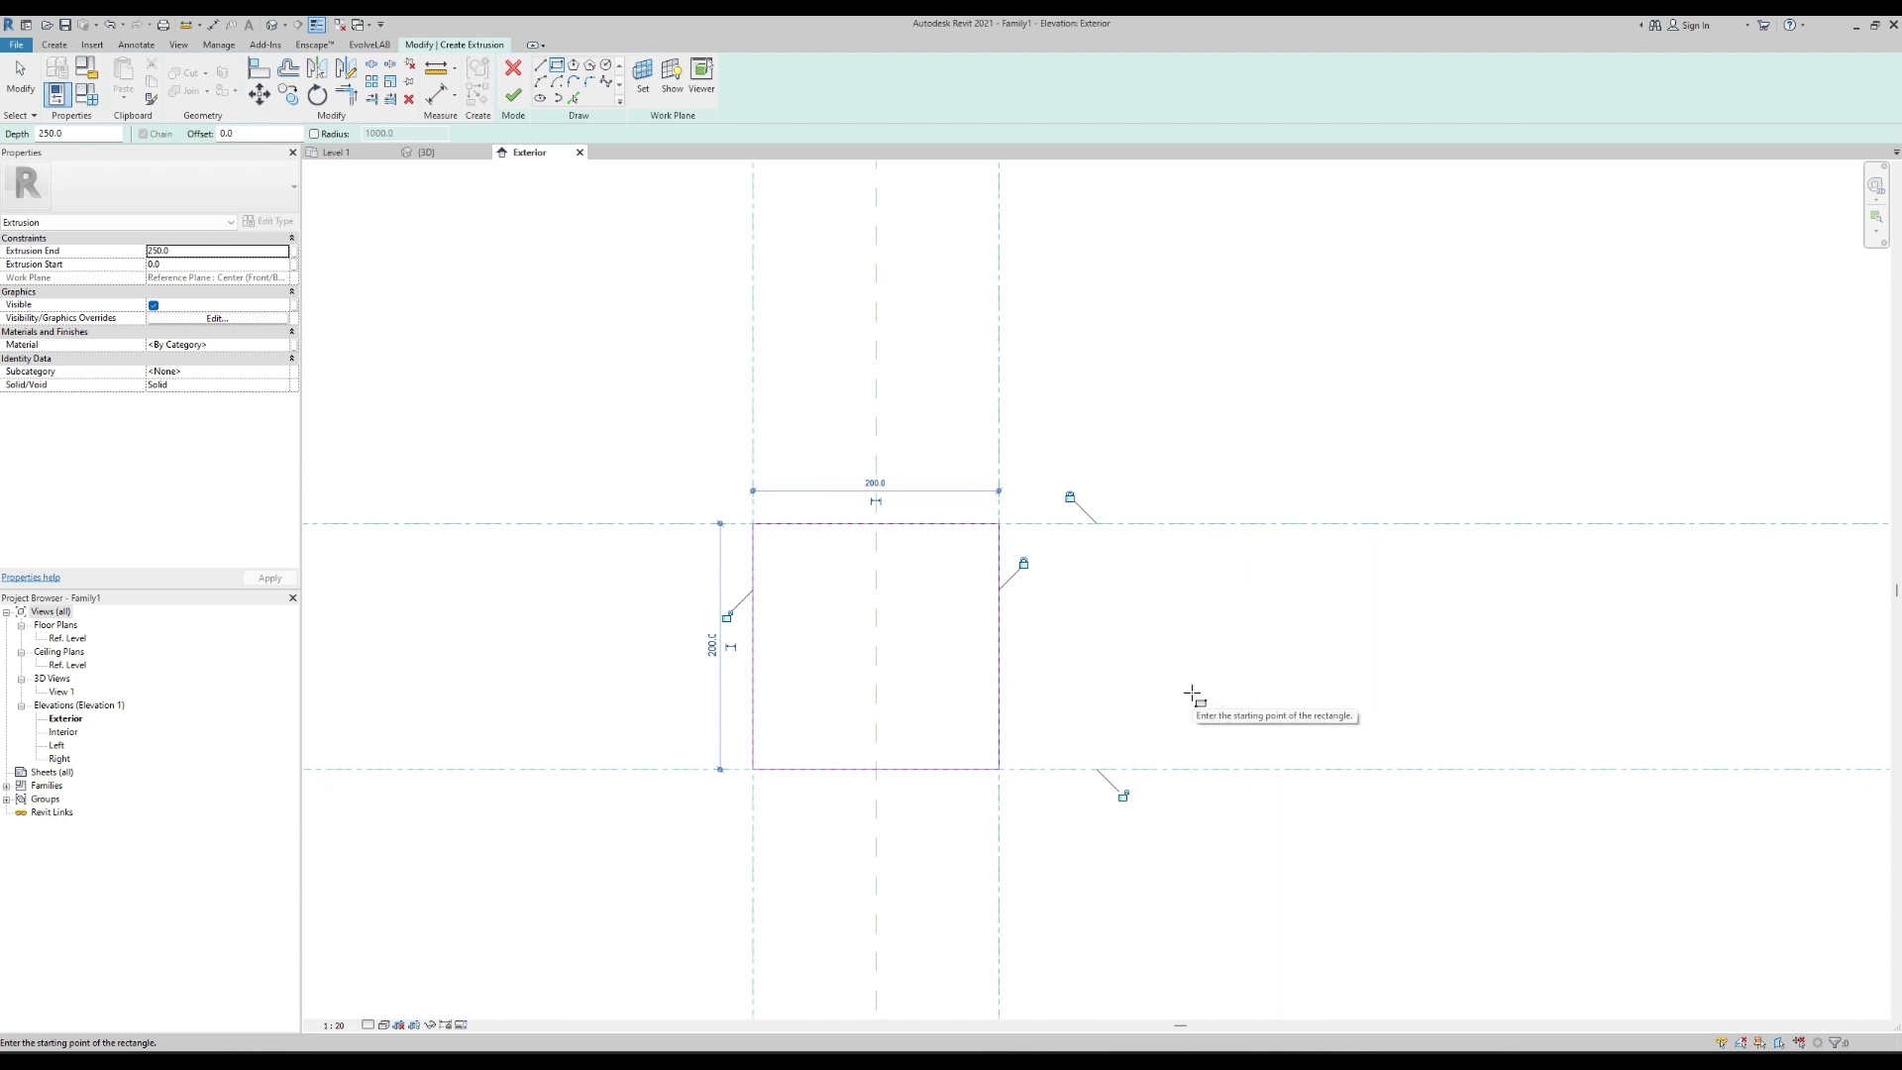
scroll(783, 572, "down", 1)
middle_click_drag(782, 573, 1043, 620)
key("Escape")
scroll(1075, 625, "up", 1)
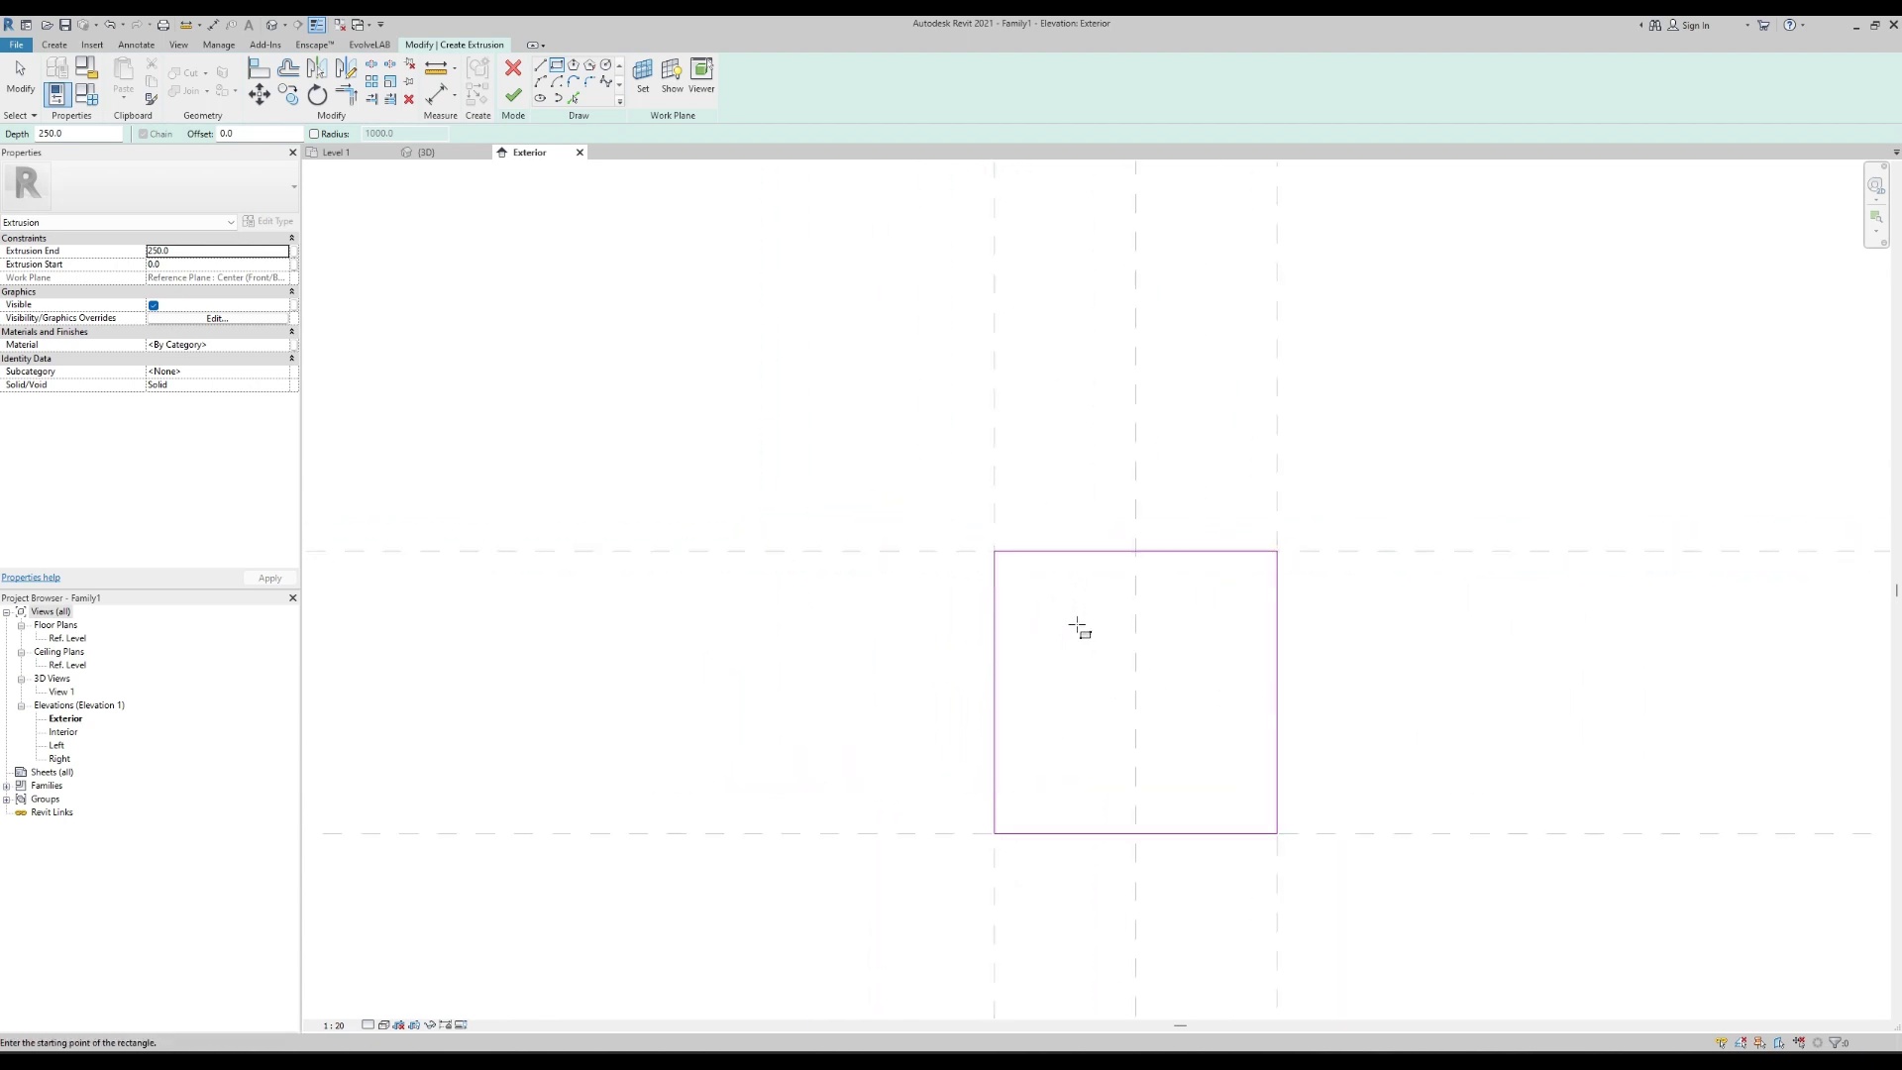
Finish the block extrusion with an extrusion end of 100 mm and show it in the default 3D view.
left_click(187, 252)
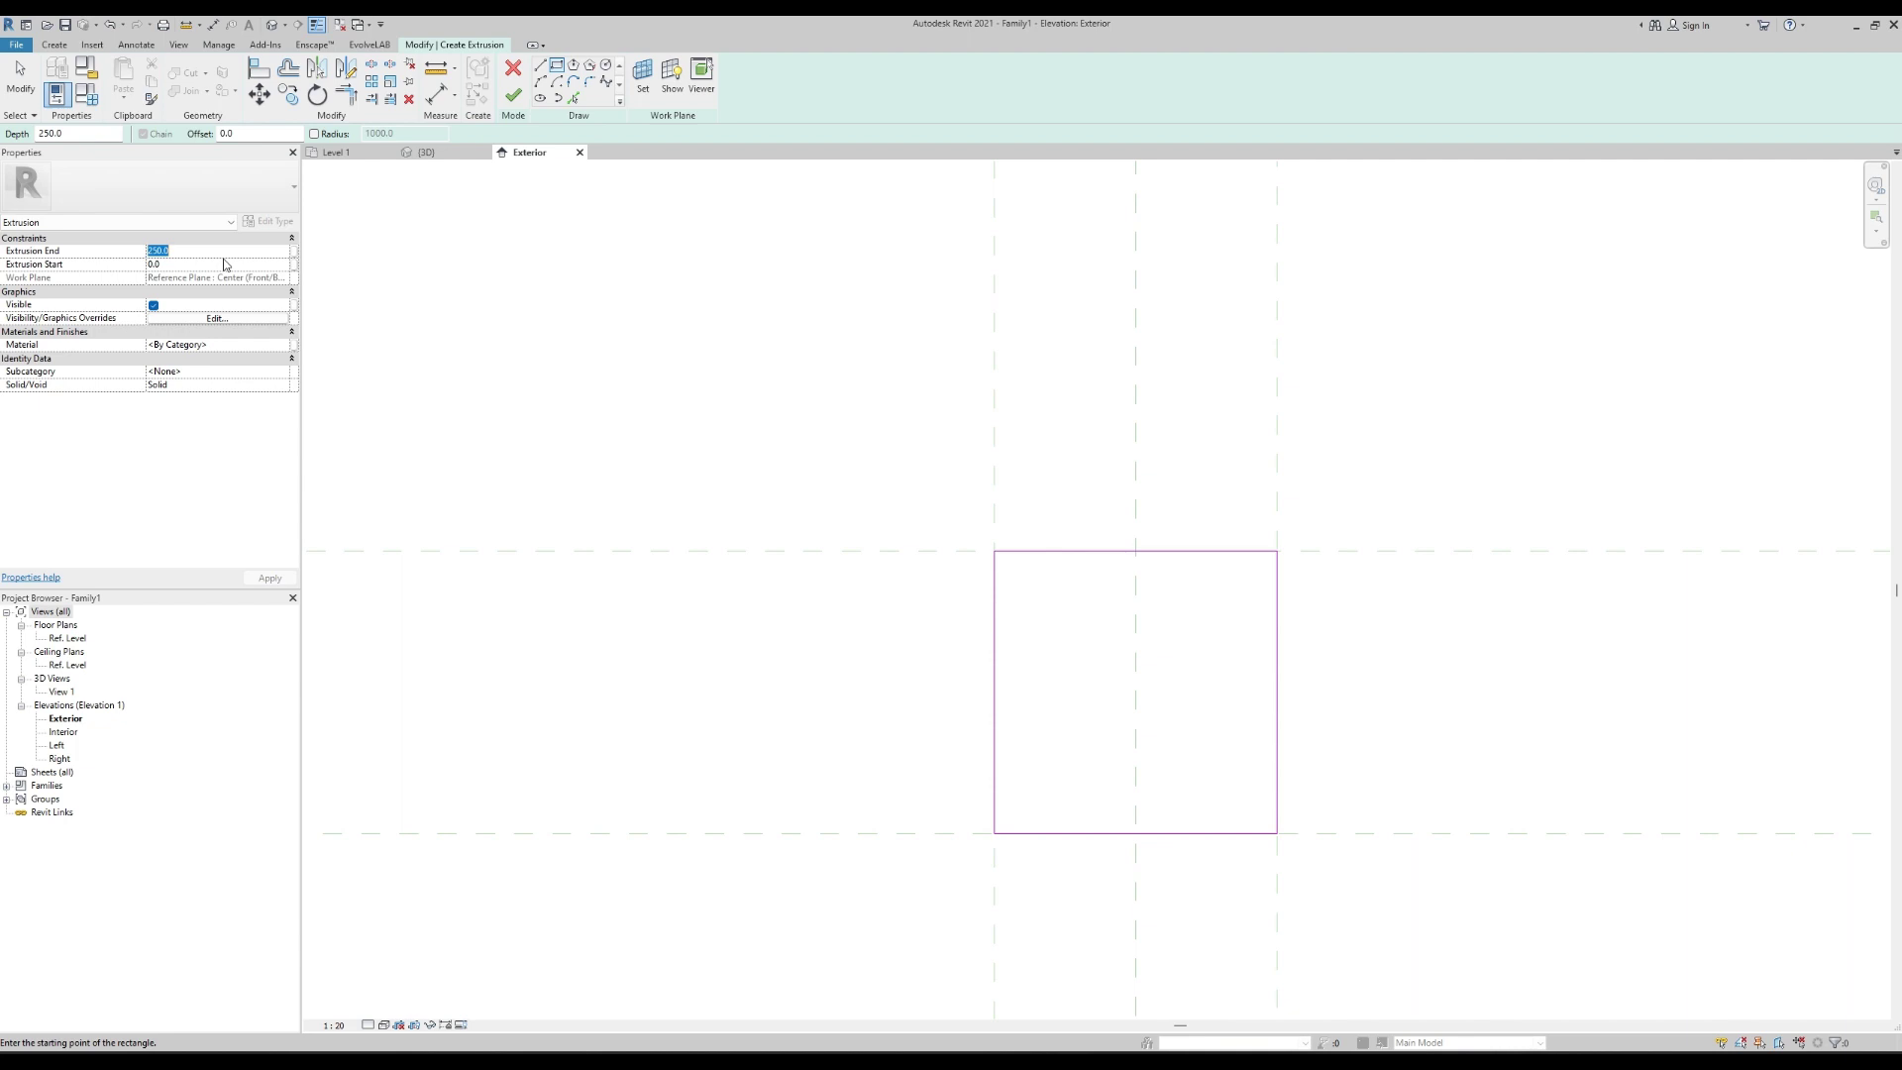
type("2")
key("Return")
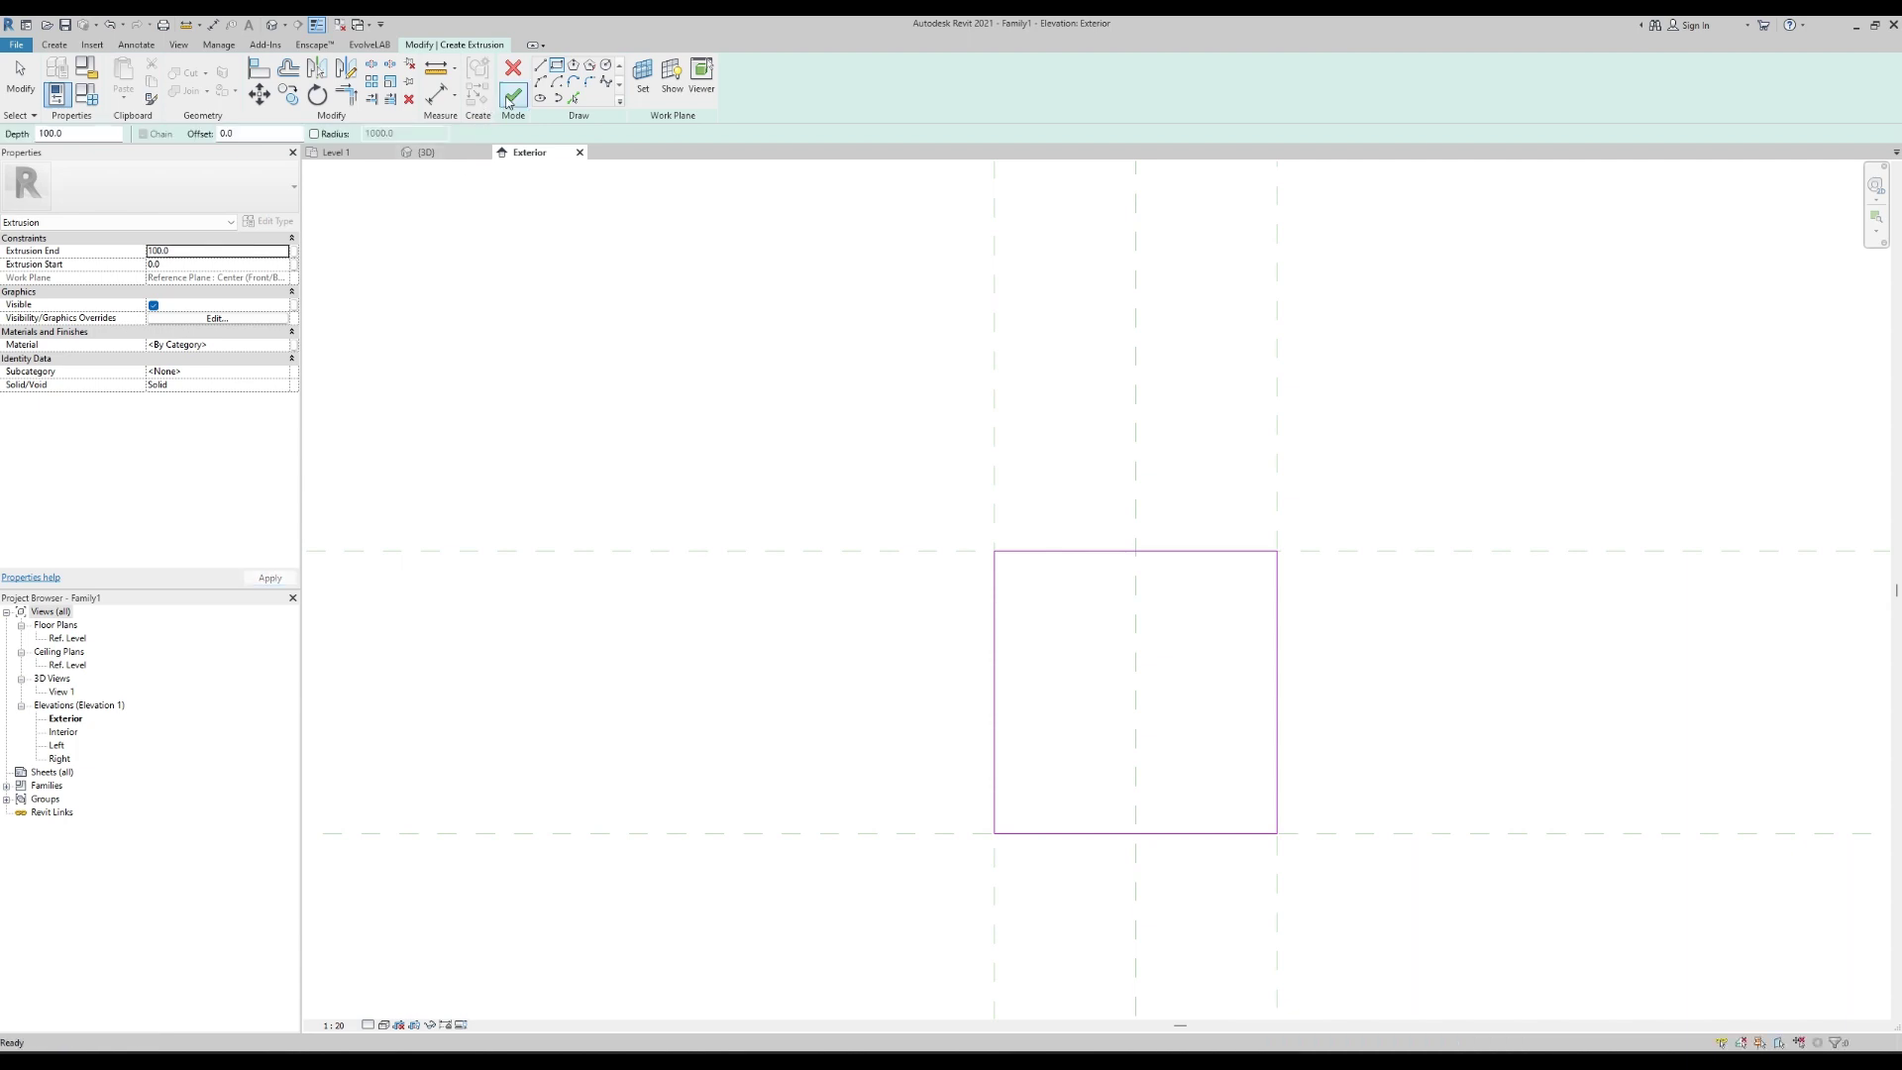
left_click(512, 100)
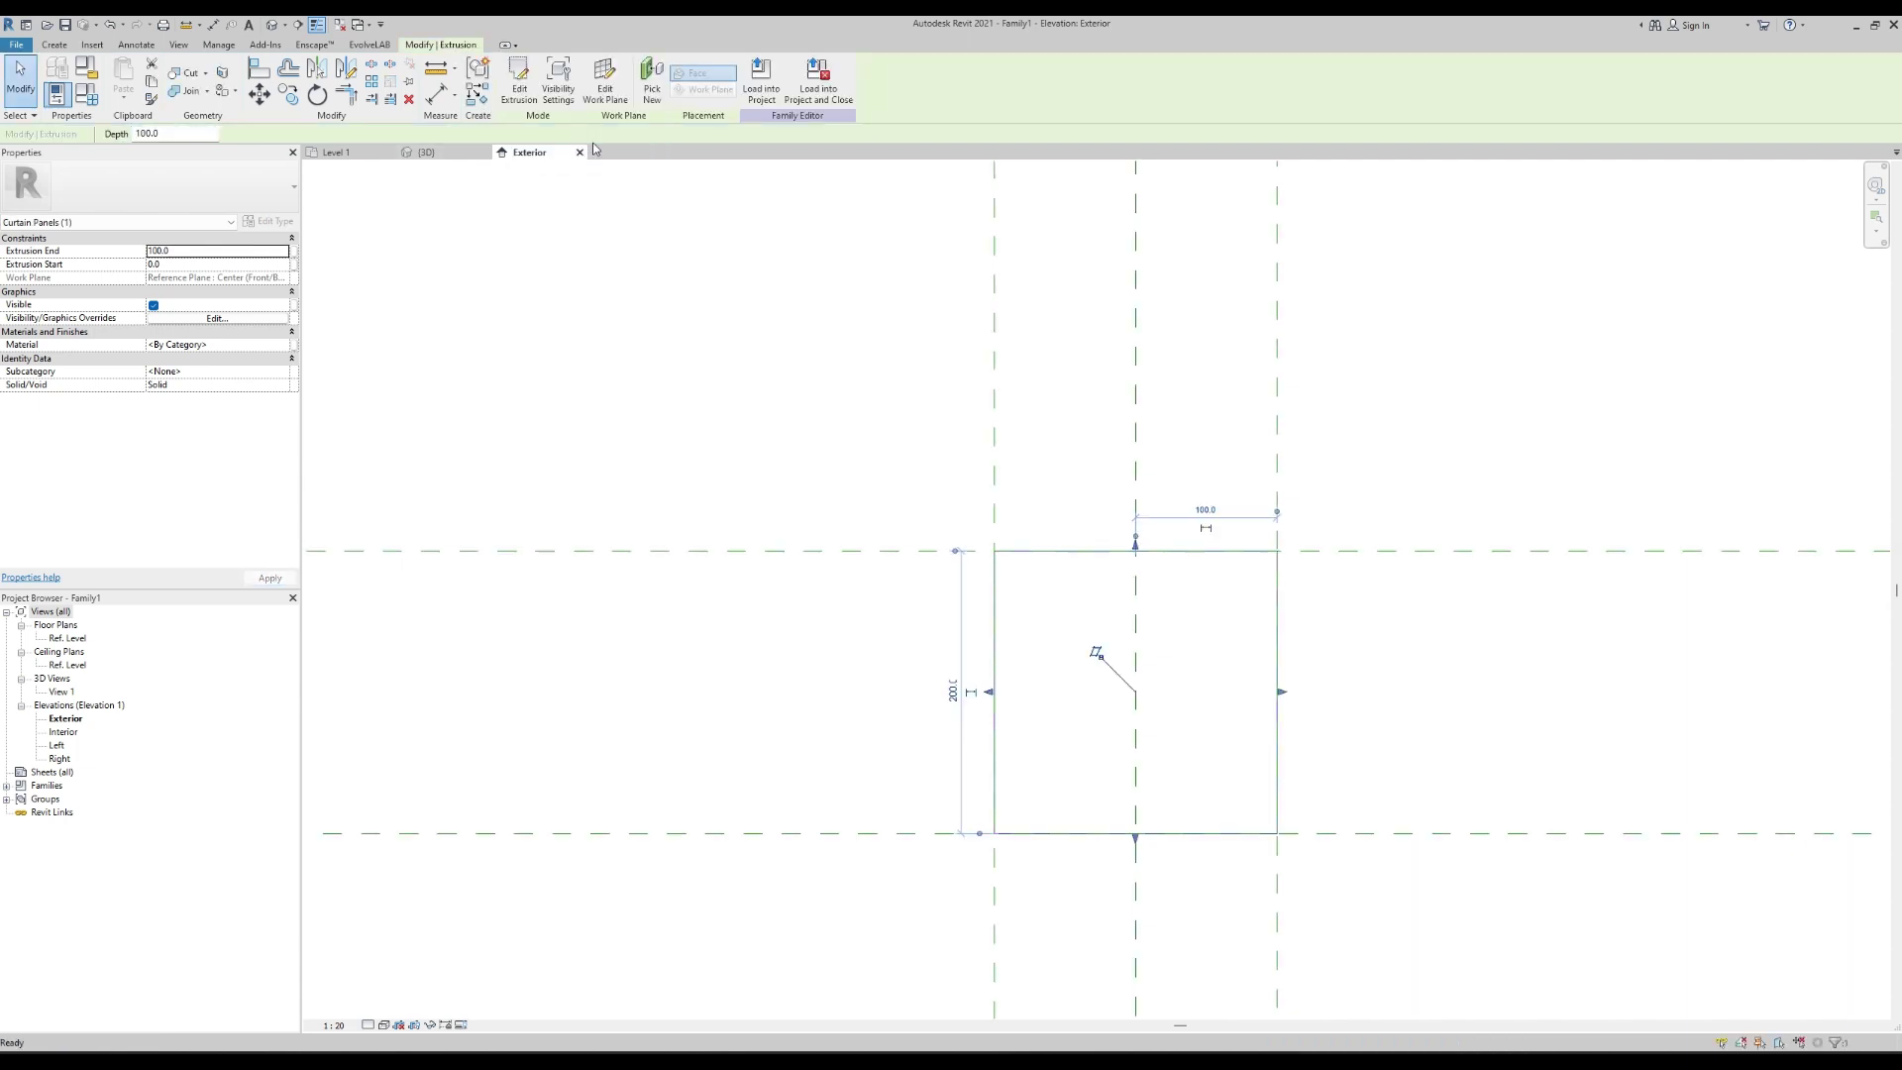
left_click(277, 30)
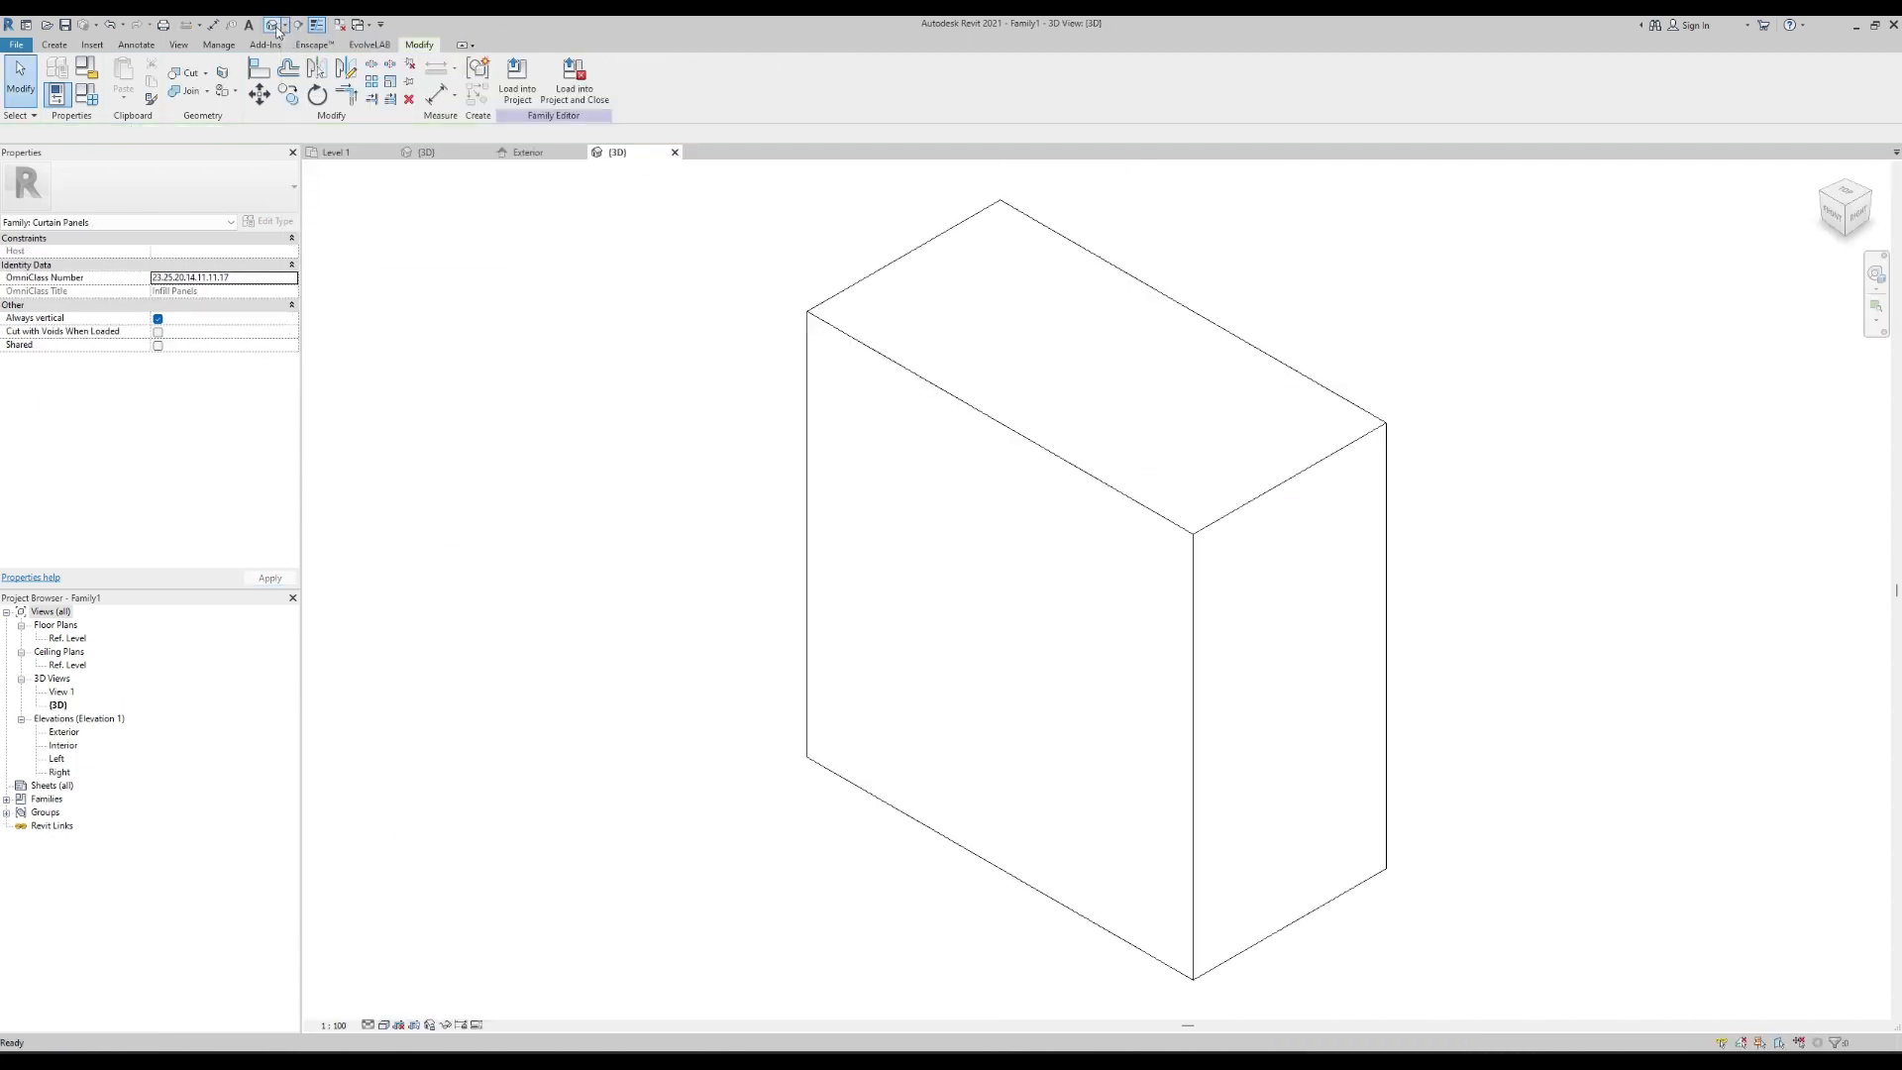
scroll(1189, 590, "down", 3)
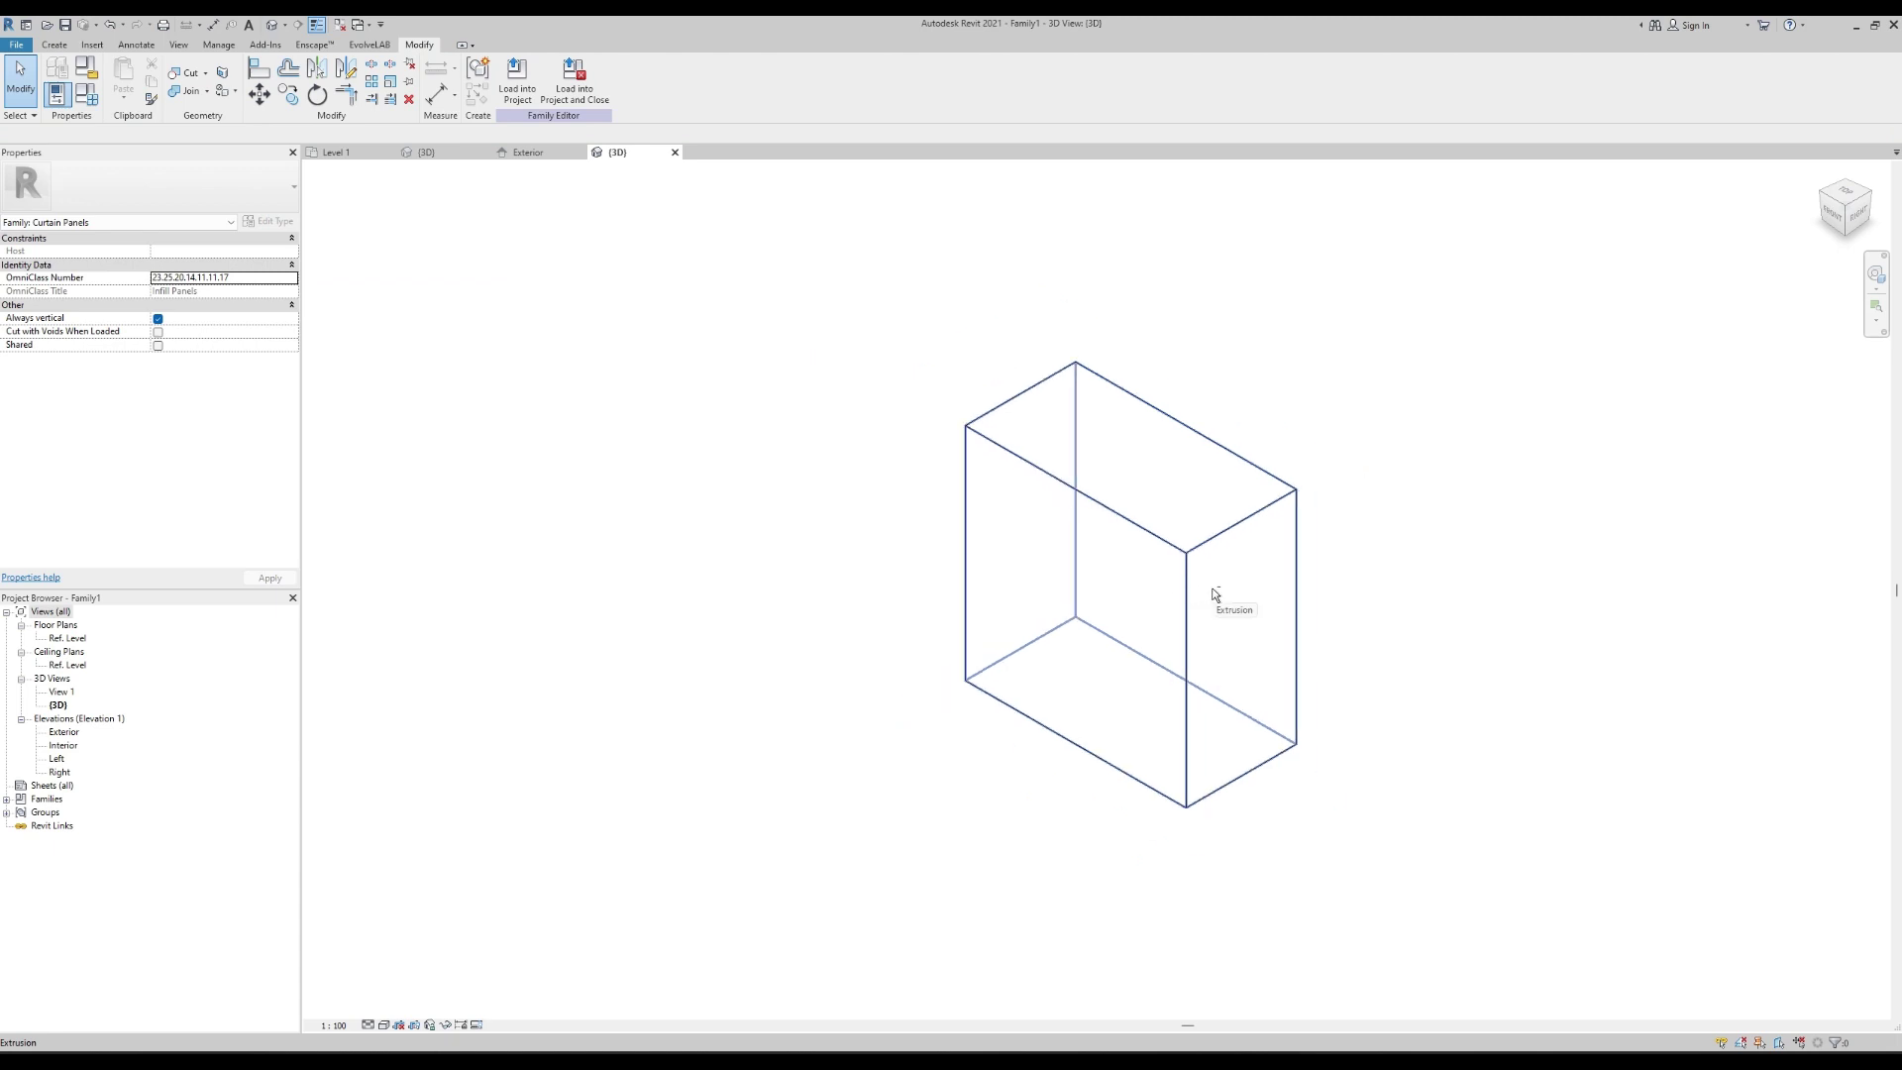
scroll(1218, 604, "down", 4)
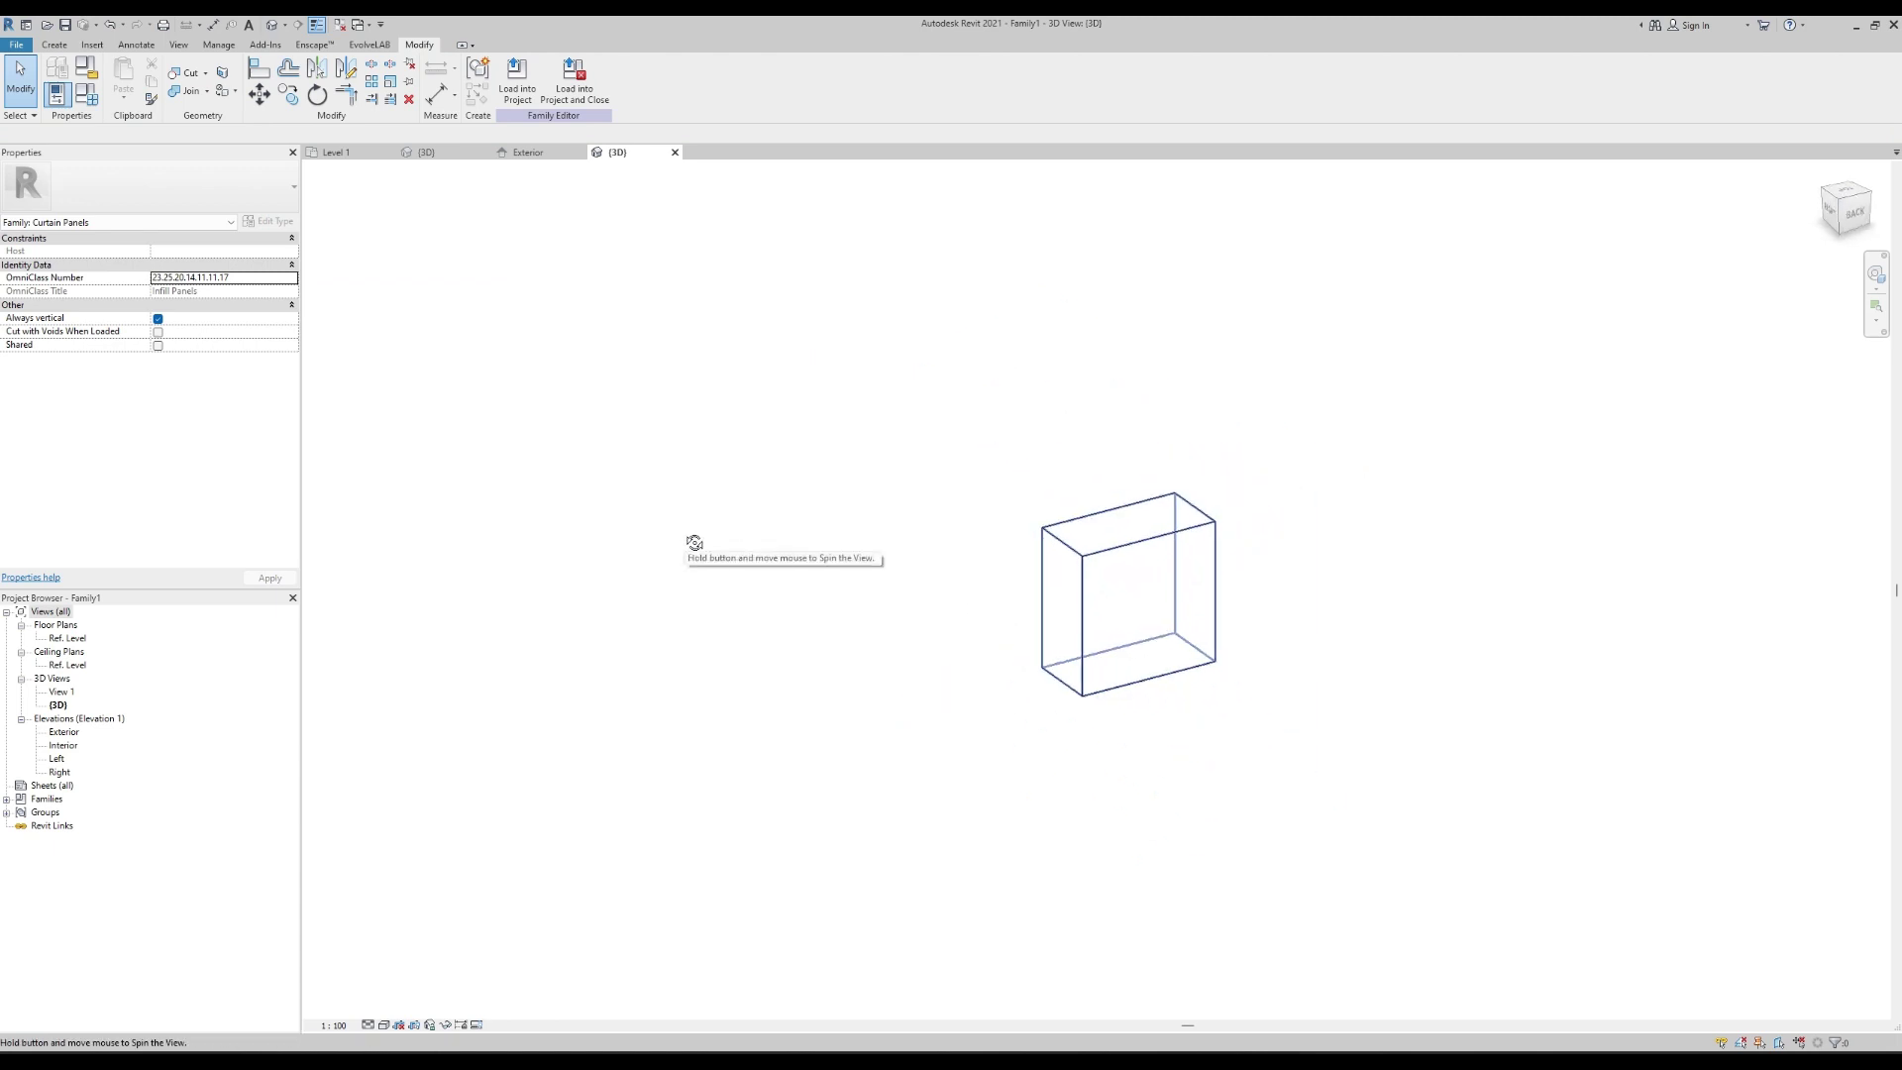
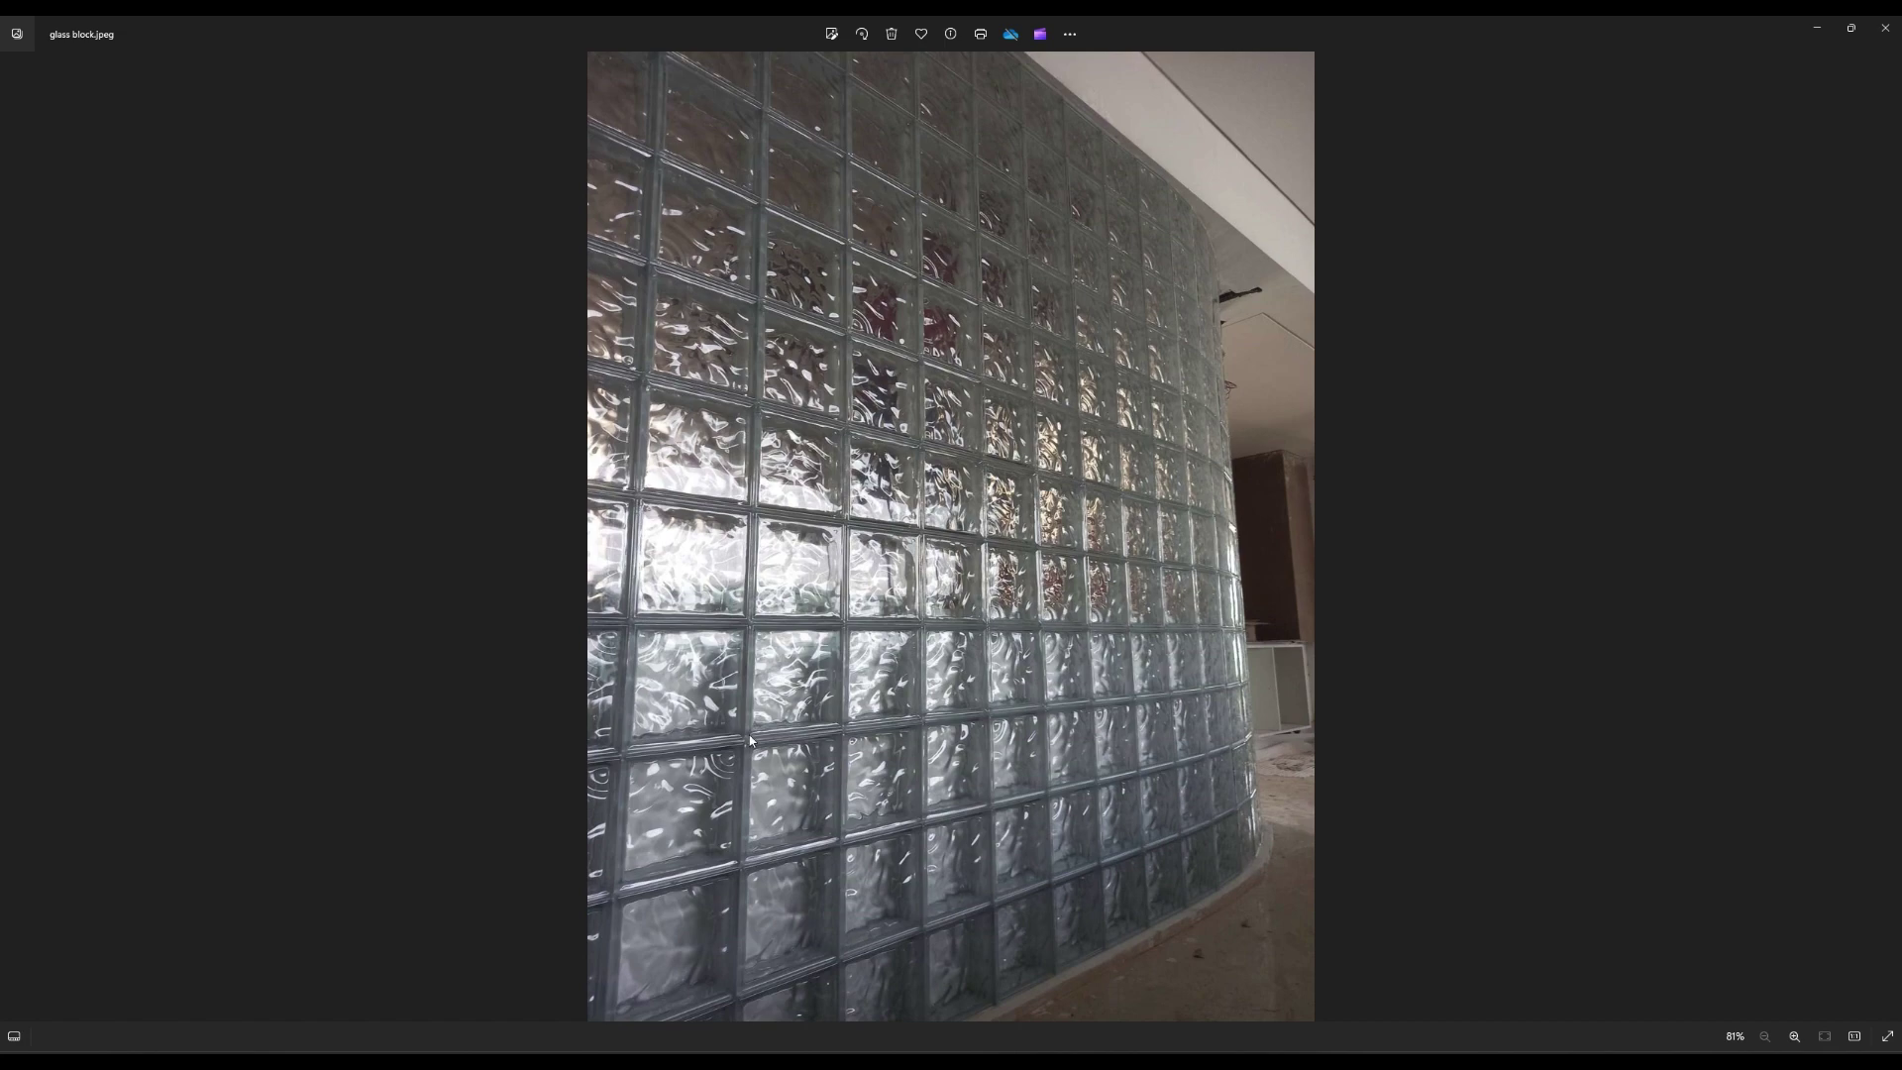
Examine the block edges and joints in the glass block.jpeg photo, and compare them with the block in Revit's 3D view.
scroll(750, 740, "up", 8)
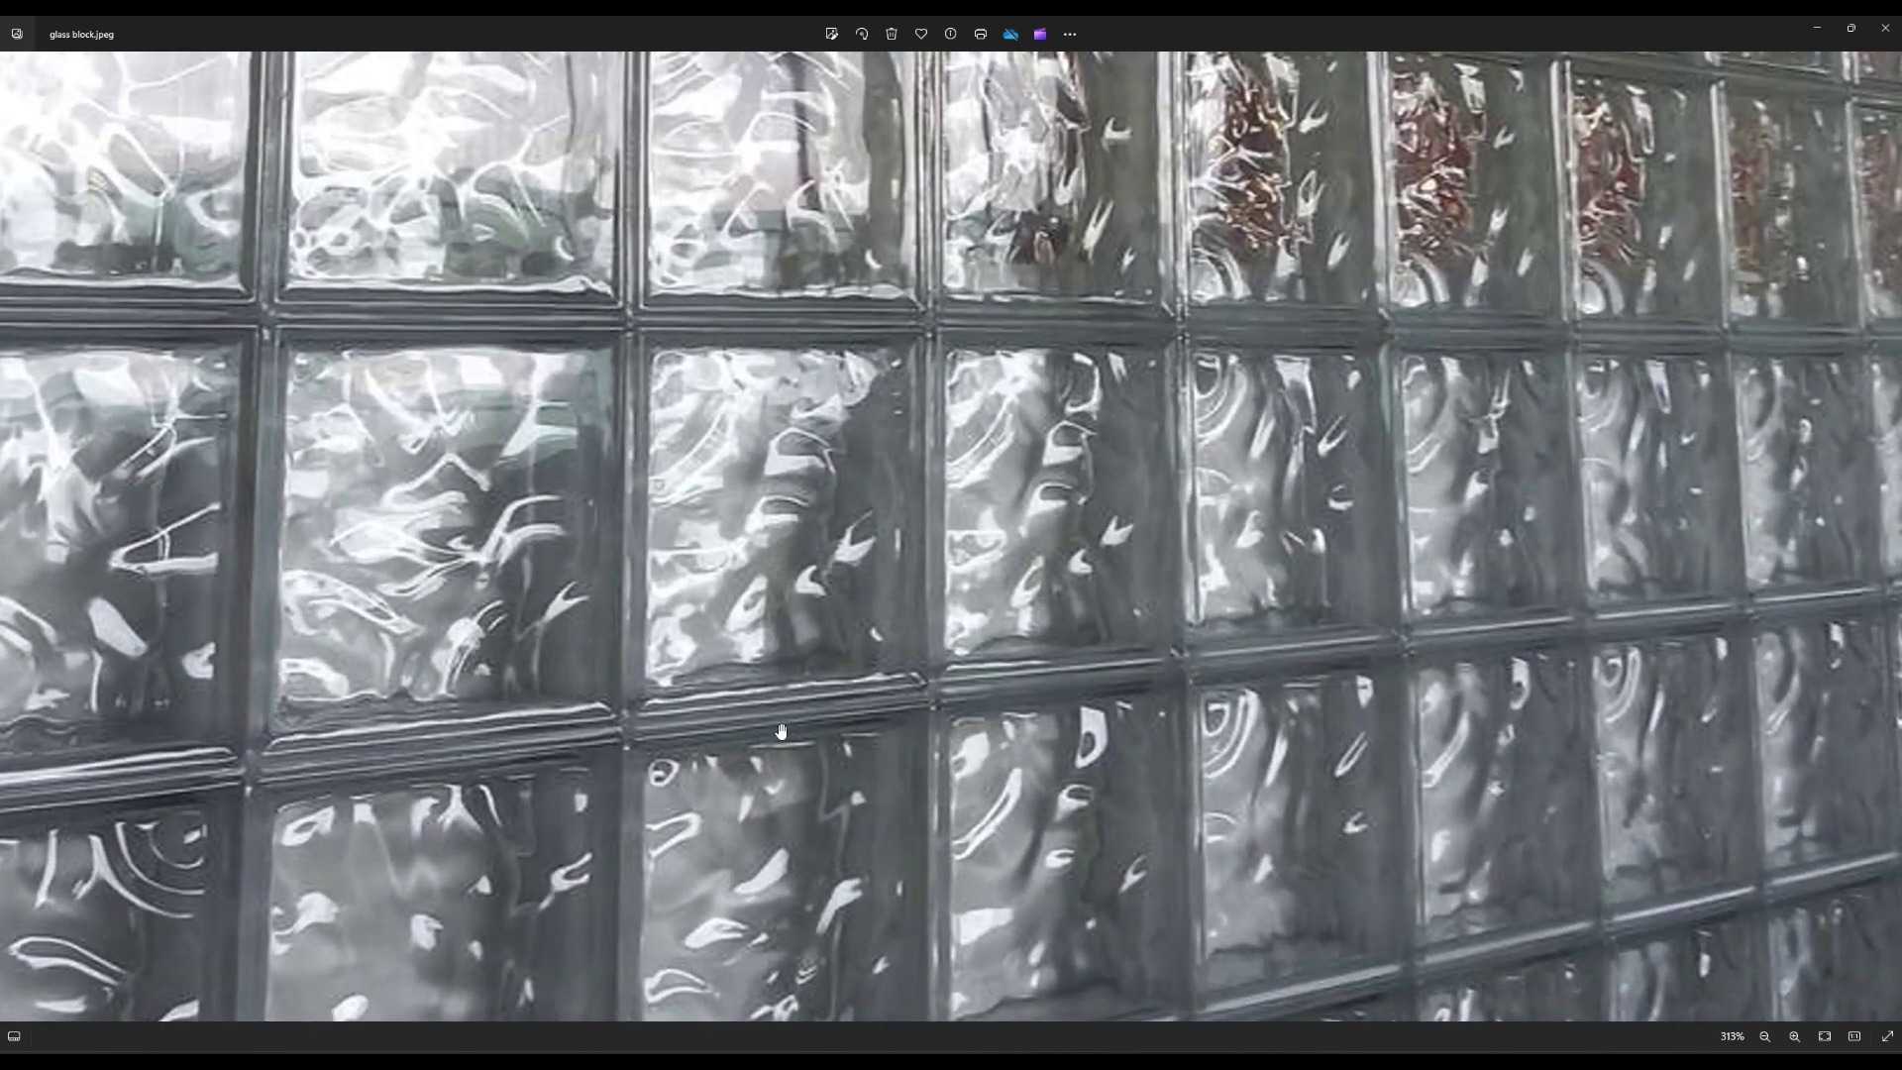
scroll(781, 732, "down", 5)
scroll(463, 449, "up", 3)
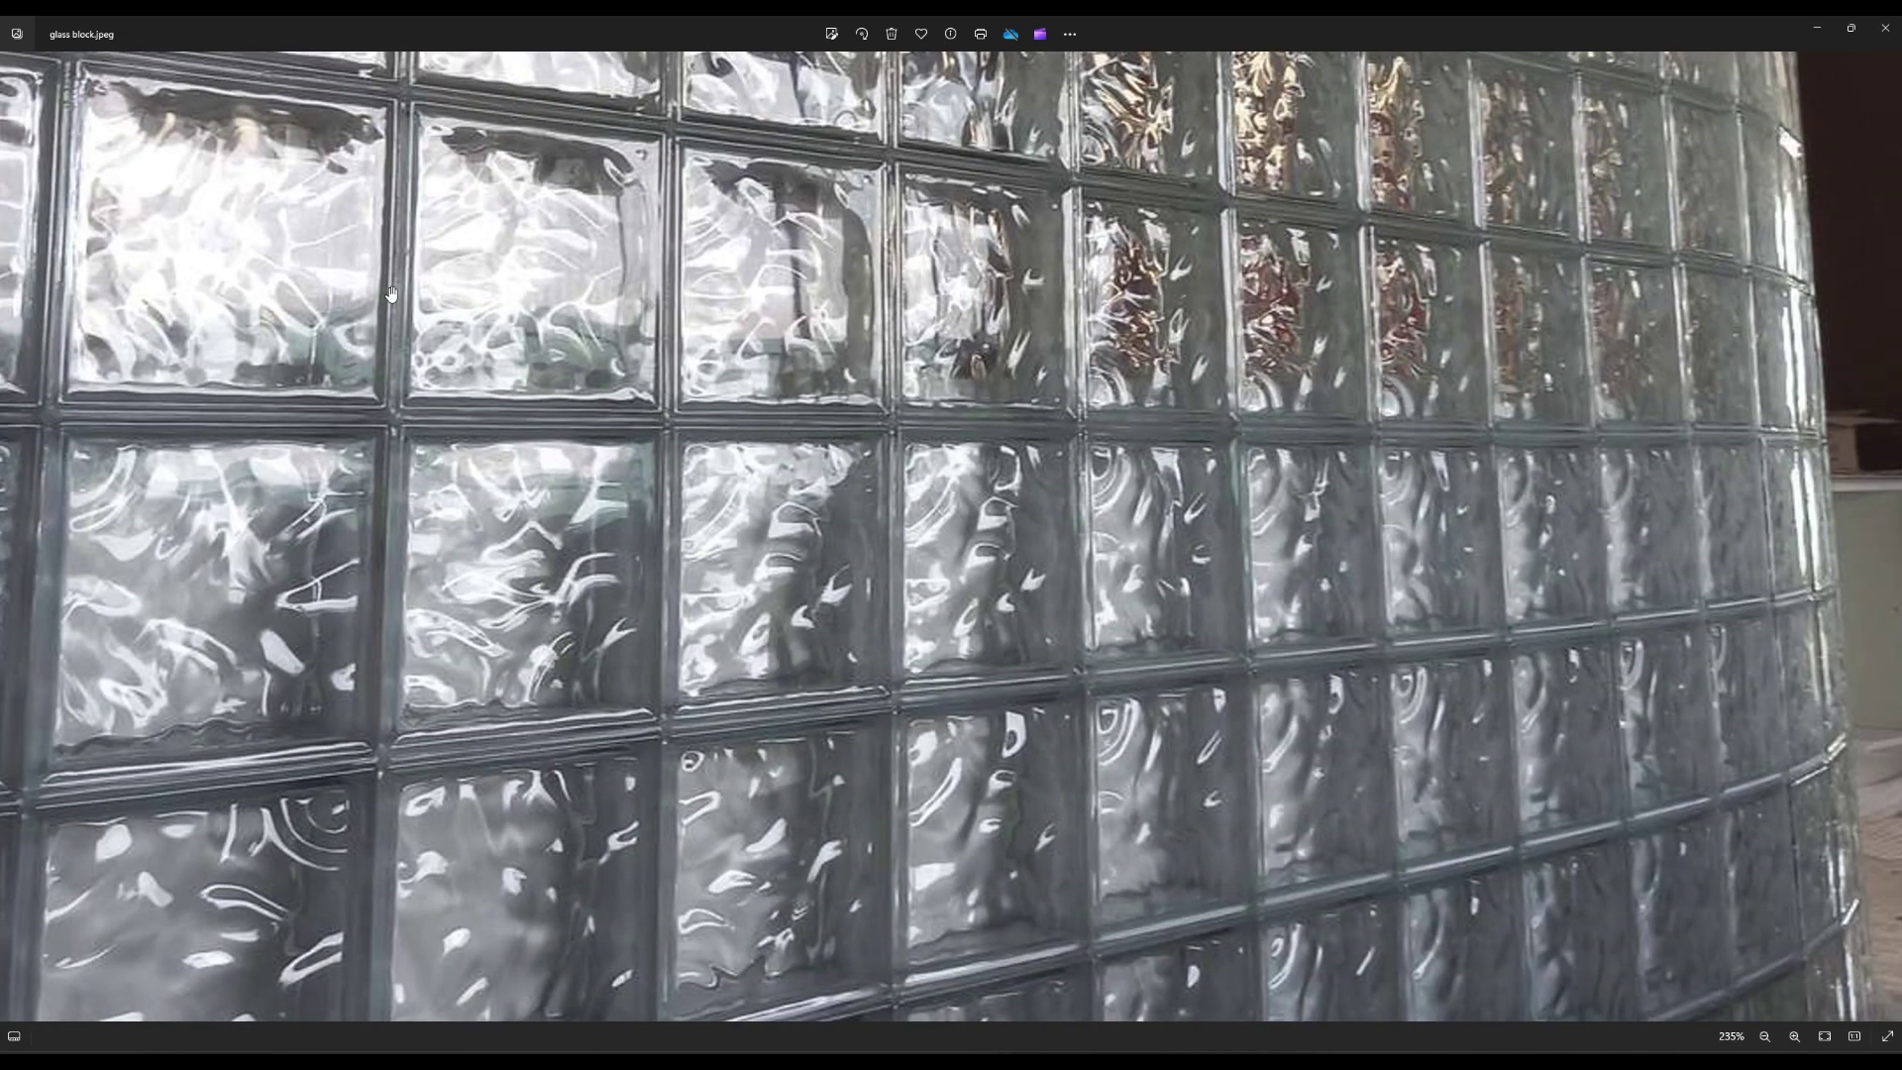
scroll(391, 295, "down", 3)
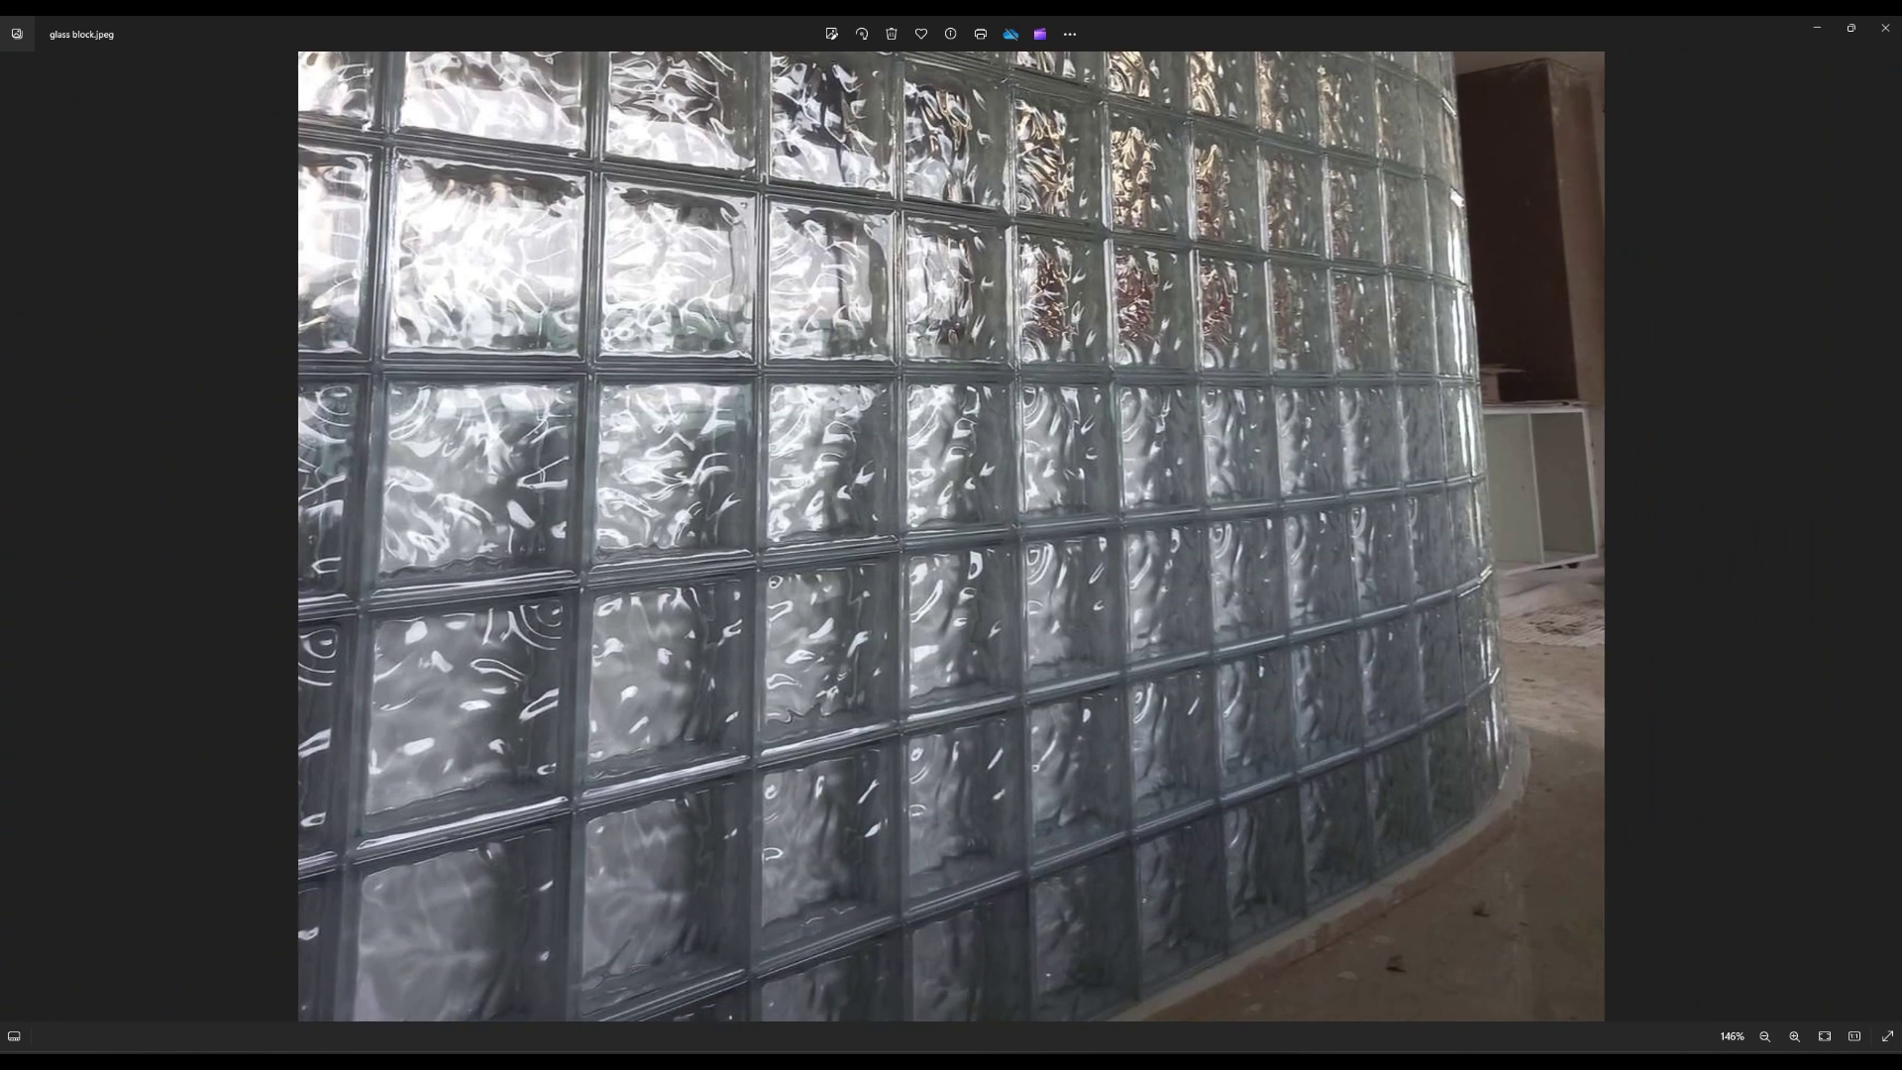
left_click(1165, 1060)
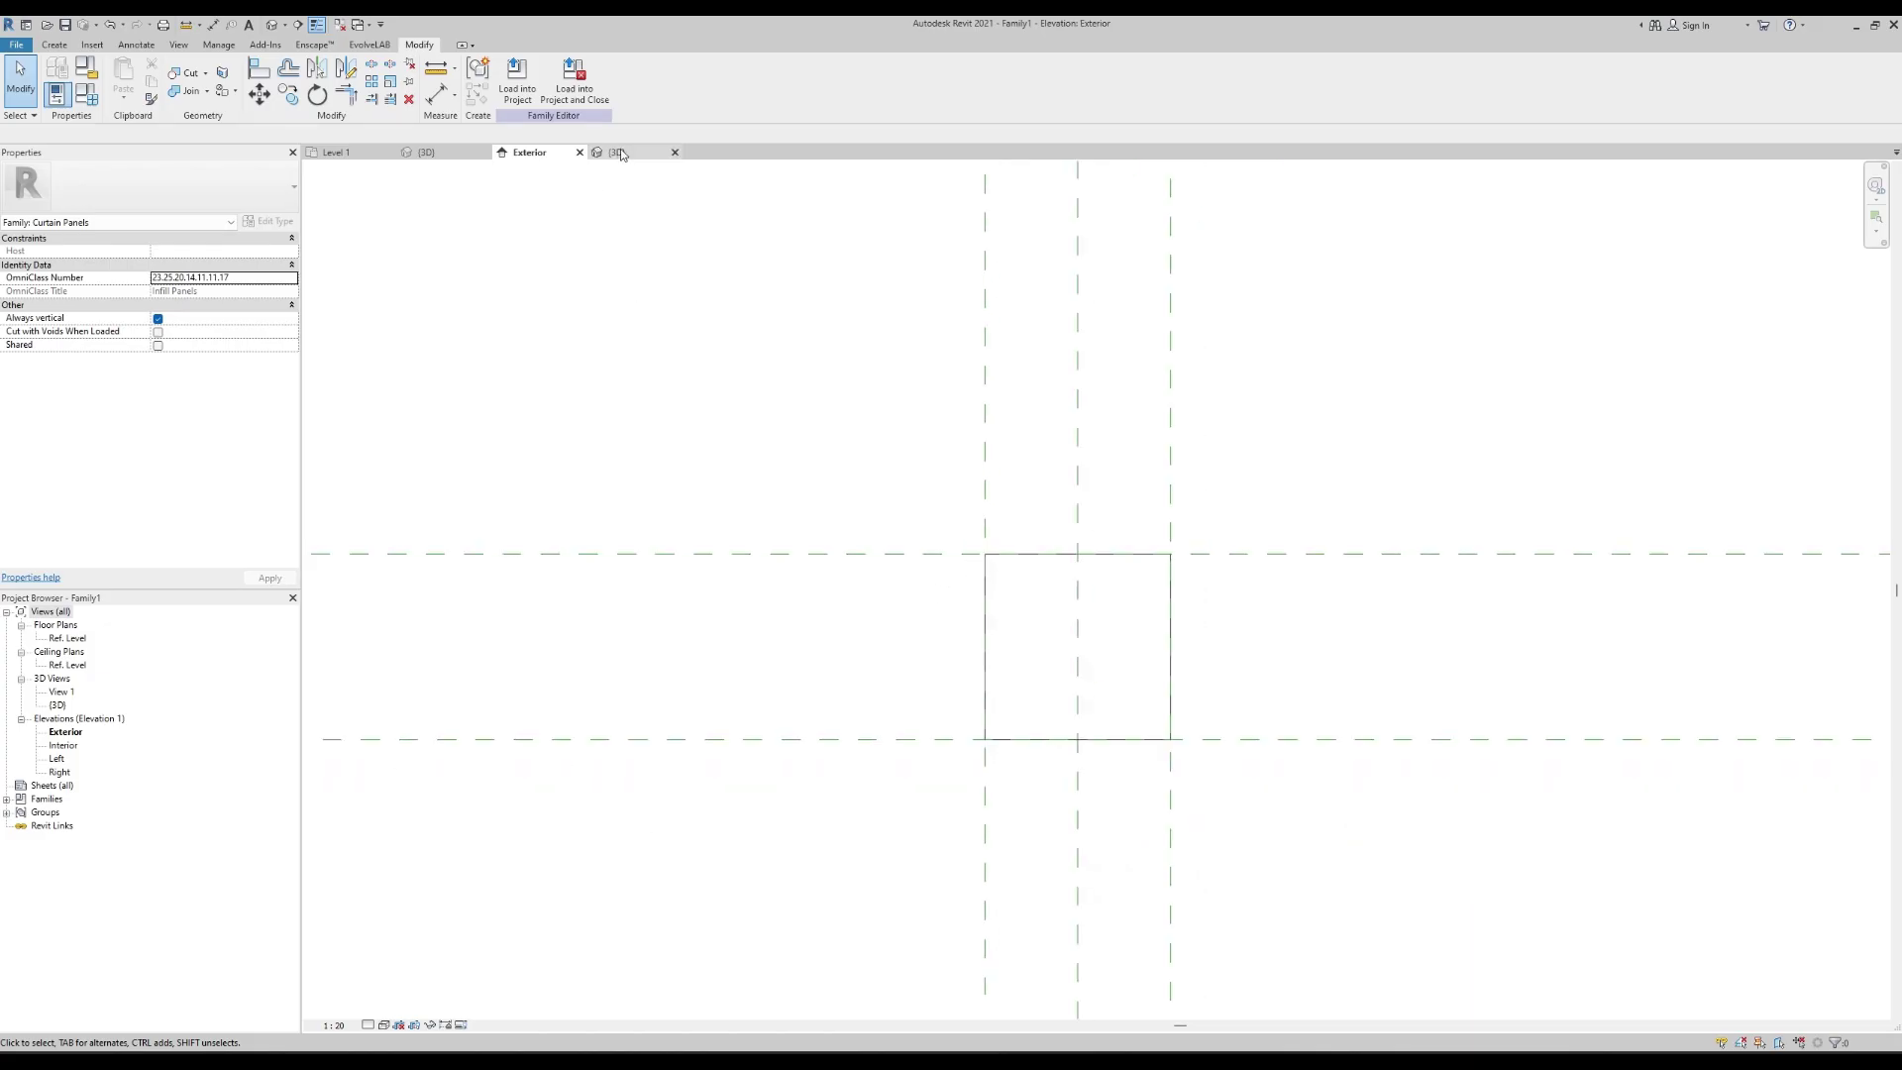
left_click(612, 152)
scroll(1219, 515, "down", 2)
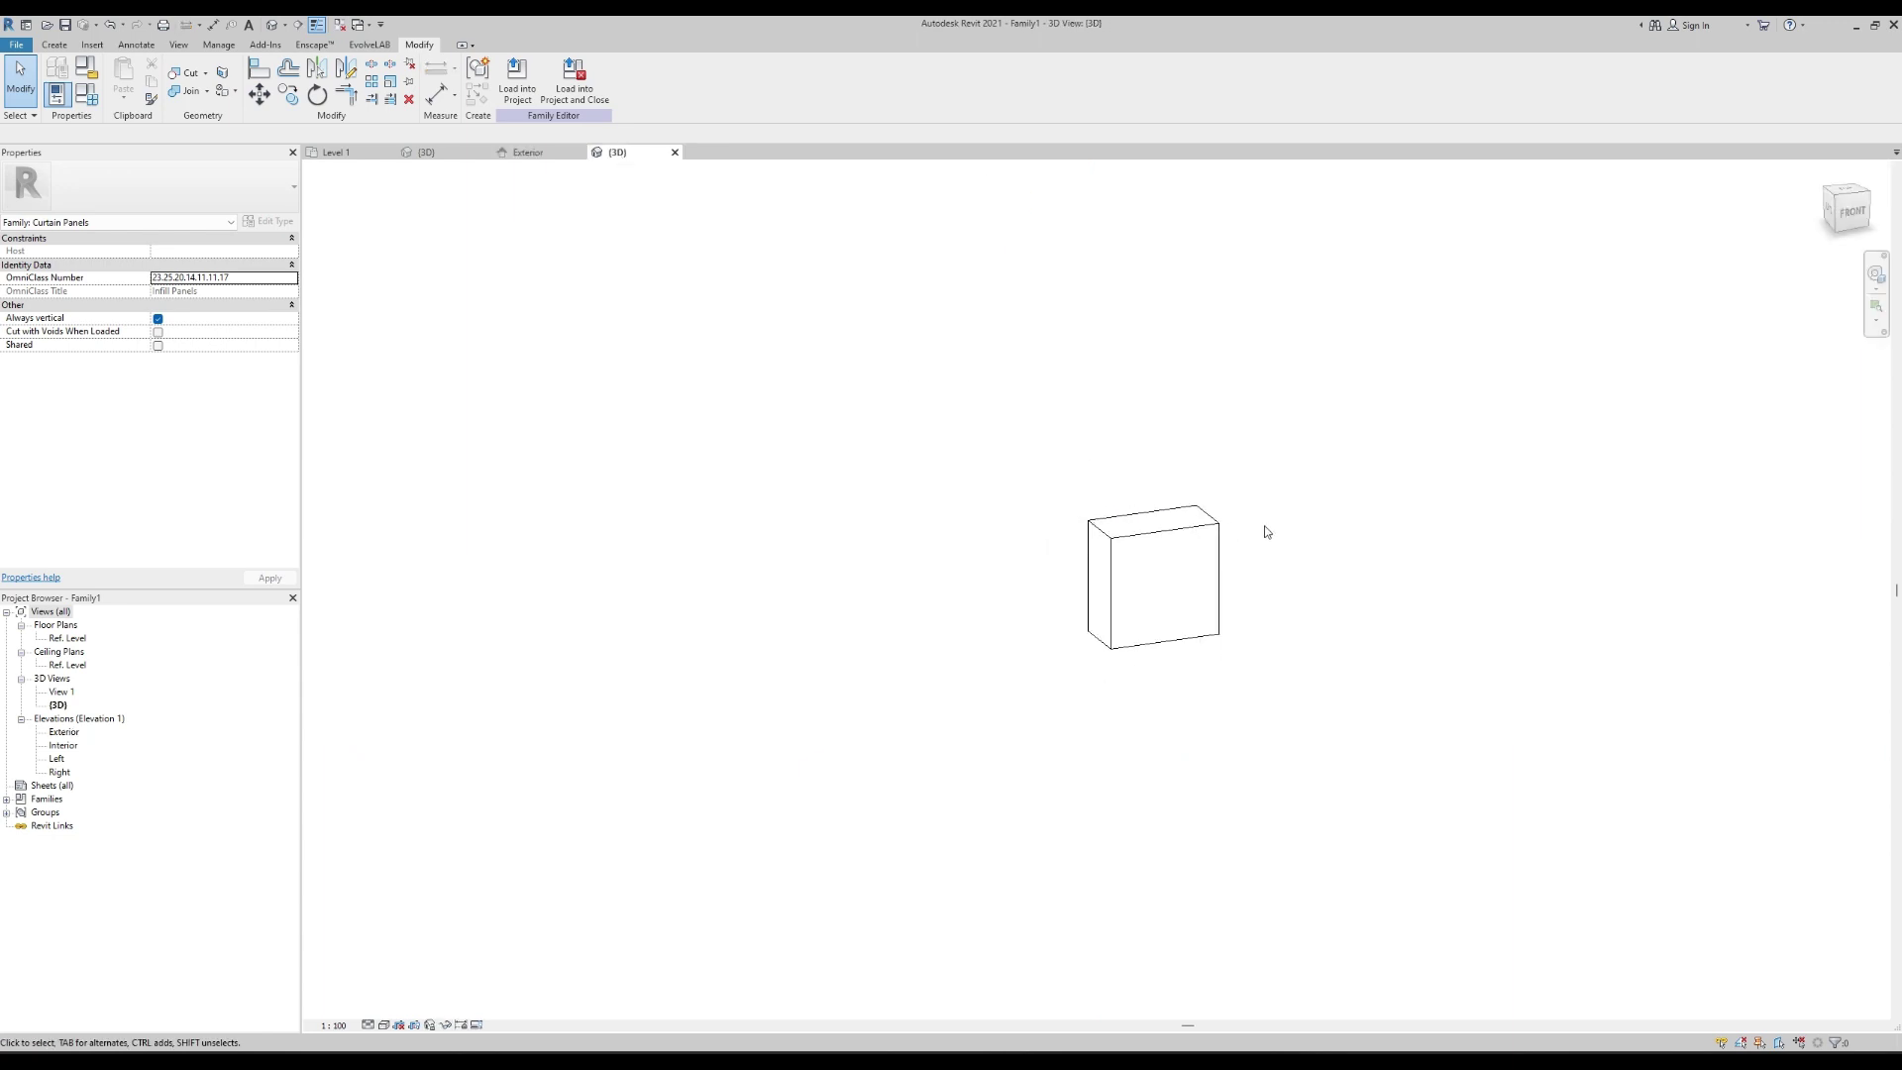
middle_click_drag(1278, 556, 1190, 562, "shift")
key("alt")
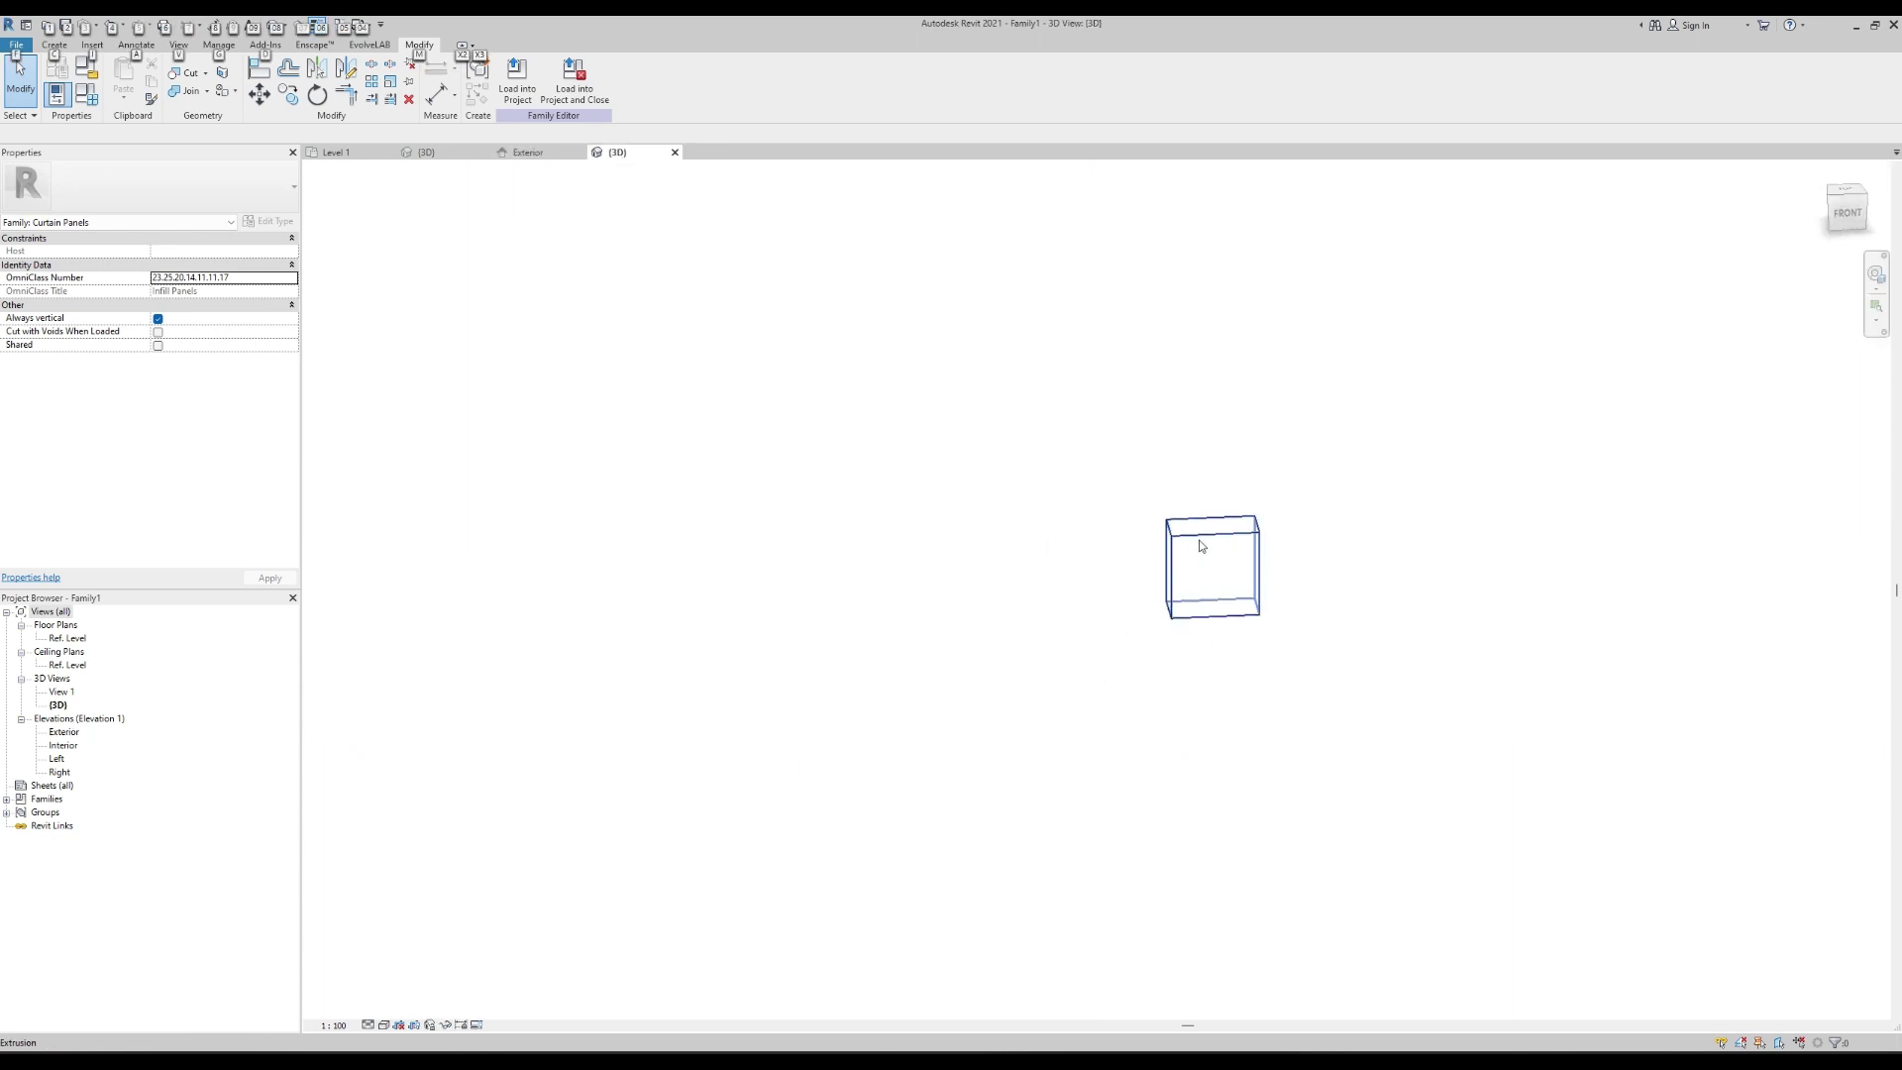
scroll(1201, 545, "up", 4)
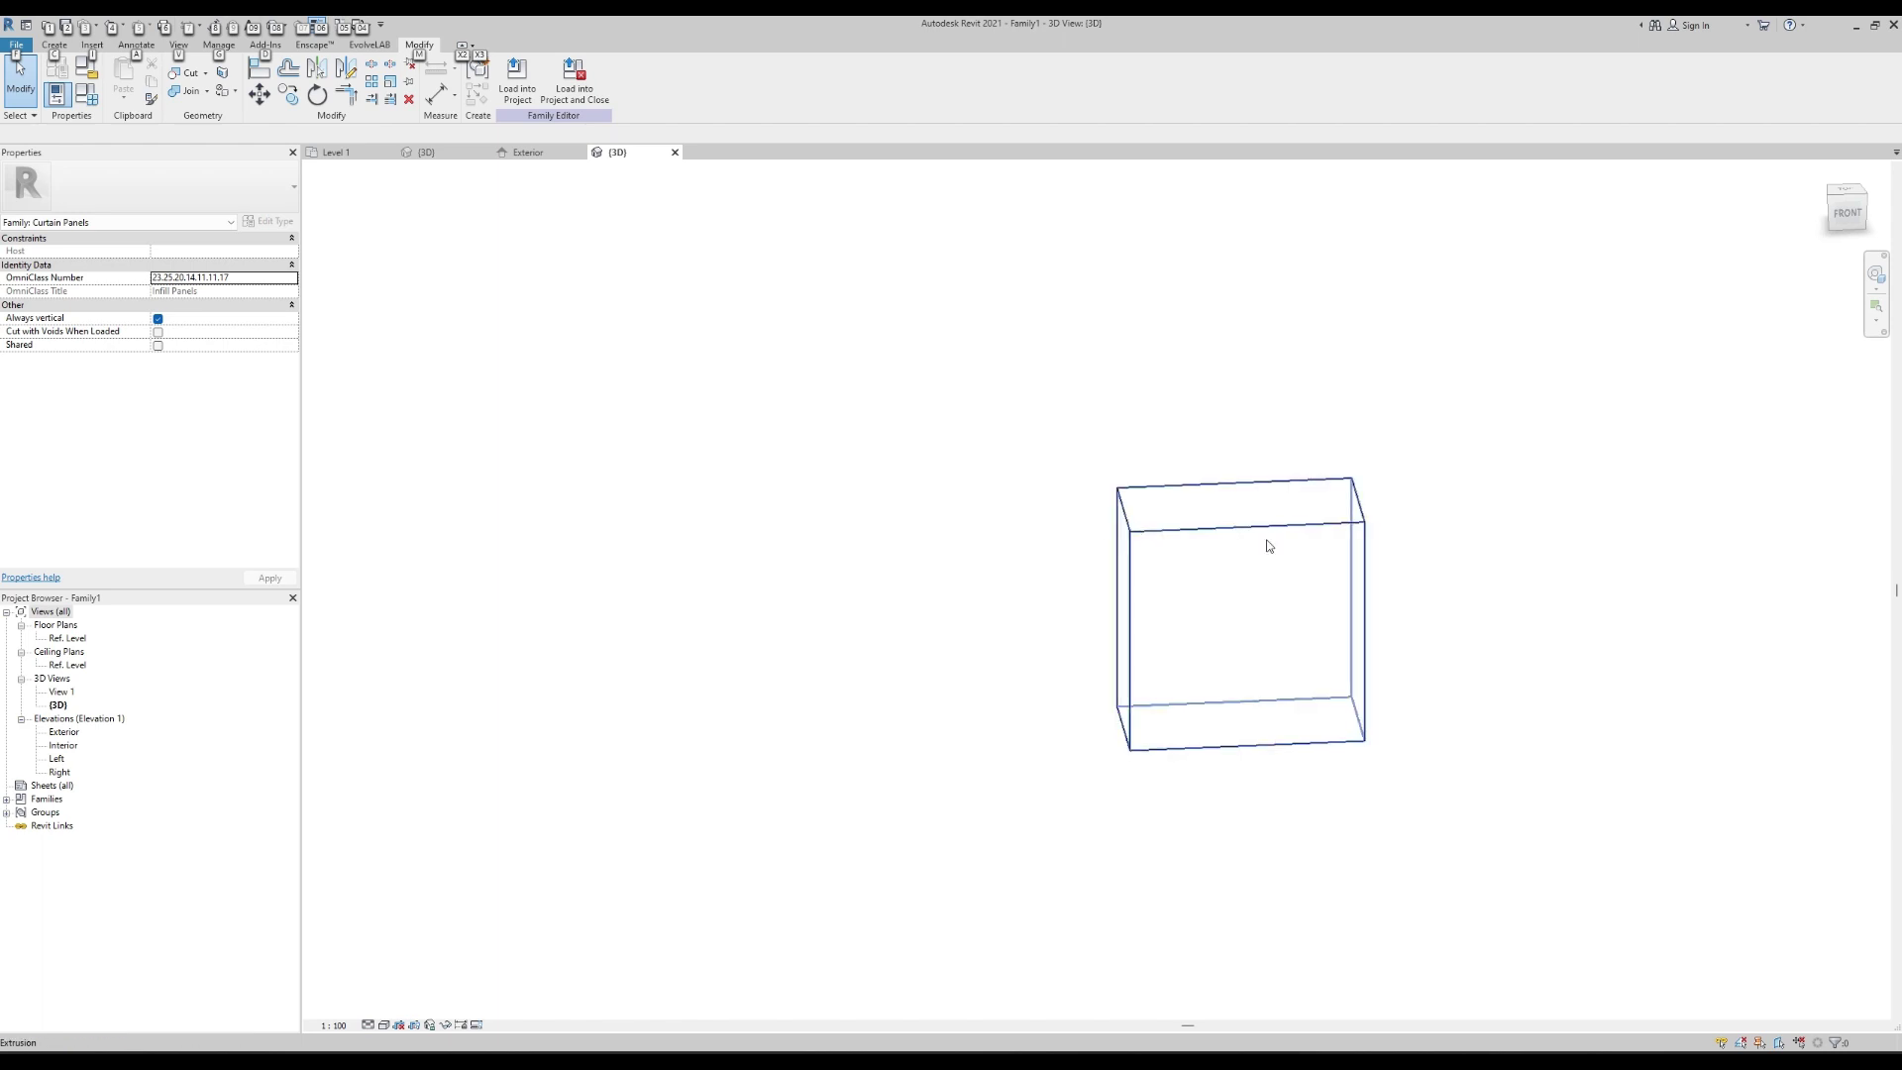
scroll(1381, 563, "down", 3)
middle_click_drag(1381, 567, 1027, 412, "shift")
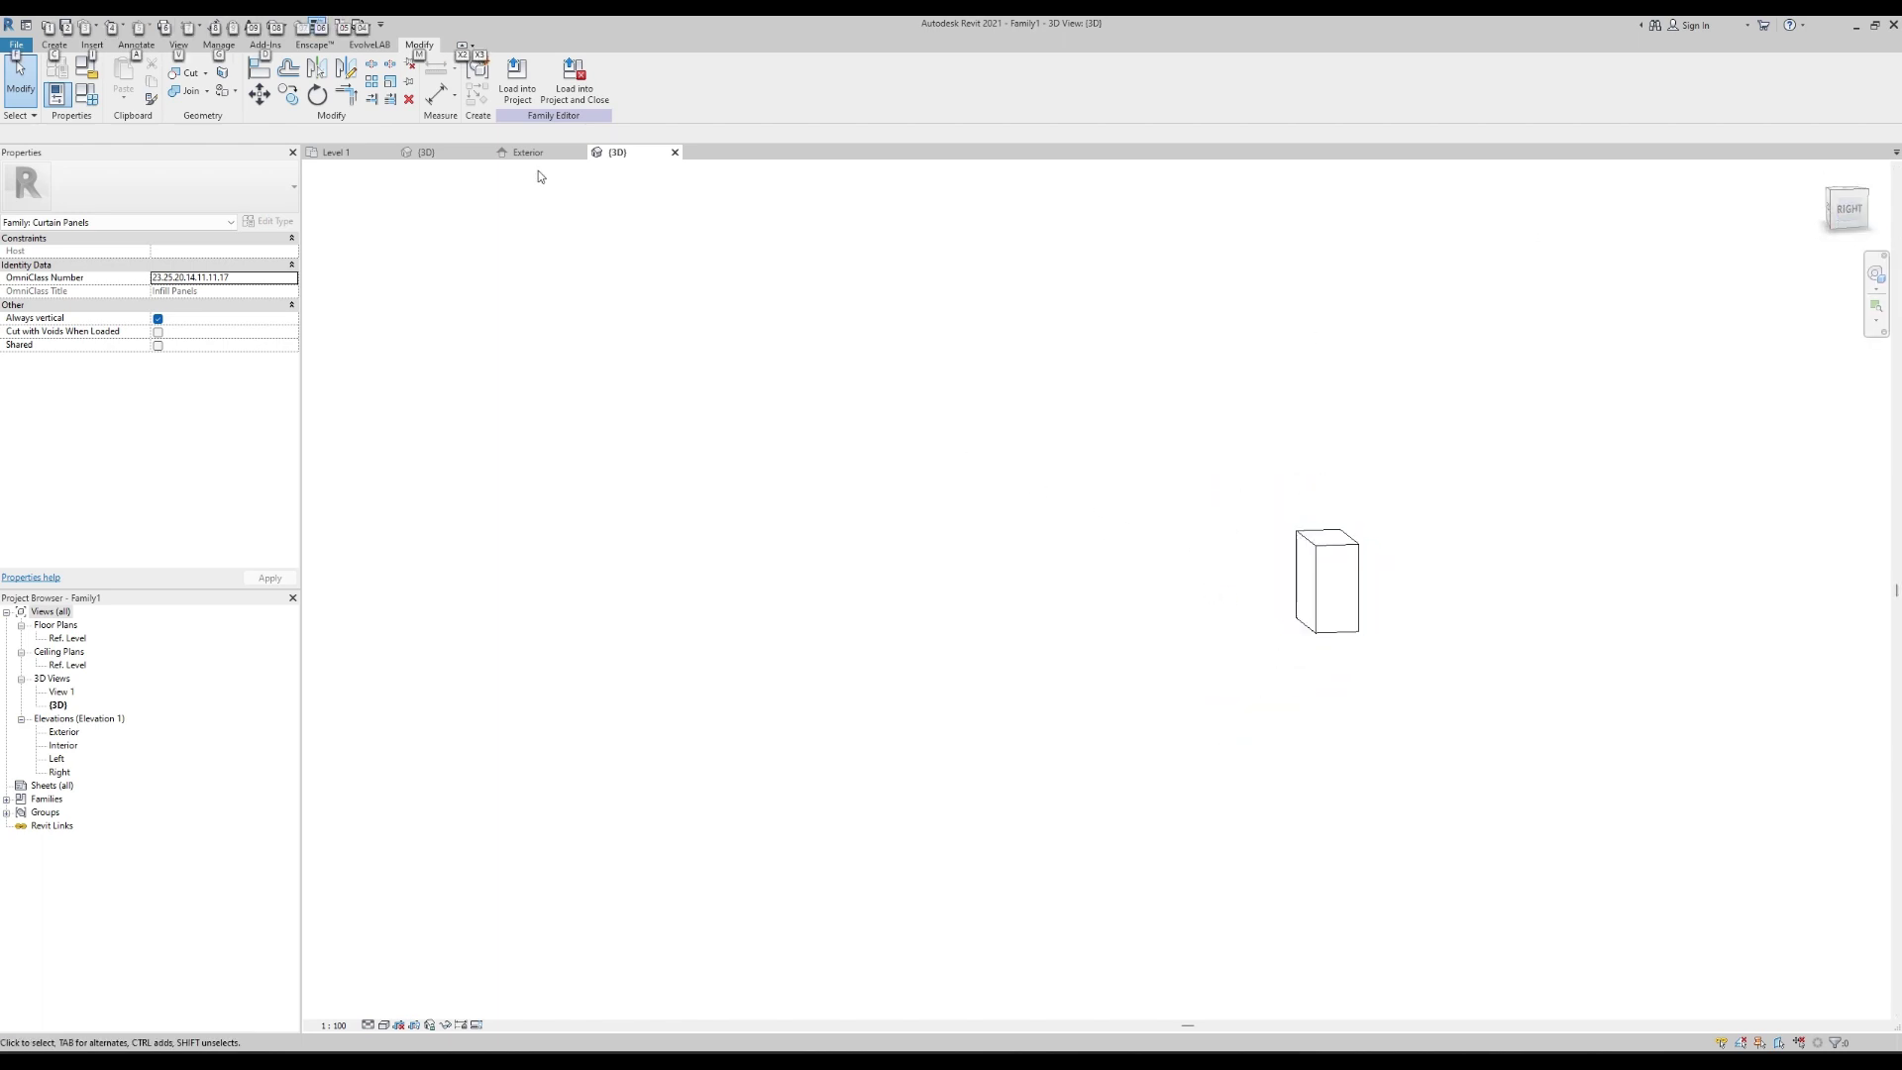
Start a sweep and pick the top edge and both vertical edges of the block's square front face as its path.
left_click(54, 45)
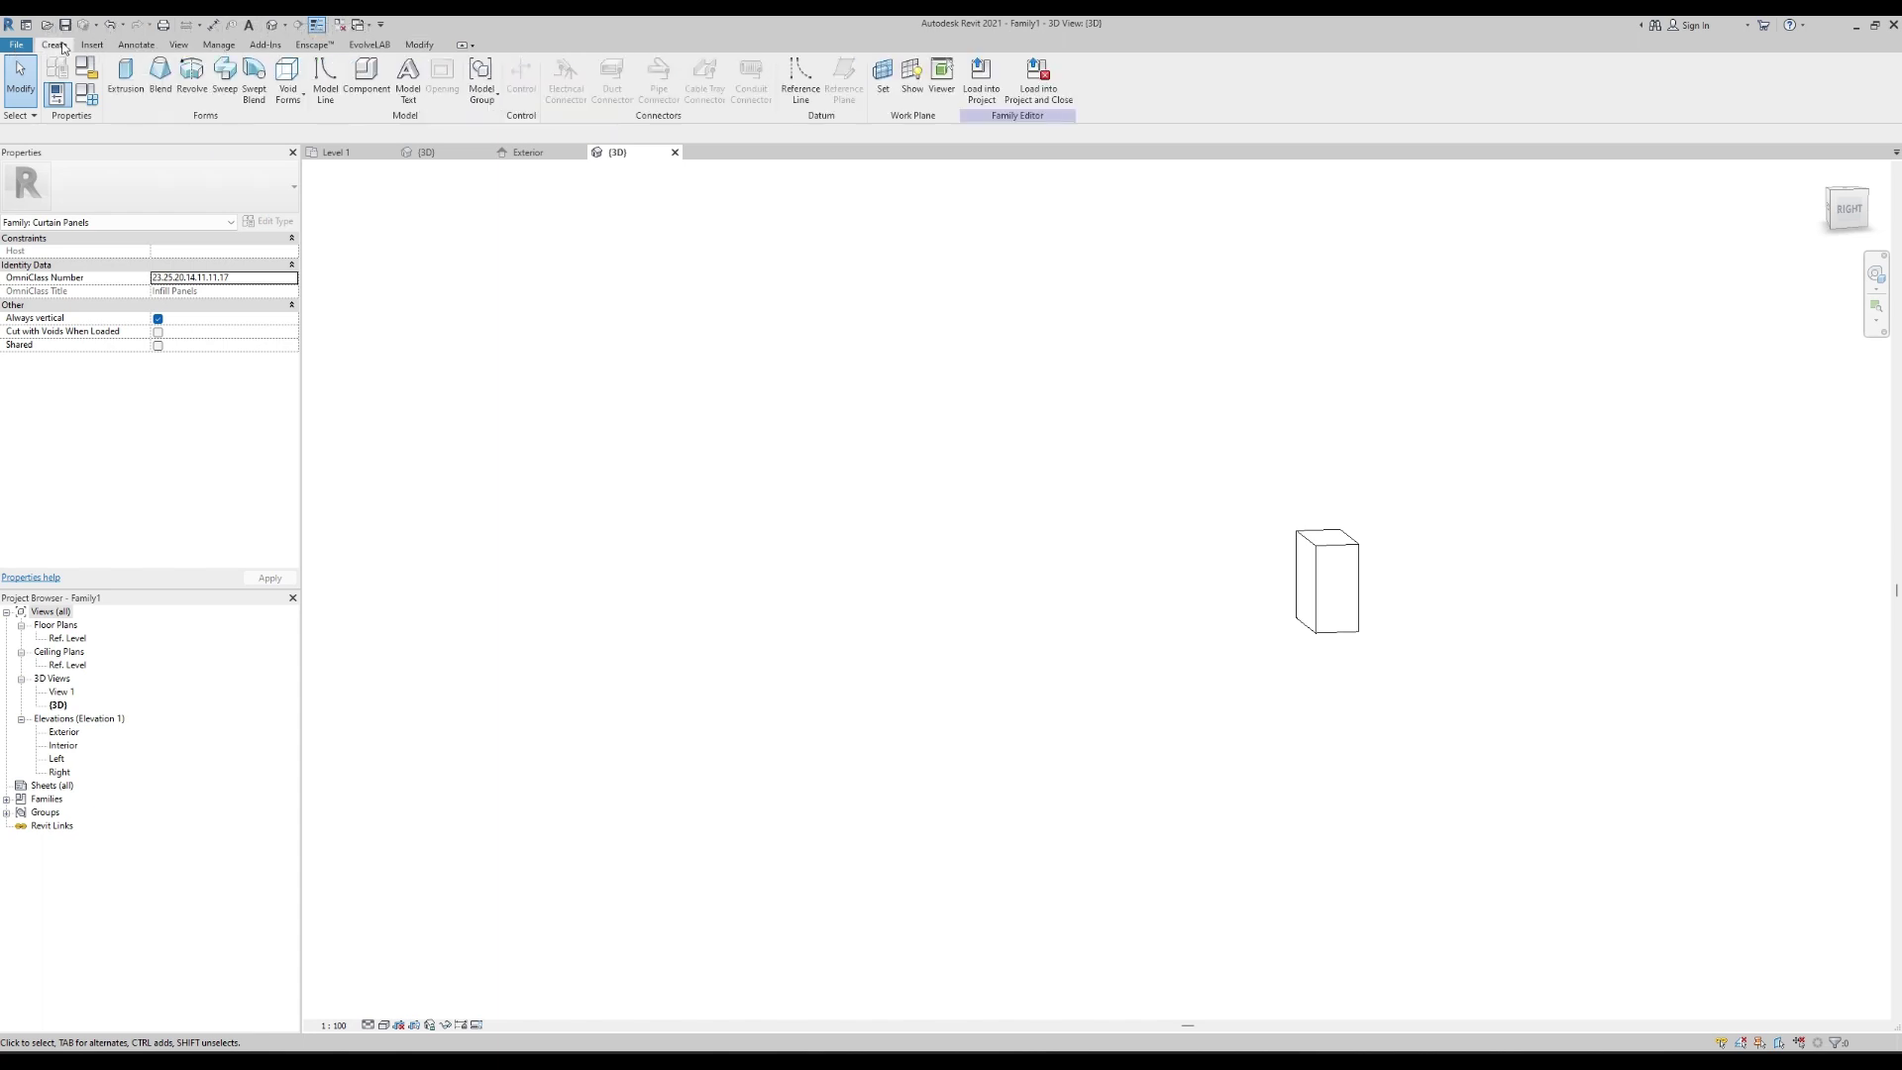
left_click(222, 90)
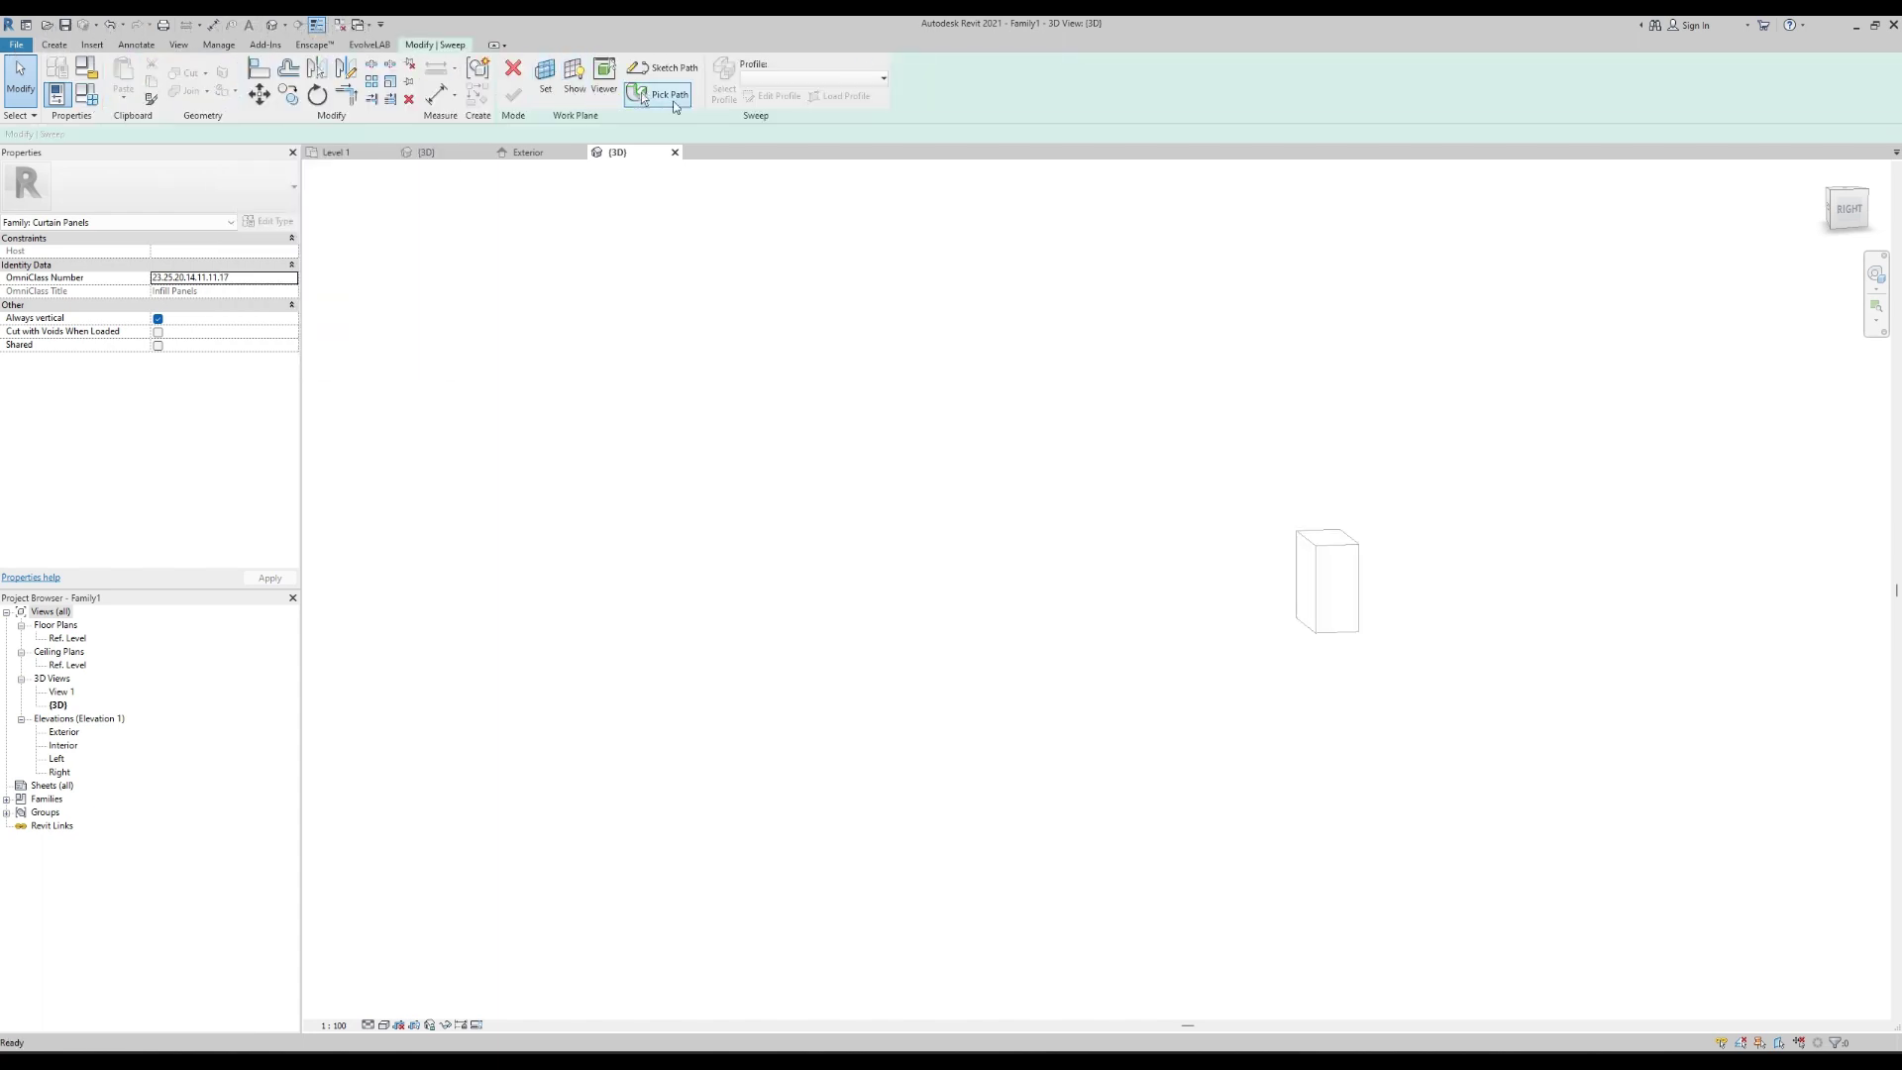
left_click(663, 97)
scroll(1328, 570, "up", 3)
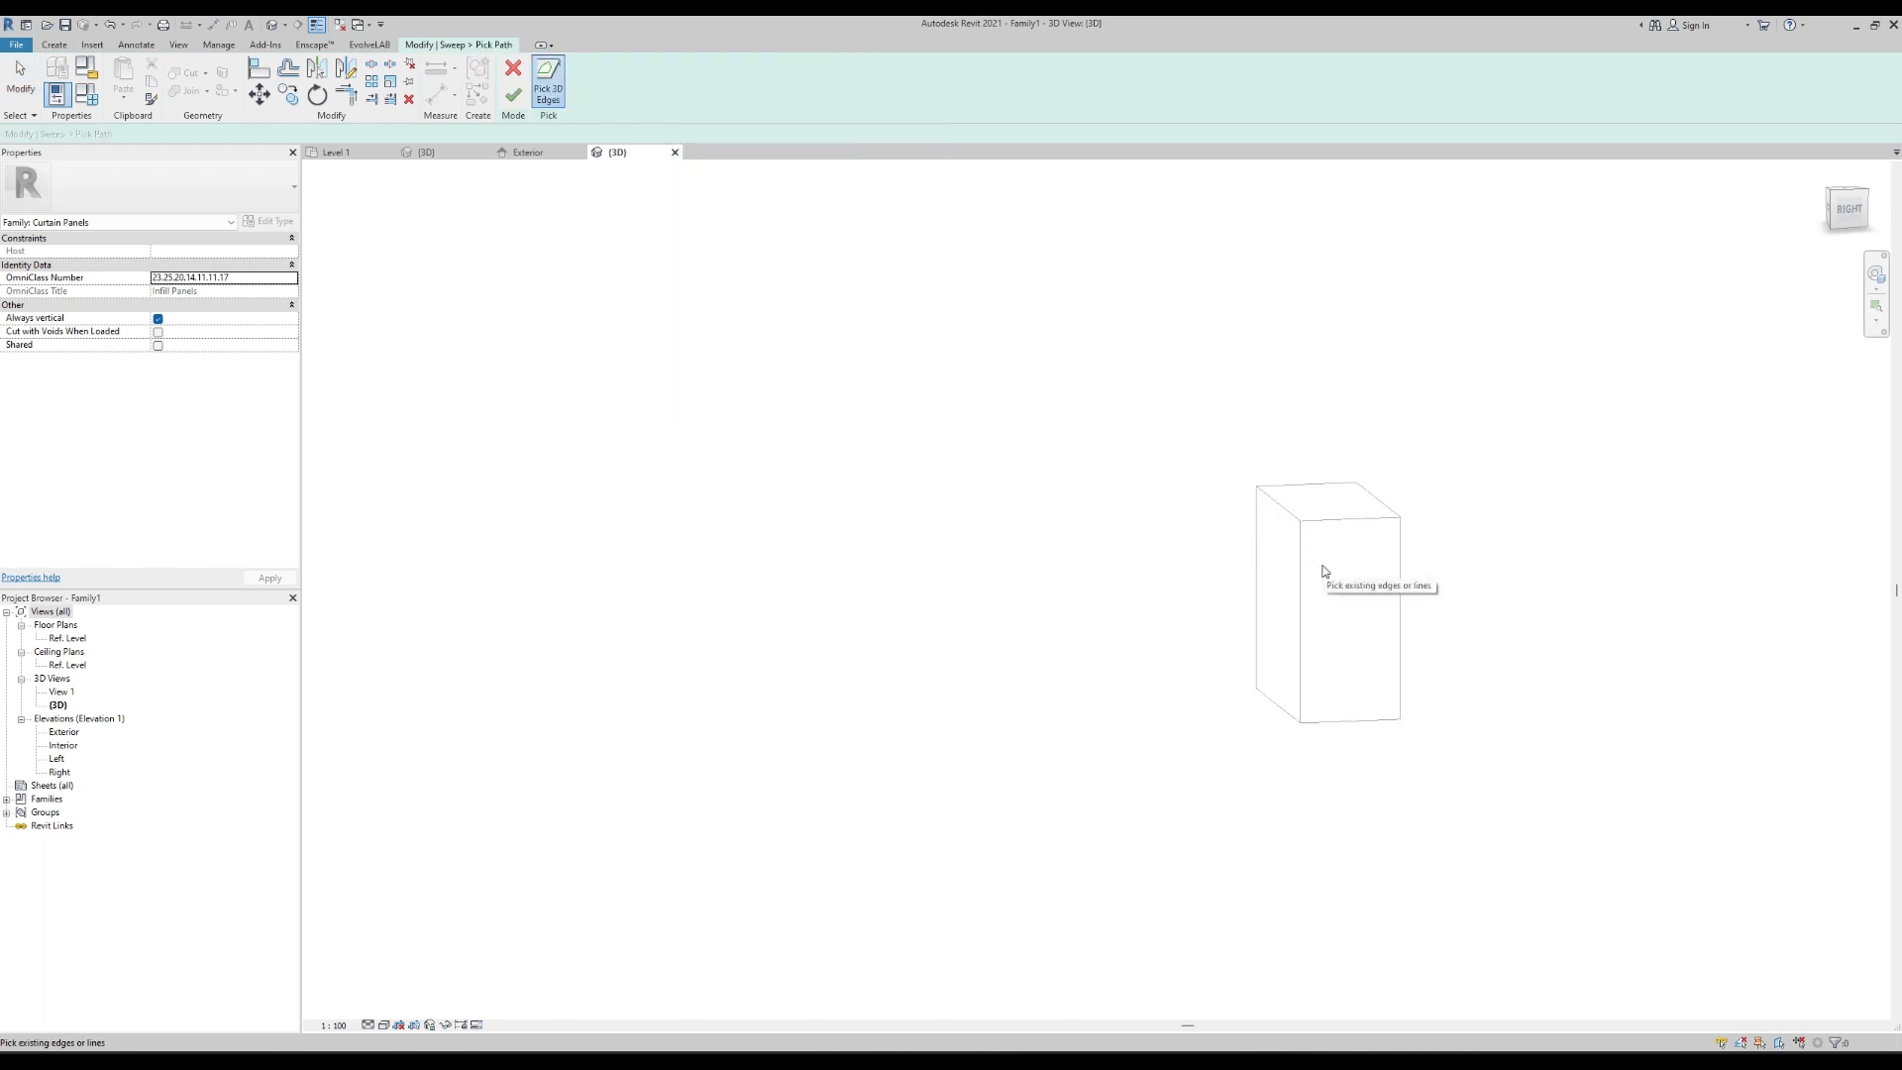
scroll(1323, 570, "up", 2)
left_click(1277, 497)
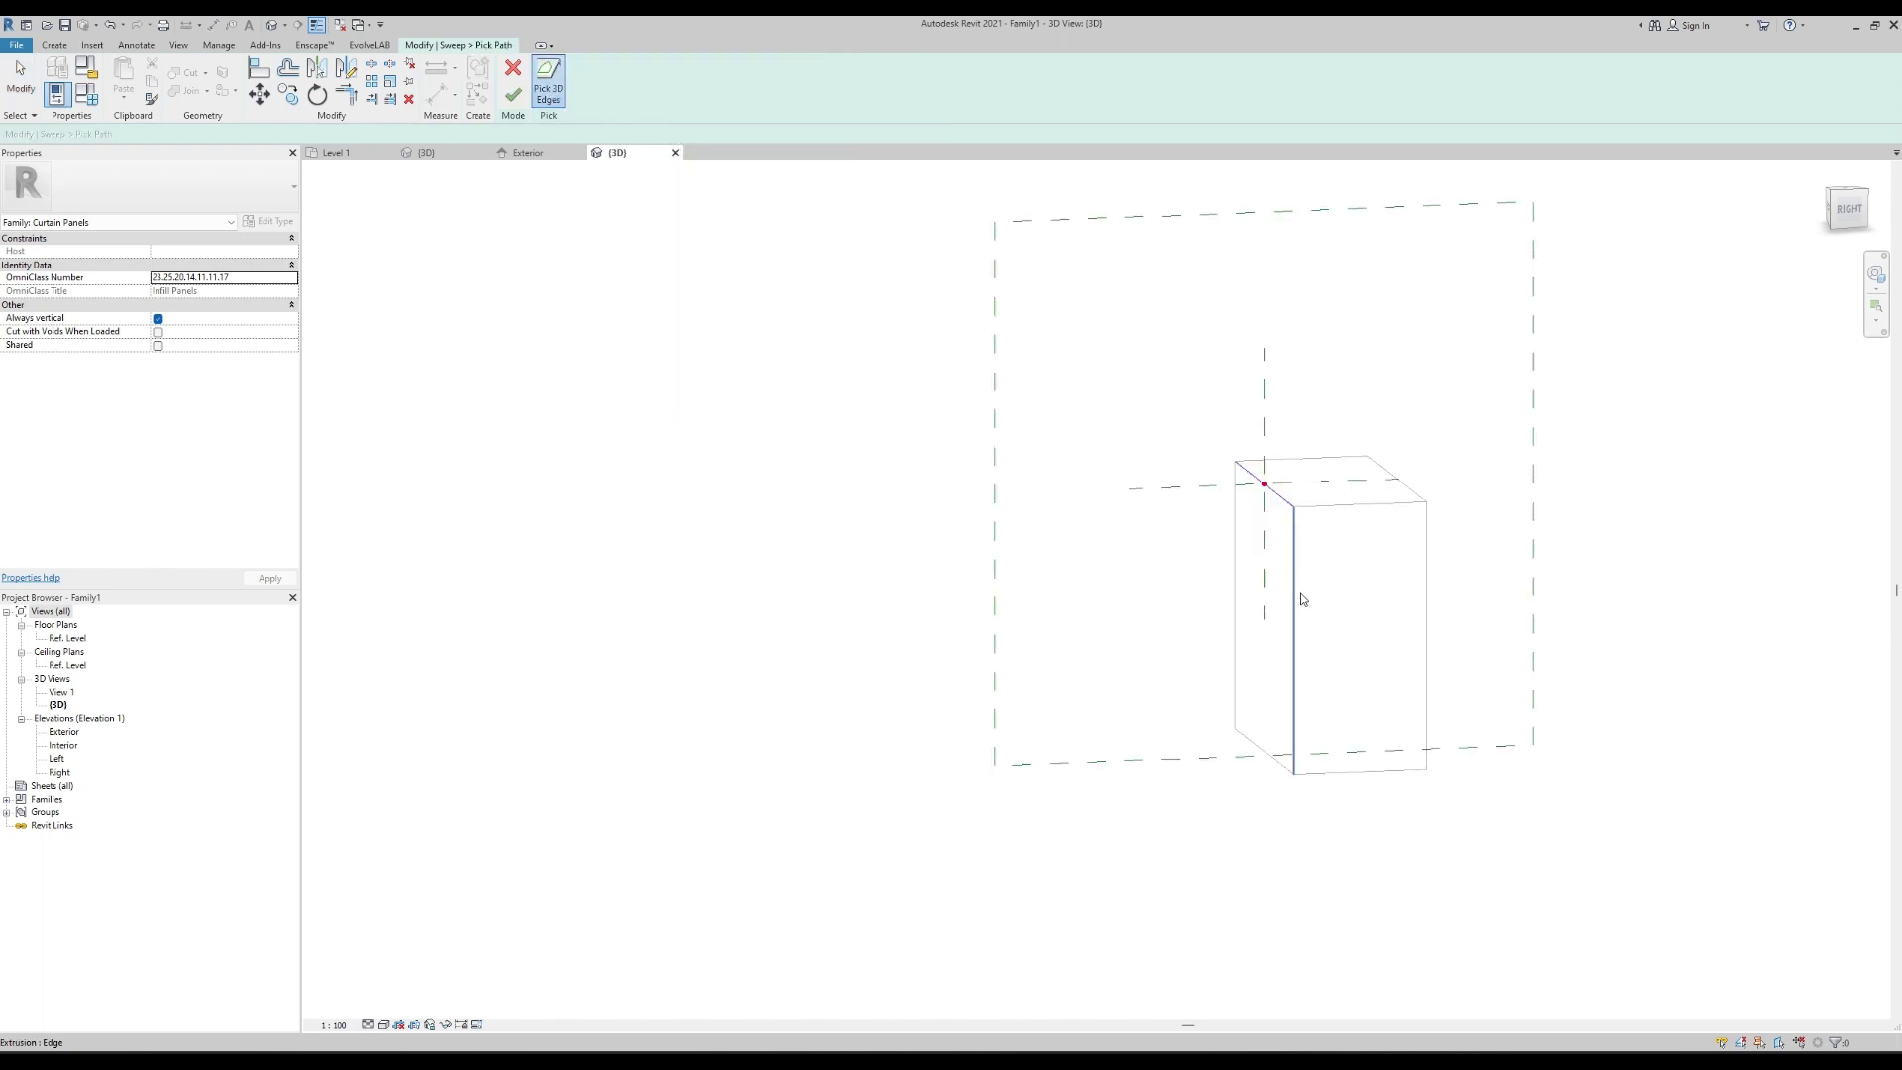
left_click(1294, 606)
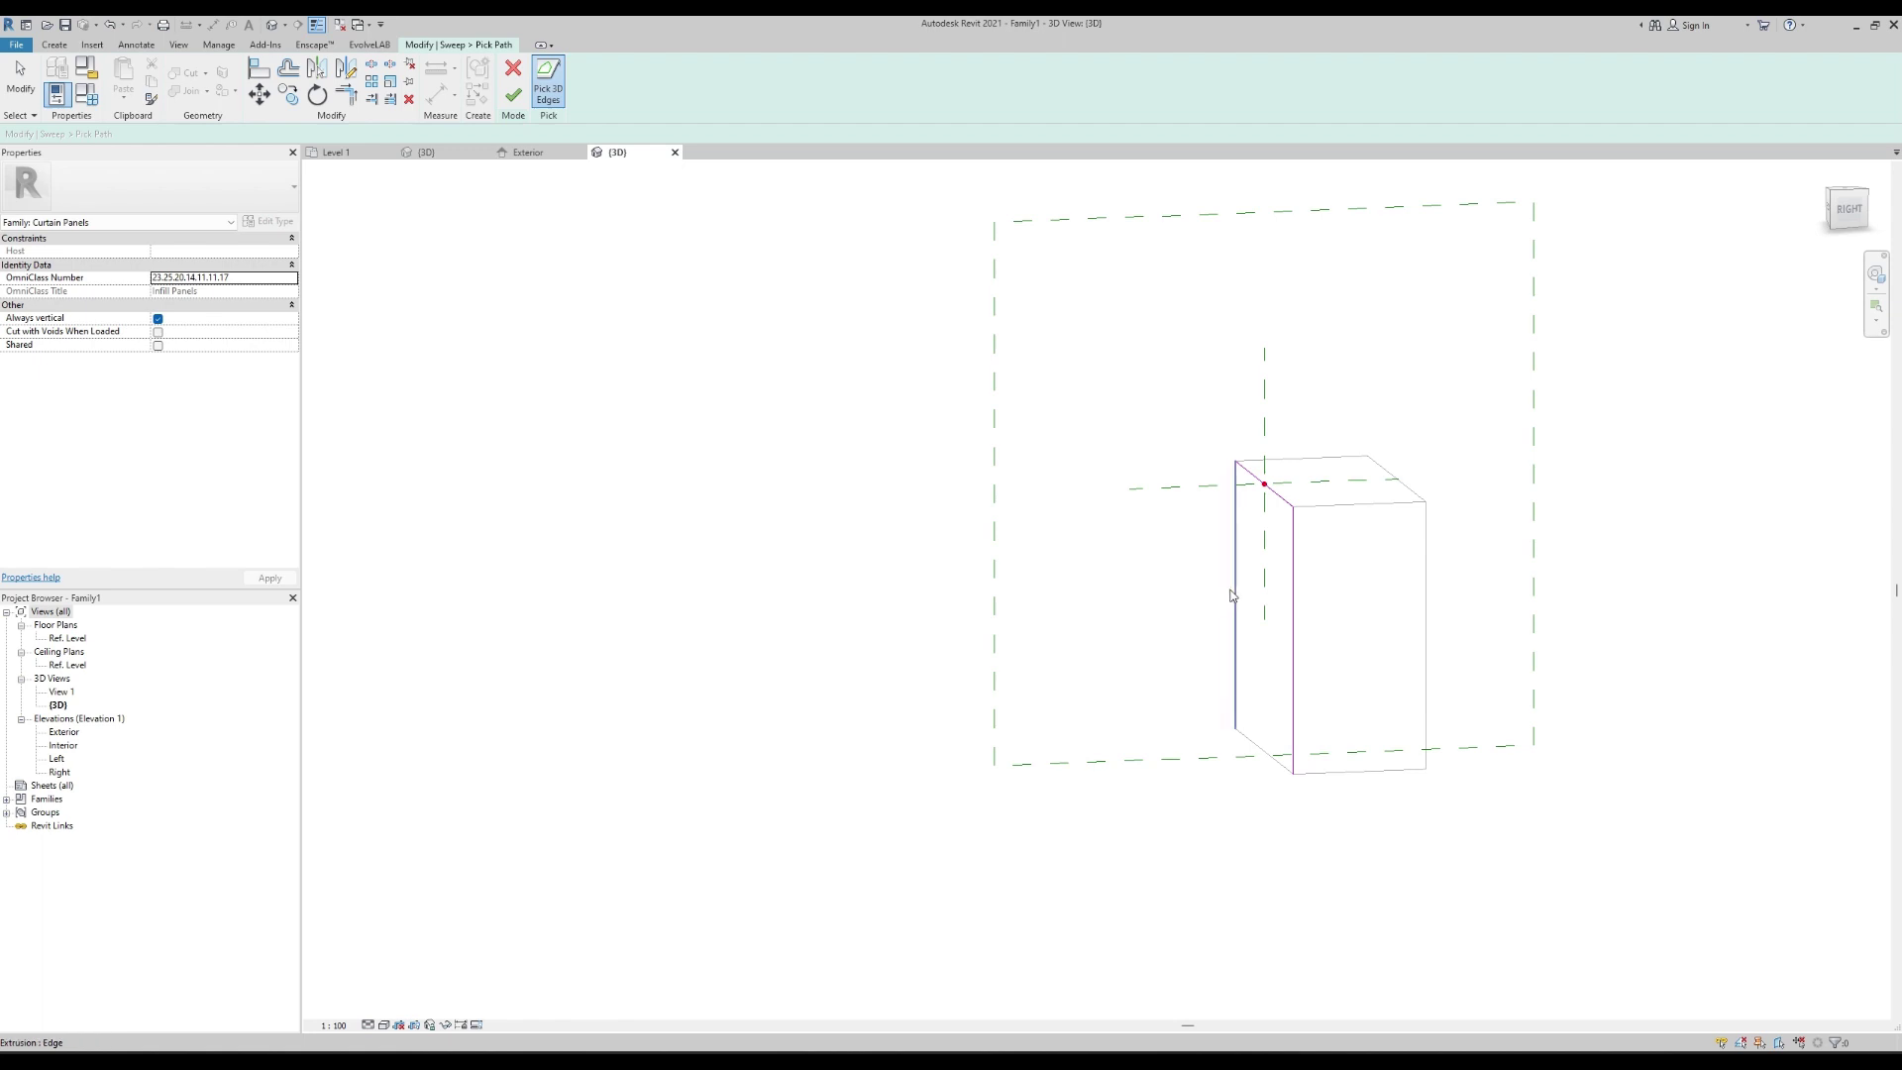
left_click(1236, 595)
left_click(513, 95)
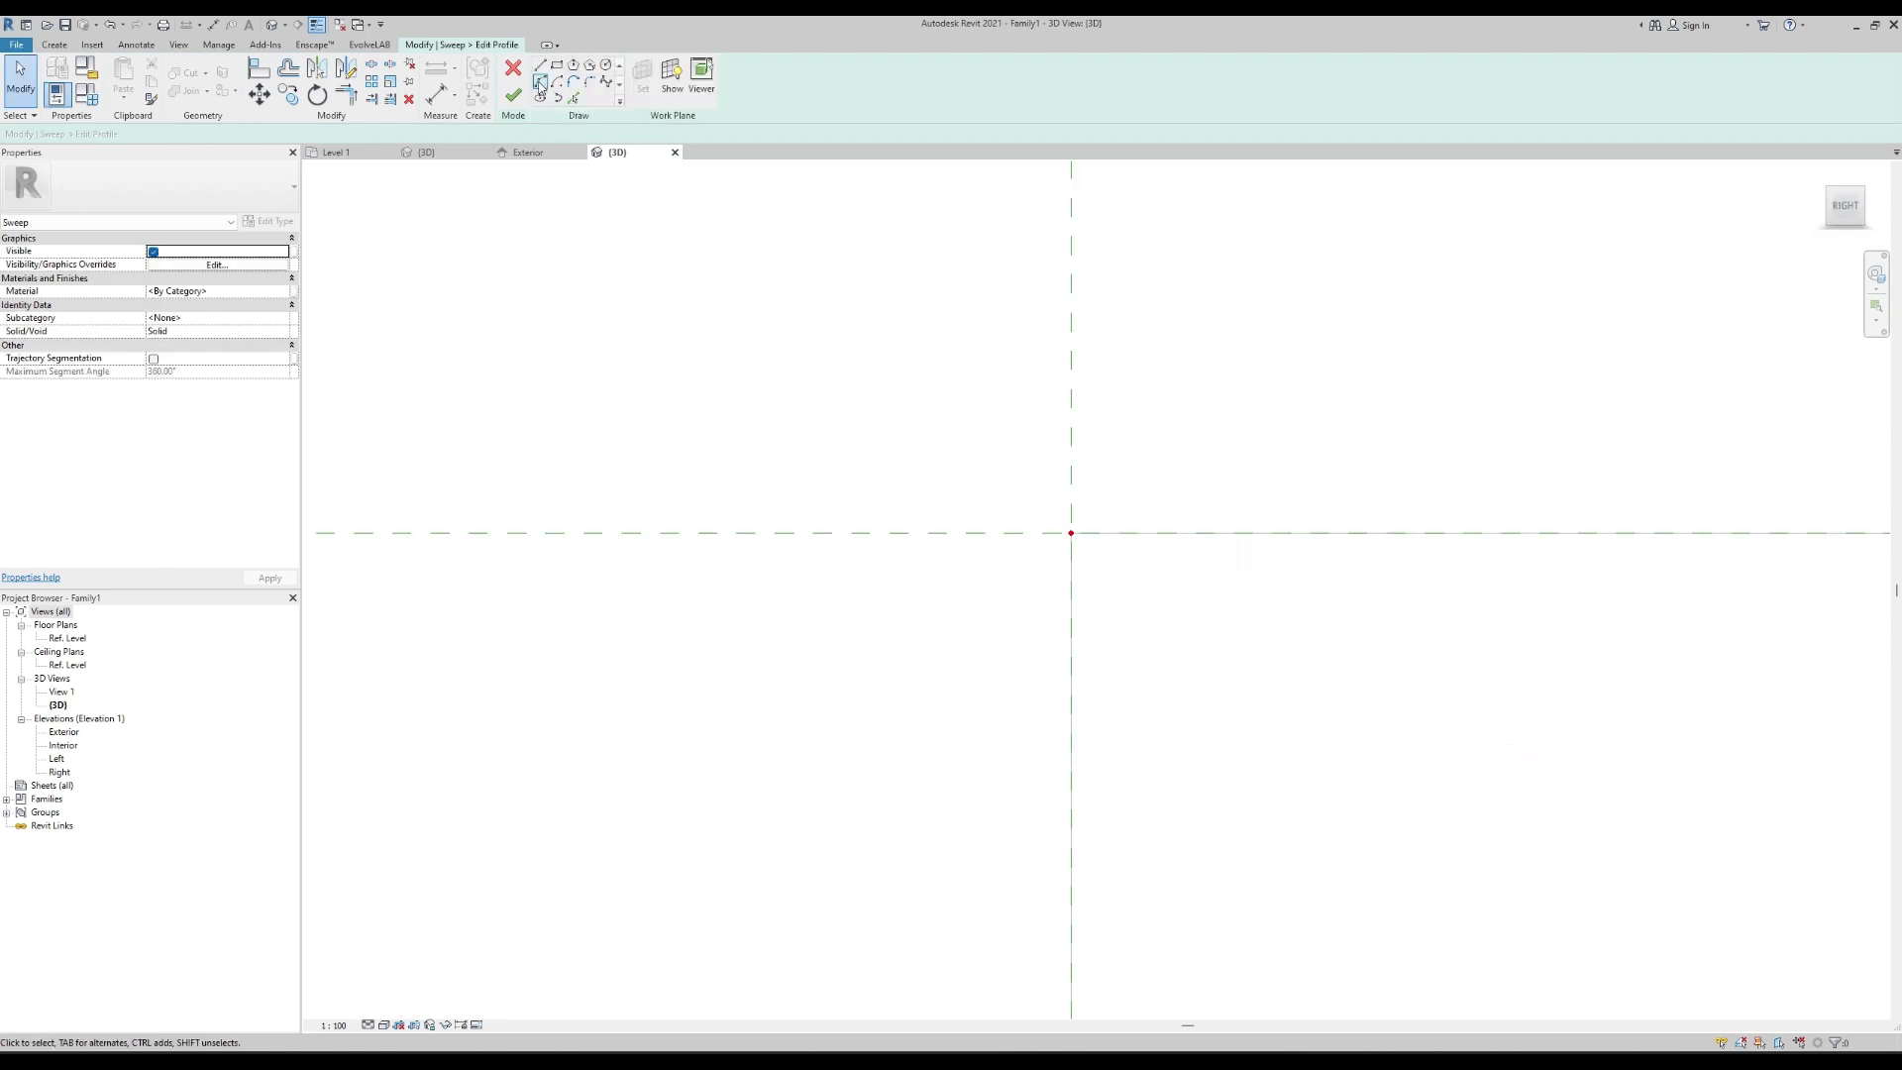
Sketch a 16 mm vertical guide line downward from the path point in the sweep profile.
left_click(540, 82)
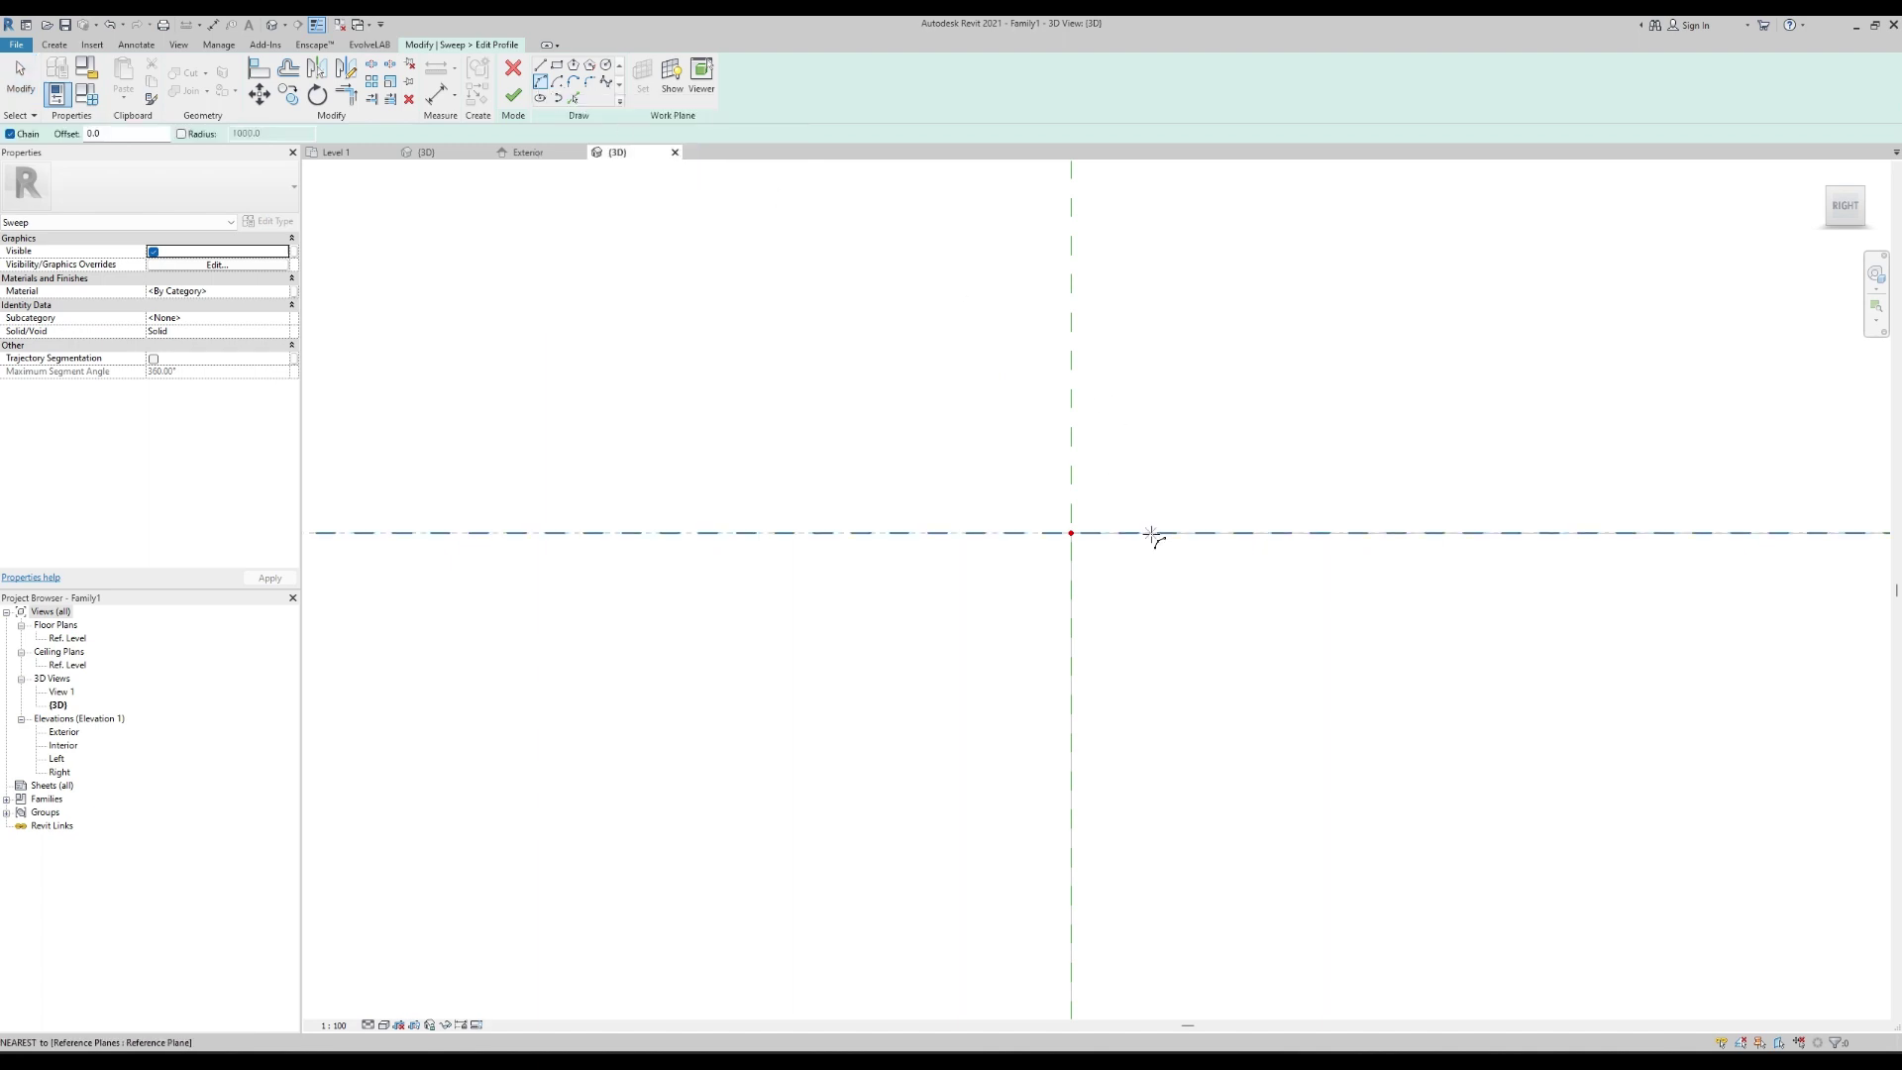
scroll(1073, 597, "up", 2)
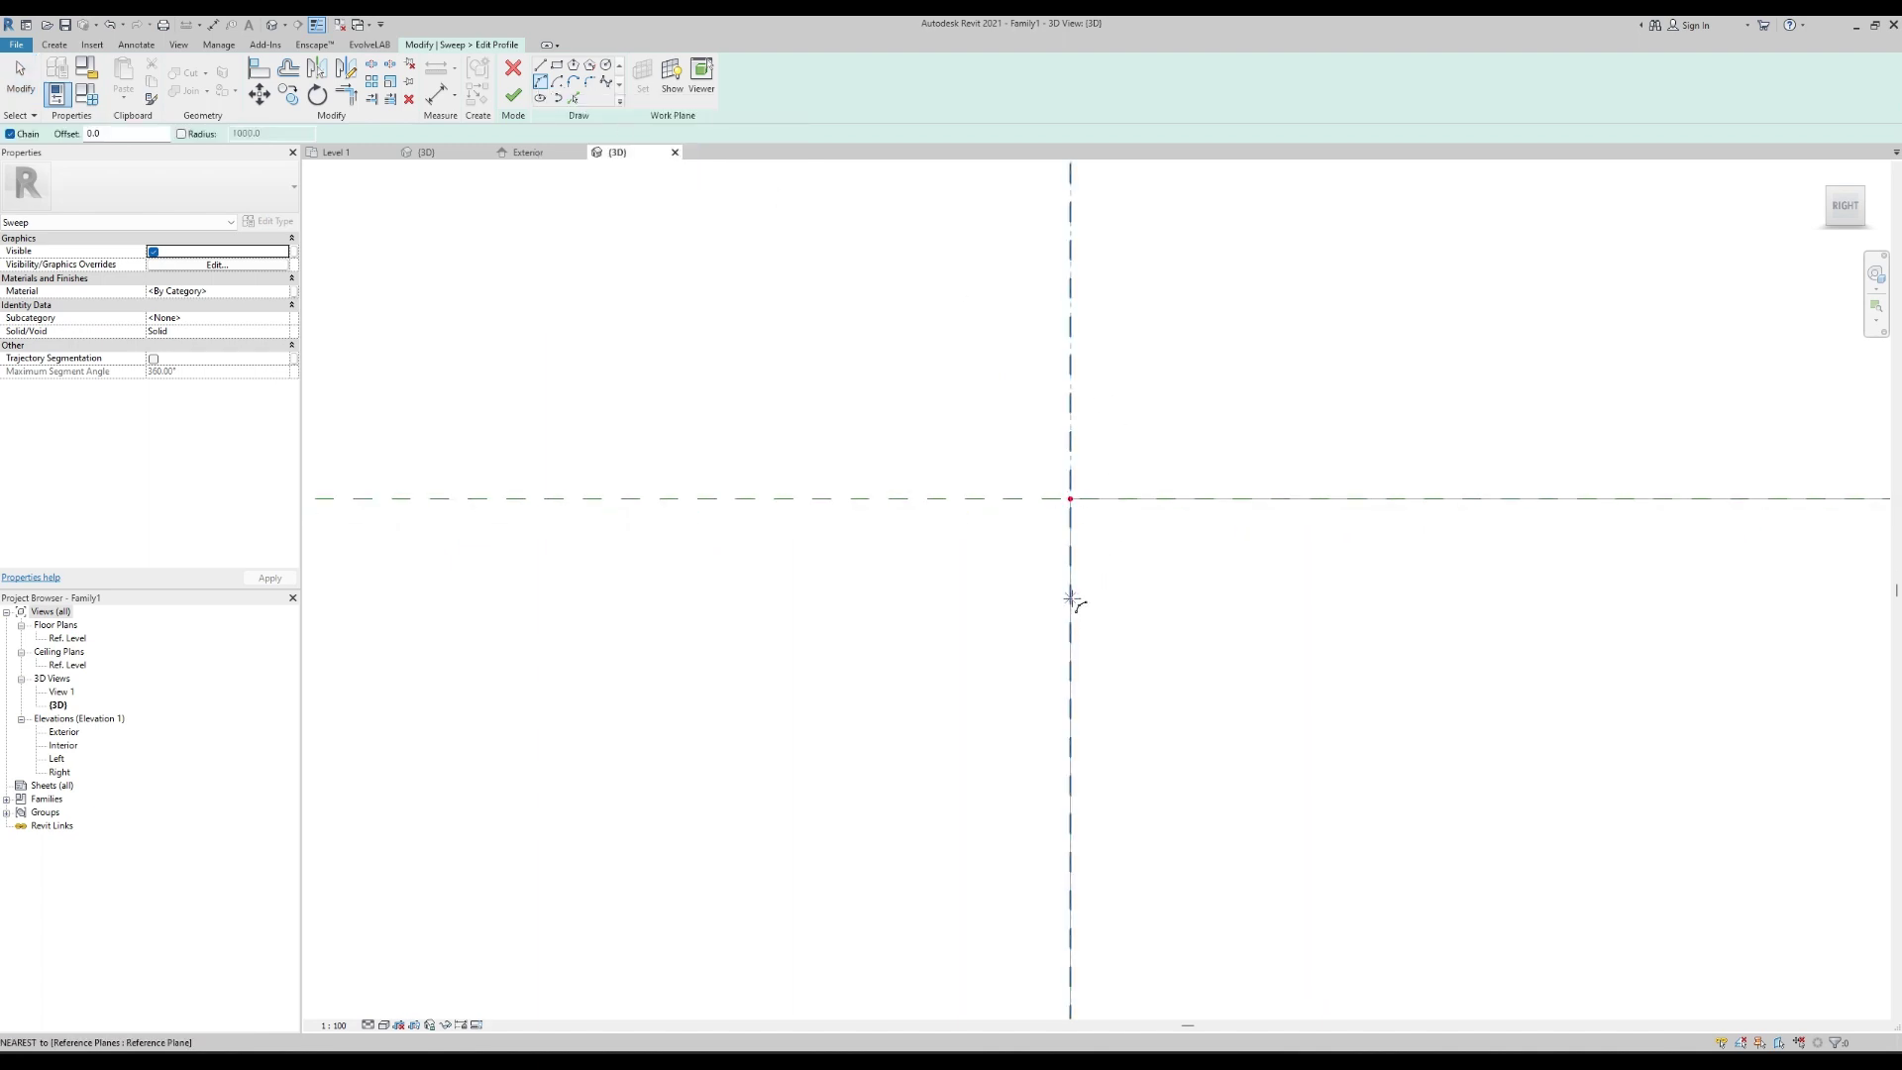
left_click(541, 67)
left_click(1070, 498)
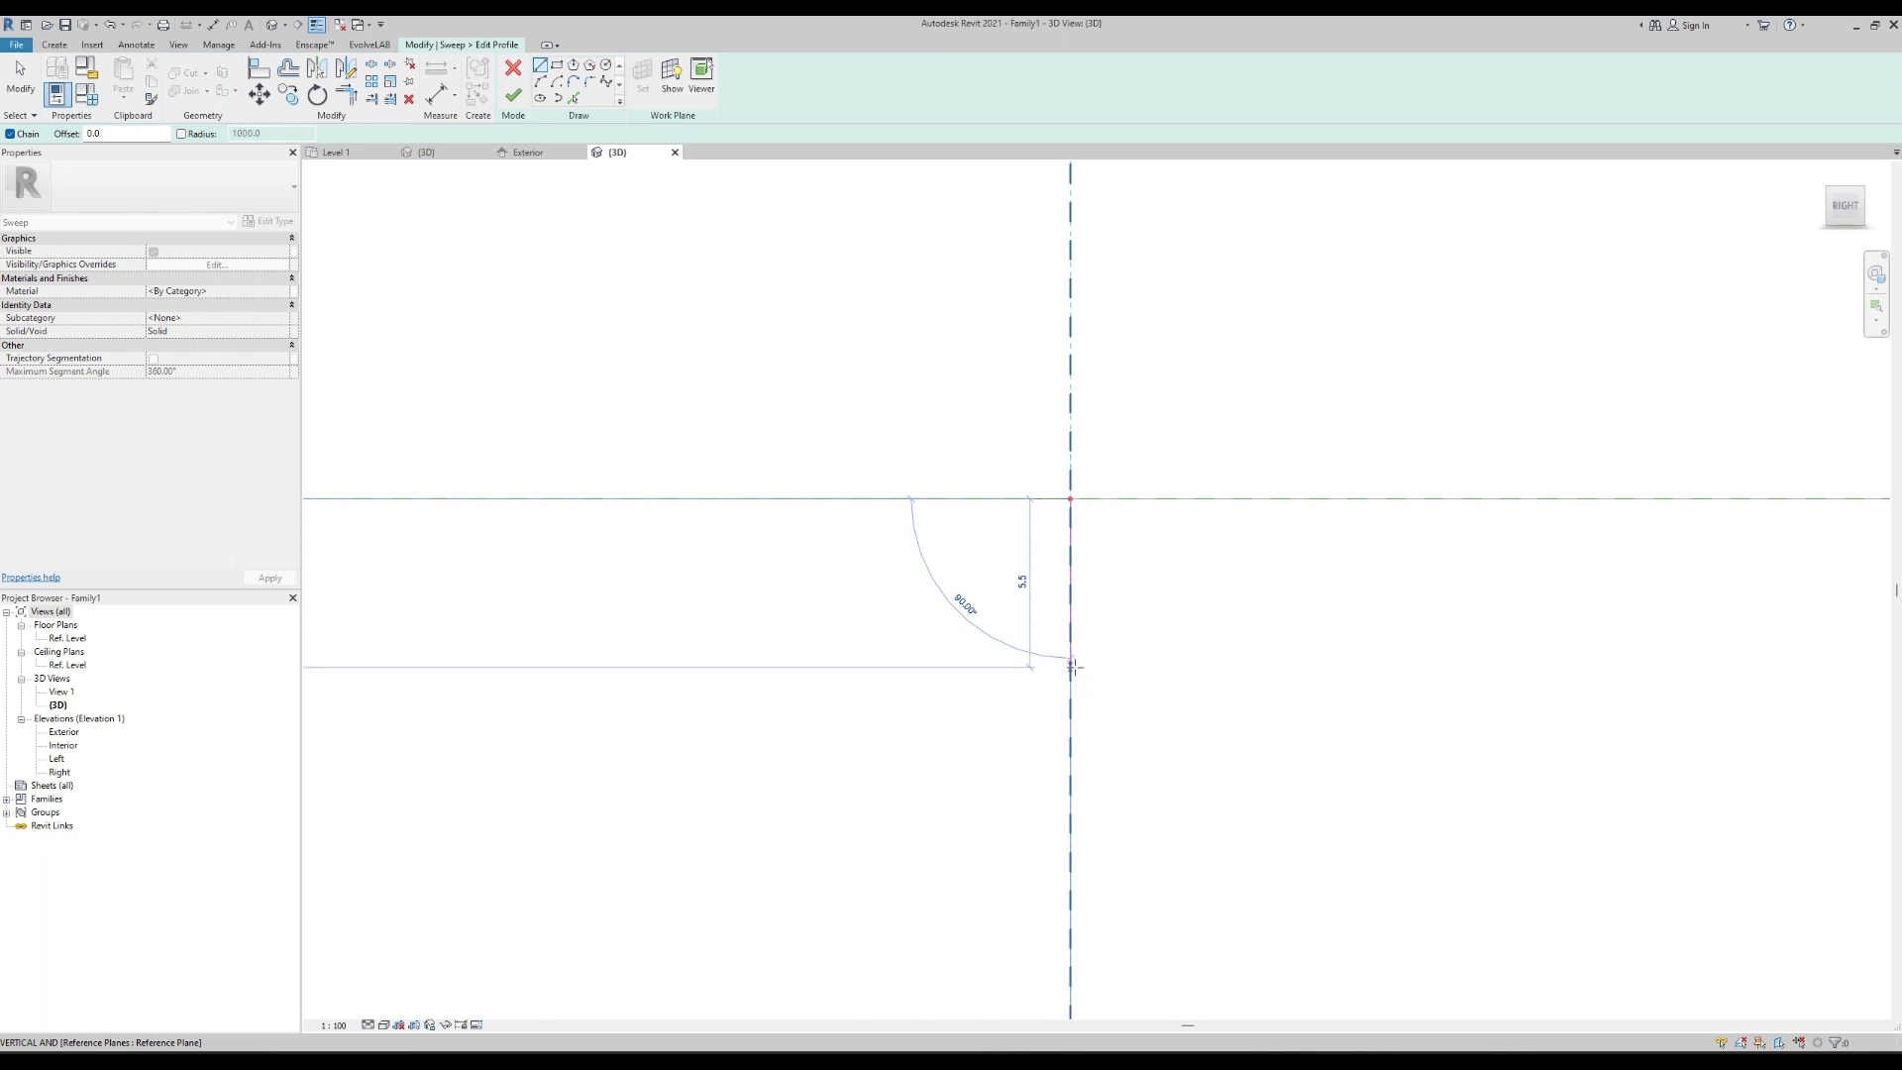
type("16")
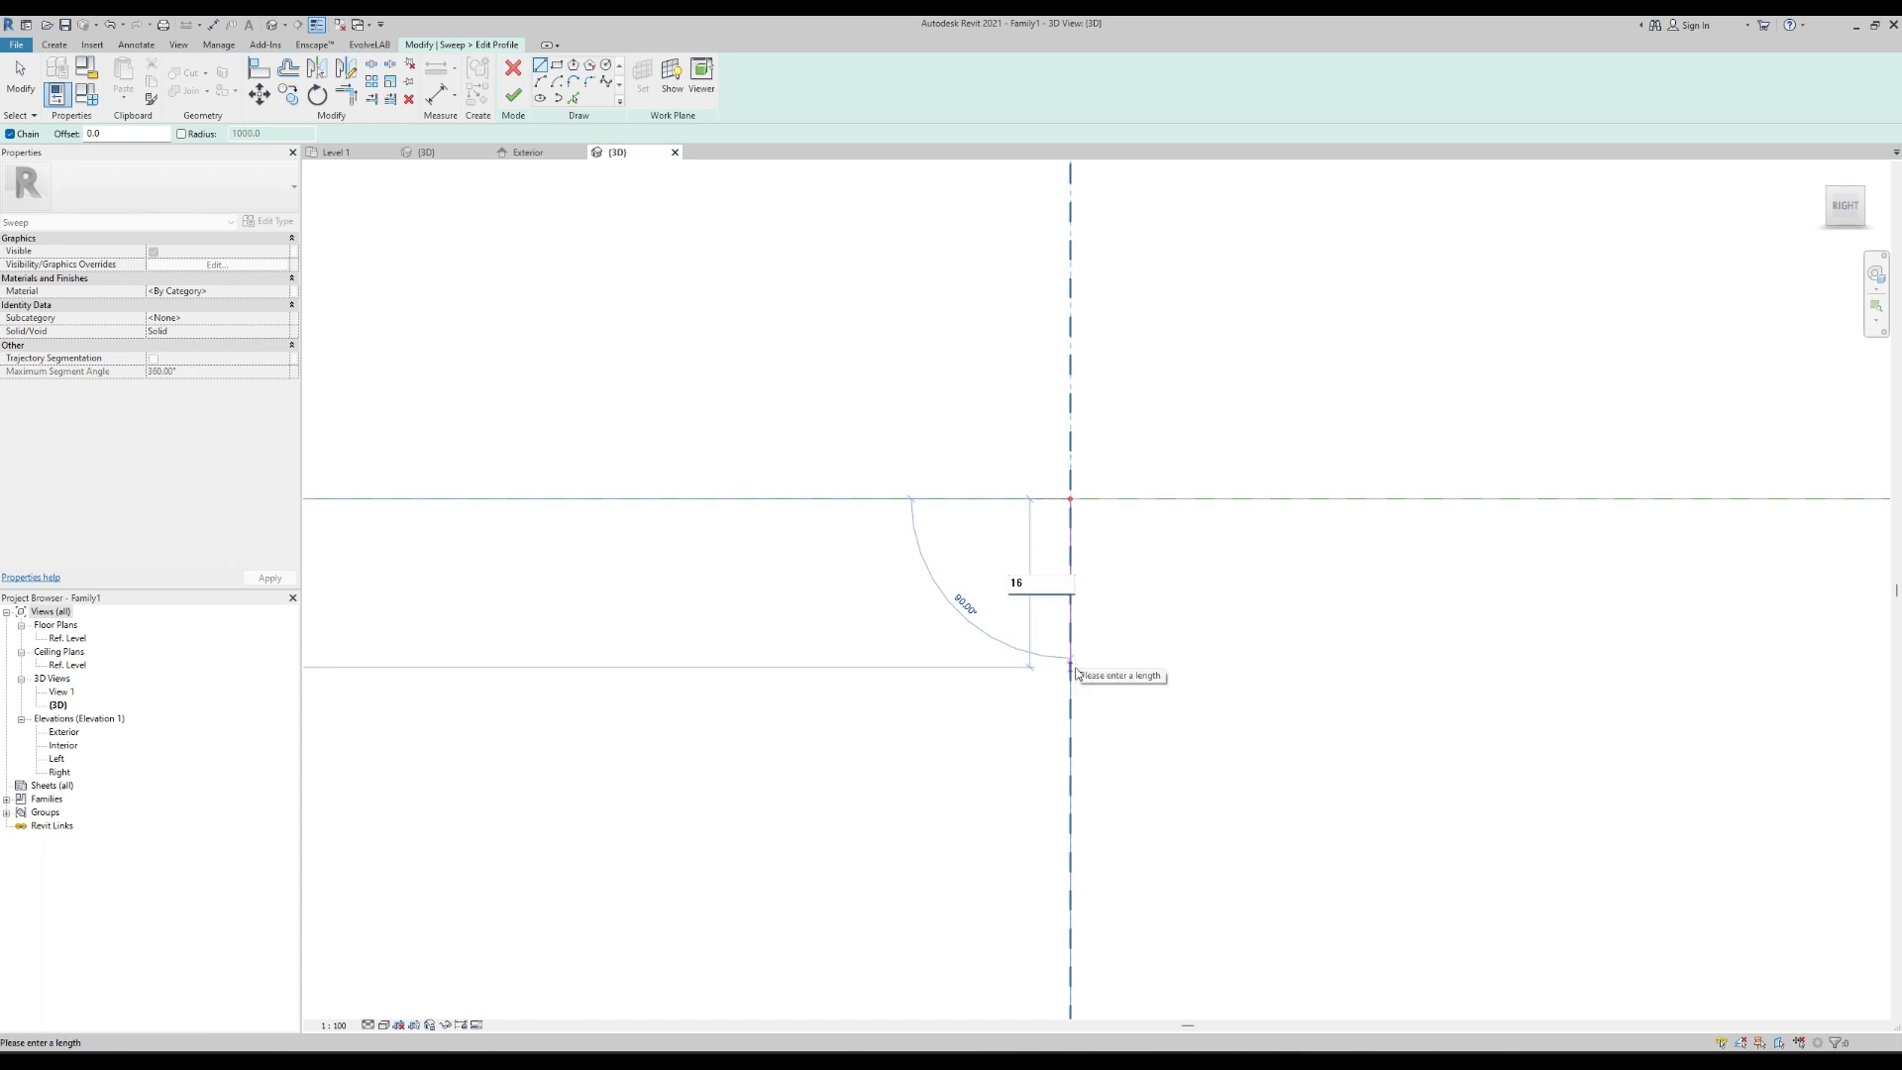
key("Return")
scroll(1100, 807, "down", 2)
scroll(1099, 807, "down", 1)
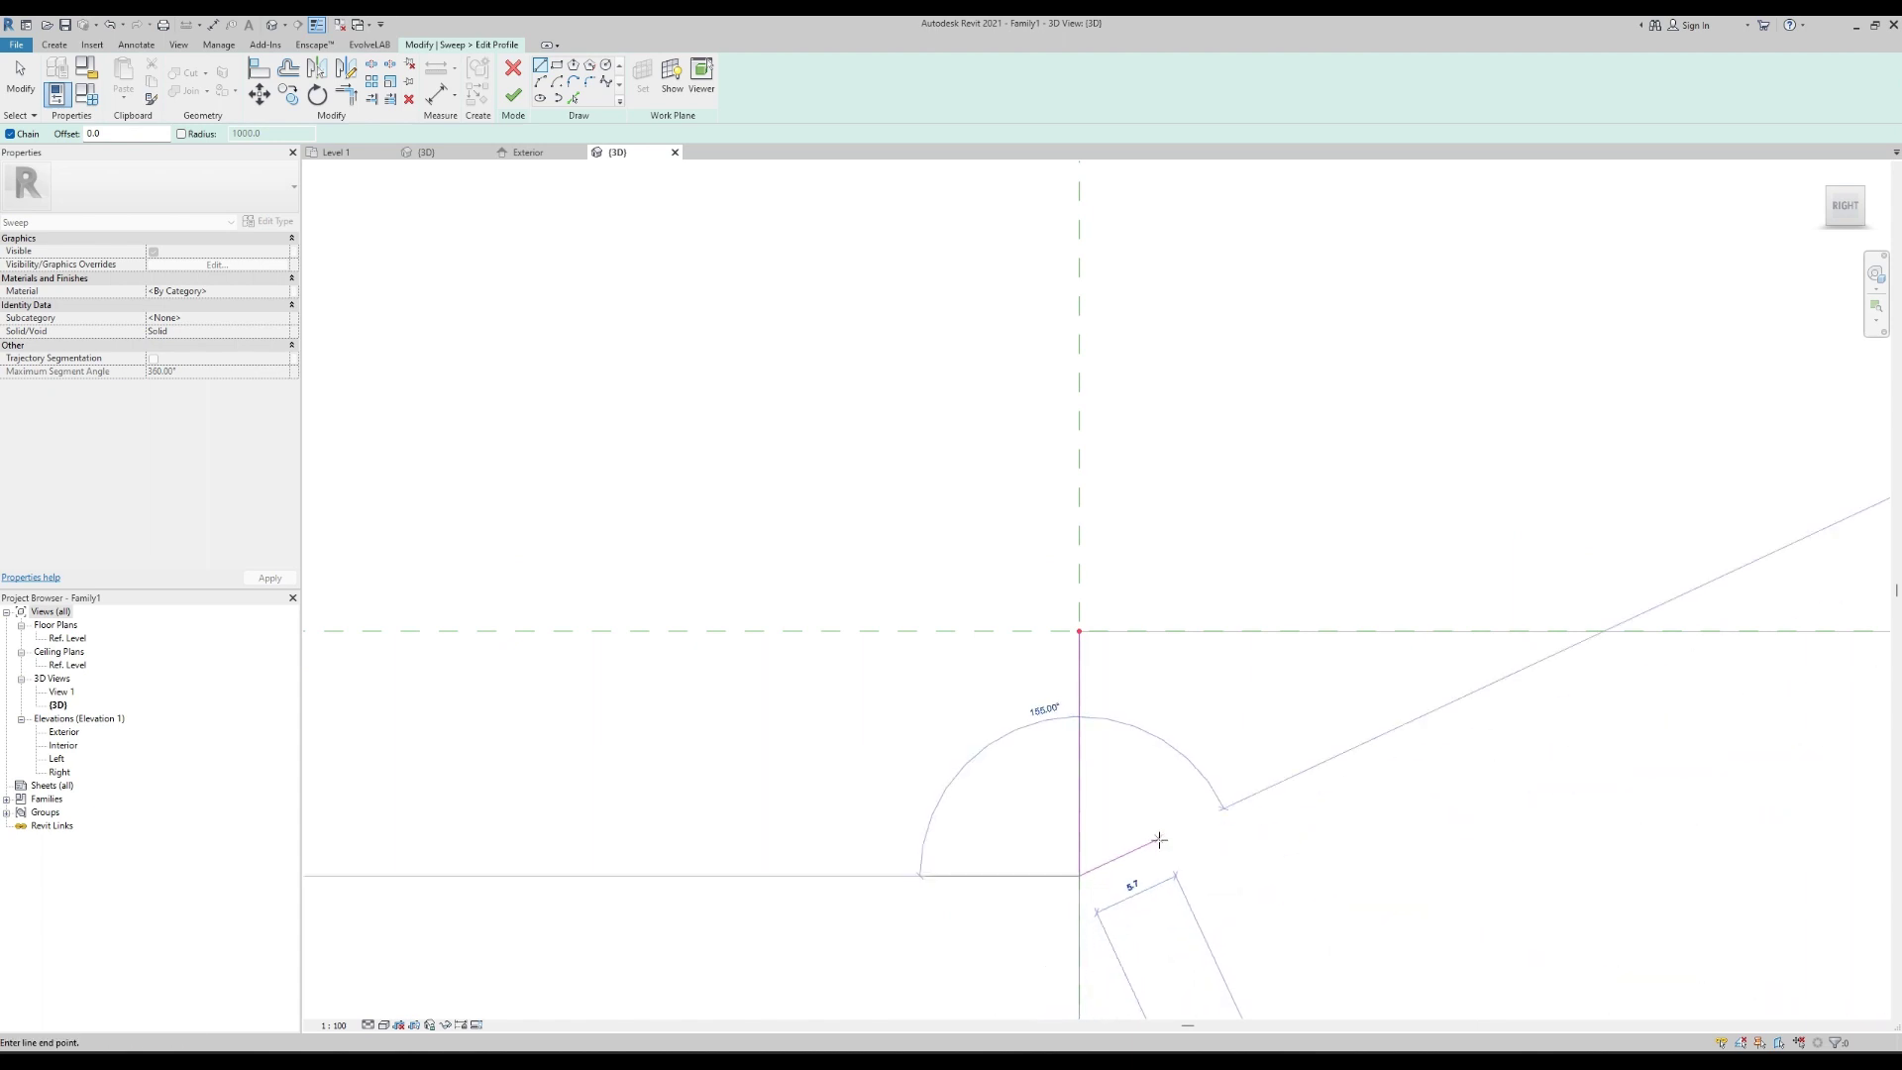
key("Escape")
key("Escape")
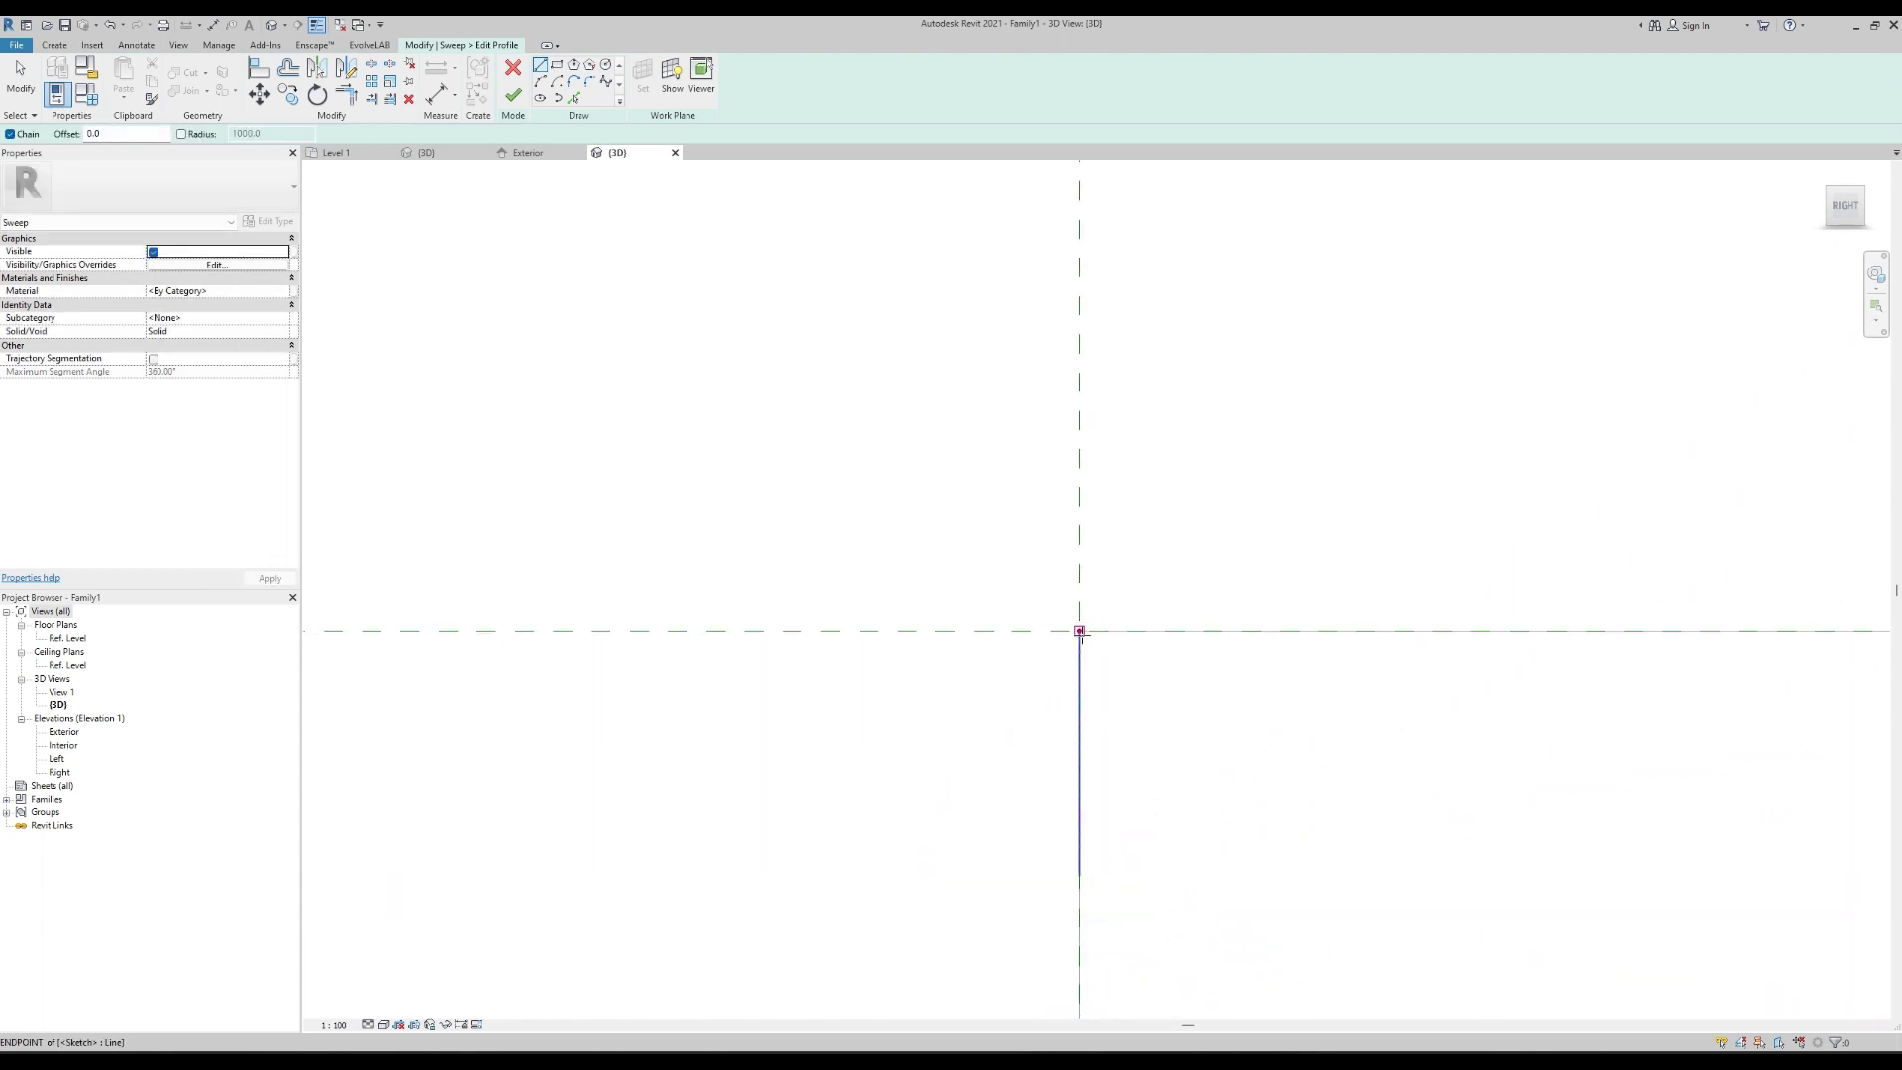
Sketch a 16 mm horizontal guide line inward over the block from the same path point.
left_click(1080, 631)
type("16")
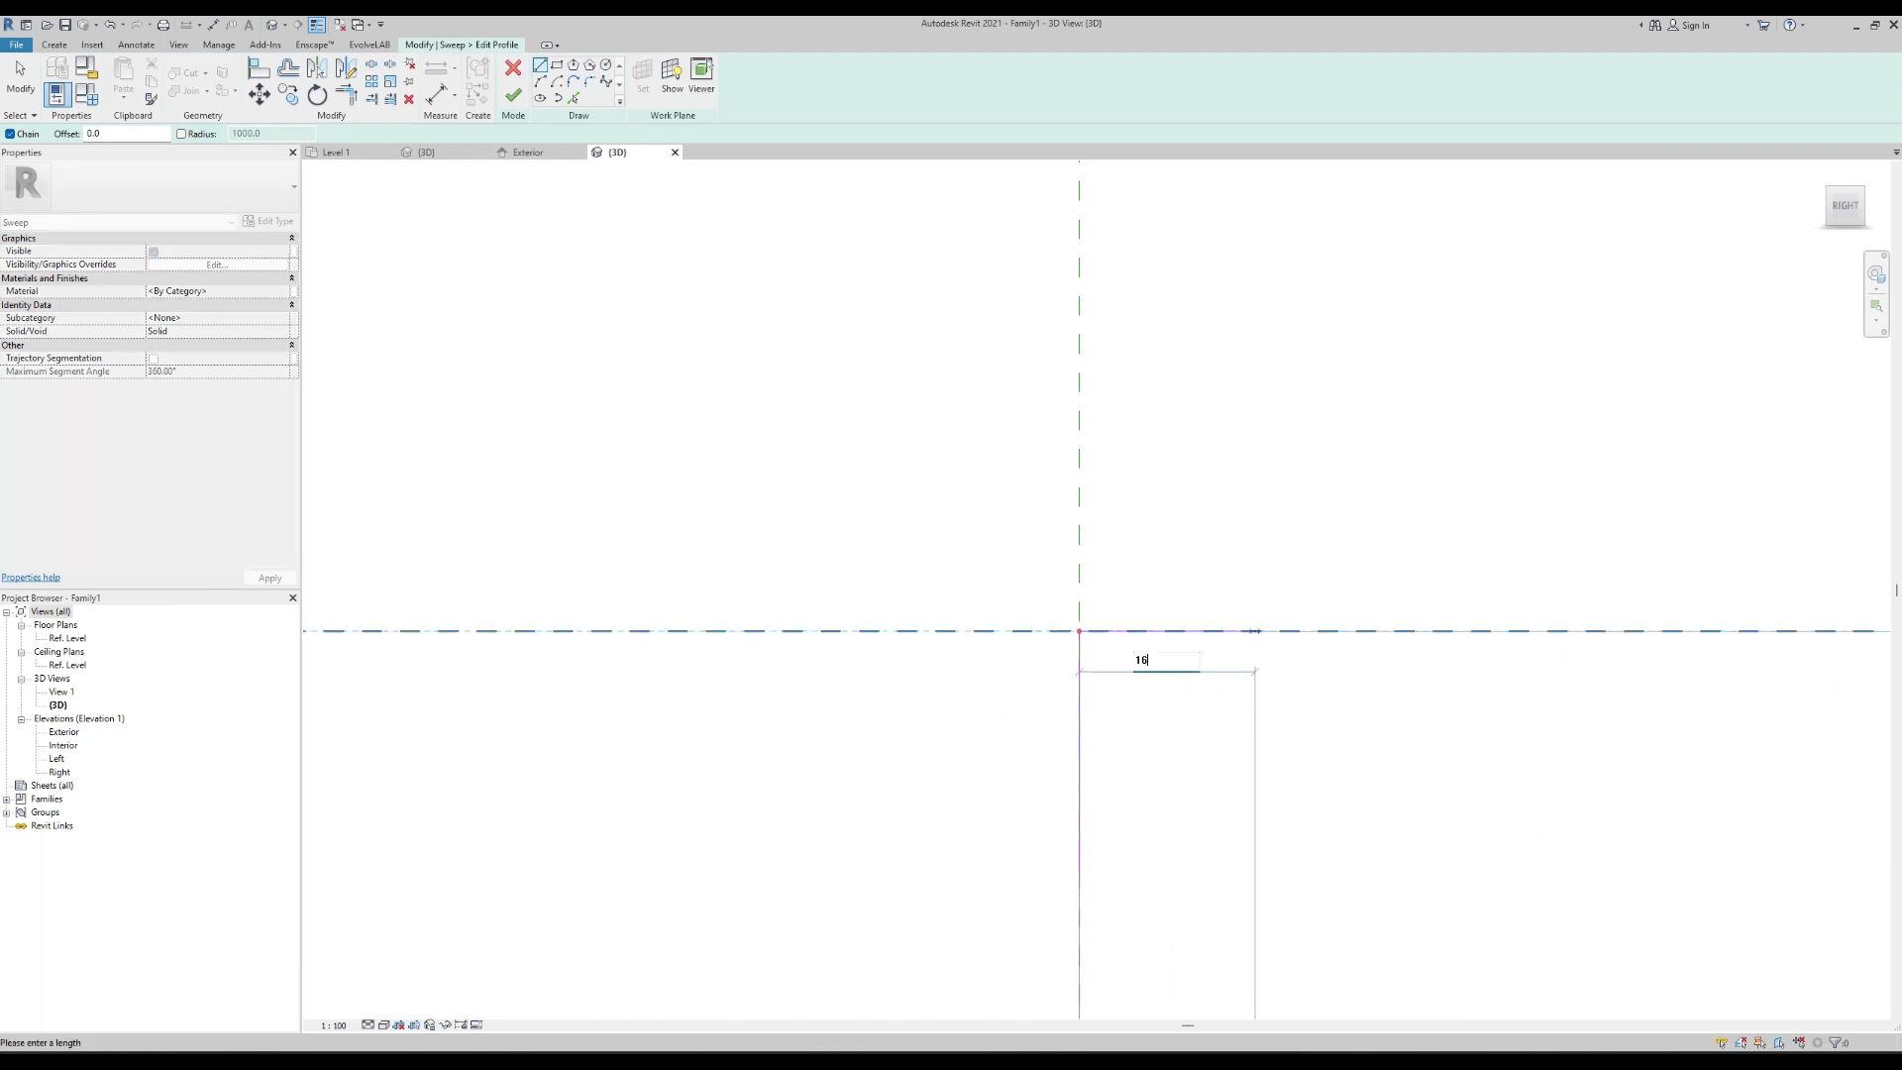
key("Return")
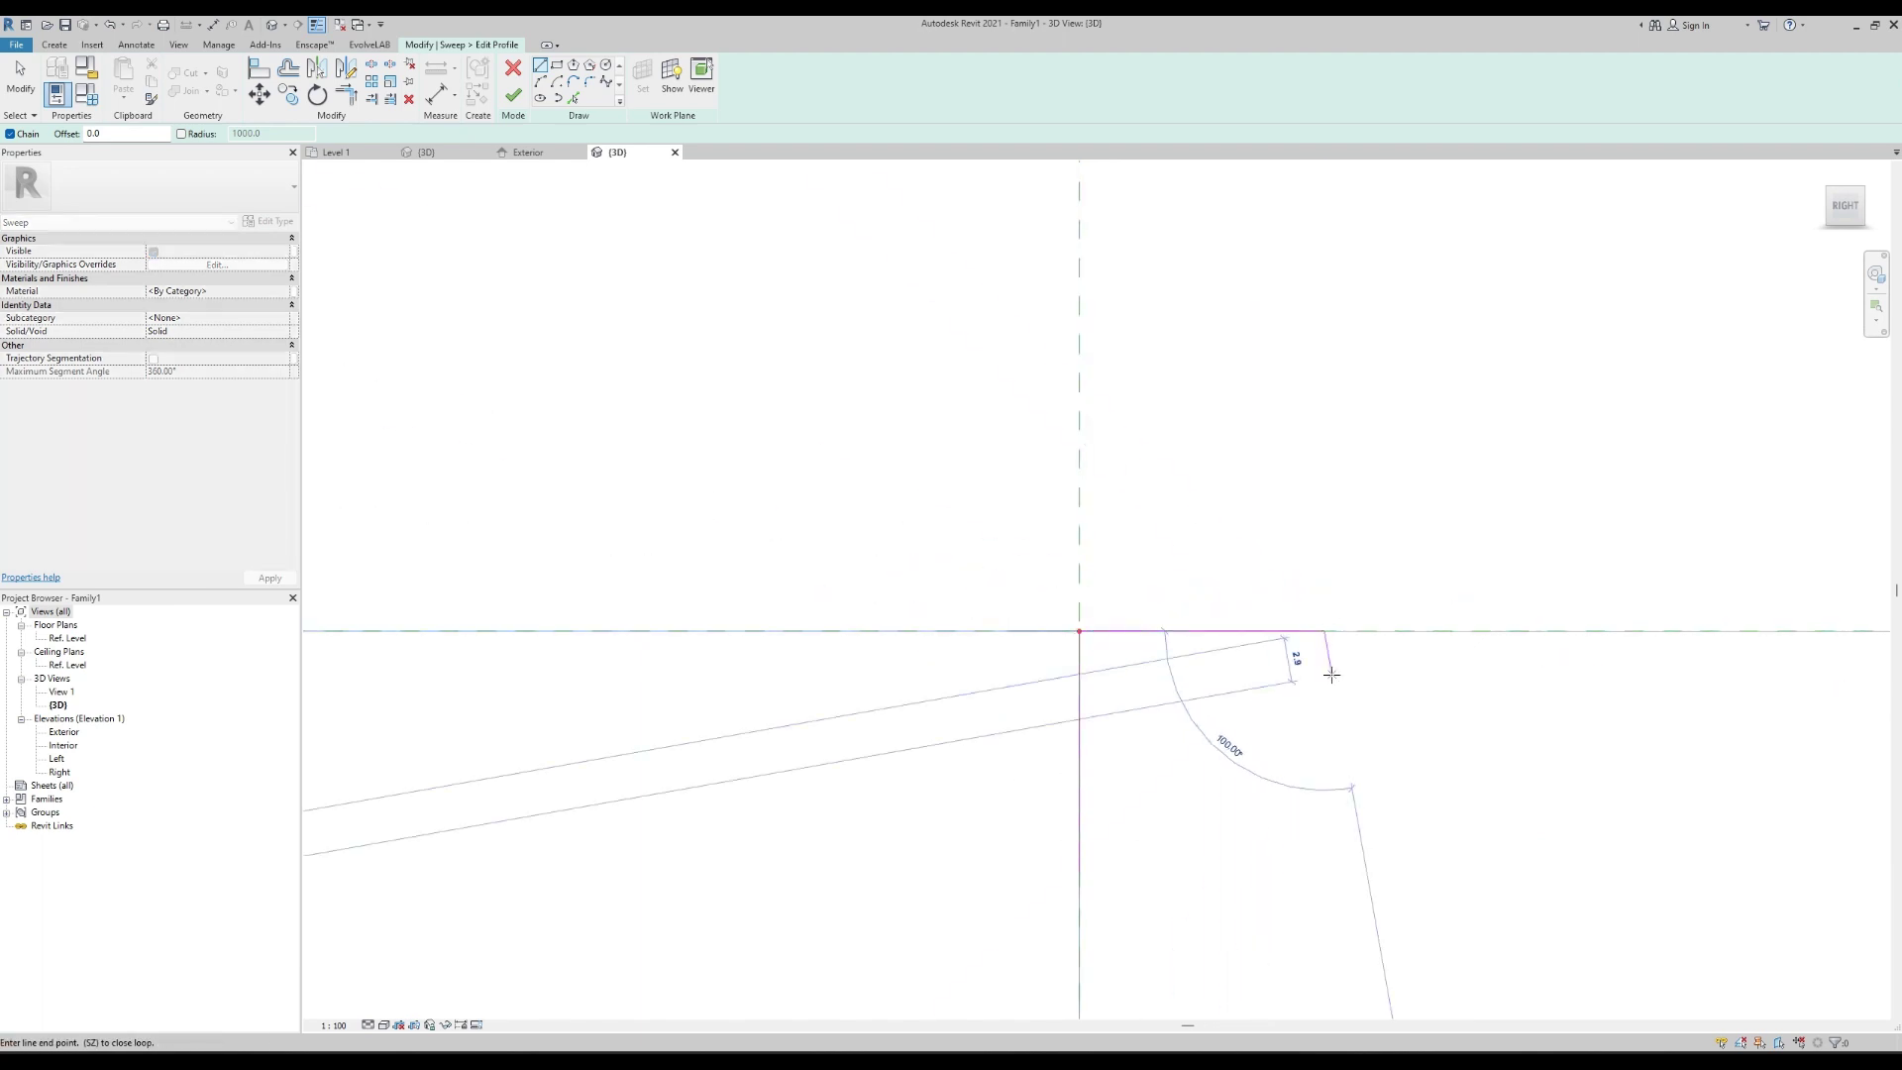
key("Escape")
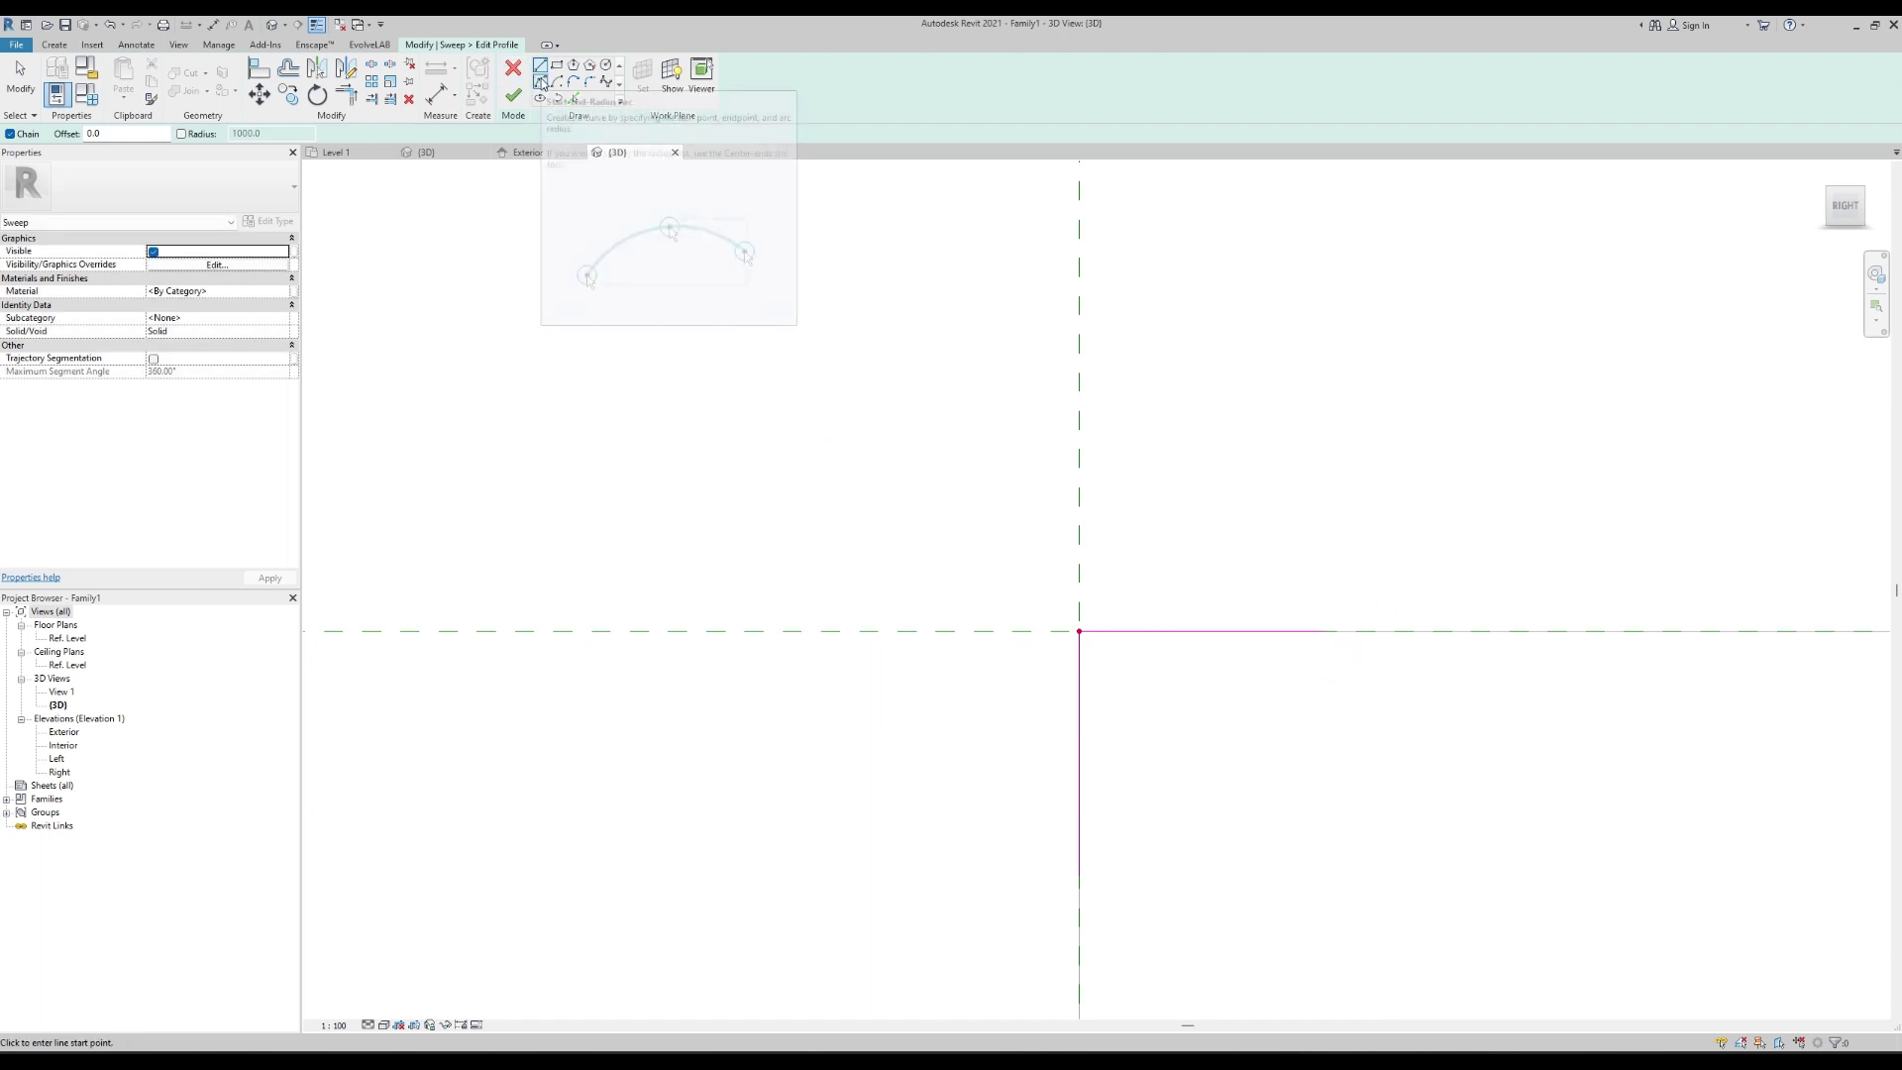
Draw a 16 mm radius start-end-radius arc joining the lower end of the vertical line to the horizontal line's end, tangent to the horizontal line.
left_click(540, 81)
left_click(1080, 892)
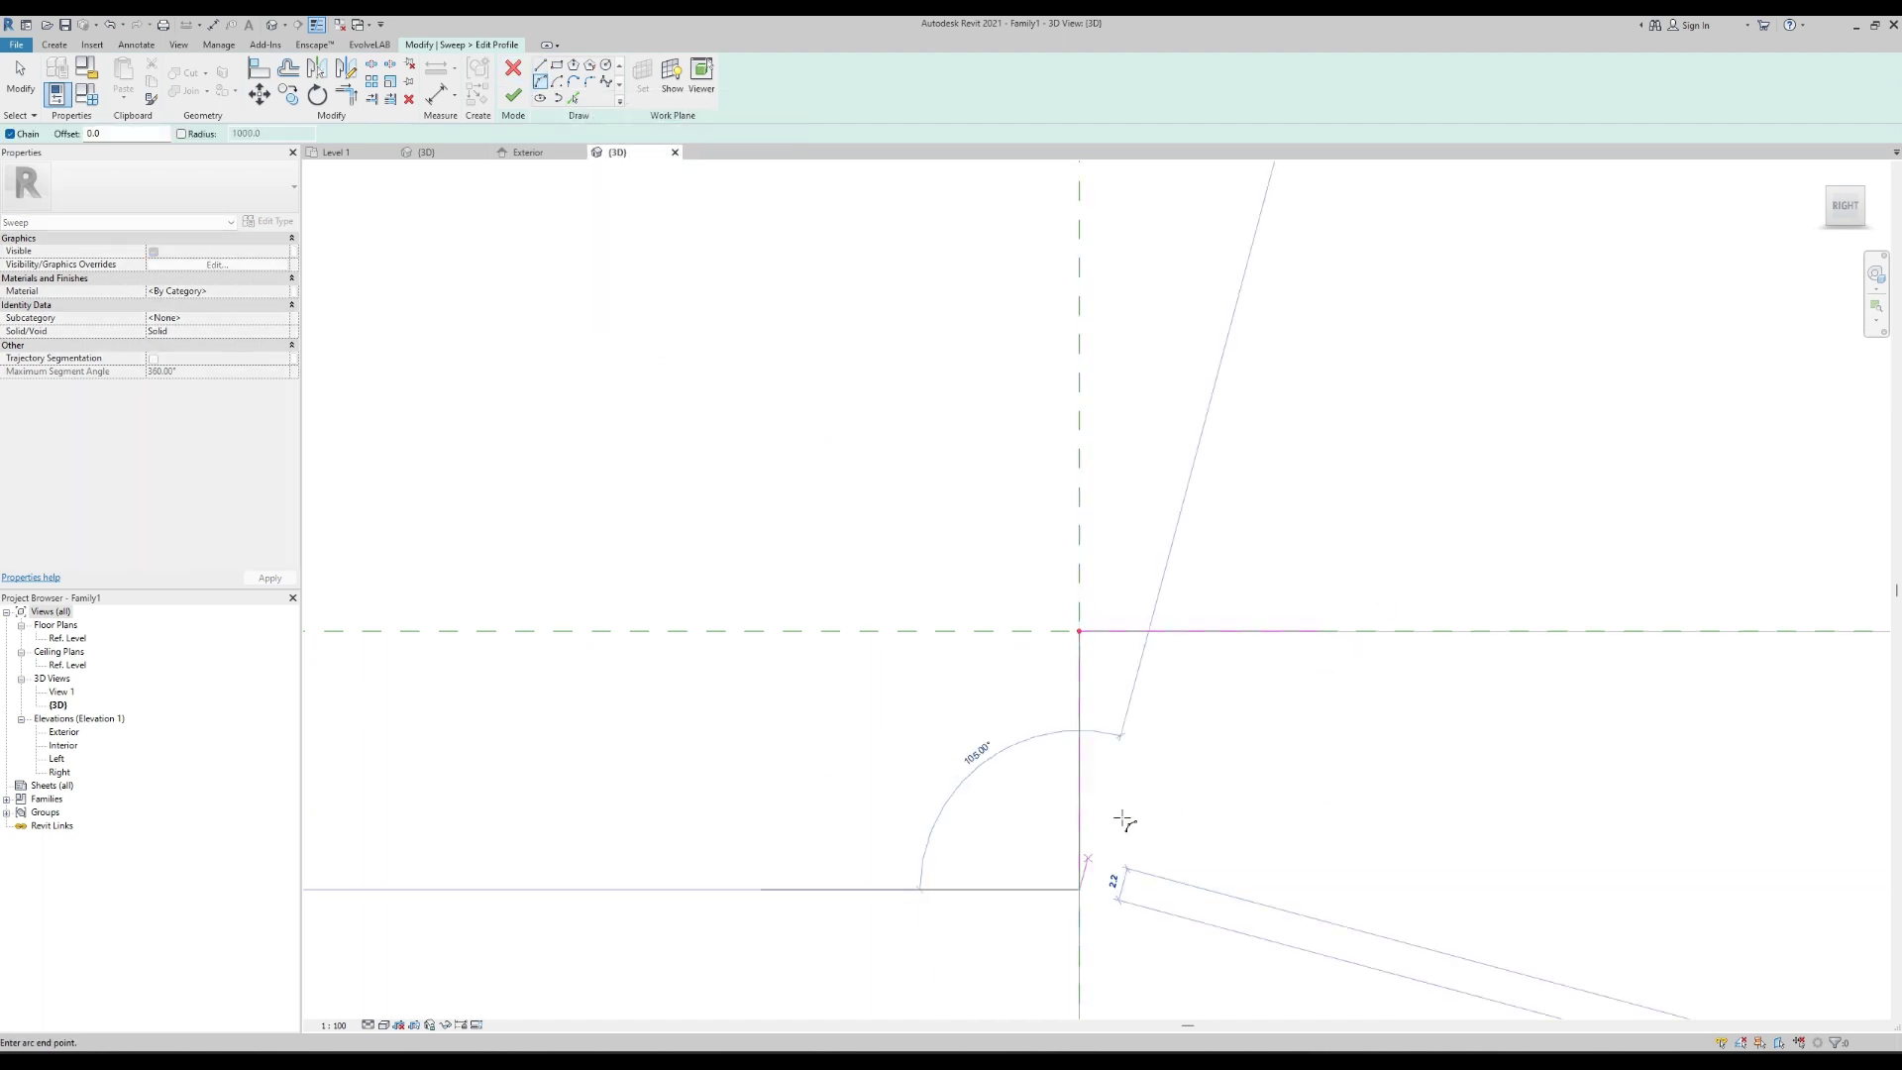
left_click(1314, 632)
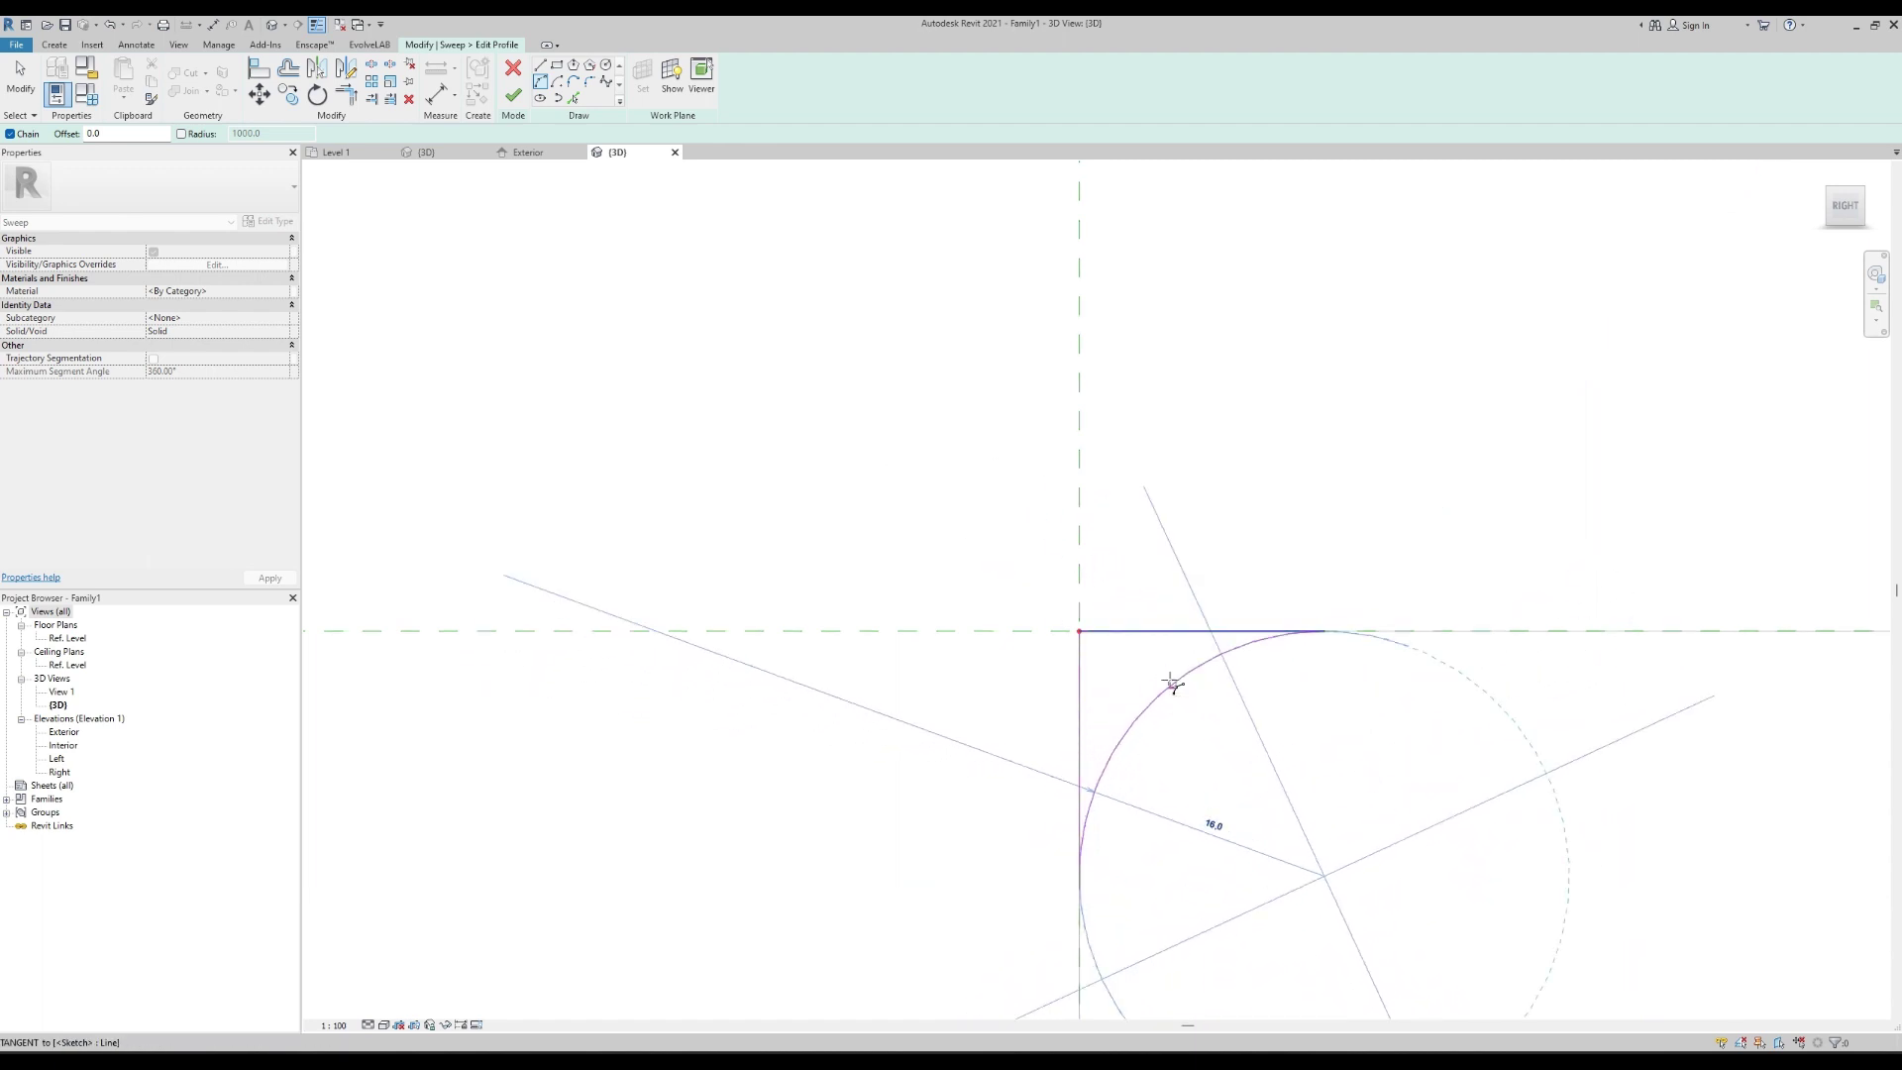
left_click(1172, 683)
key("Escape")
key("Escape")
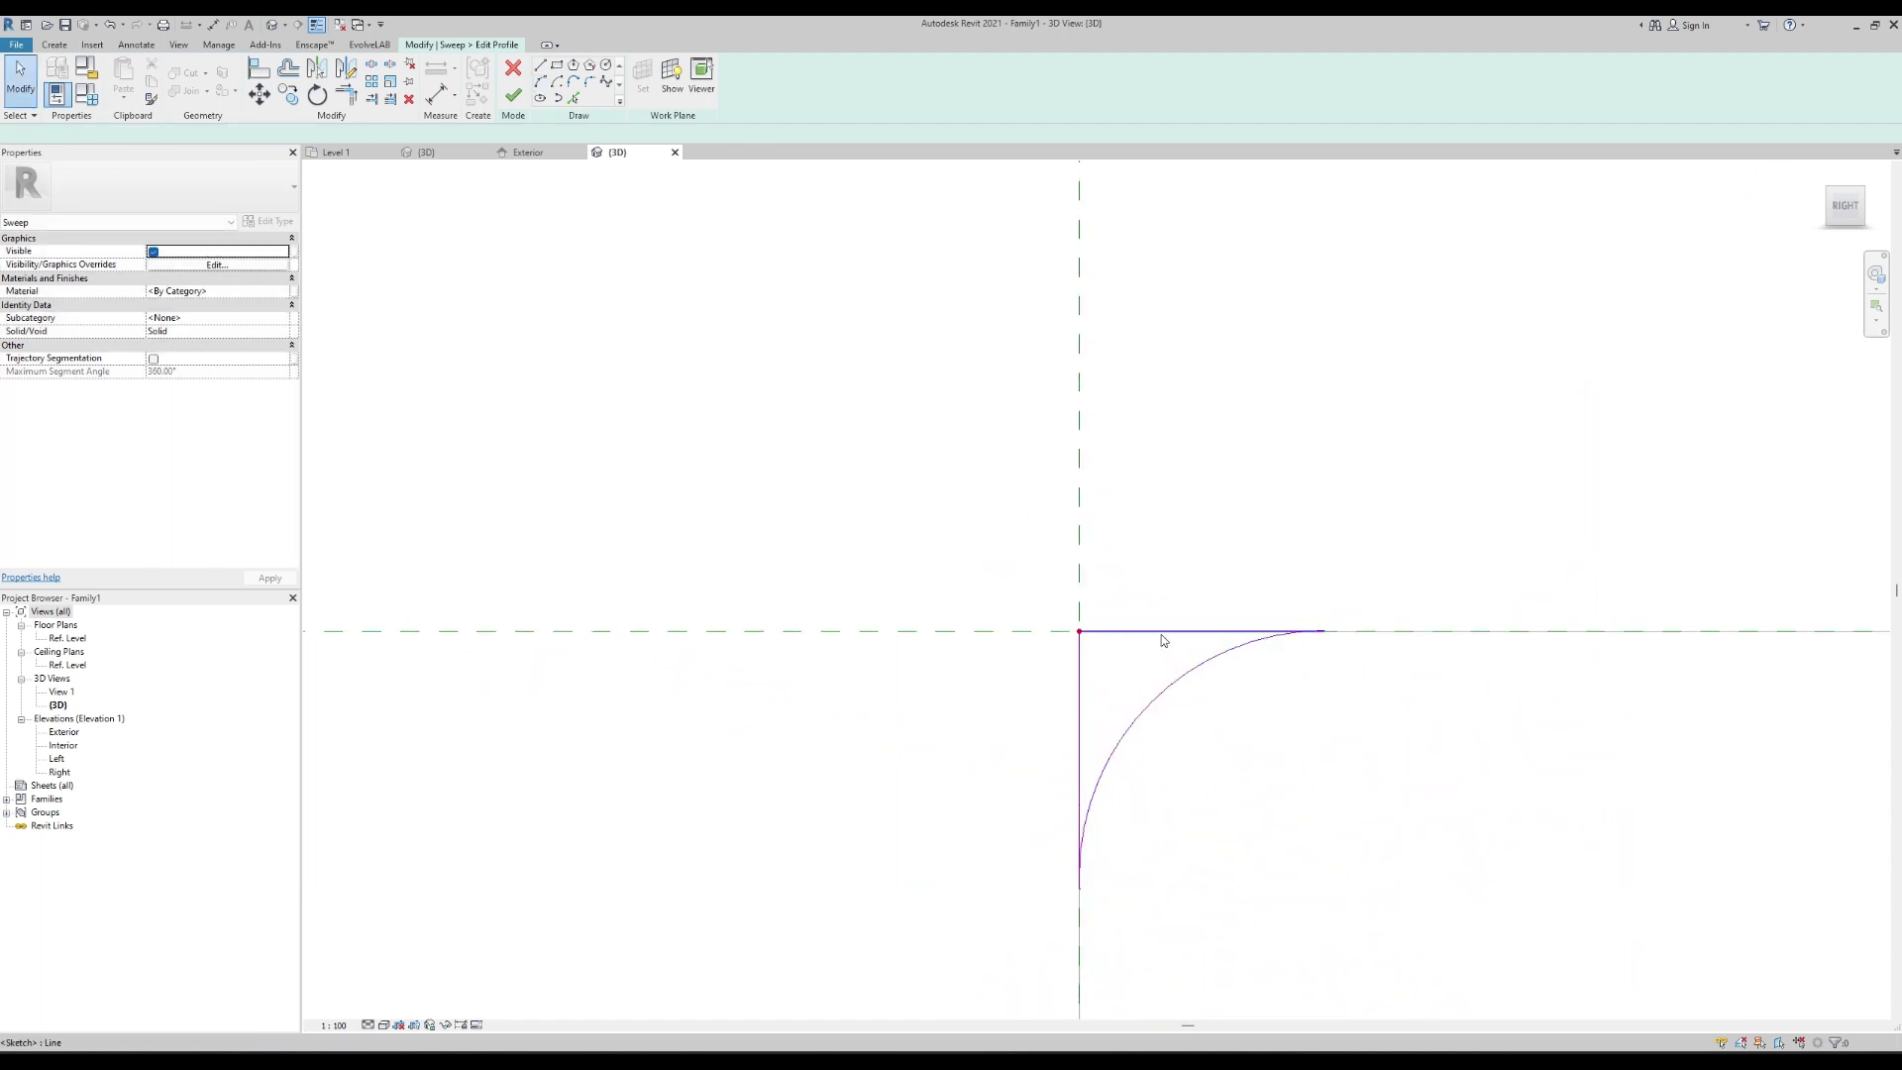
Delete the horizontal and vertical guide lines, keeping only the arc in the profile.
left_click(1164, 640)
key("Delete")
left_click(1080, 702)
key("Delete")
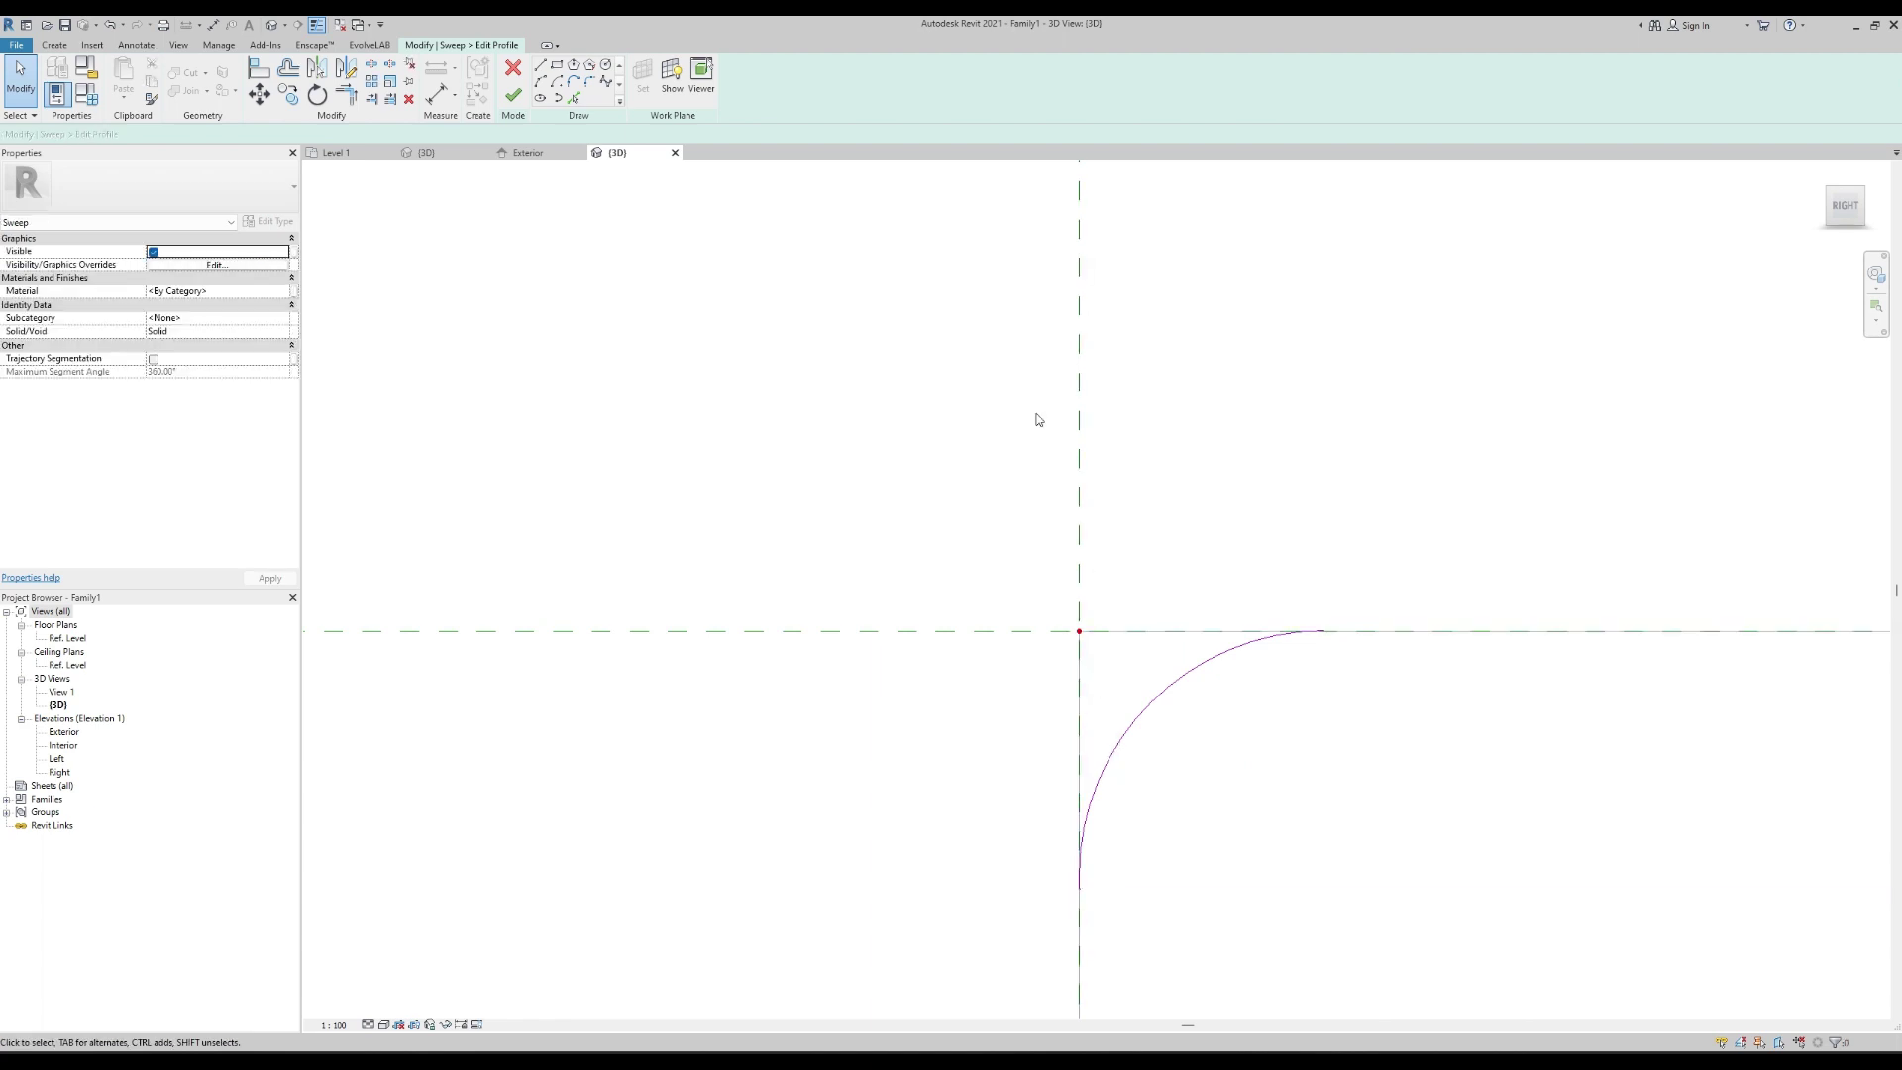
Draw lines from the arc's upper end up, across 16 mm to the vertical reference plane, and down to the arc's lower end.
left_click(540, 66)
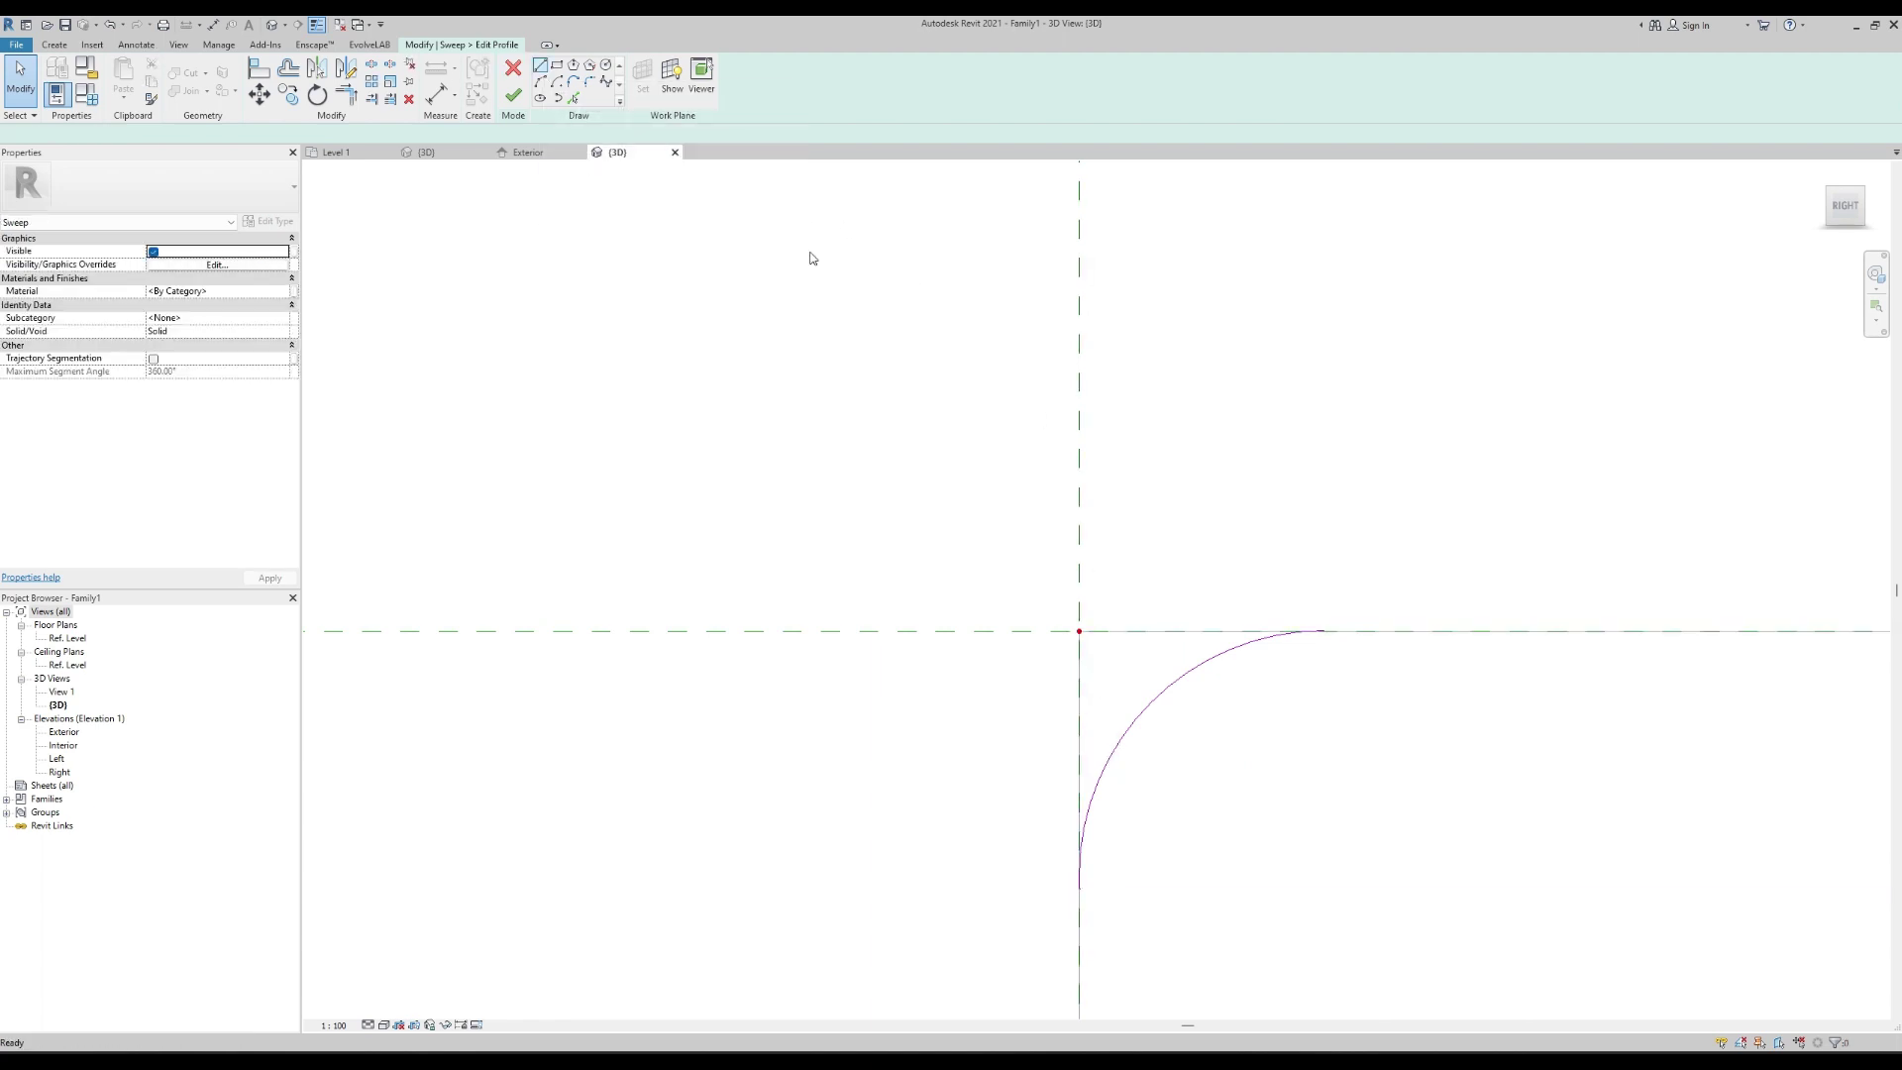
left_click(1325, 631)
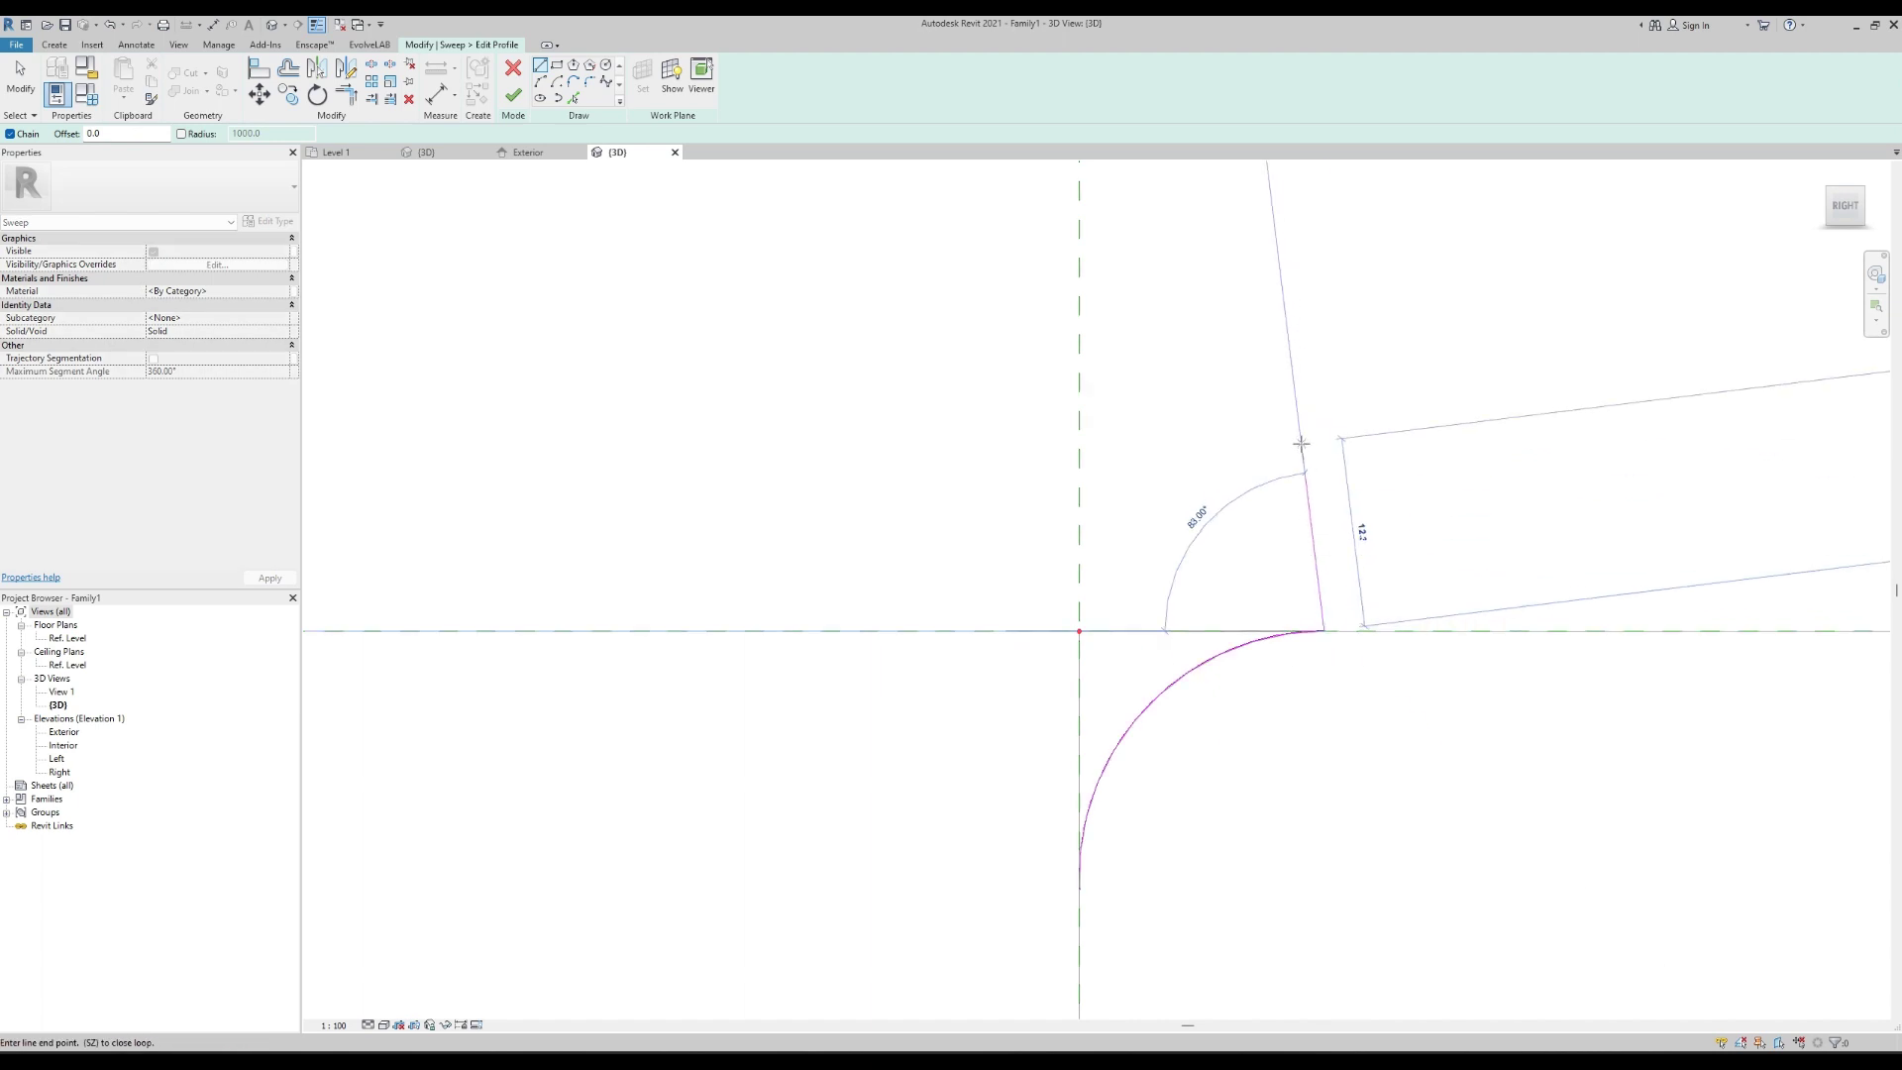
left_click(1326, 440)
left_click(1080, 440)
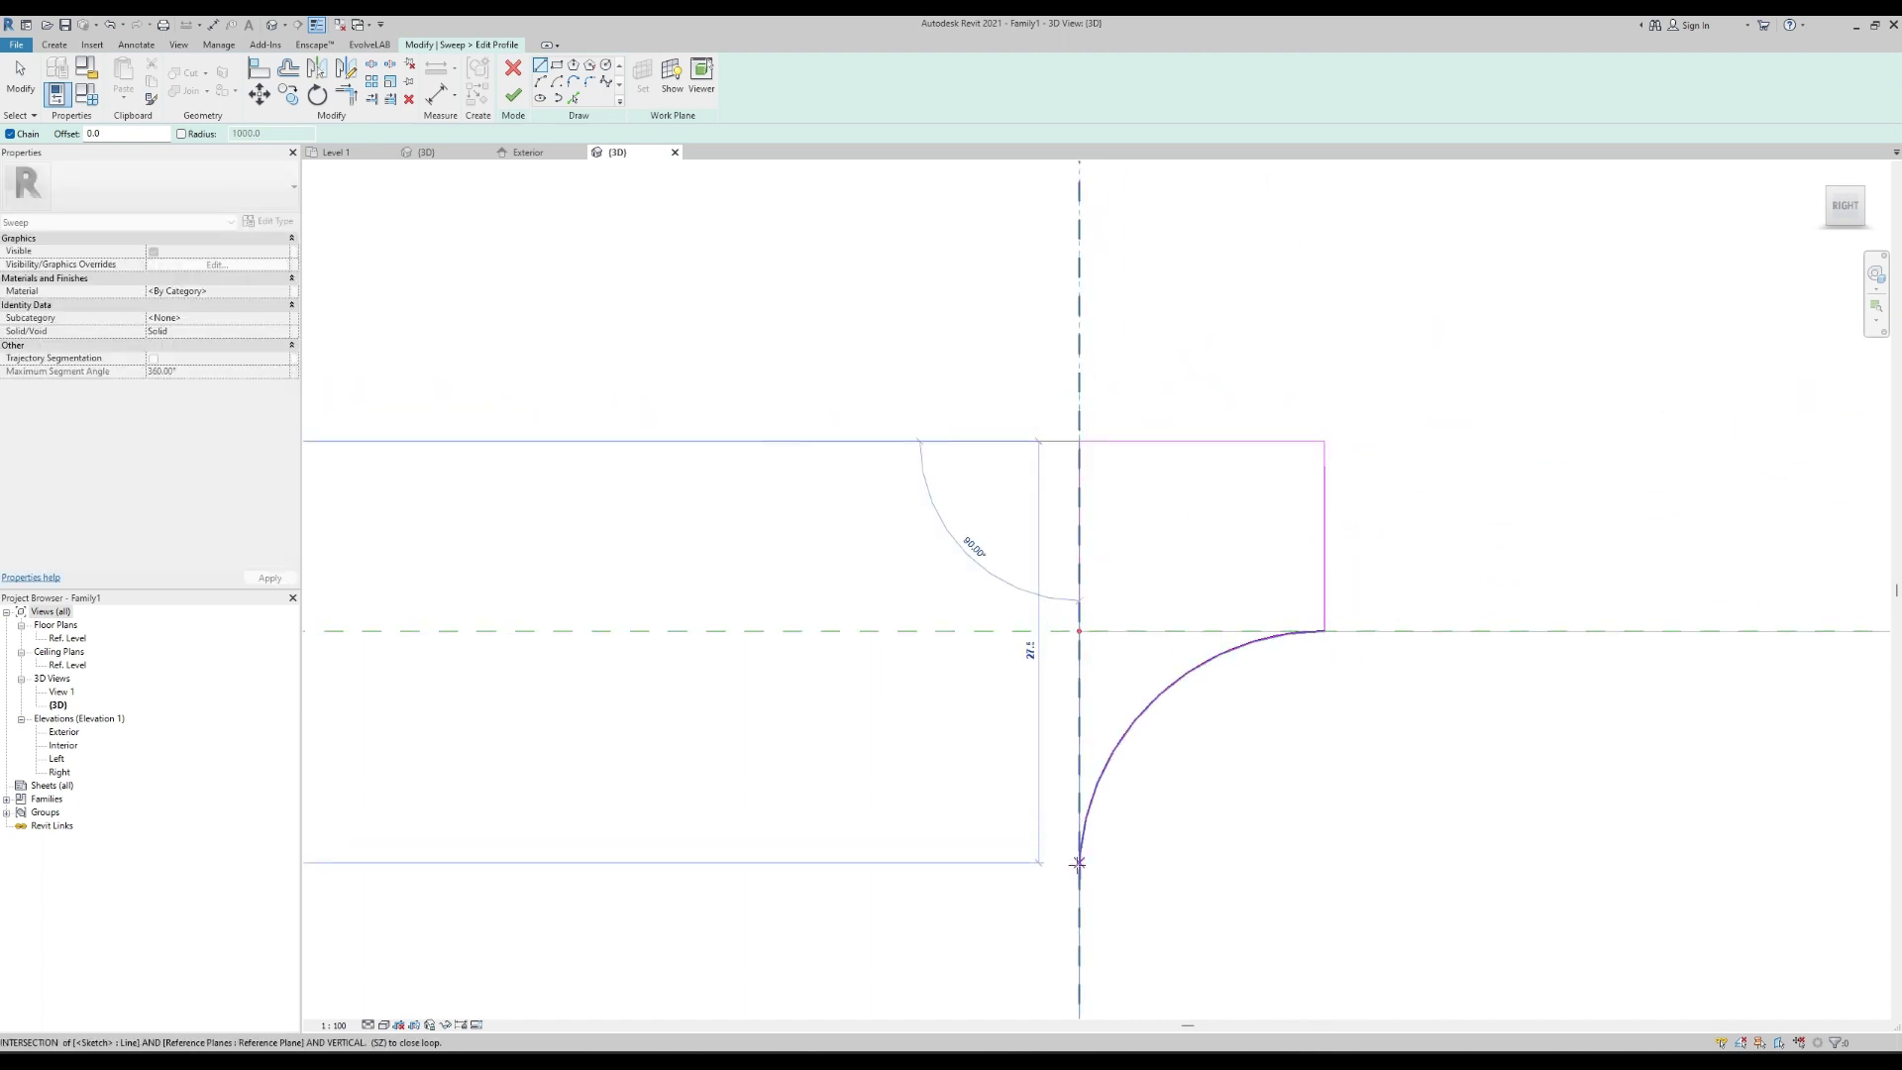
key("Escape")
scroll(1086, 837, "down", 2)
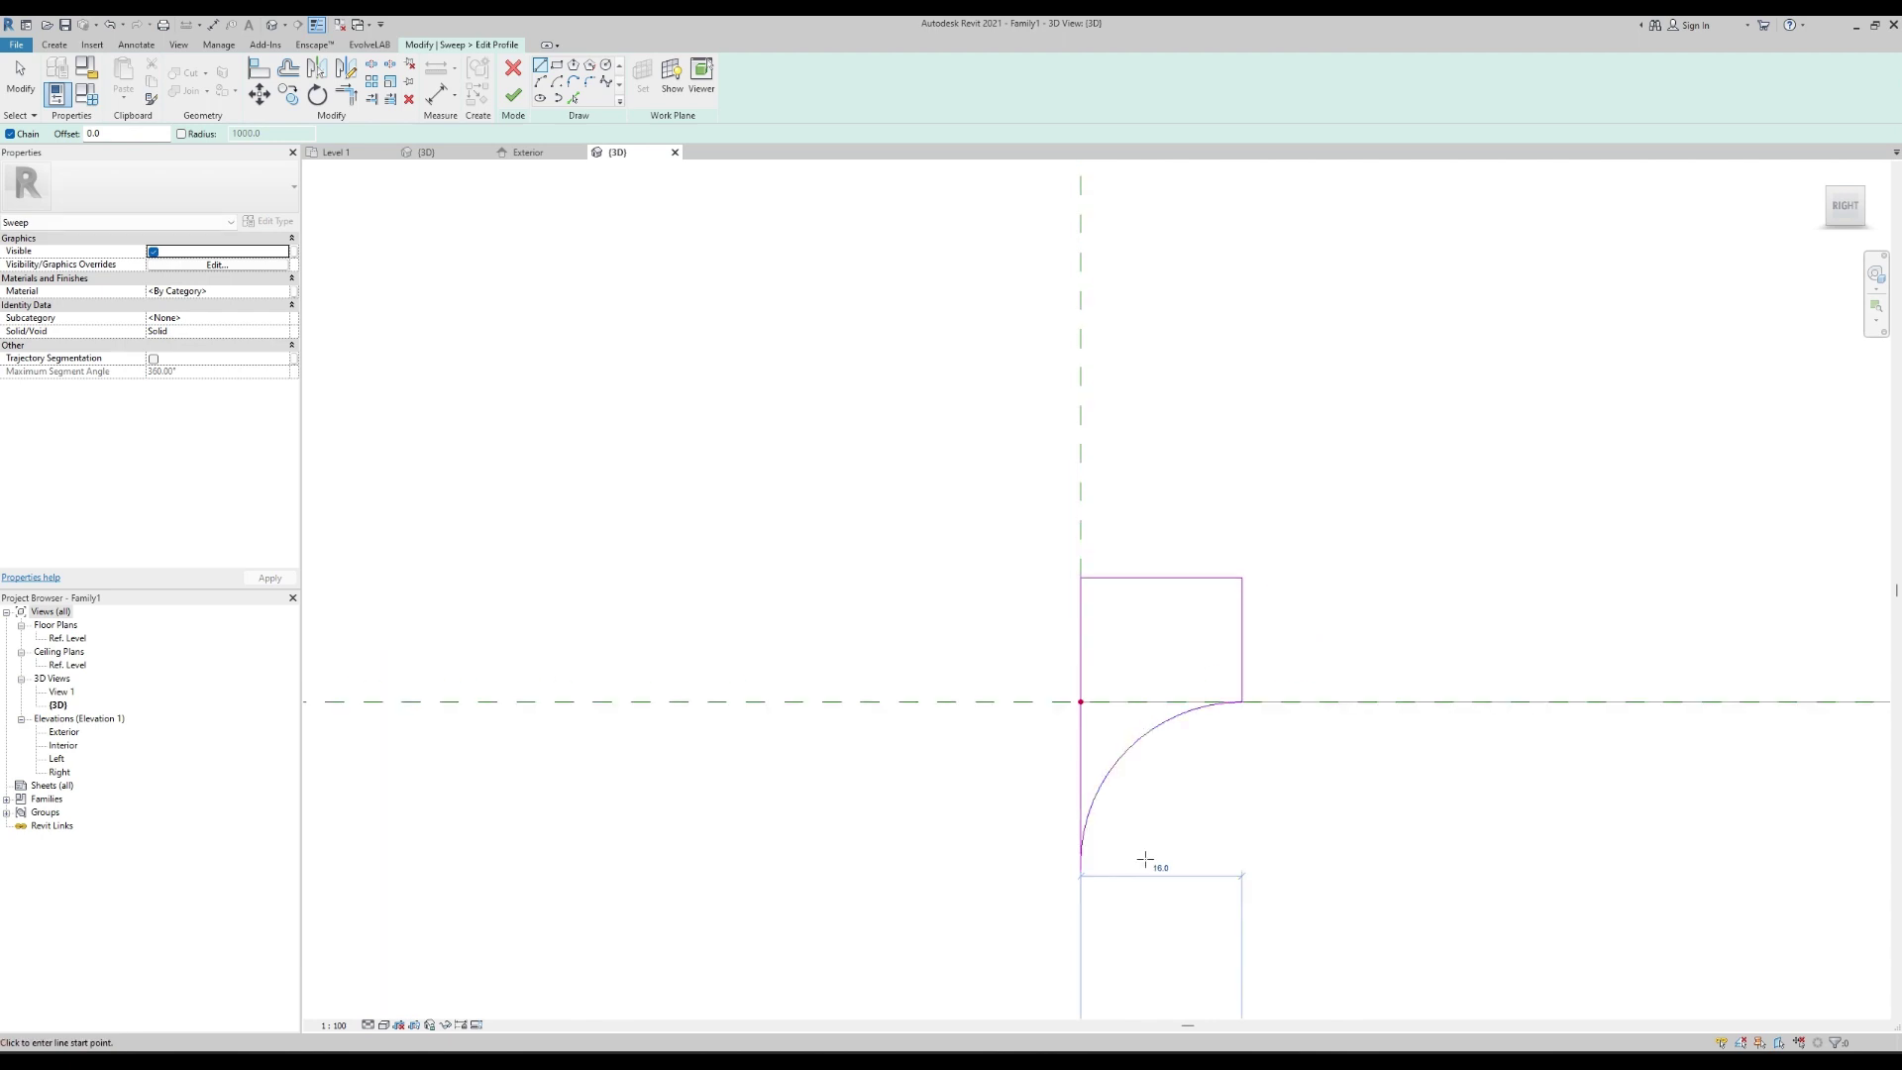
scroll(1219, 836, "down", 3)
middle_click_drag(1257, 836, 1143, 597)
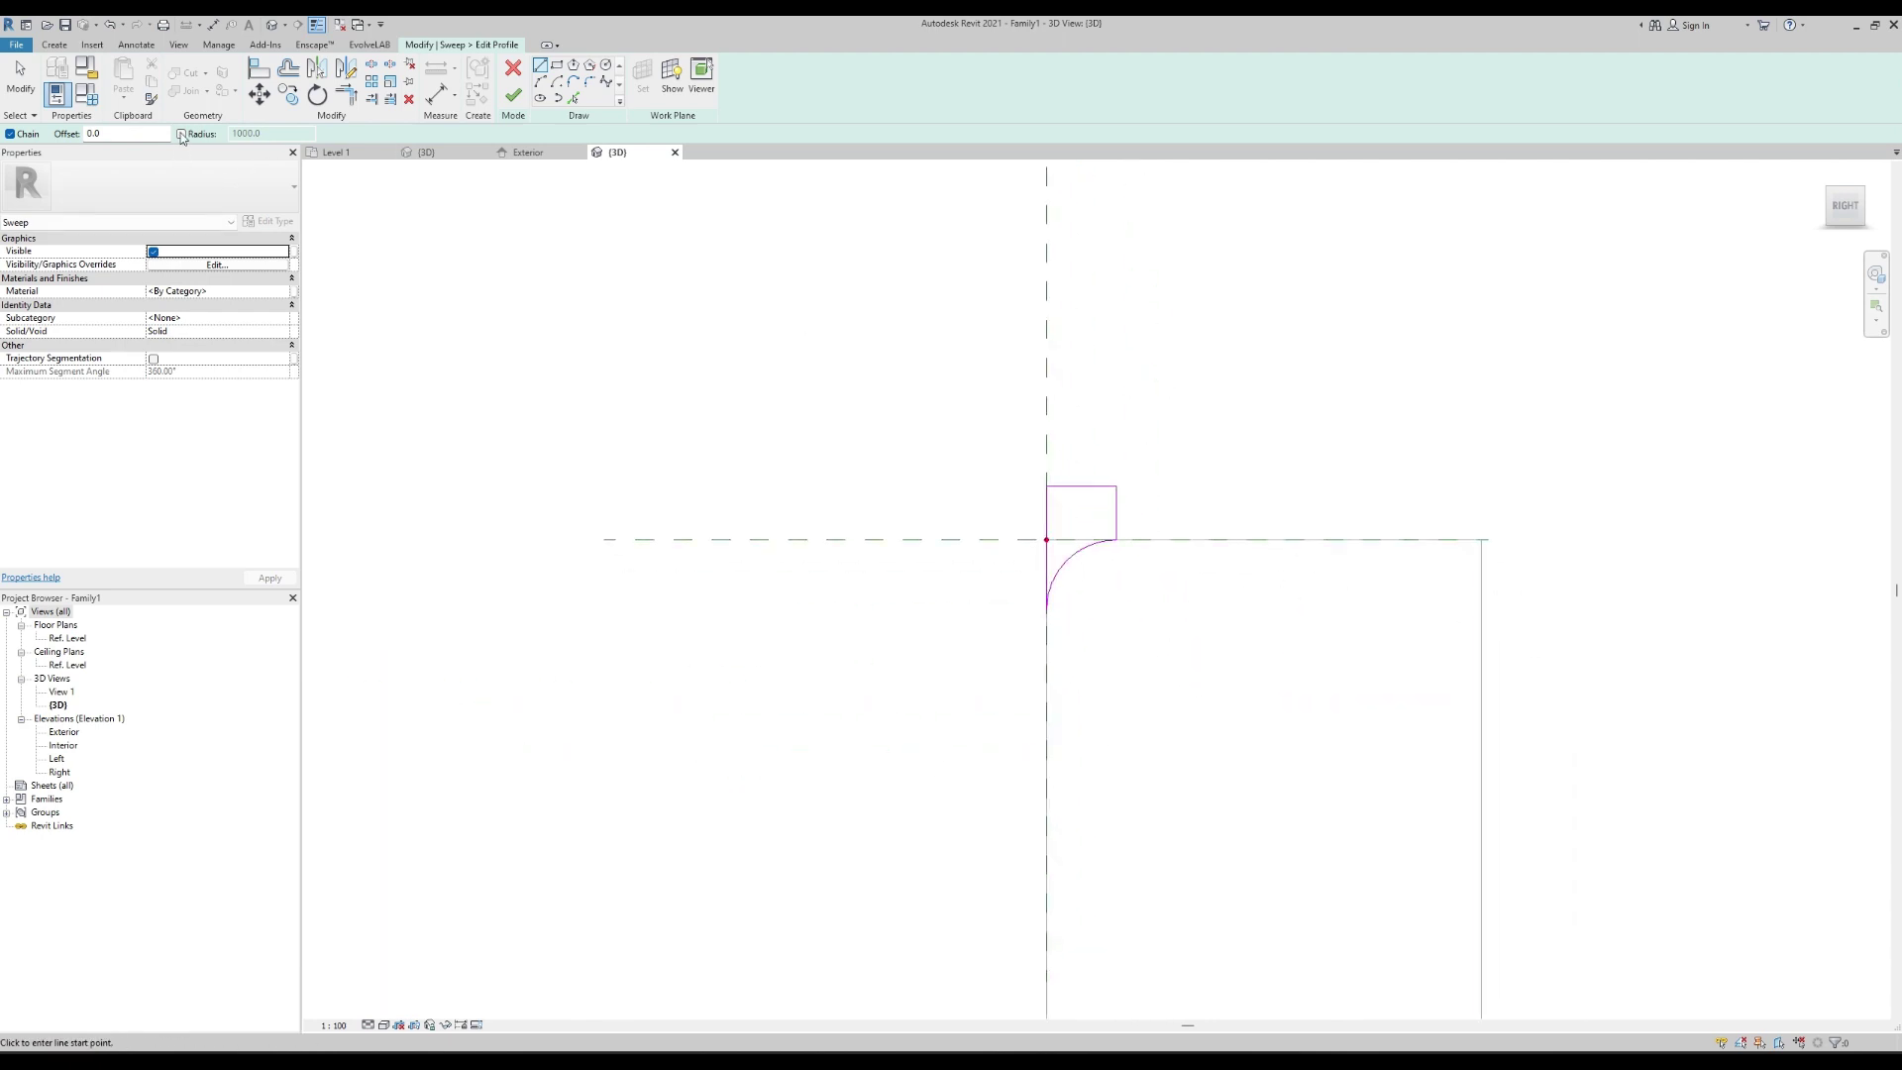
Try to finish the sweep profile, return to its sketch and inspect the arc's lower end.
left_click(514, 95)
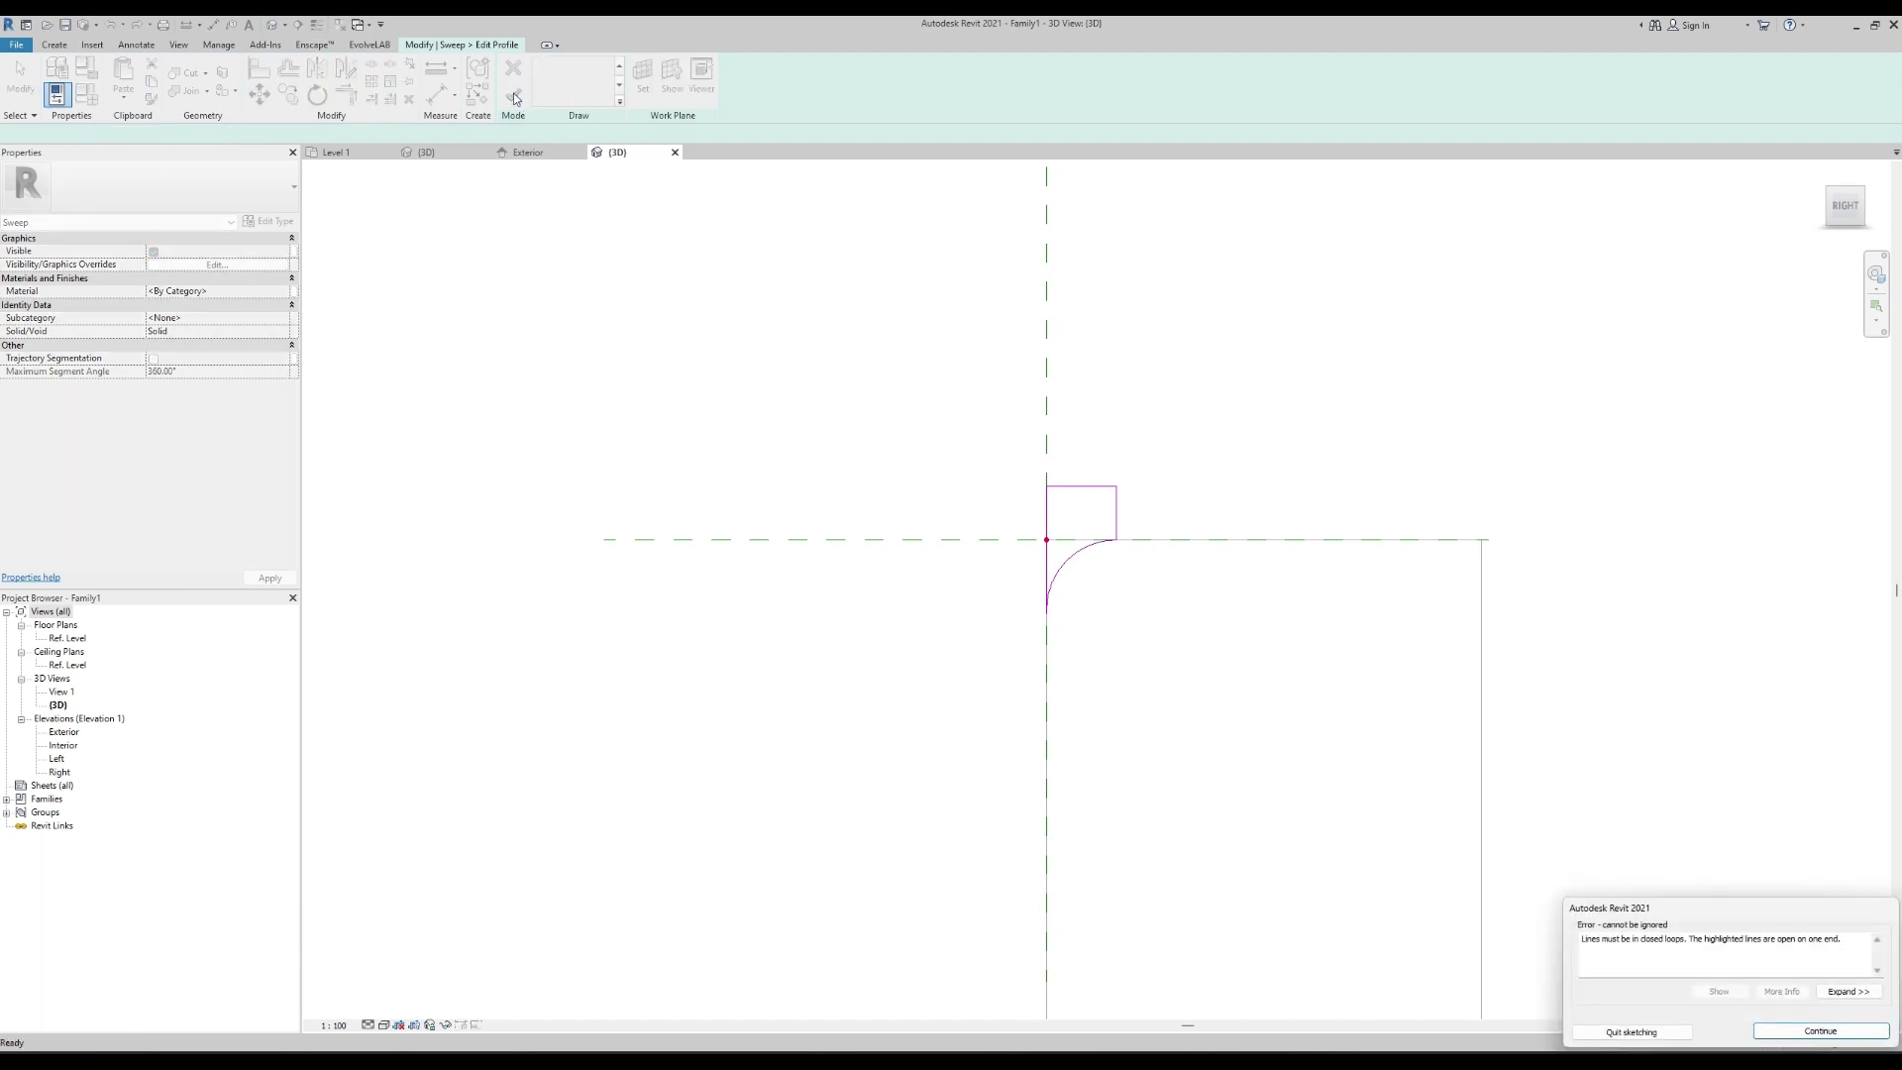
left_click(1831, 1037)
scroll(1048, 598, "up", 5)
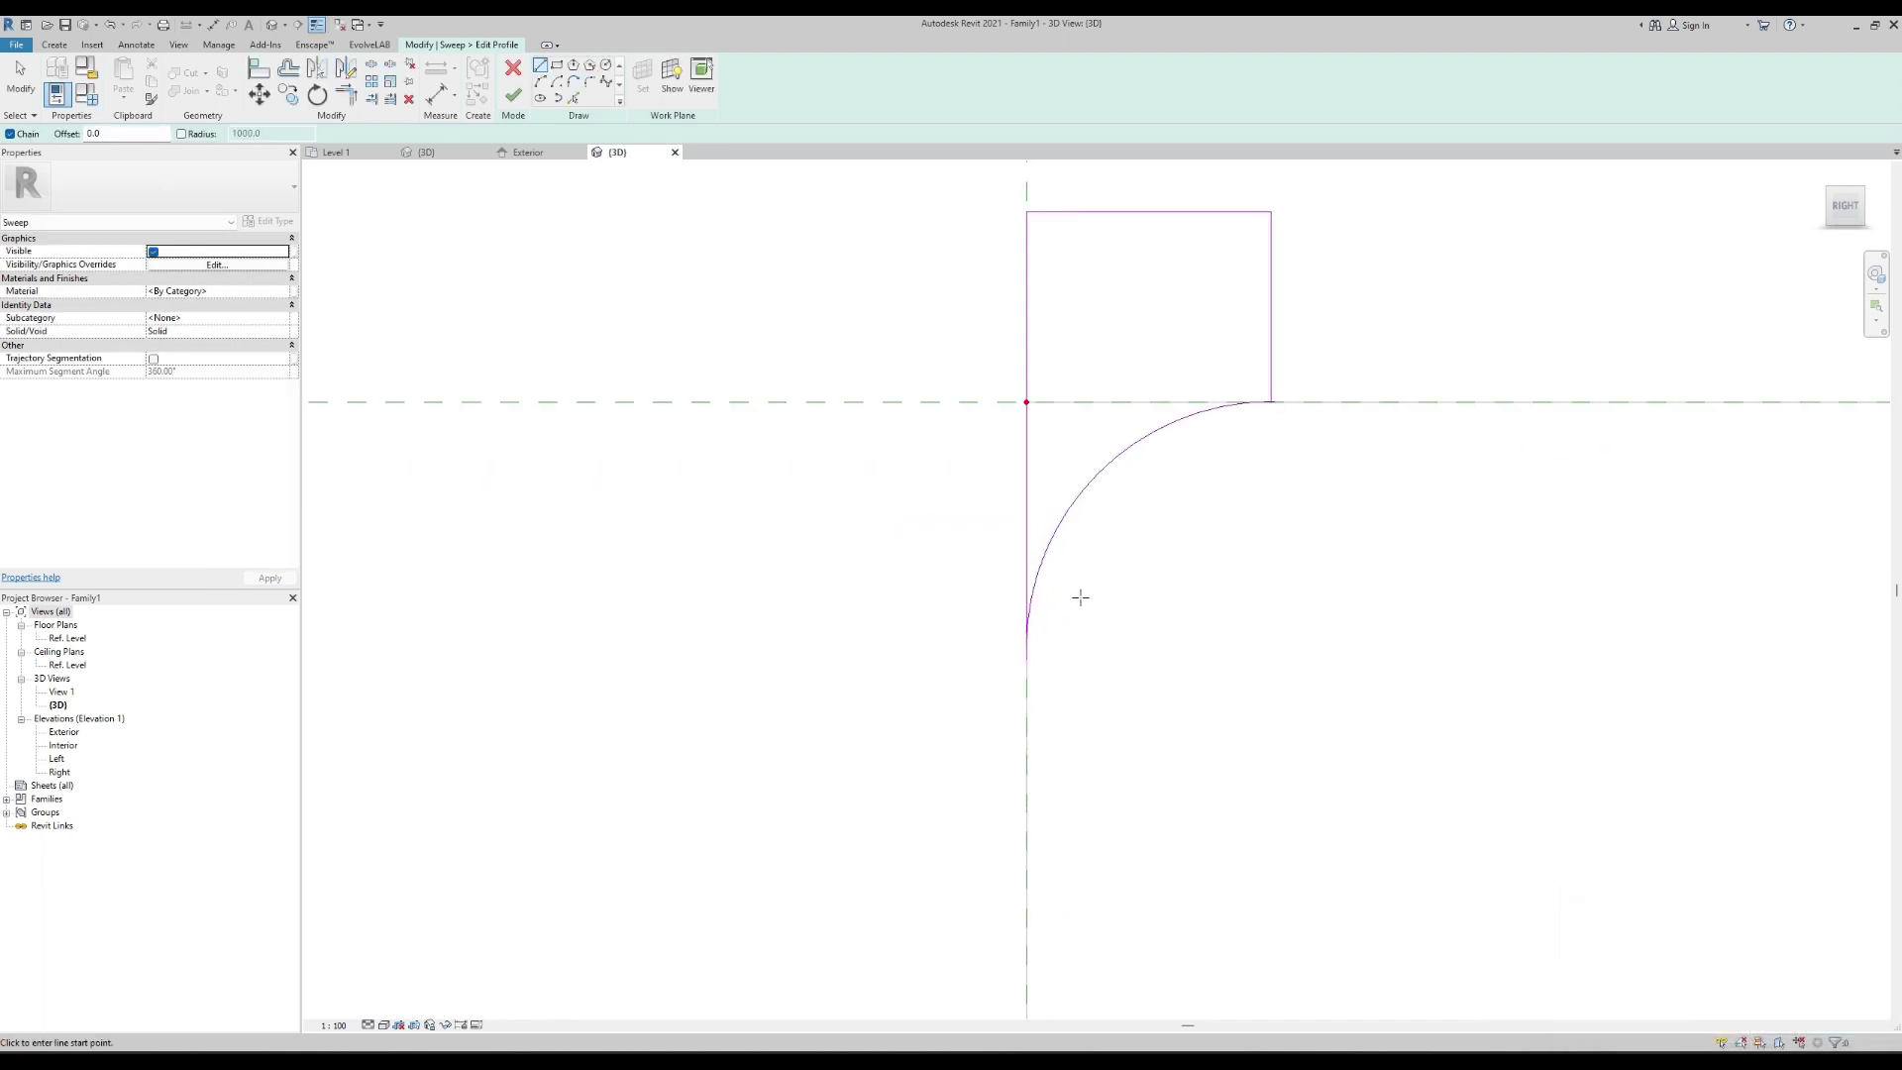
scroll(1080, 598, "down", 2)
middle_click_drag(1096, 624, 1100, 755)
key("Escape")
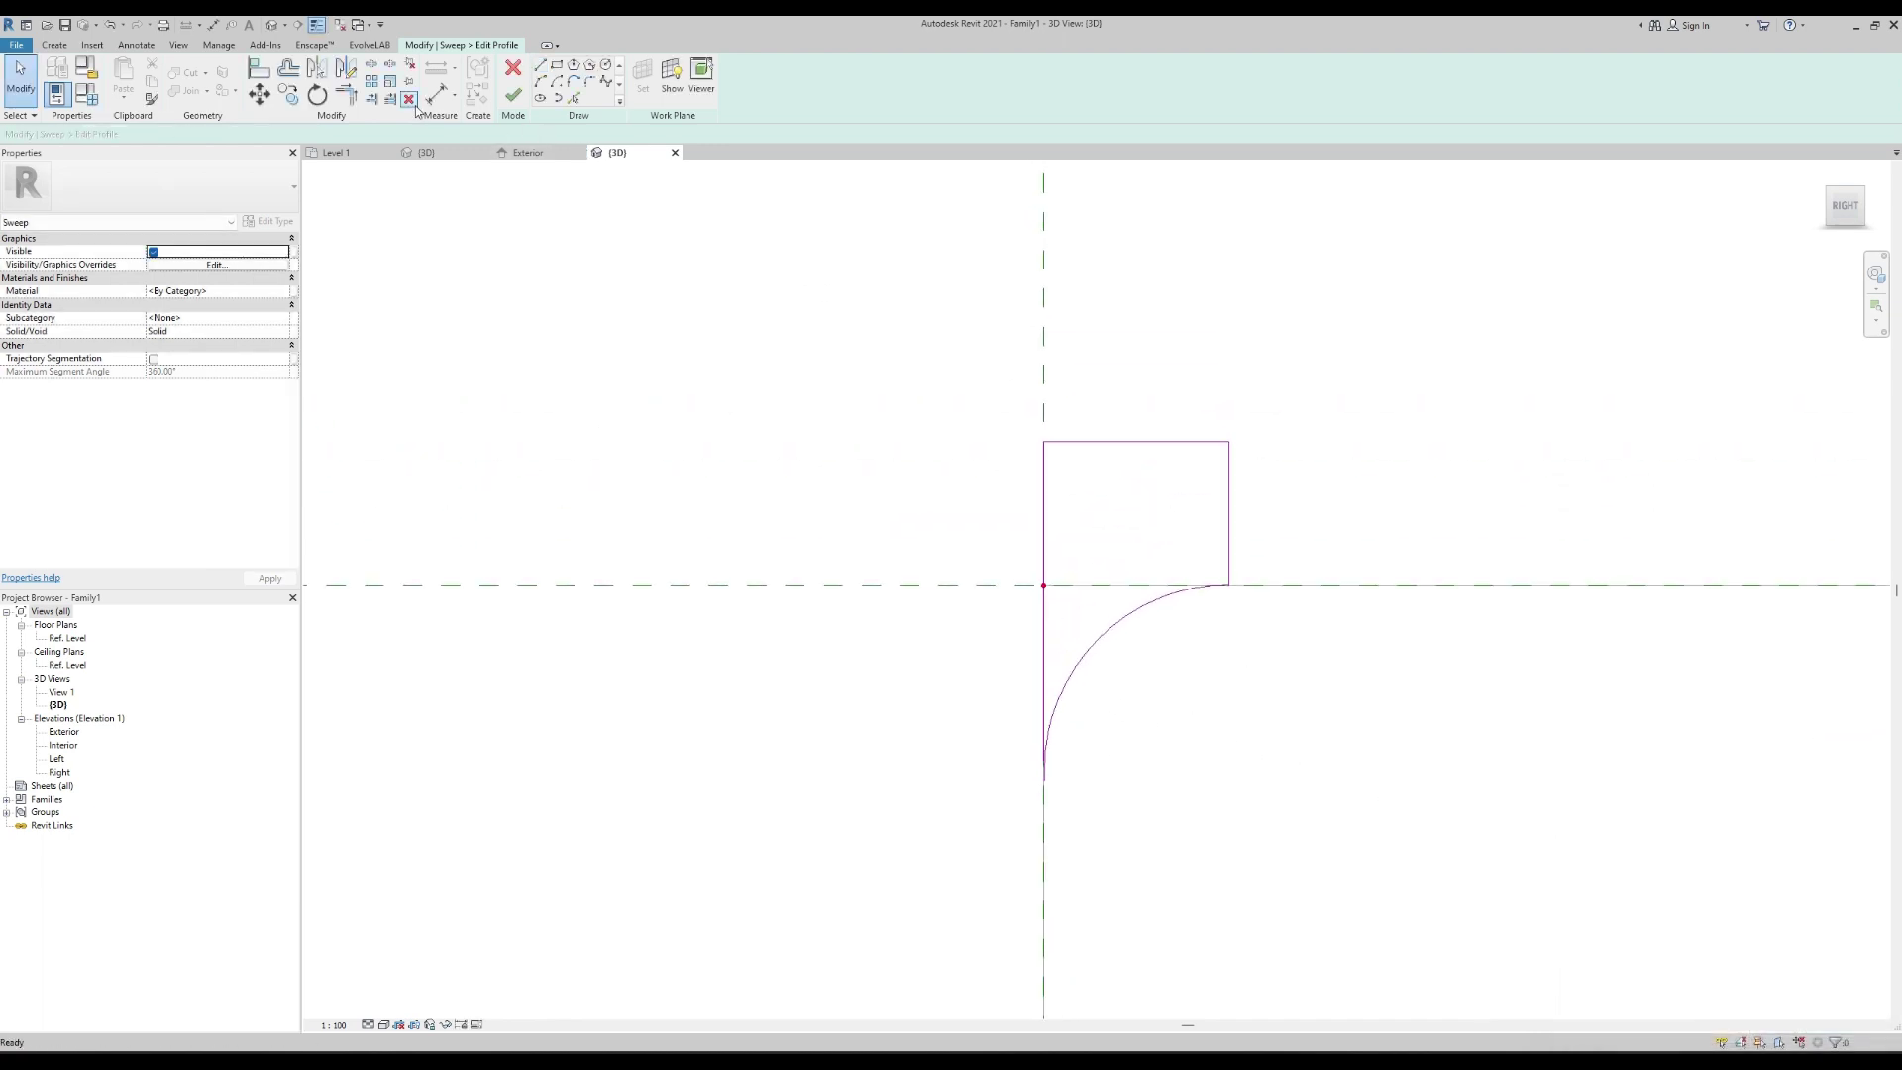
Trim the profile's long vertical line and the arc so they meet in a clean corner at the arc's lower end.
left_click(345, 94)
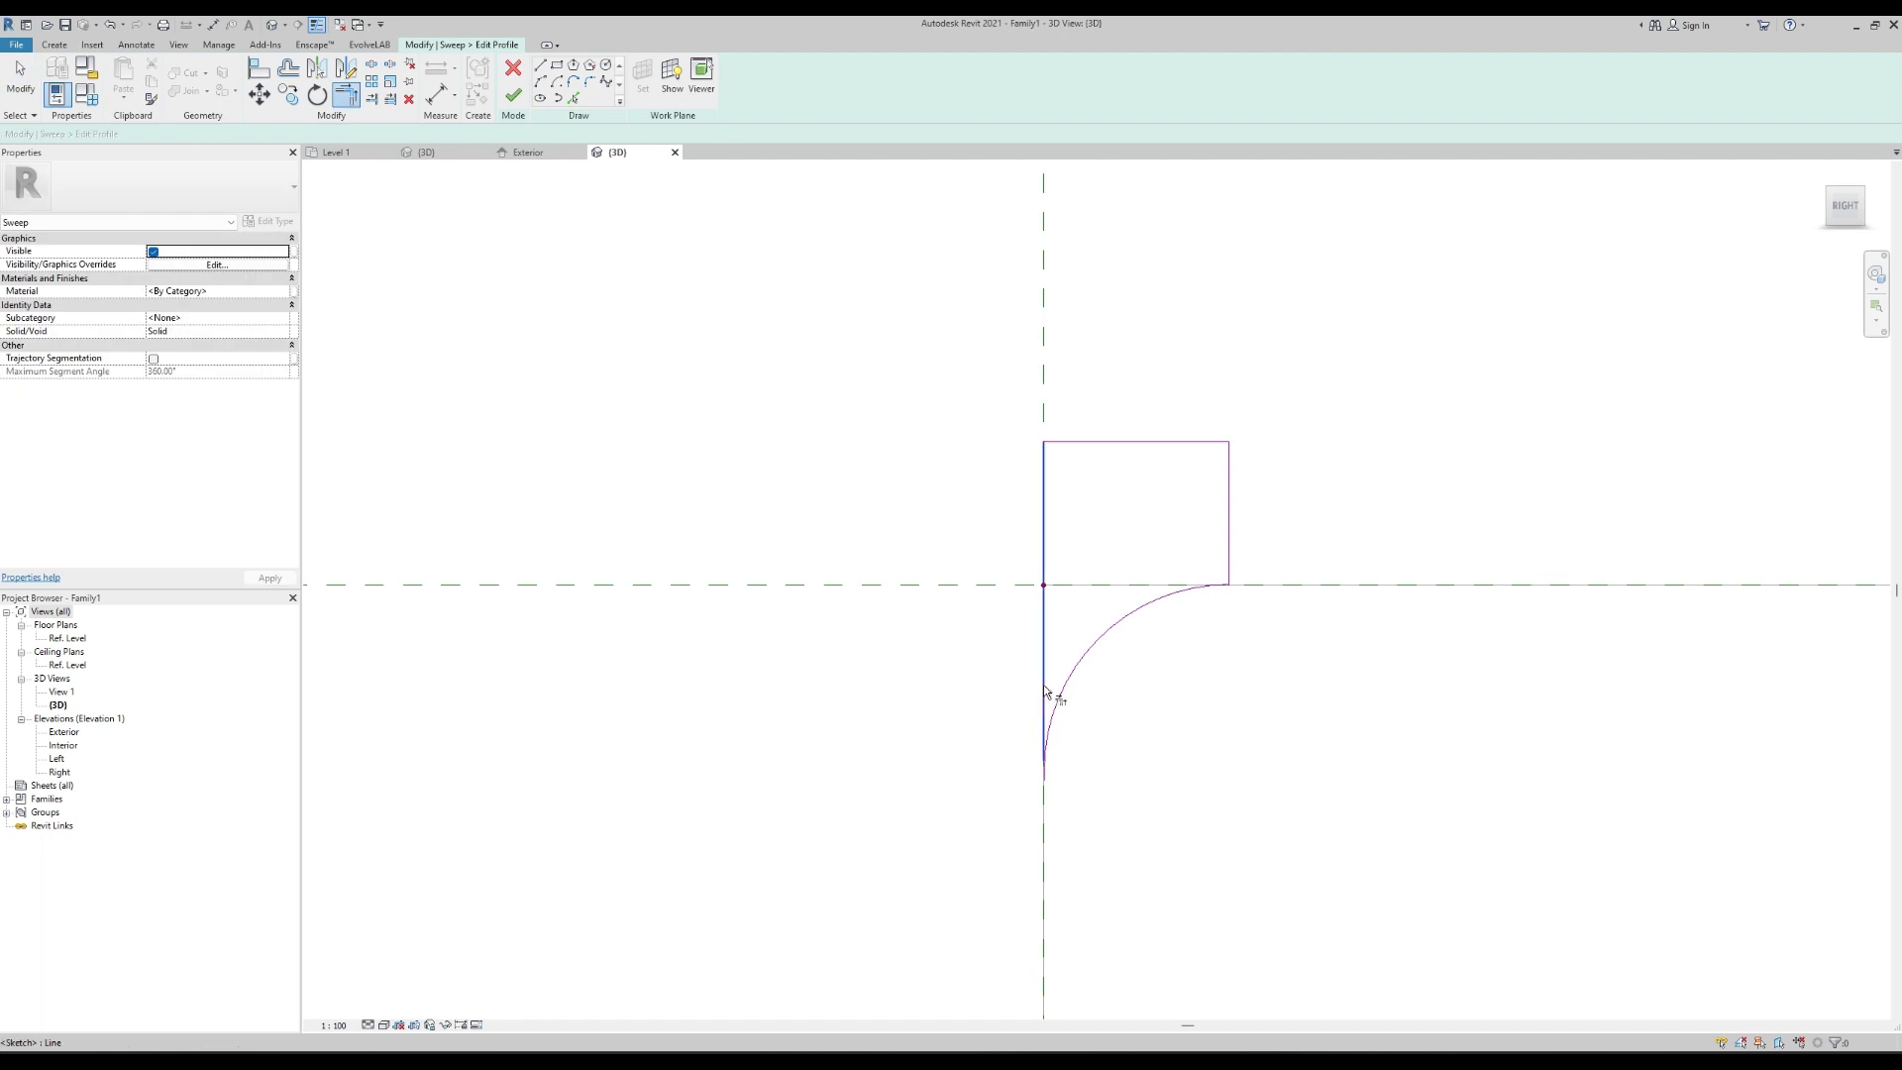
left_click(1043, 686)
left_click(1056, 699)
left_click(1187, 595)
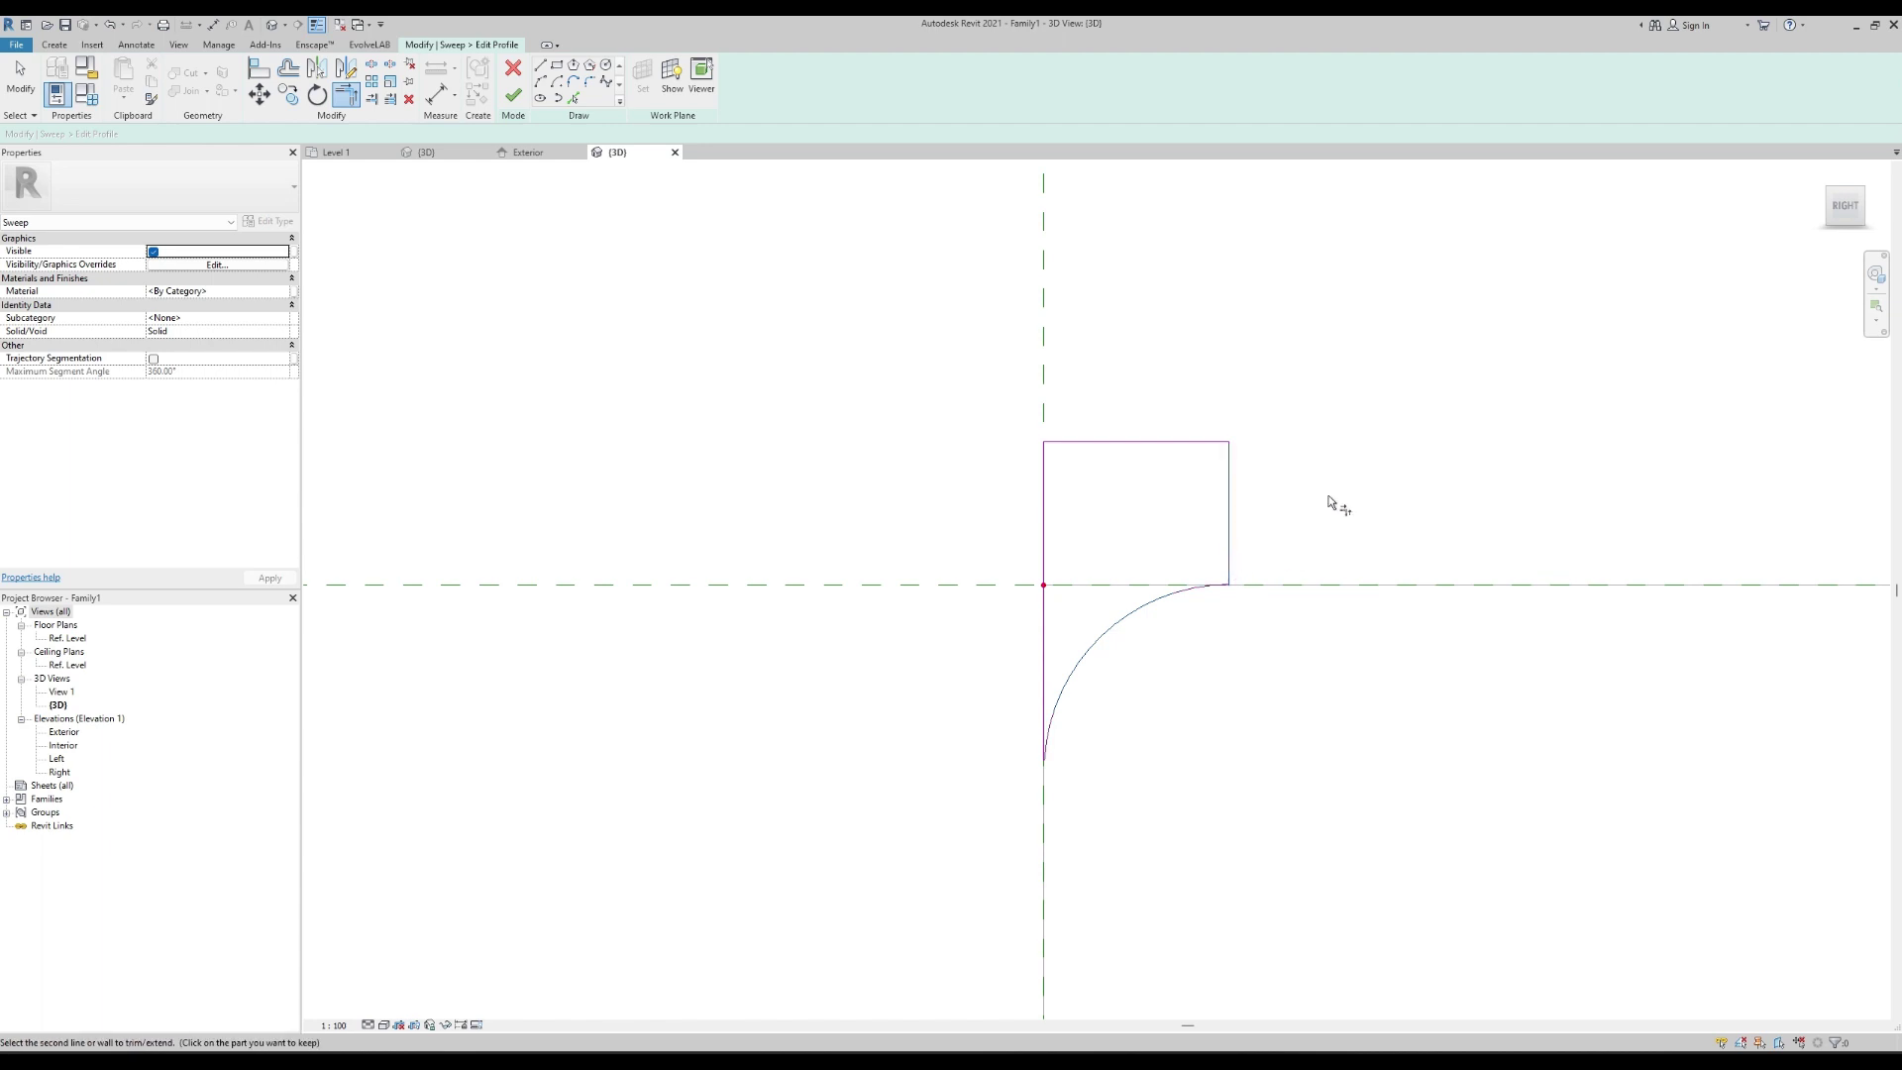
key("Escape")
key("Escape")
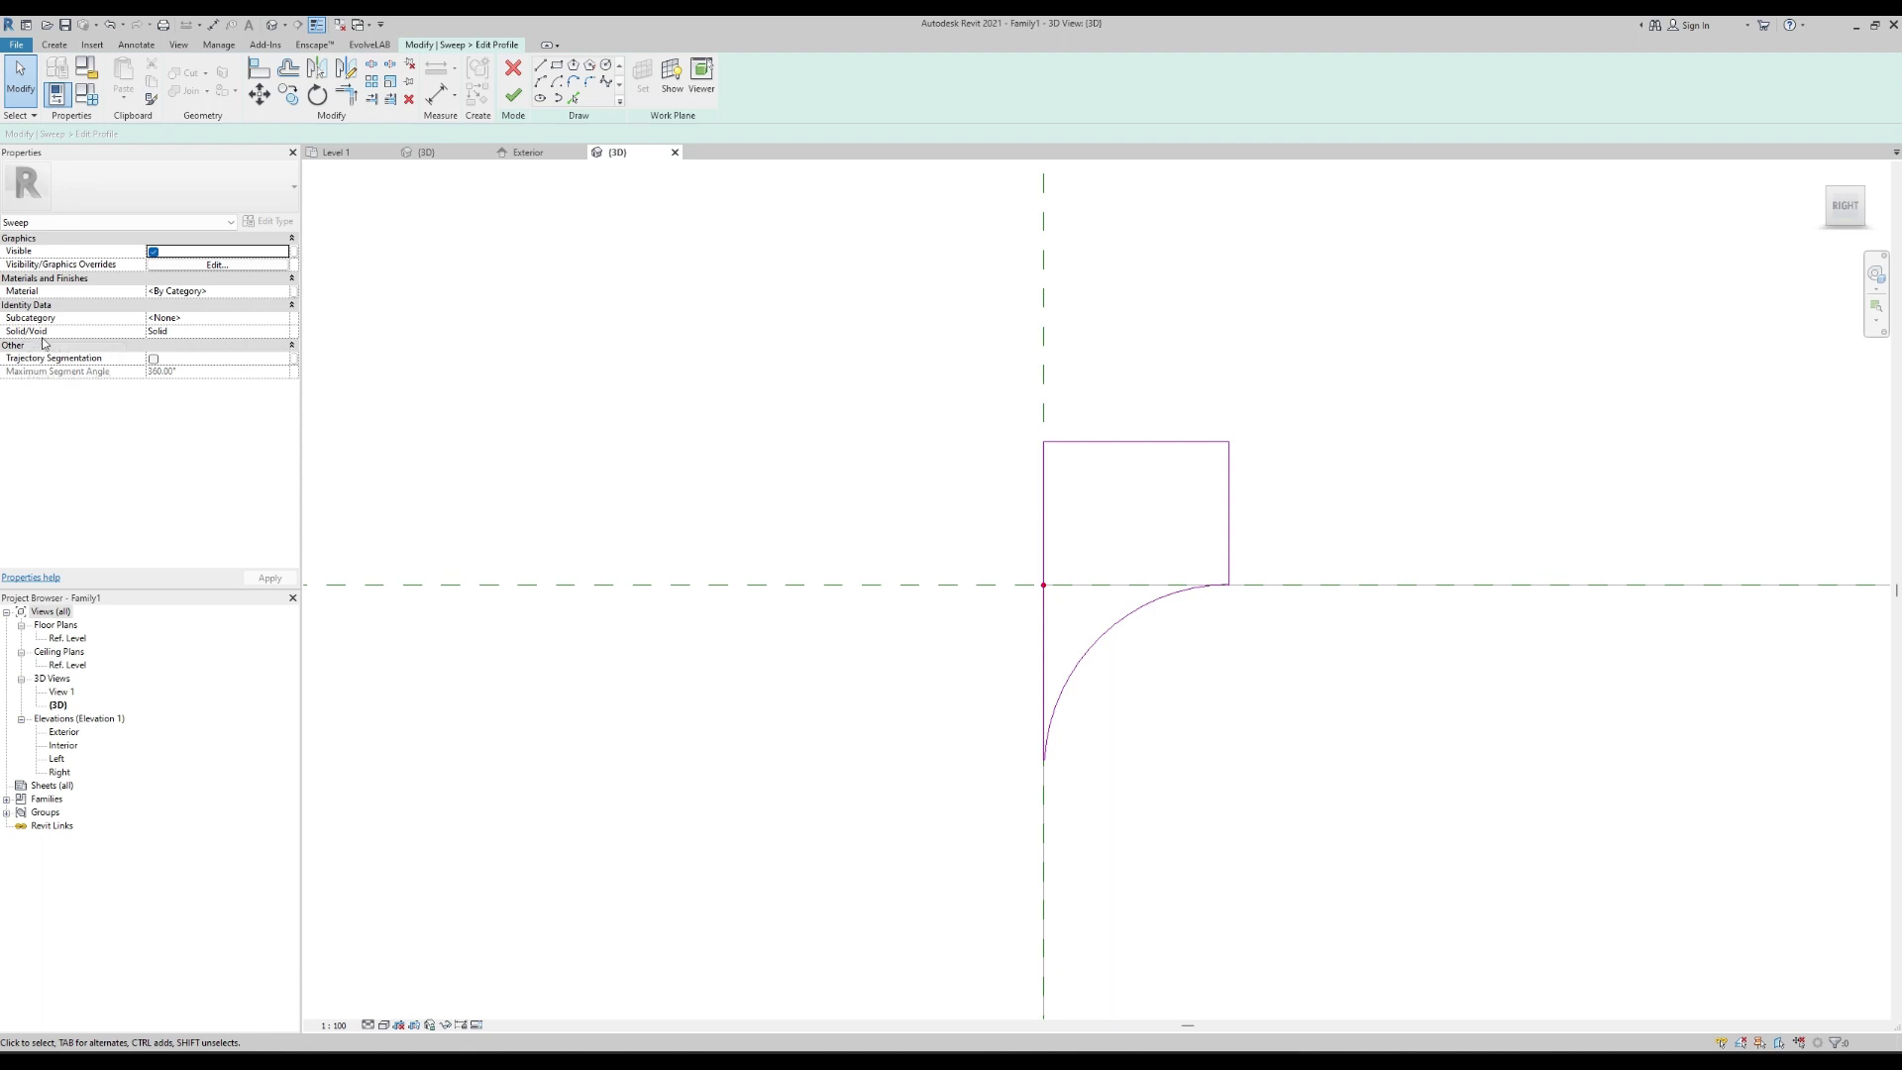
Change the sweep from Solid to Void, and finish its profile and the sweep to round the block's first face.
left_click(289, 333)
left_click(284, 333)
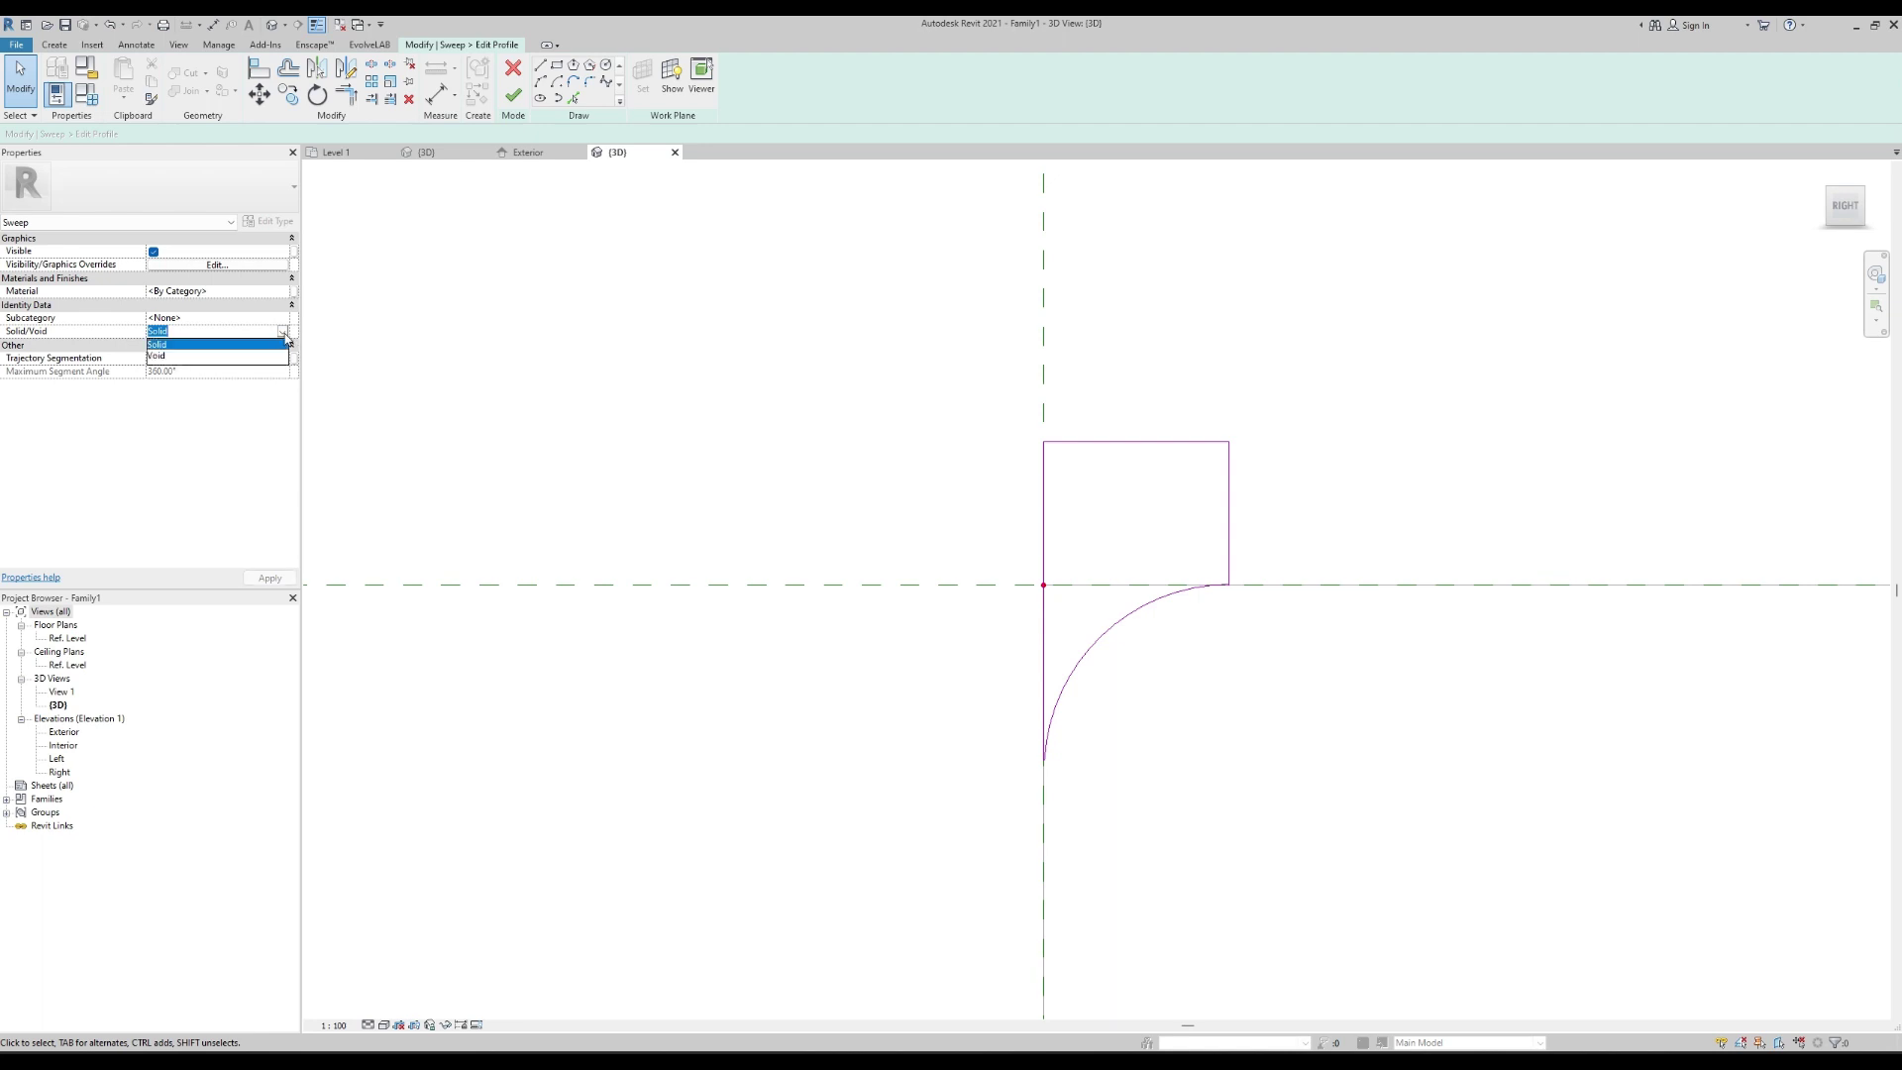
left_click(158, 356)
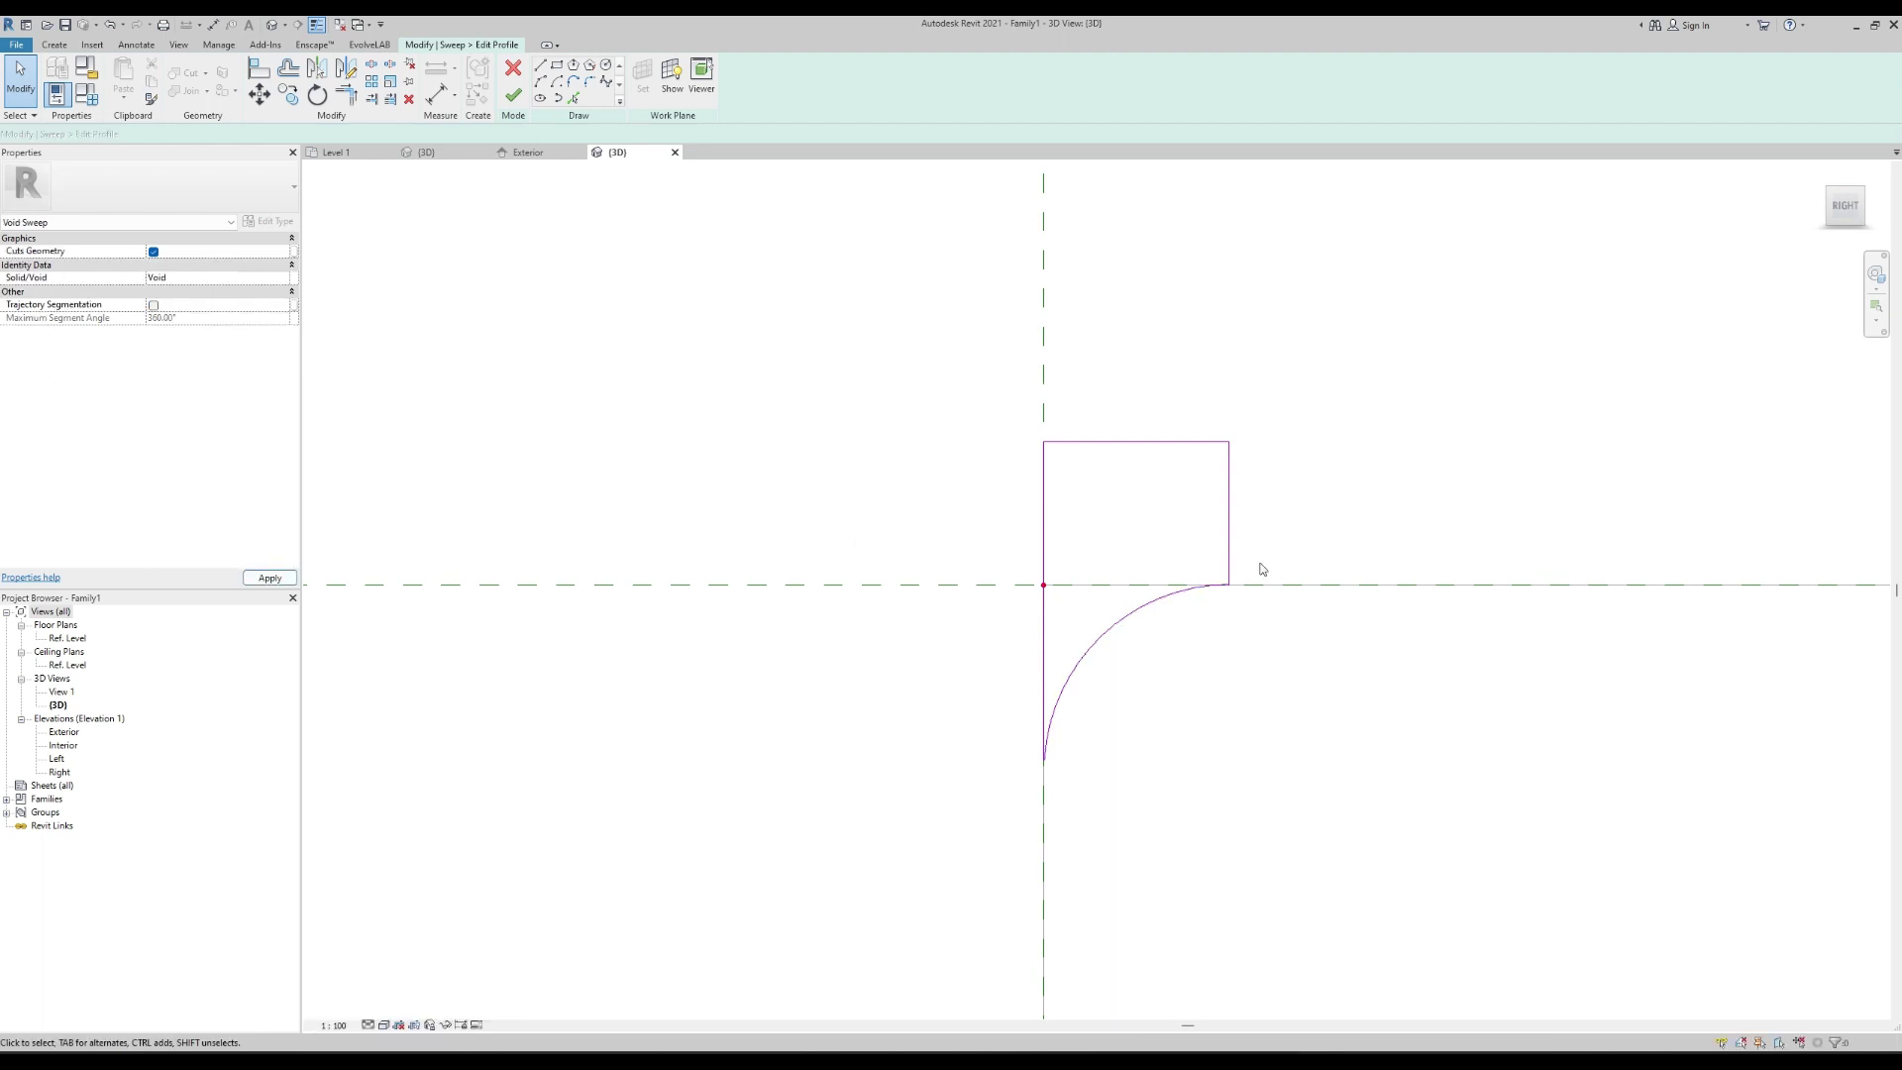
left_click(519, 98)
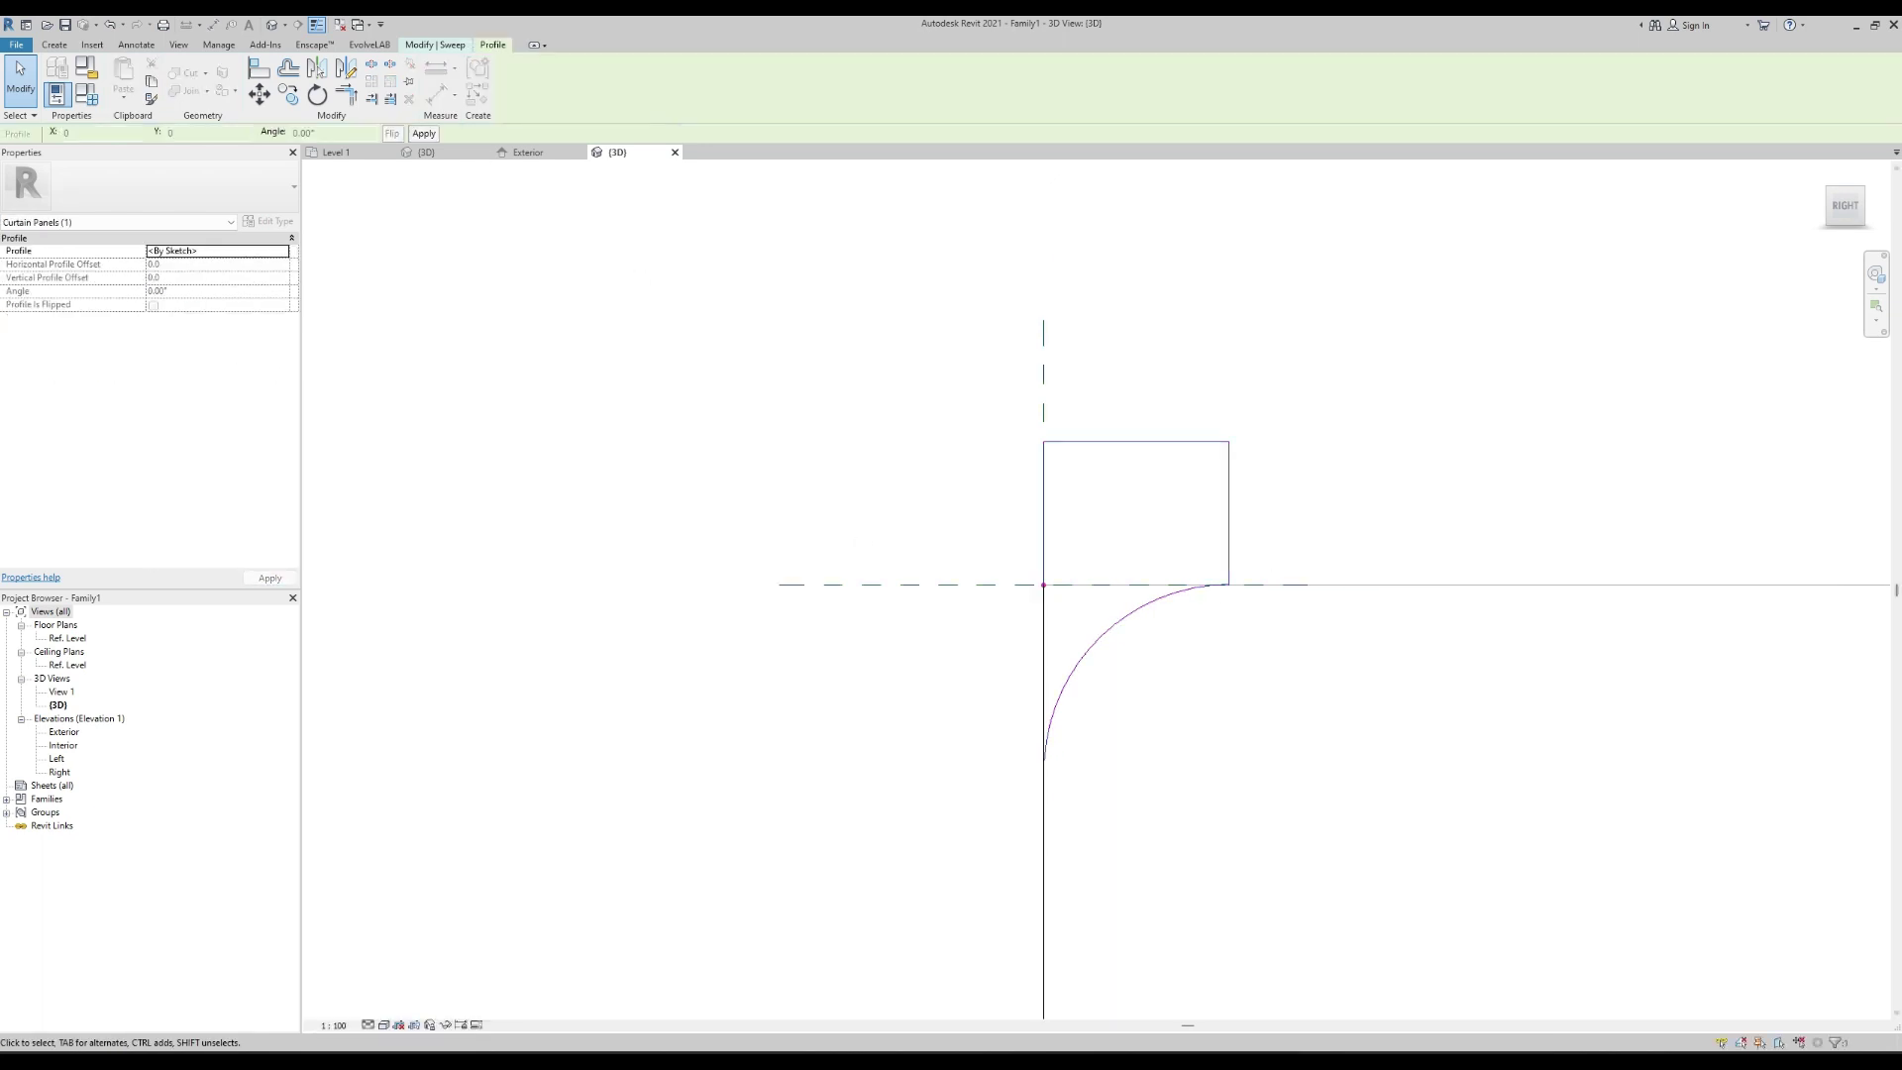
left_click(448, 46)
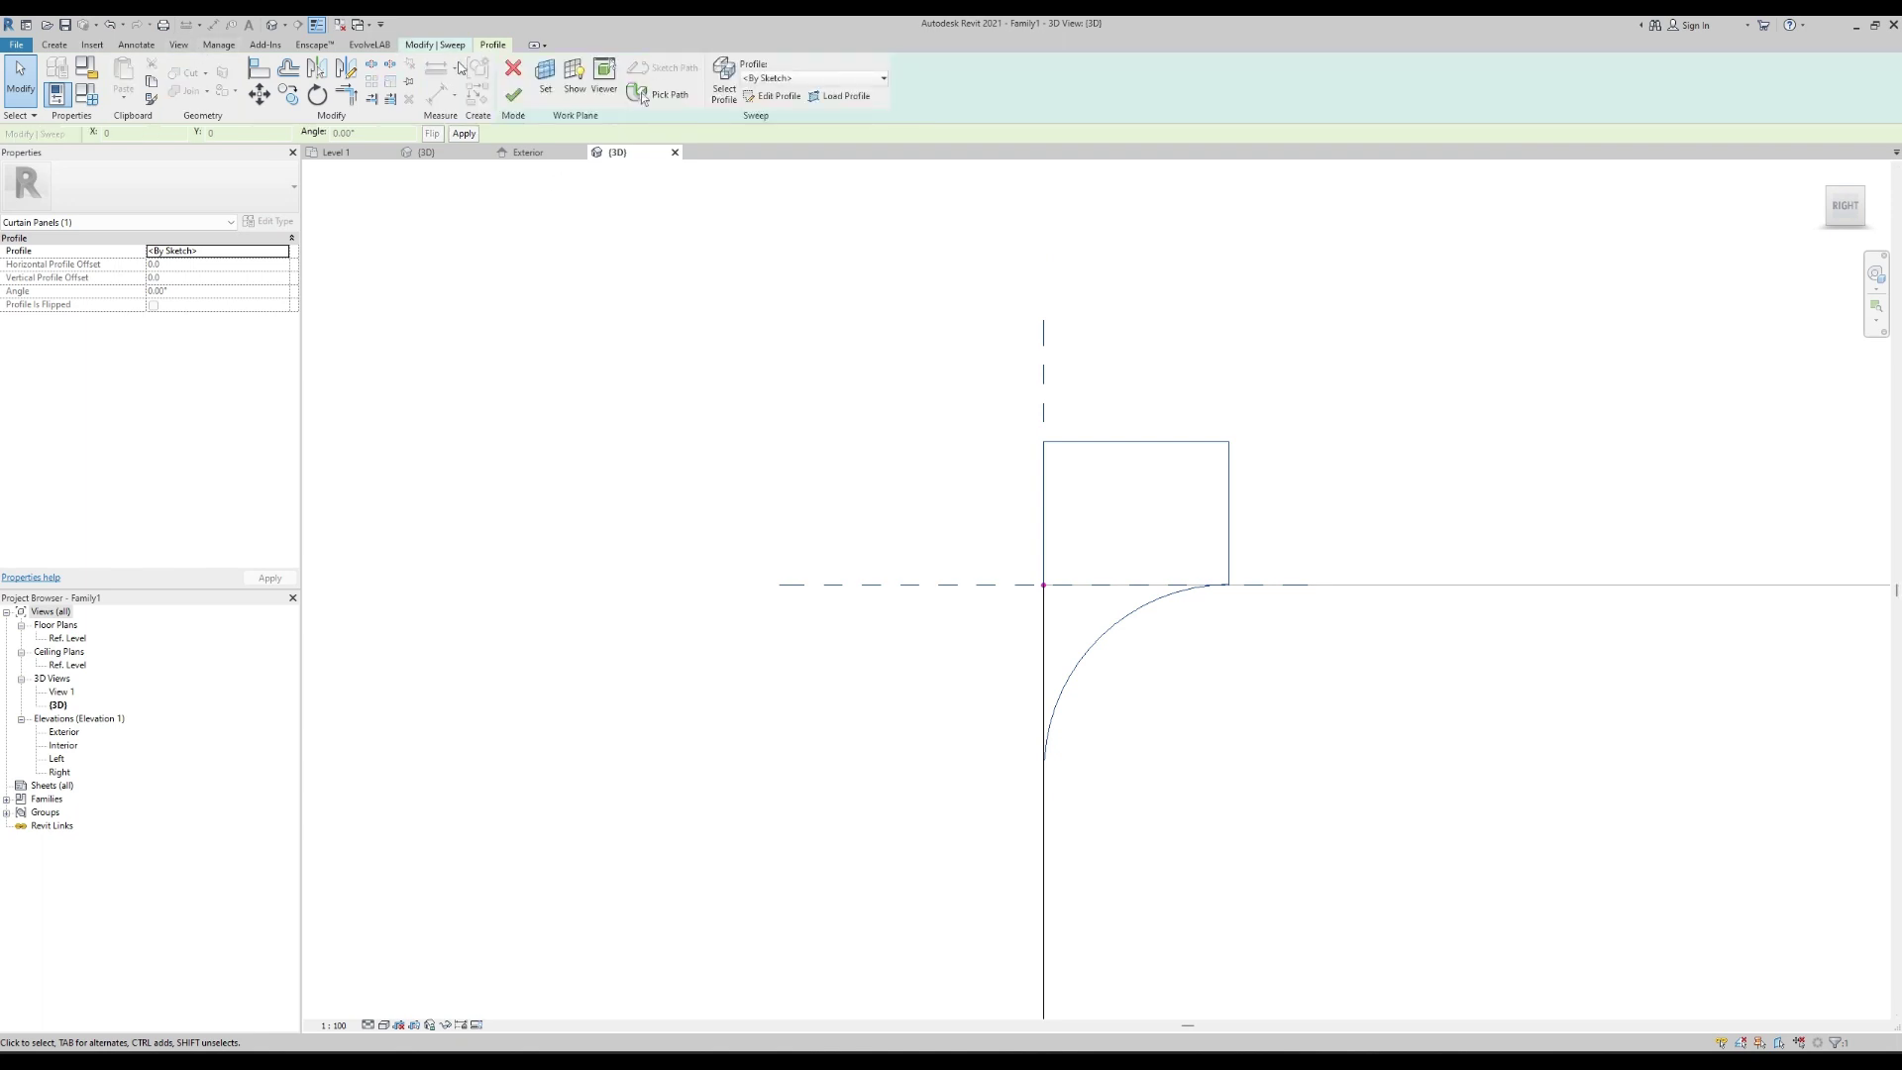
left_click(515, 96)
Start Cut Geometry and inspect the rounded edges of the block from an angled 3D view.
left_click(184, 73)
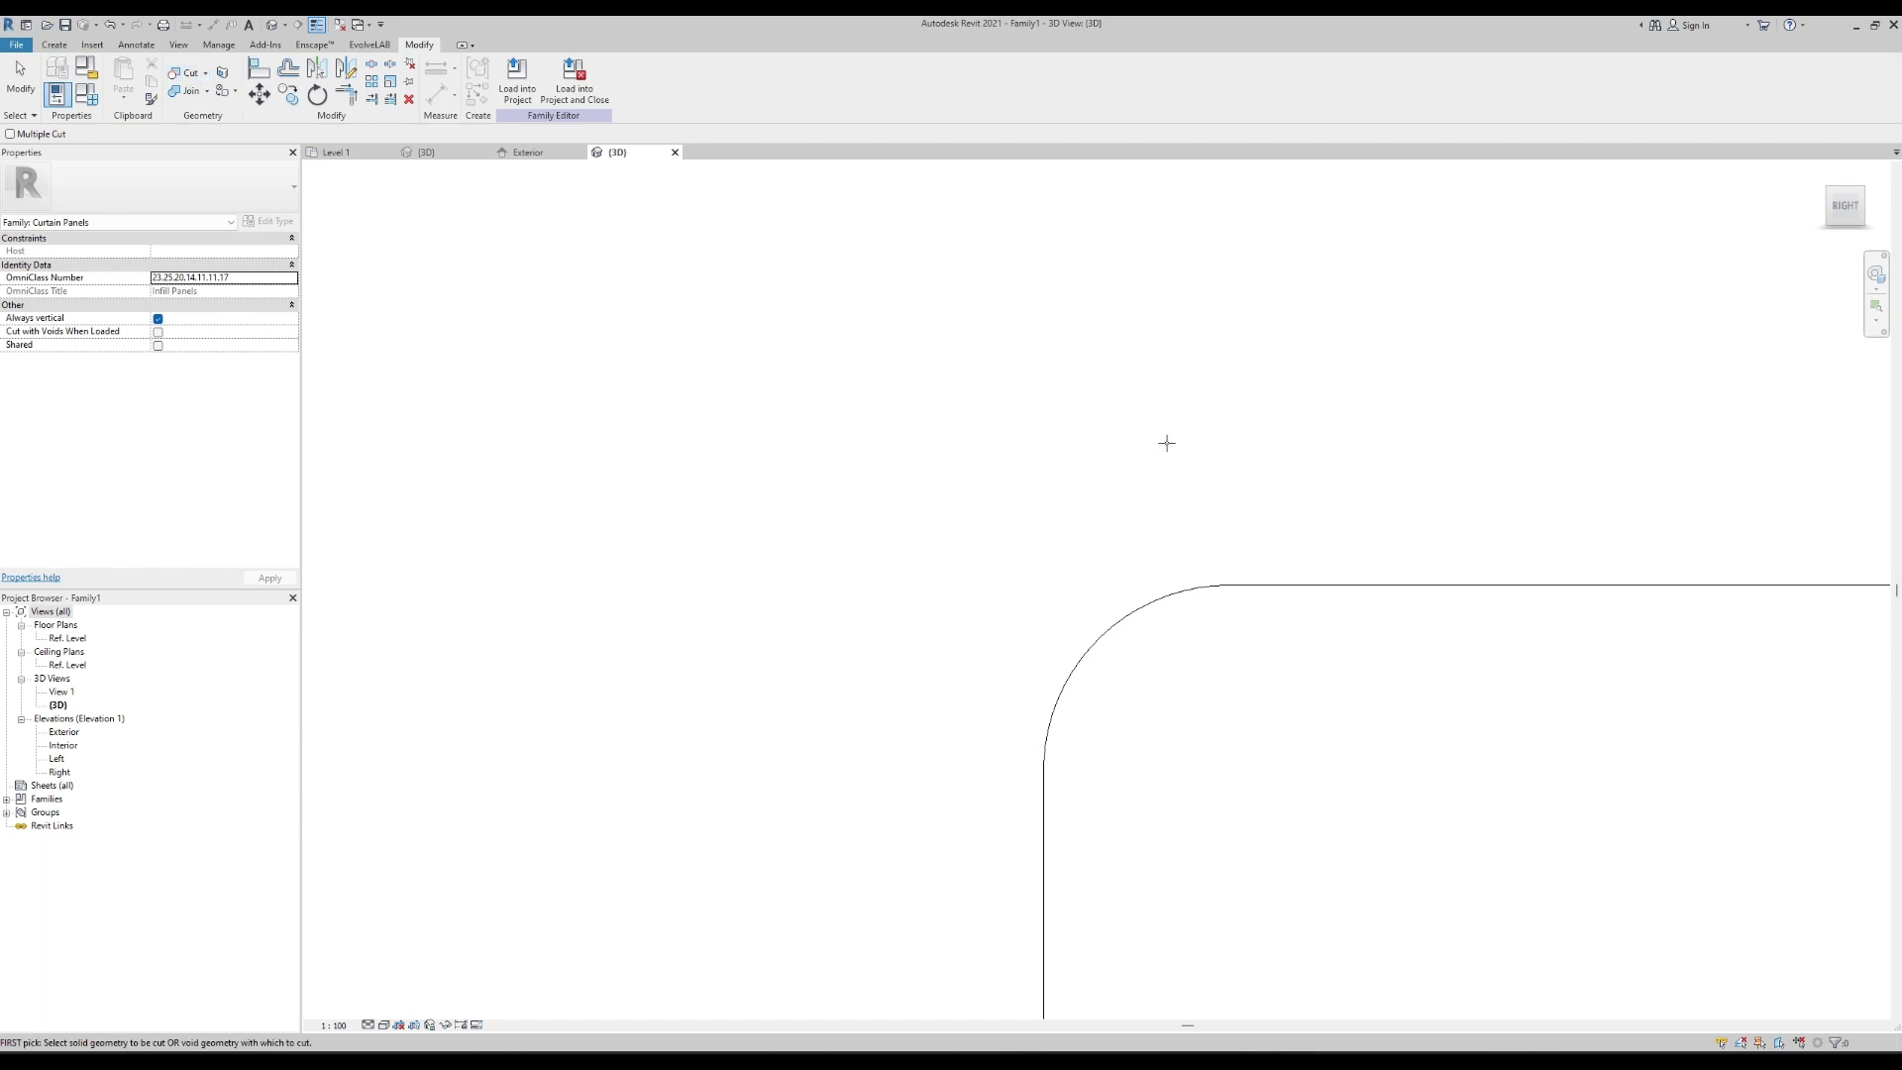
scroll(1167, 443, "down", 4)
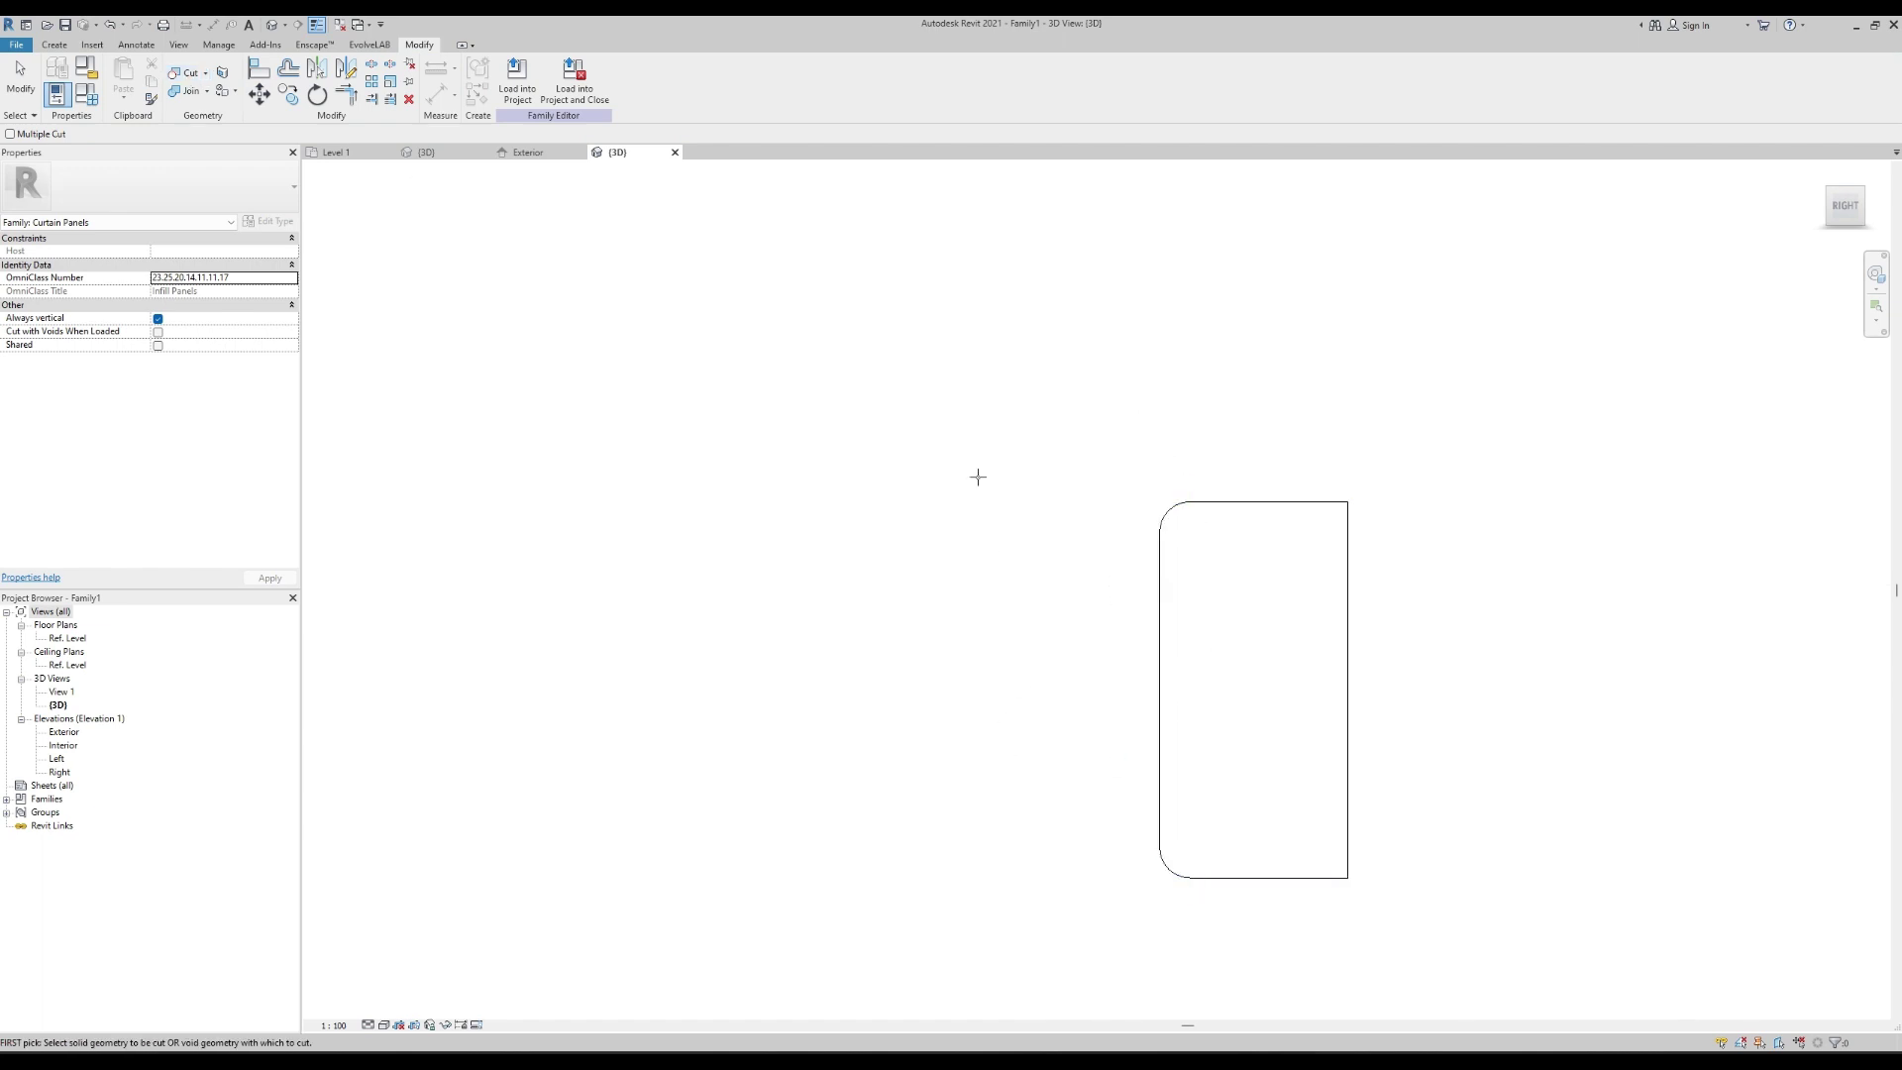
scroll(1022, 709, "down", 2)
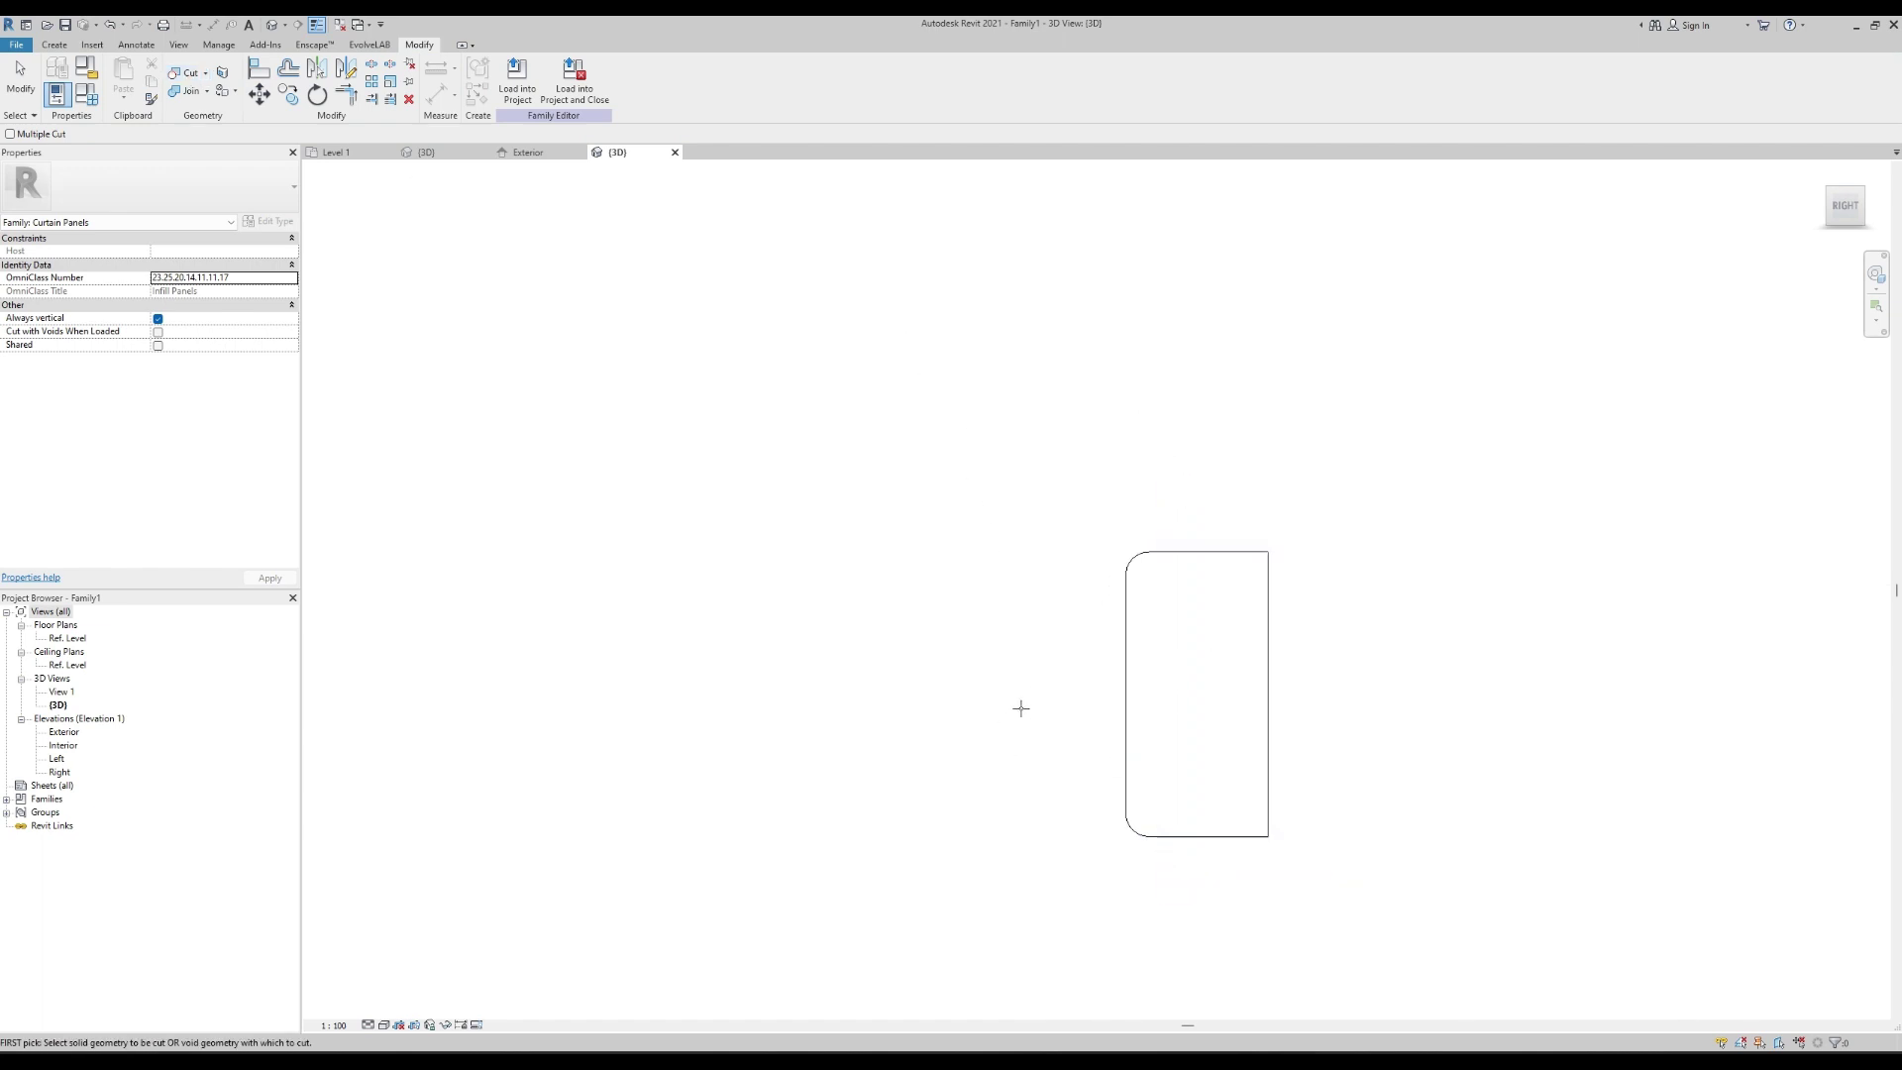
middle_click_drag(1032, 711, 1113, 581, "shift")
scroll(1150, 633, "up", 2)
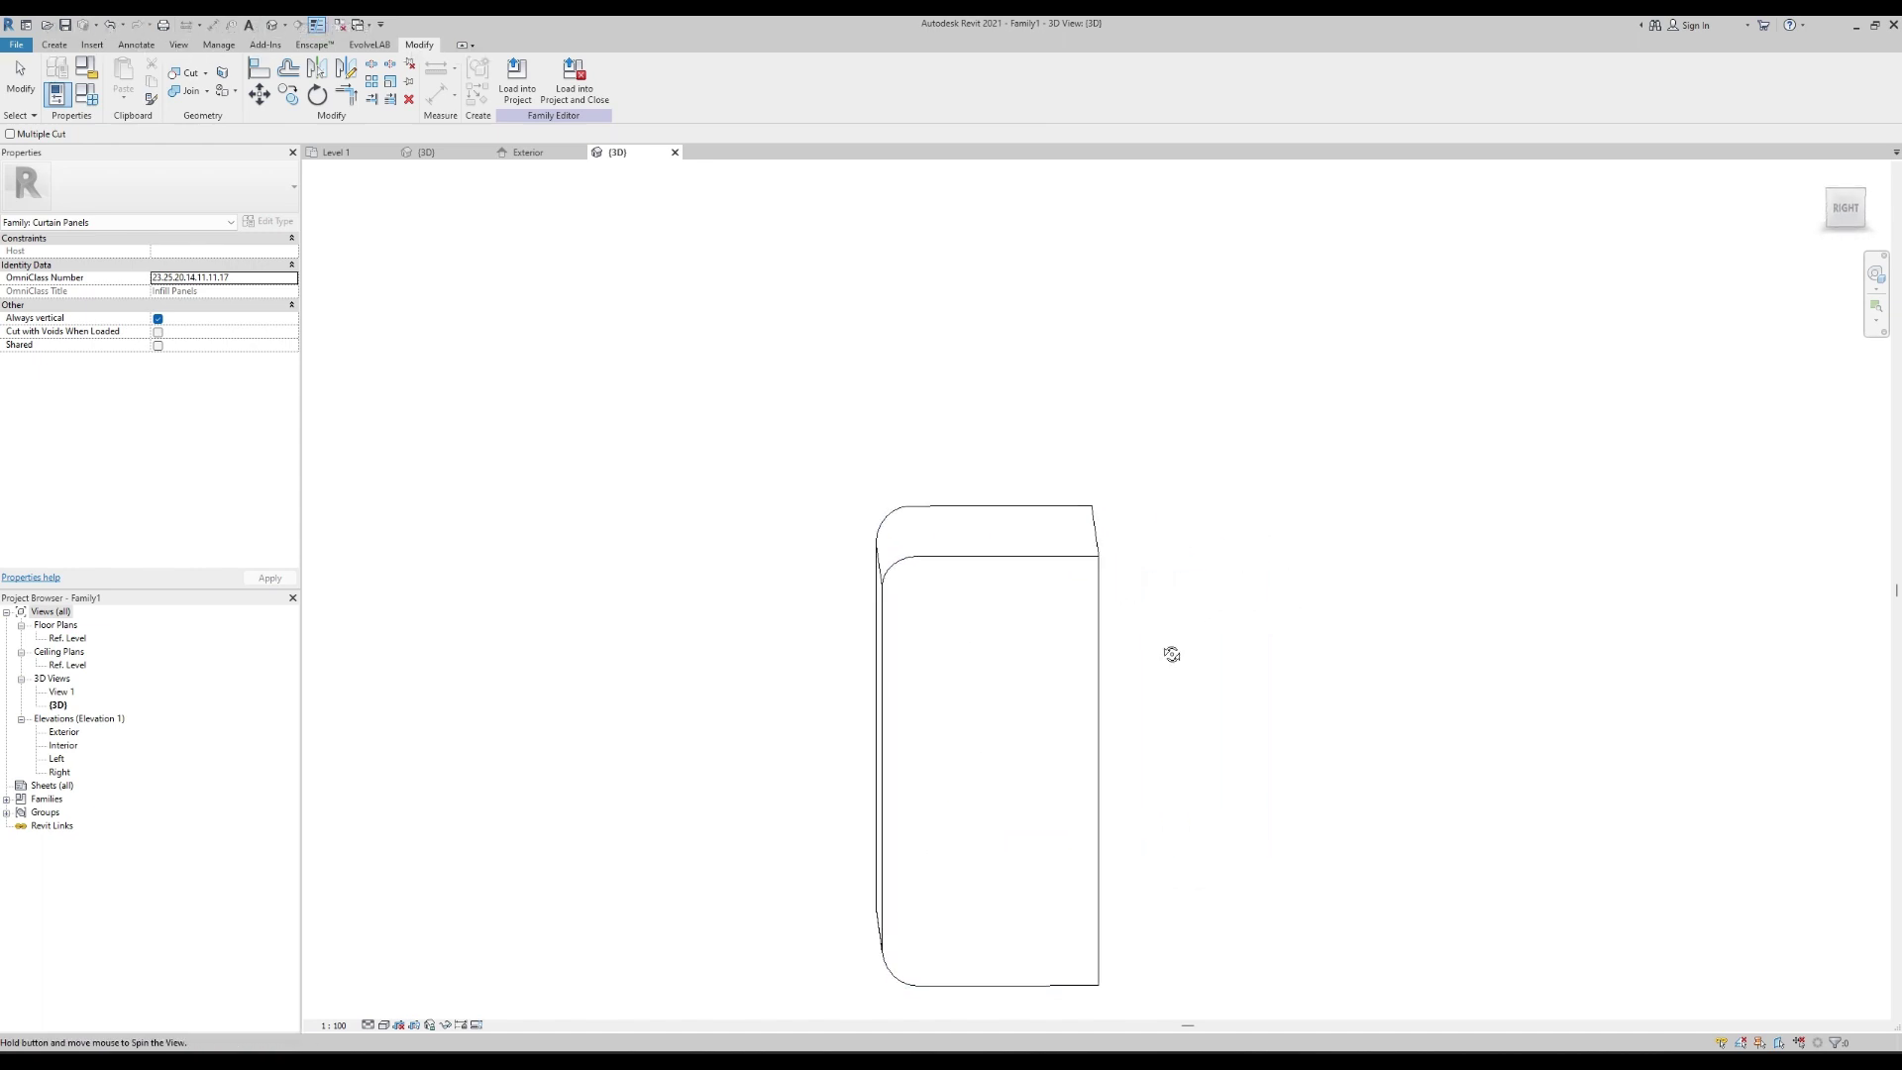
left_click(186, 72)
Start a new sweep and pick the four edges of the block's square-edged face as its path.
left_click(54, 46)
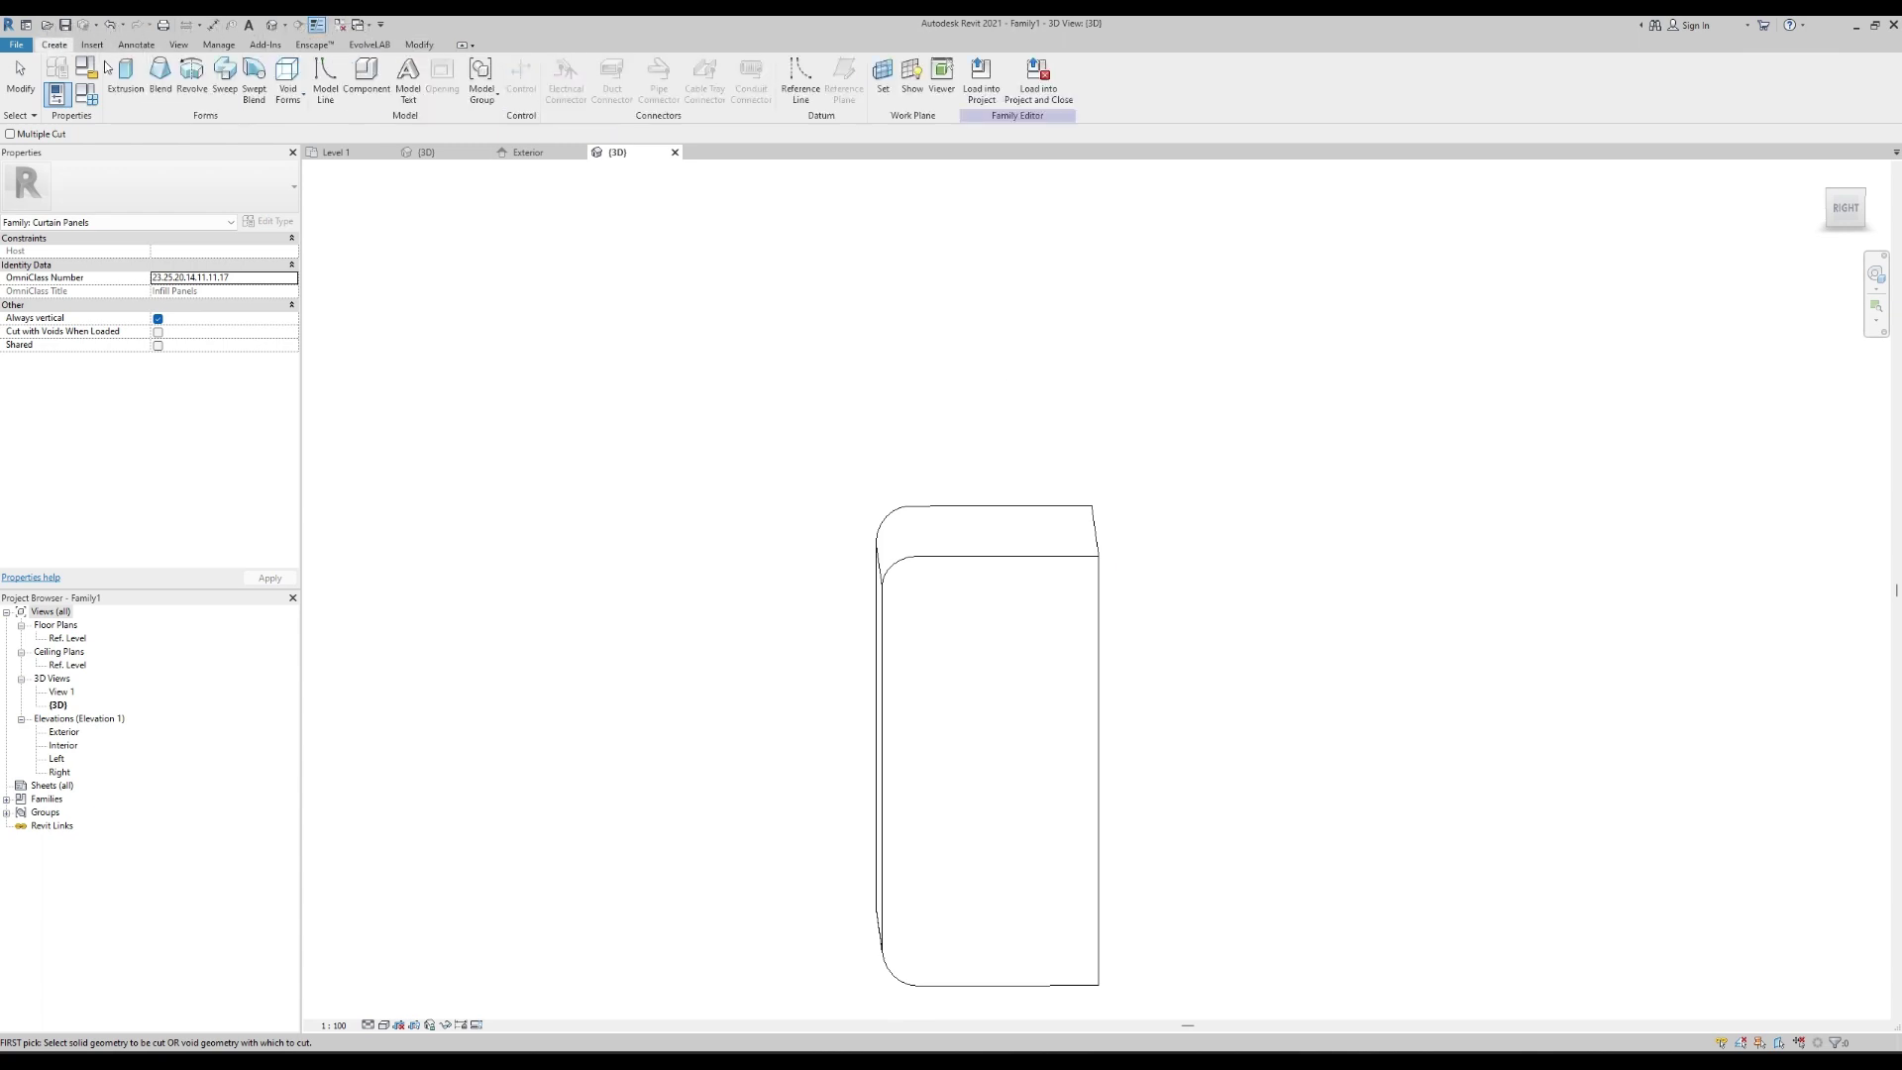
left_click(226, 93)
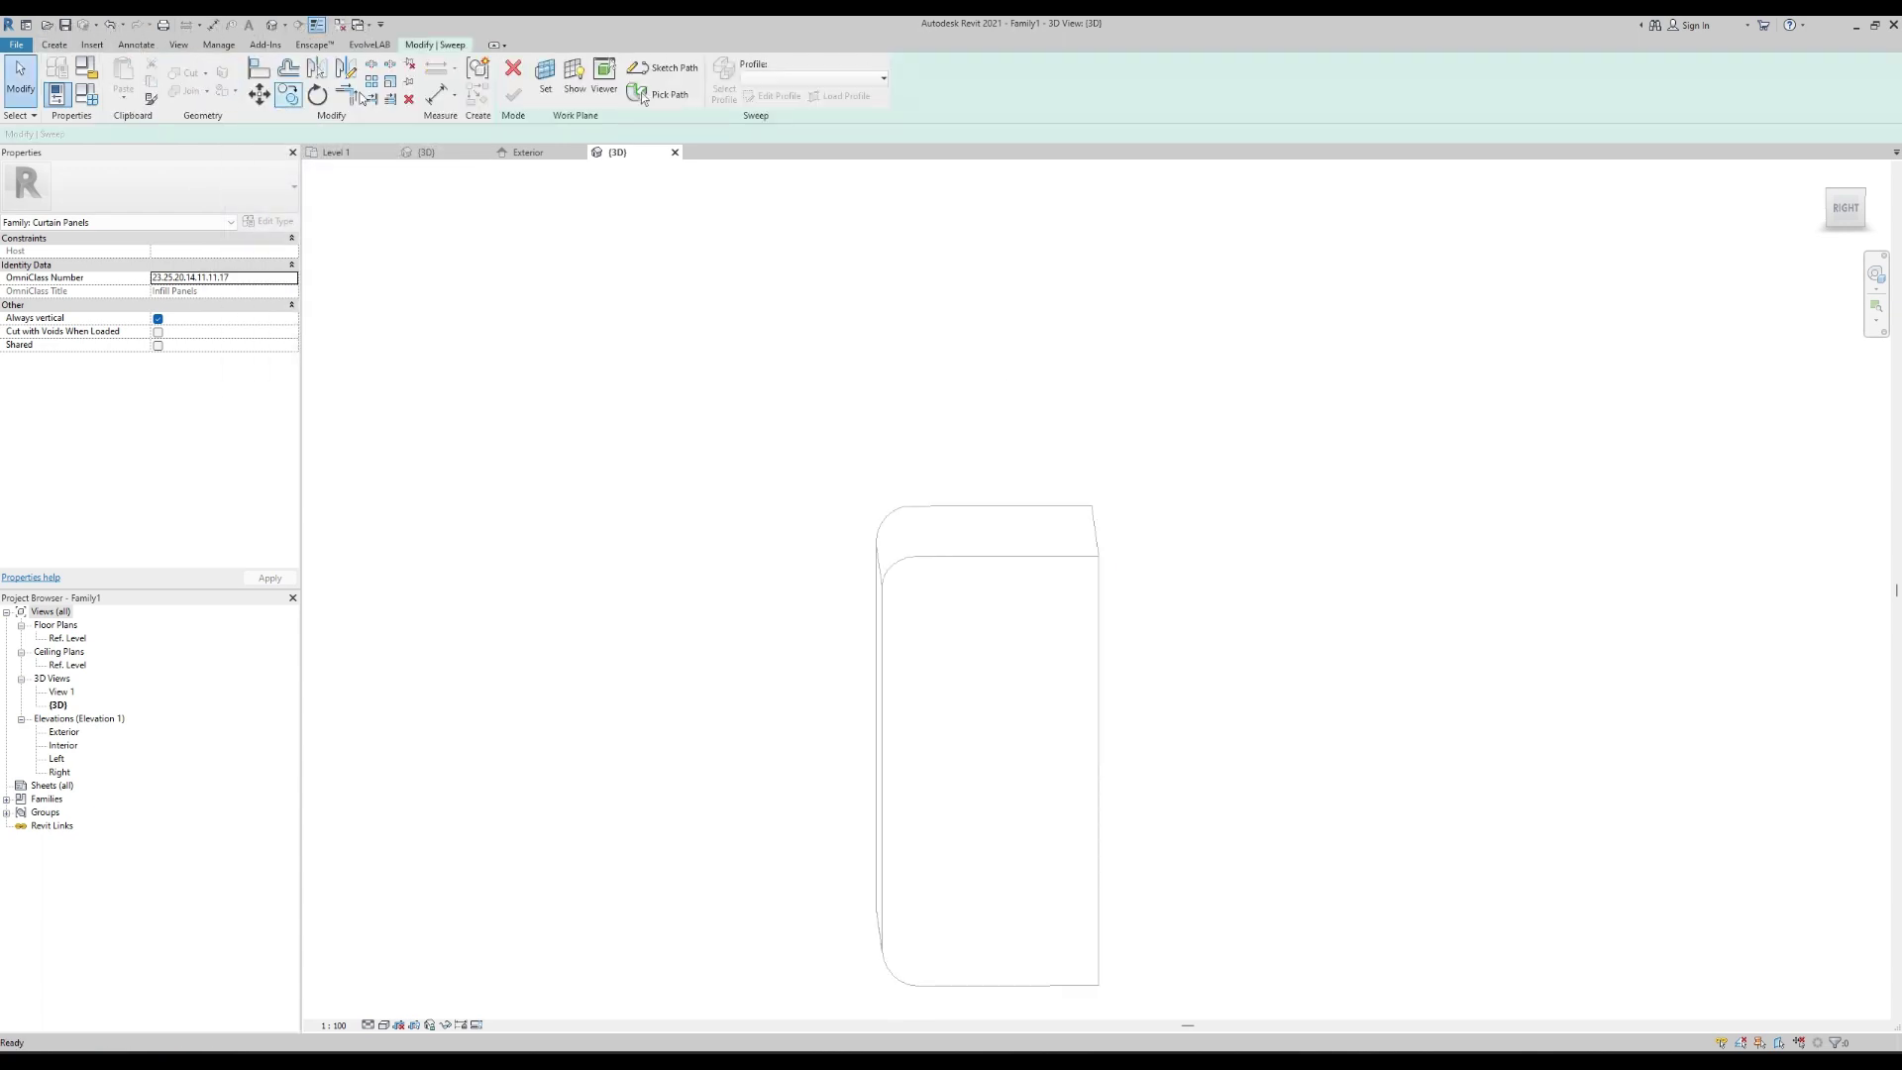
left_click(654, 101)
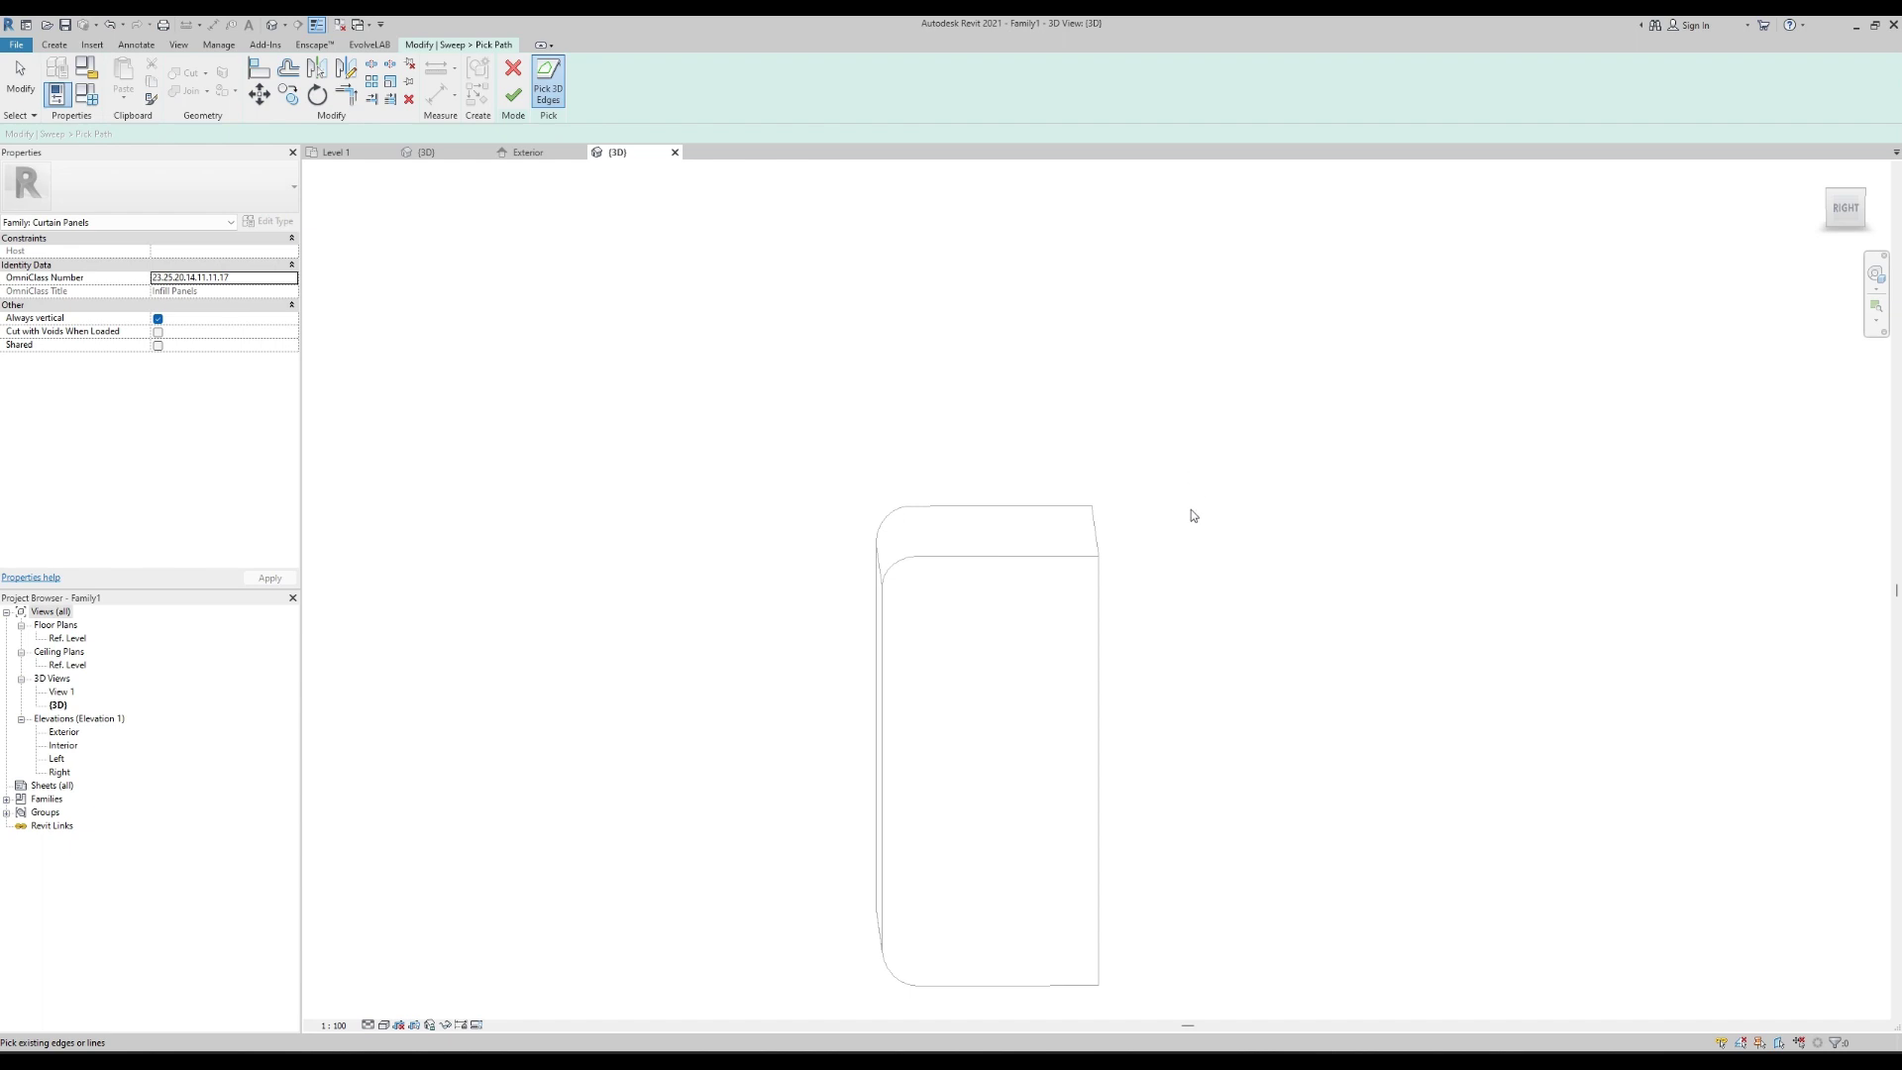
middle_click_drag(1191, 530, 1105, 543, "shift")
left_click(1082, 534)
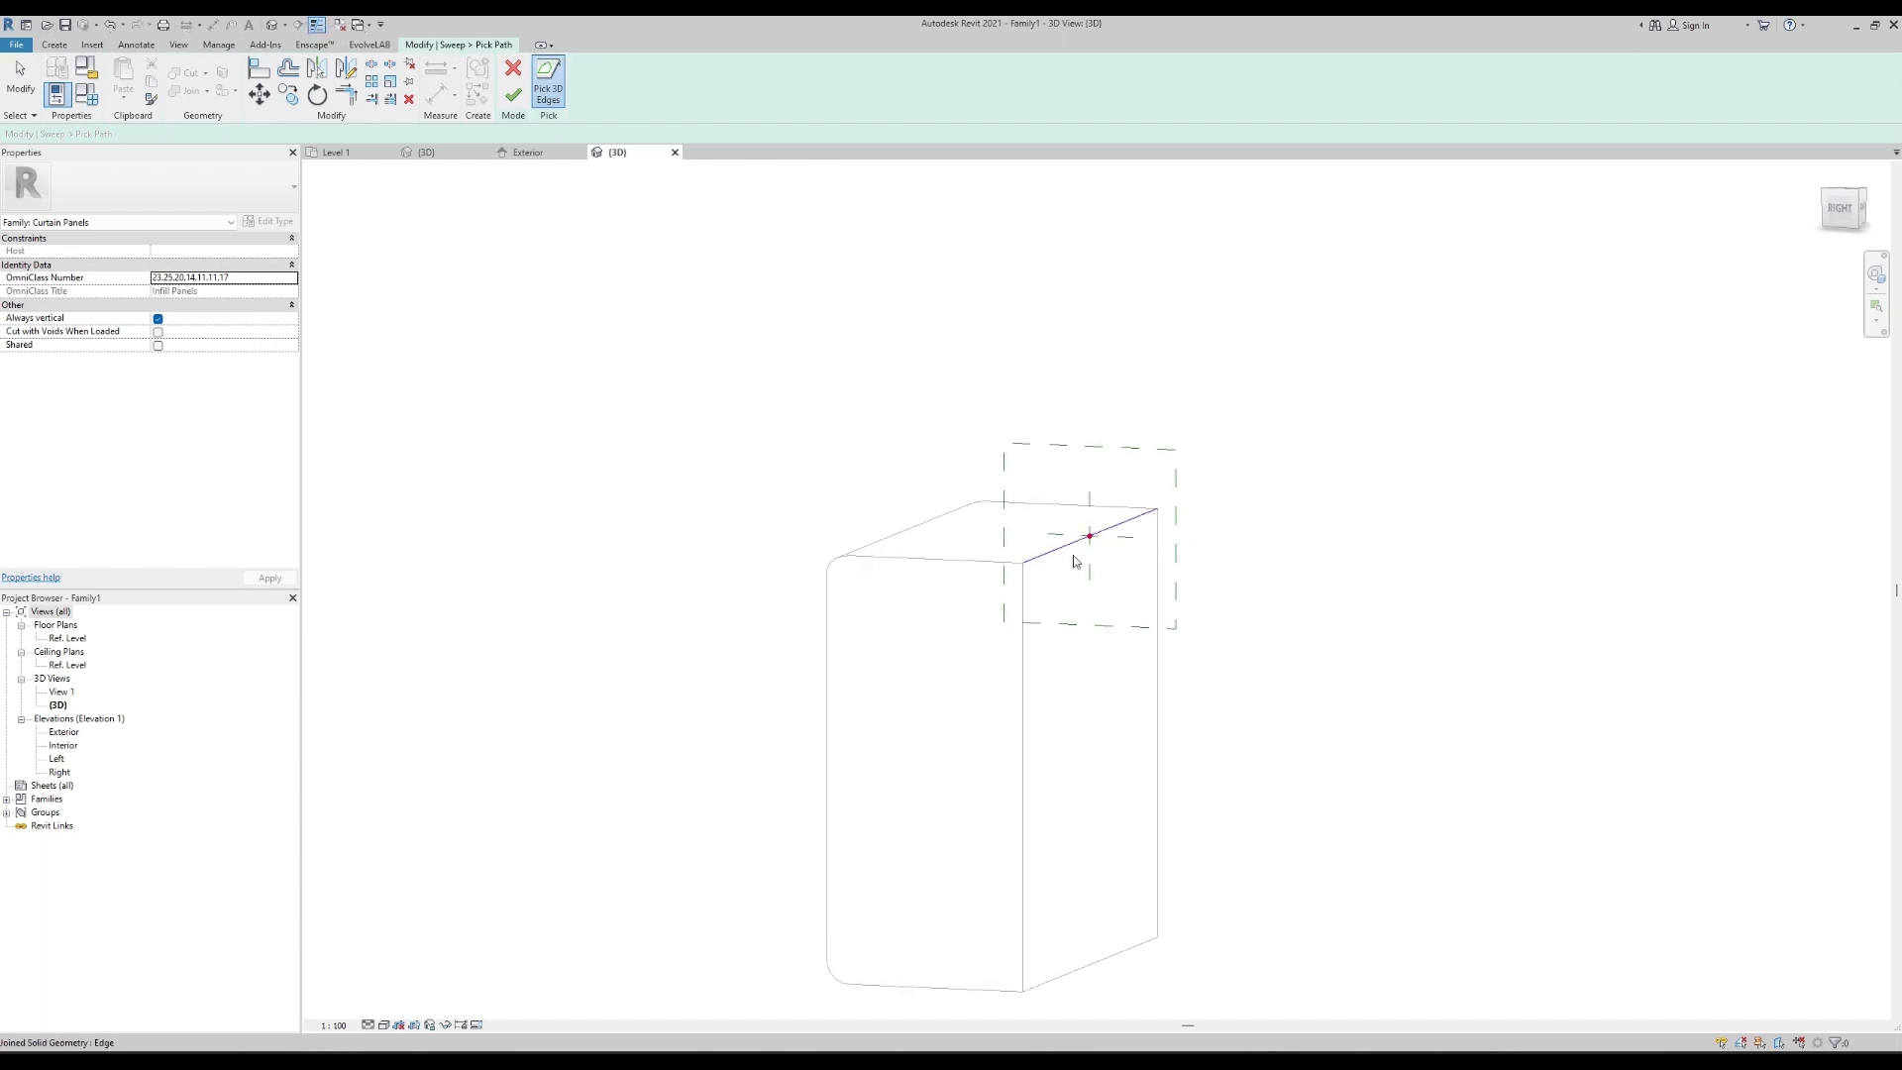
left_click(1023, 712)
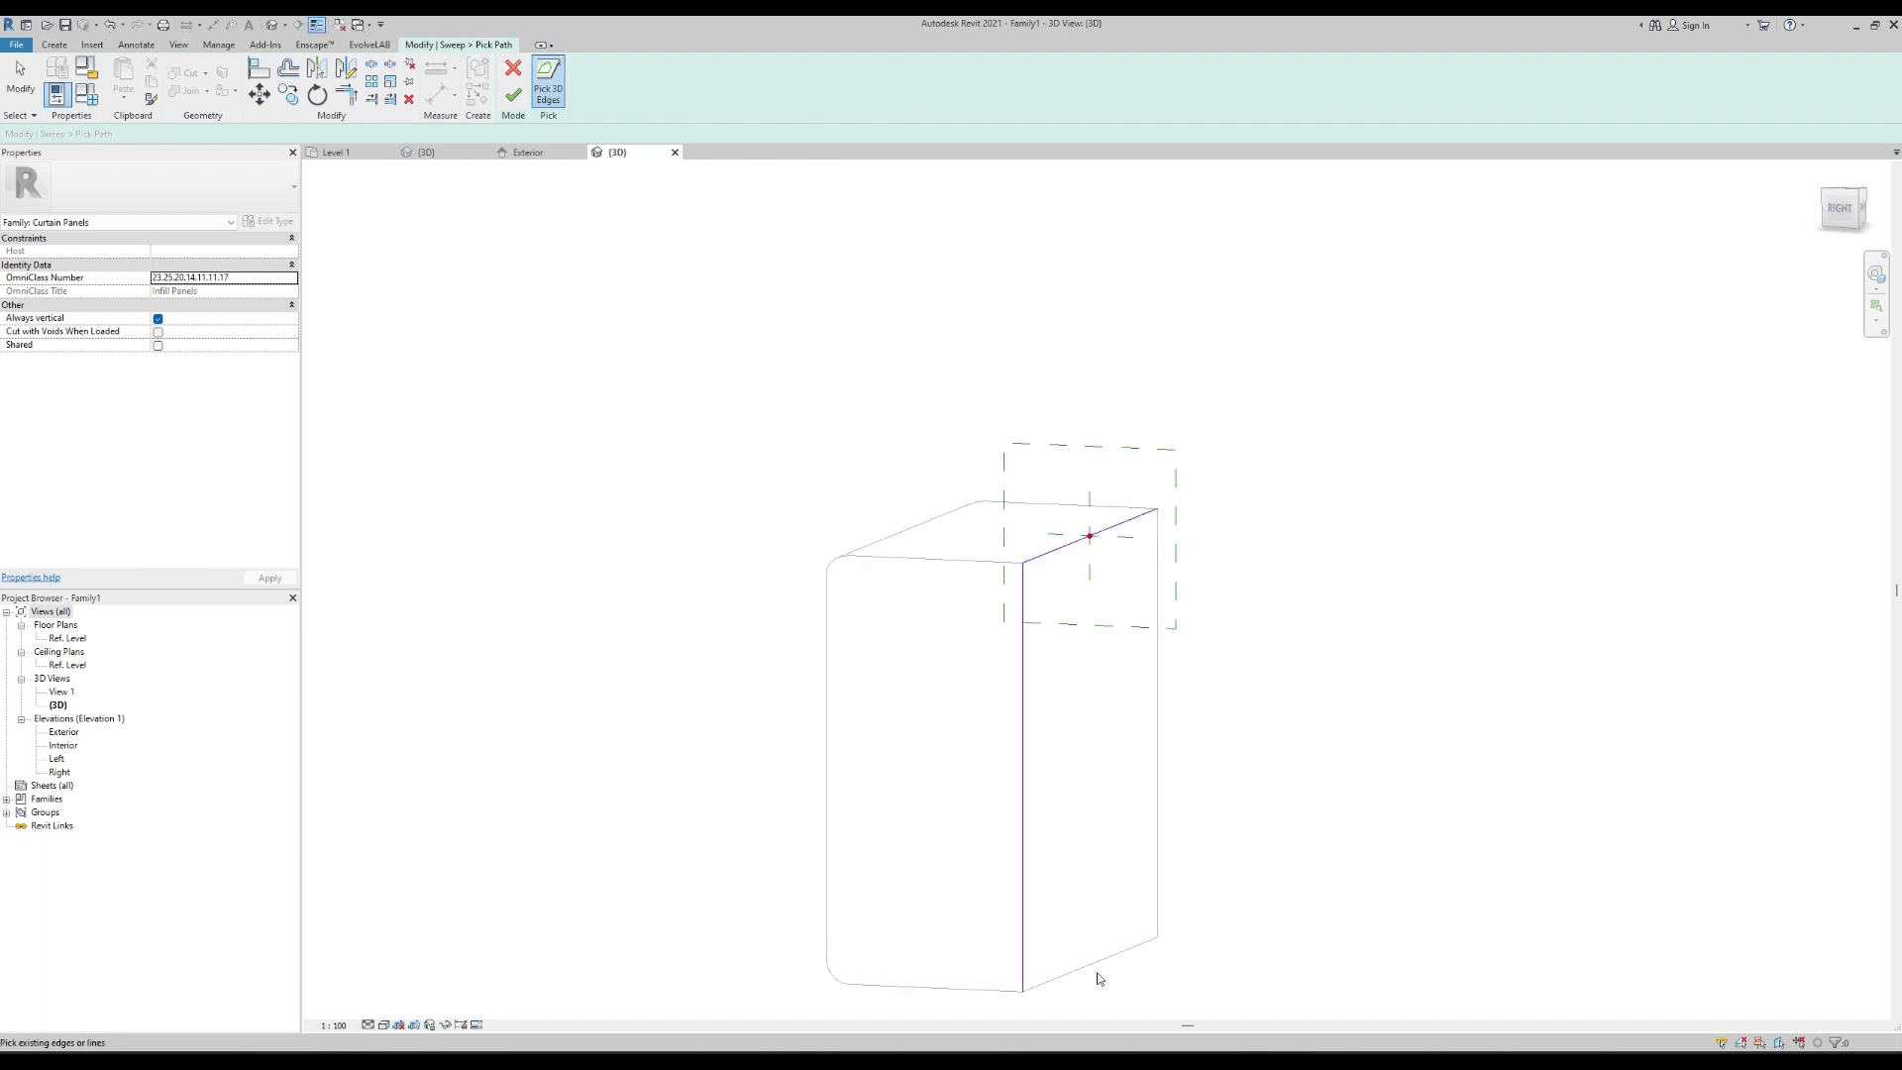
left_click(1157, 847)
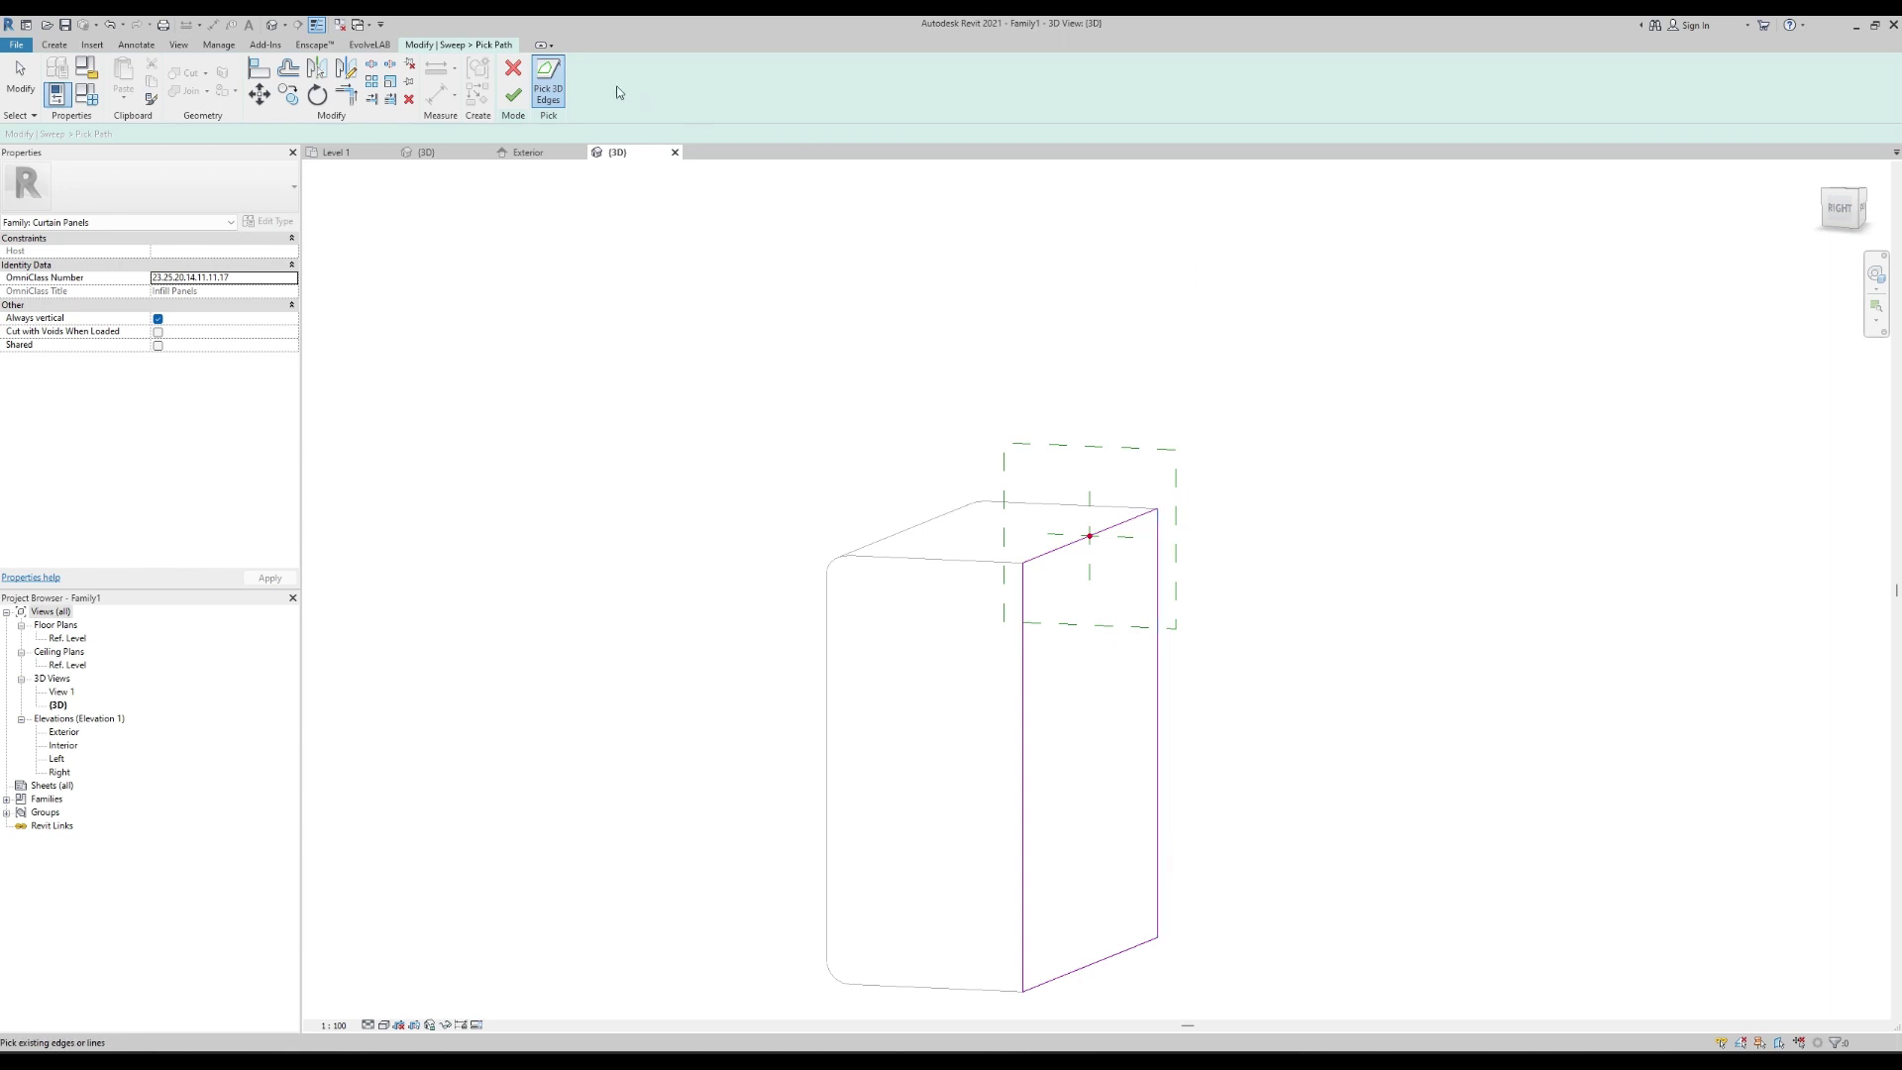
left_click(513, 95)
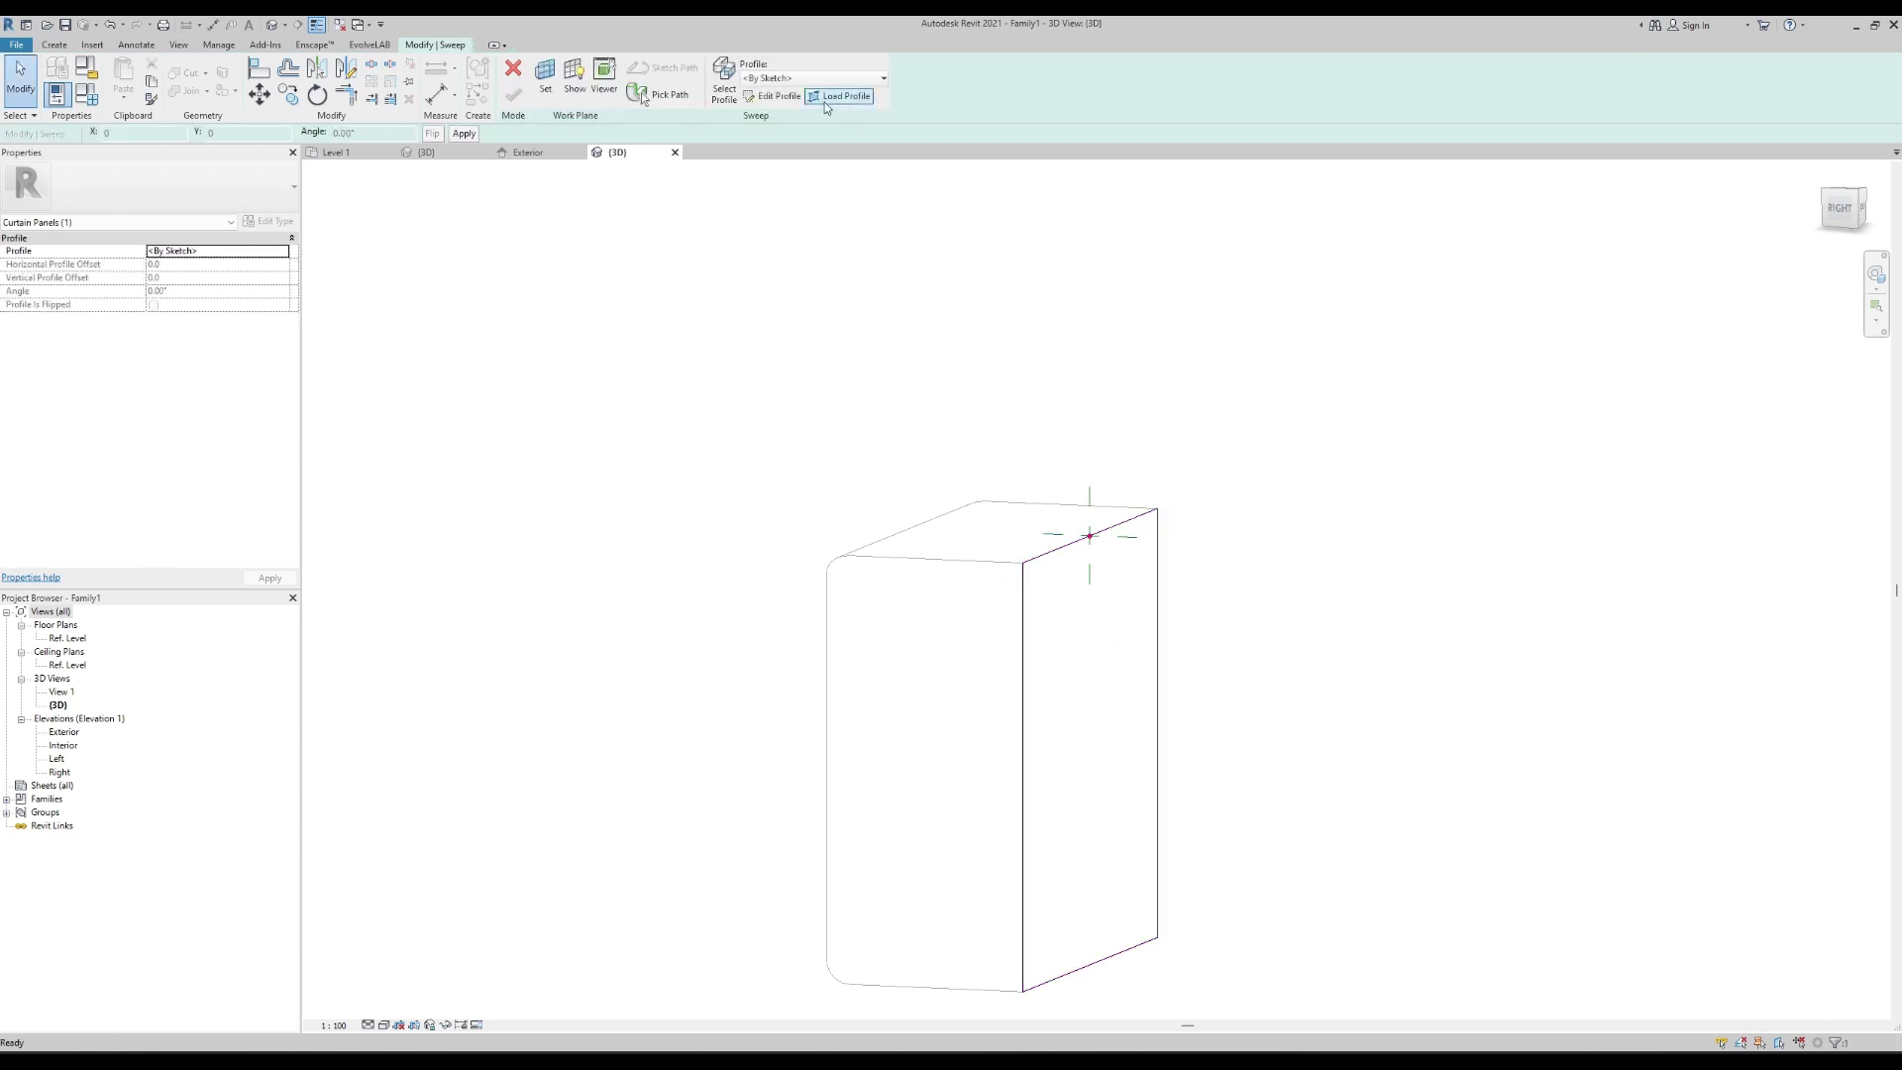
In the new sweep's profile, draw a 16 mm horizontal line and a 16 mm vertical line inward from the block's corner.
left_click(778, 96)
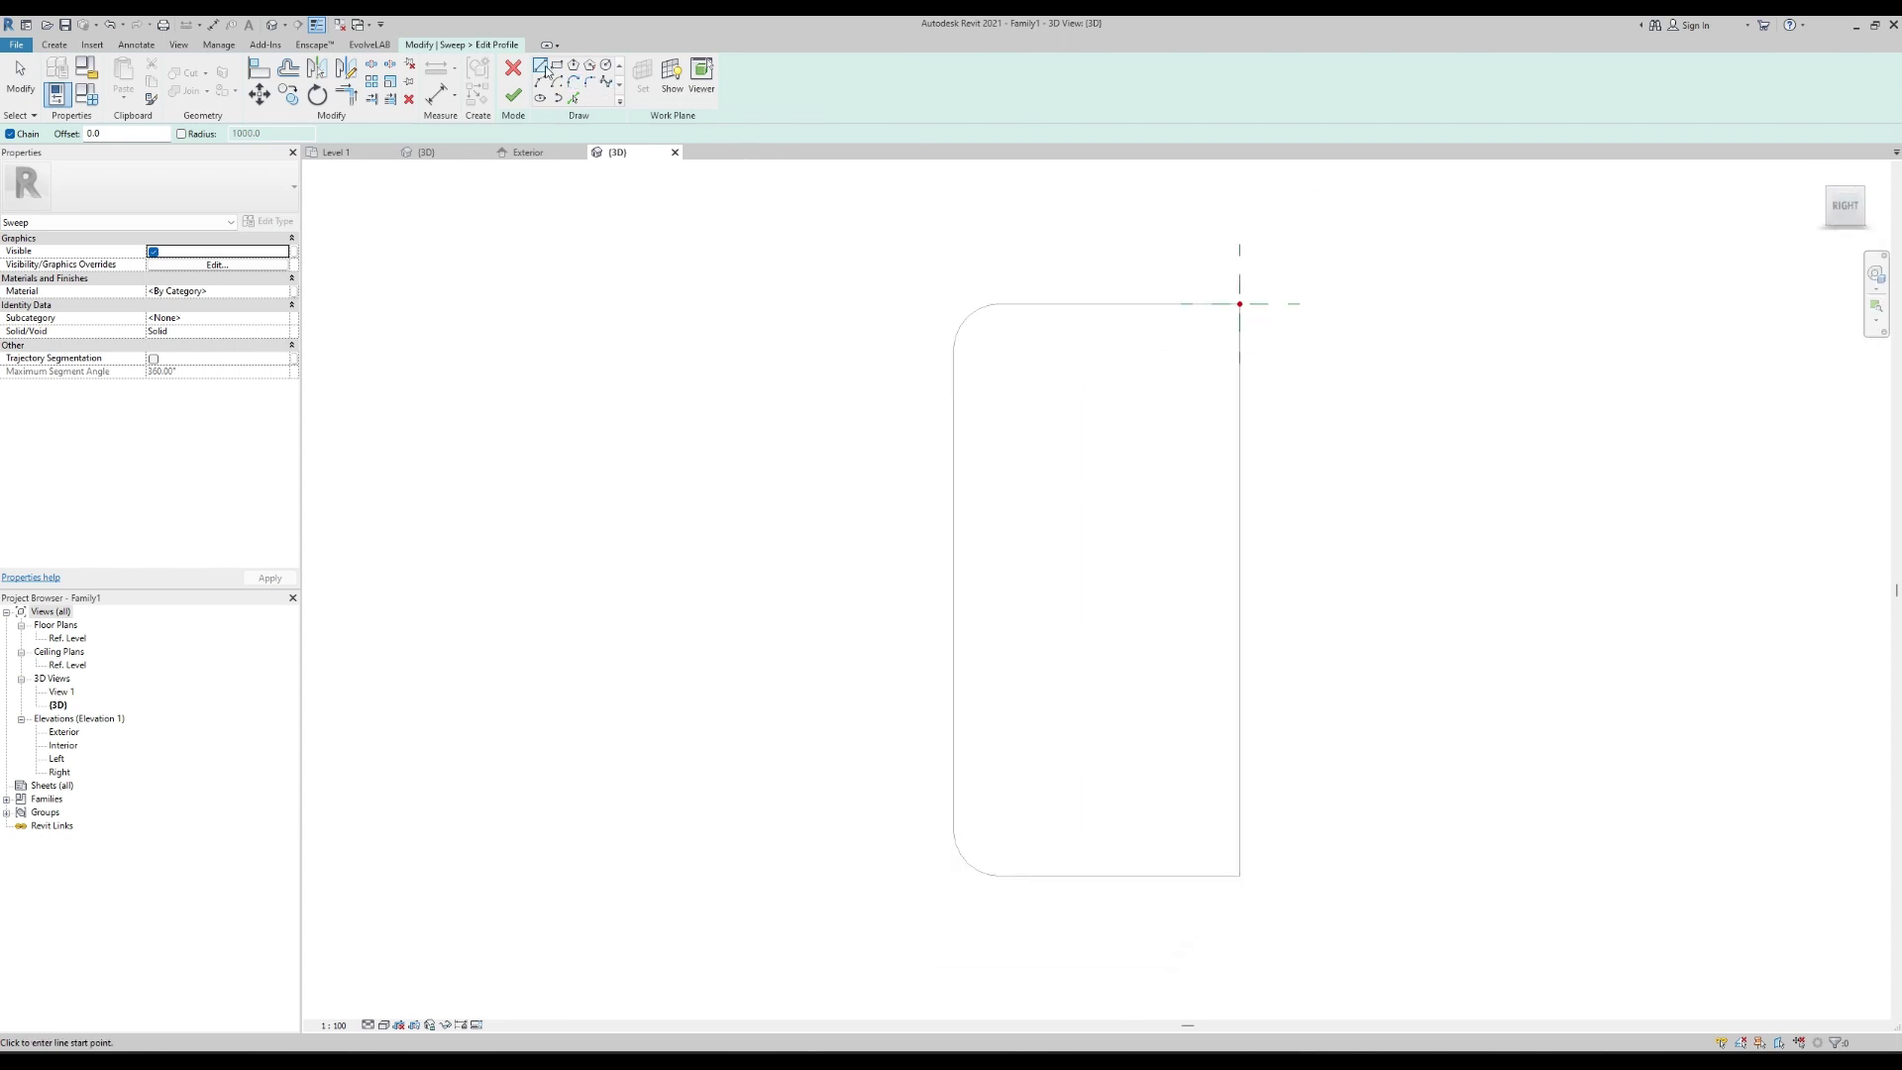
scroll(1317, 310, "up", 2)
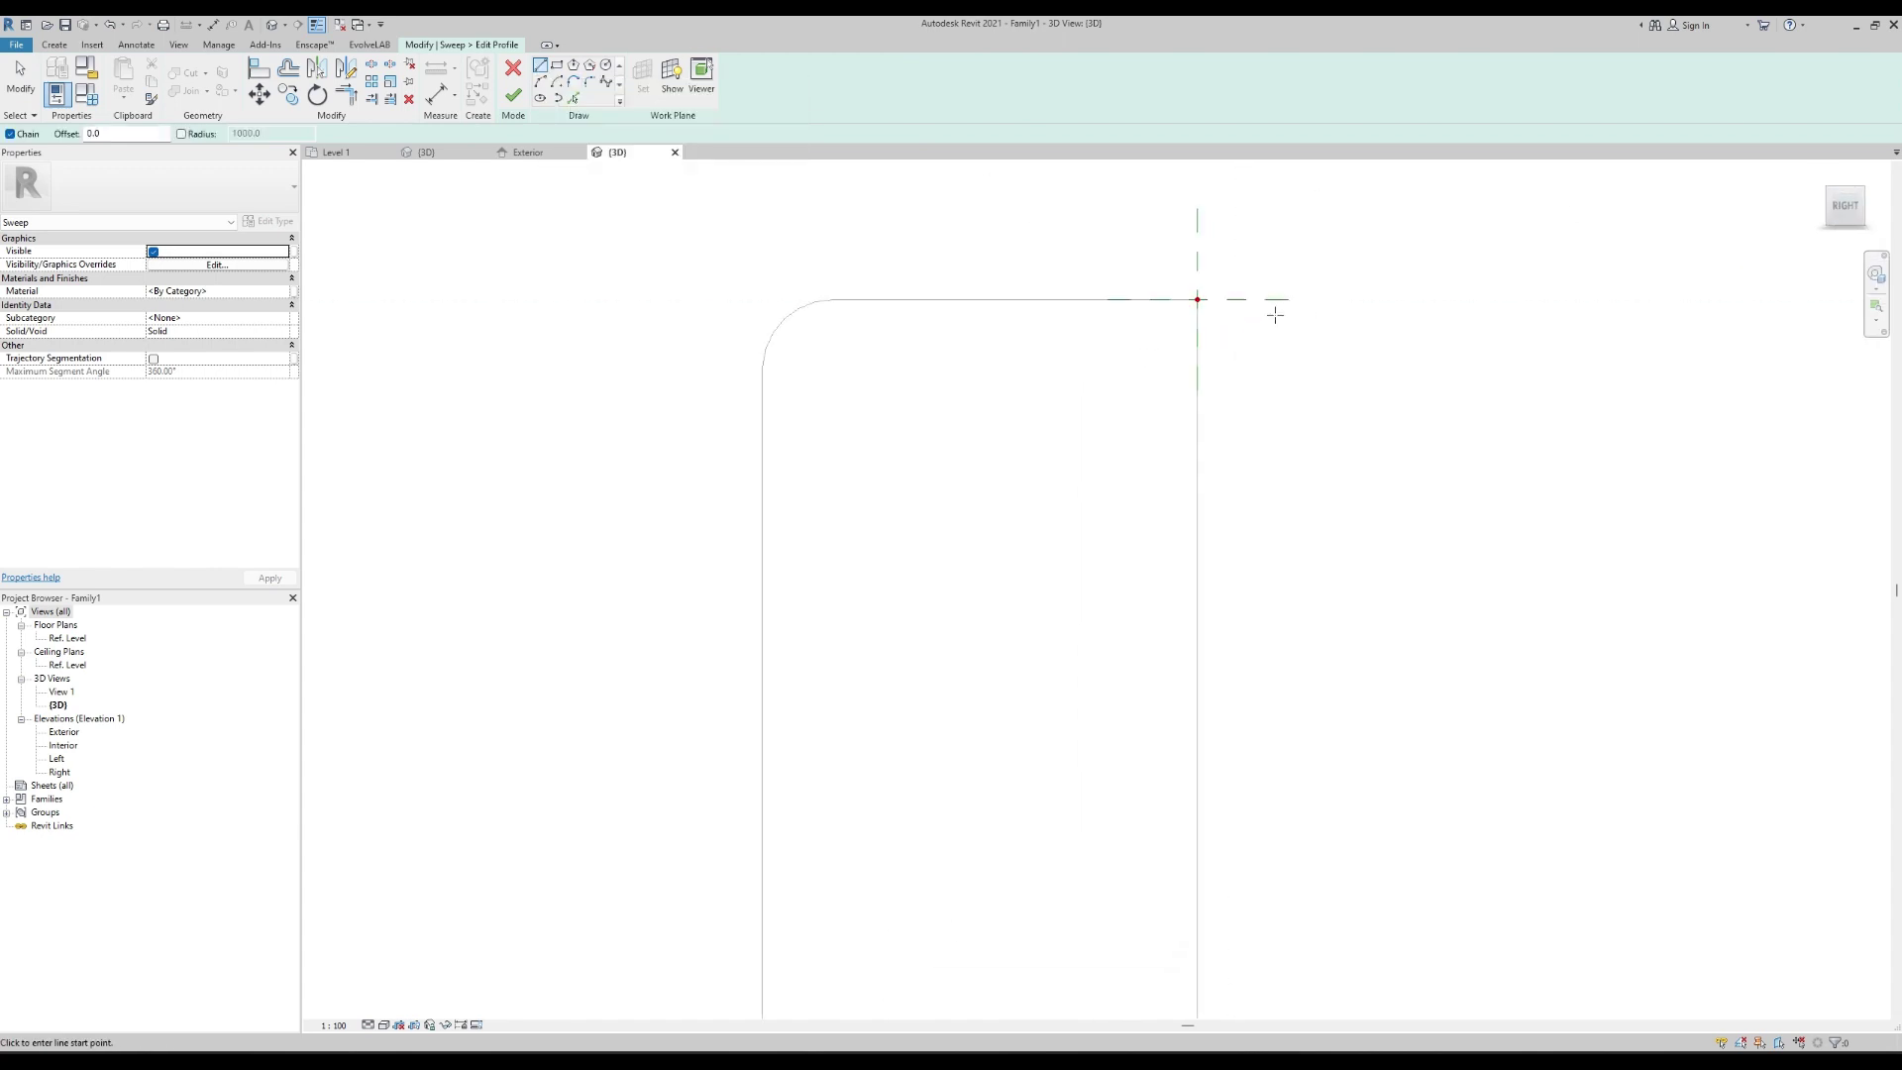
scroll(1275, 315, "up", 3)
left_click(1165, 410)
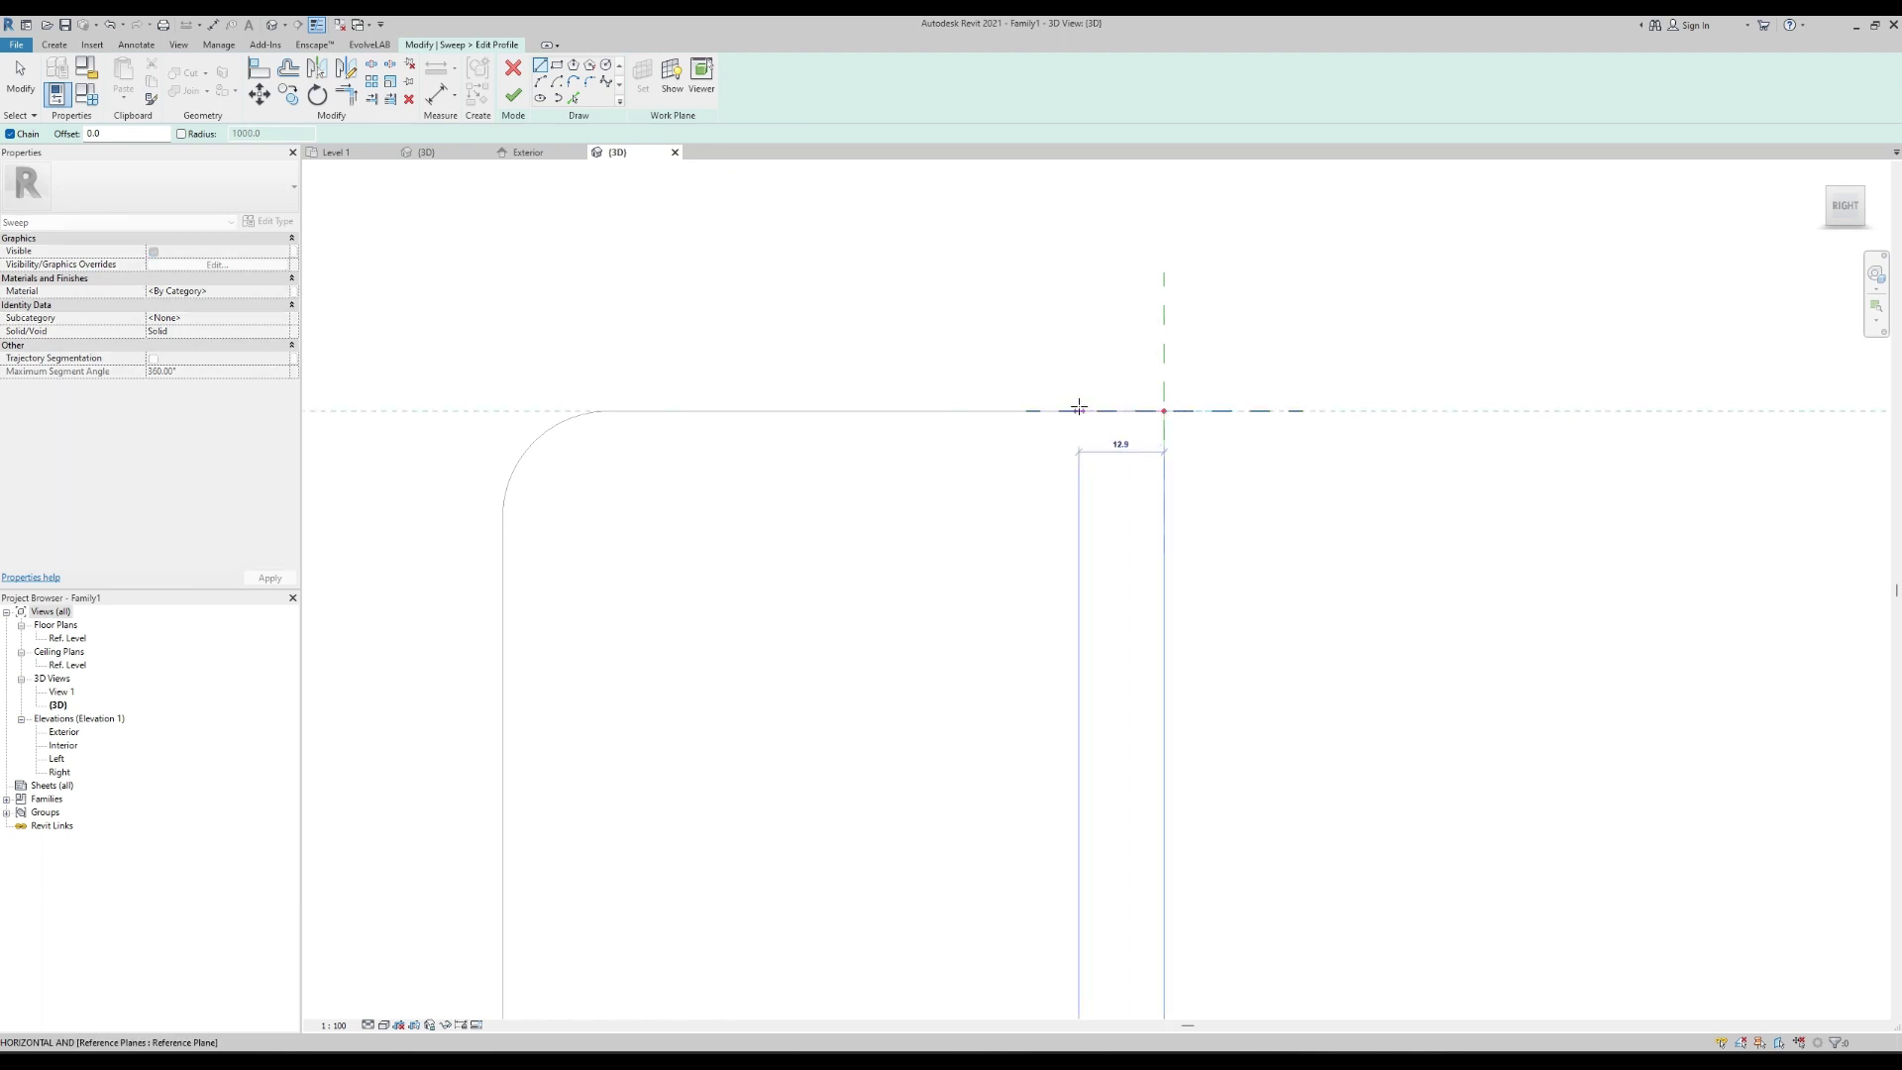
type("16")
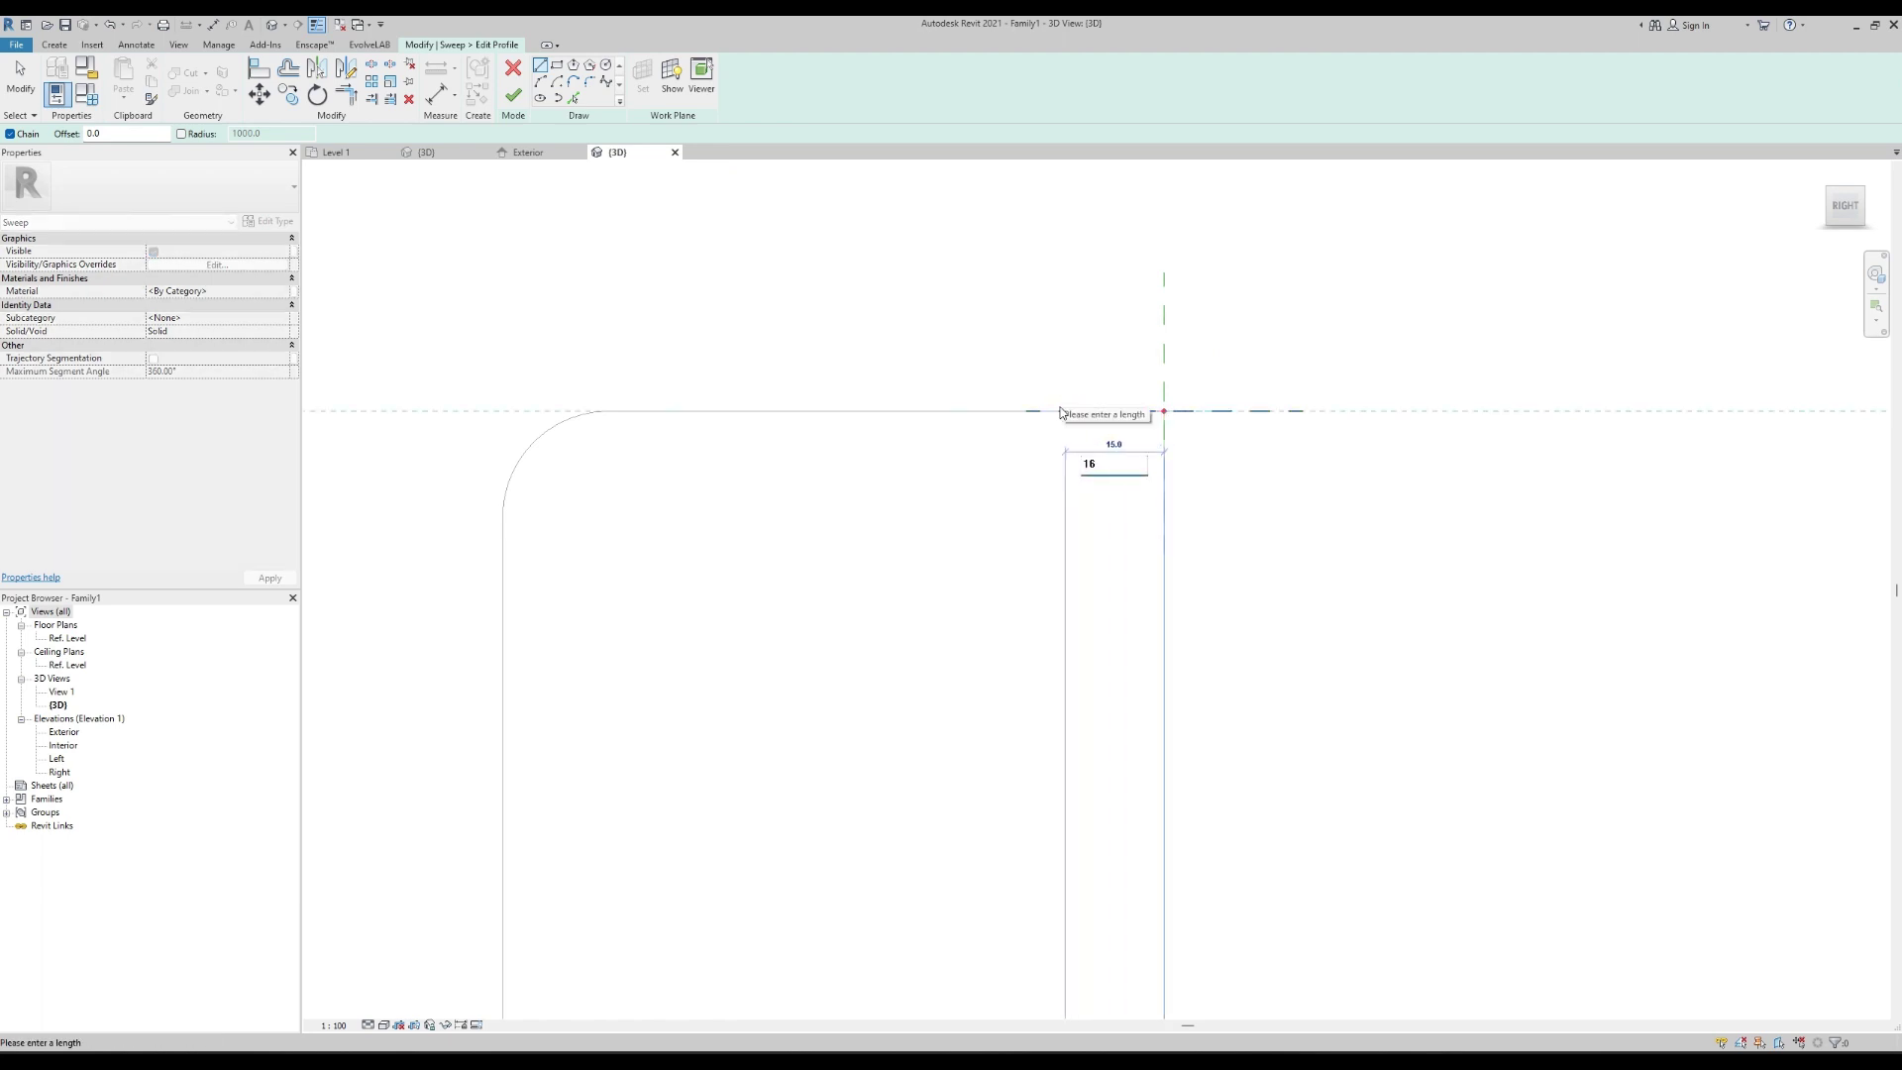
key("Return")
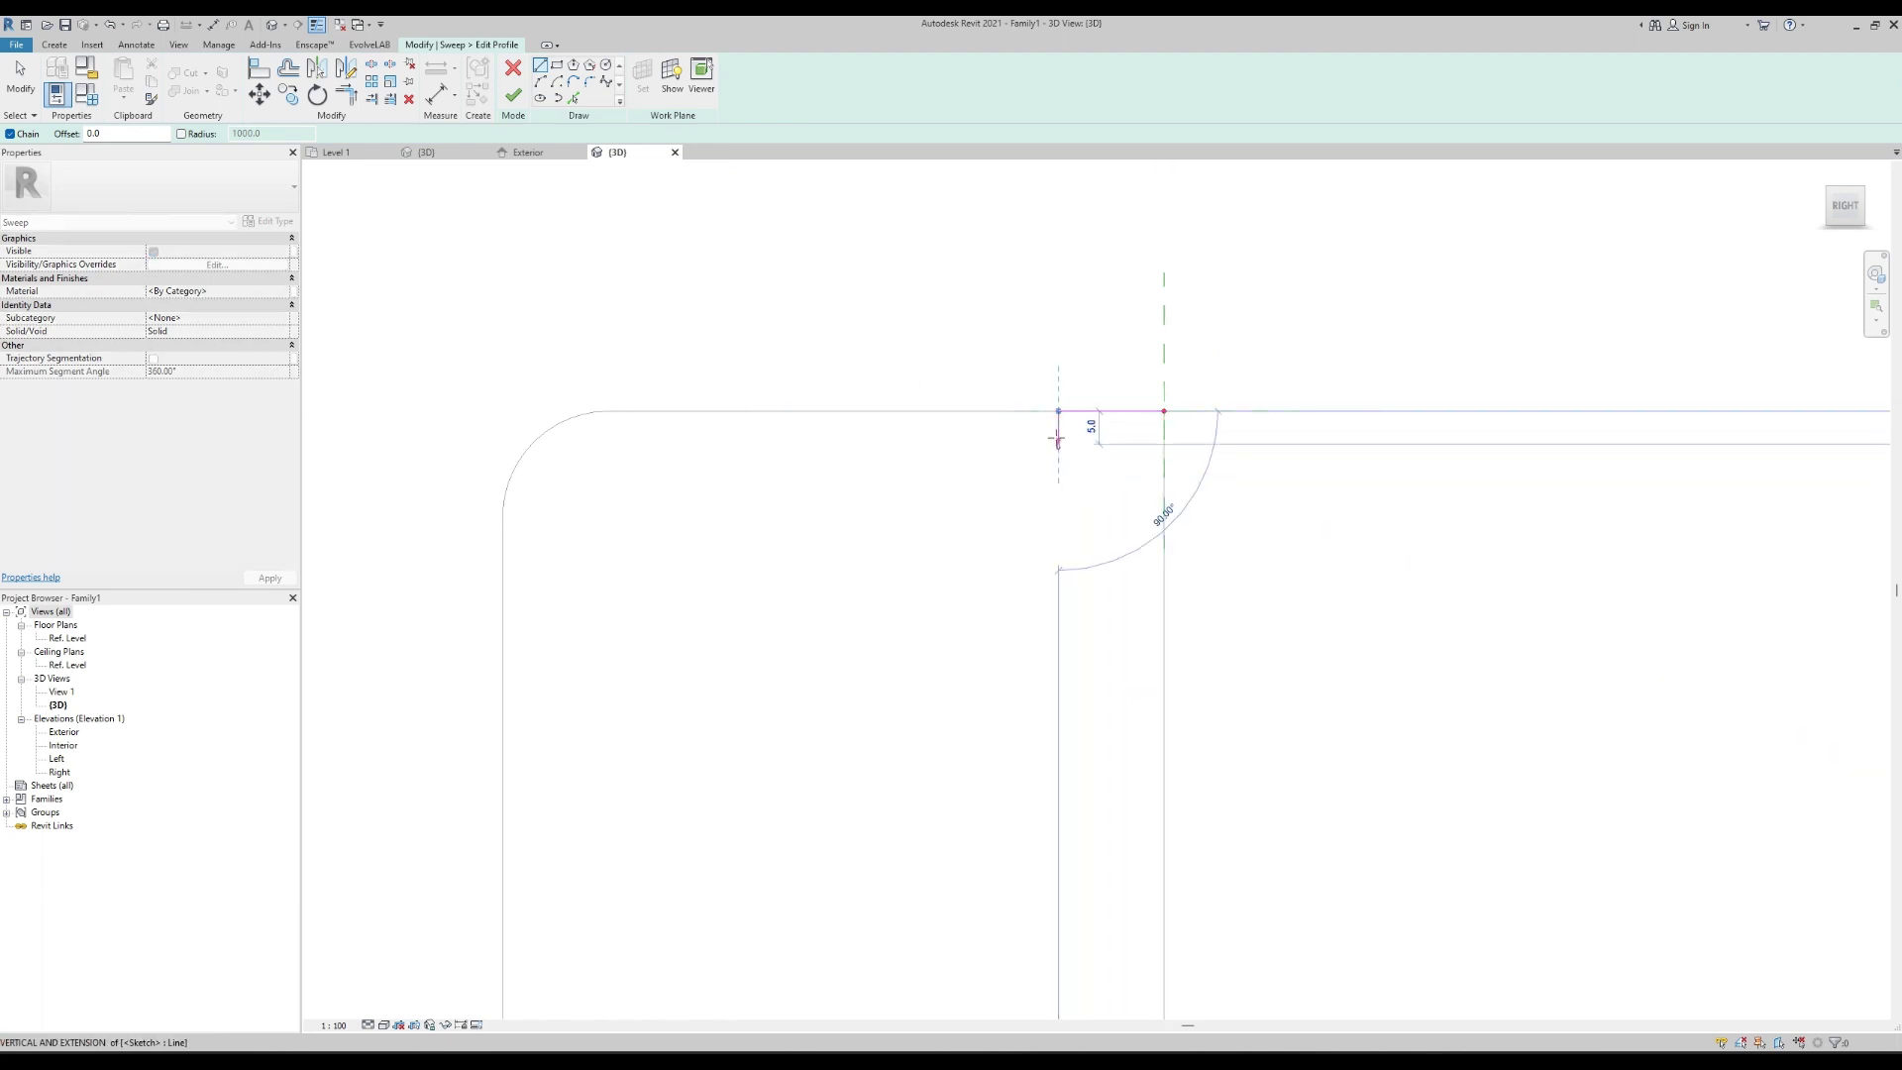
key("Escape")
left_click(1164, 410)
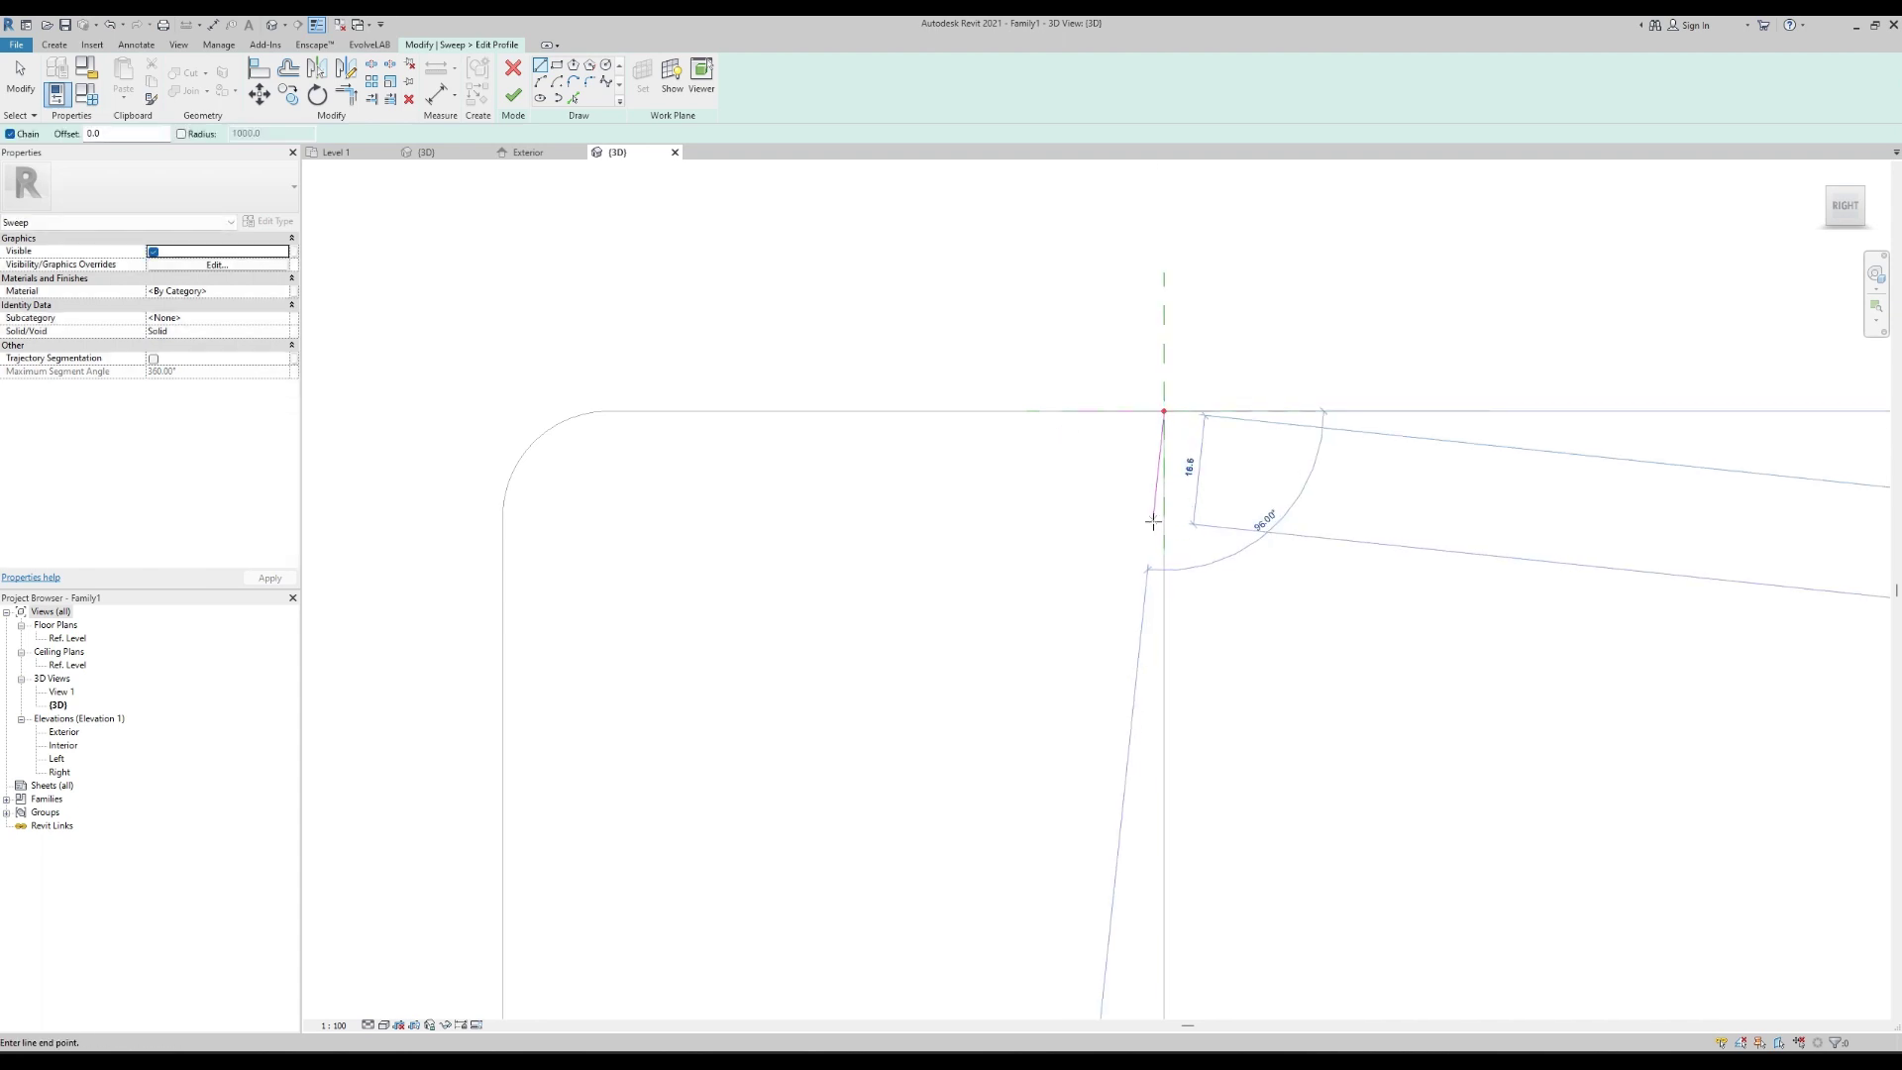
type("16")
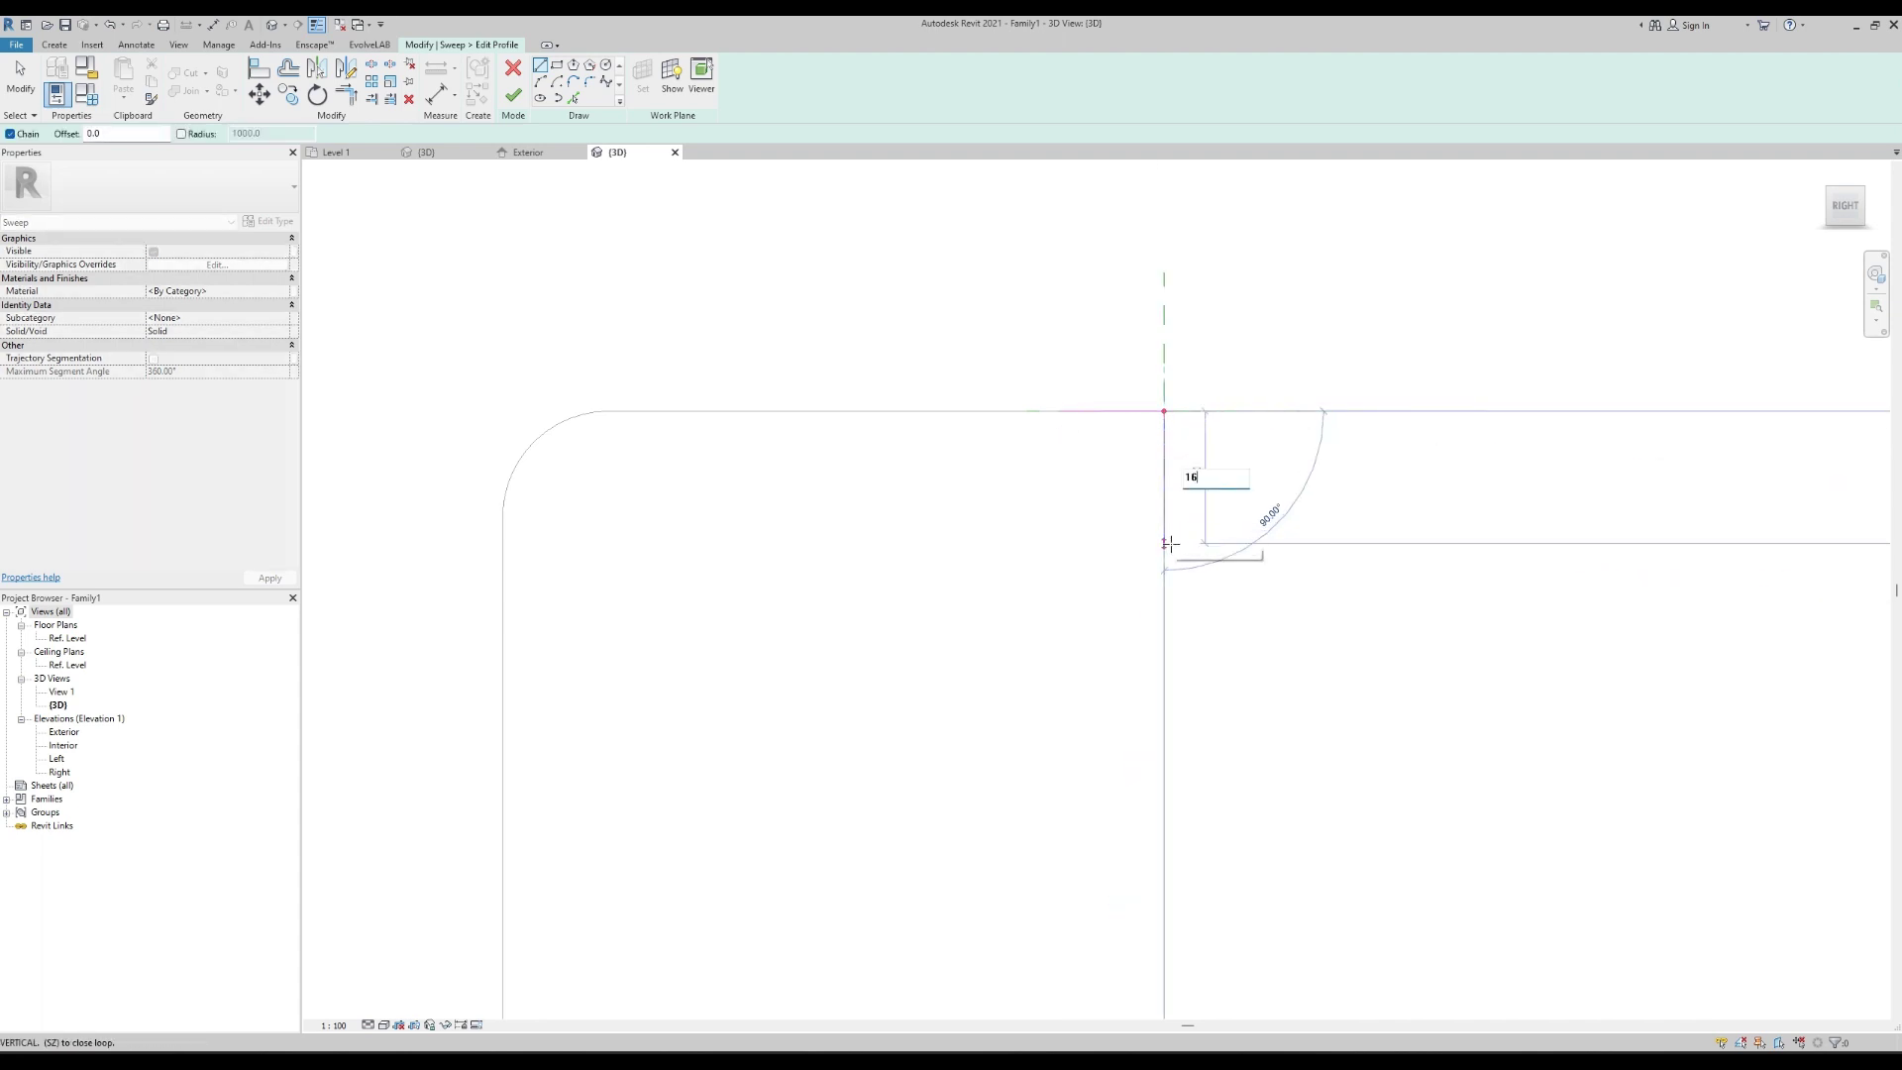
key("Return")
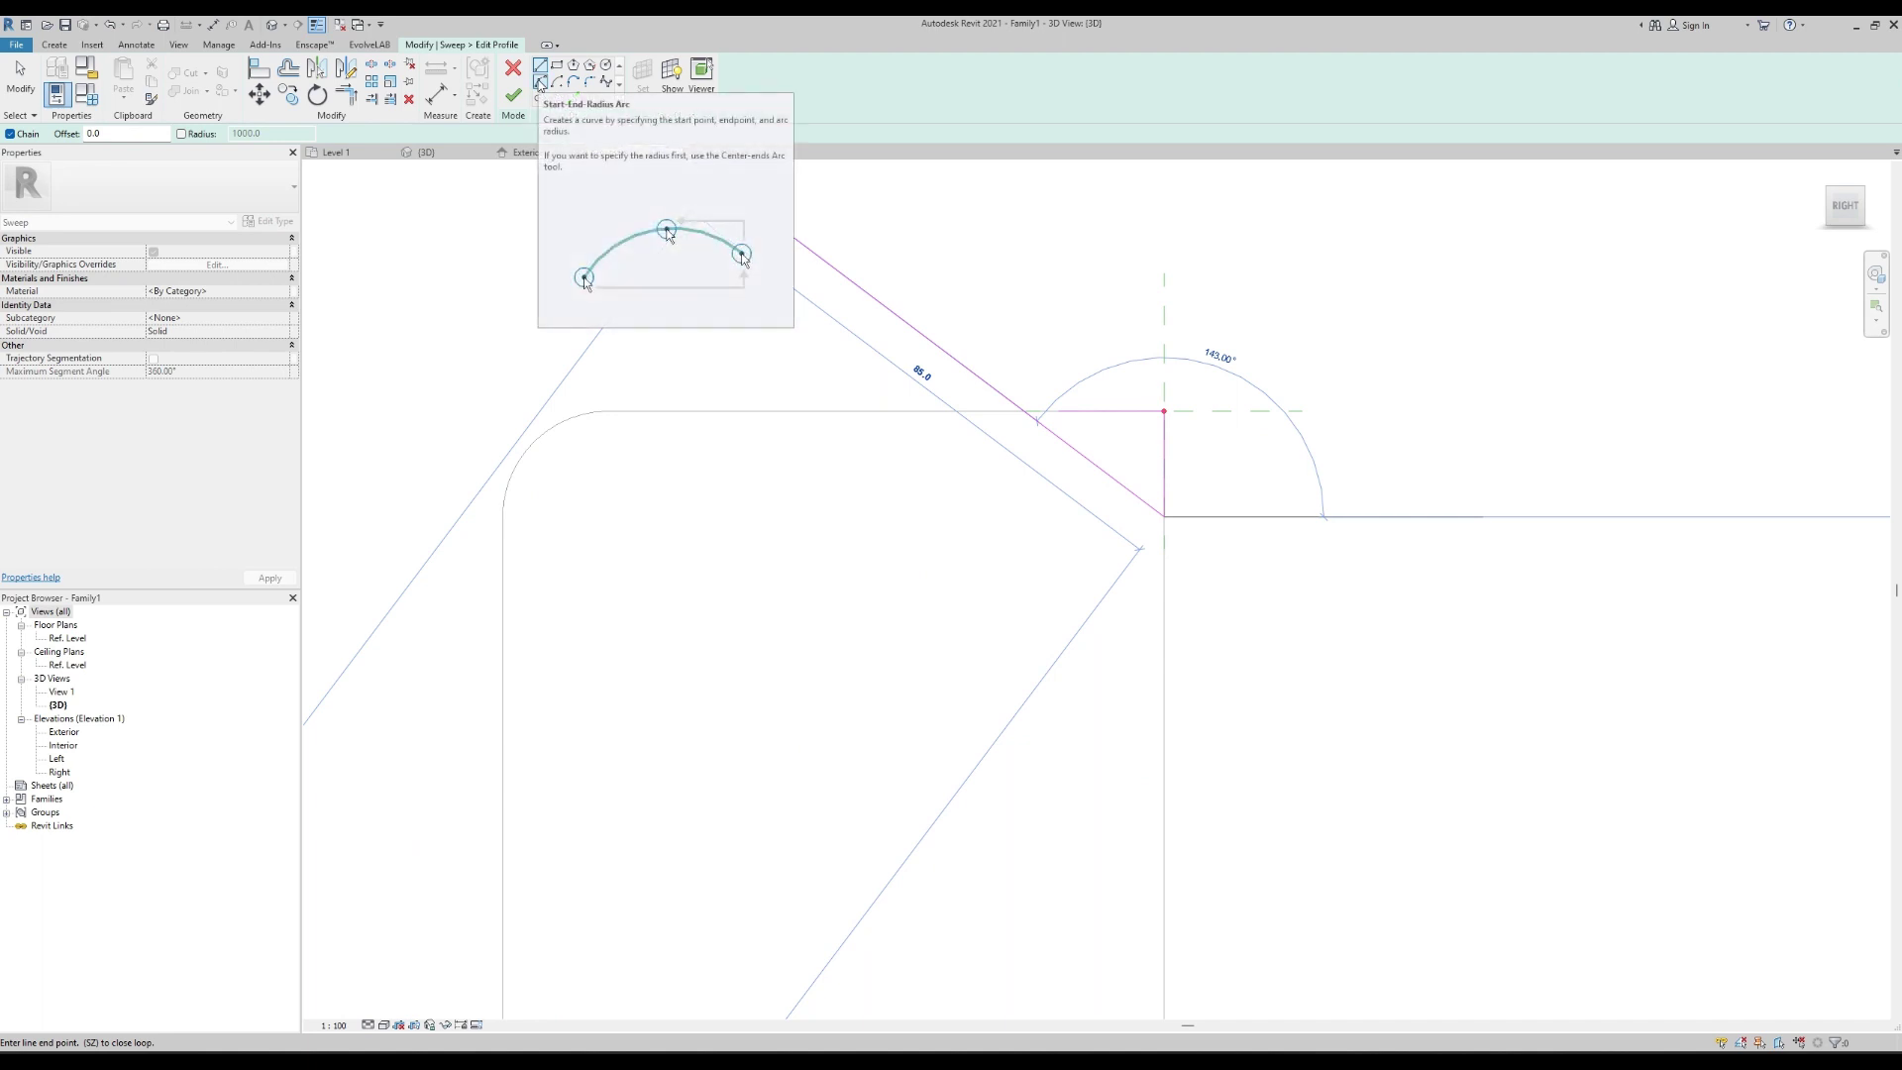
Draw a 16 mm radius start-end-radius arc joining the free ends of the two profile lines, curving toward the block's corner.
left_click(540, 83)
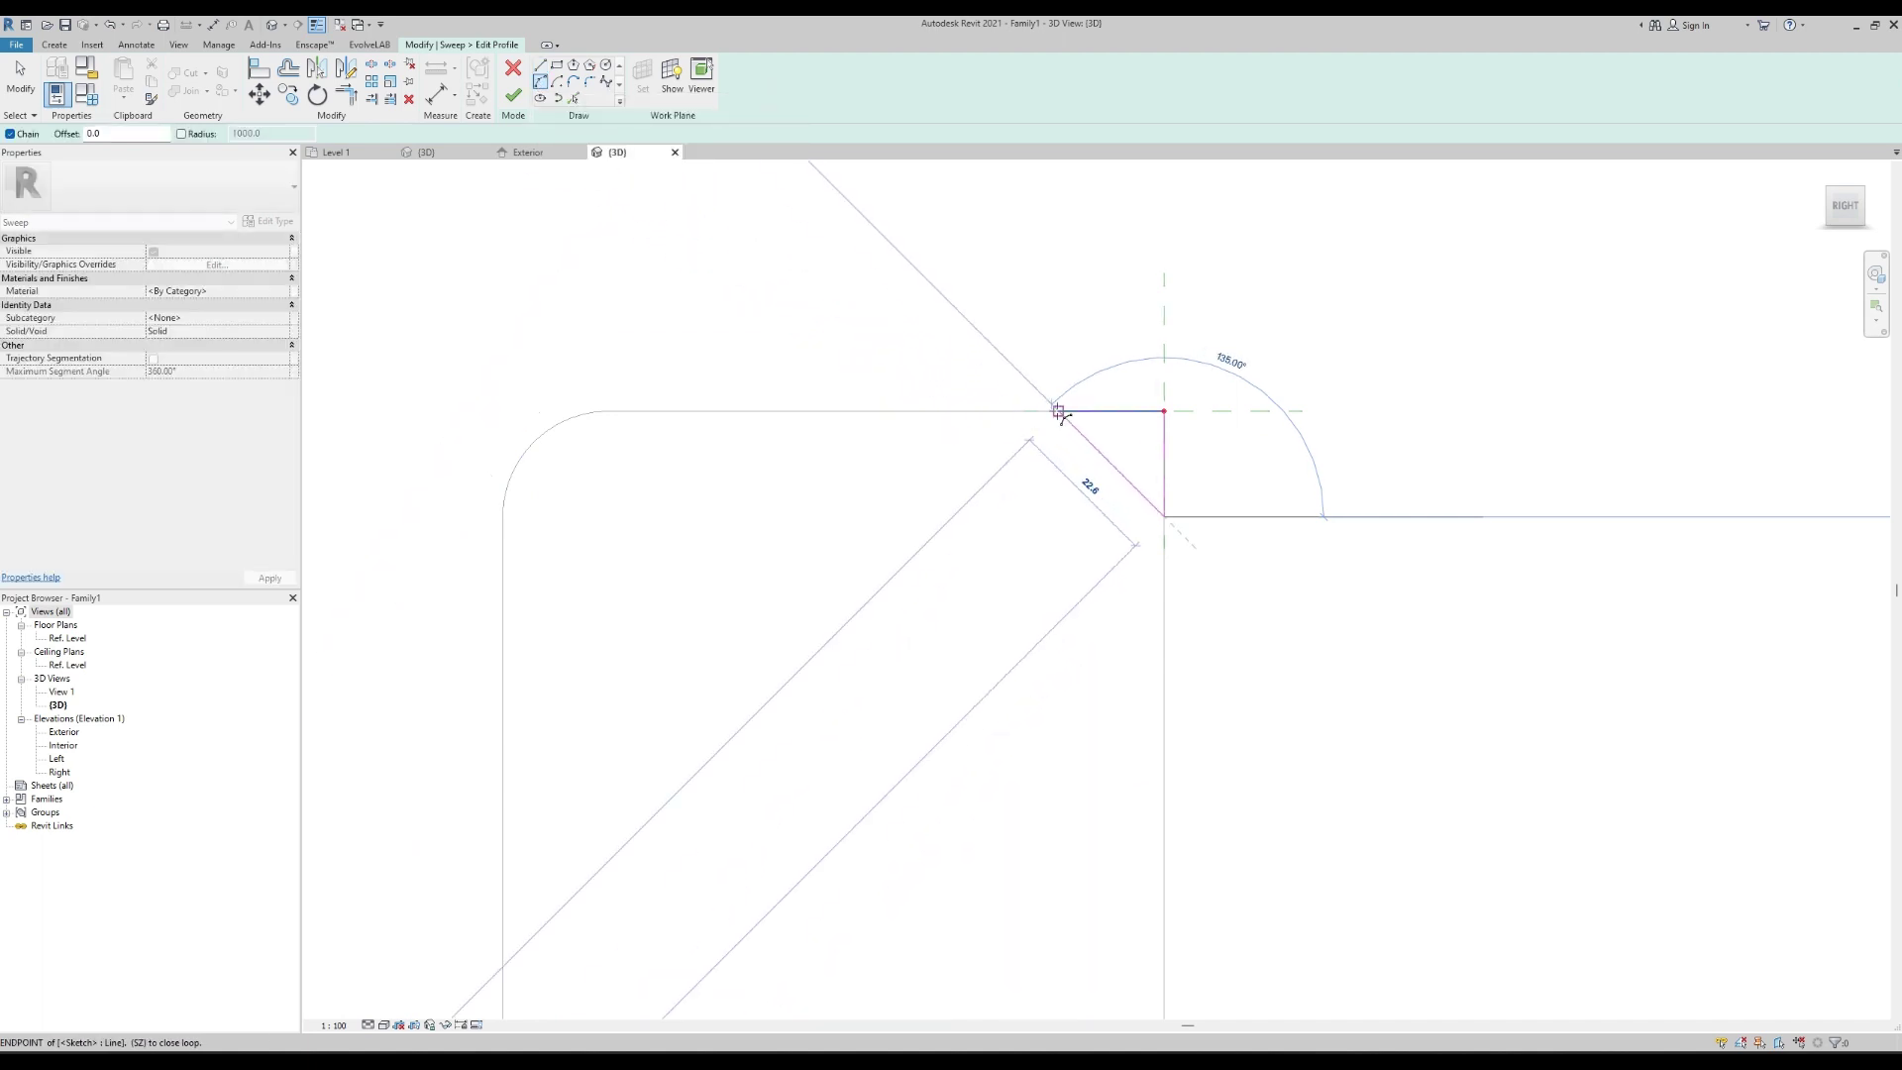
left_click(1058, 411)
left_click(1179, 475)
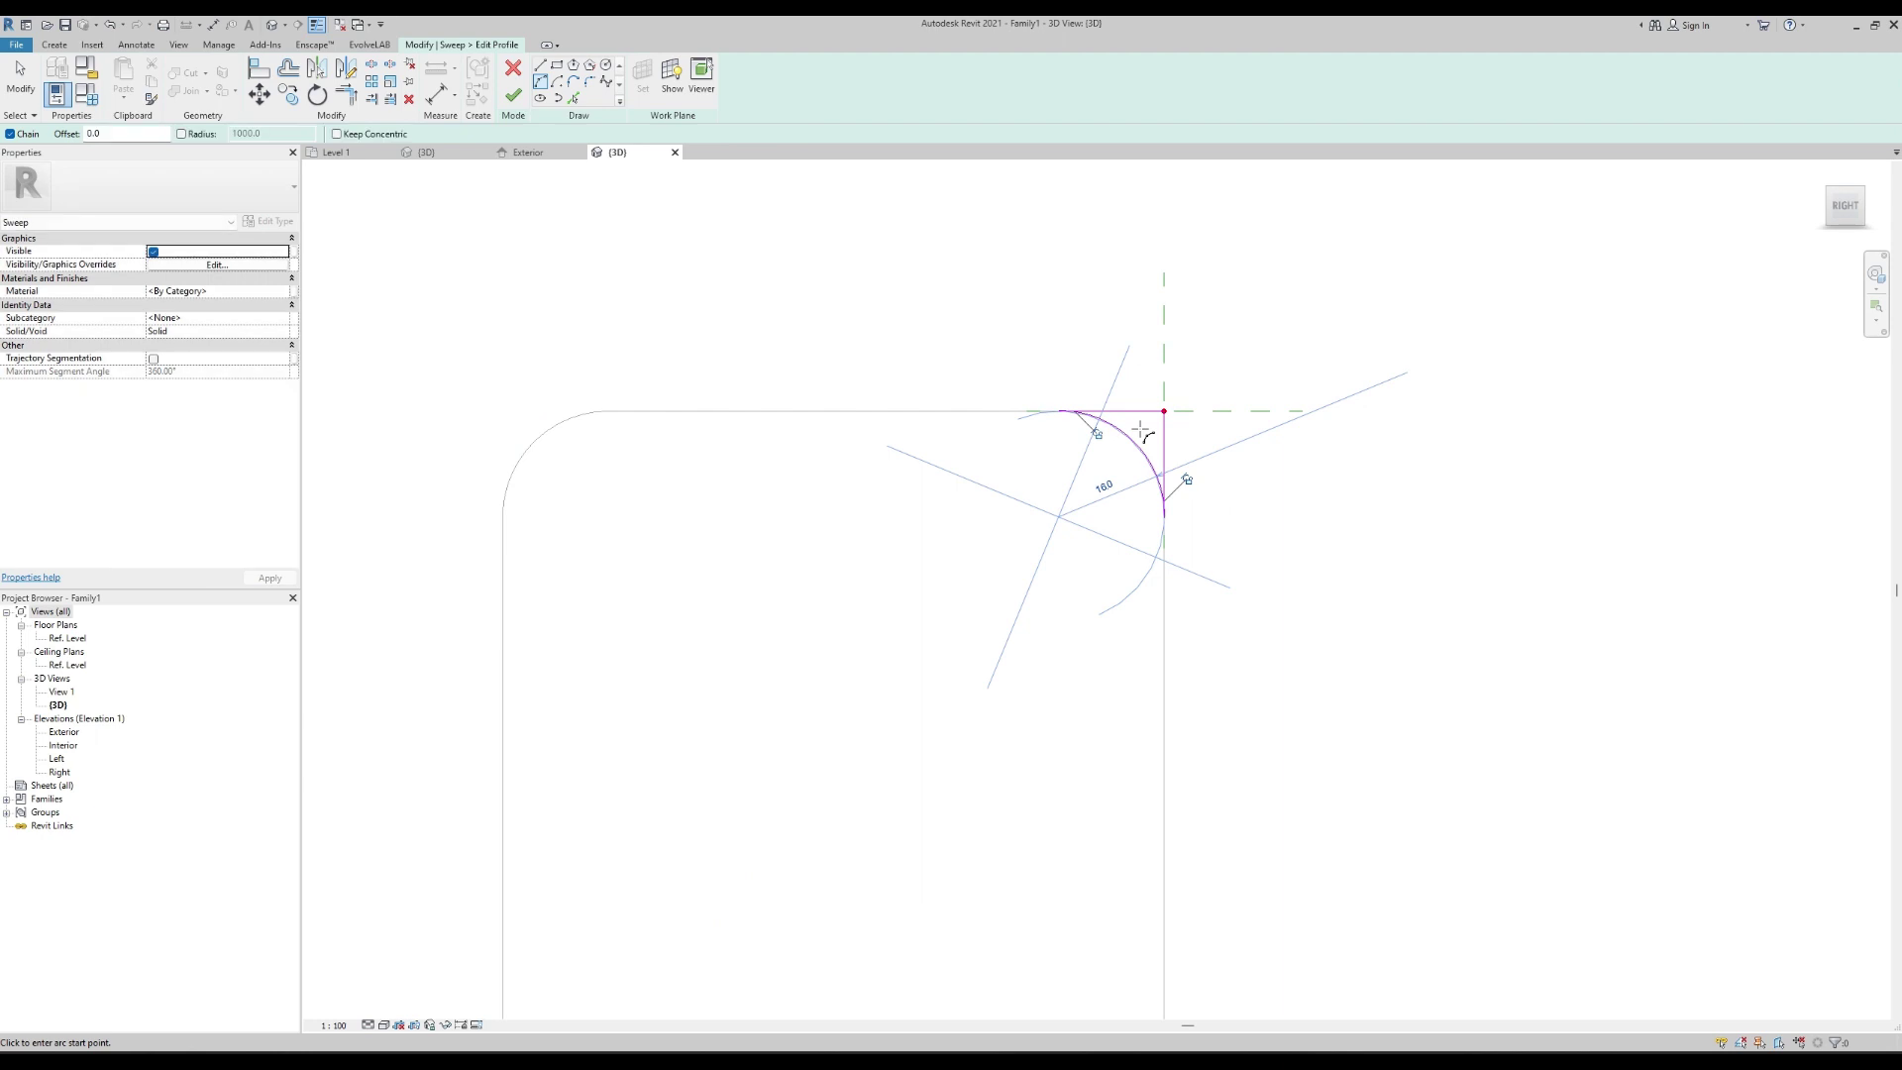
key("Escape")
key("Escape")
scroll(1184, 515, "up", 5)
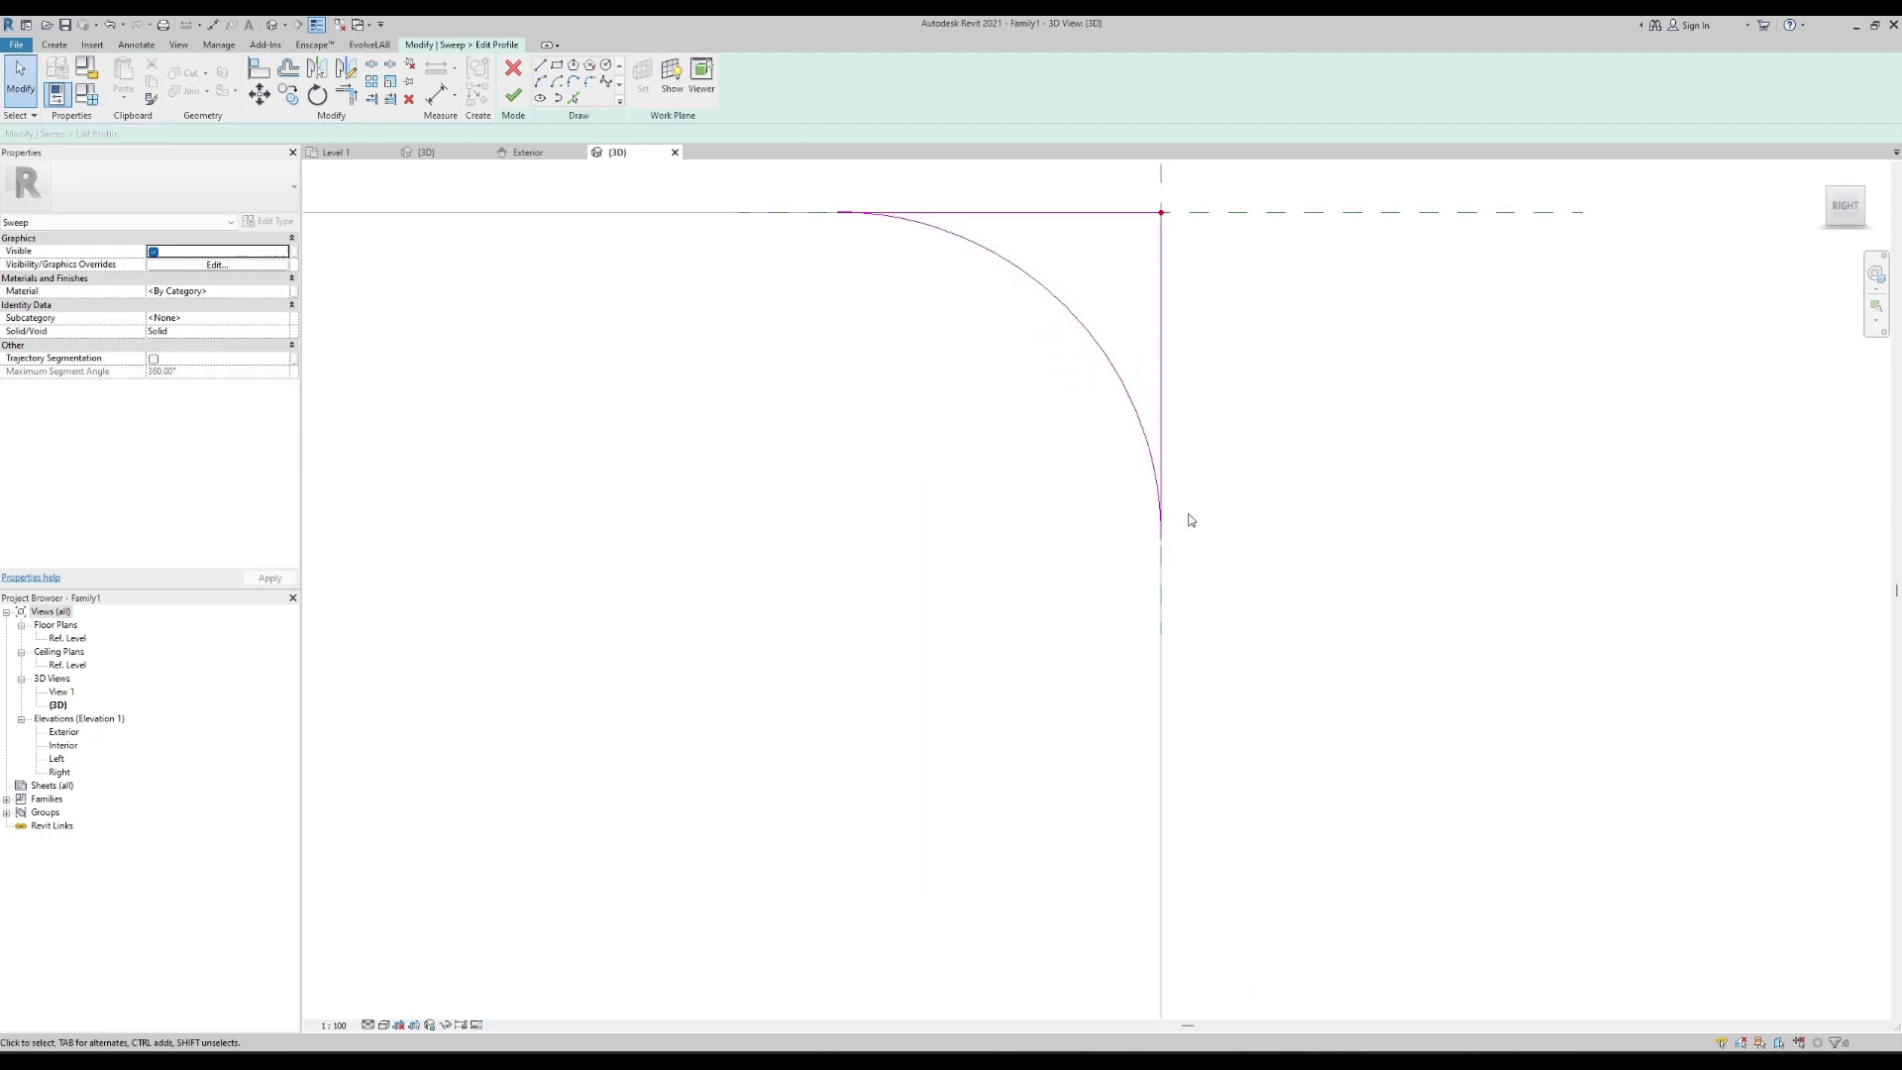
scroll(1186, 521, "down", 3)
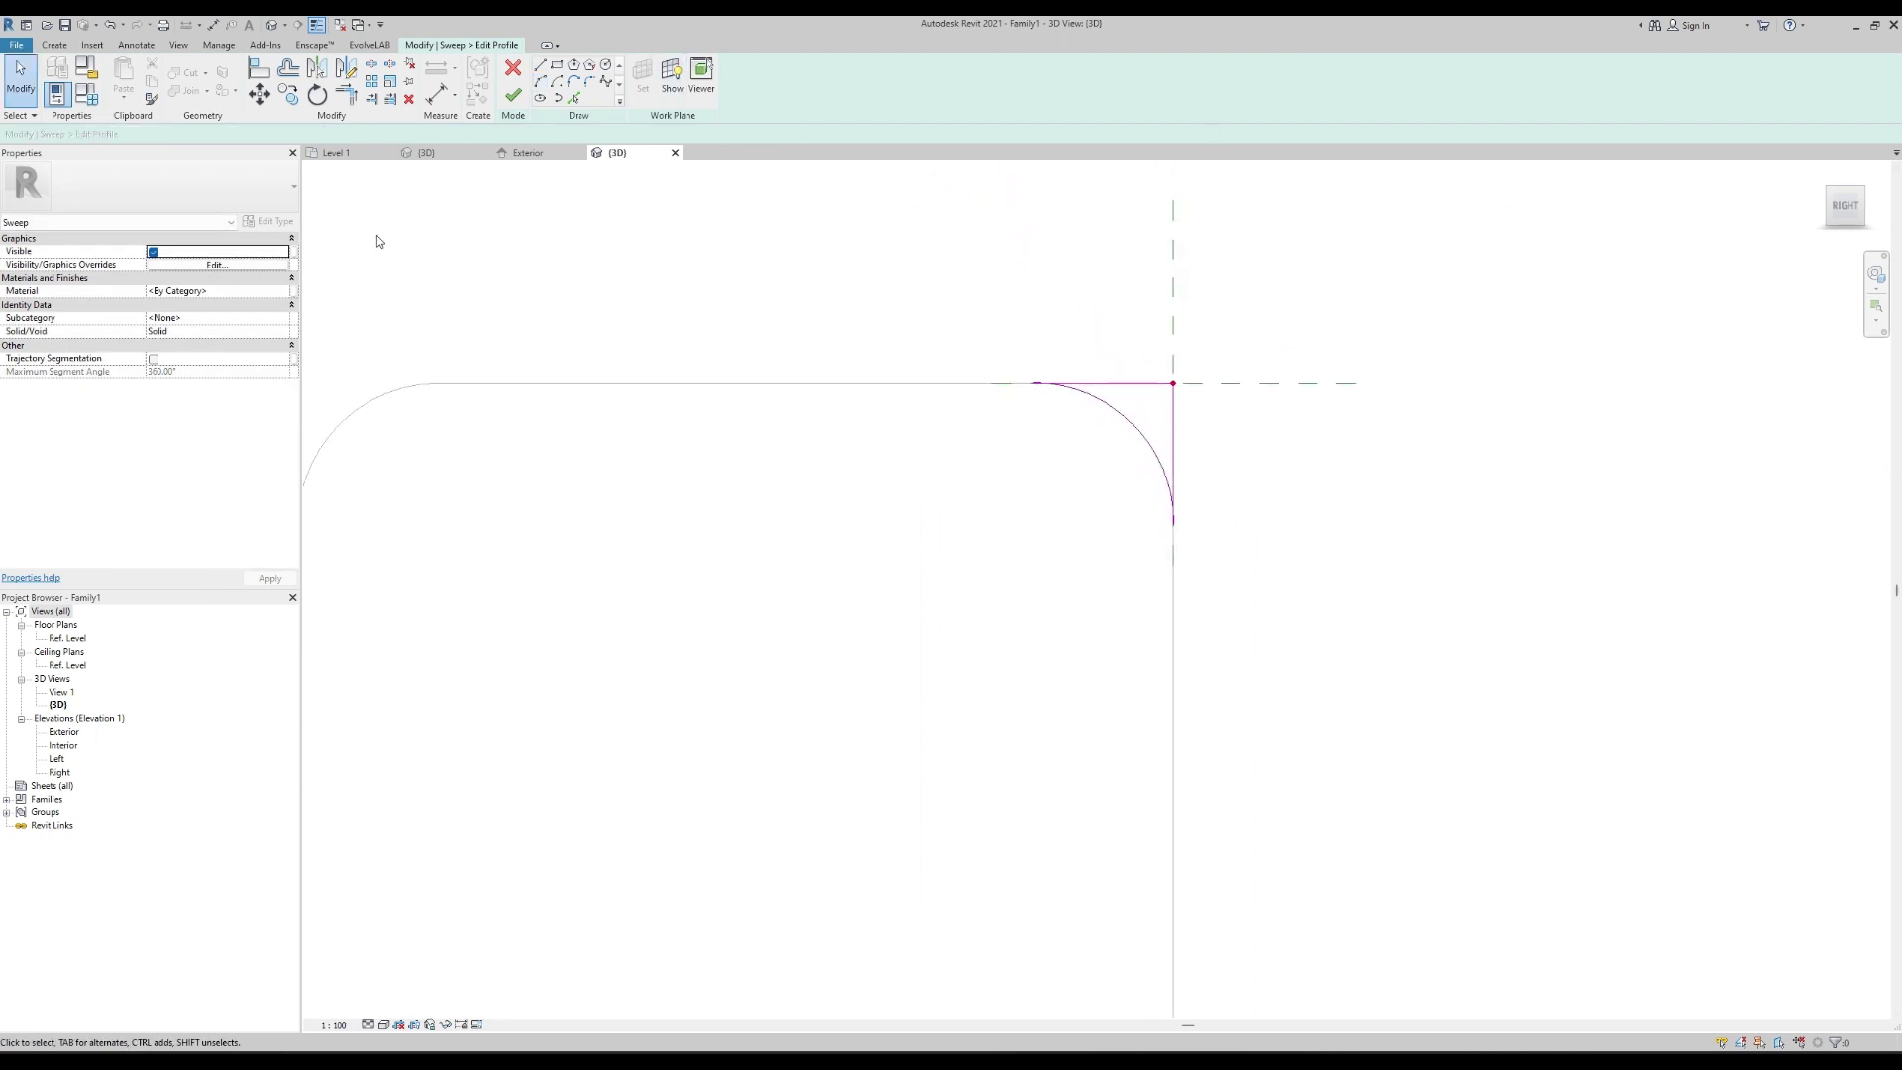
Make the second sweep a Void, and finish its profile and the sweep around the square-edged face.
left_click(198, 331)
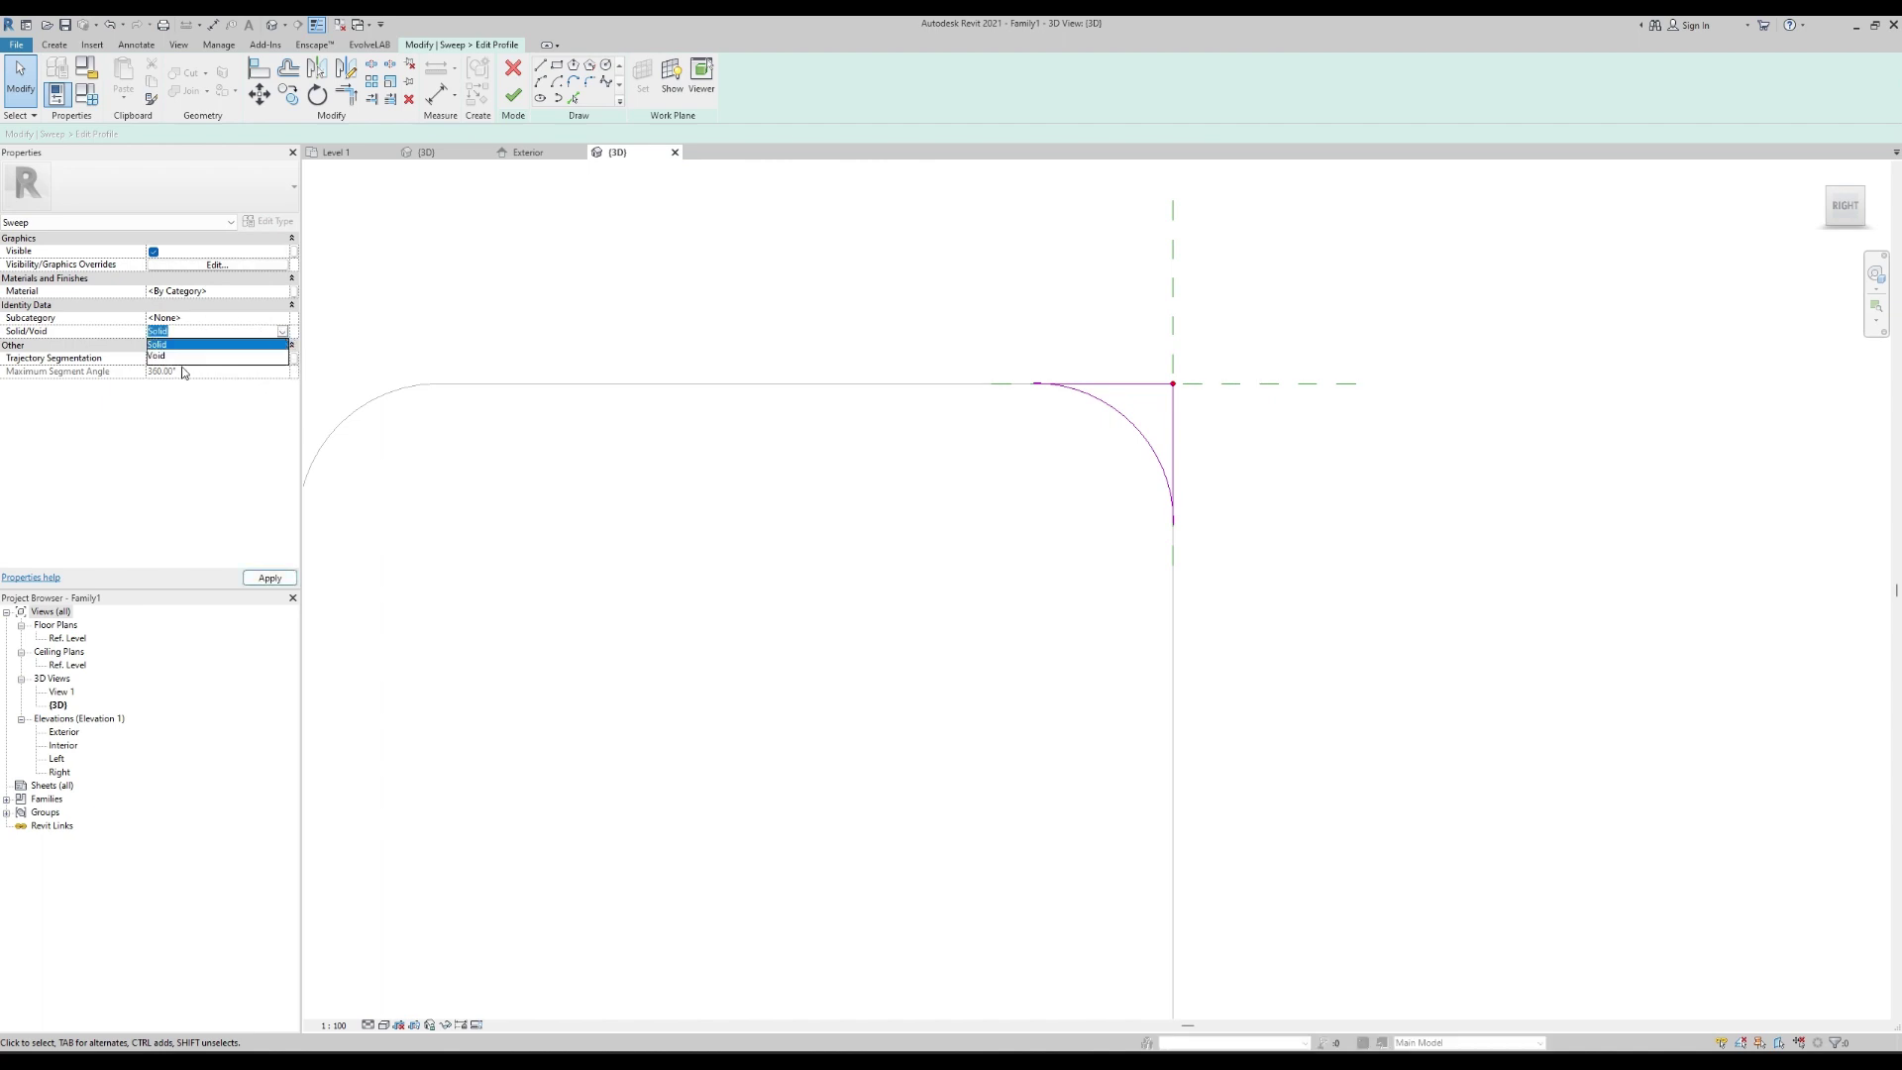
left_click(161, 358)
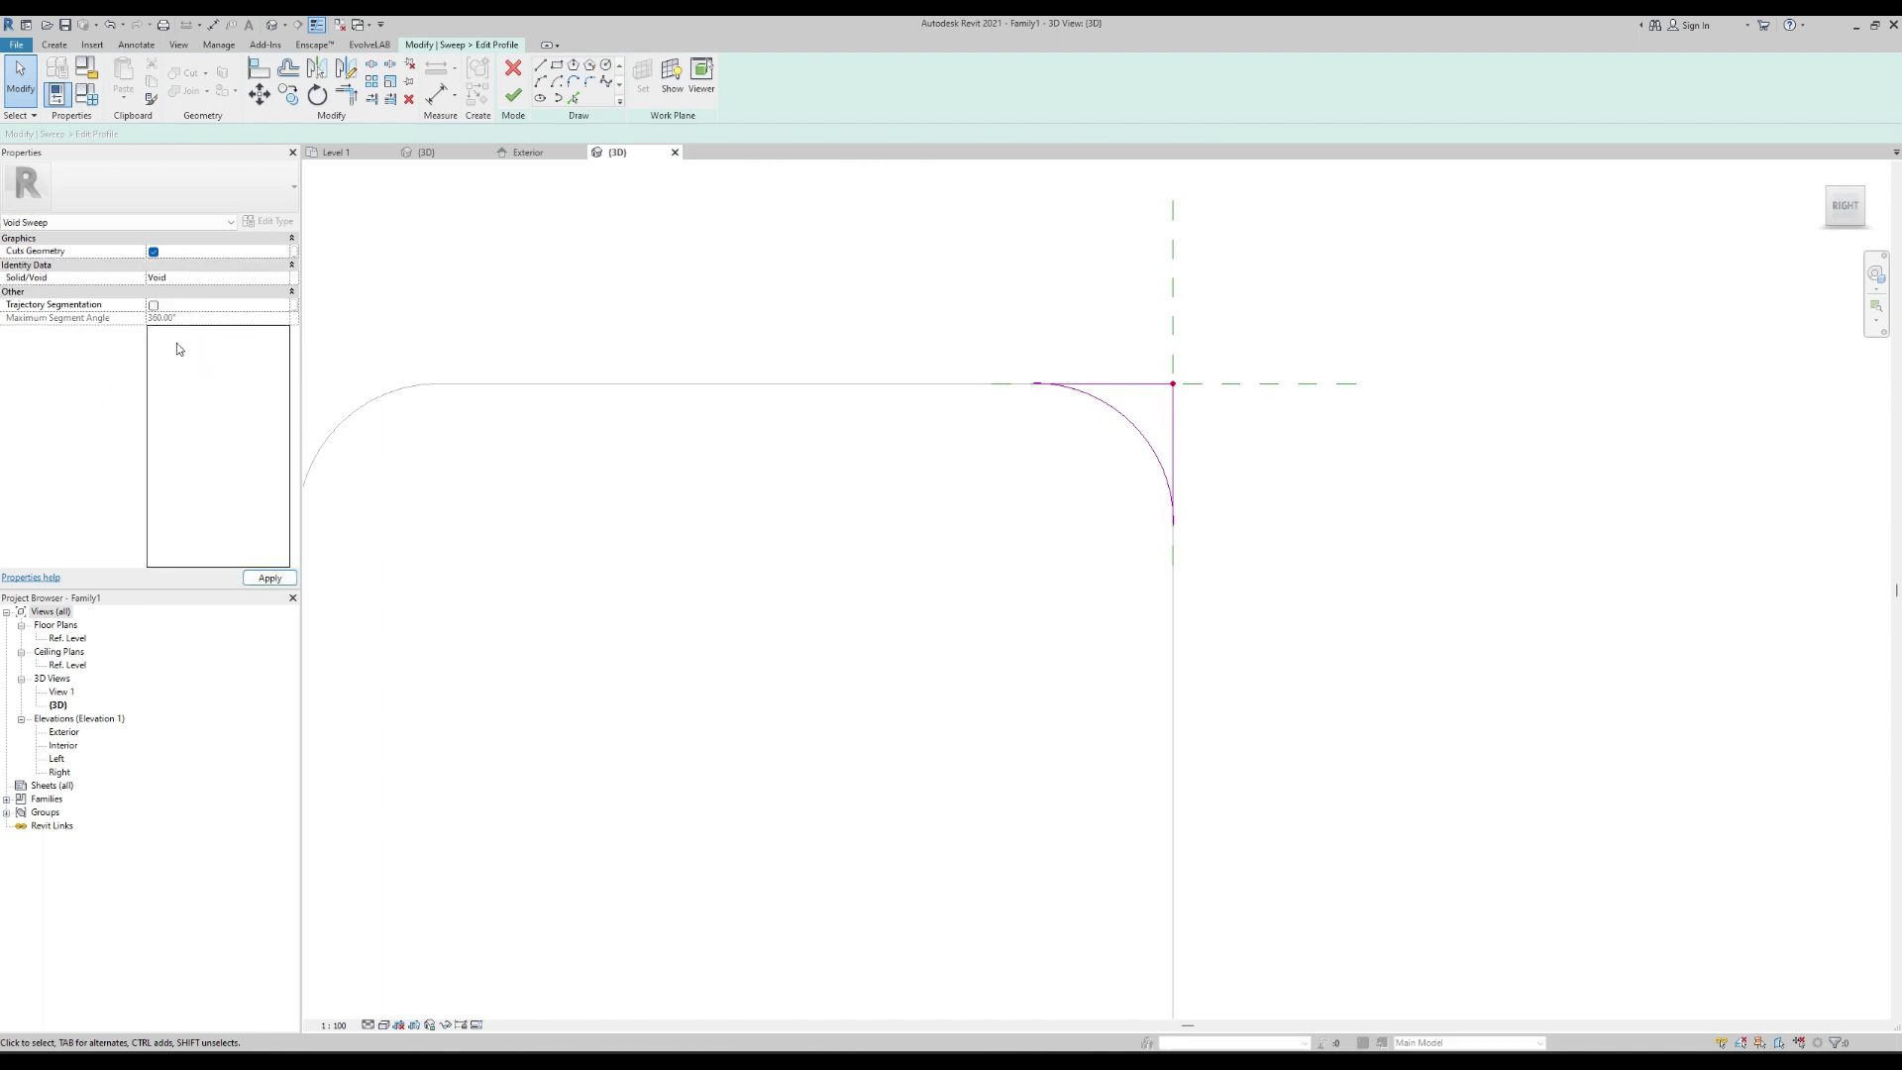
left_click(510, 97)
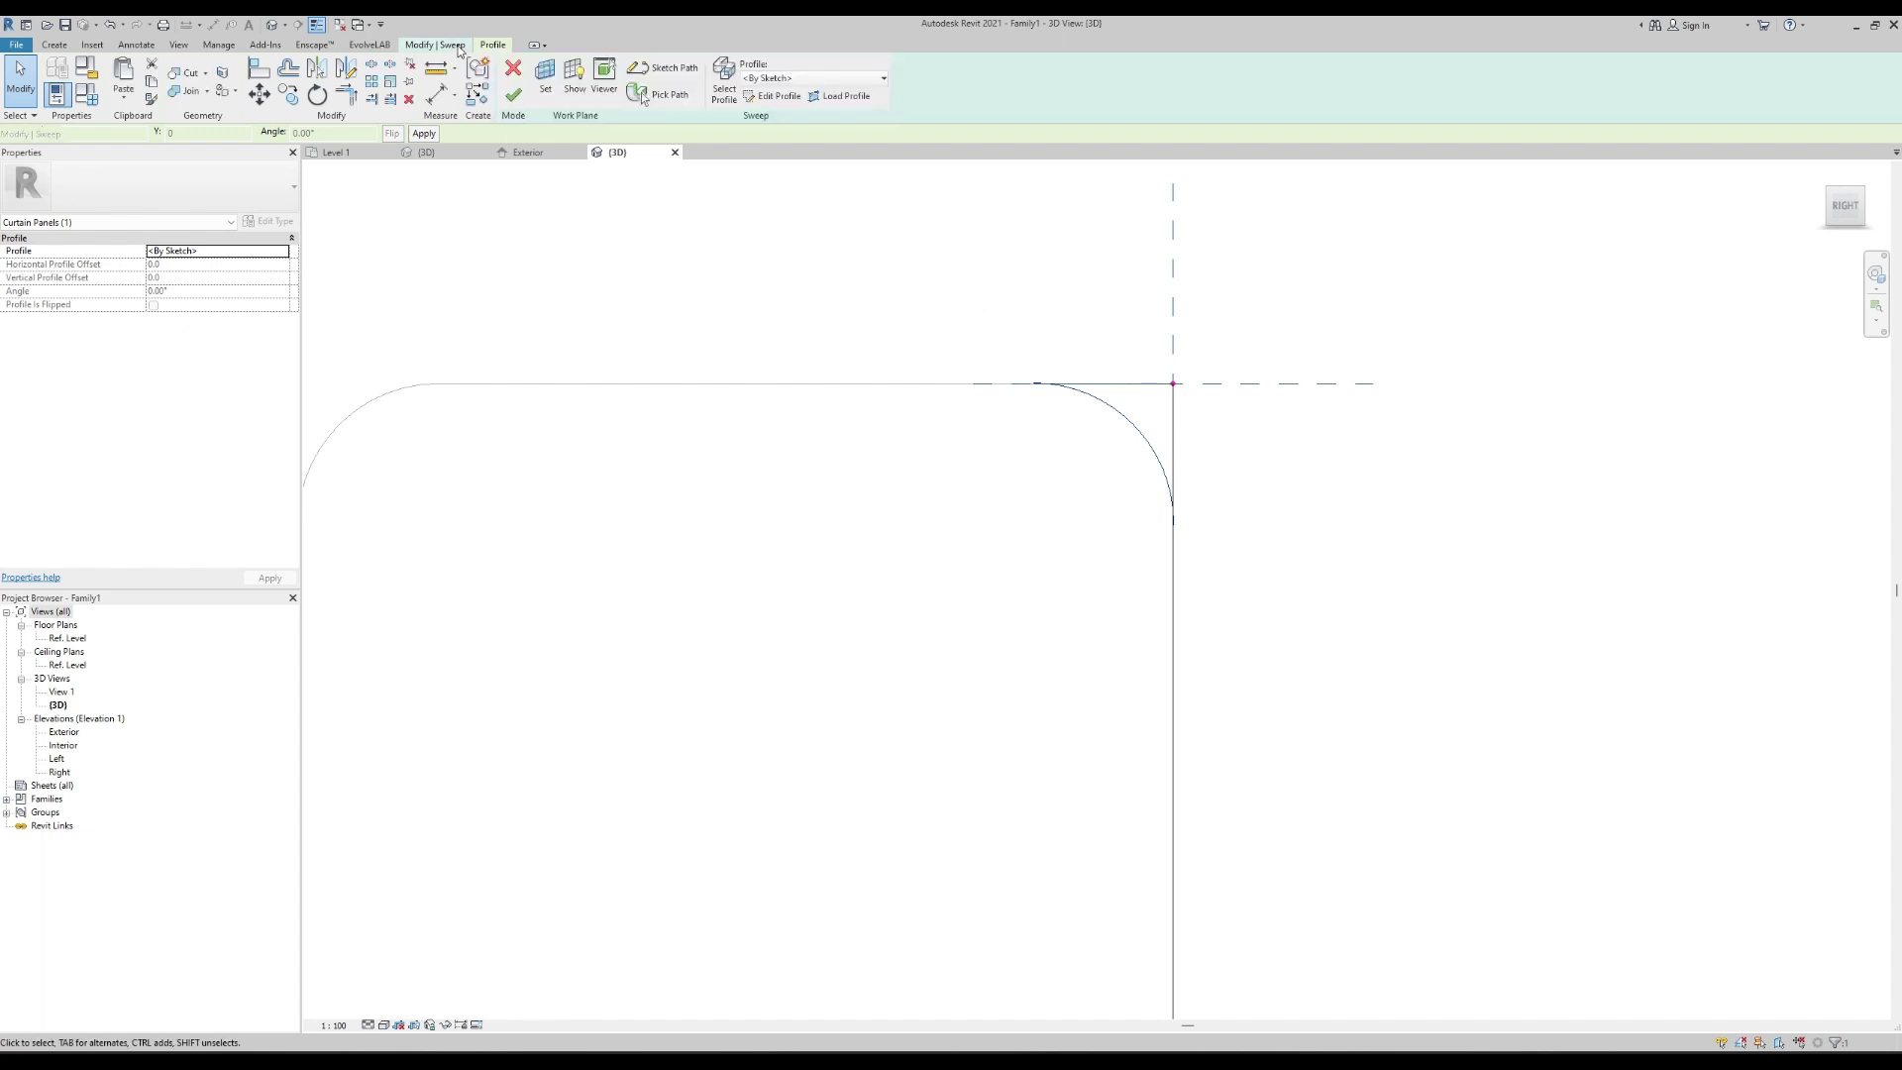
left_click(511, 97)
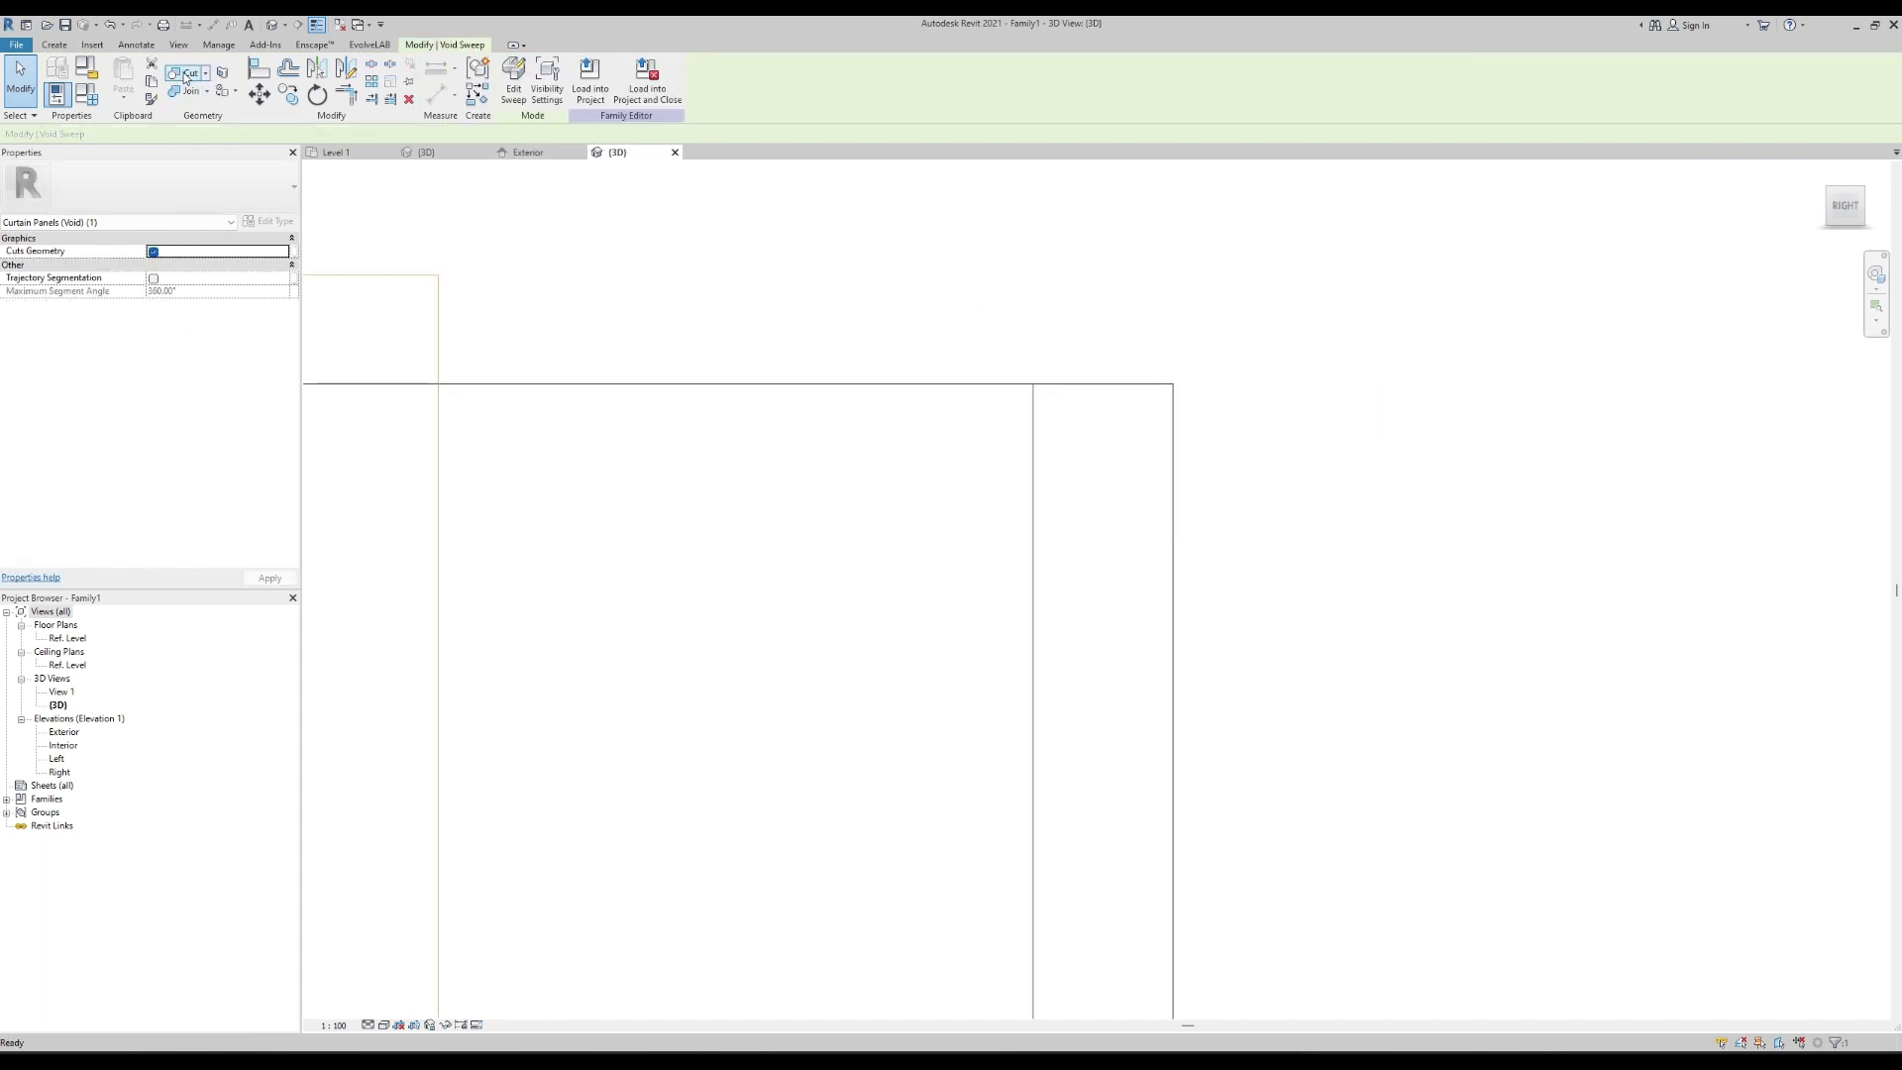
left_click(186, 74)
scroll(1154, 337, "down", 5)
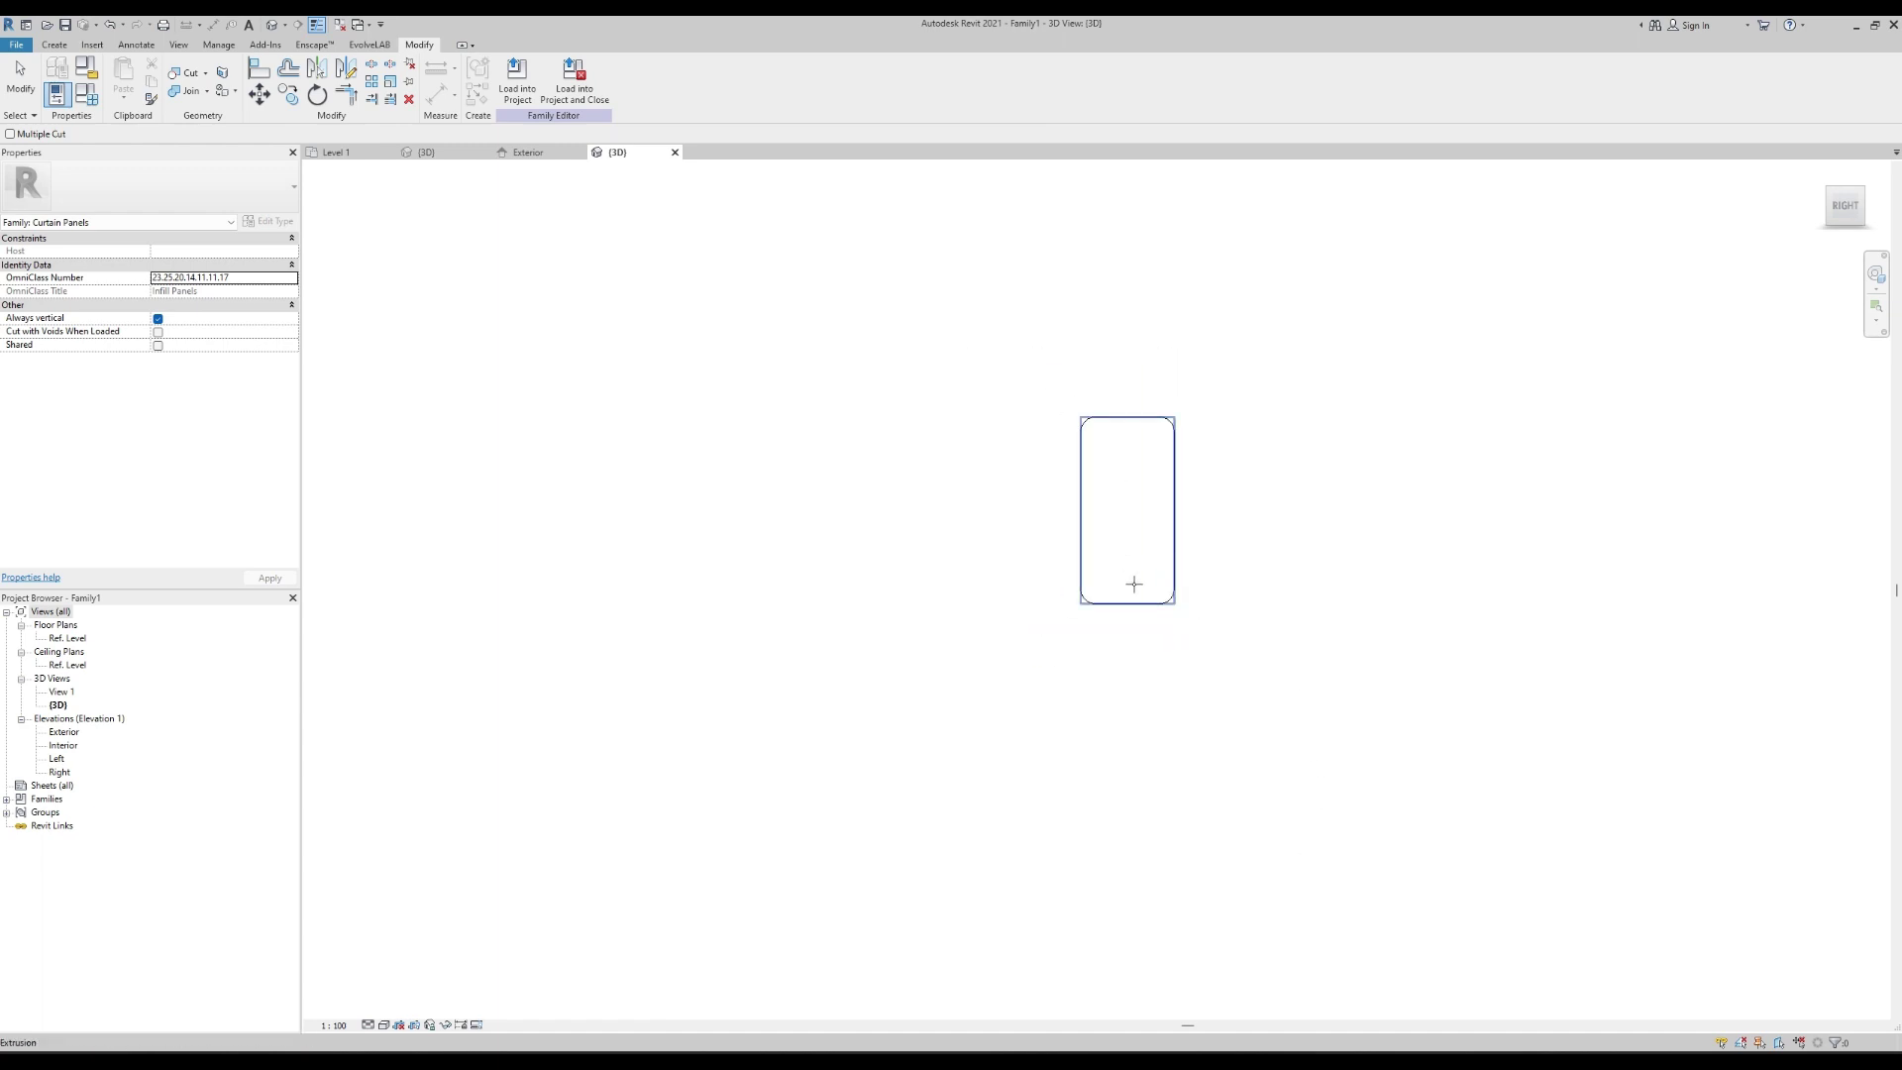
middle_click_drag(1159, 693, 1201, 705, "shift")
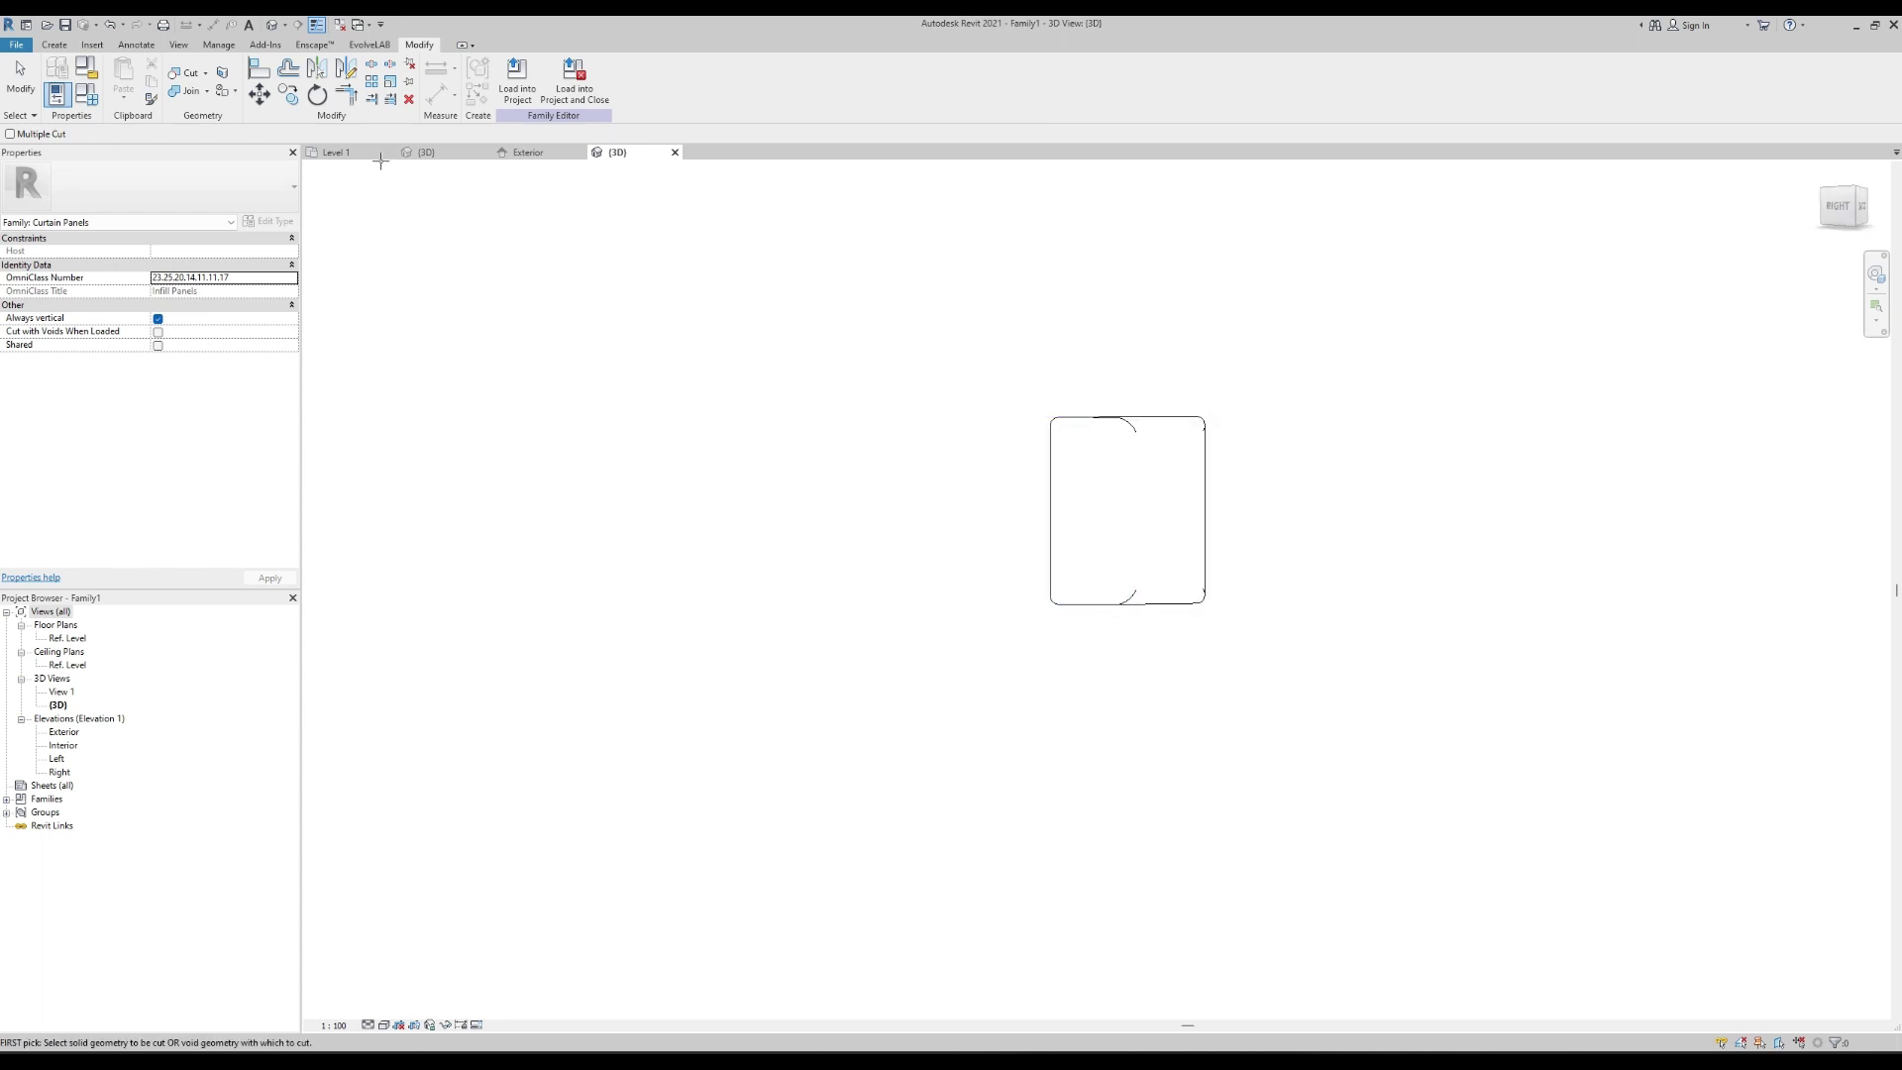
Open the Exterior elevation, look at the glass block wall reference photo in Photos, and return to Revit.
left_click(551, 155)
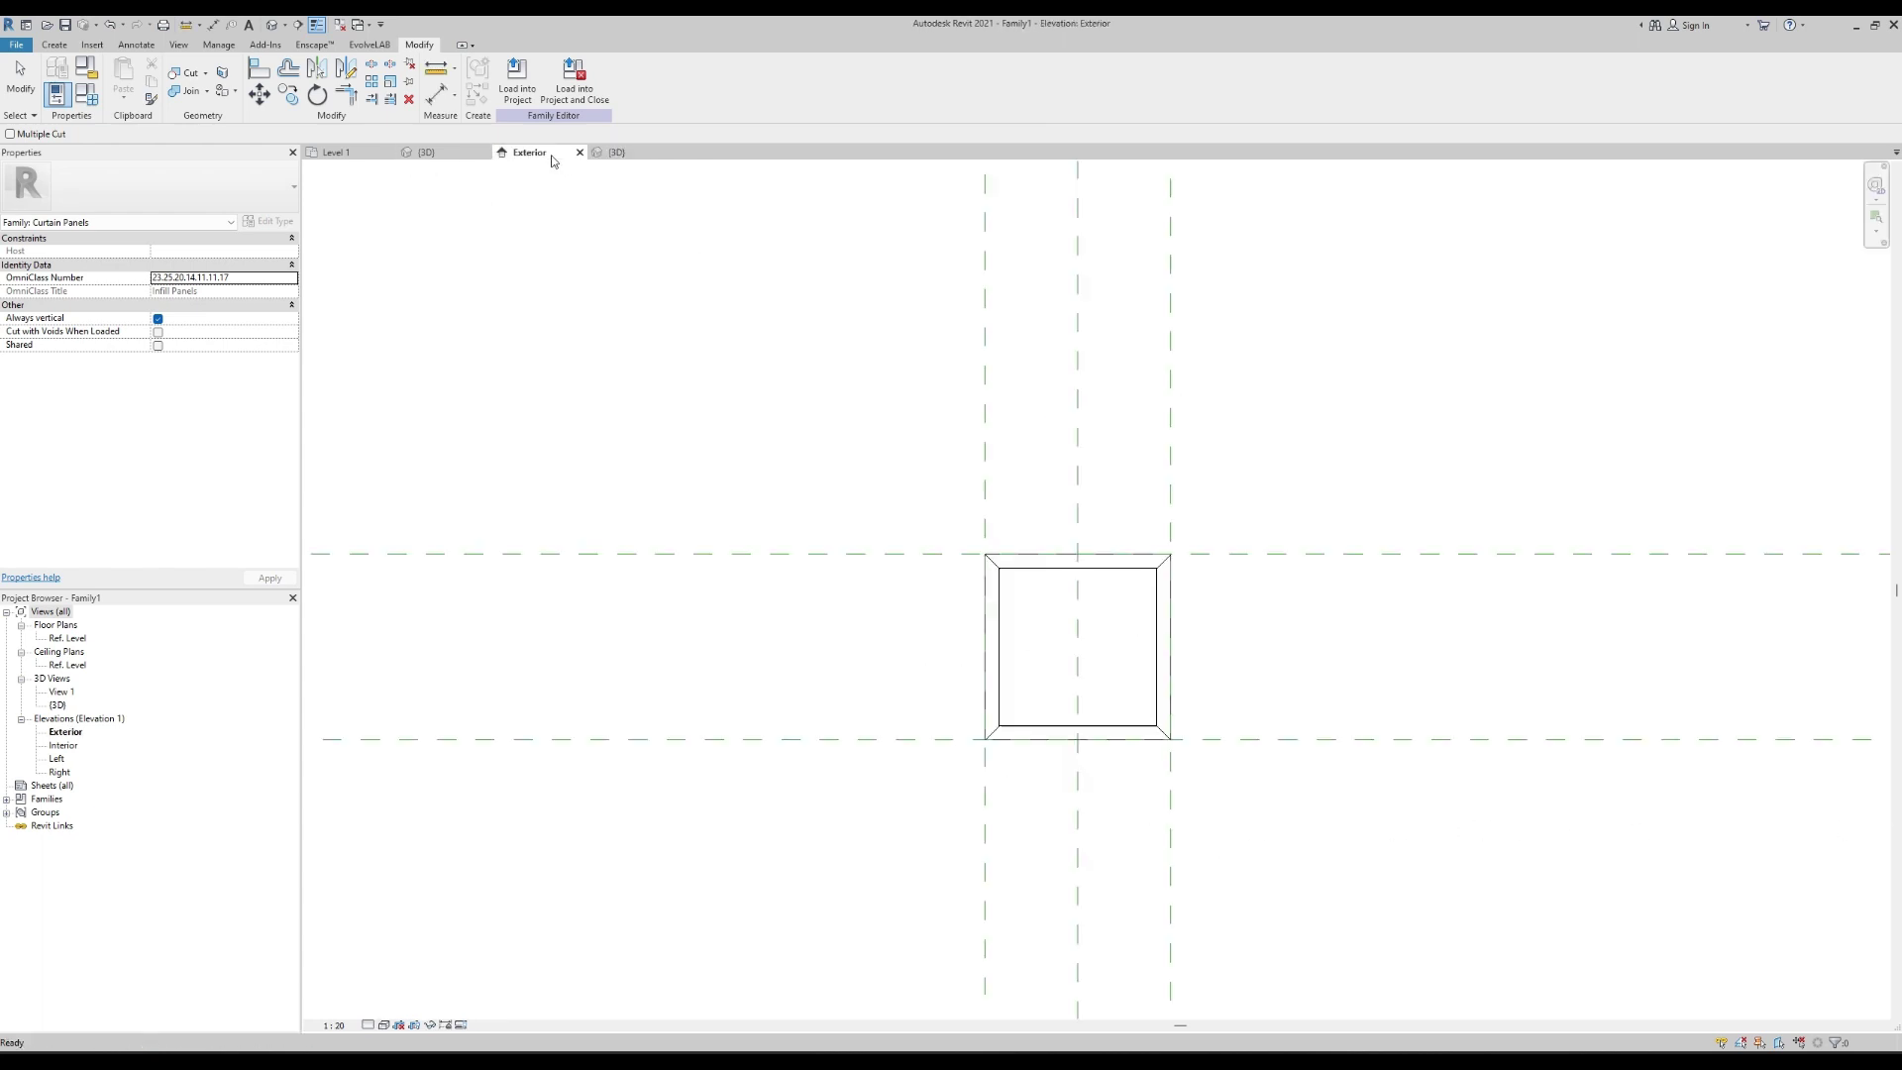
scroll(1122, 600, "up", 3)
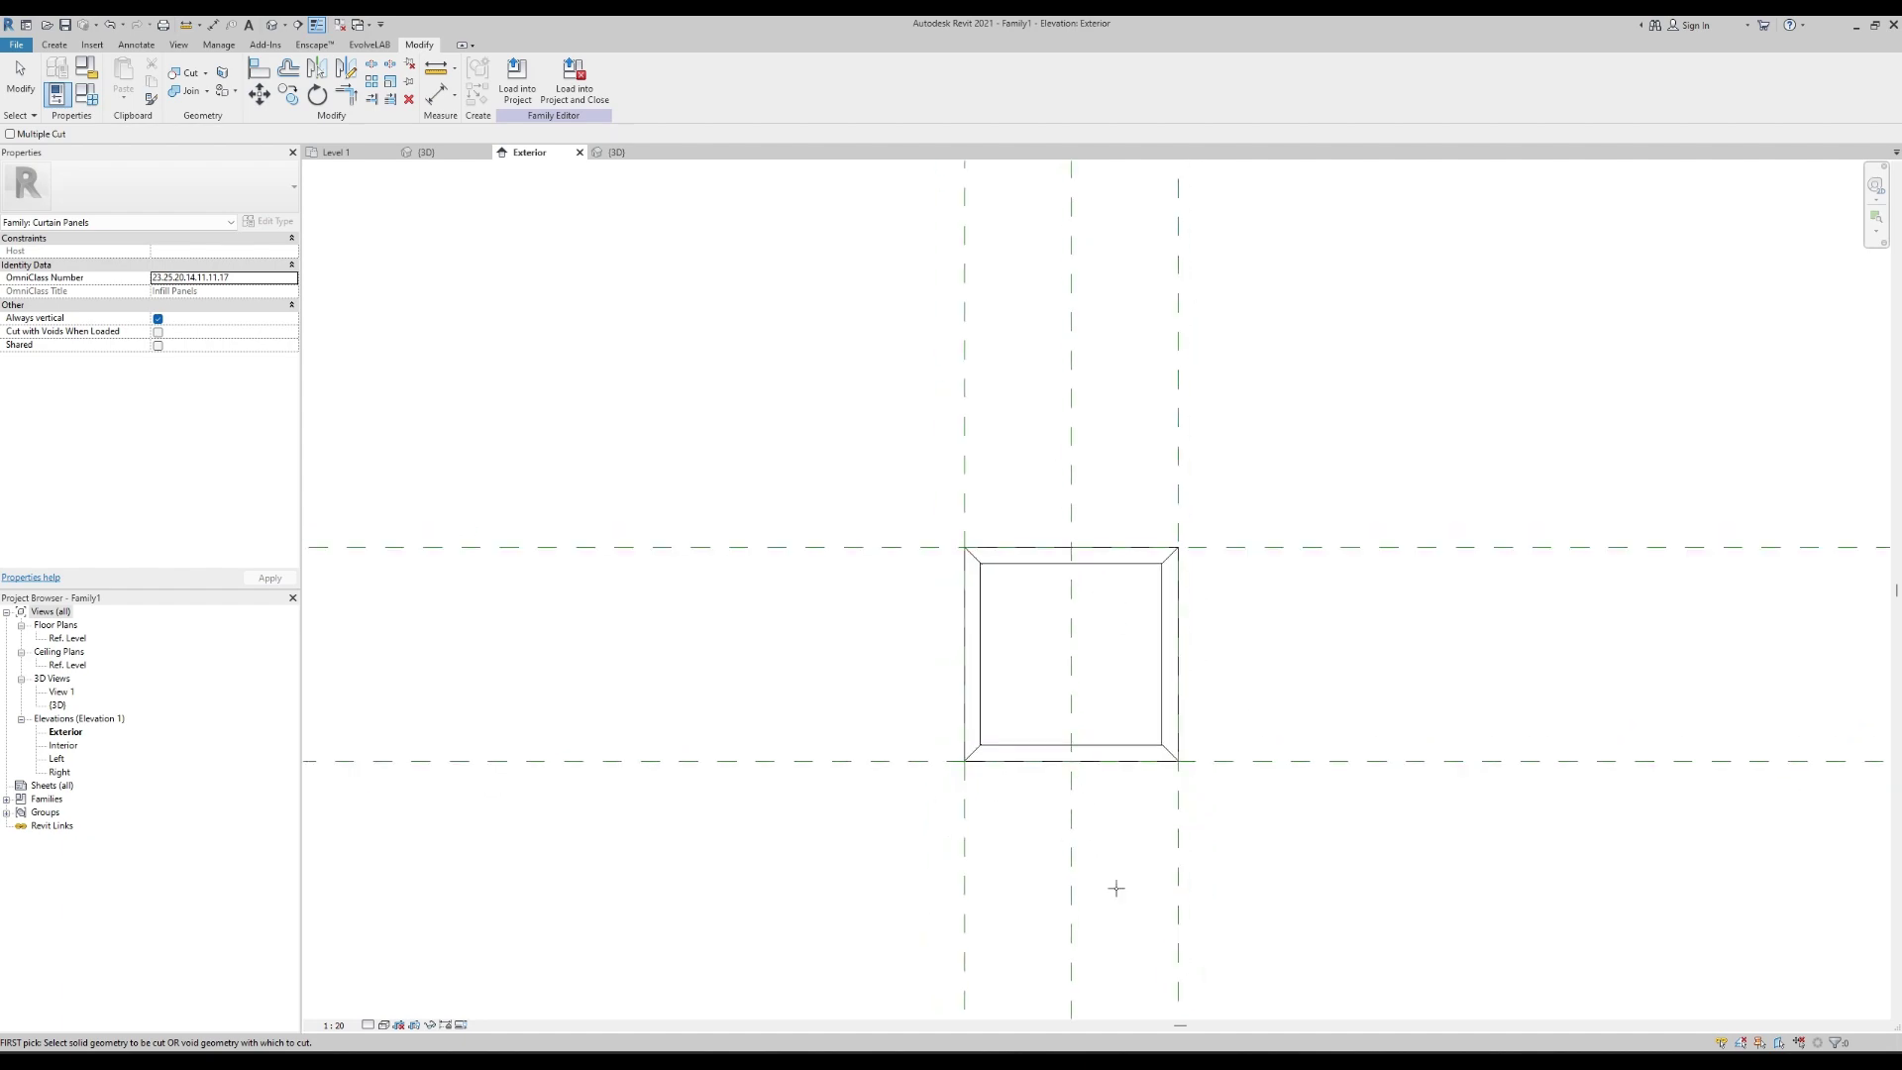
key("alt+Tab")
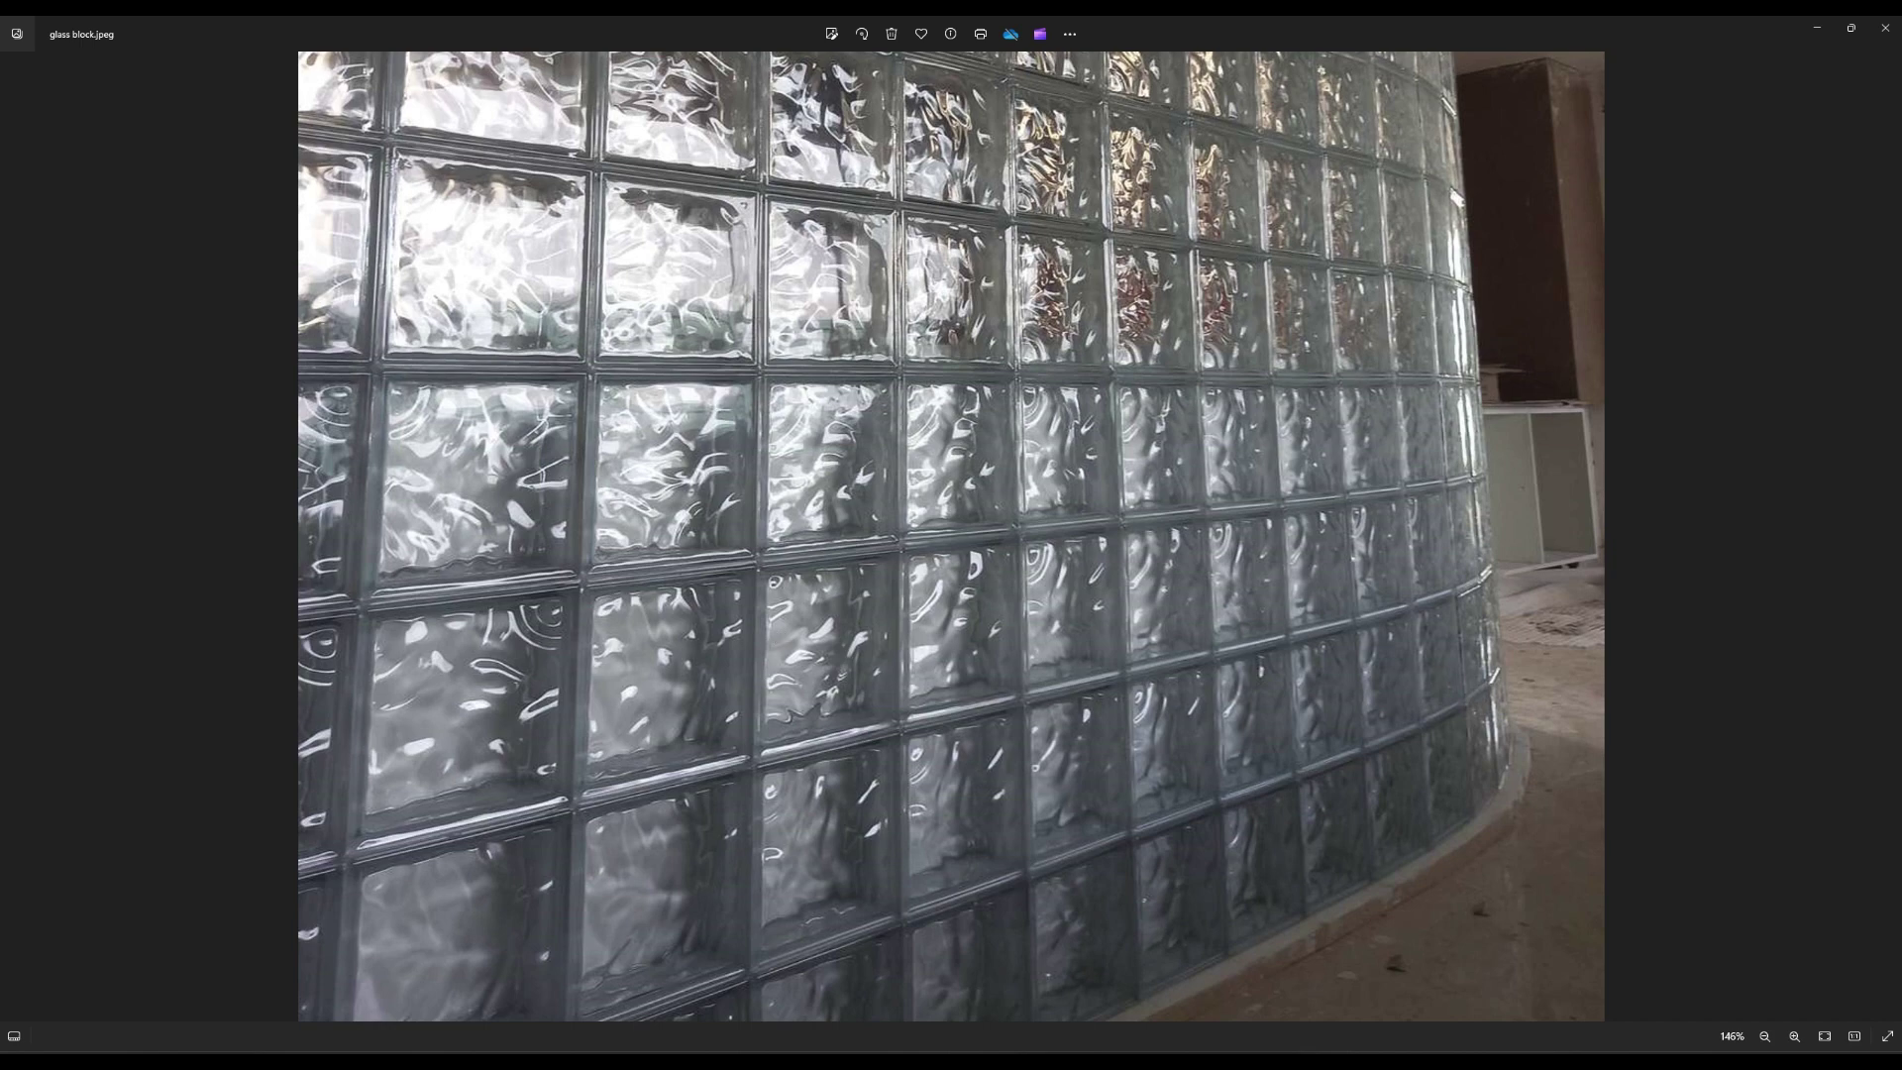
mouse_move(1131, 1060)
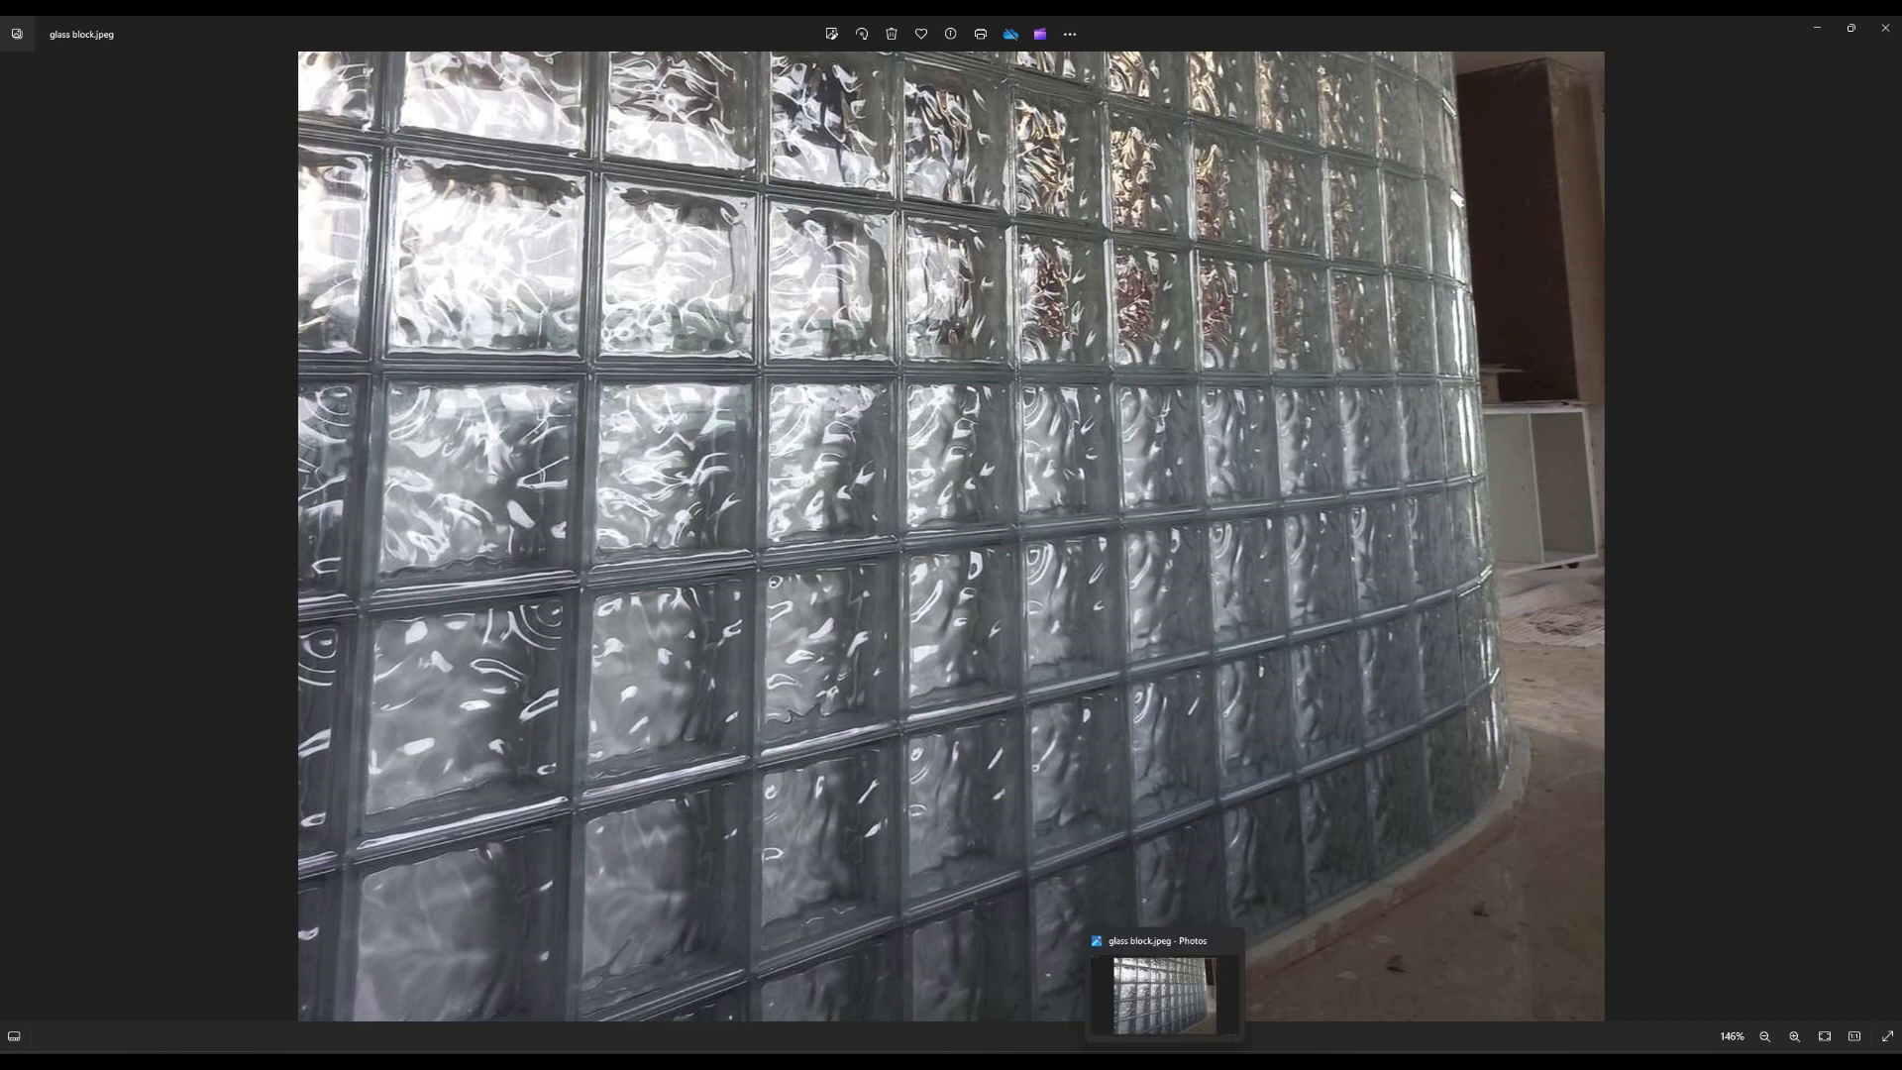
left_click(1100, 991)
key("c")
key("g")
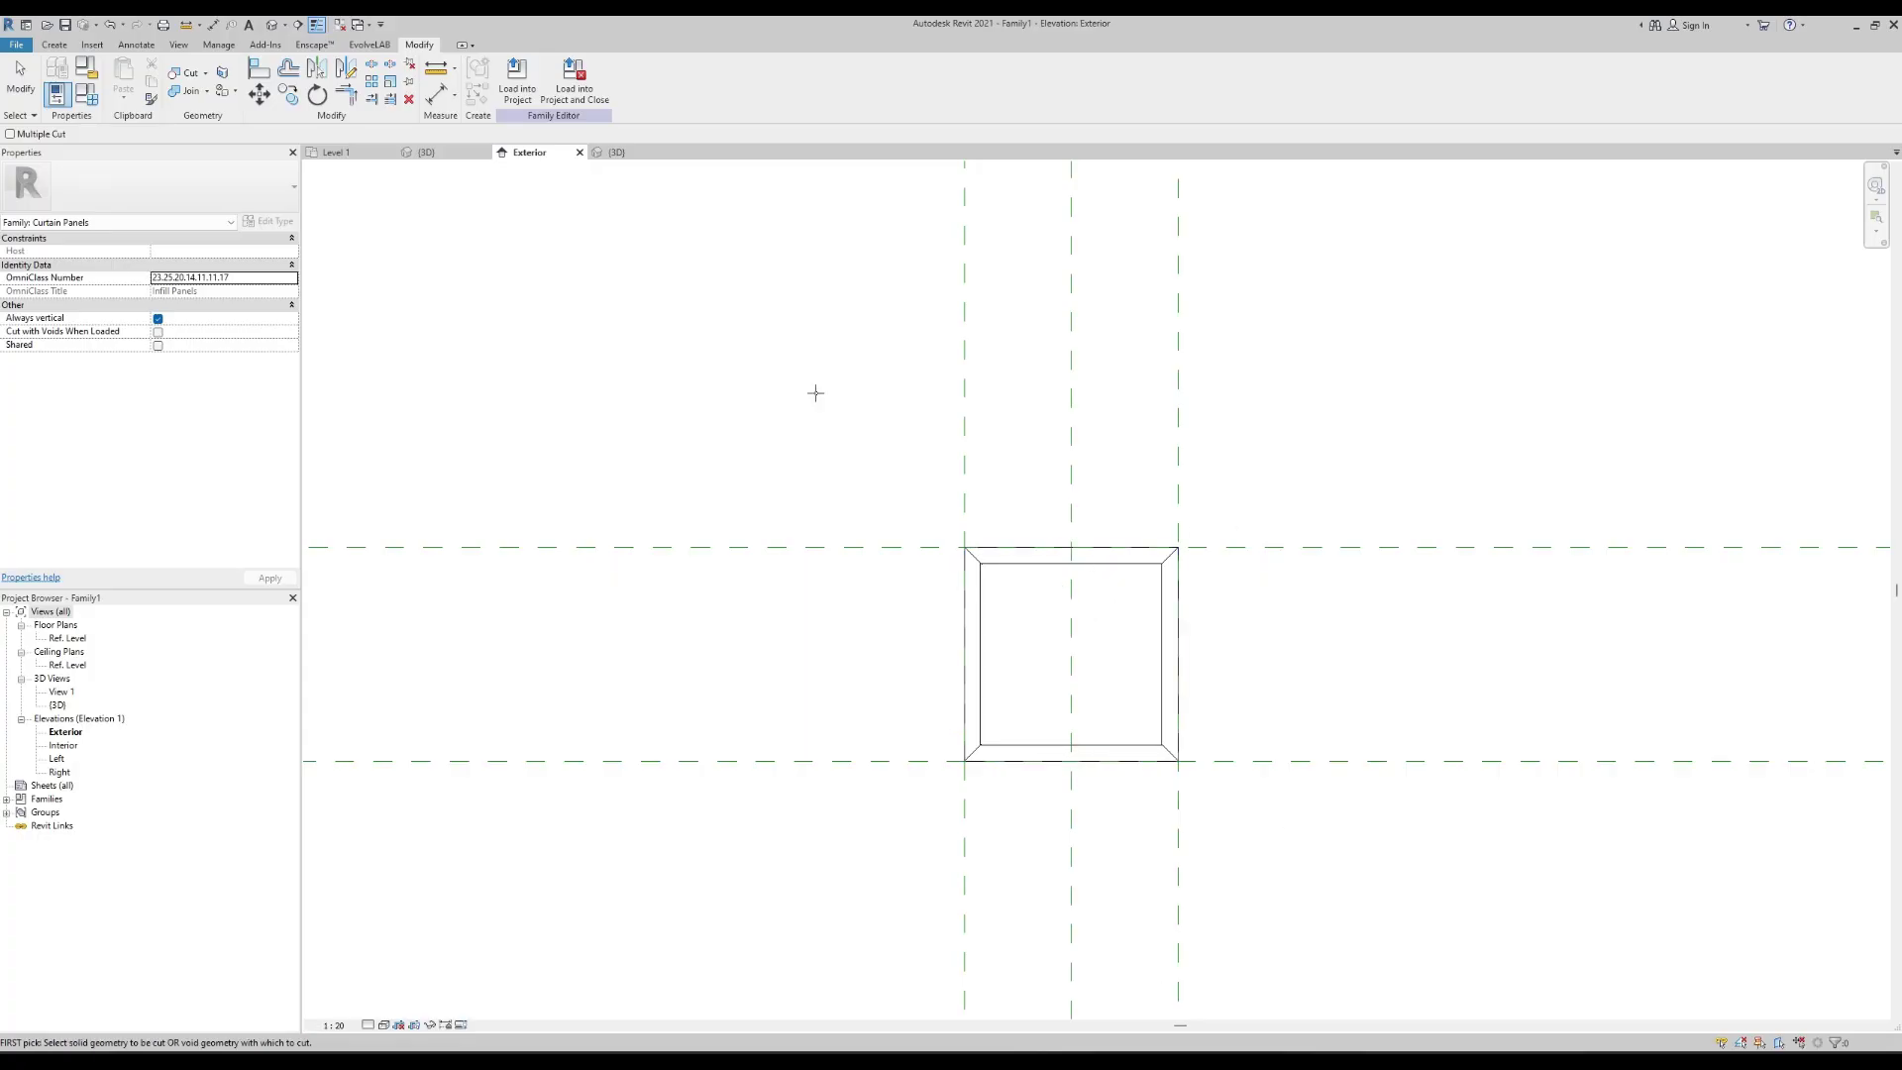
Start an extrusion in the Exterior elevation and sketch a 200 x 200 mm rectangle along the block's outline.
left_click(54, 45)
left_click(121, 79)
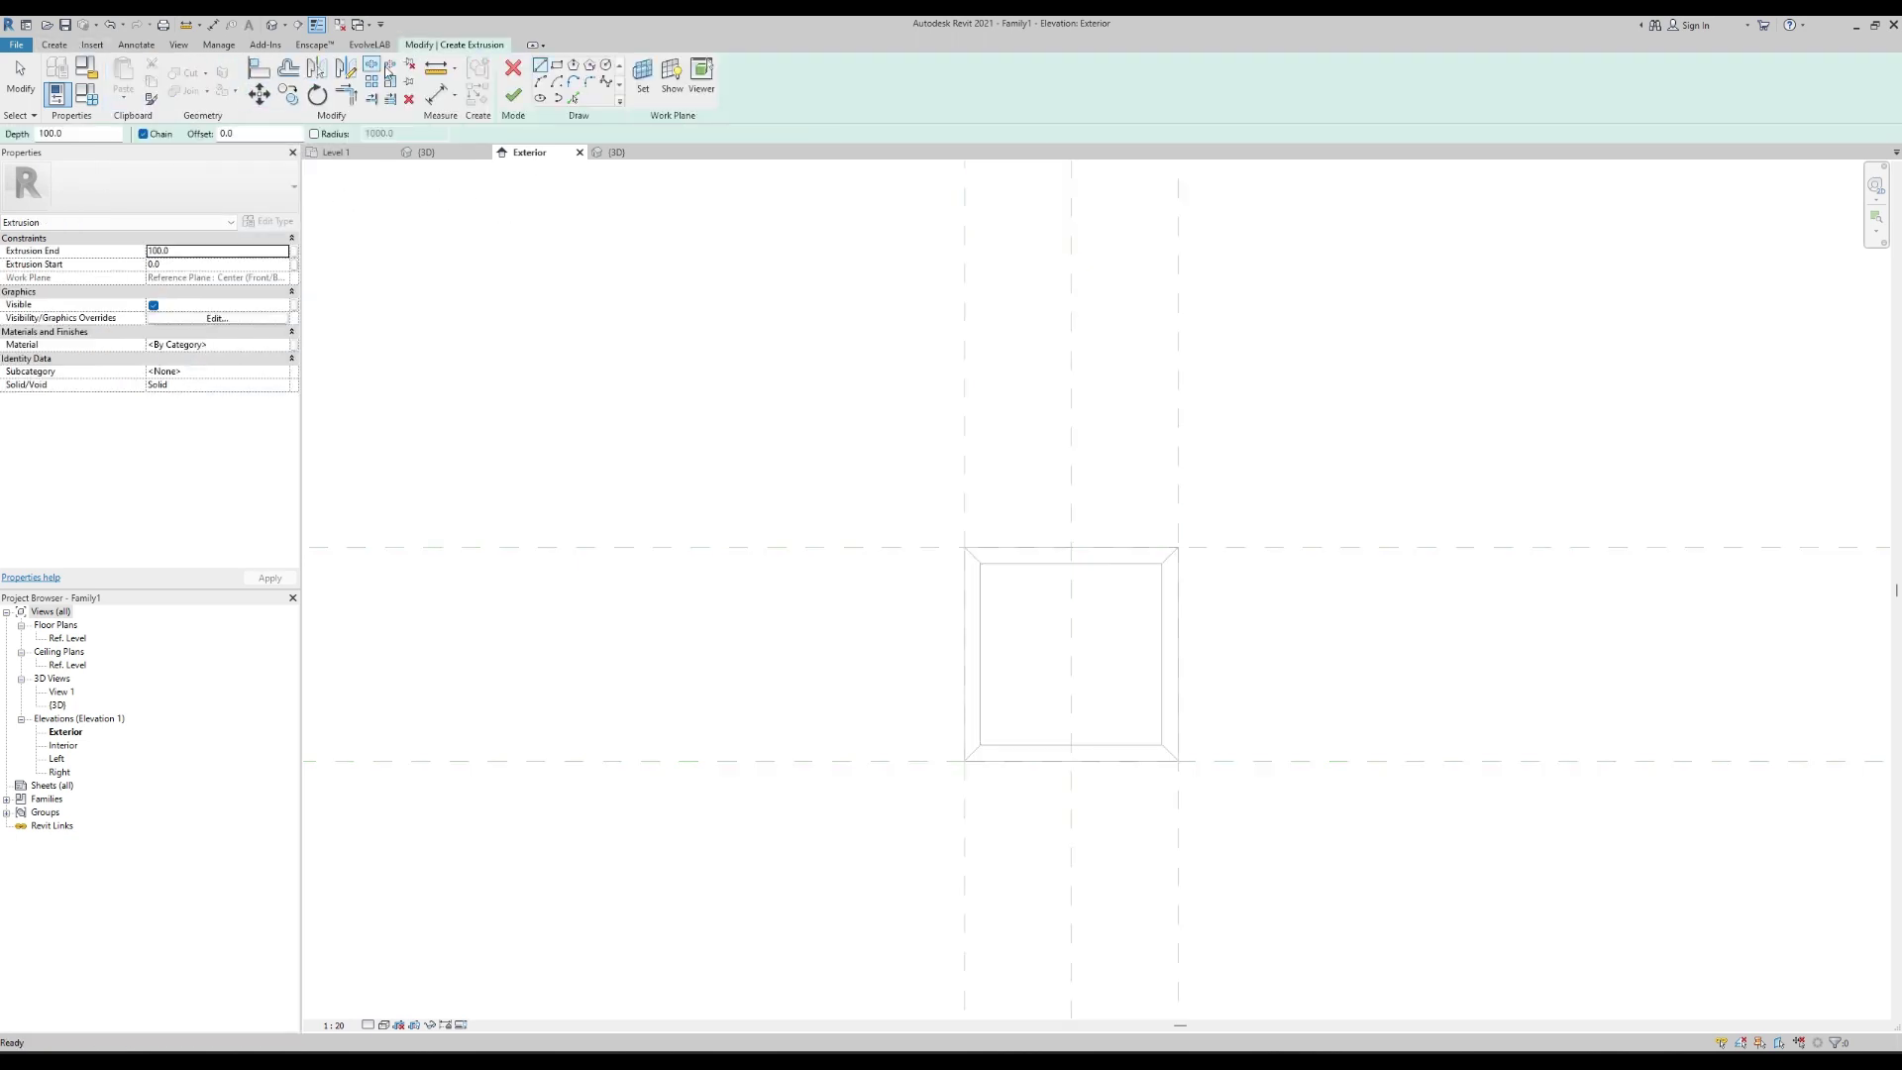
left_click(557, 66)
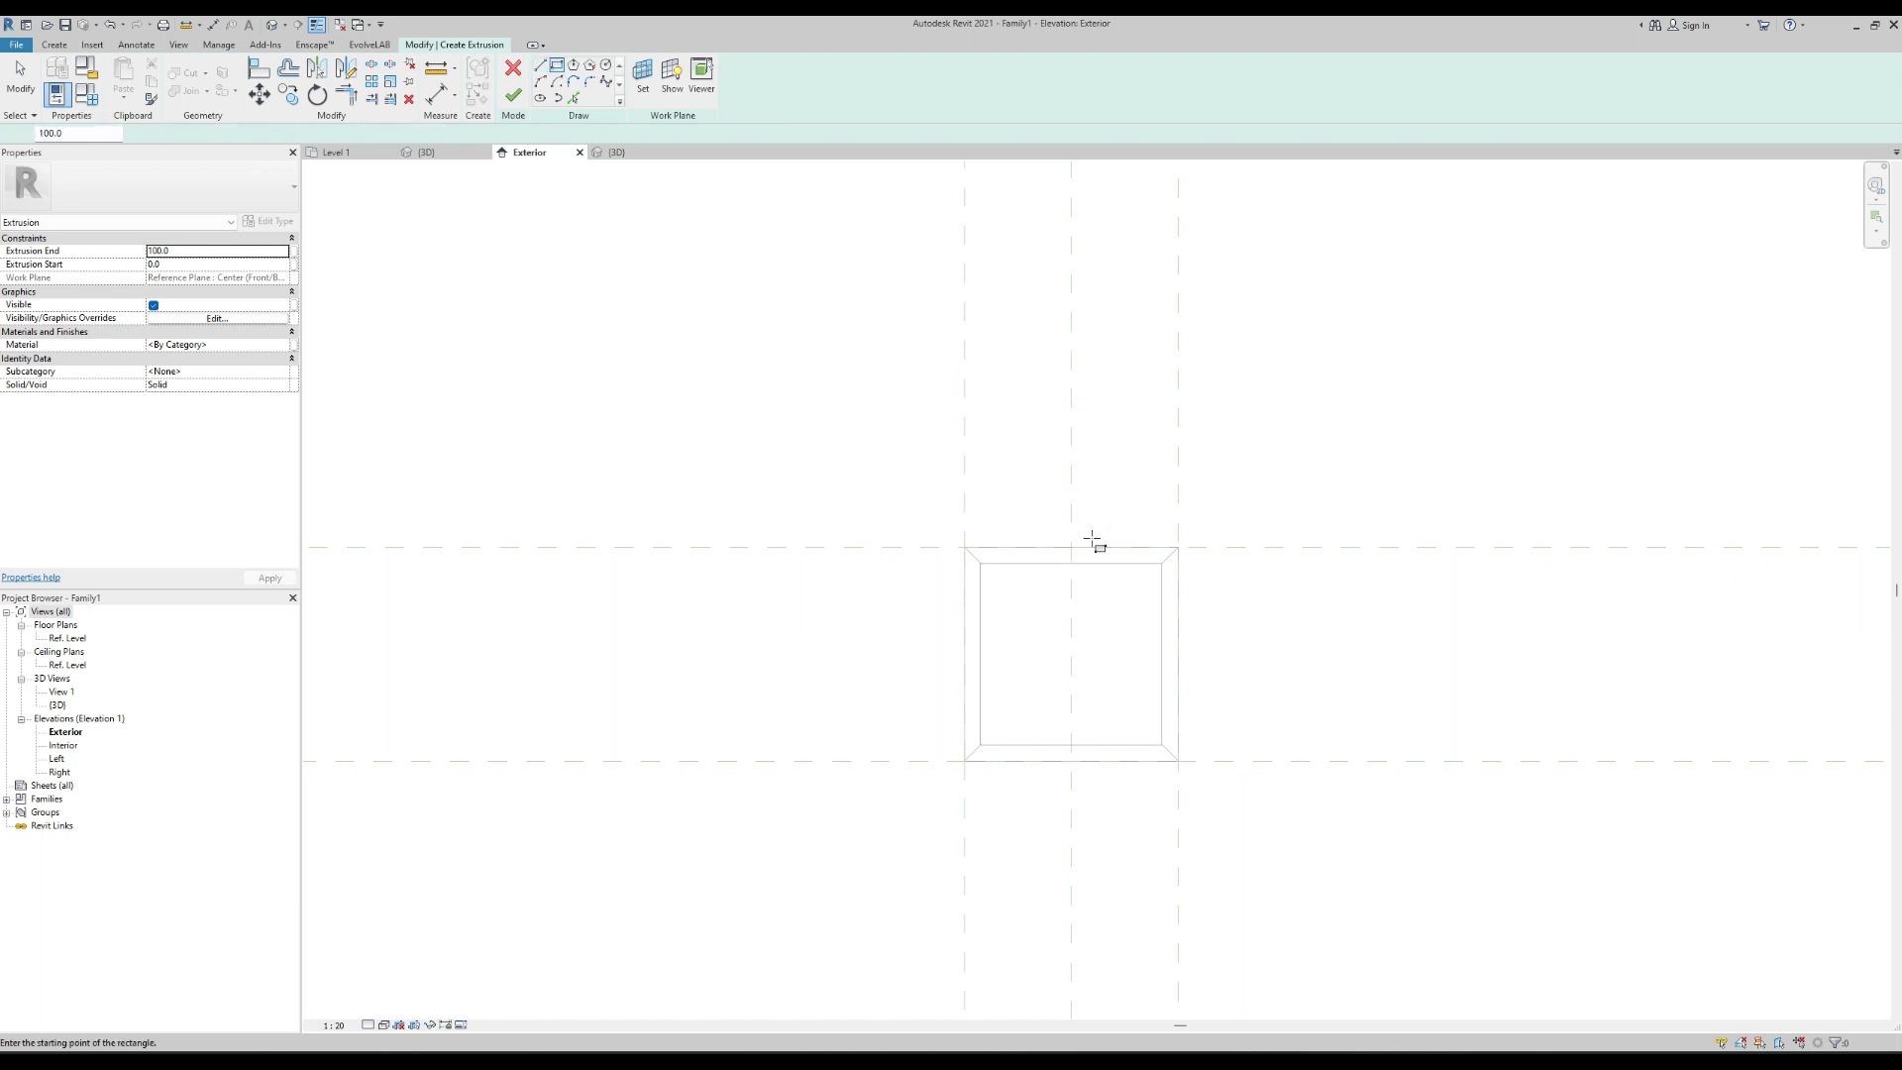
scroll(981, 552, "up", 3)
left_click(928, 538)
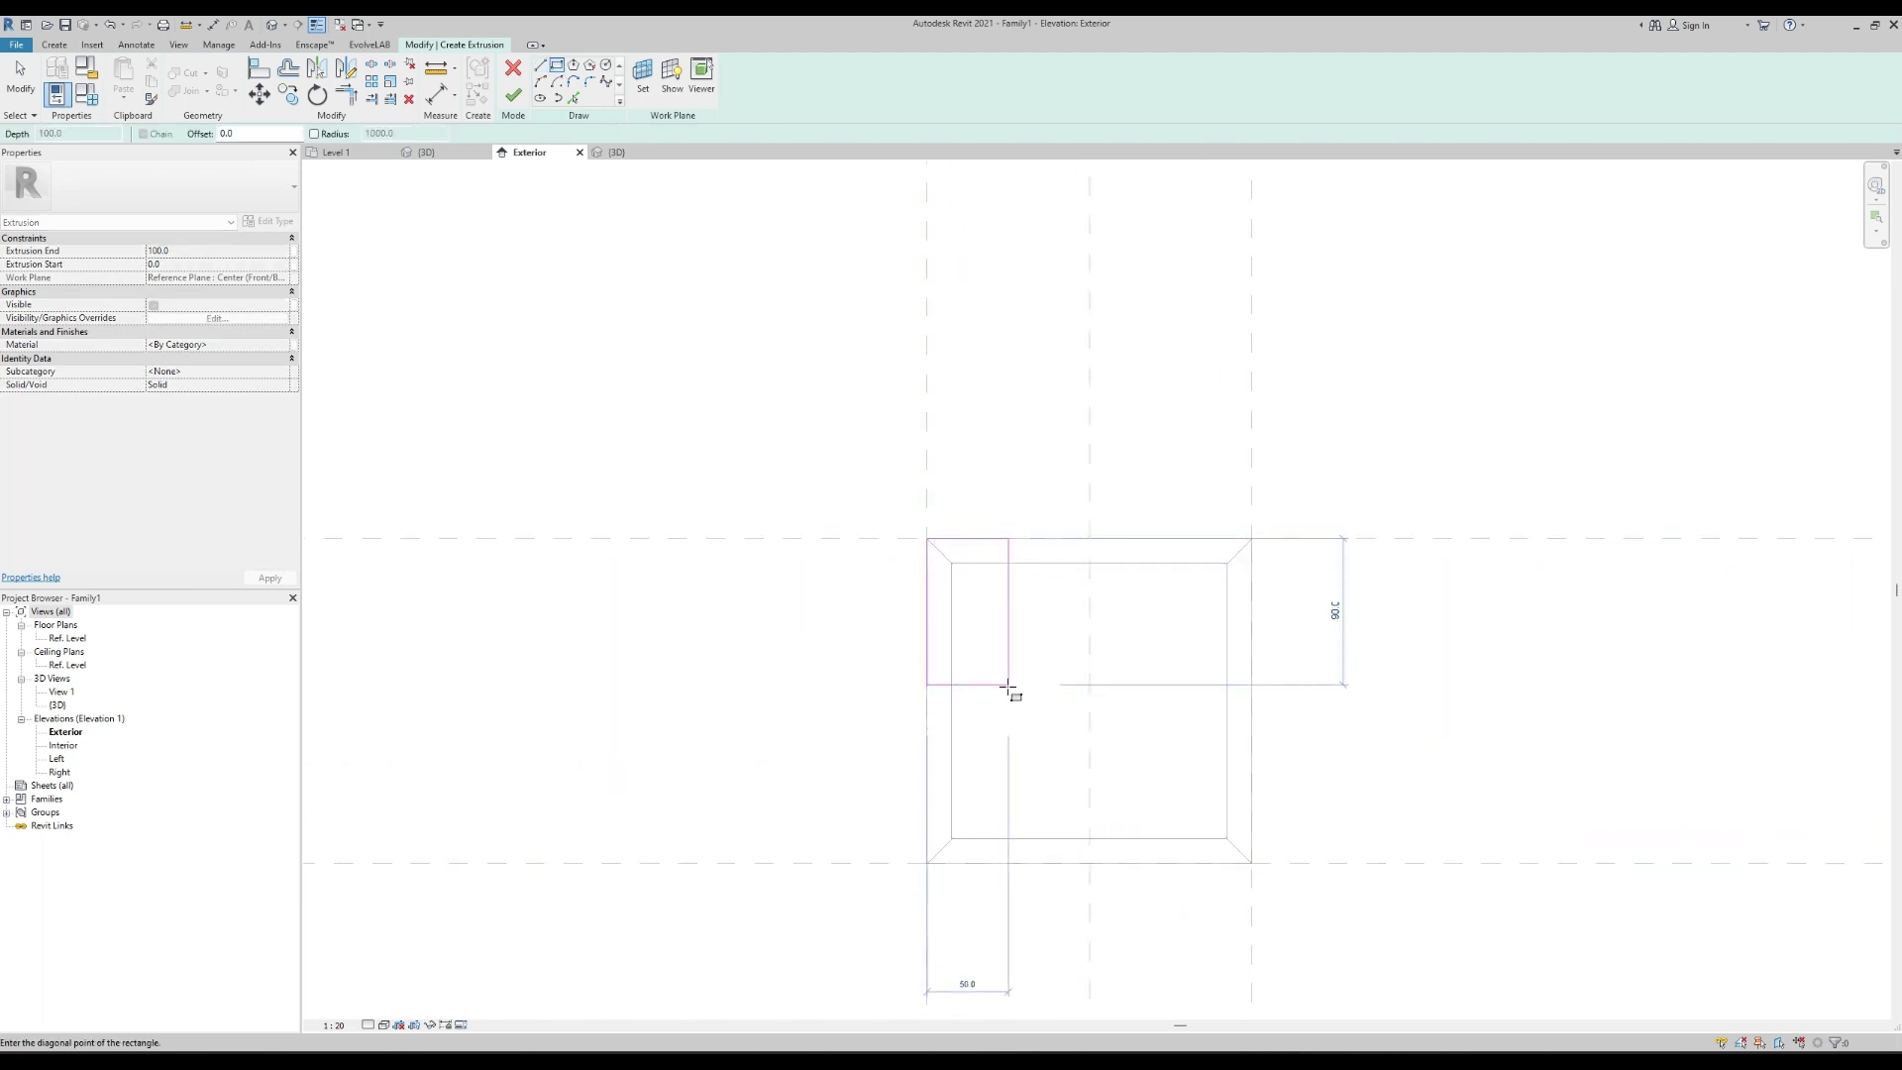
left_click(1252, 863)
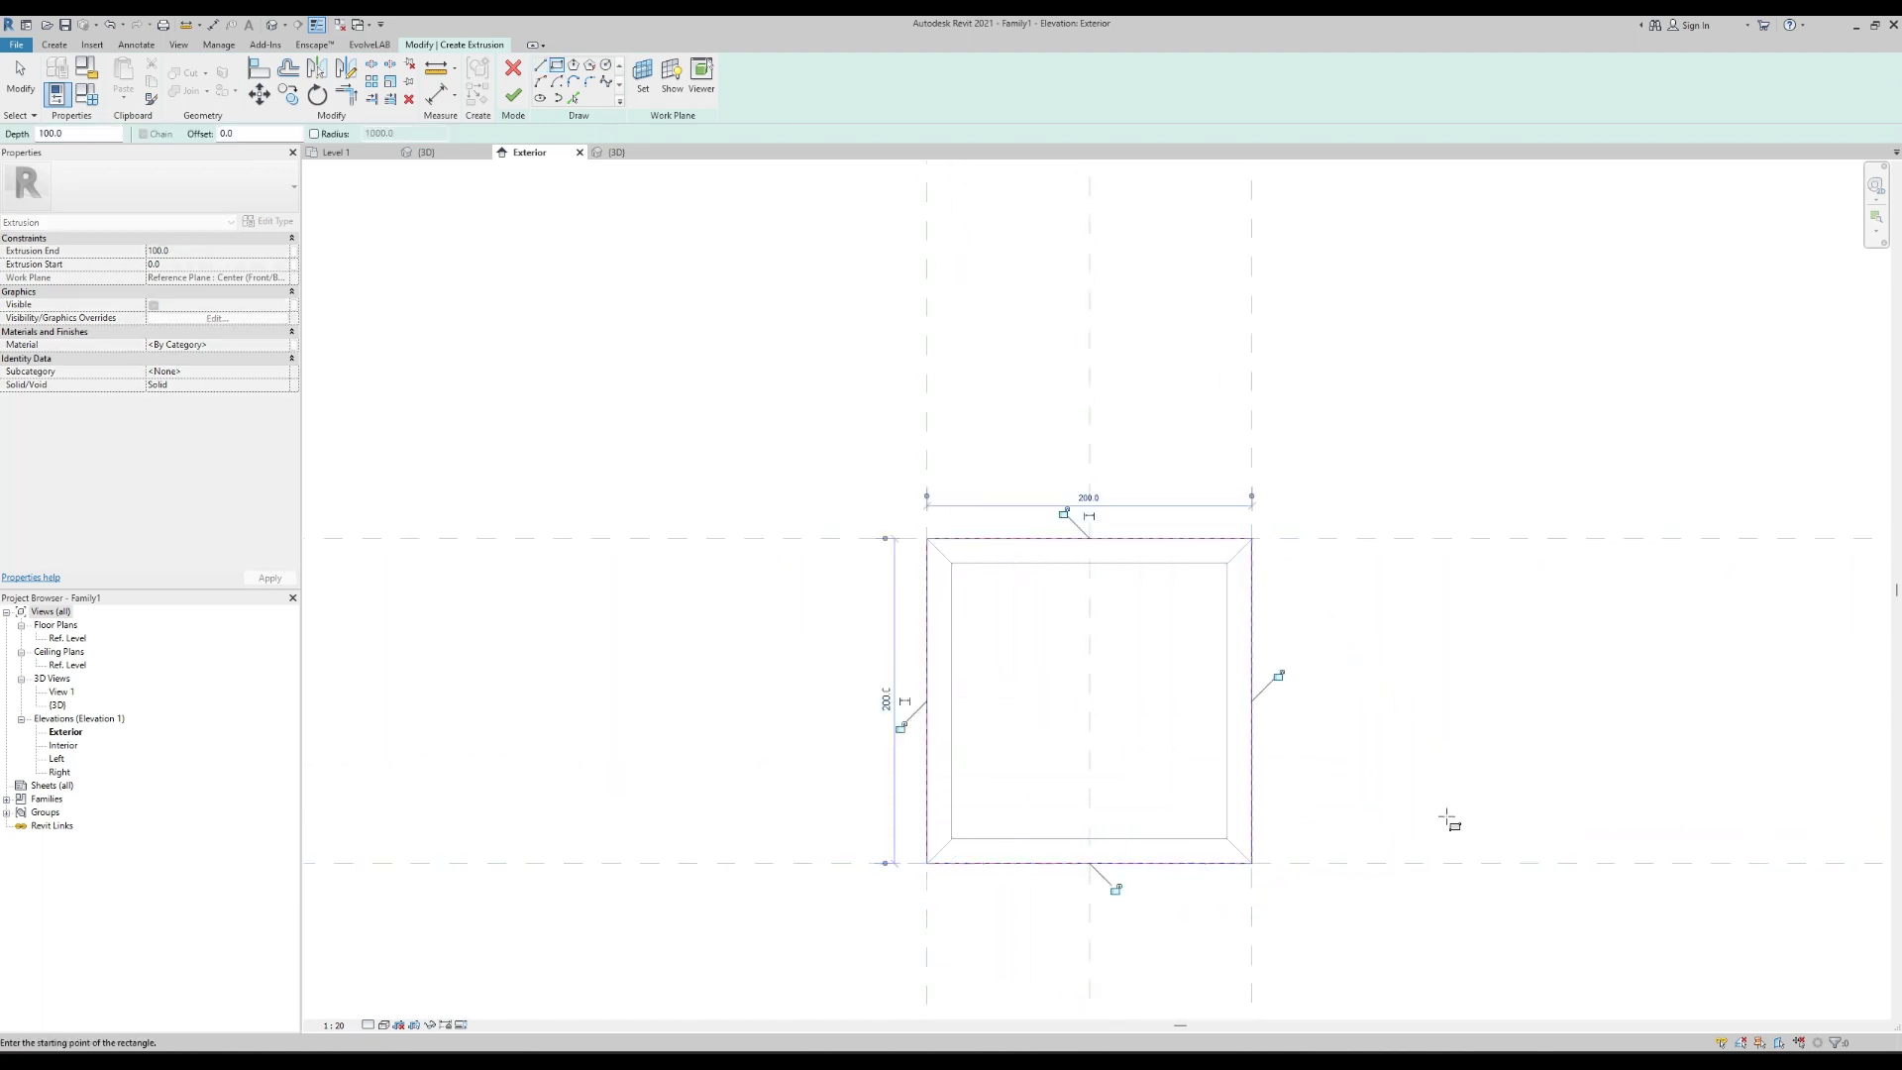
Sketch a second rectangle offset 5 mm outward around the block's outline, and finish the extrusion as a mortar frame.
left_click_drag(239, 140, 189, 135)
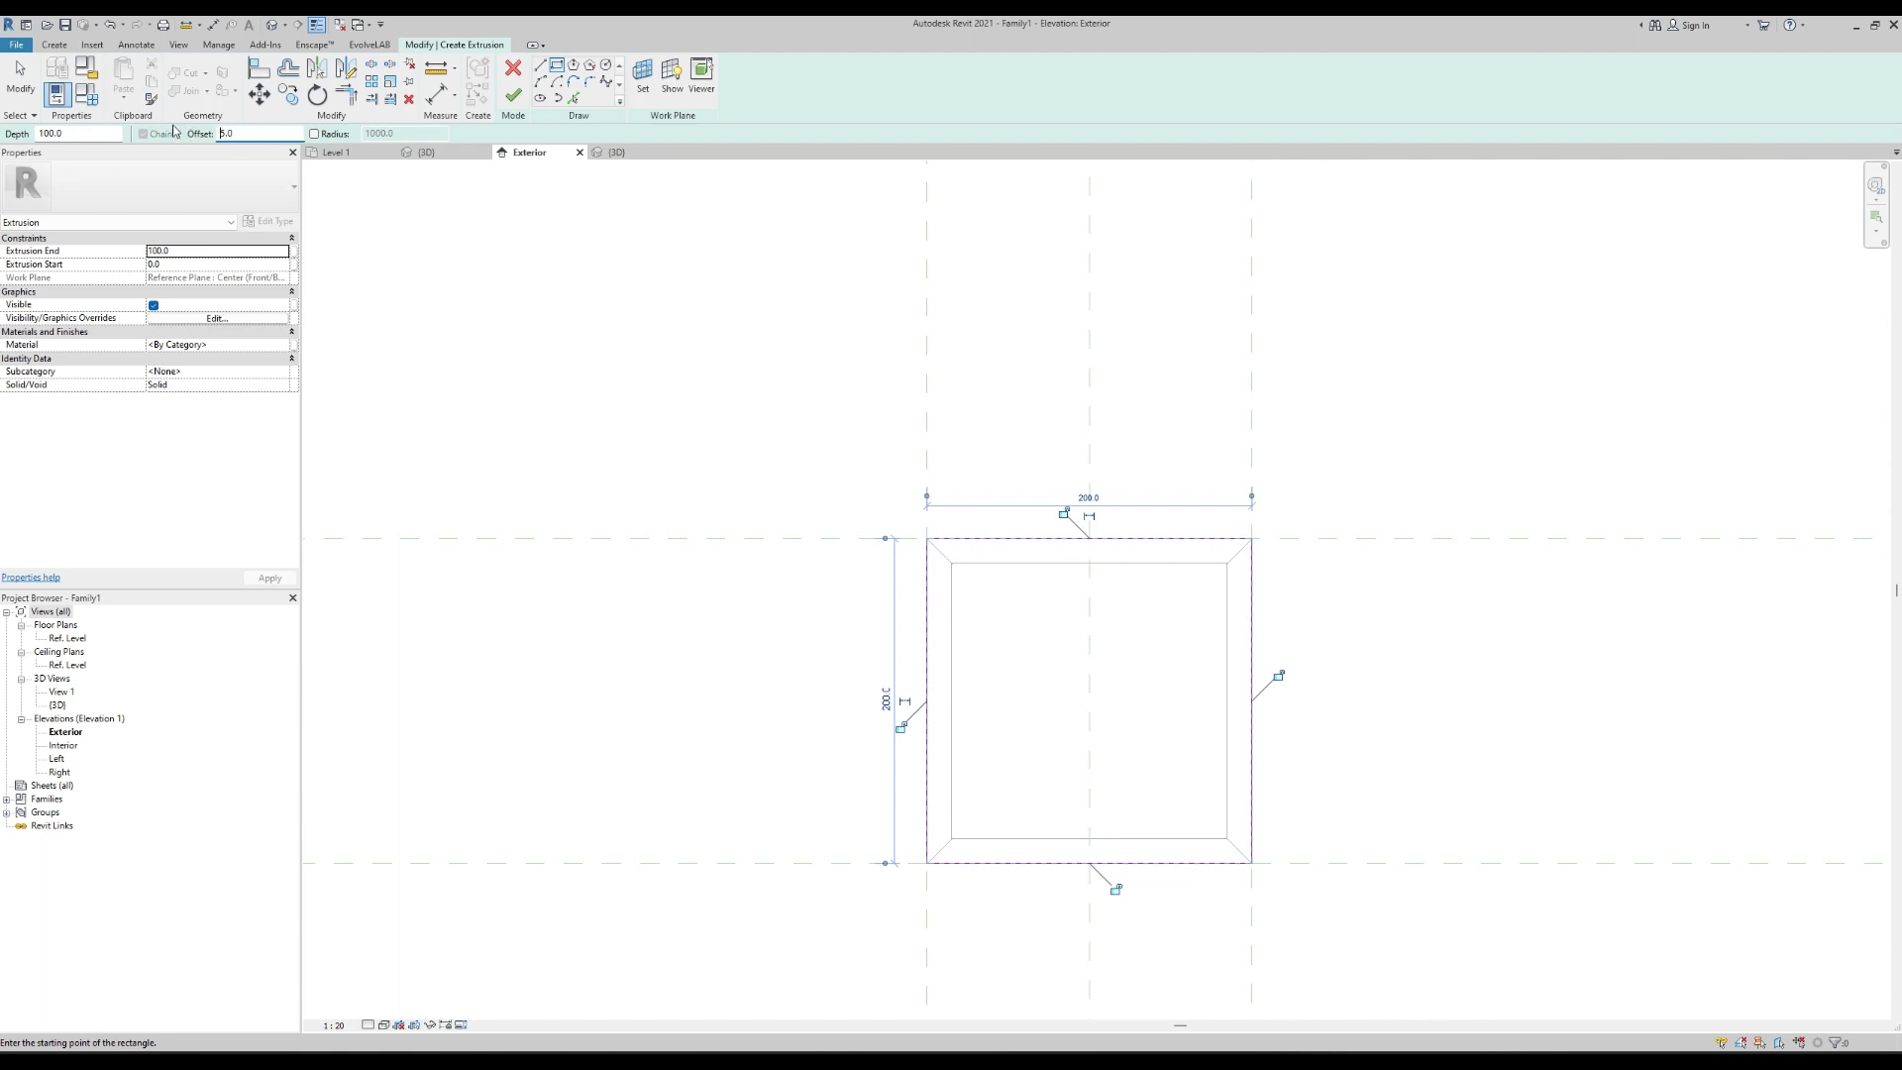
left_click(927, 538)
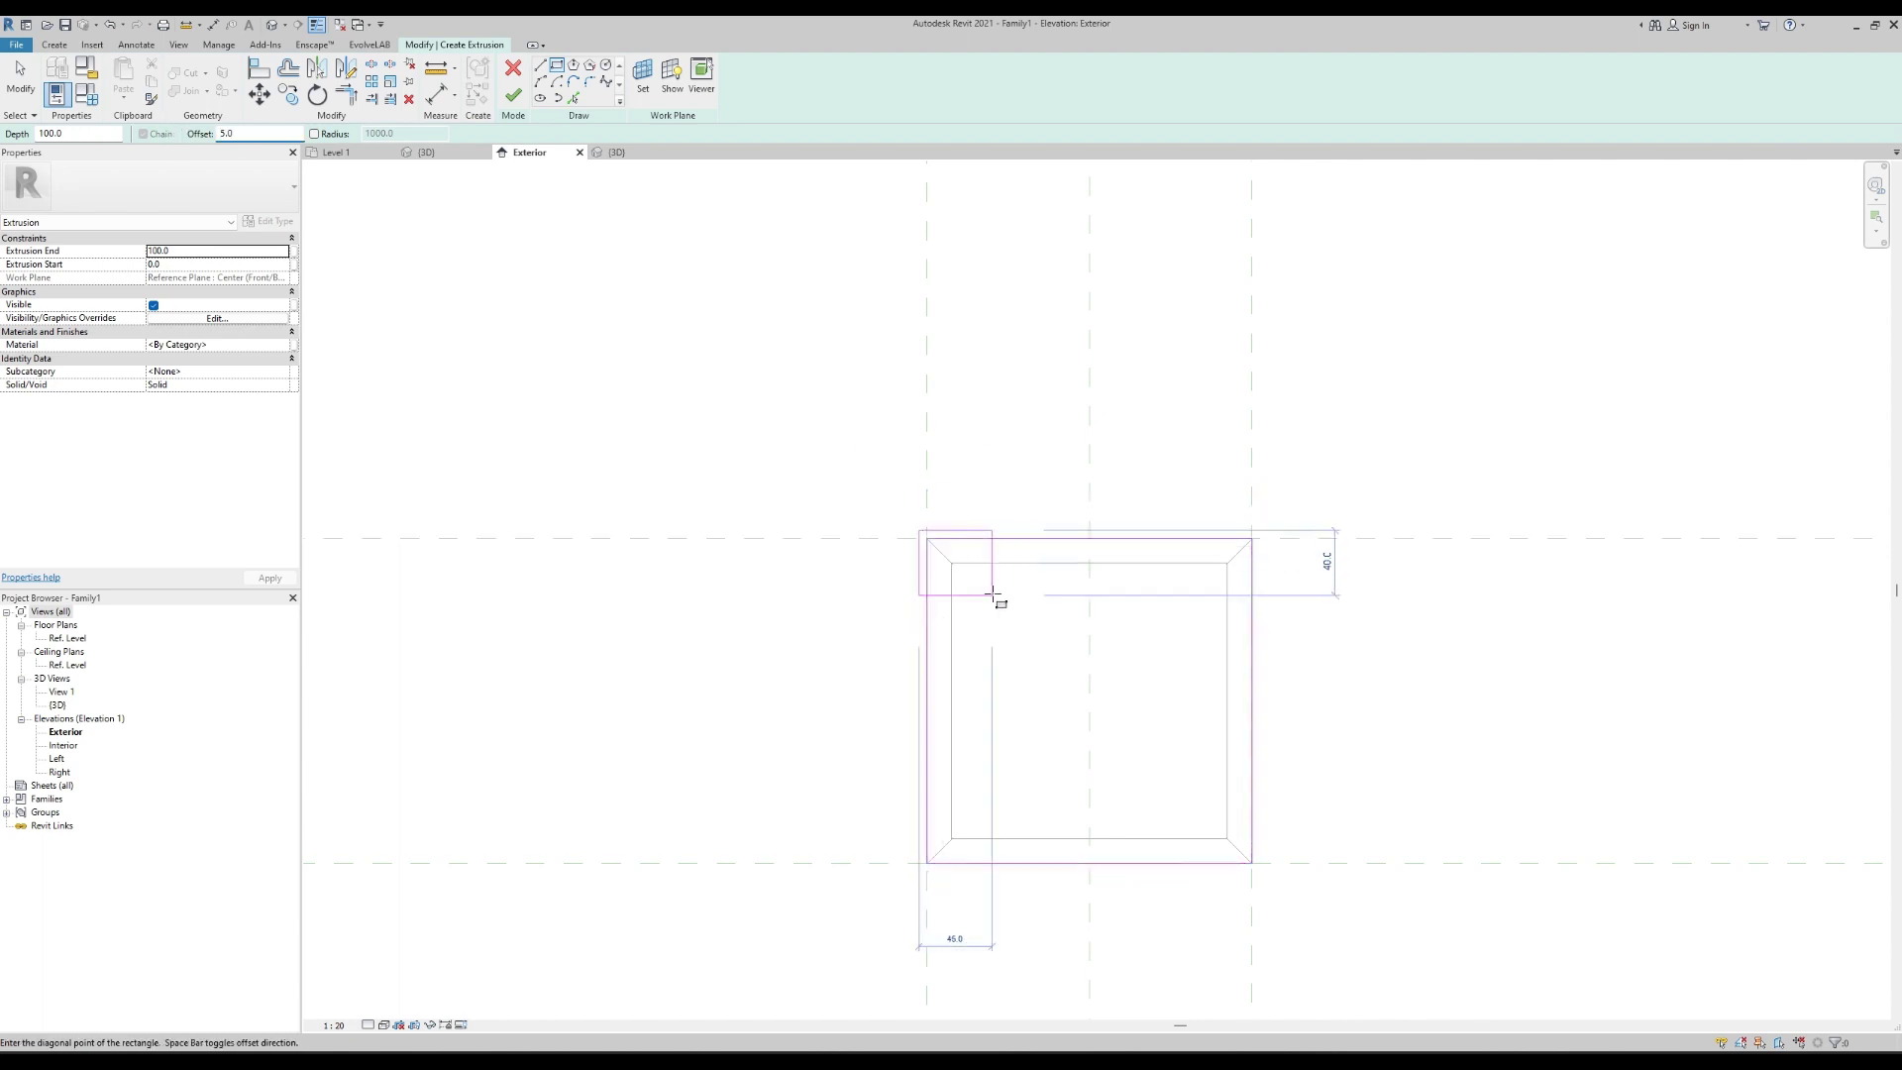
left_click(1253, 864)
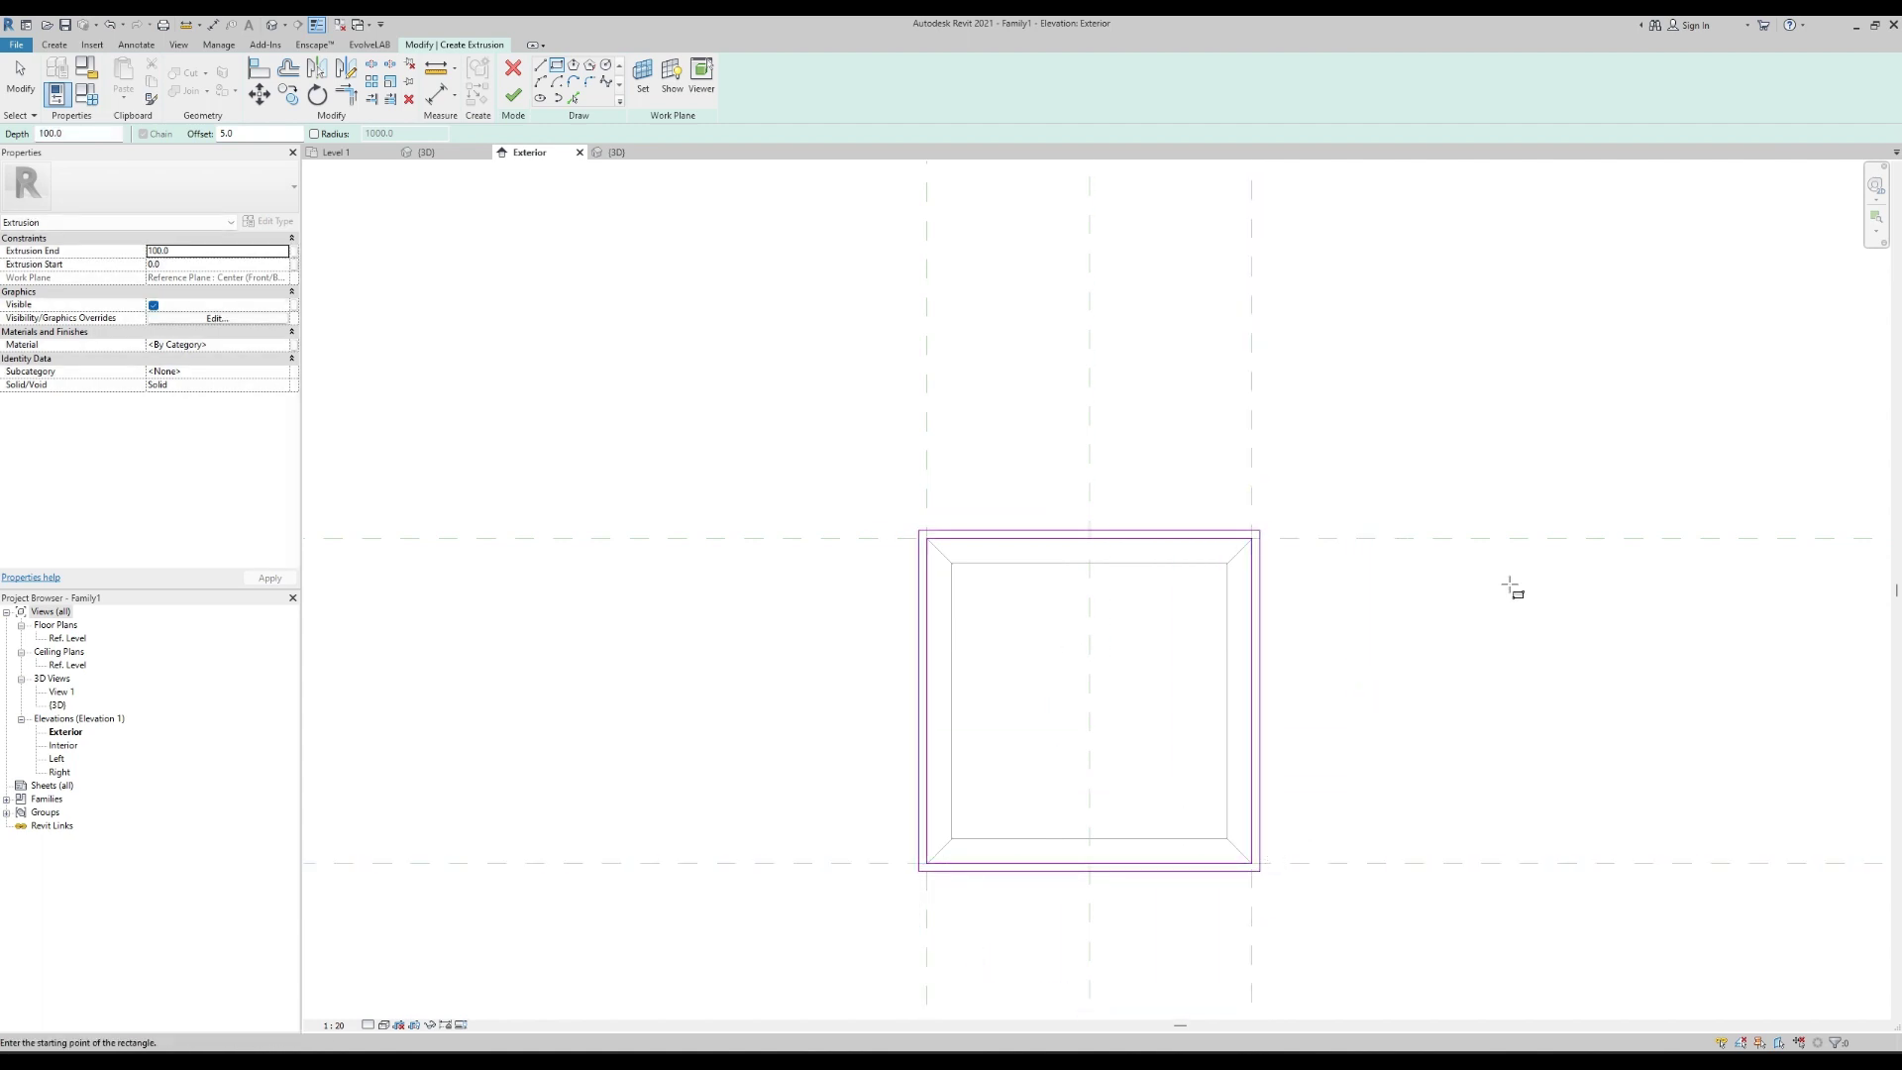
left_click(514, 97)
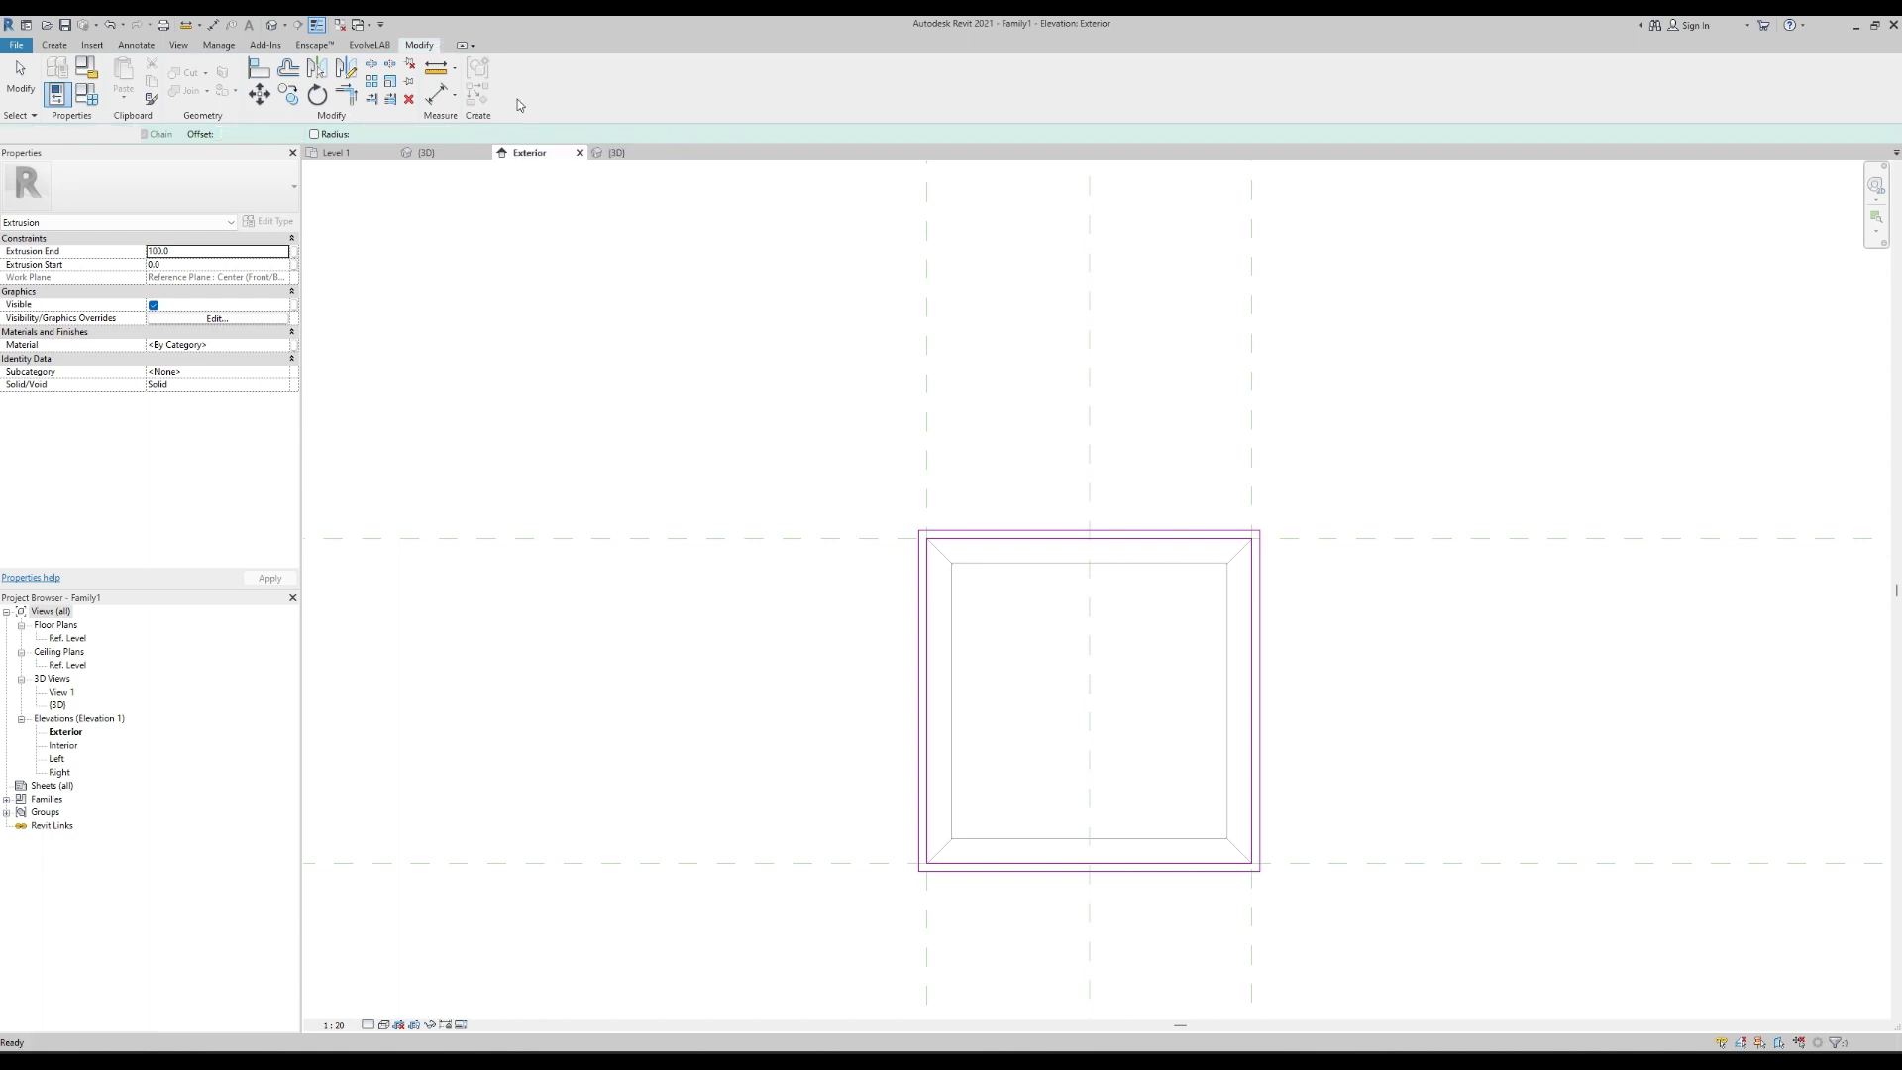
Show the new frame from the right side in the 3D view and set its Extrusion End to 90 mm.
left_click(634, 157)
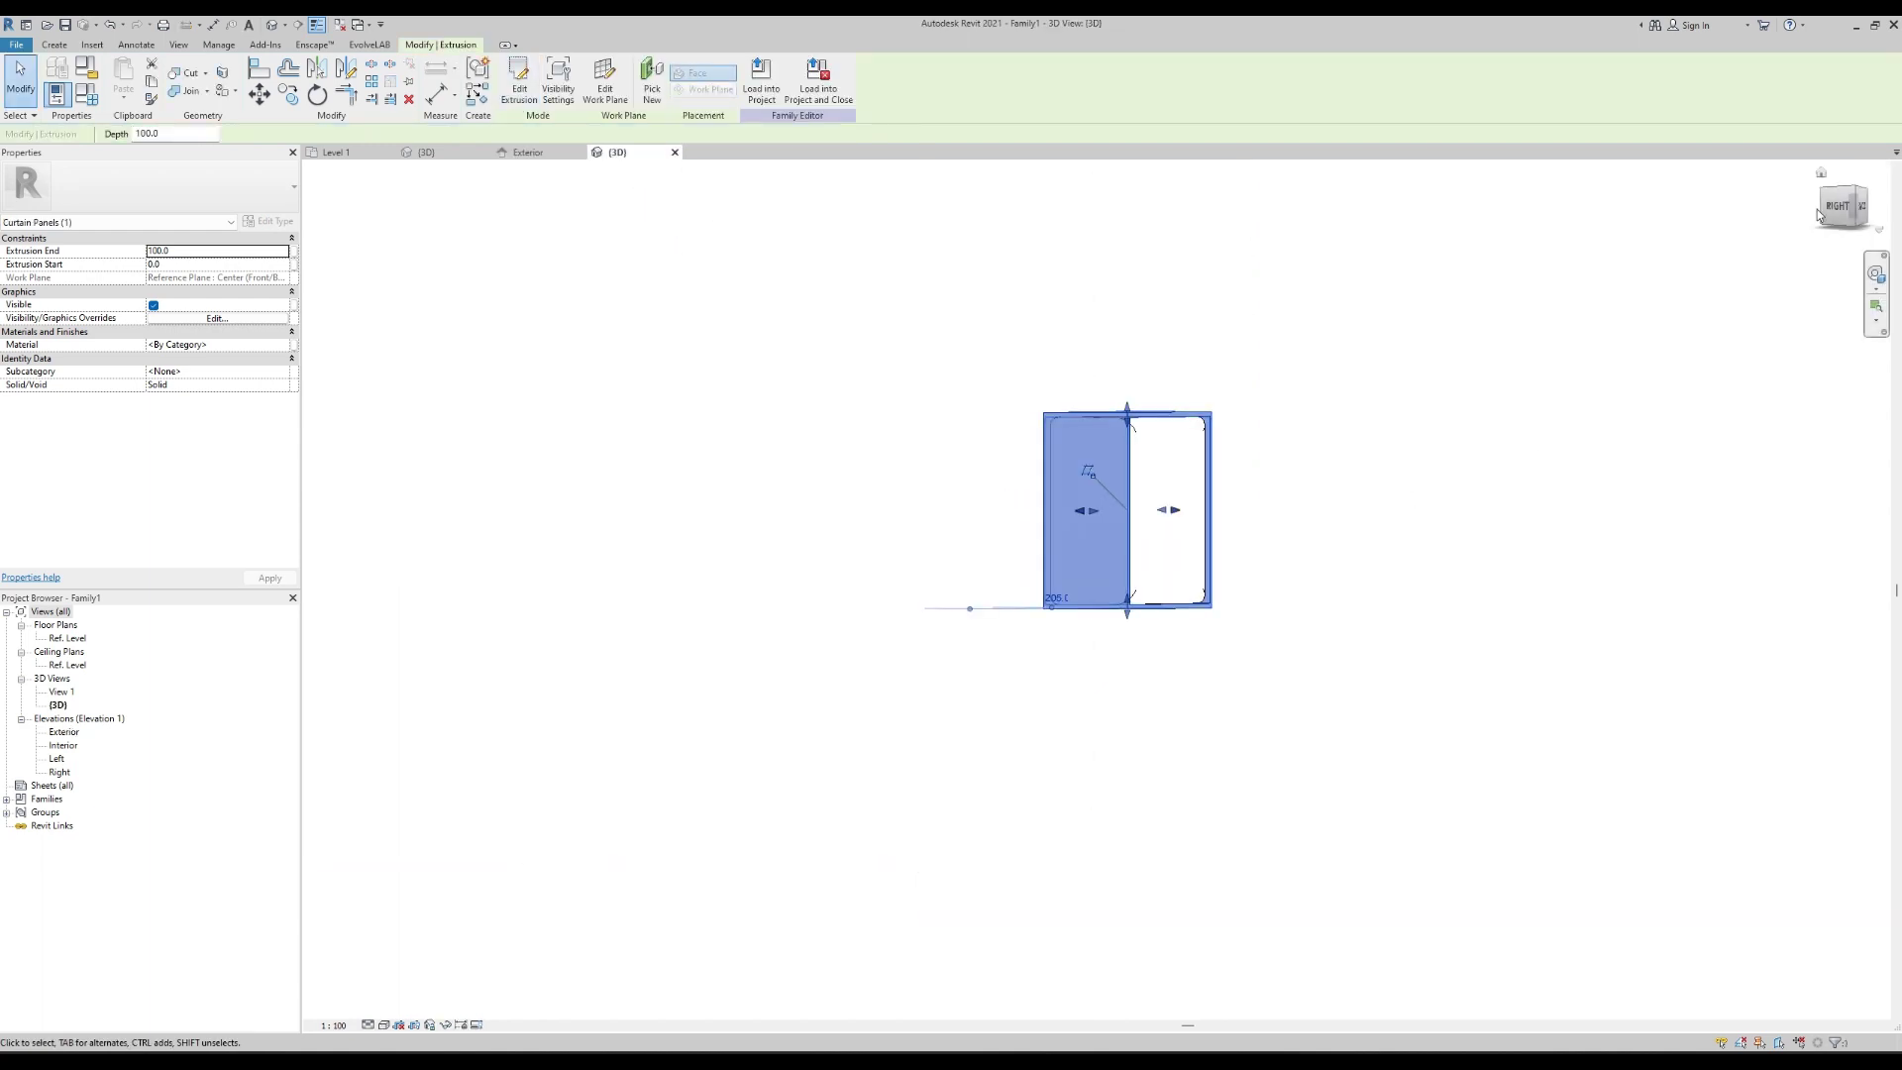
left_click(1873, 218)
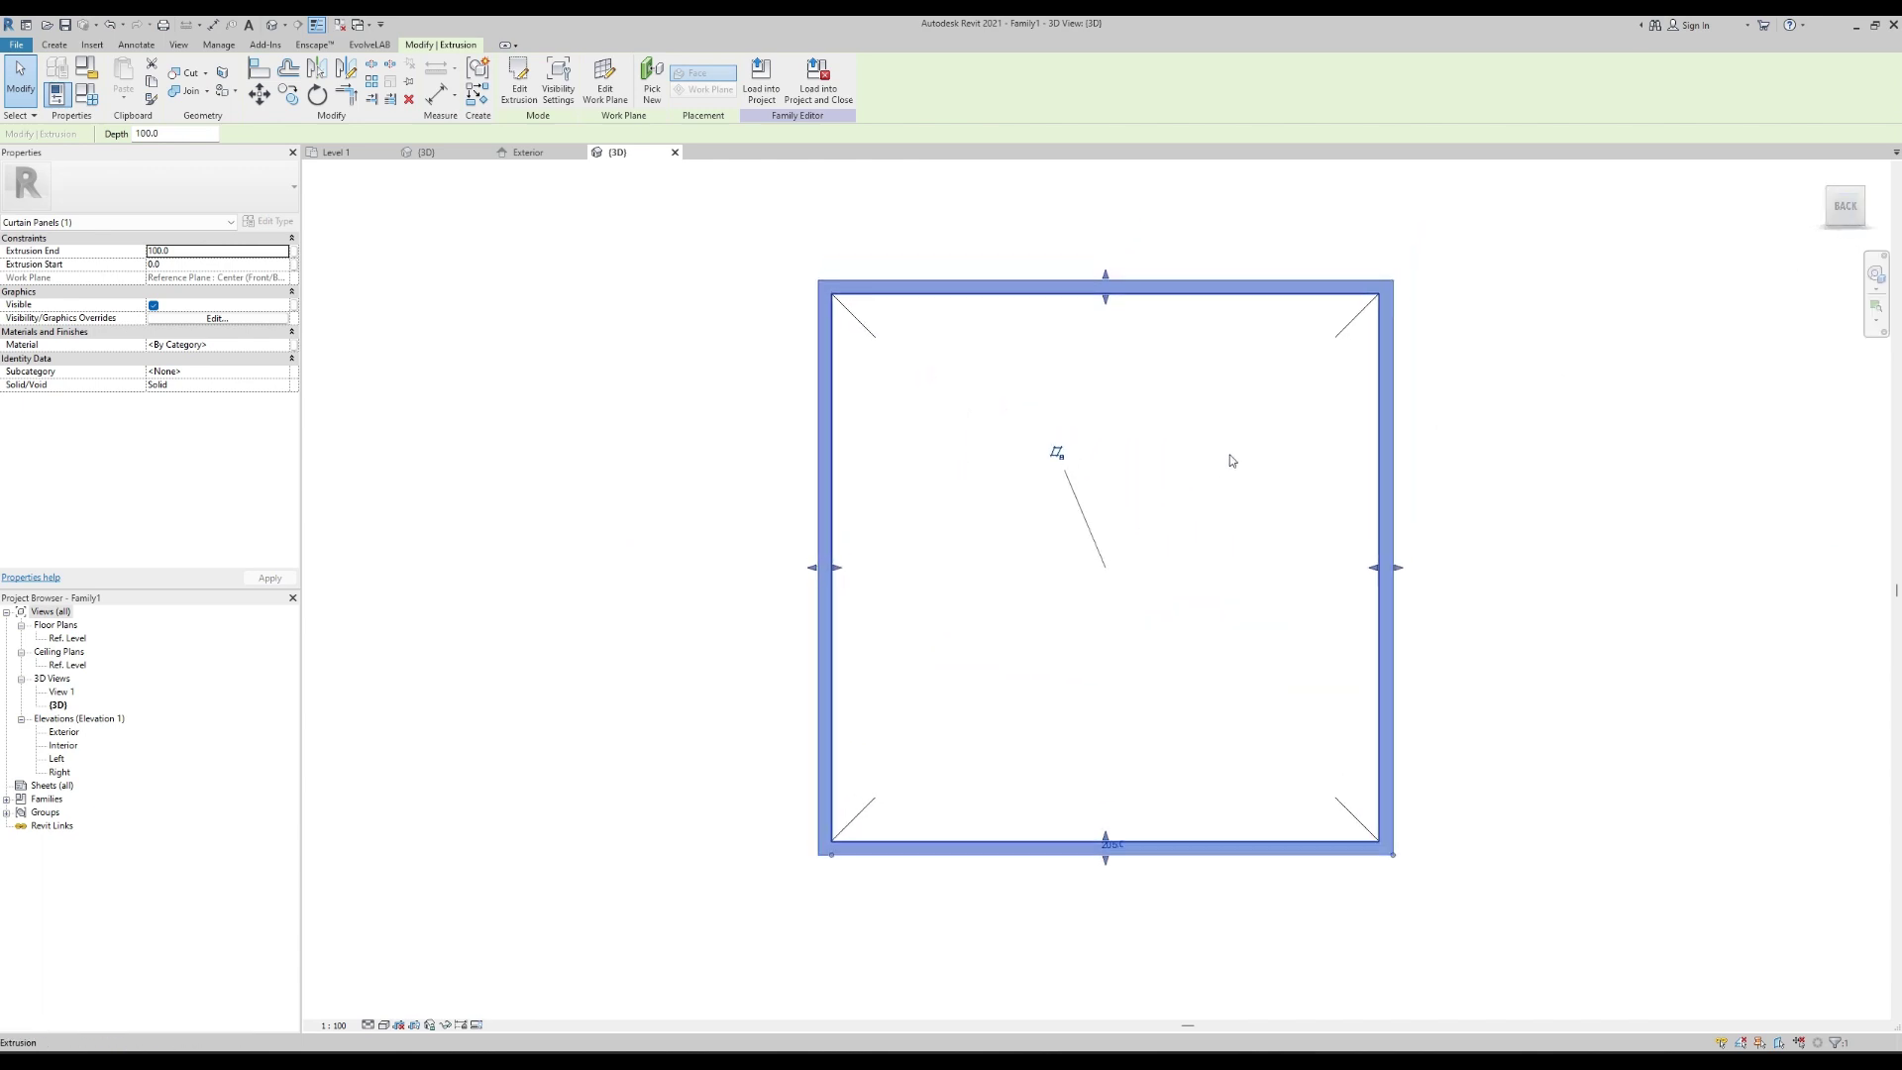
left_click(1821, 209)
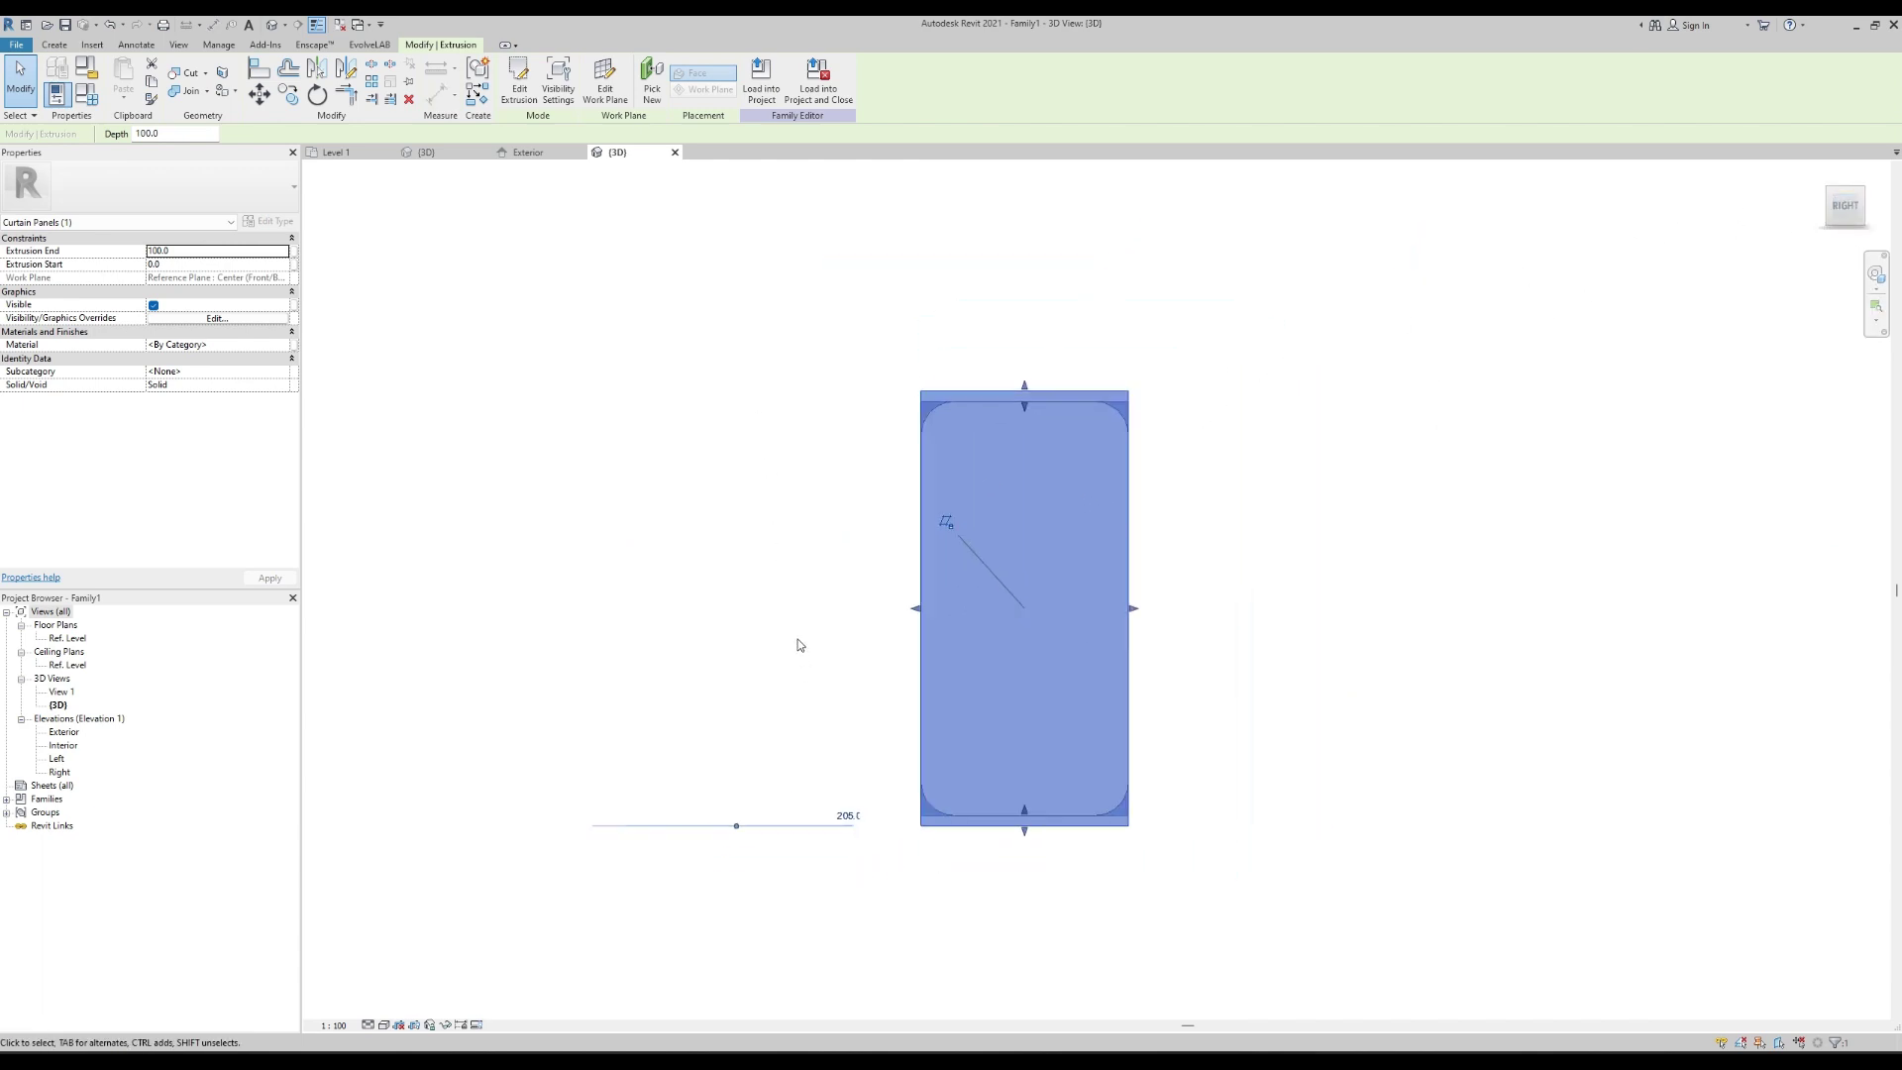
left_click(177, 251)
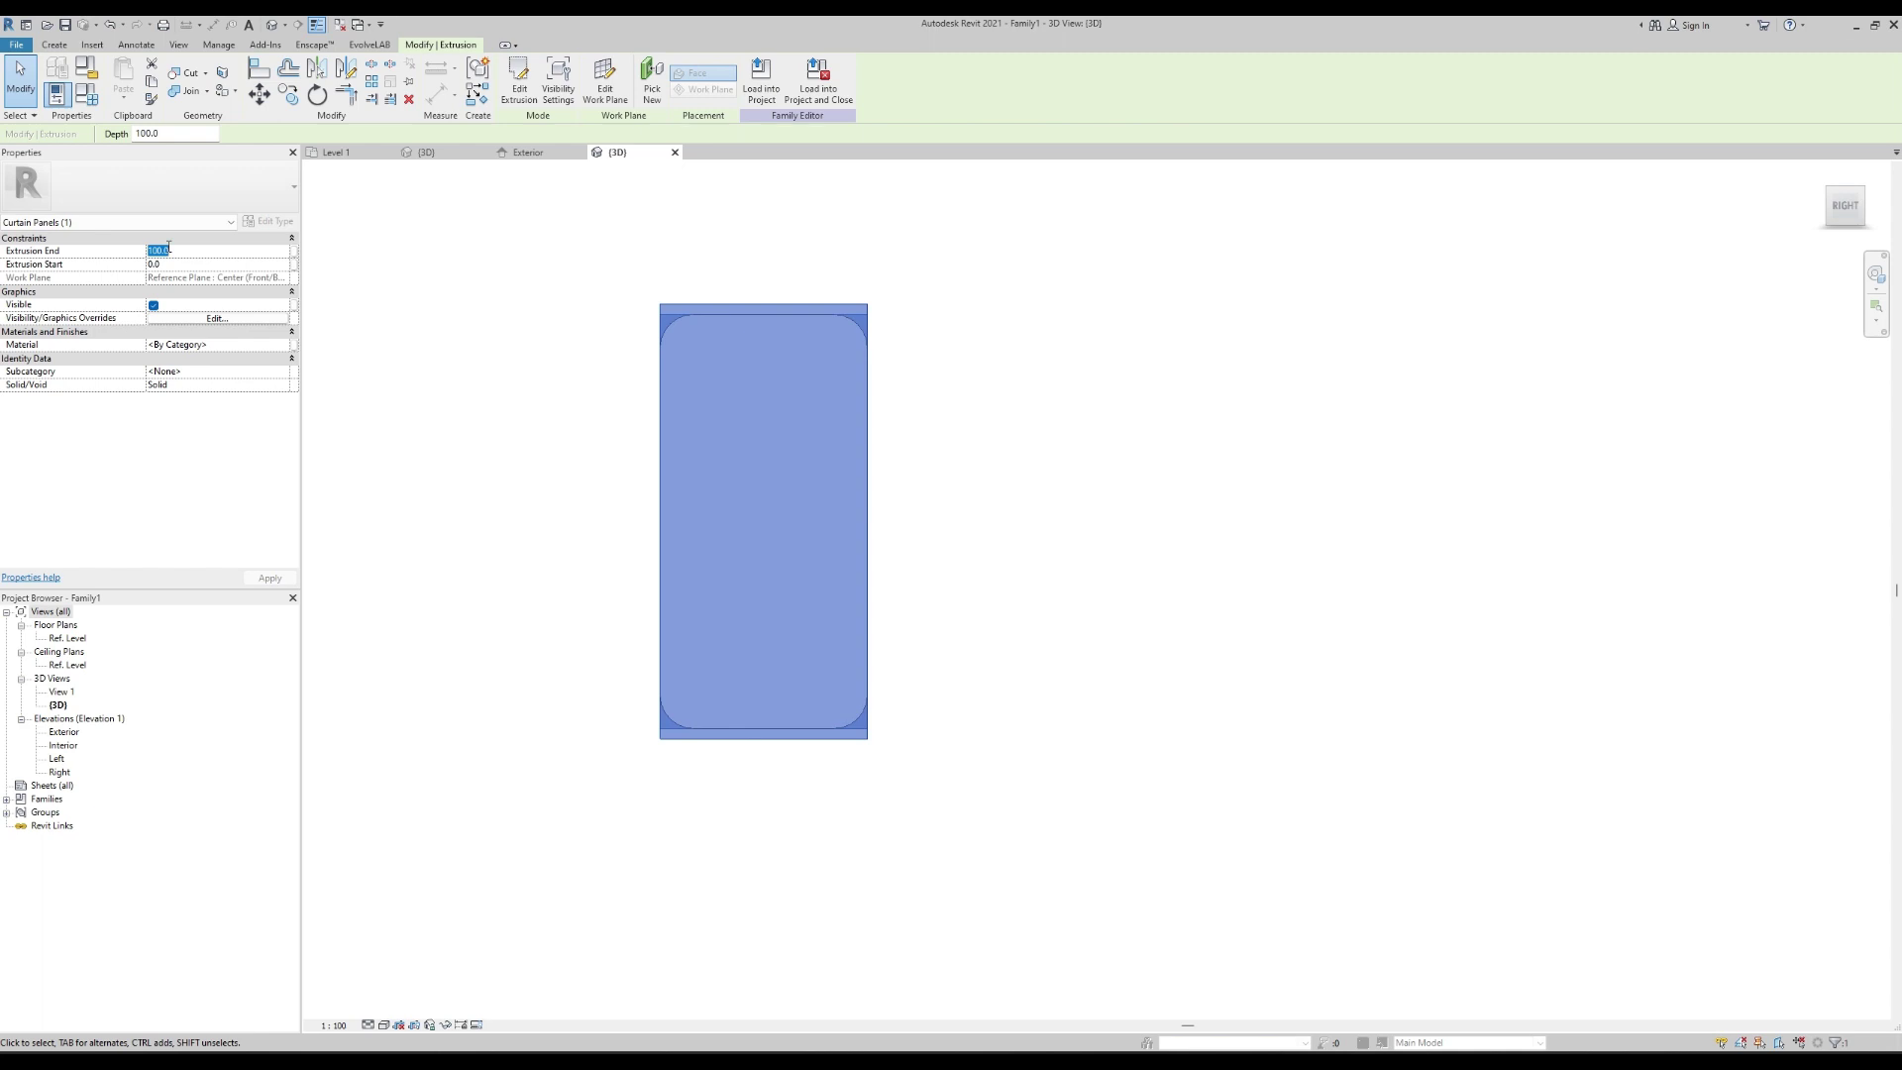
type("90")
key("Return")
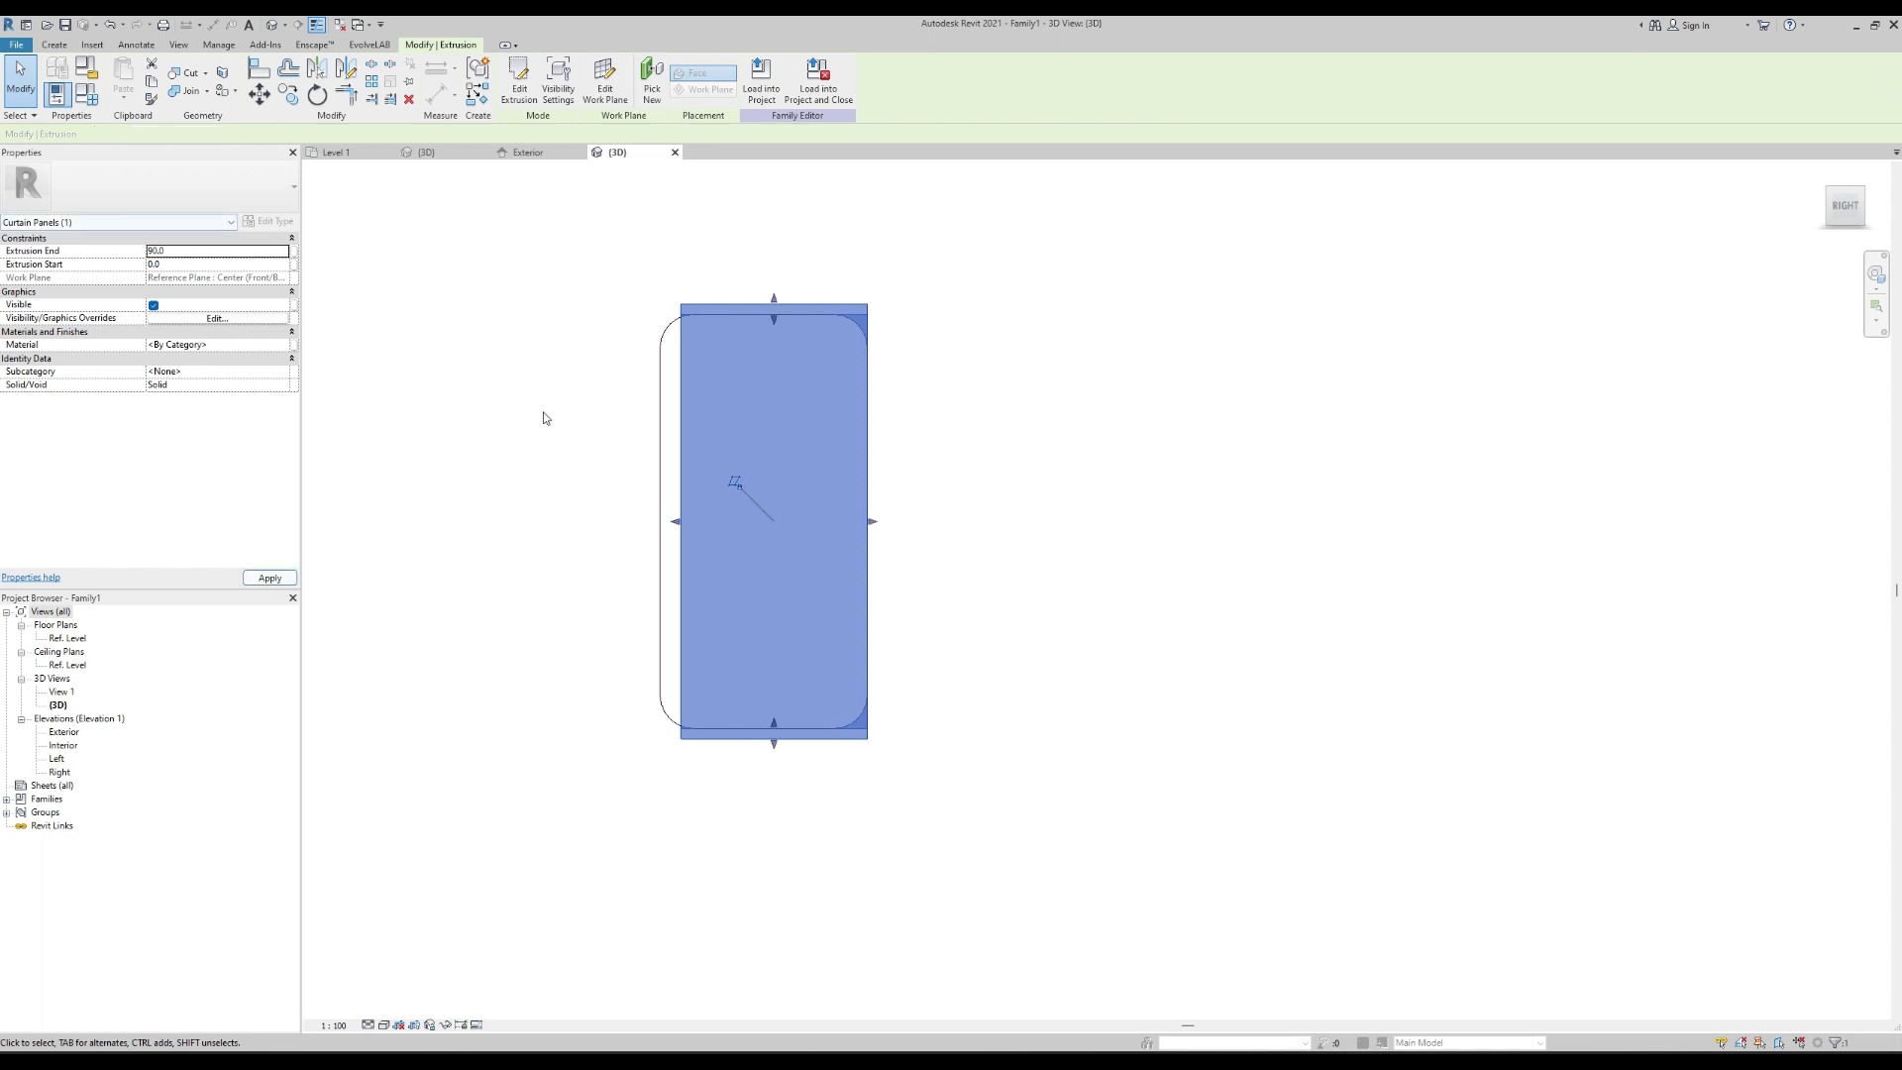
scroll(747, 530, "up", 1)
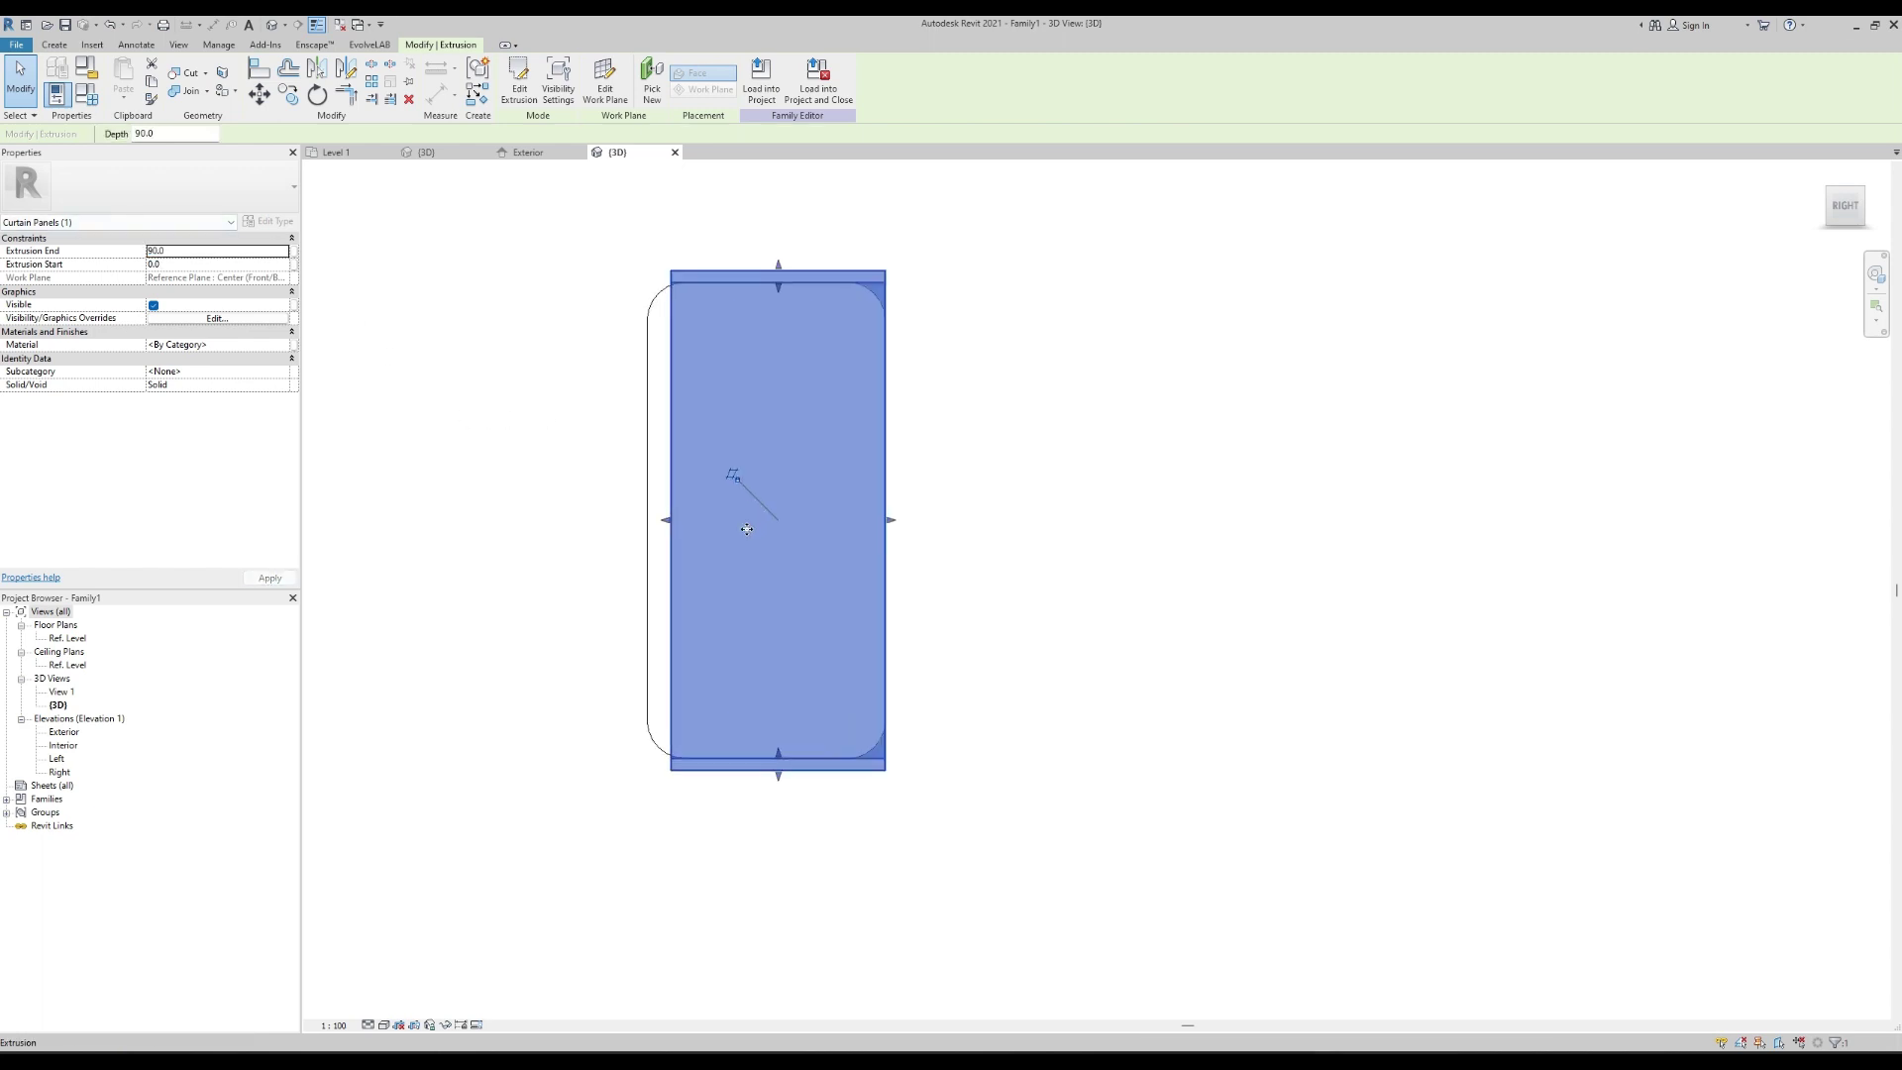
Set the frame's Extrusion Start to 5 mm and its Extrusion End to 95 mm.
left_click(172, 264)
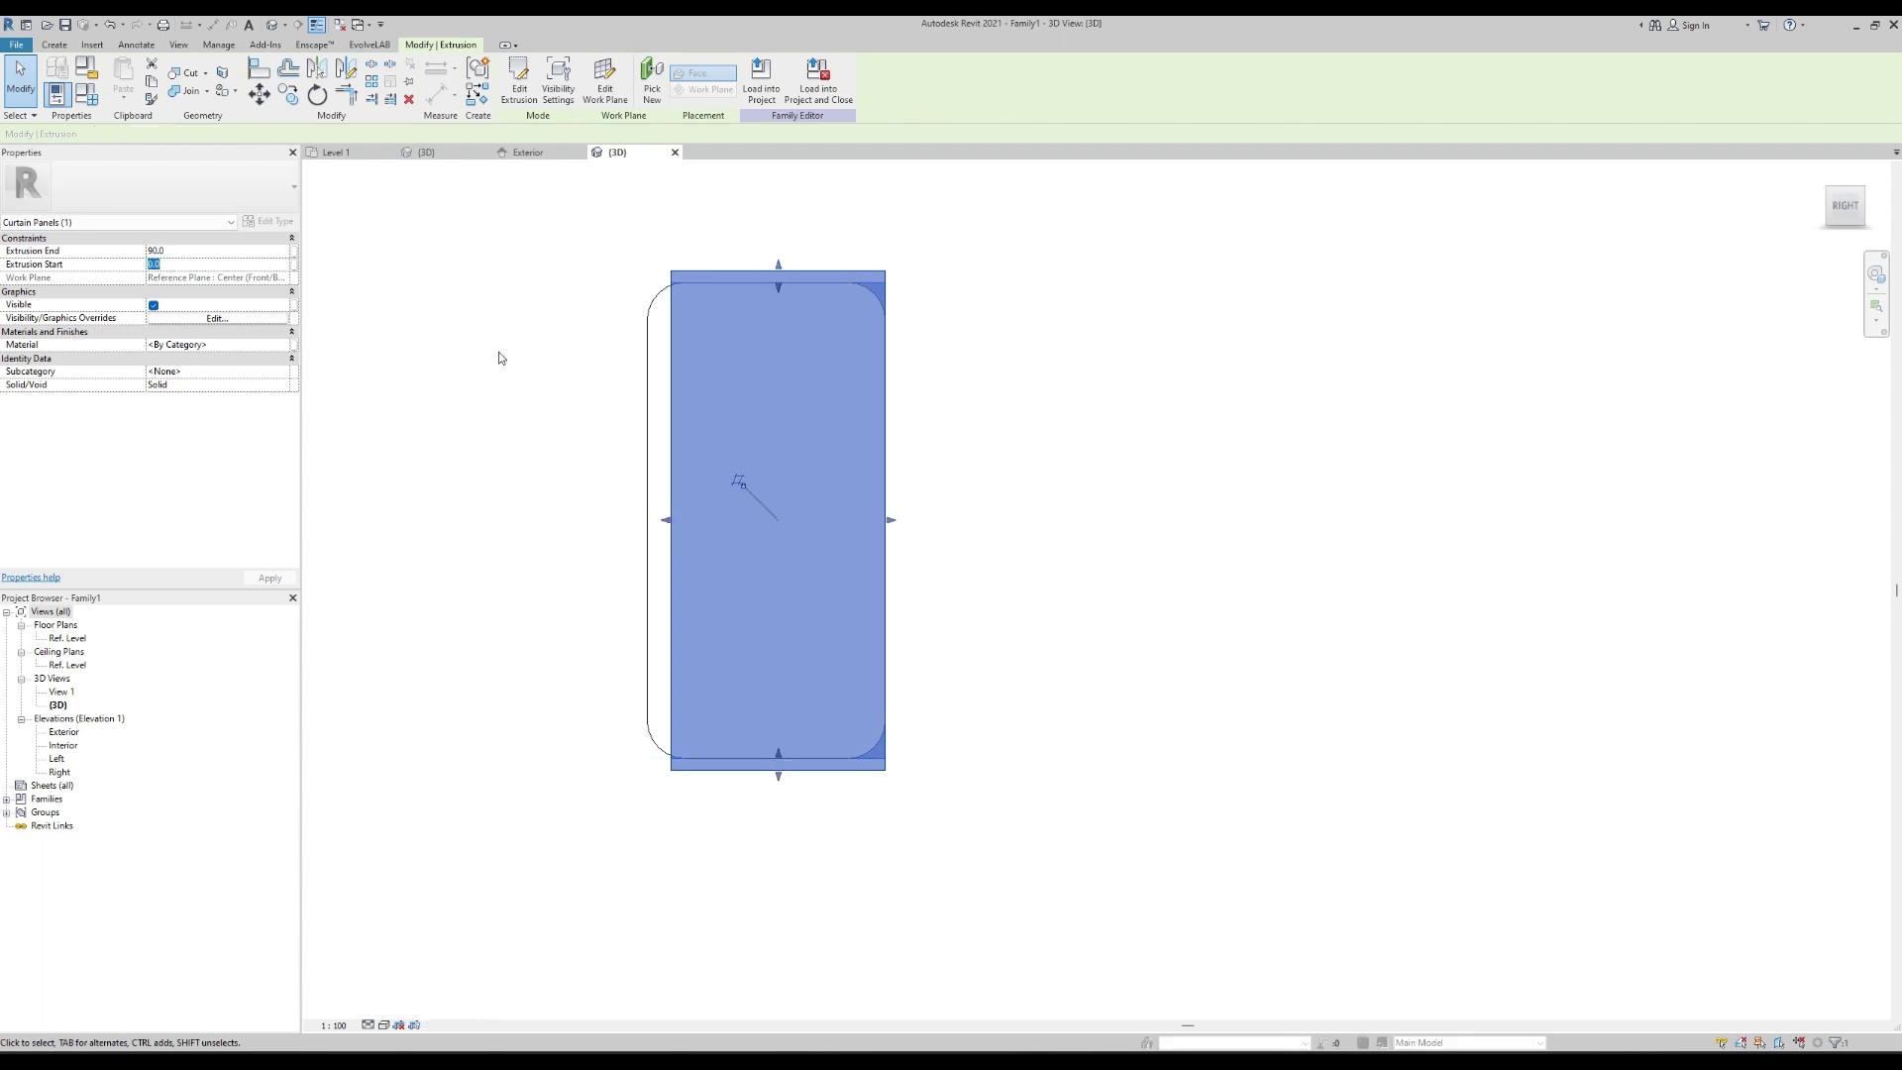
left_click(187, 263)
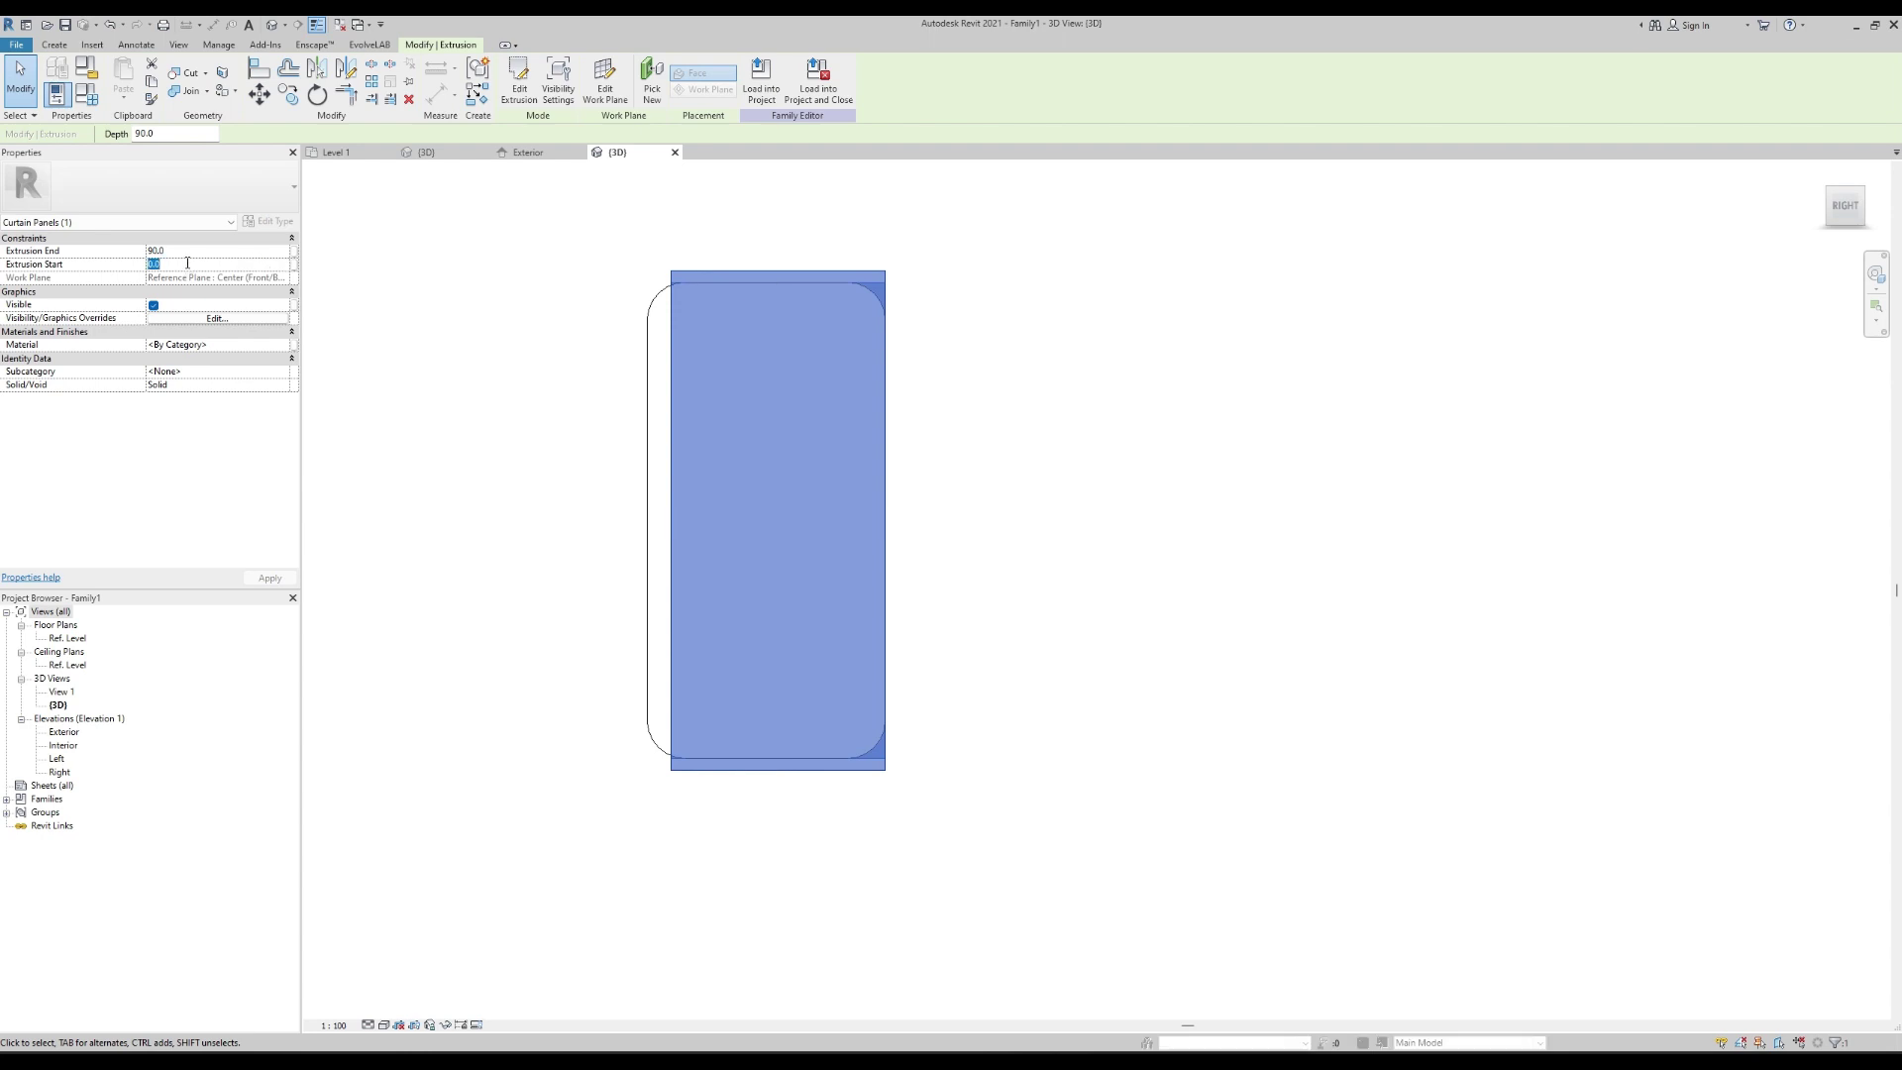
type("5")
left_click(178, 251)
type("95")
left_click(437, 407)
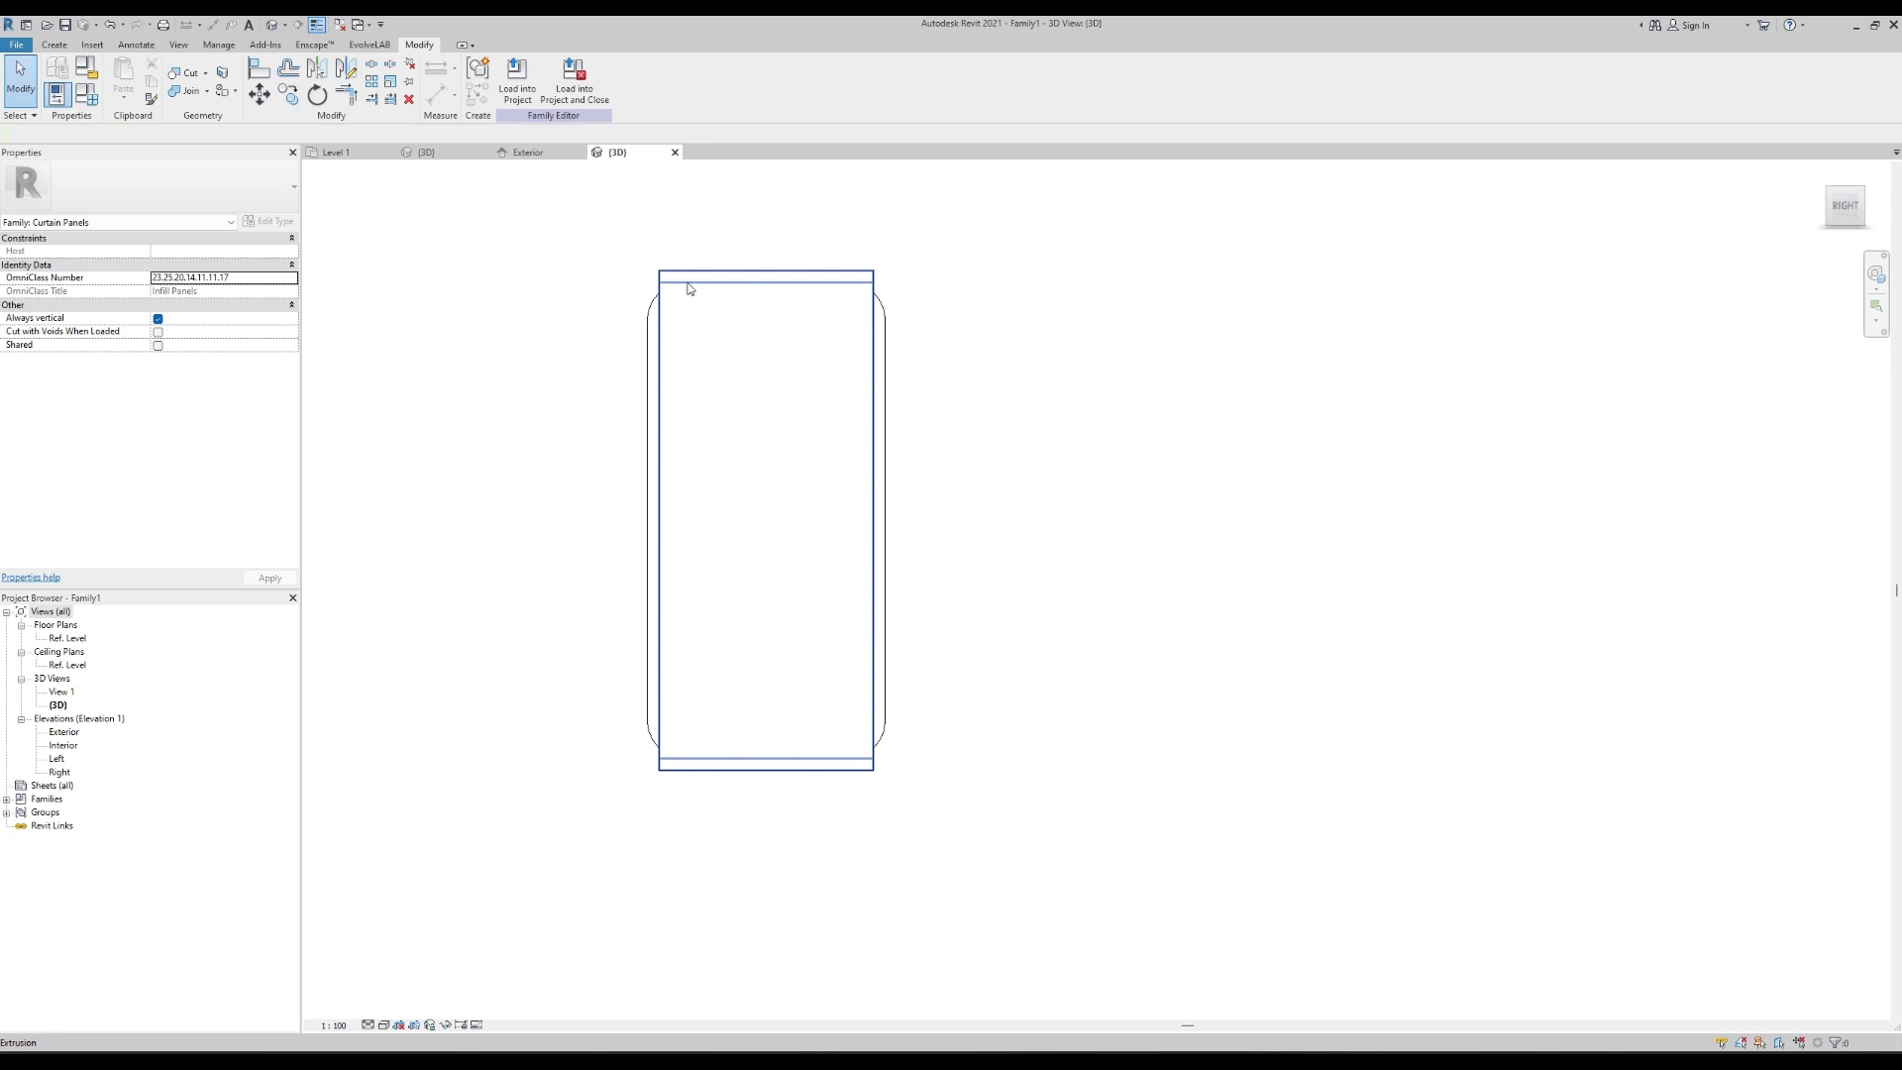
Associate the frame's material with a new type parameter named GlassBlockMotar.
left_click(662, 503)
middle_click_drag(459, 466, 1150, 535, "shift")
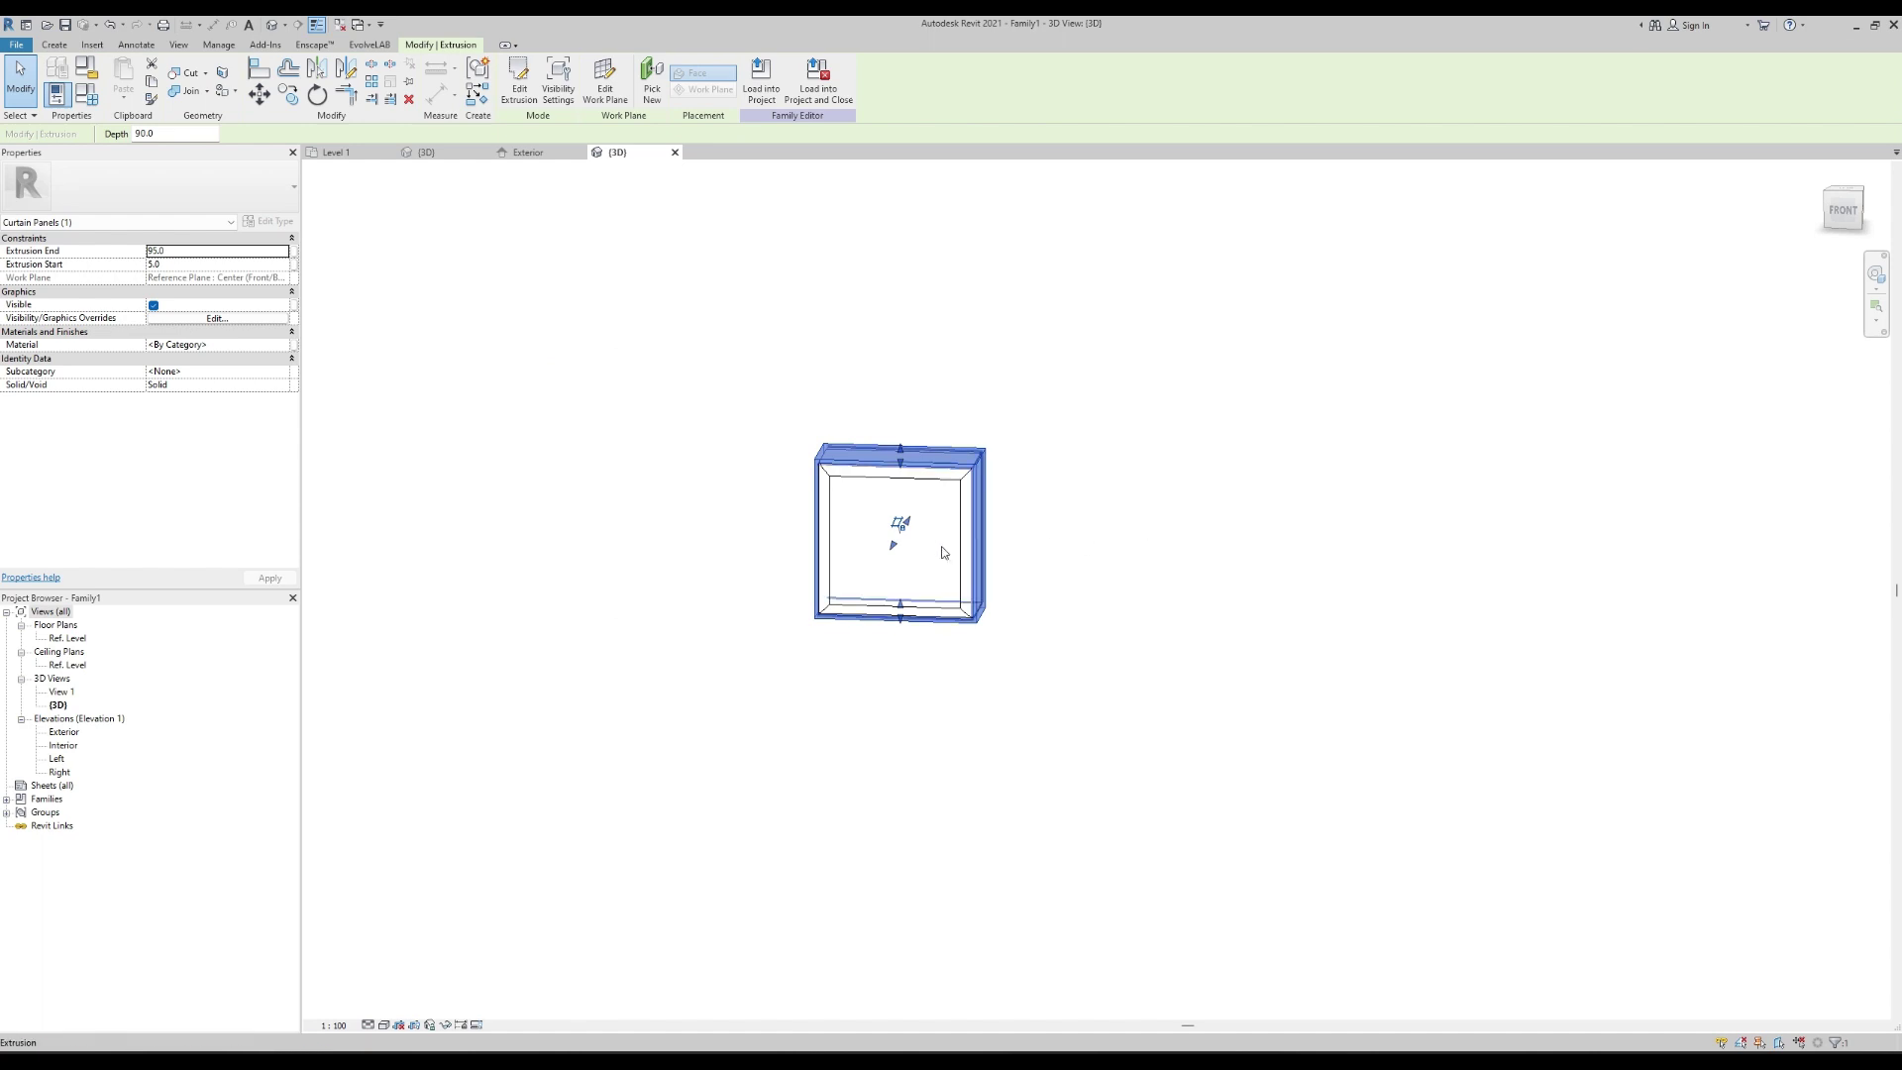
scroll(944, 552, "up", 1)
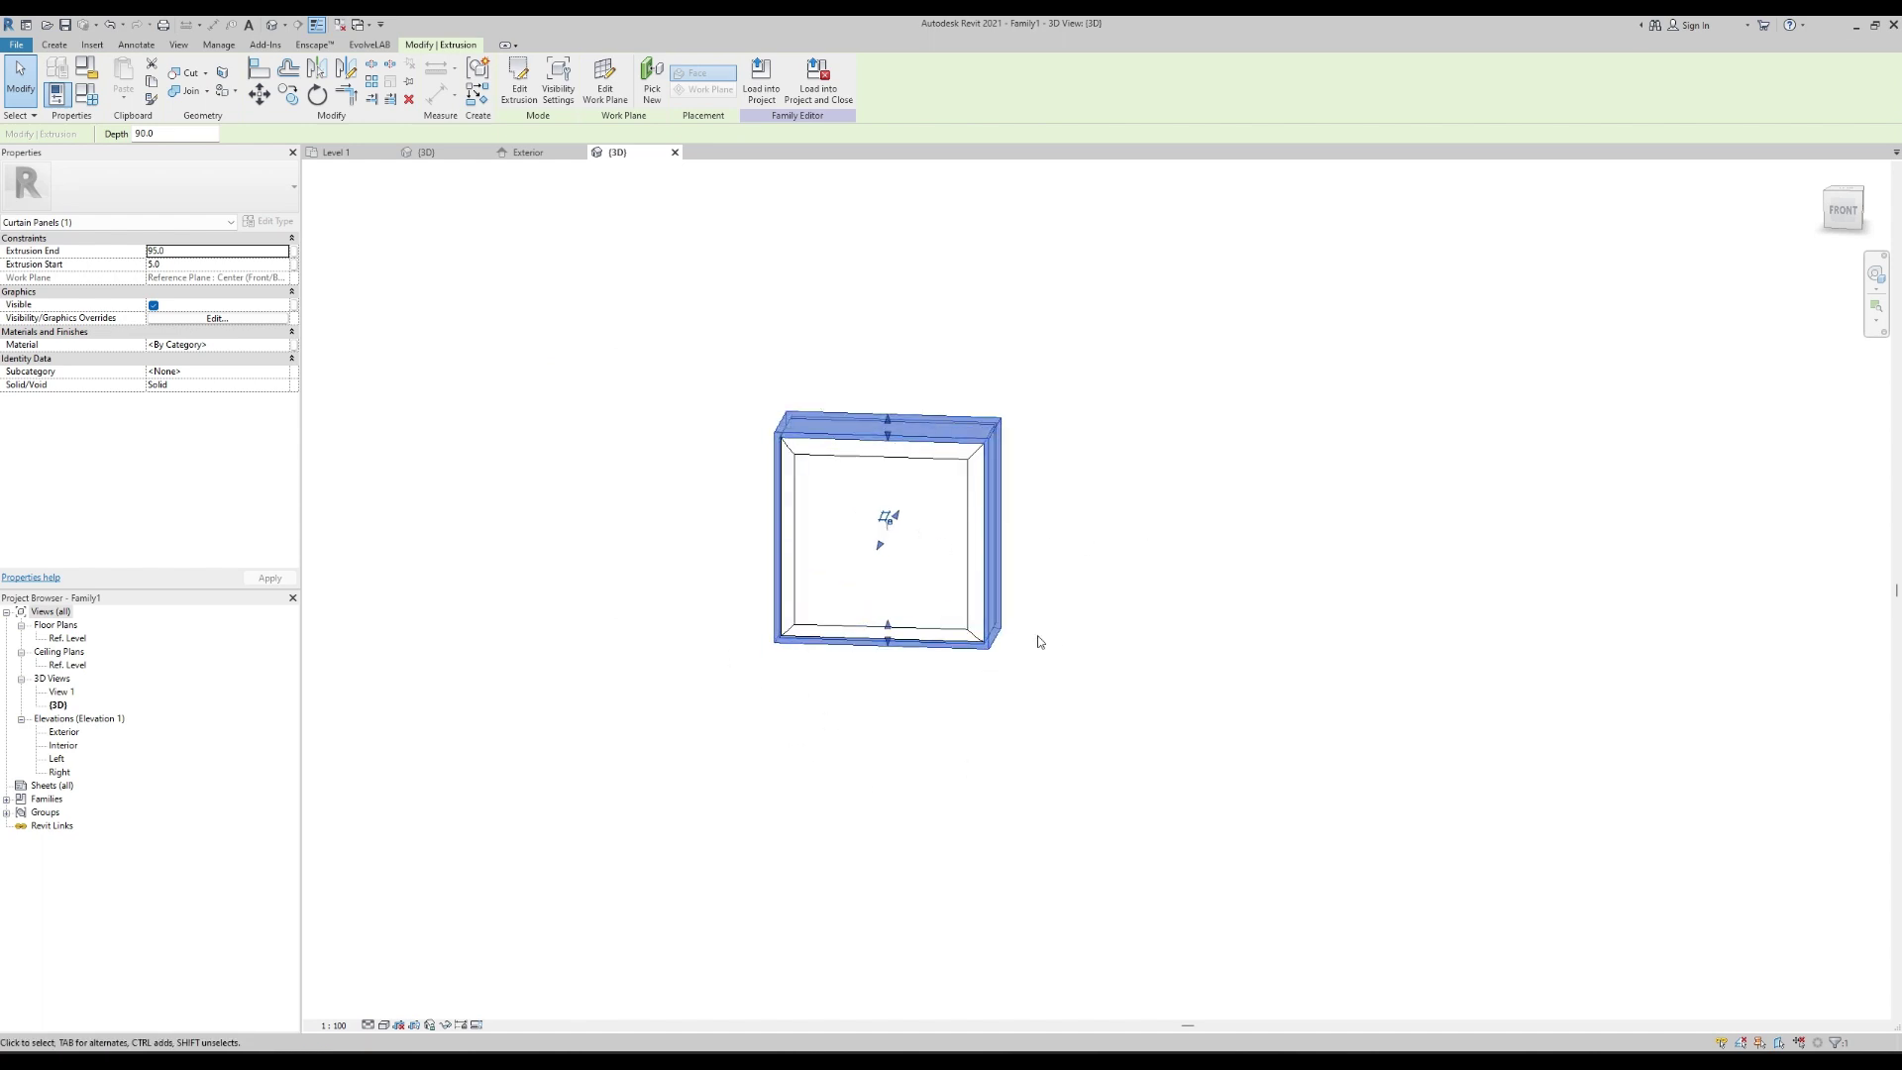
left_click(295, 349)
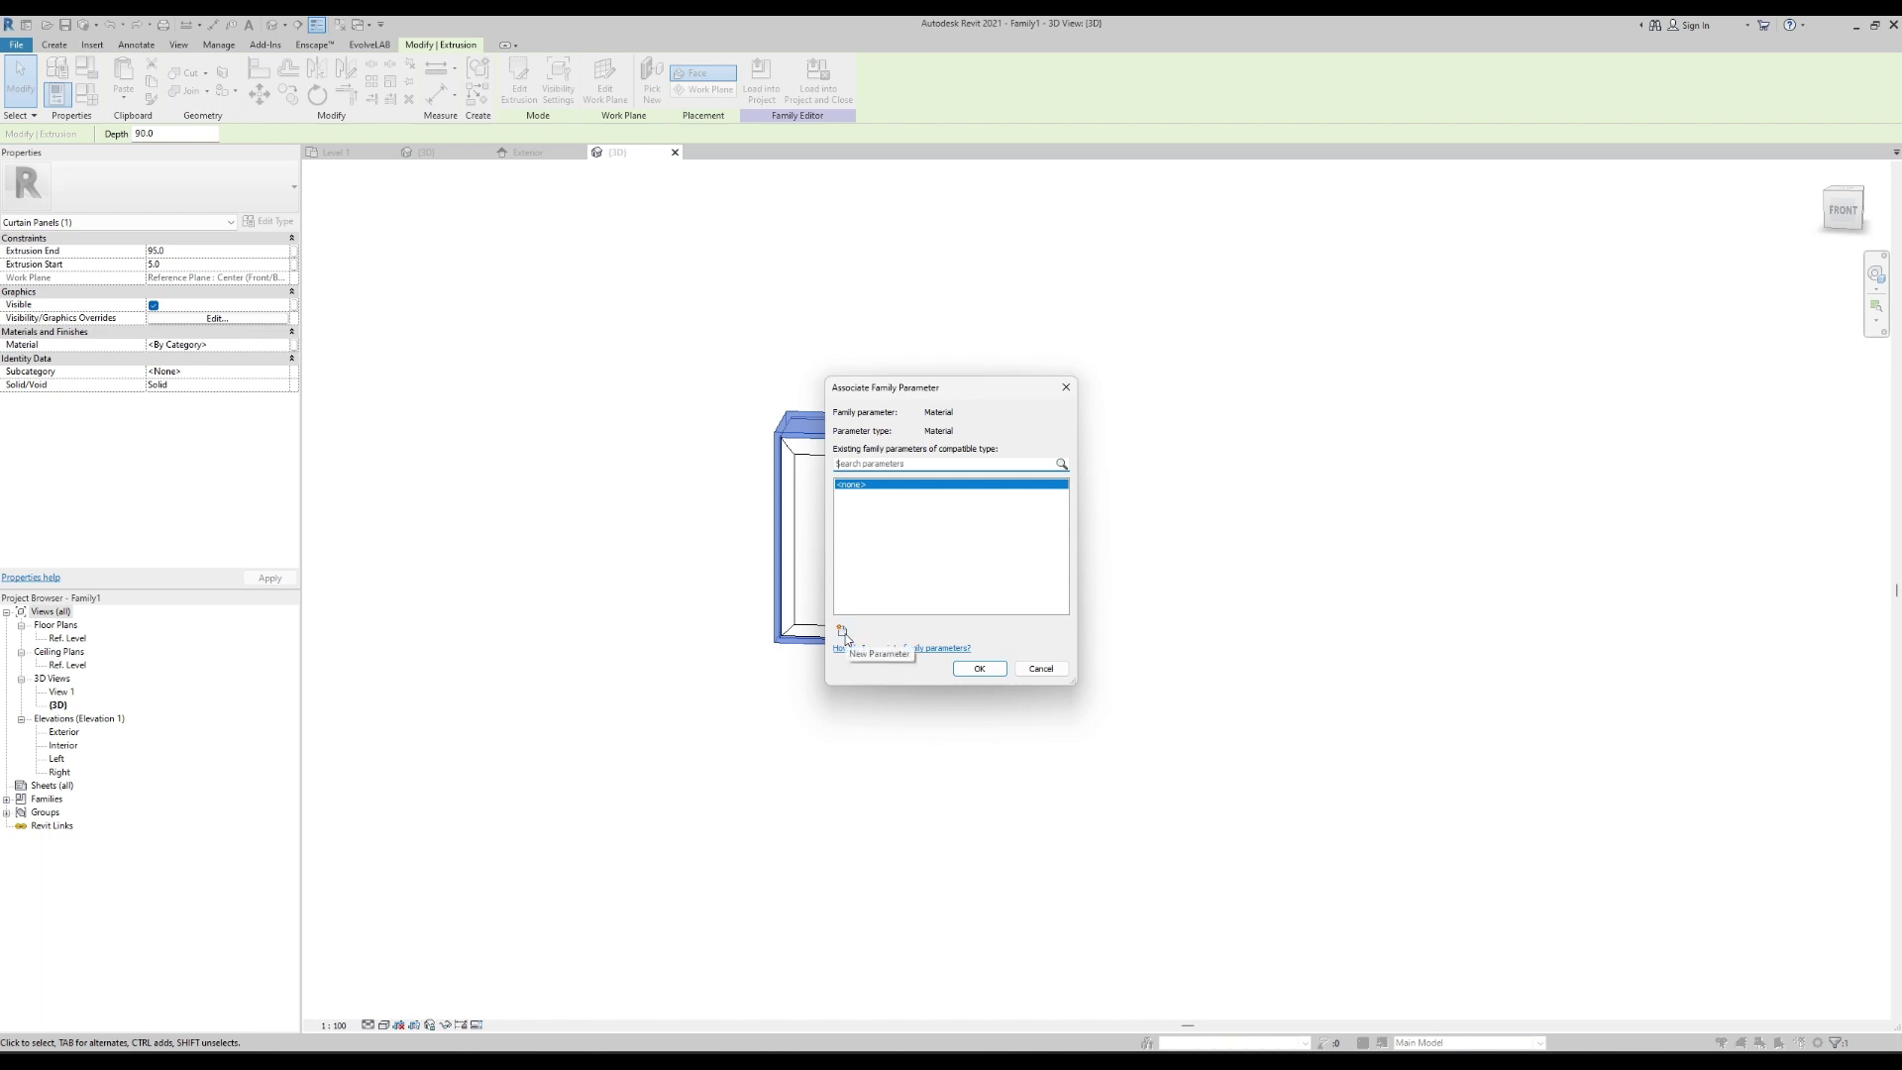
left_click(842, 632)
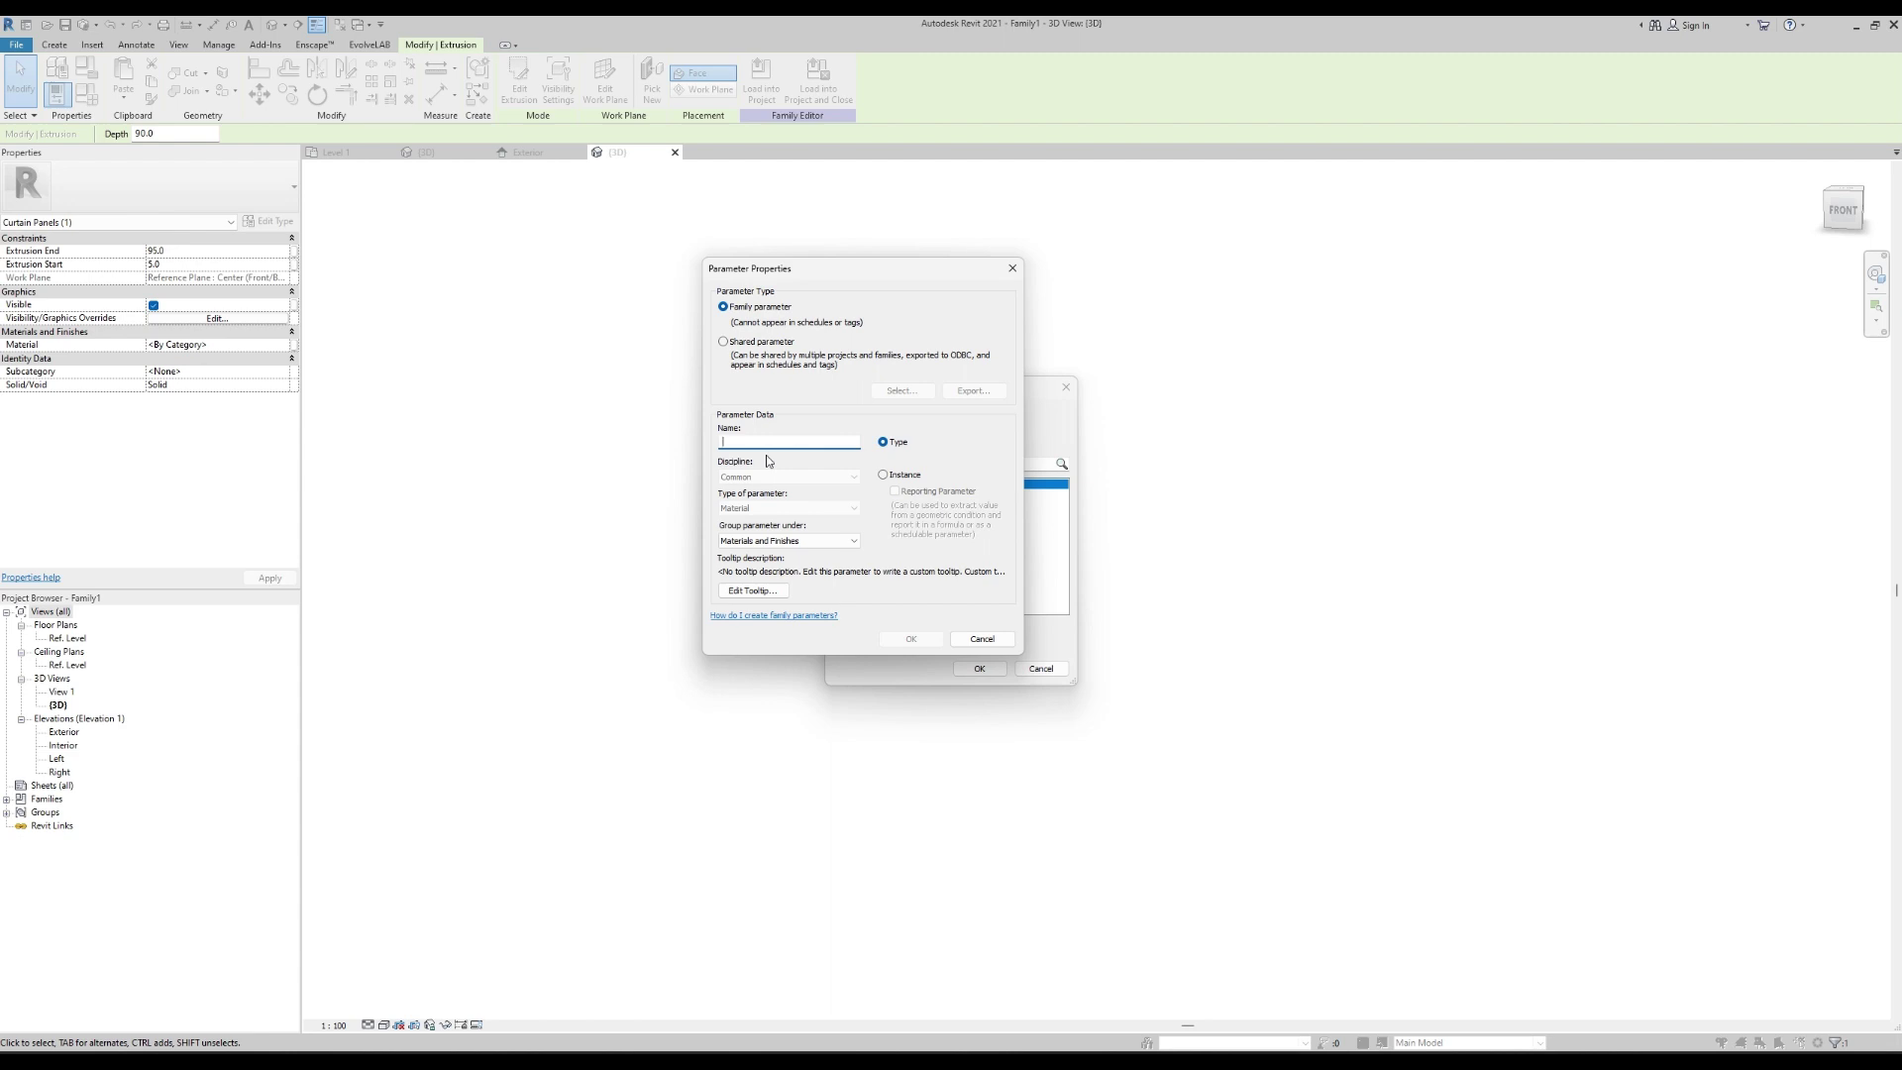
type("GlassBlockMotar")
left_click(908, 639)
left_click(977, 669)
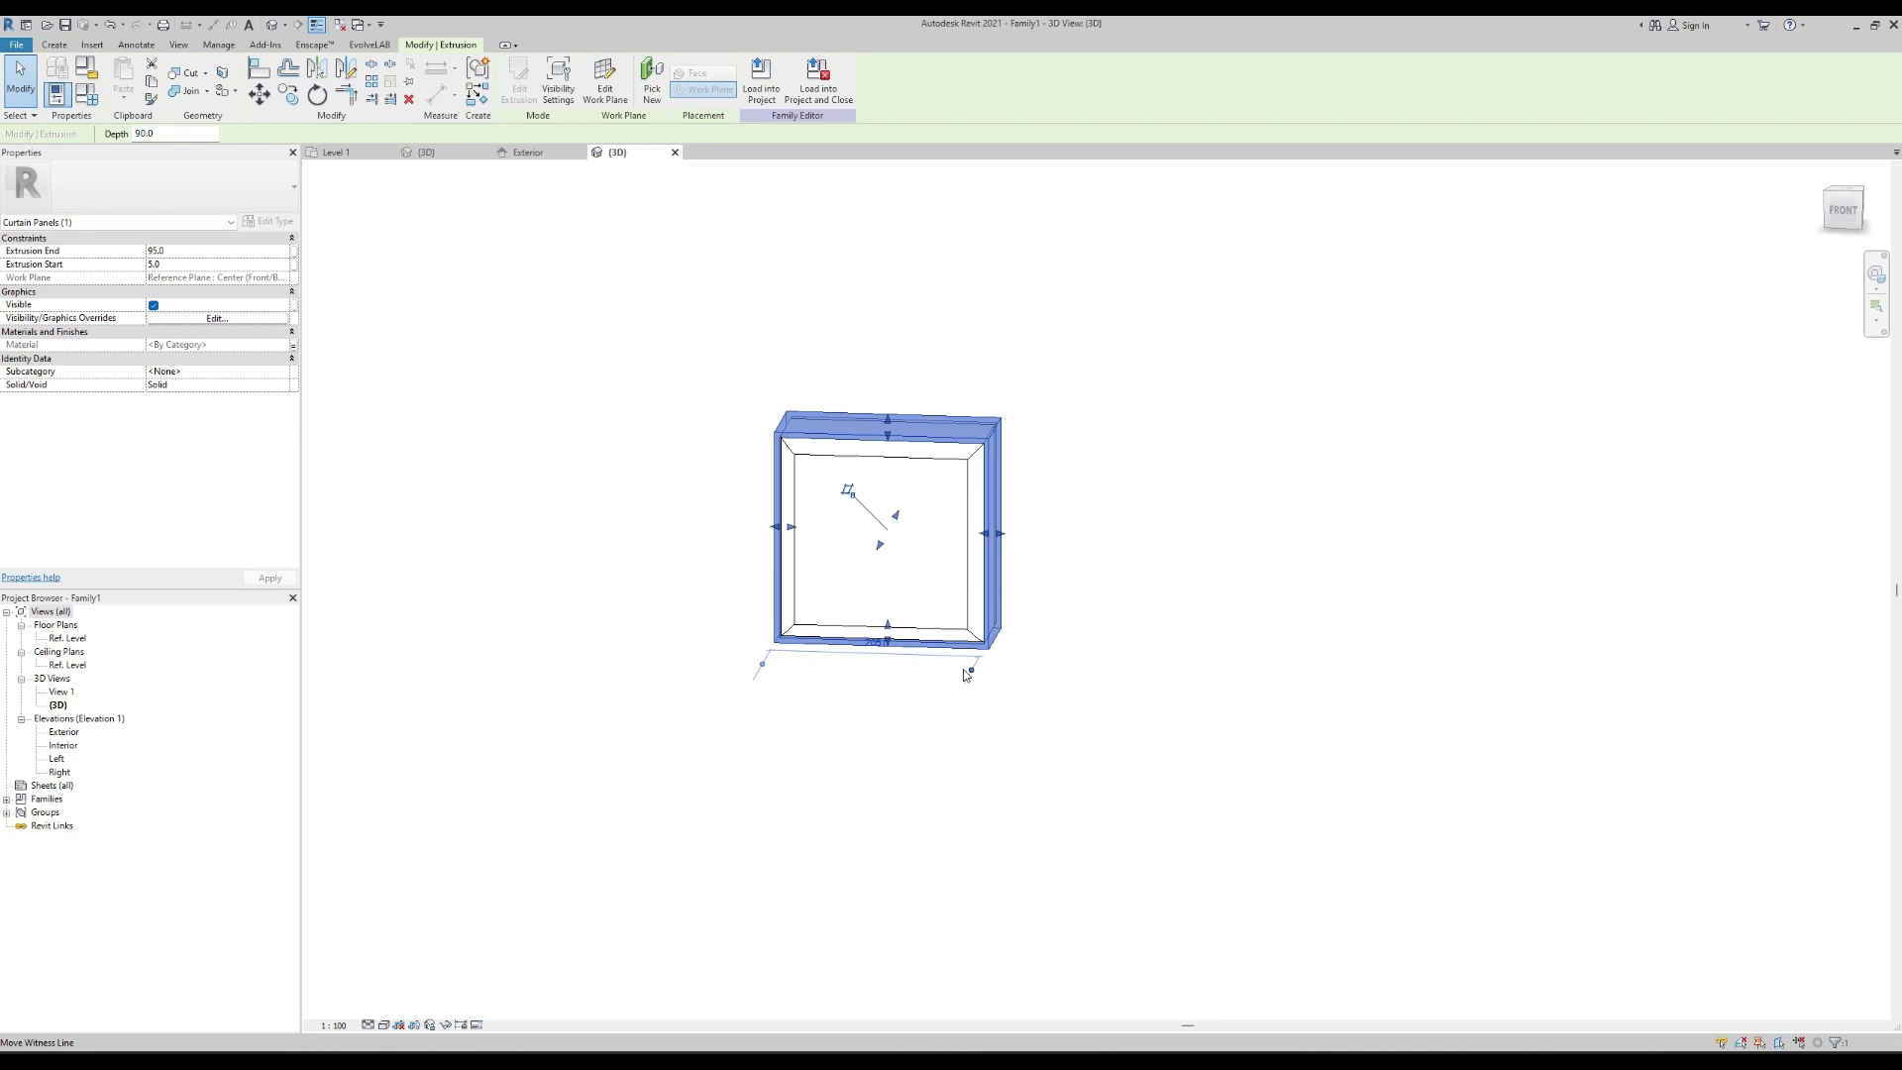
Associate the inner glass block extrusion's material with a new type parameter named GlassBlock.
left_click(918, 461)
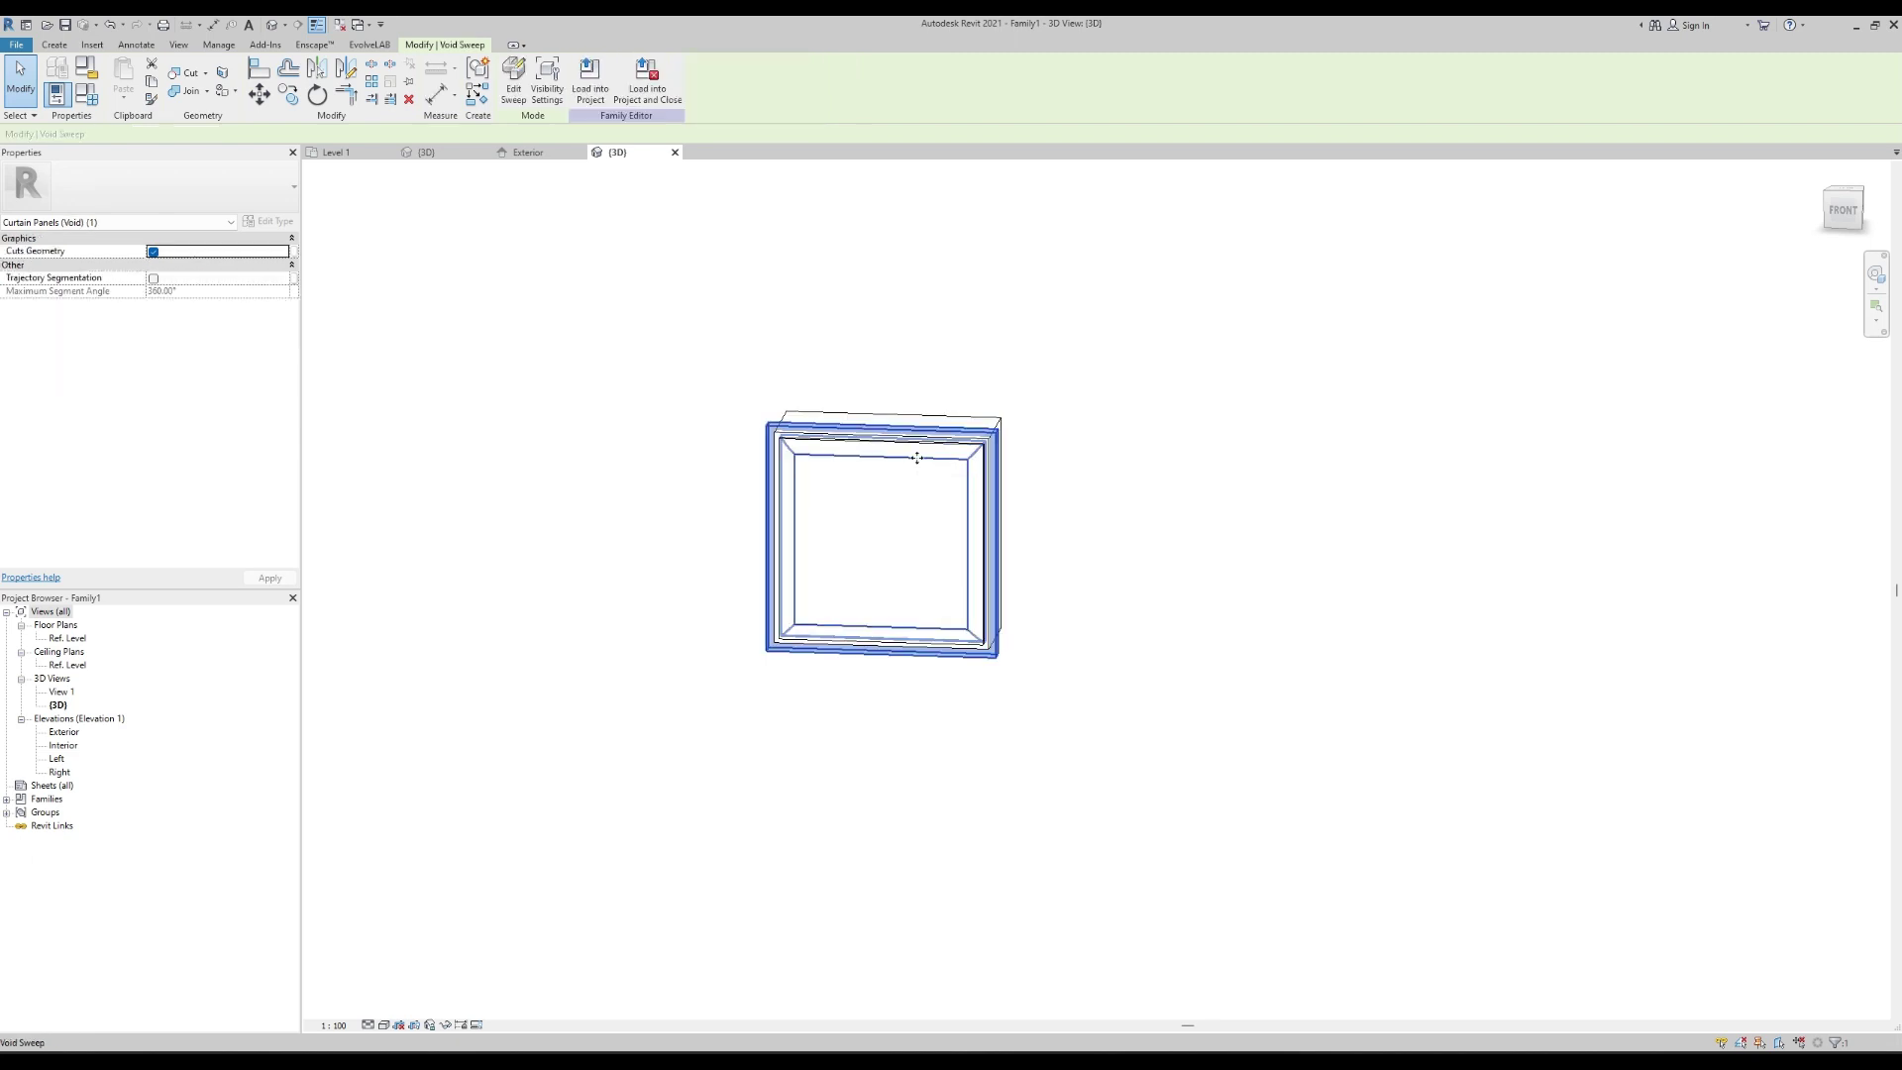
middle_click_drag(1075, 513, 699, 611, "shift")
scroll(926, 497, "up", 4)
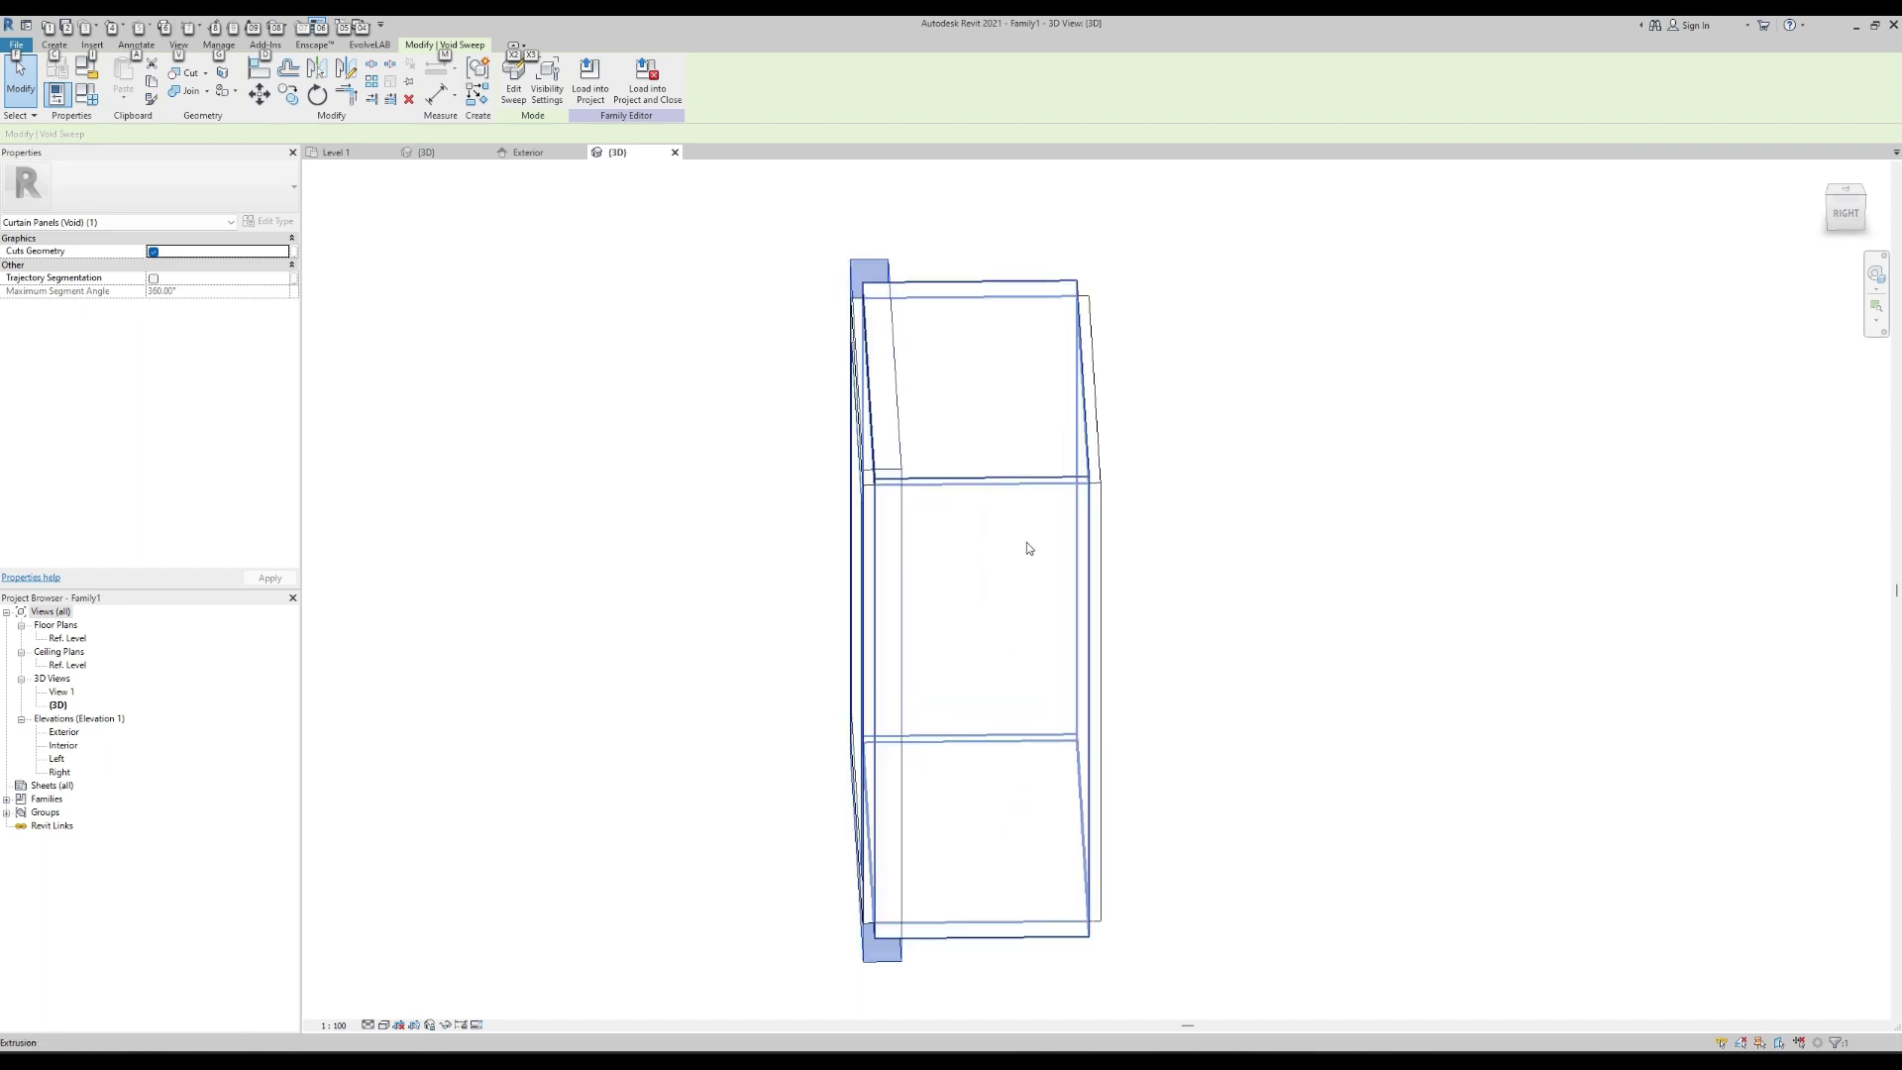
left_click(1211, 548)
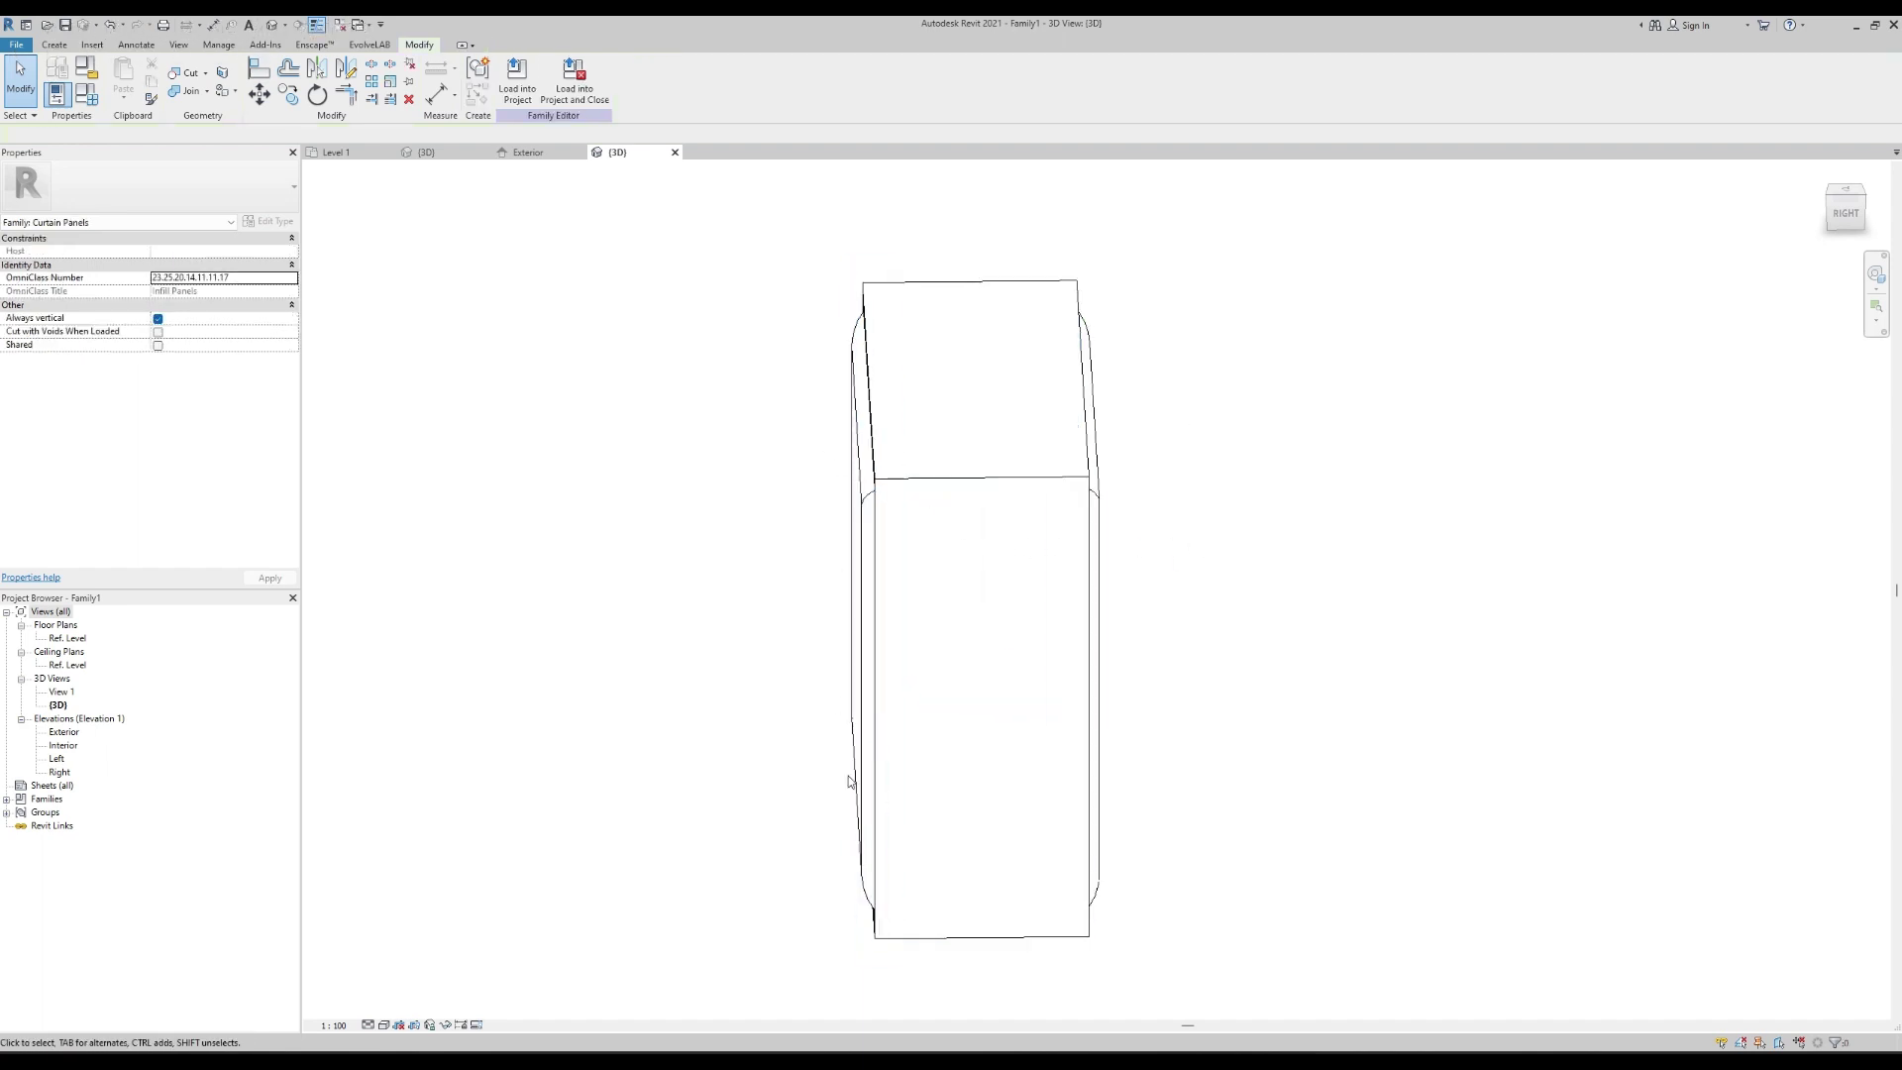
left_click(864, 805)
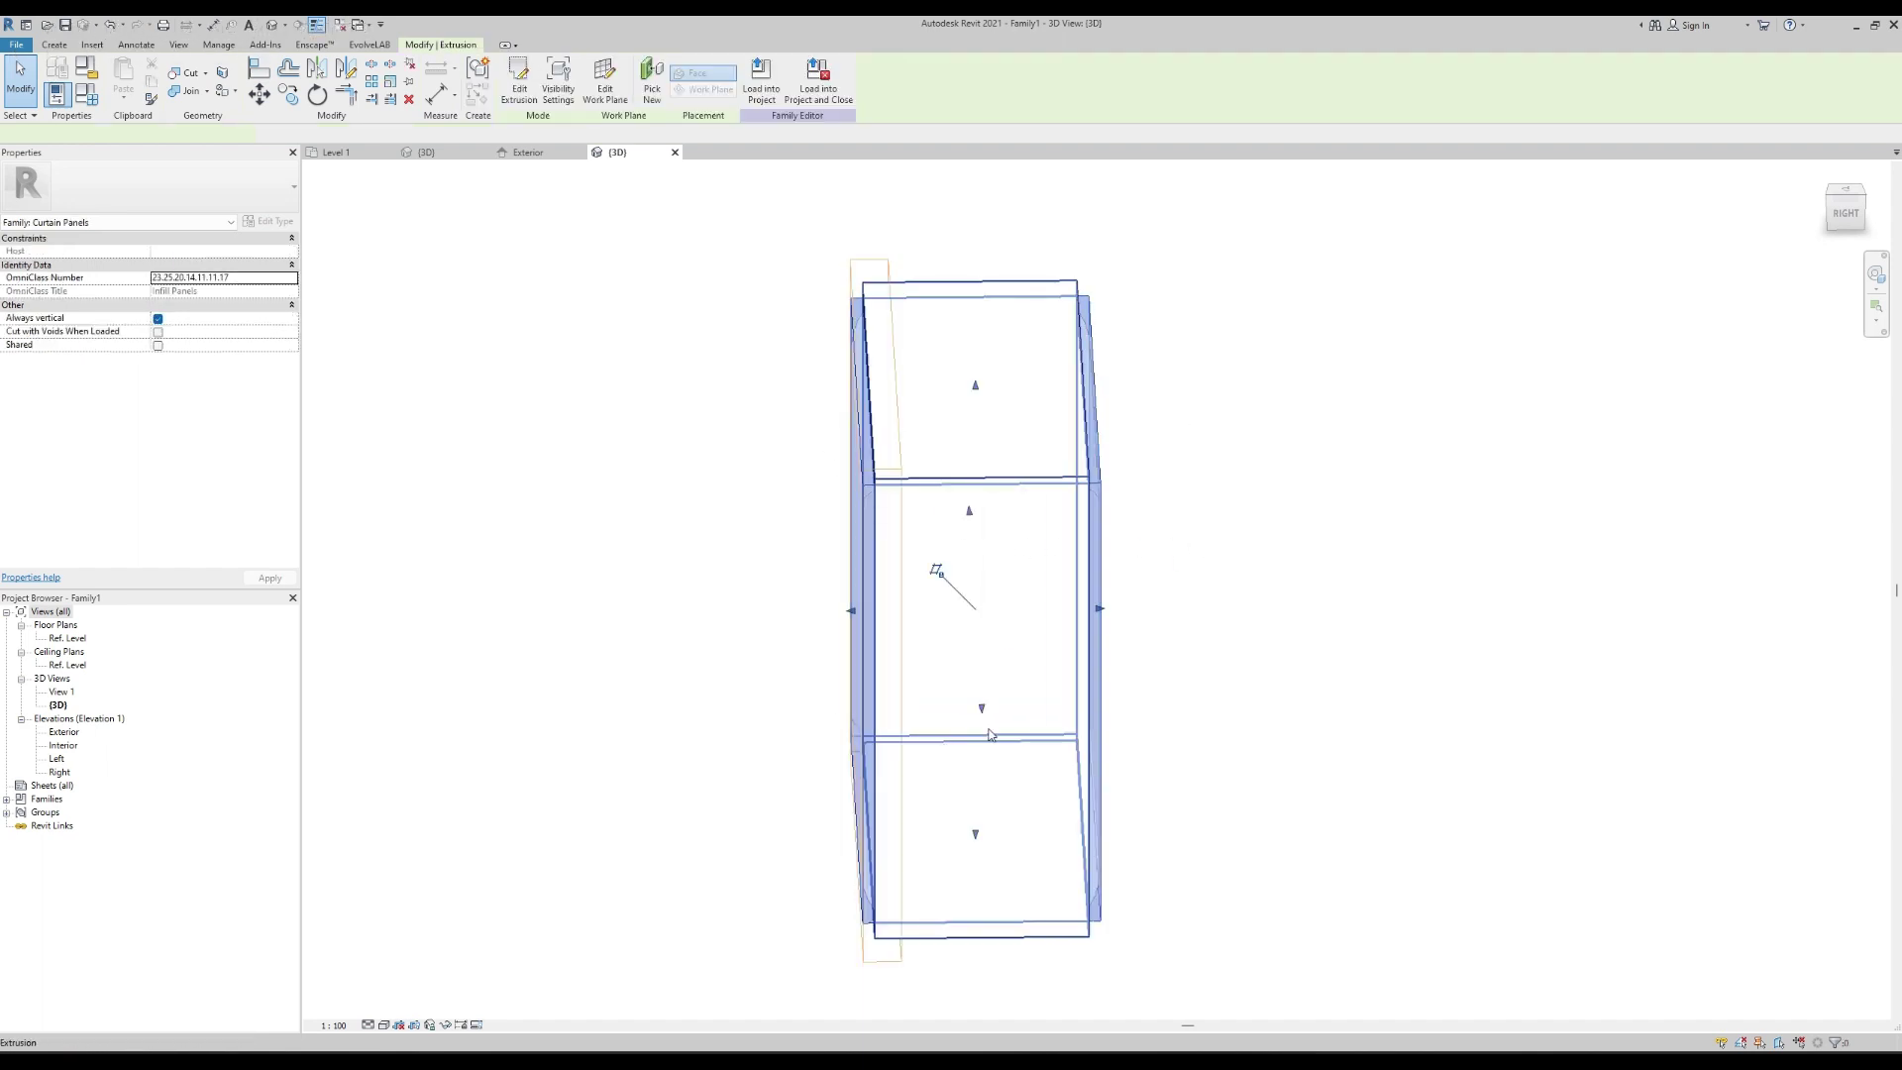
middle_click_drag(1117, 730, 1179, 711, "shift")
key("alt")
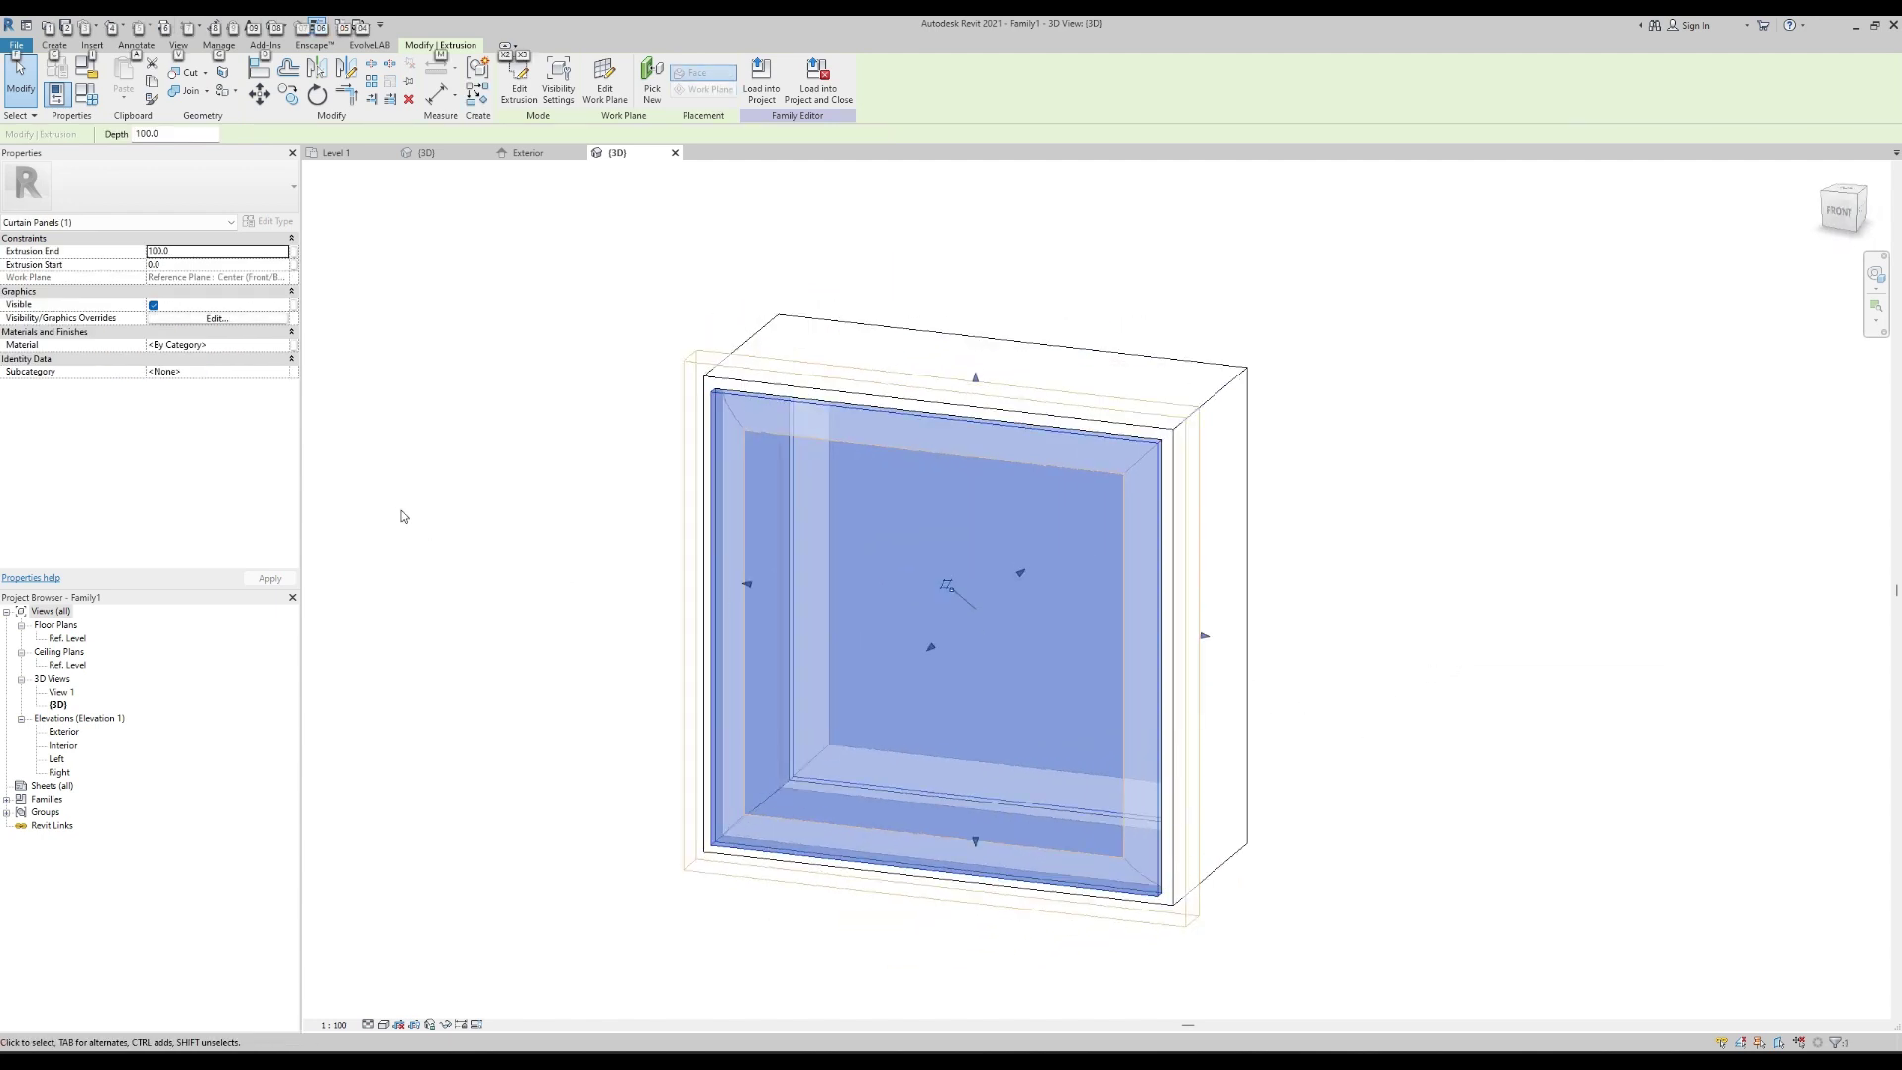
left_click(294, 345)
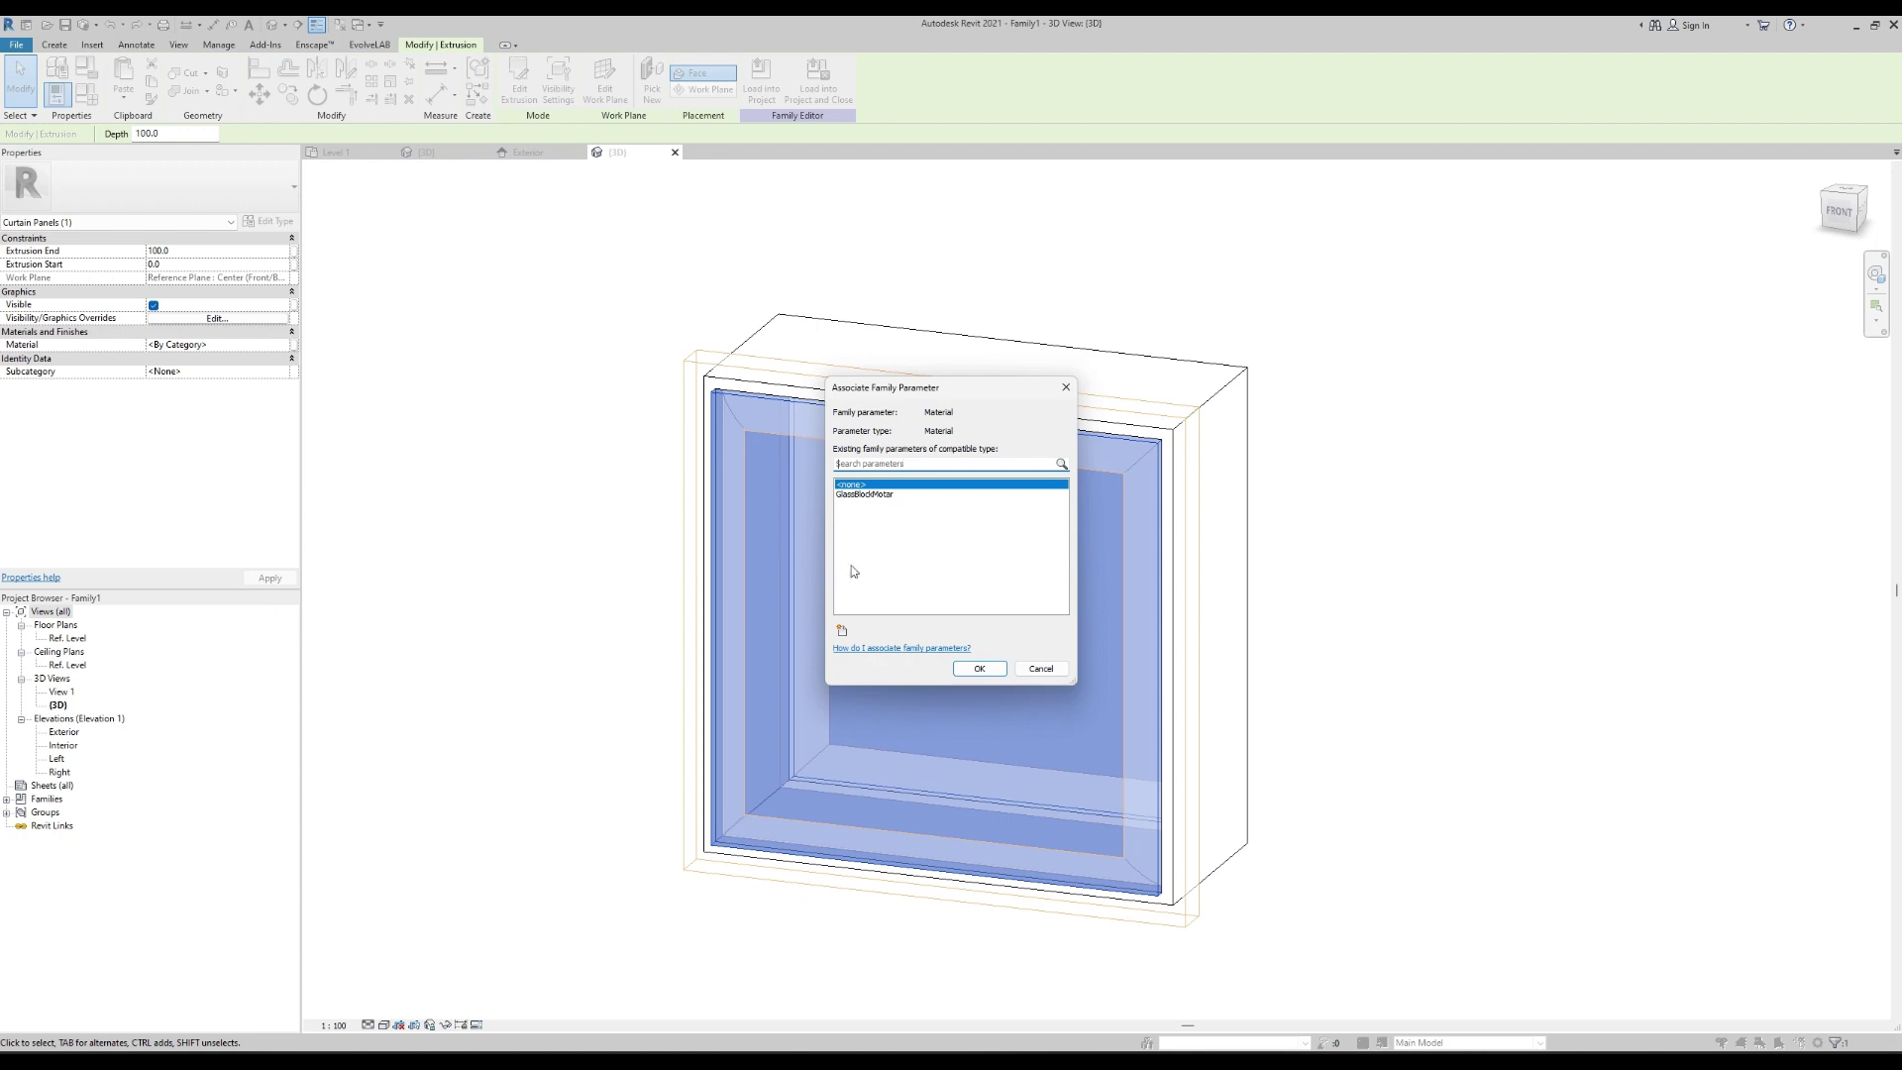
left_click(842, 631)
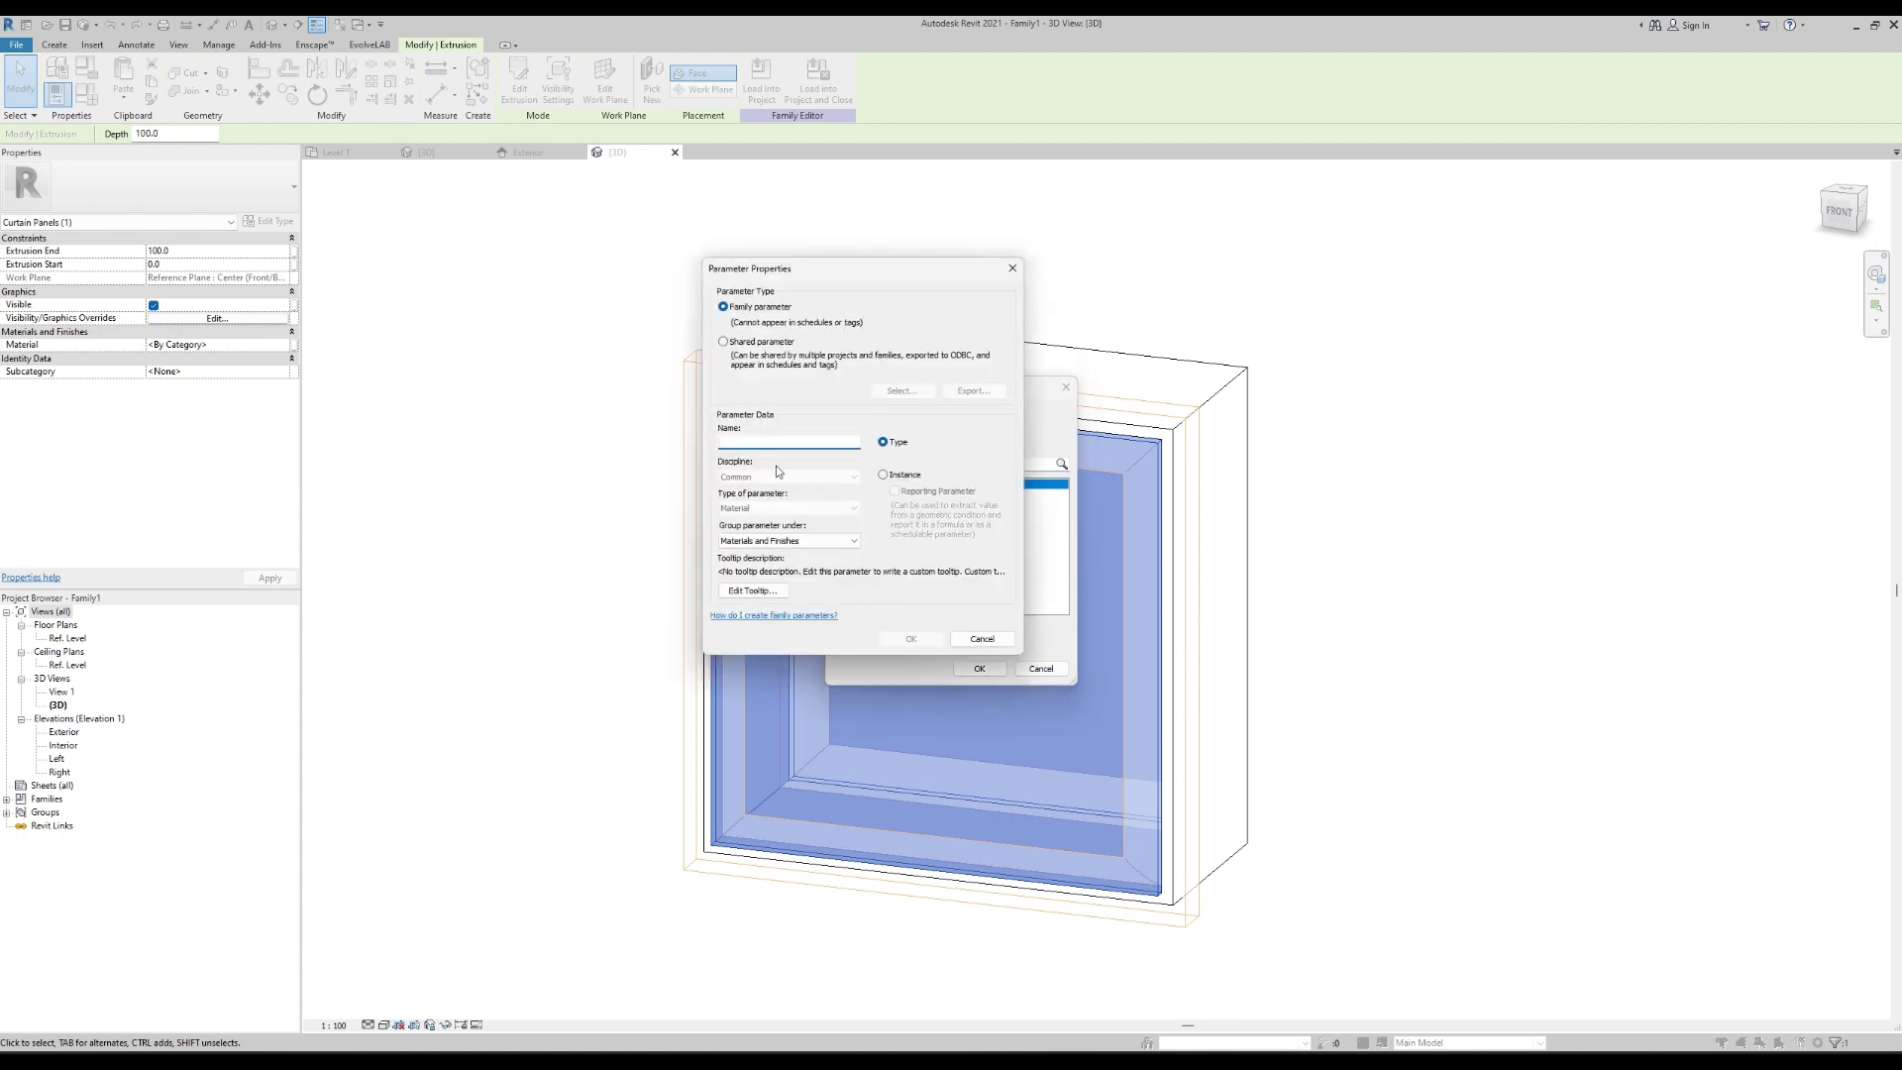
type("GlassBlock")
left_click(911, 639)
left_click(979, 668)
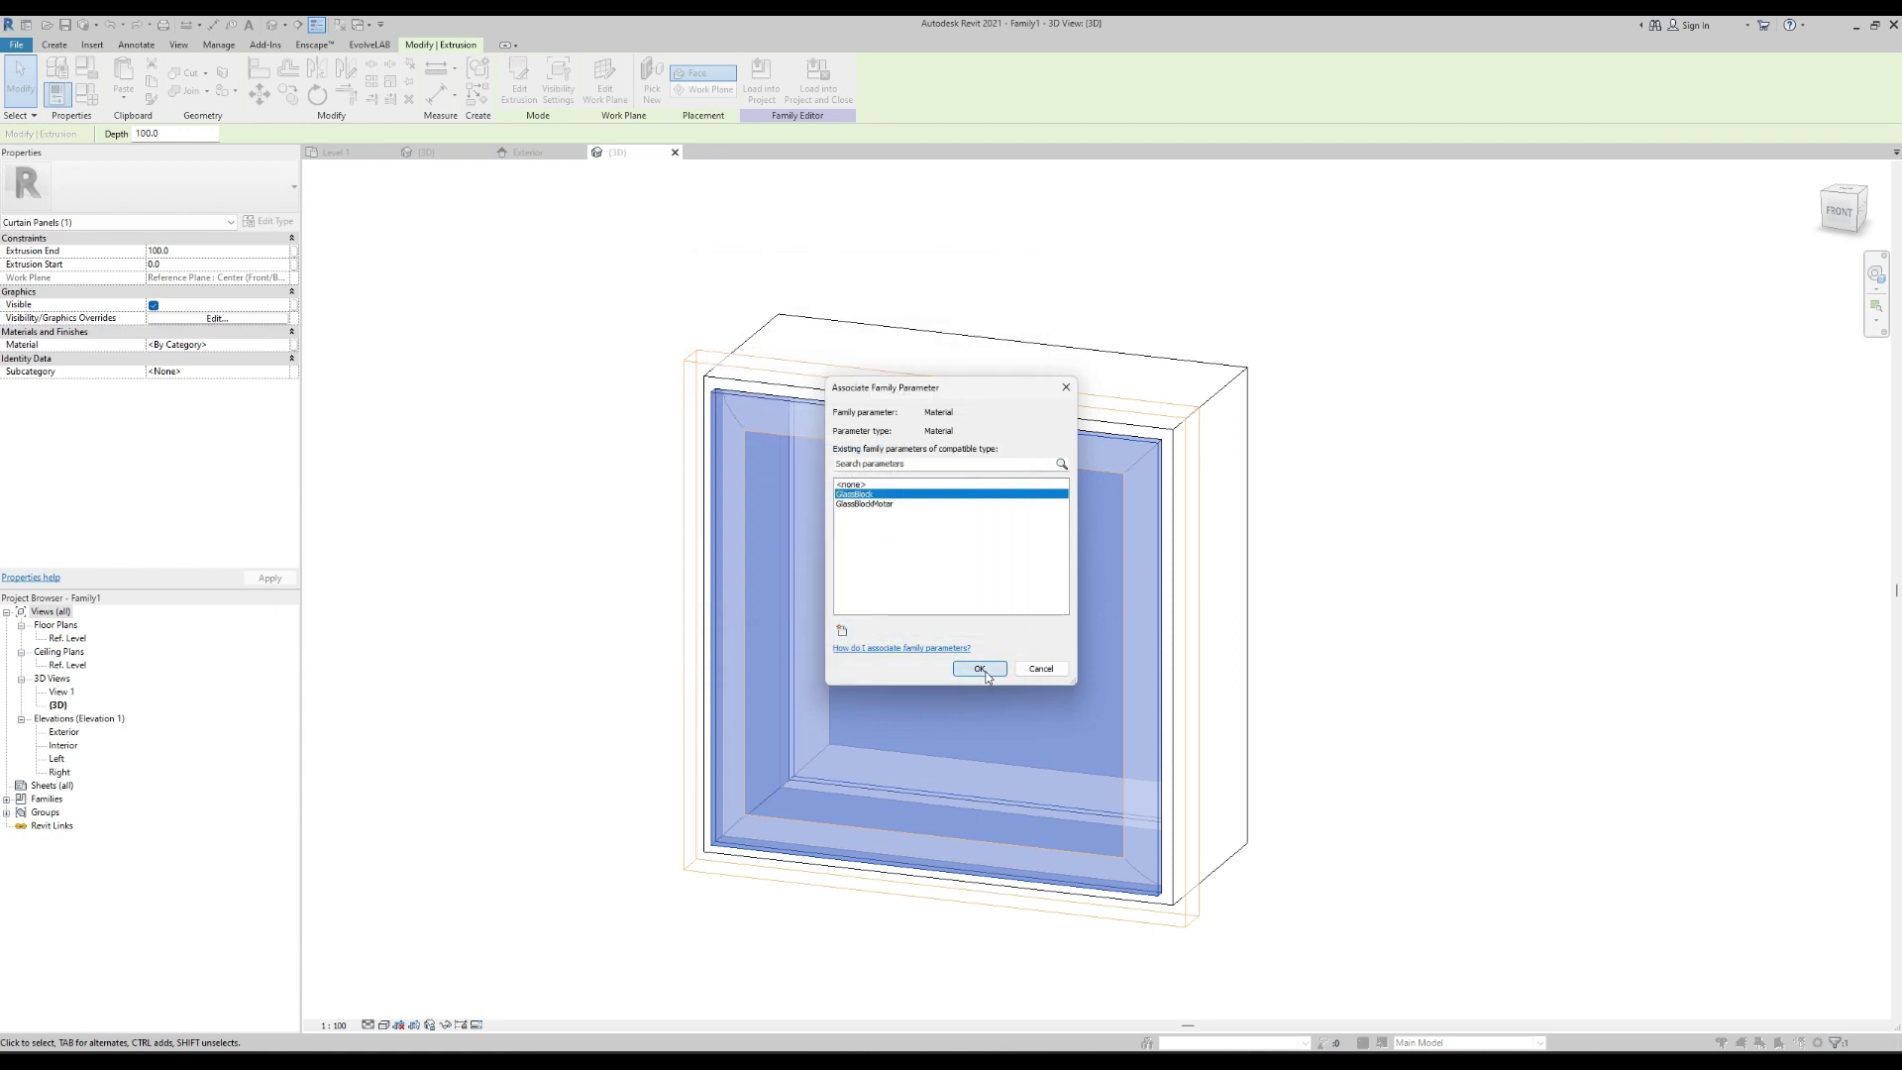
left_click(532, 390)
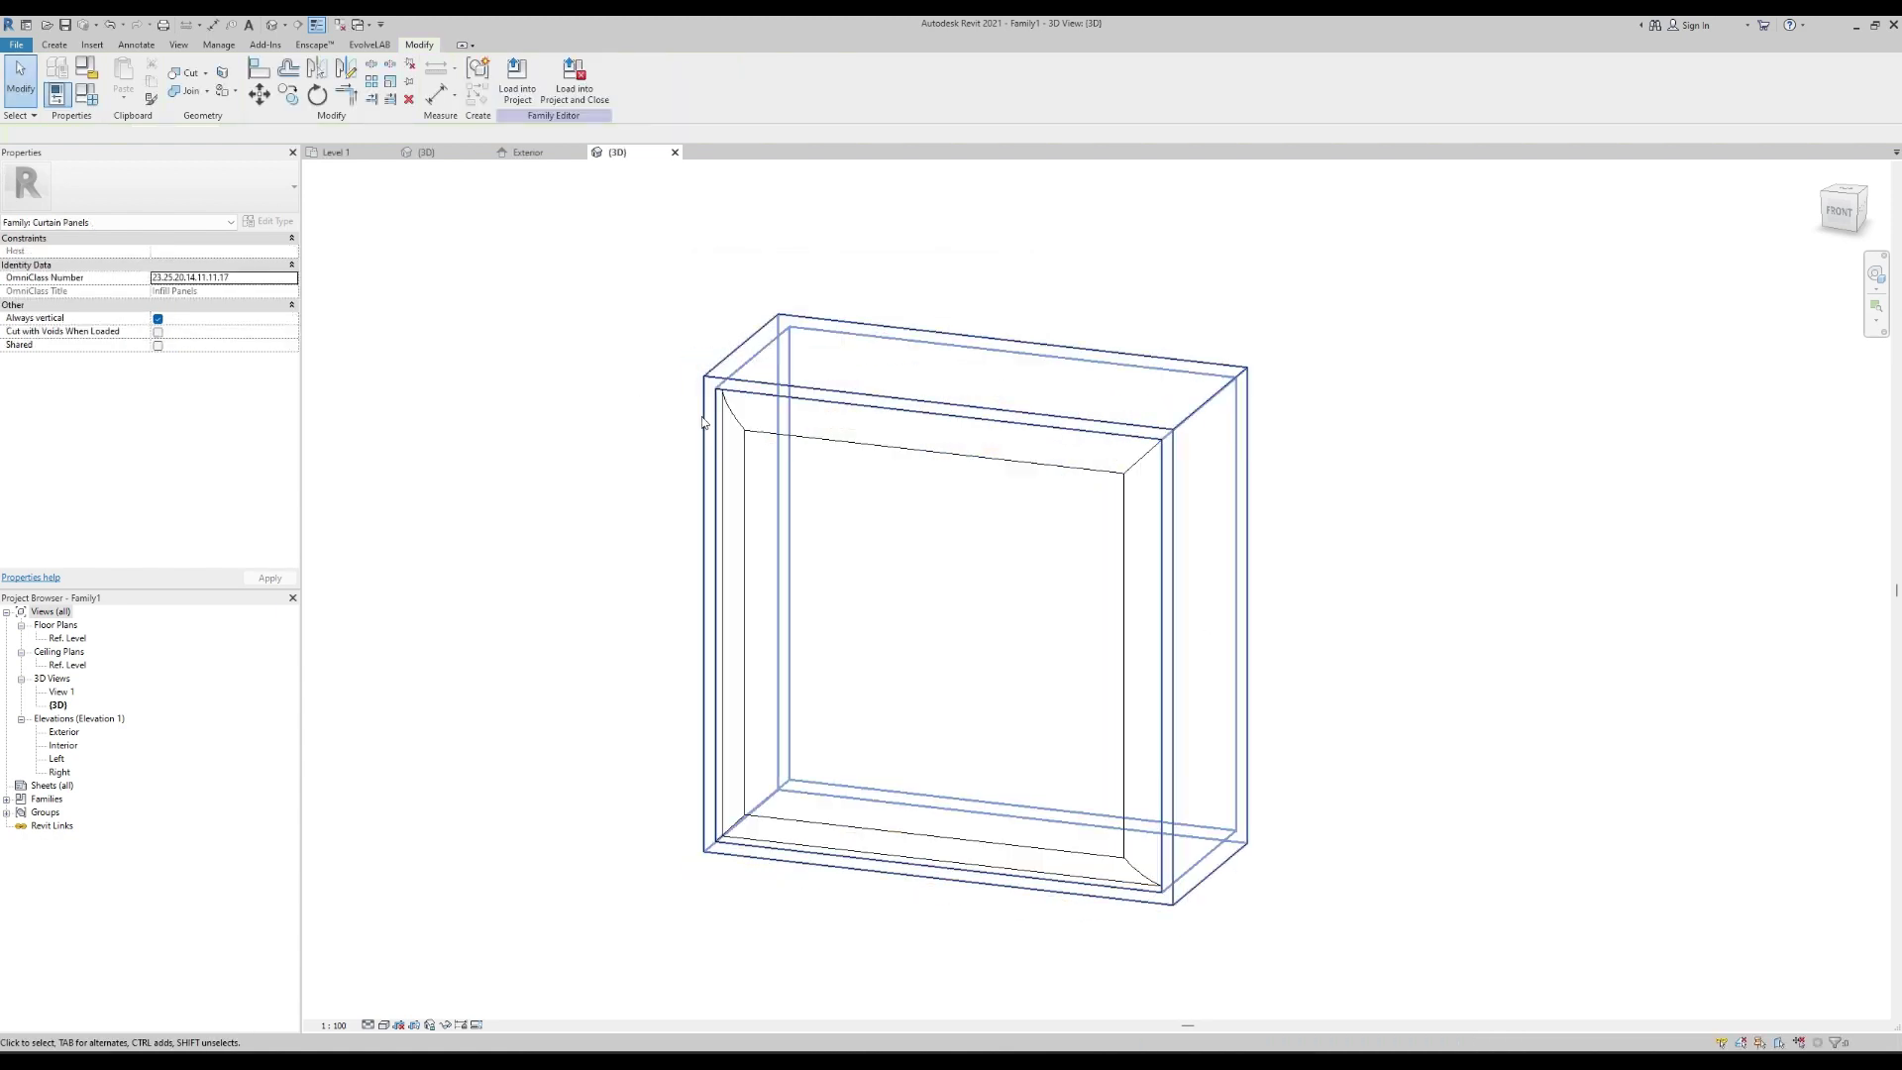
Create a new material named GlassBlock for the GlassBlock parameter in the family types.
left_click(86, 95)
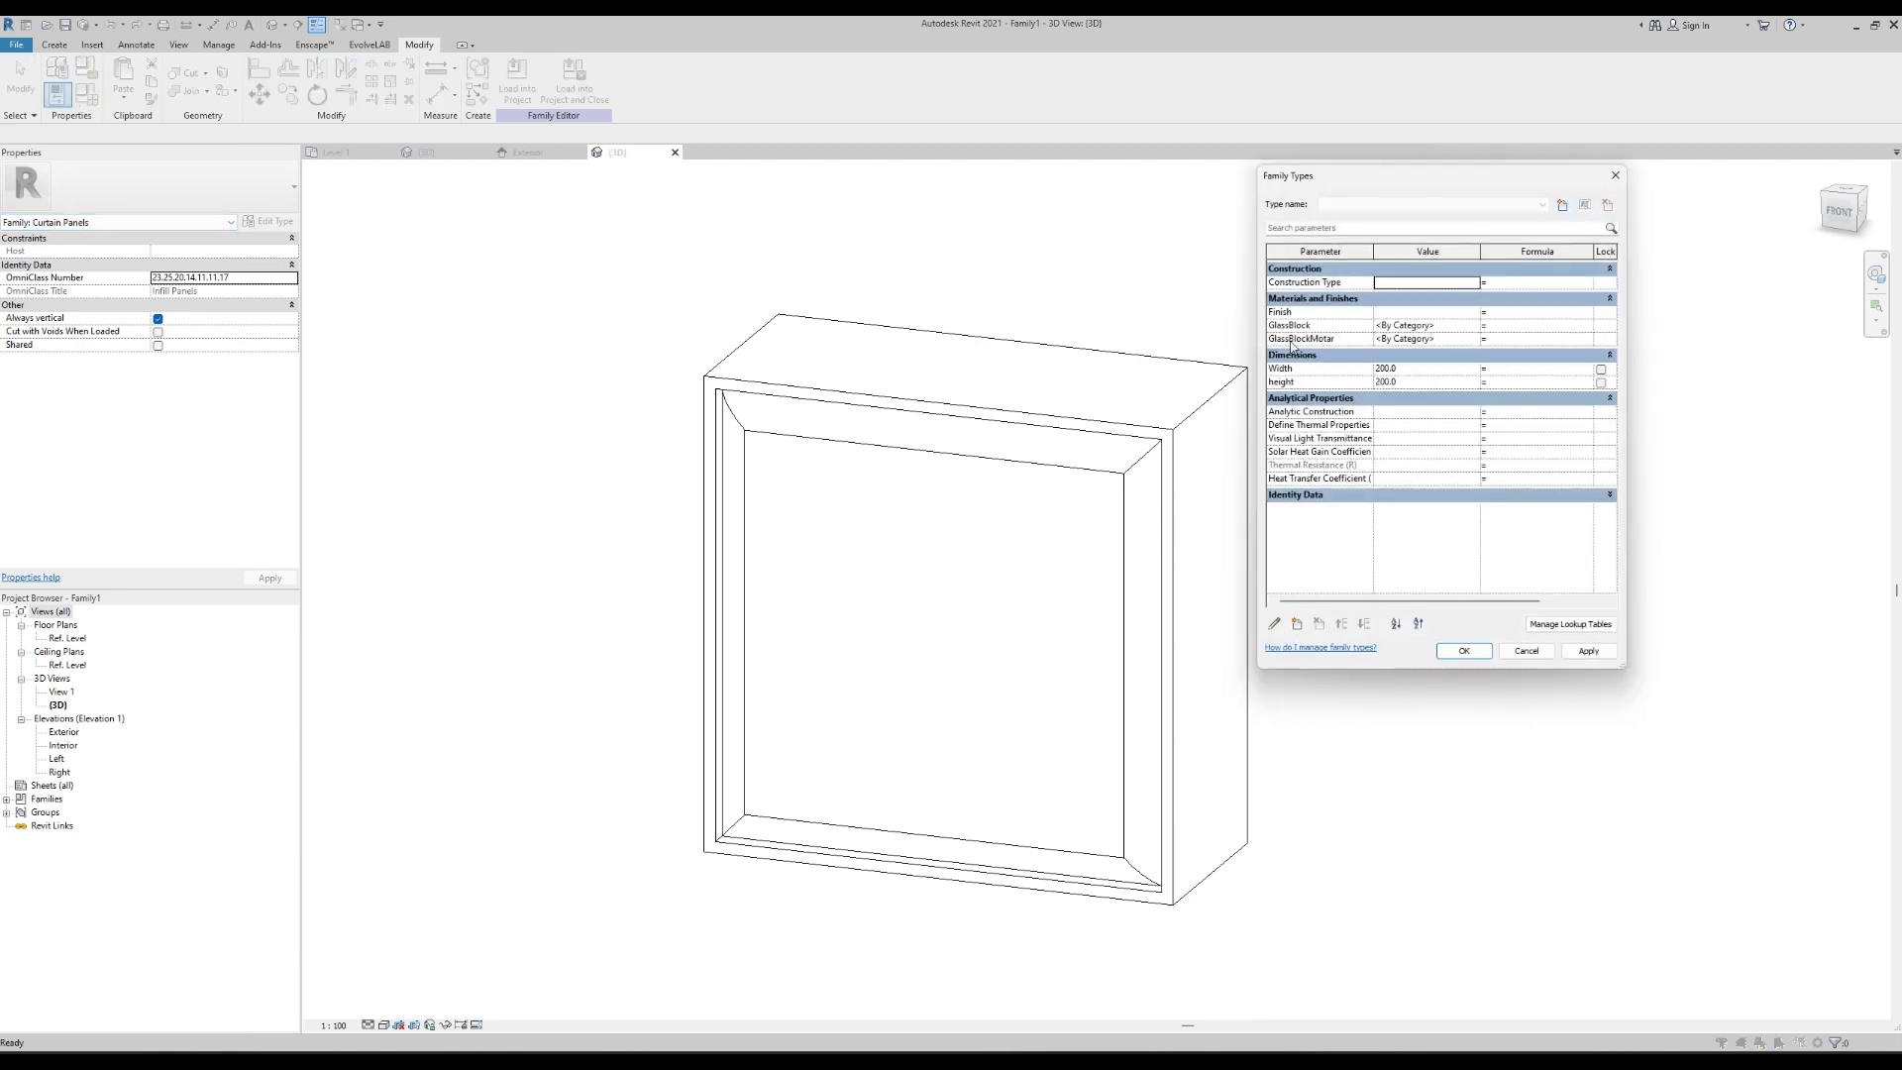
left_click(1476, 327)
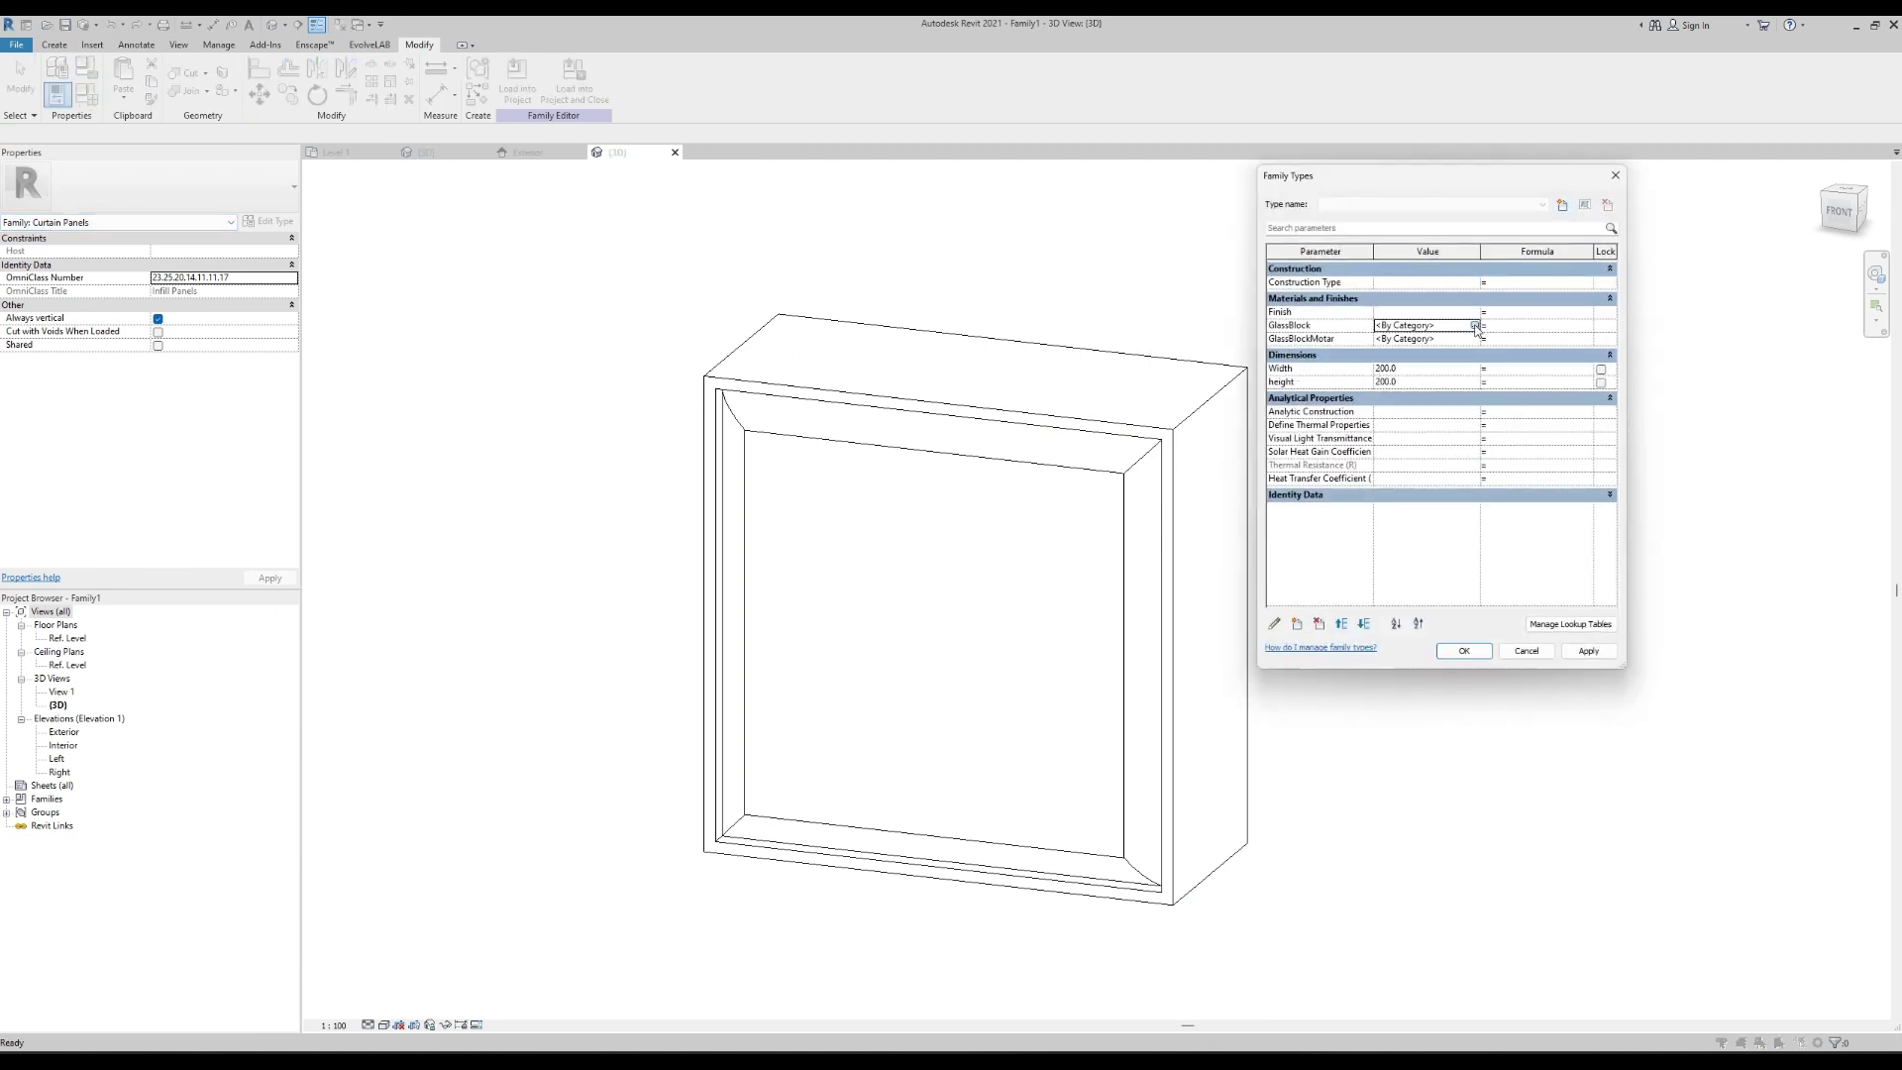
left_click(1475, 326)
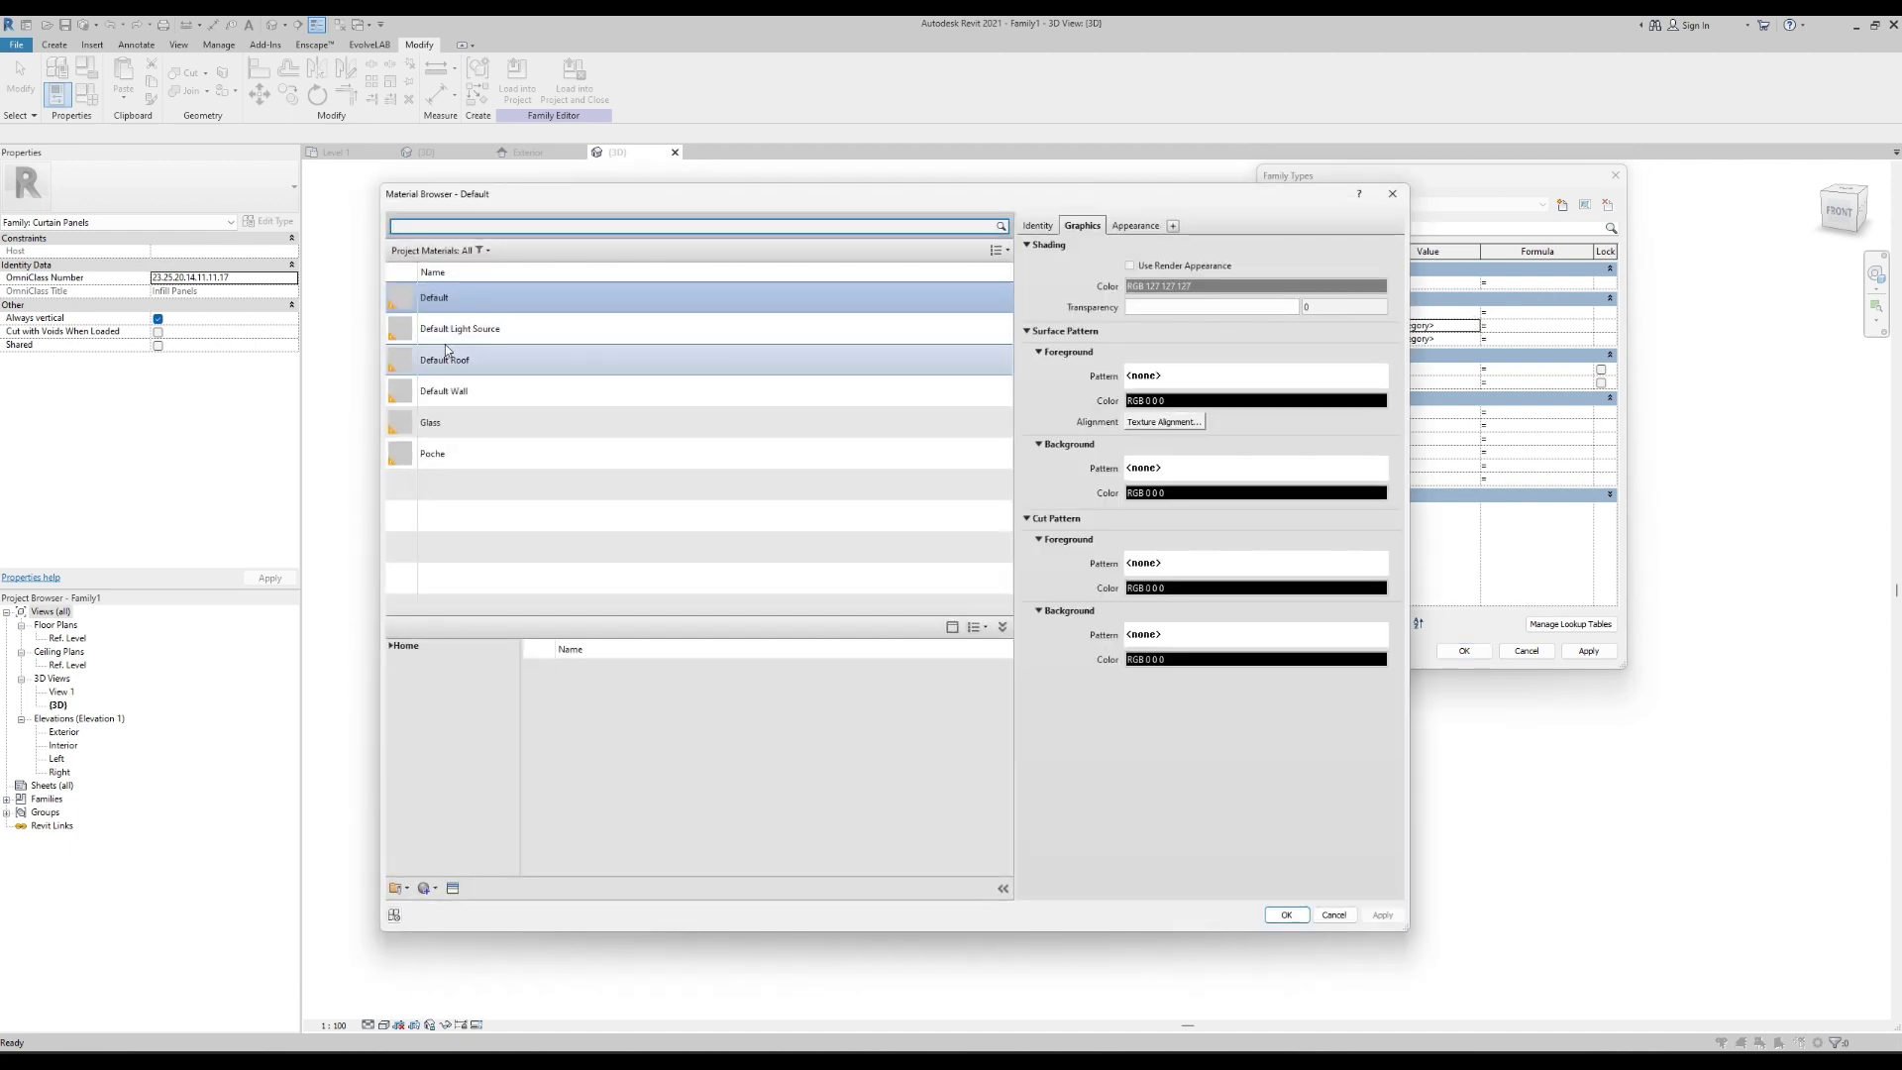
left_click(430, 889)
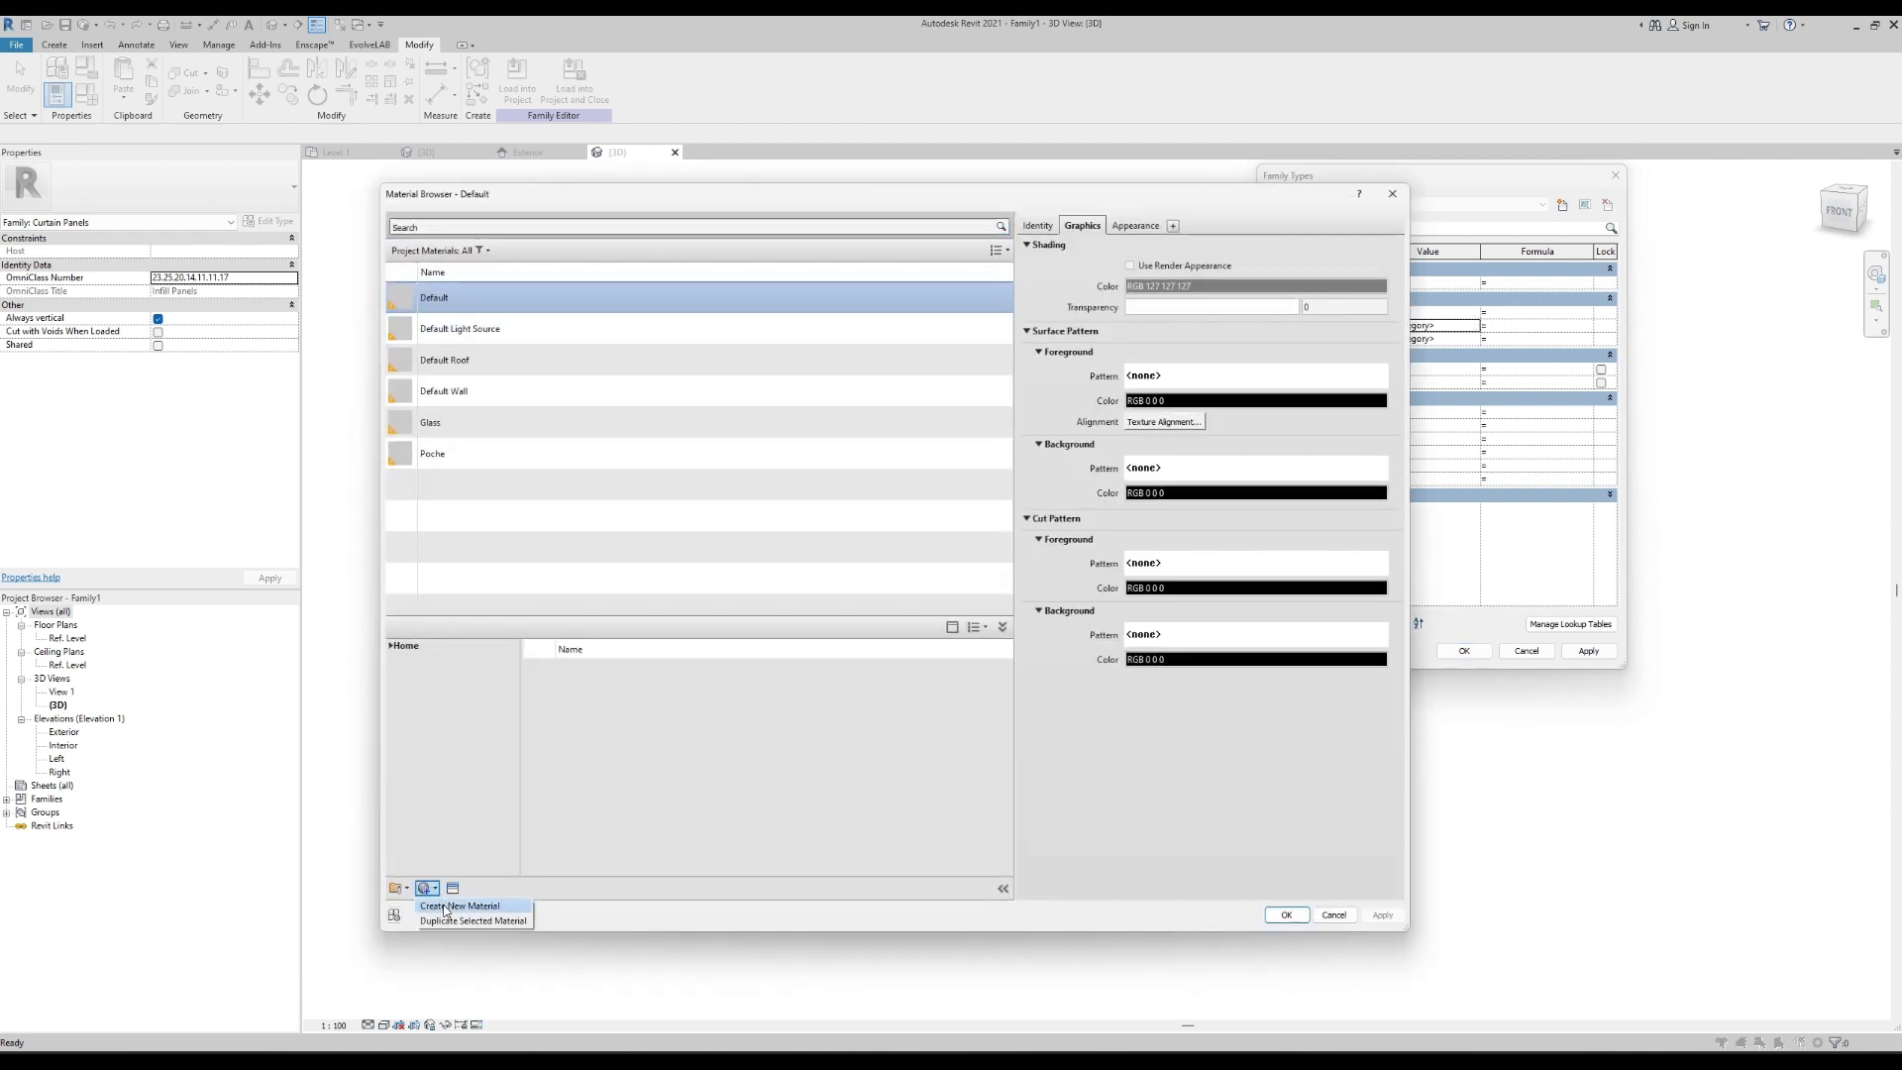
left_click(445, 906)
right_click(435, 355)
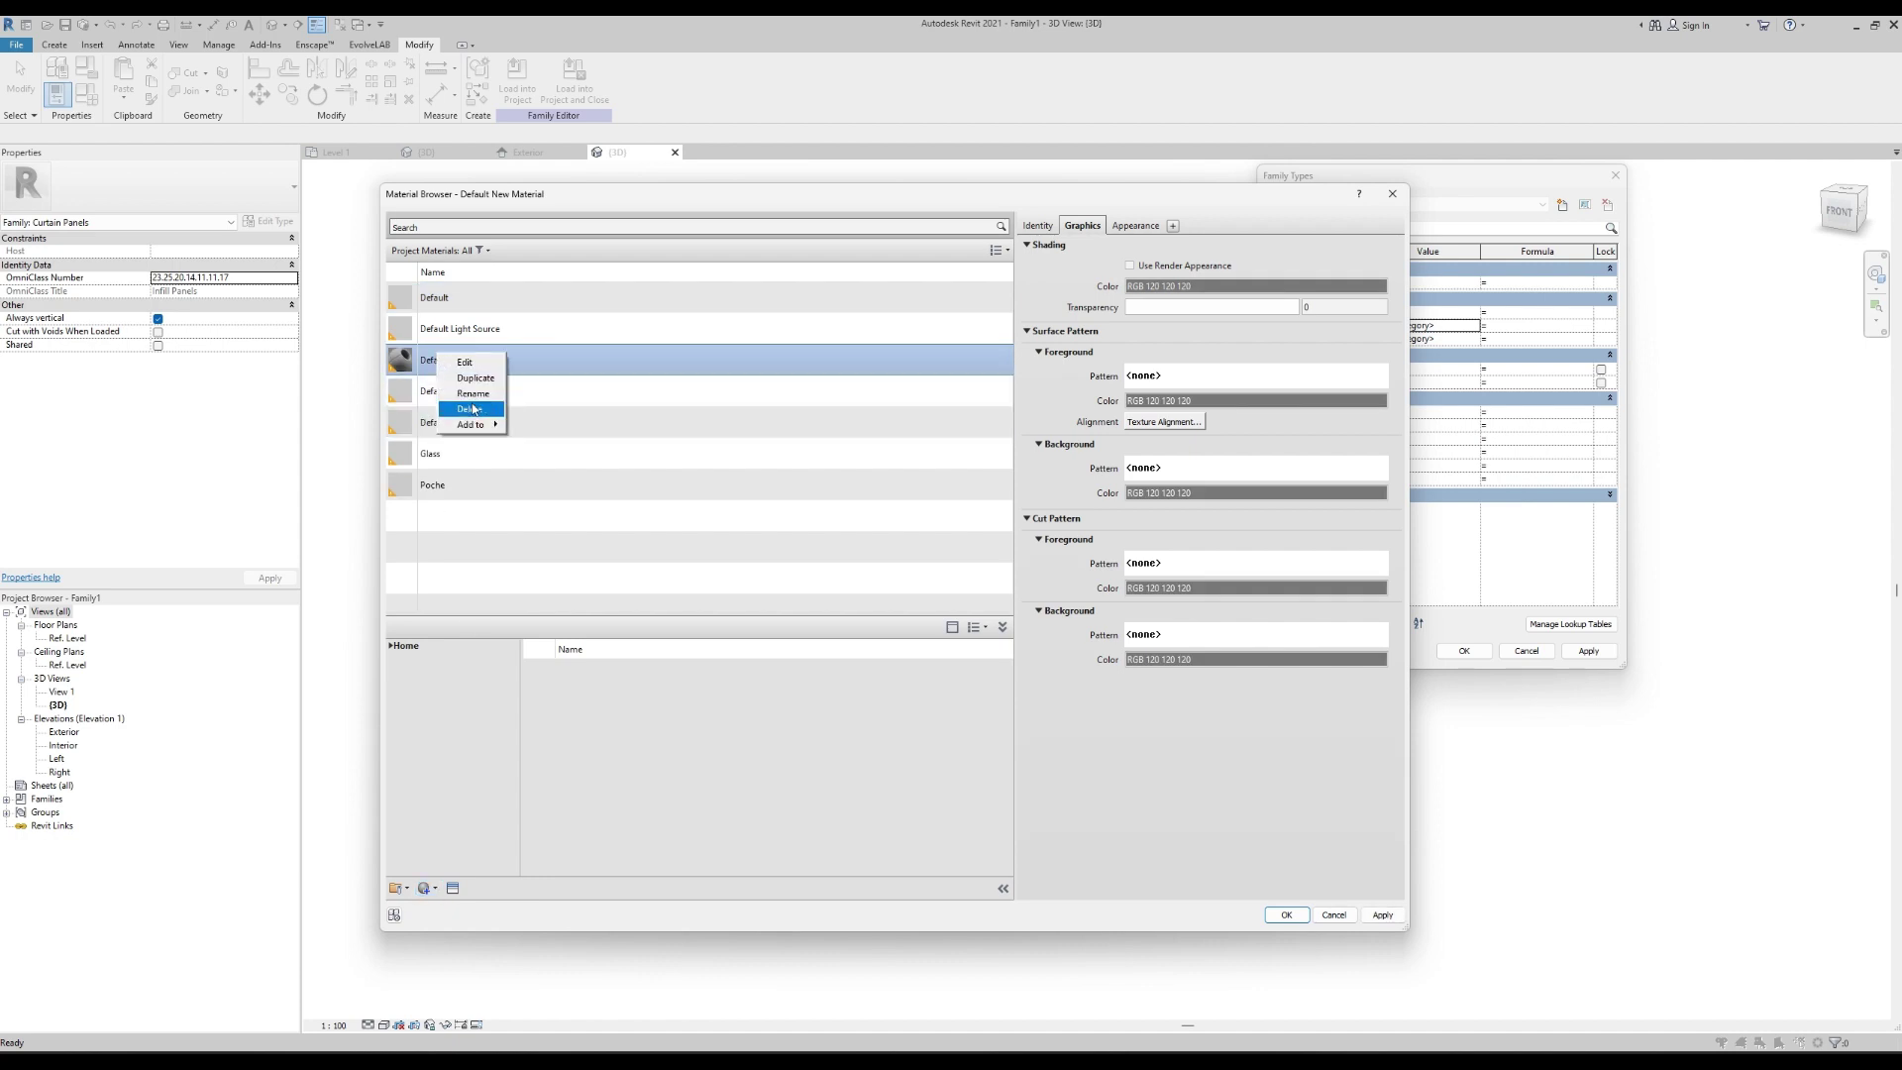
left_click(475, 396)
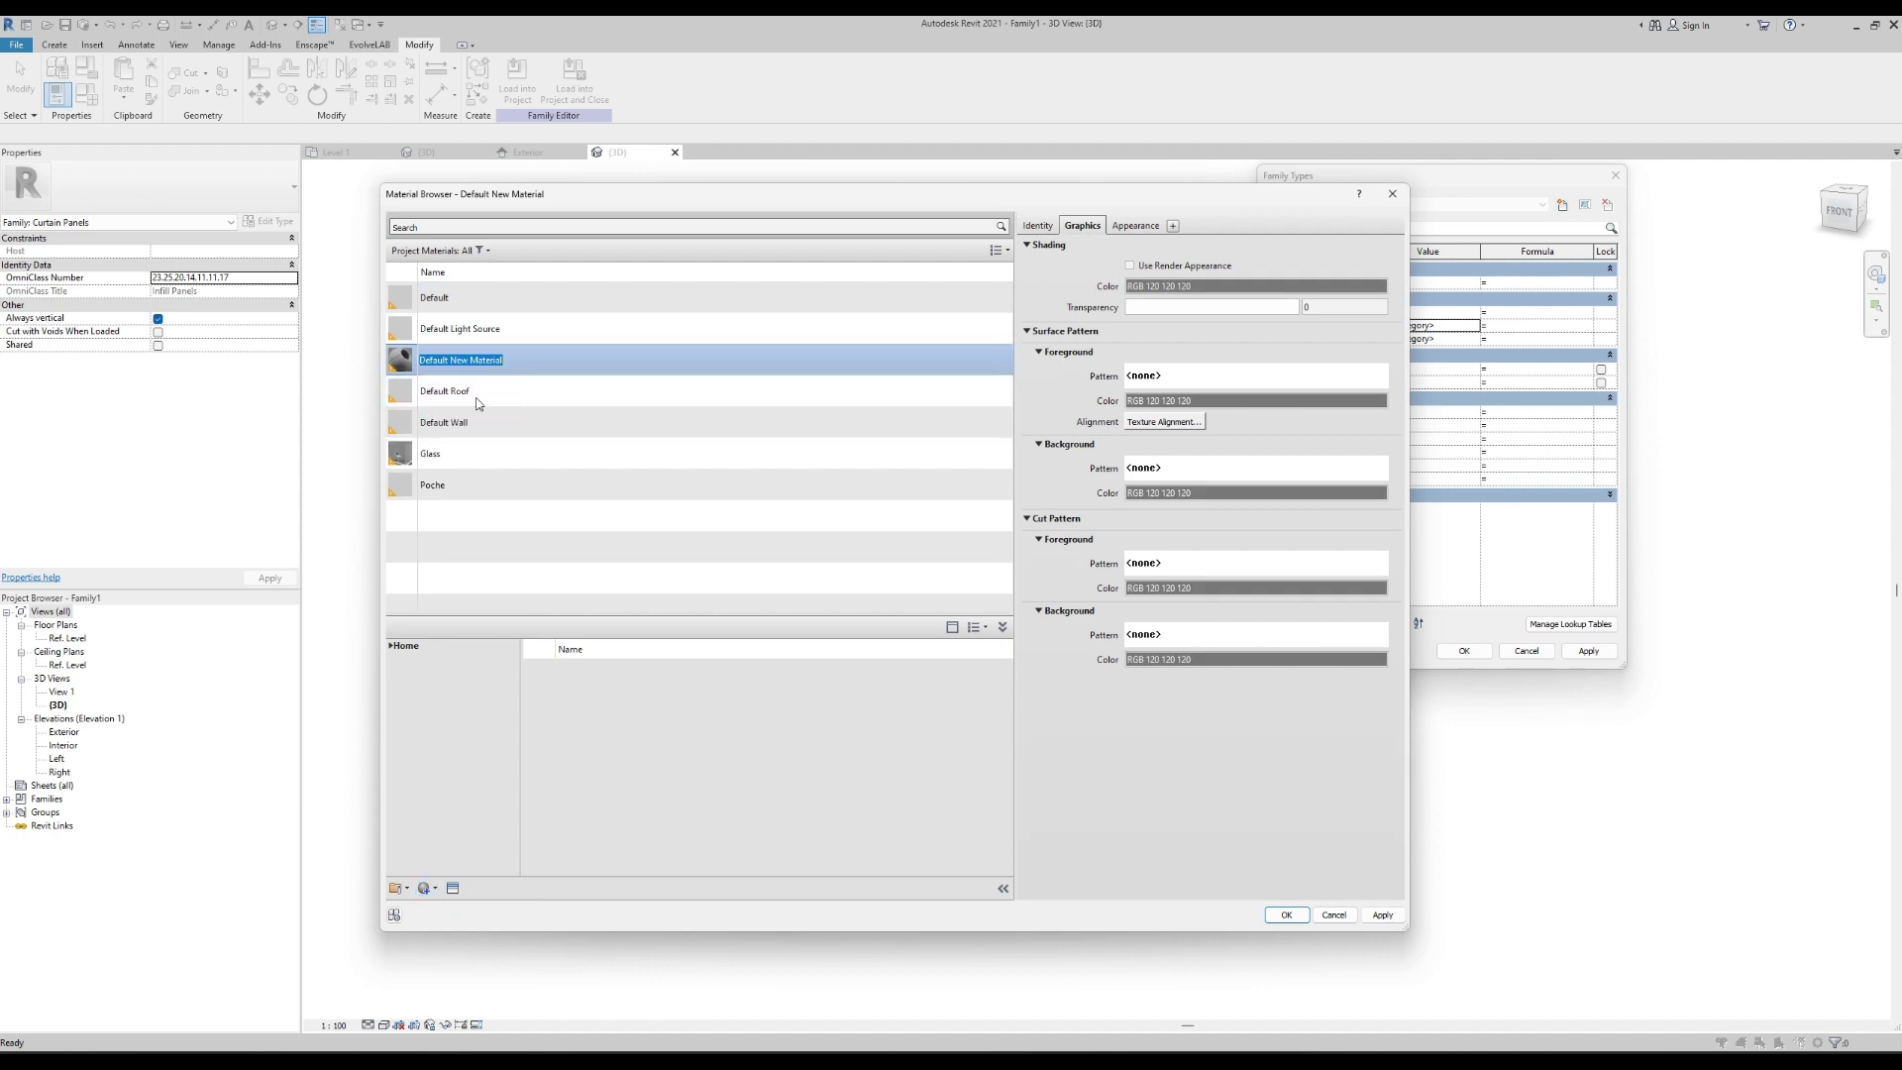
type("GlassBlock")
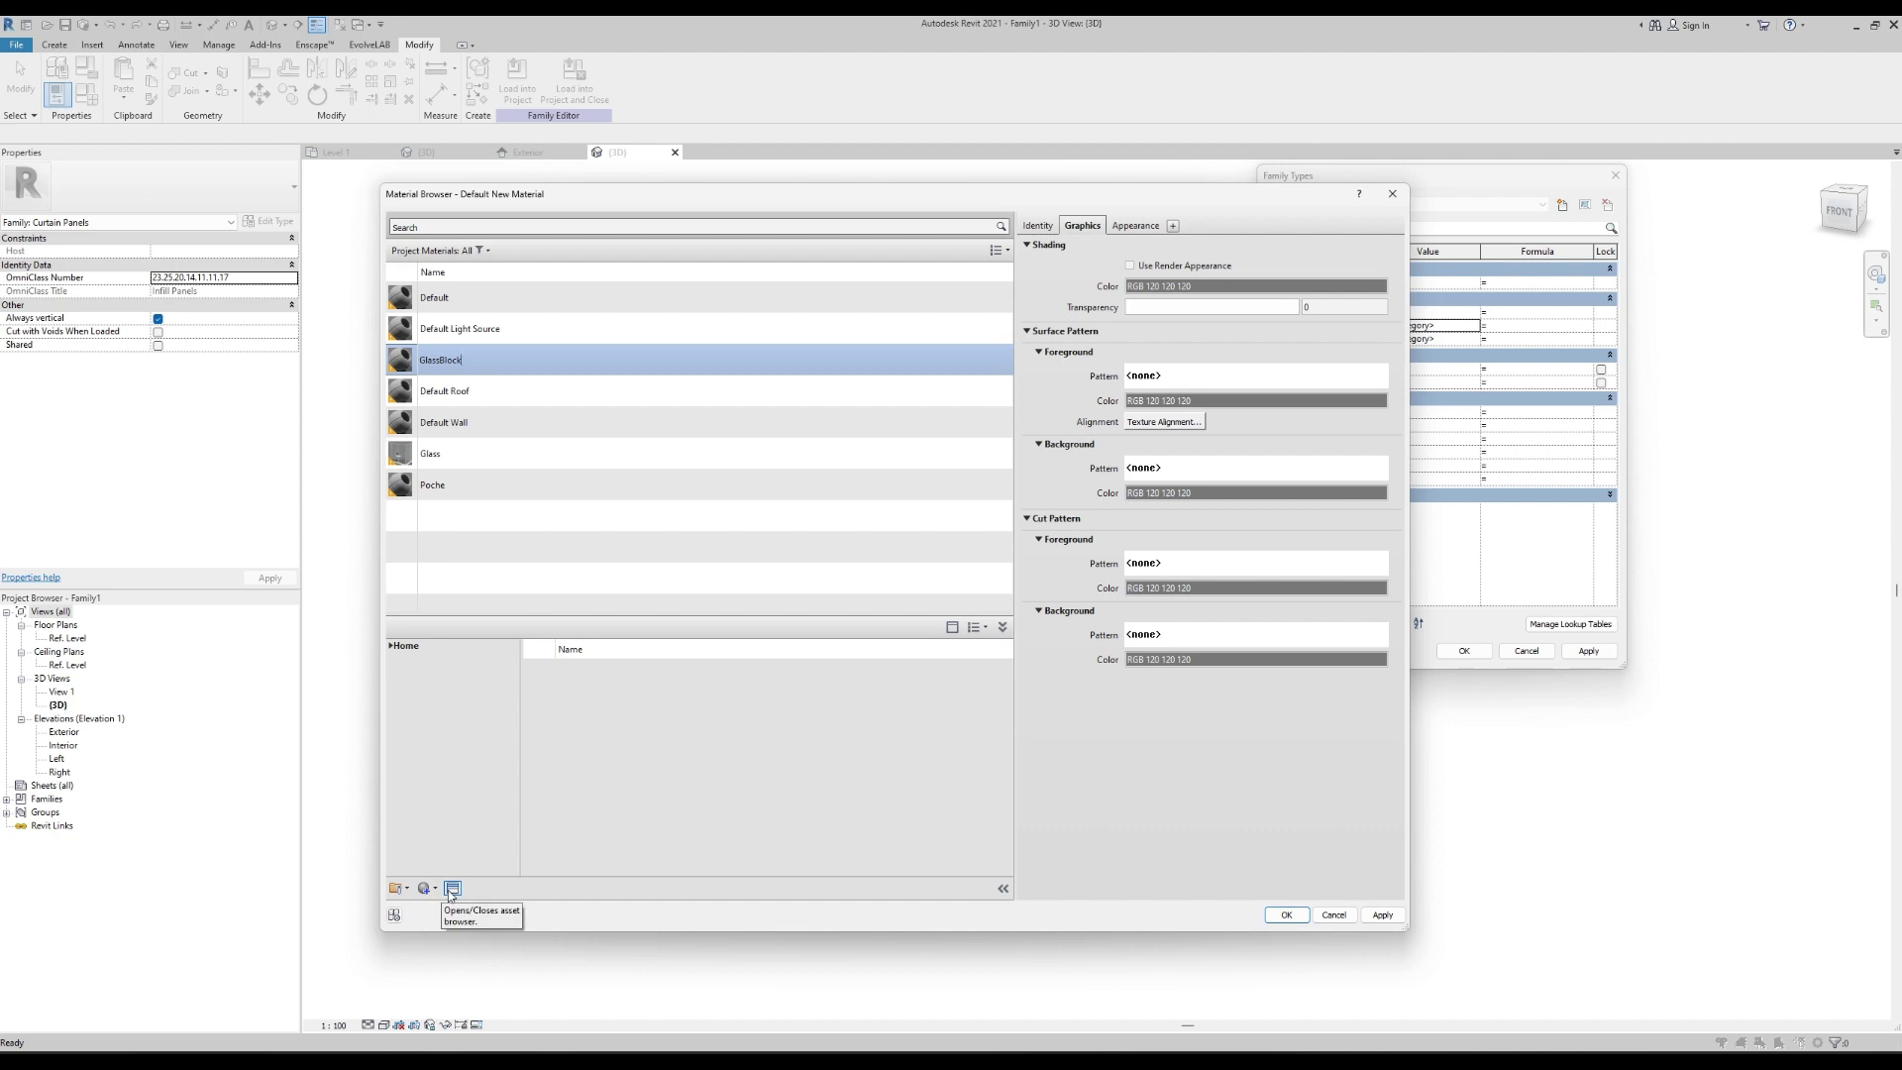
Give the GlassBlock material the Glass - Bubbles appearance from the Appearance Library's textured glass assets.
left_click(452, 889)
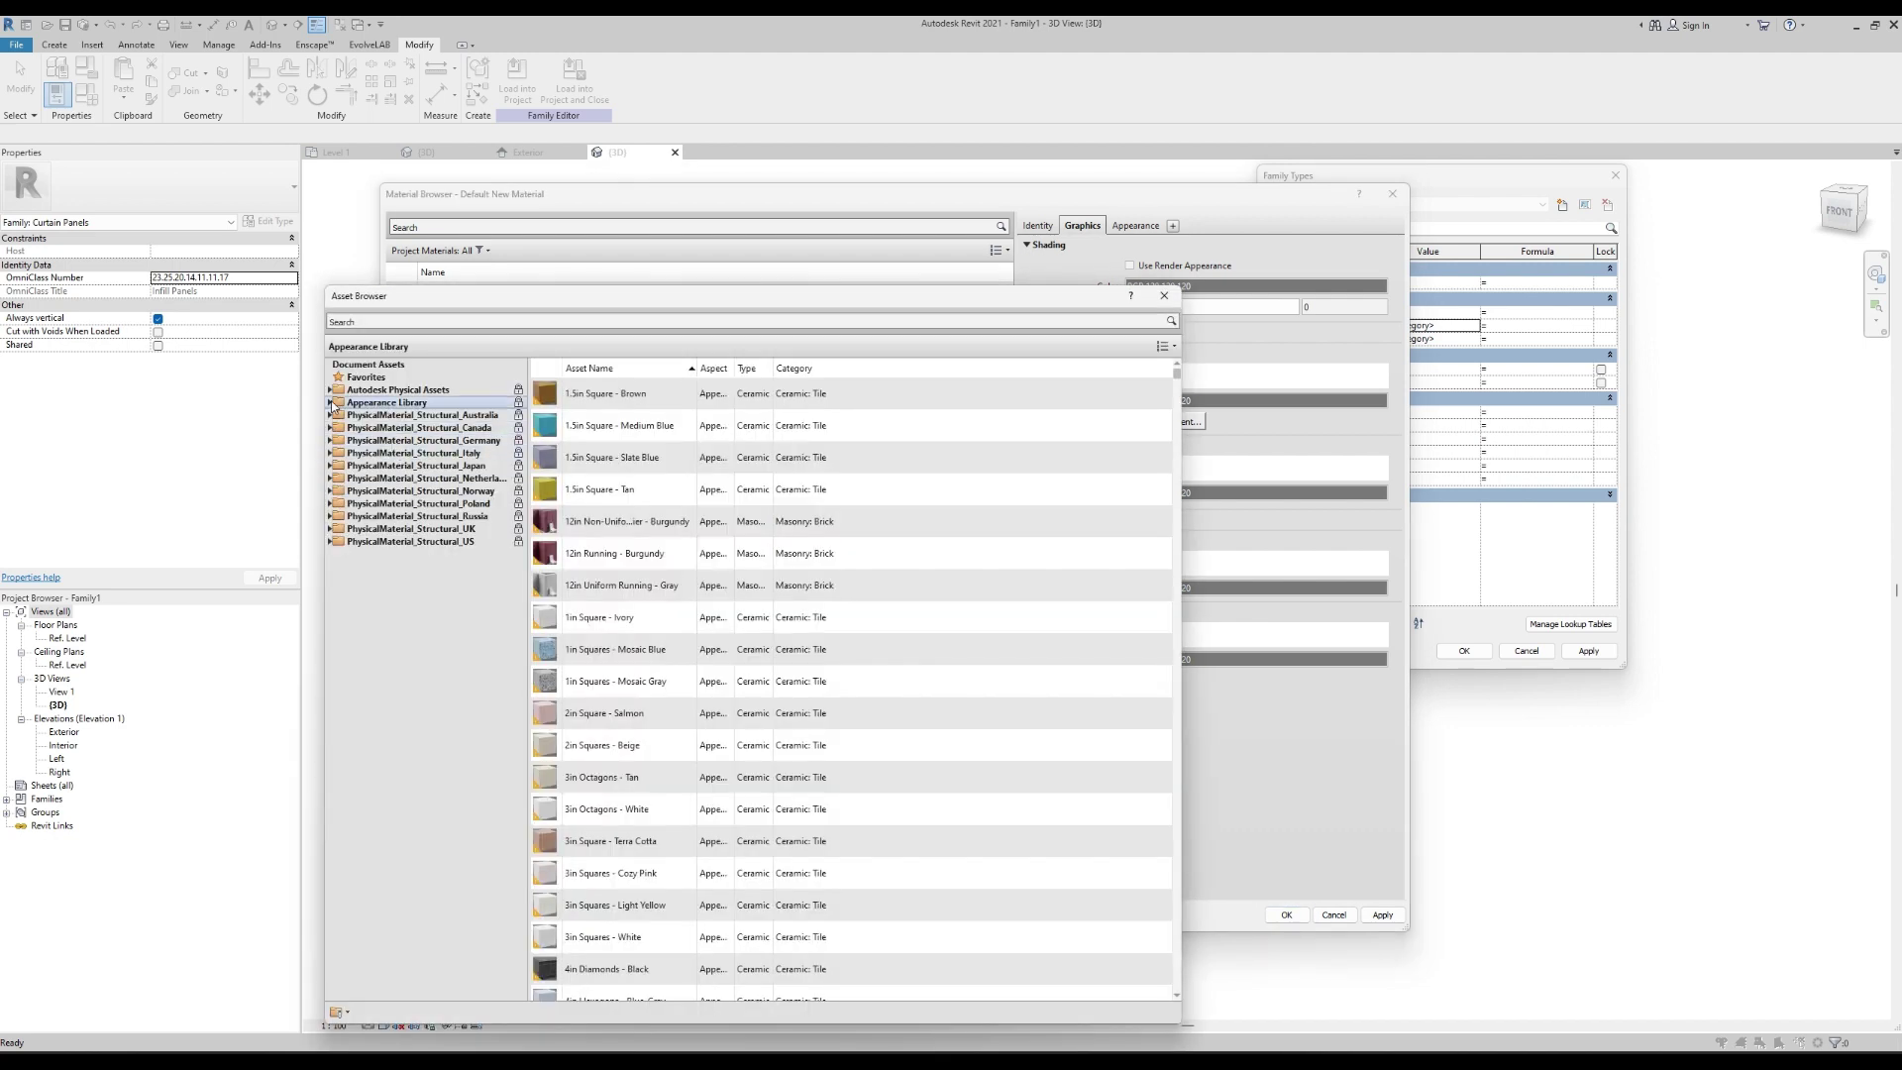
left_click(331, 404)
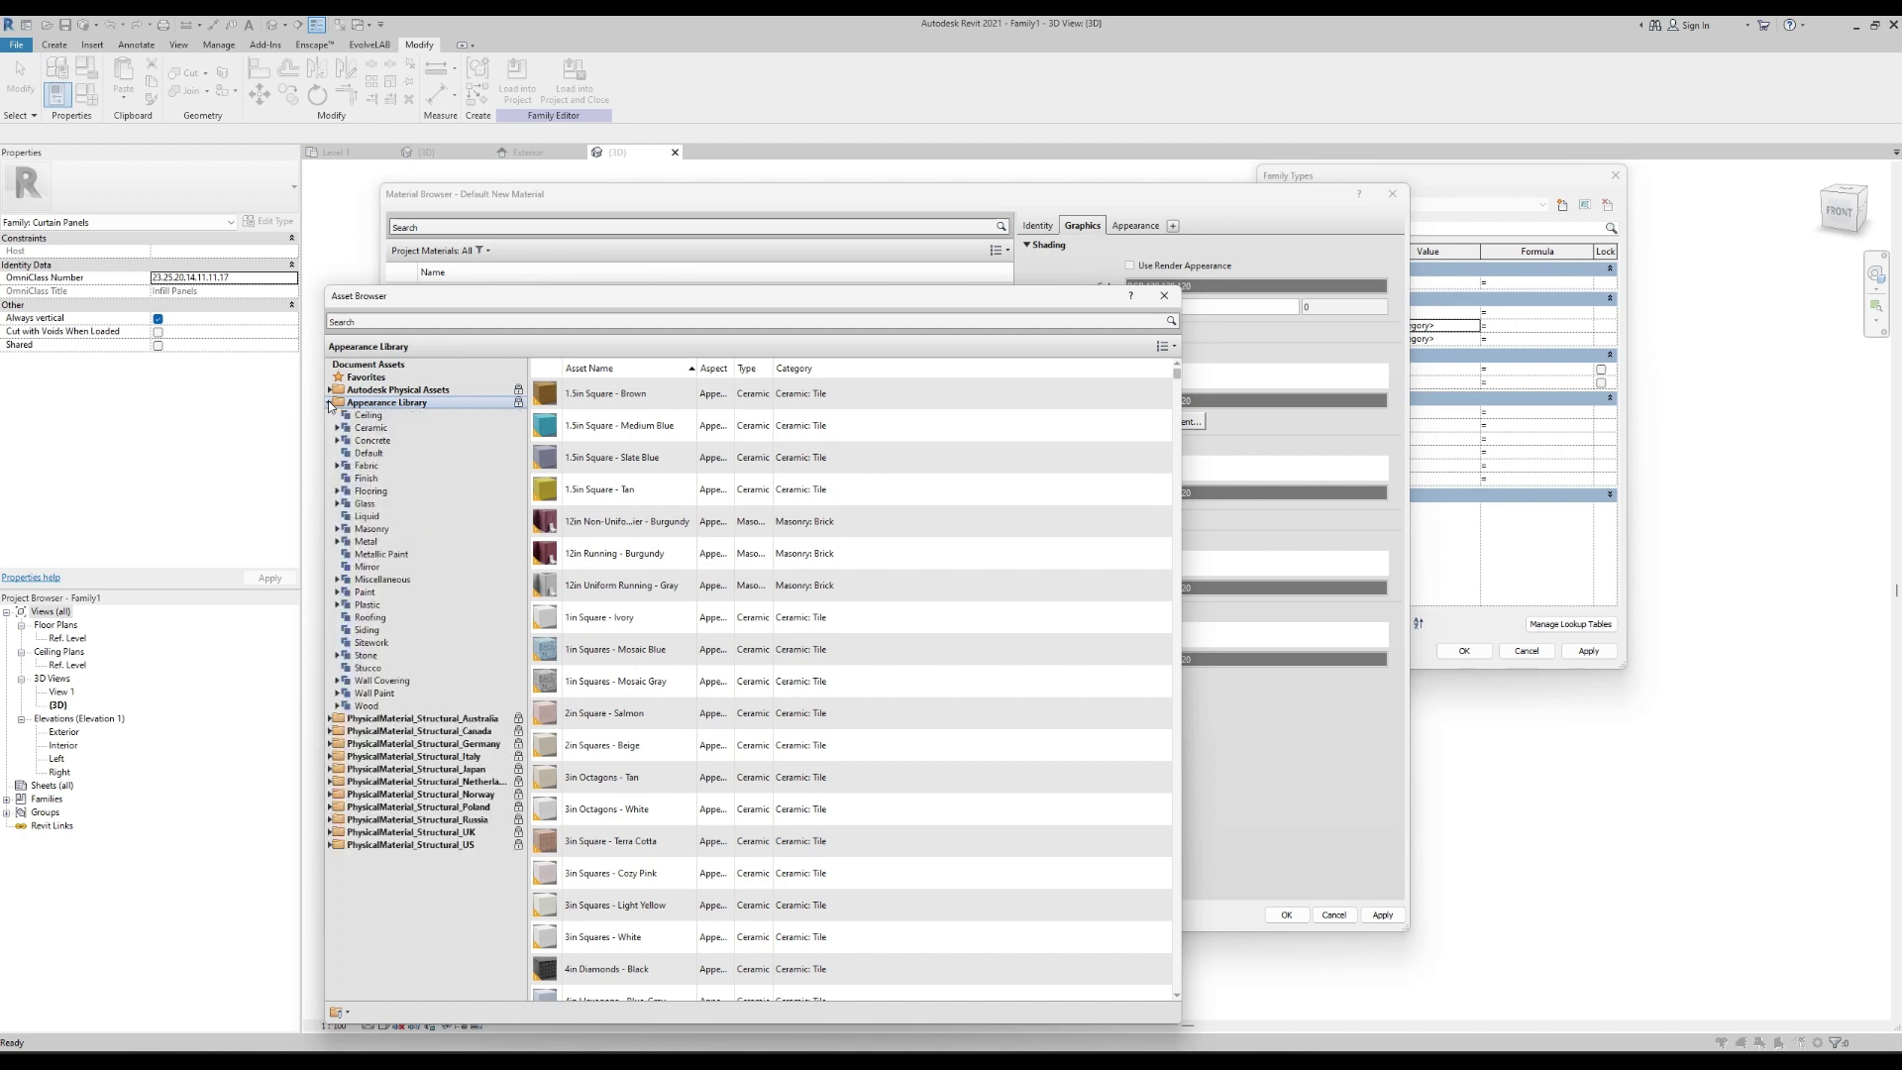
left_click(336, 504)
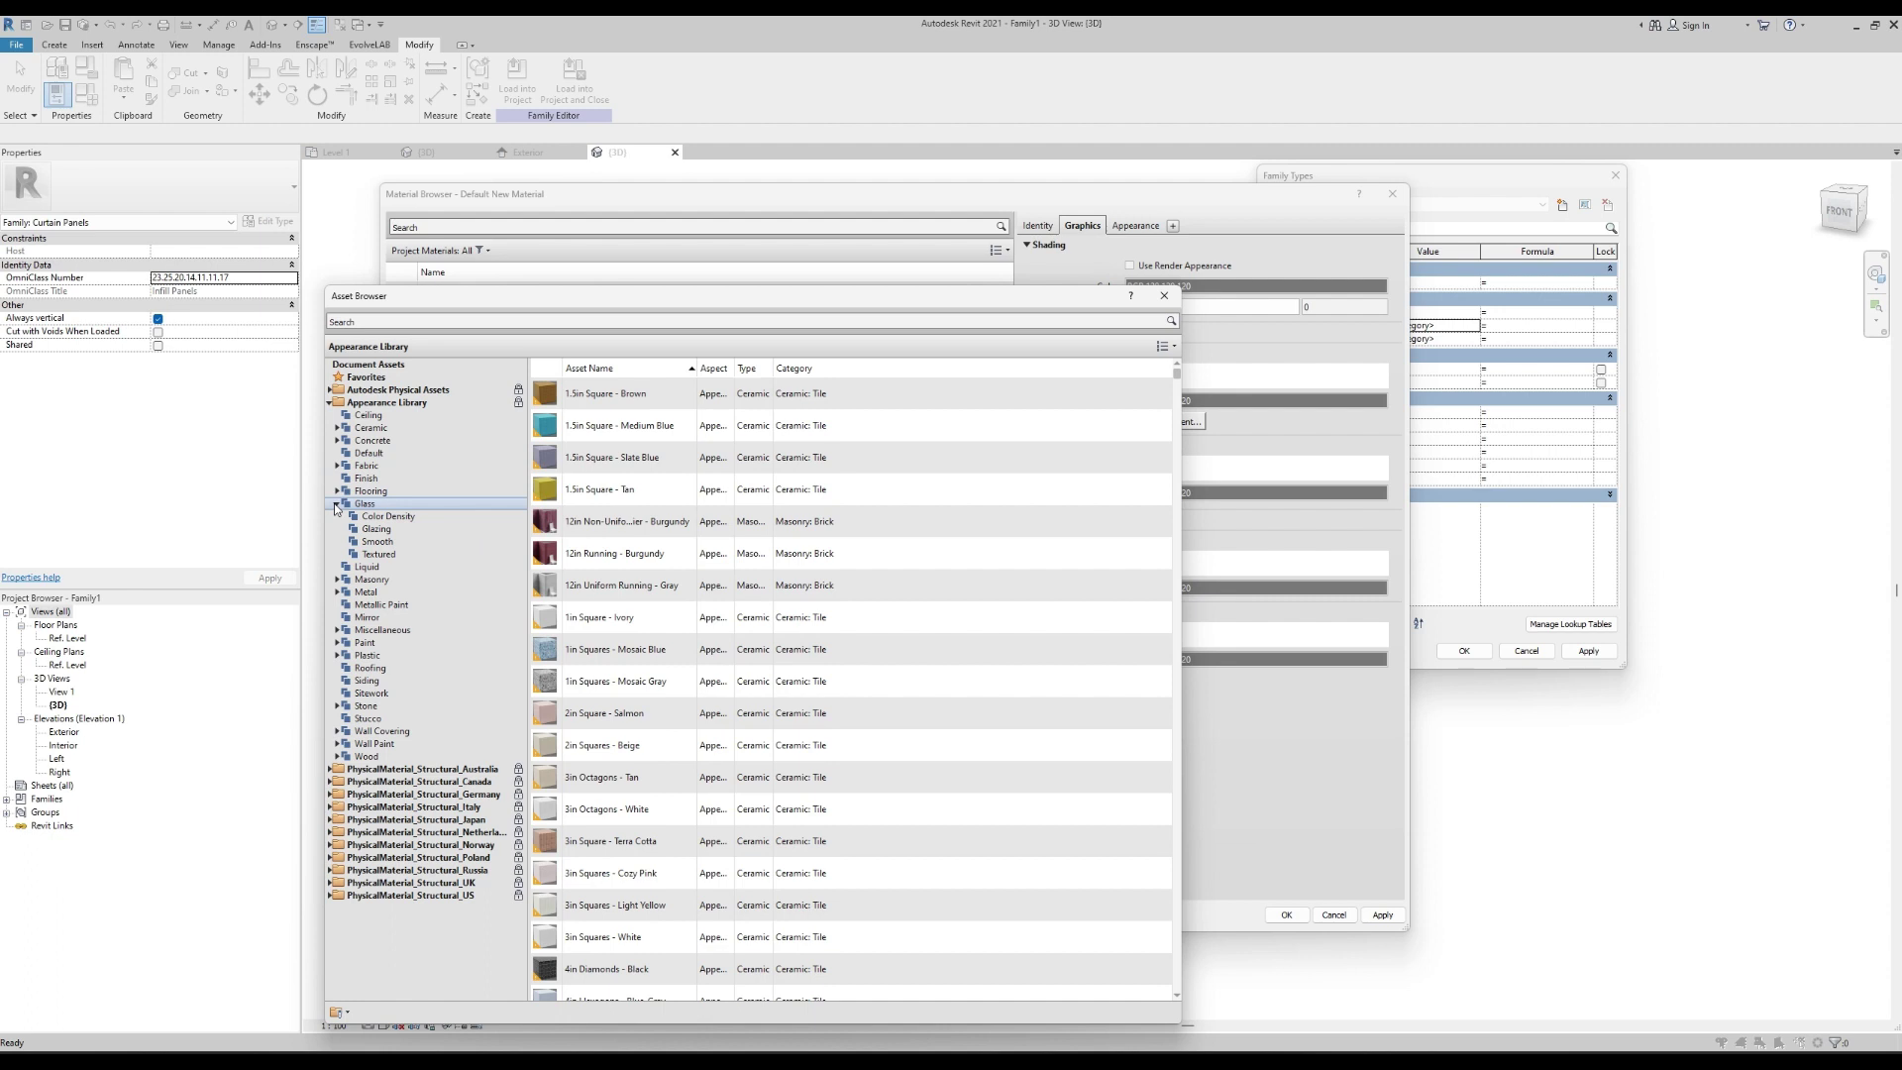
left_click(399, 518)
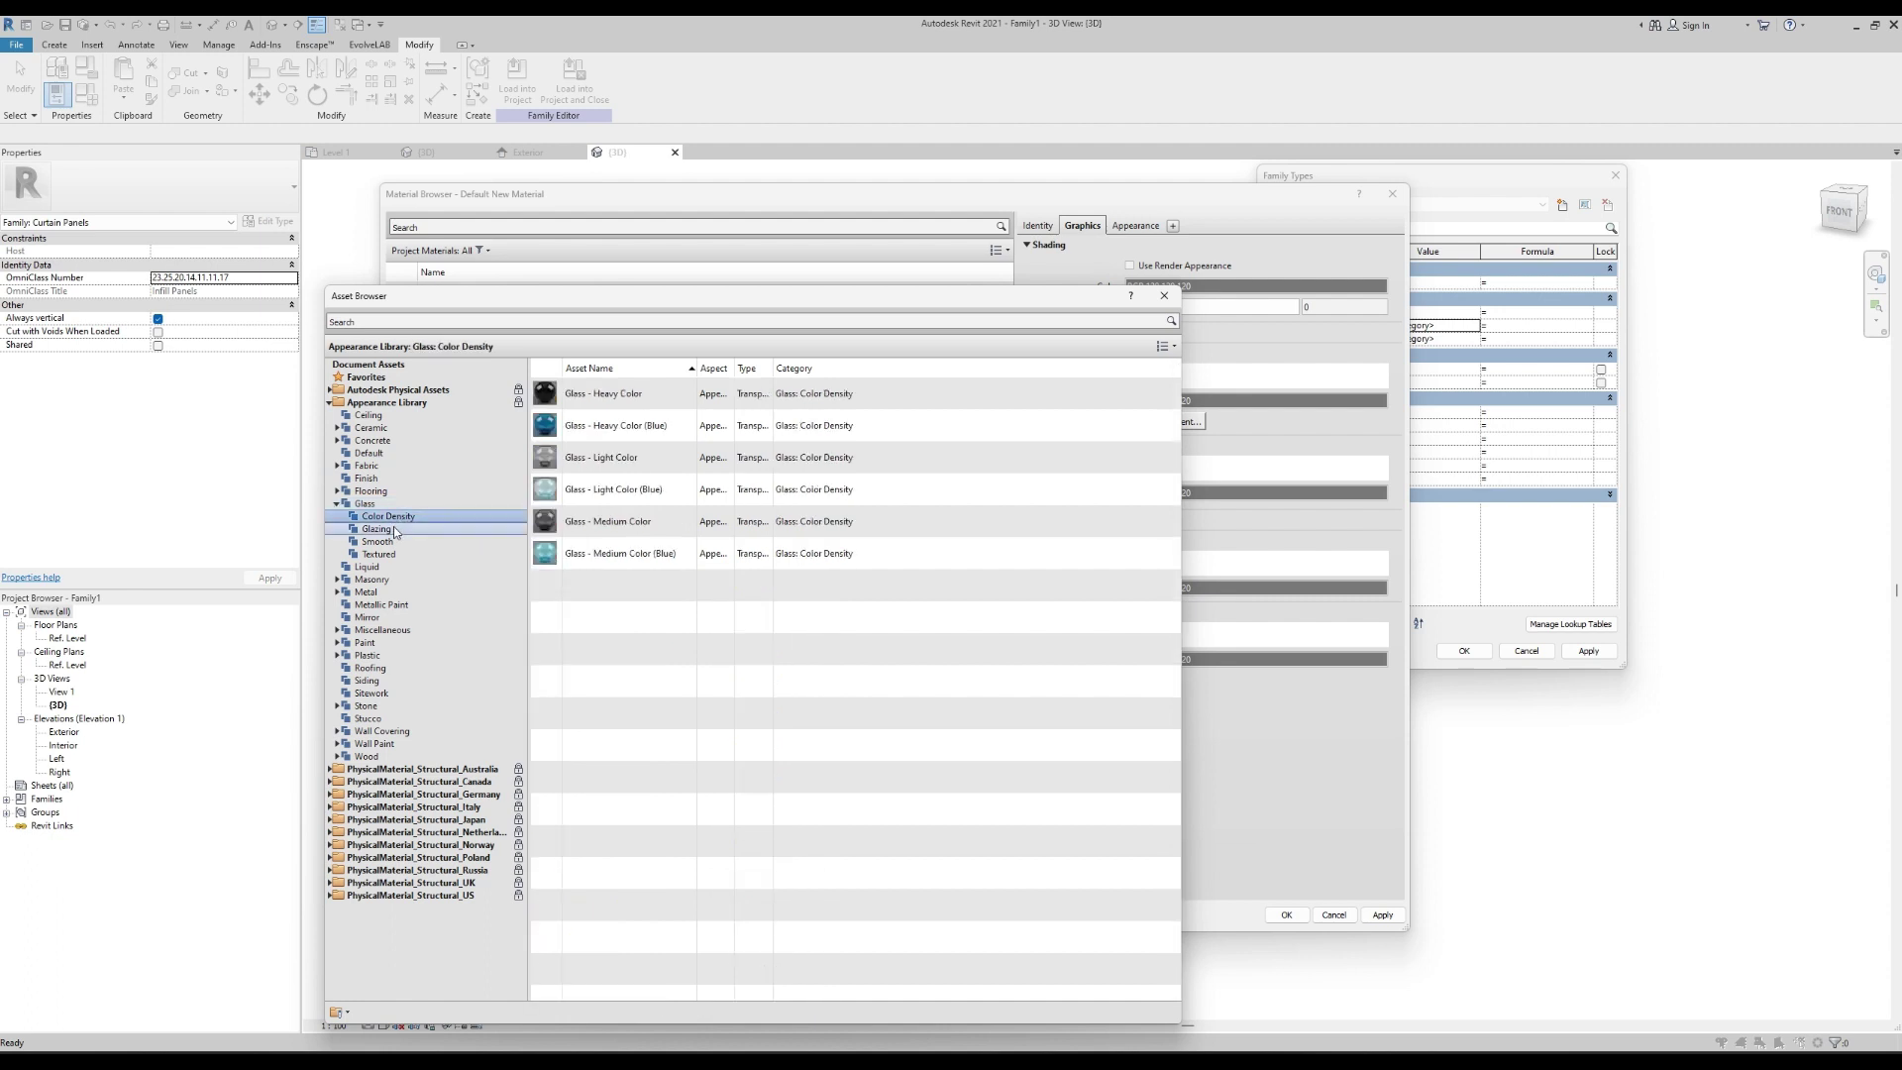
left_click(381, 530)
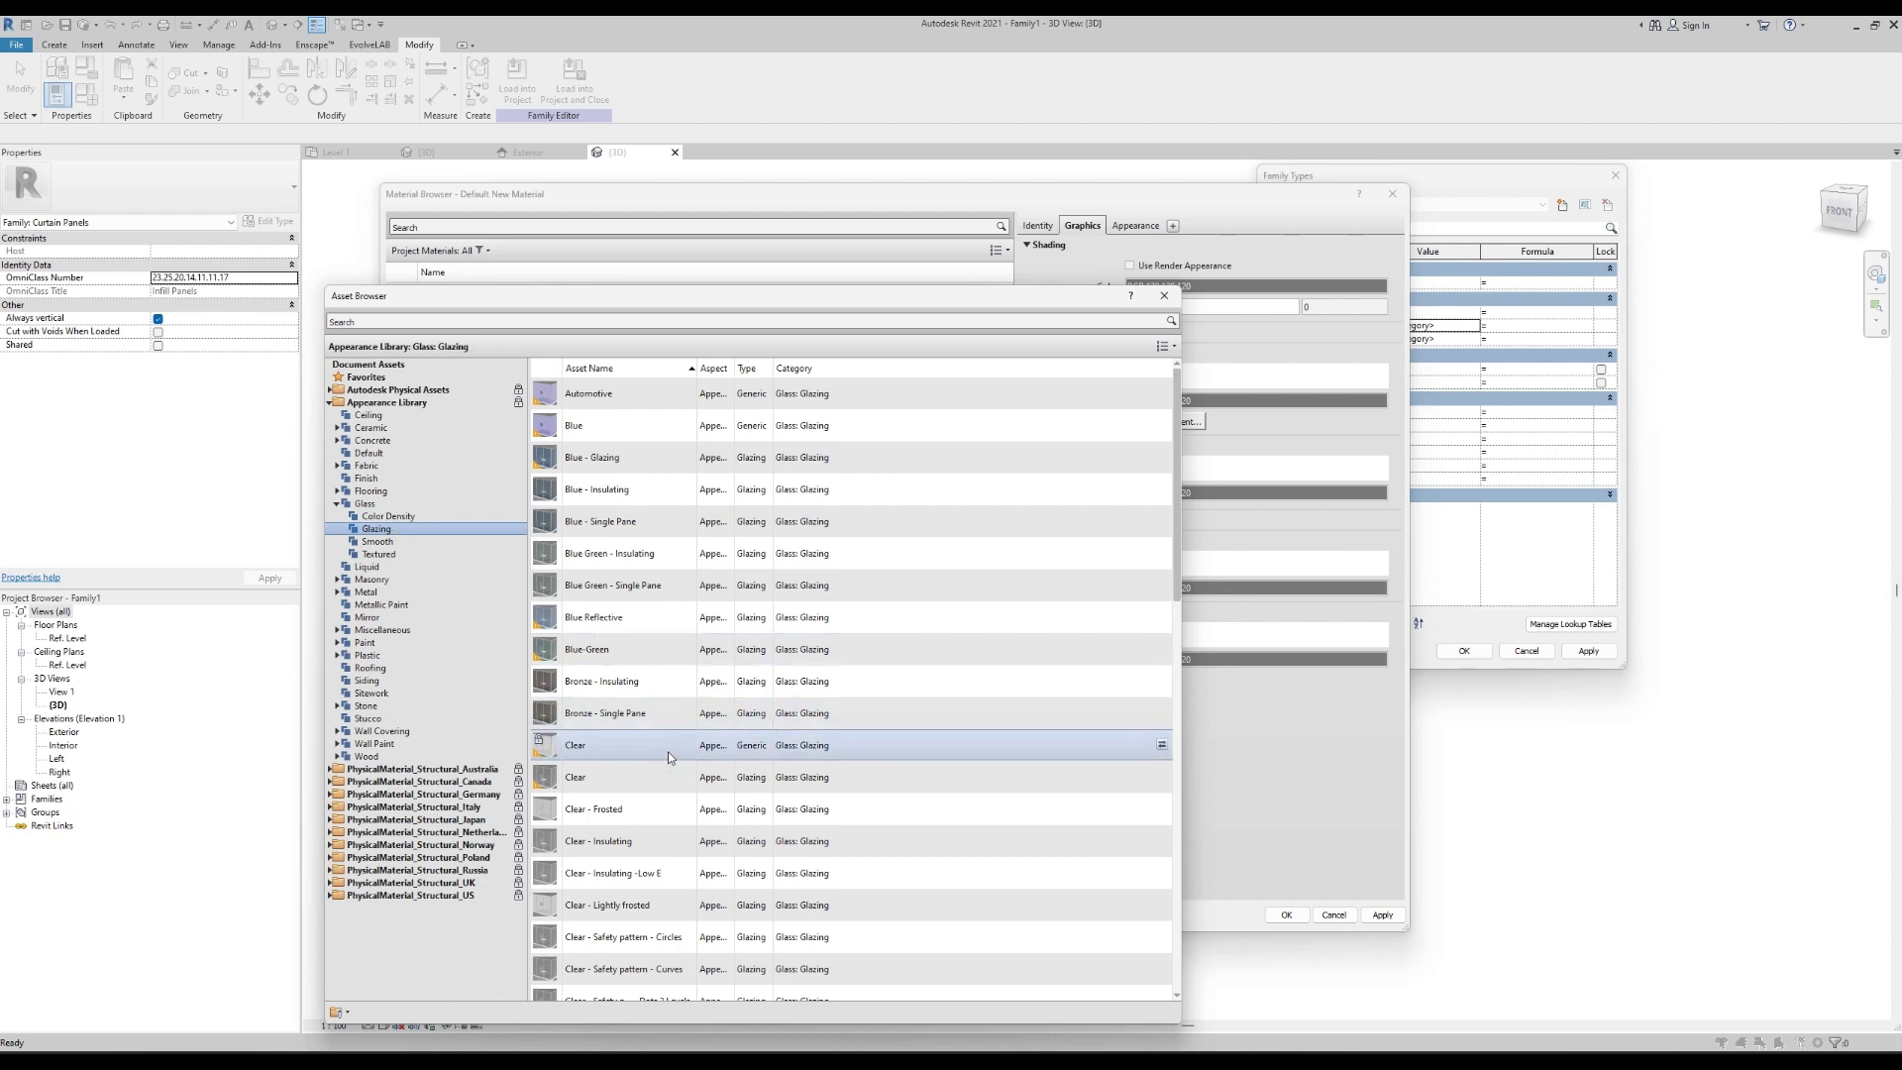
scroll(667, 753, "down", 2)
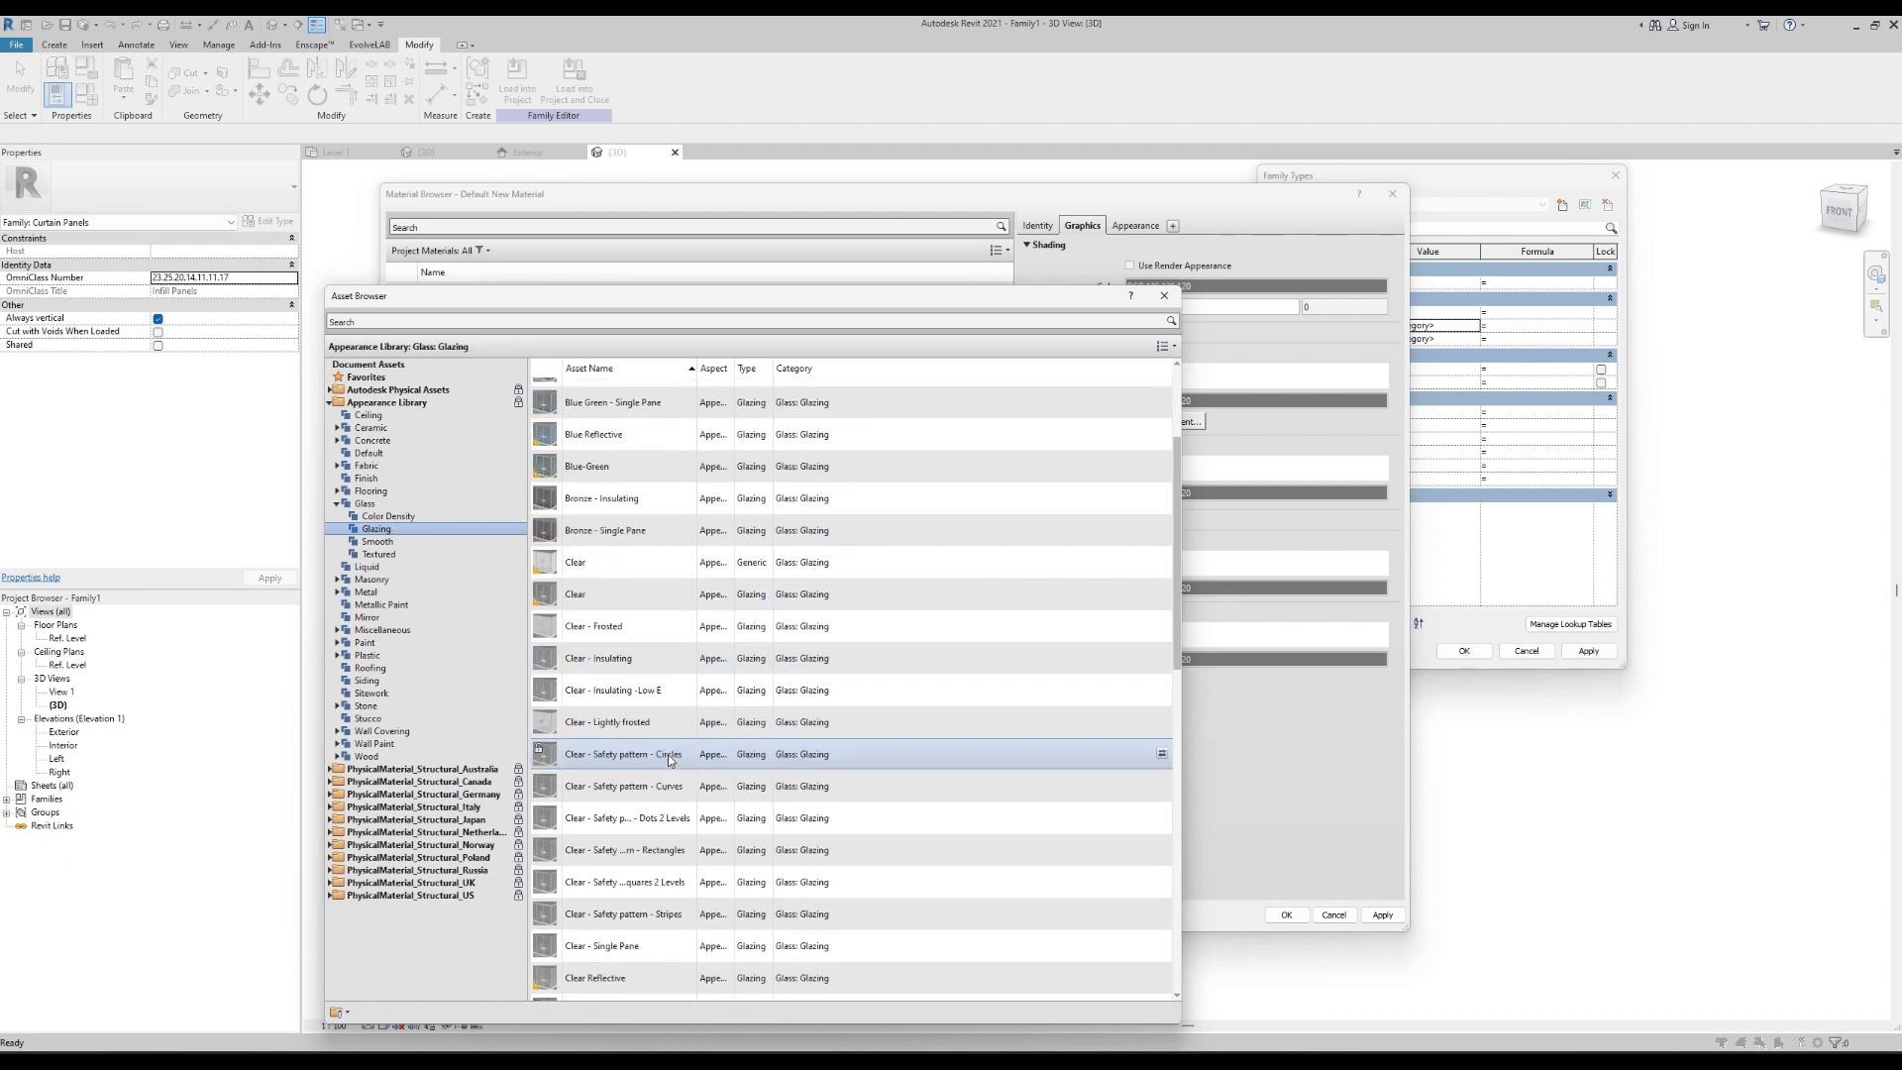
scroll(668, 753, "up", 2)
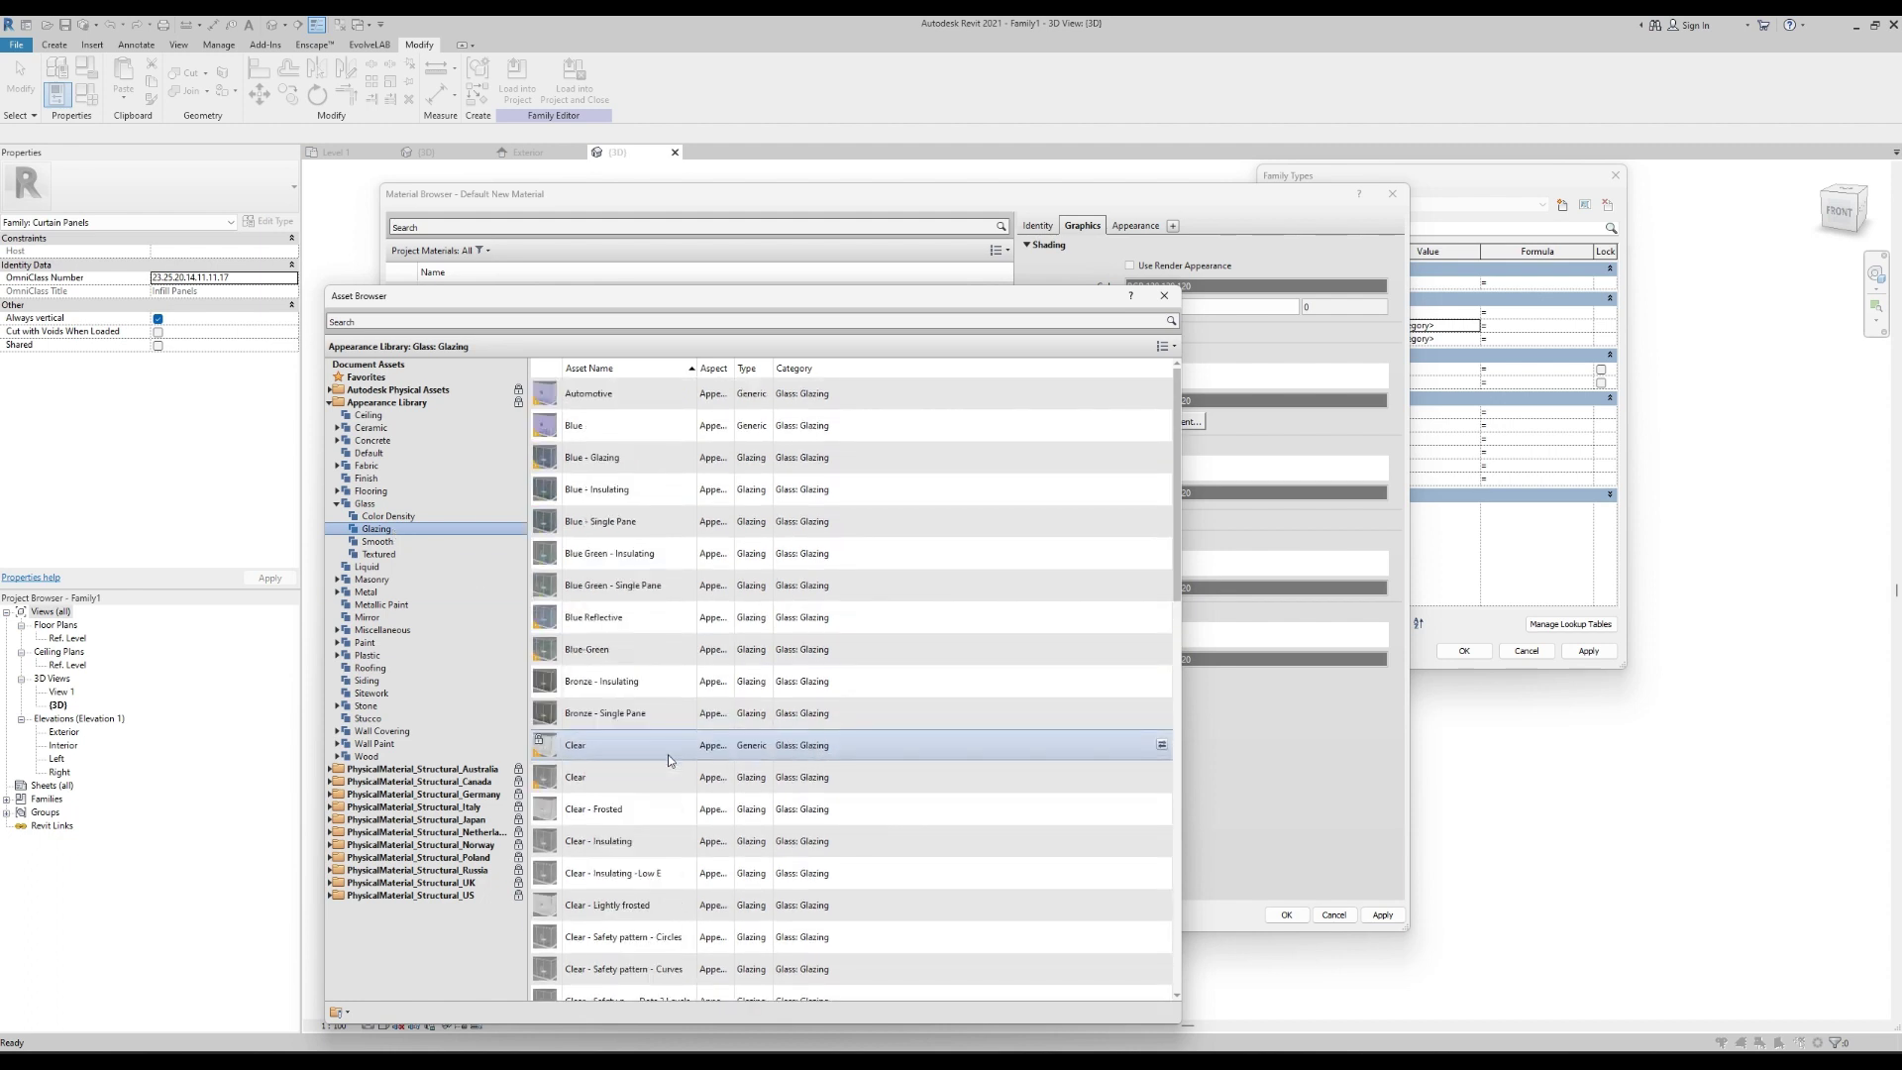
left_click(386, 557)
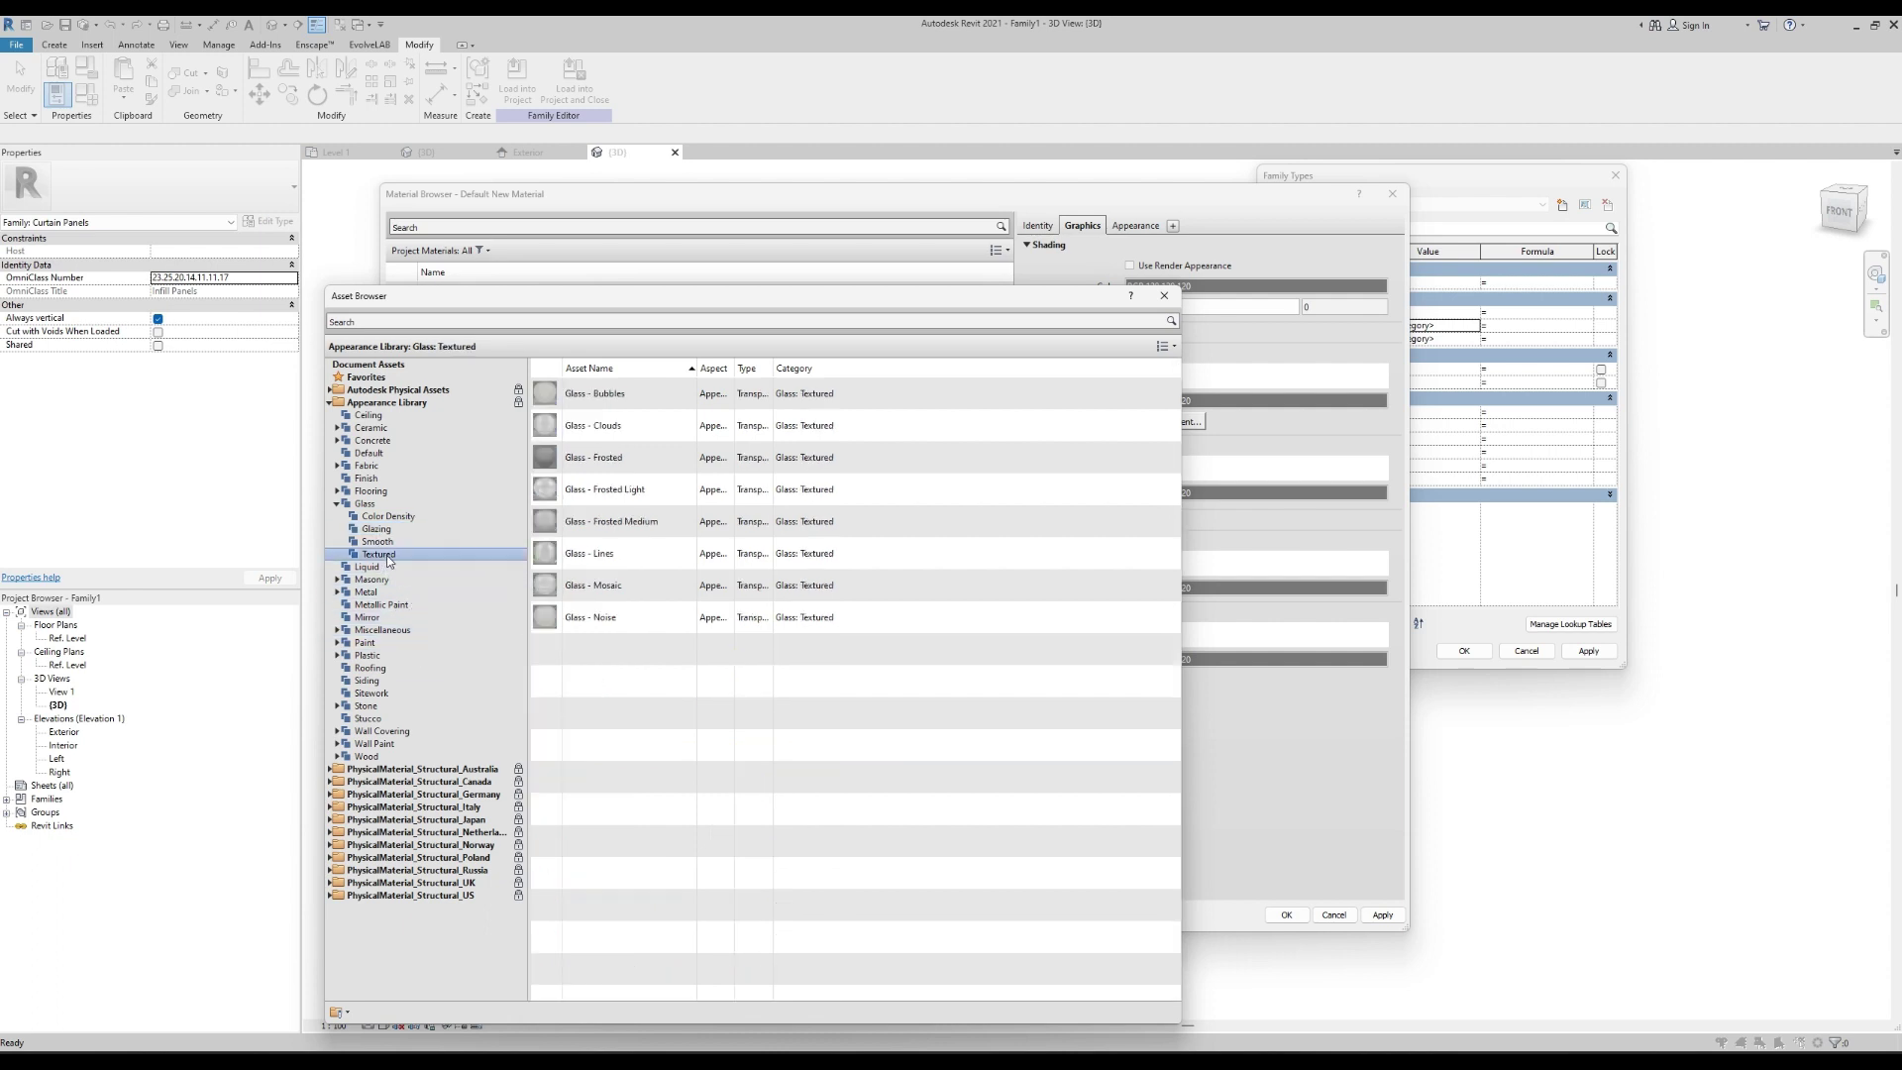
double_click(606, 396)
left_click(1166, 295)
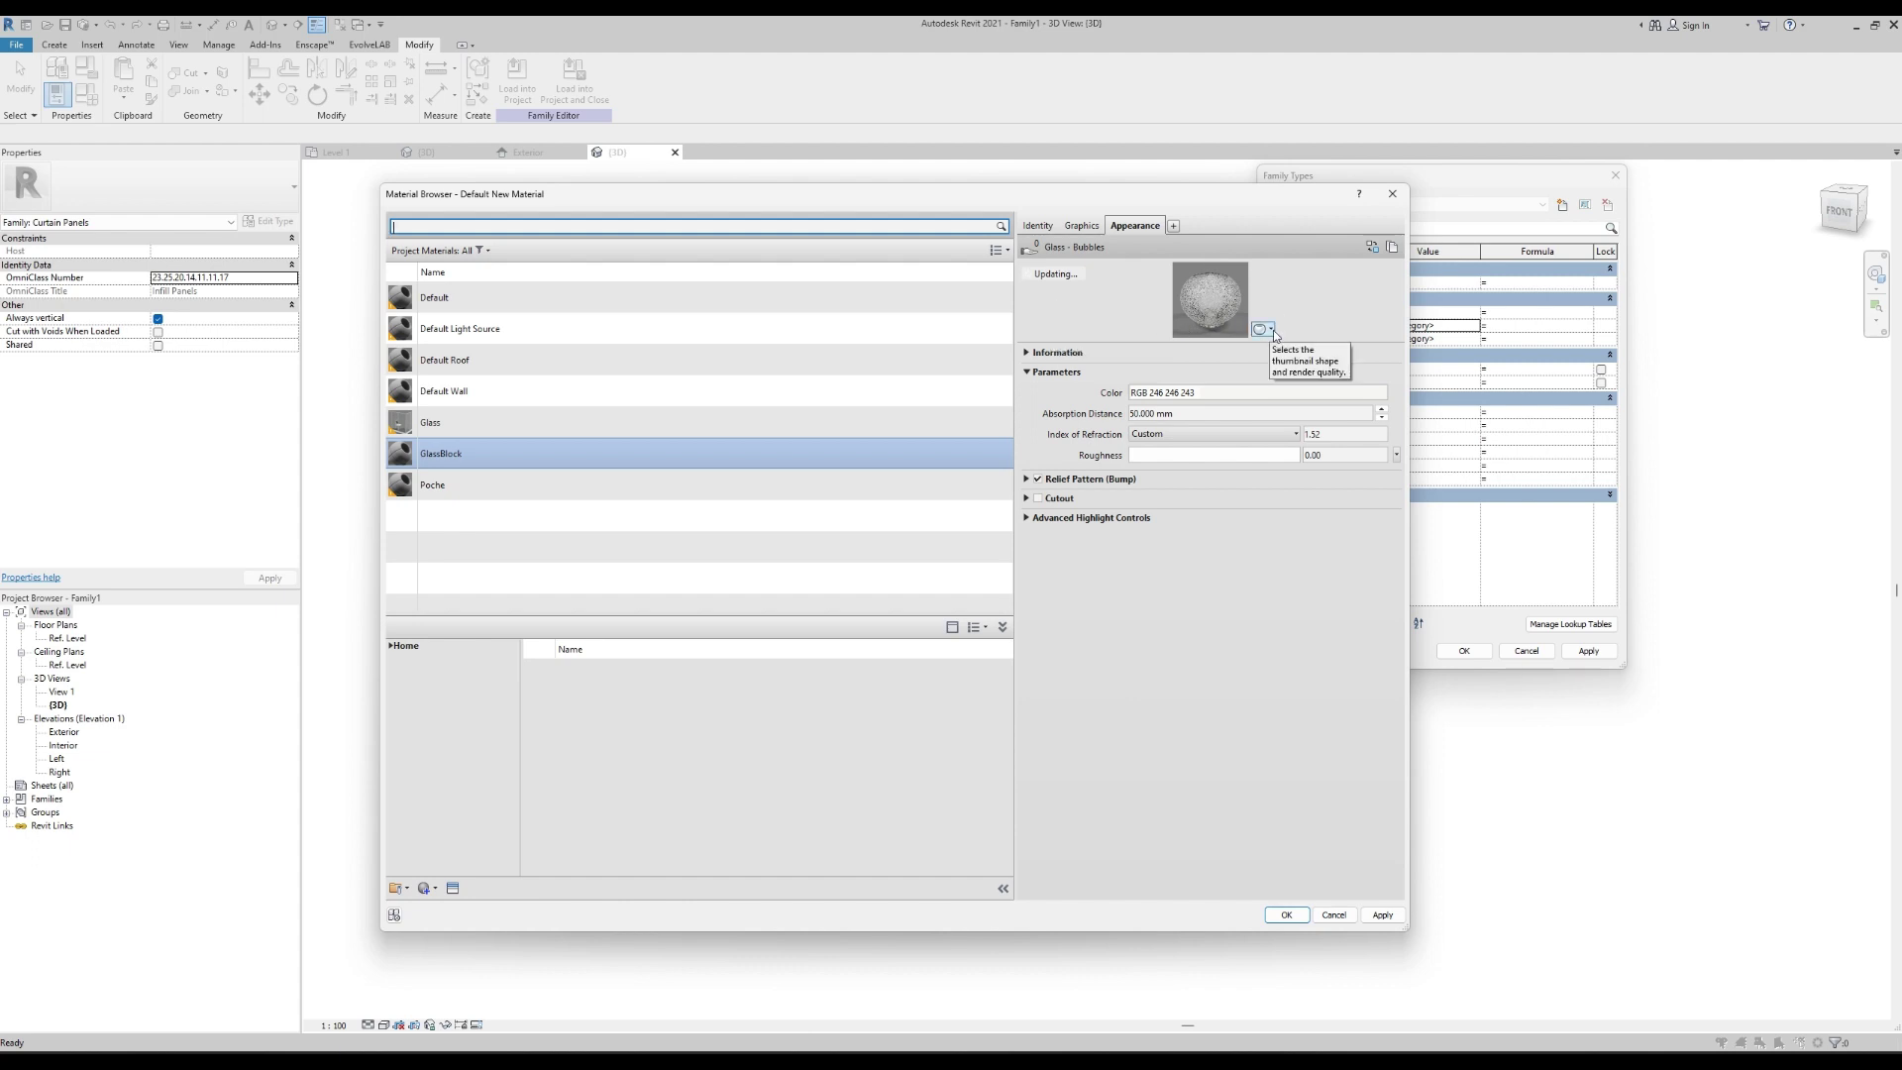
Preview the GlassBlock material on an enlarged cube and assign it to the GlassBlock parameter.
left_click(1271, 330)
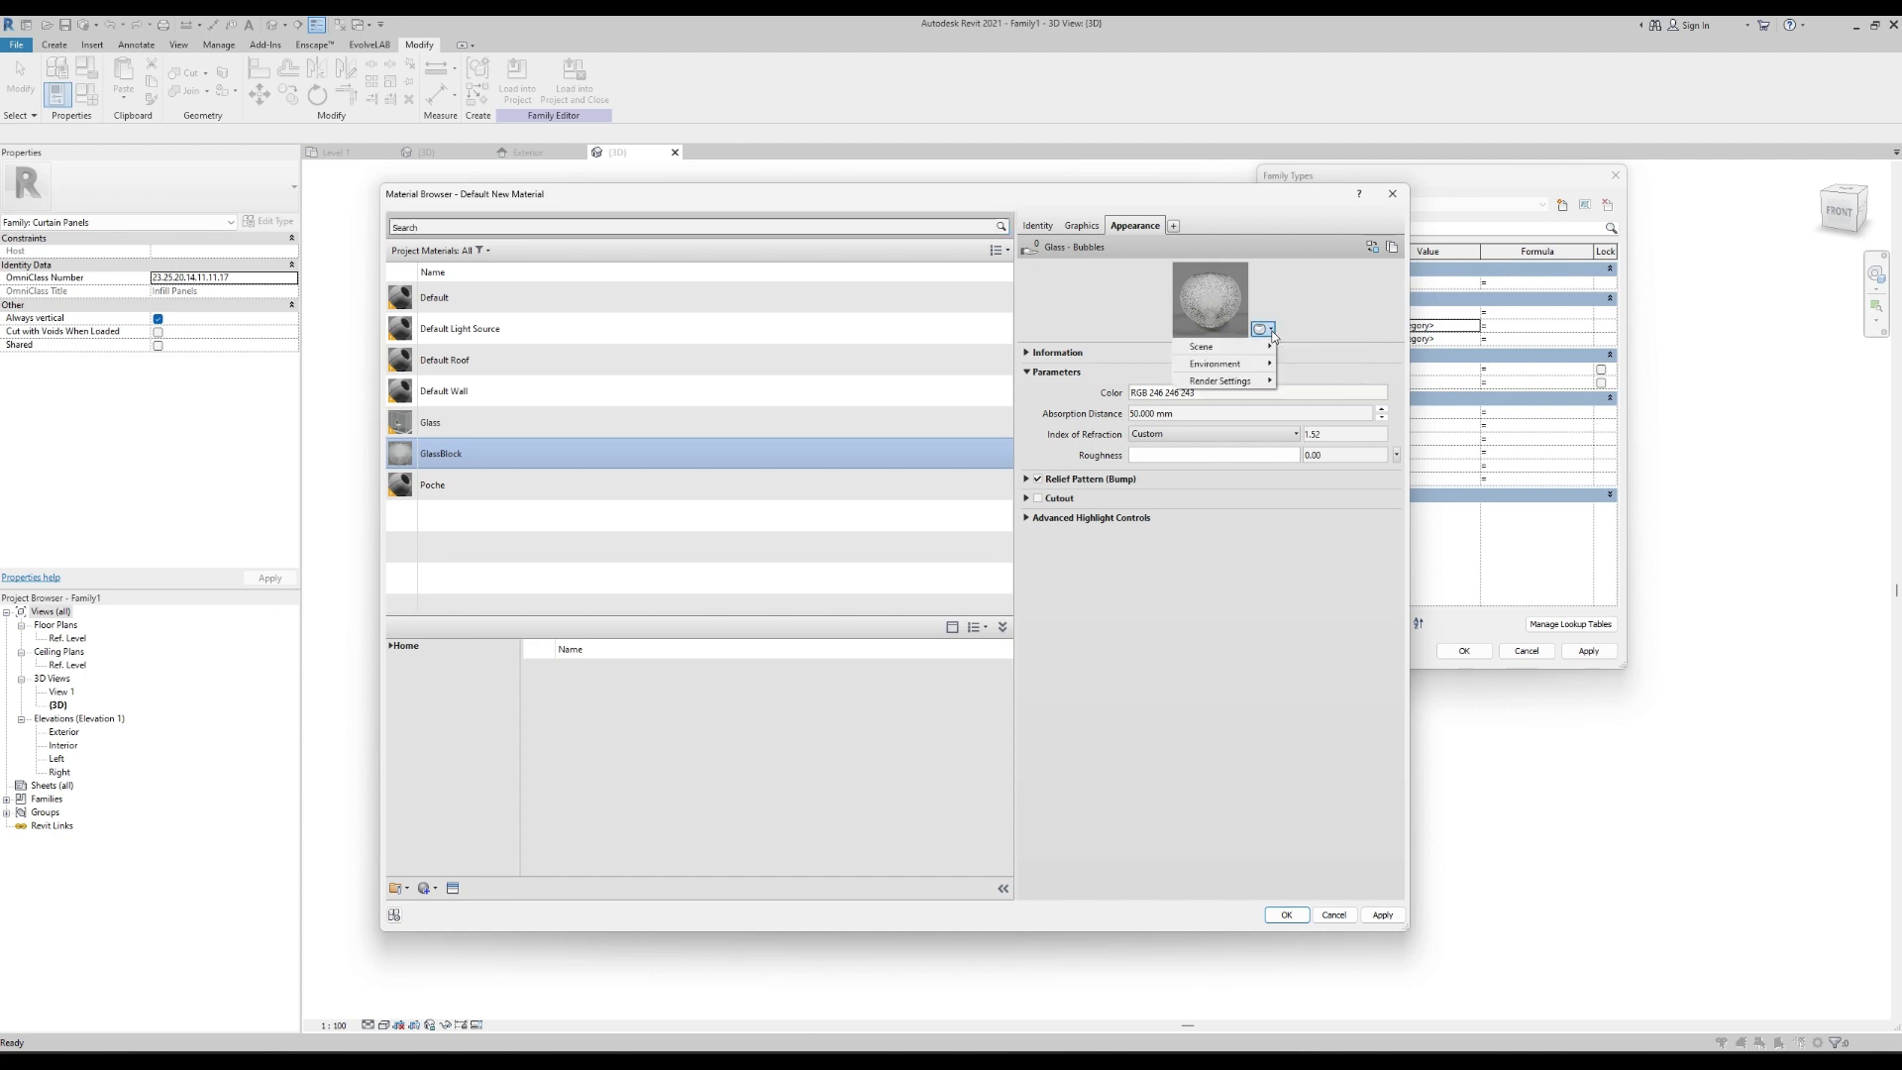
mouse_move(1269, 349)
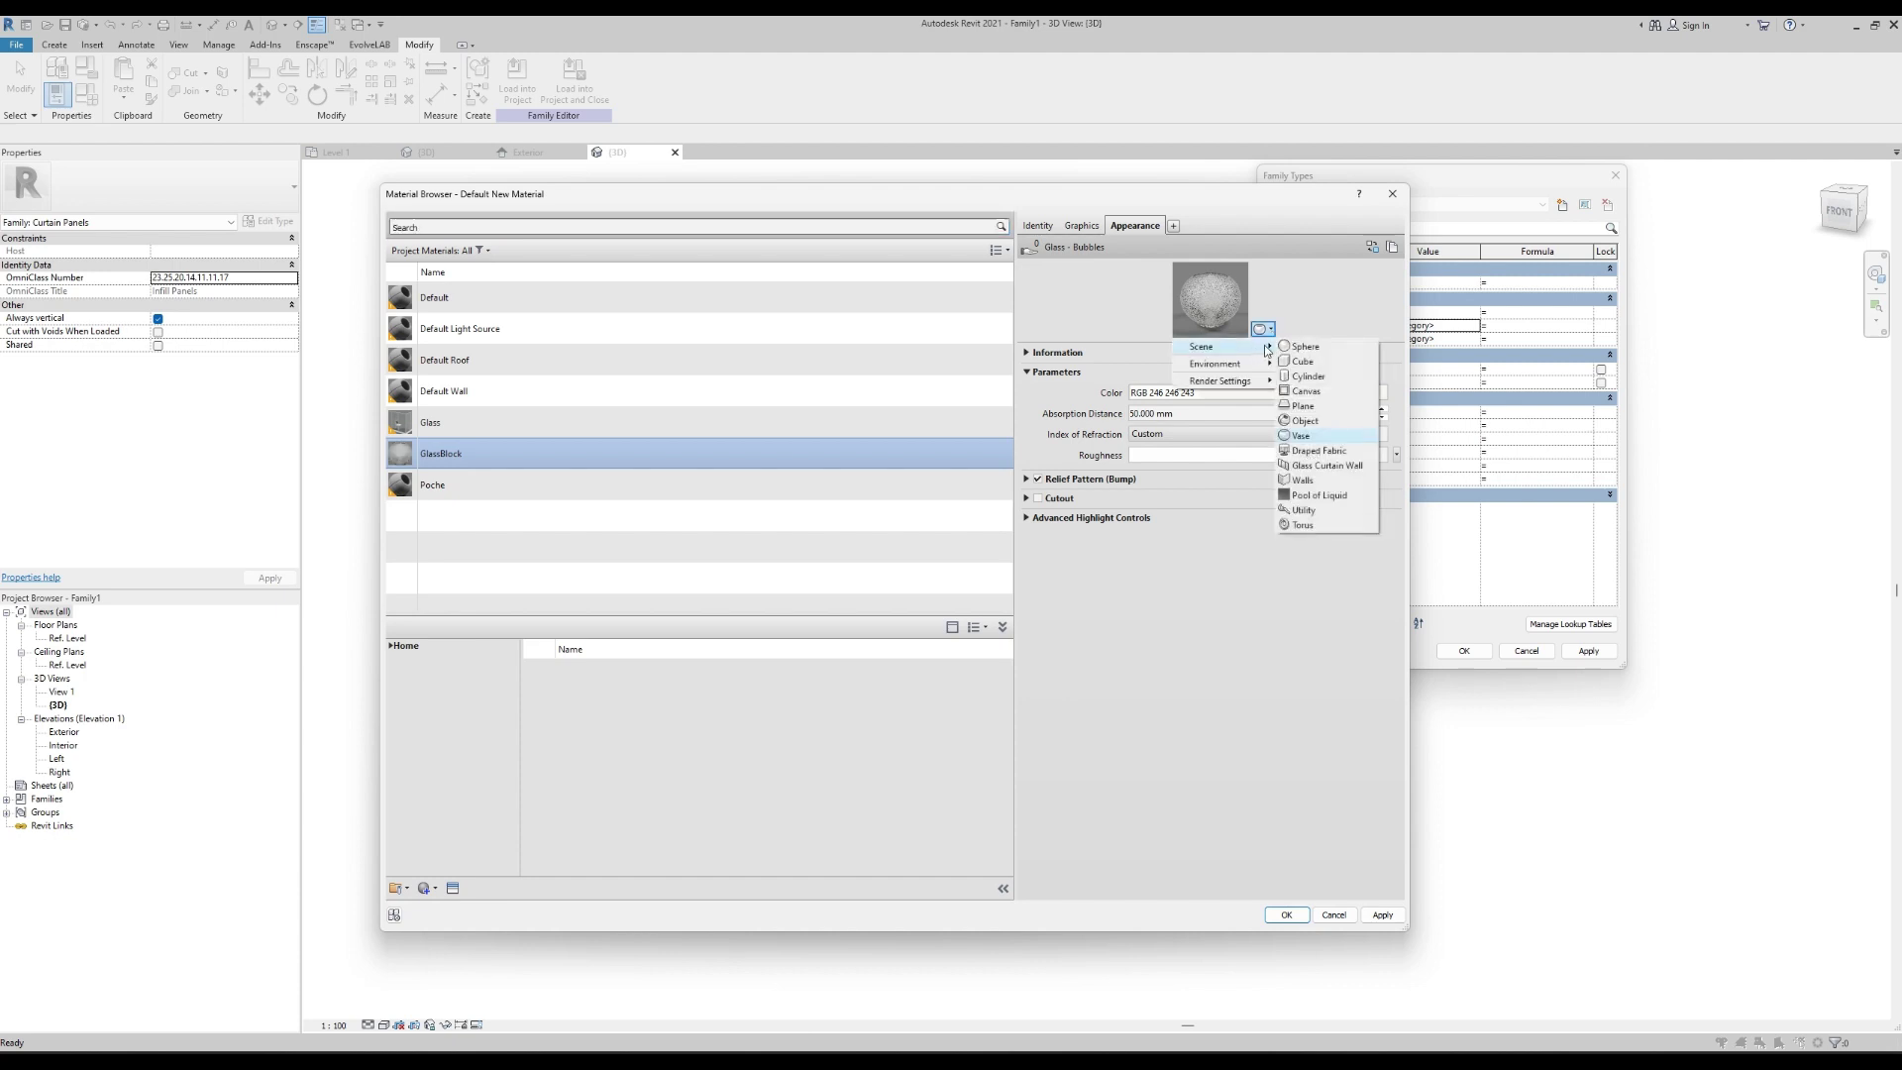
left_click(1304, 361)
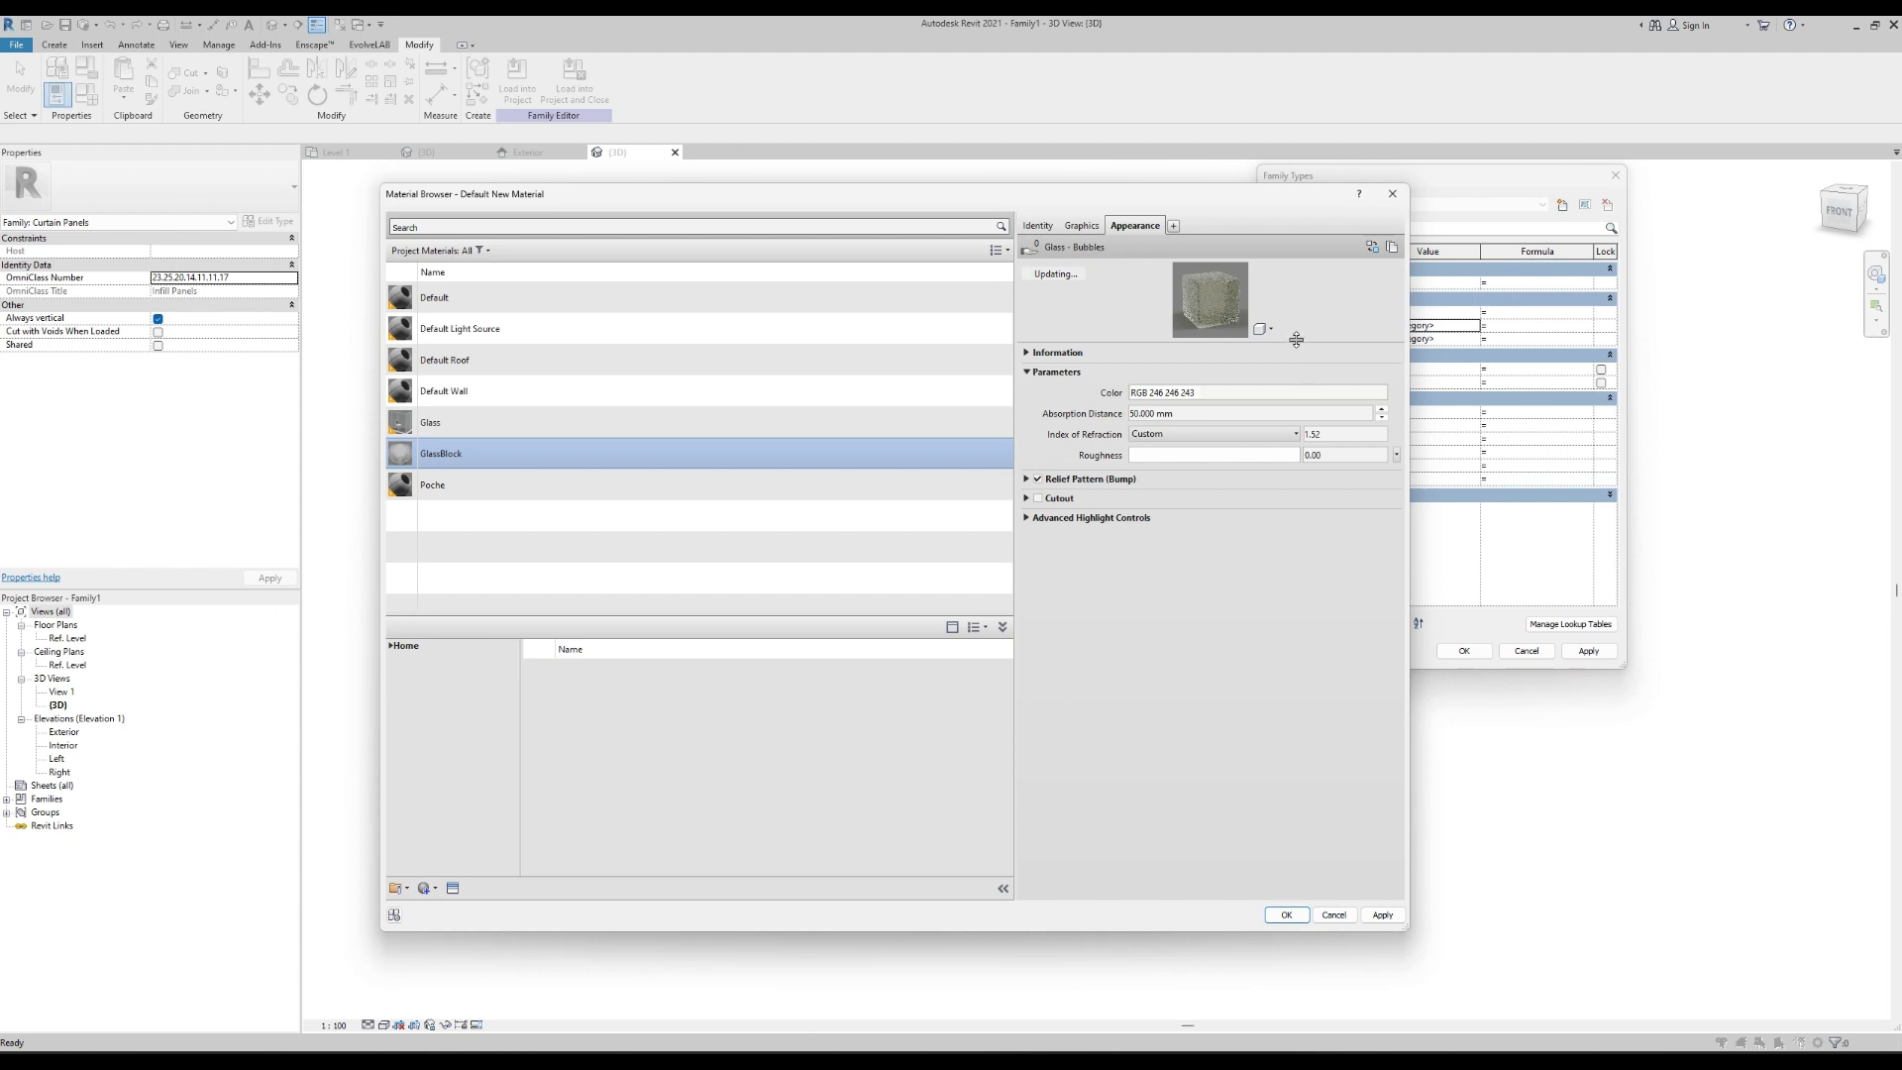
left_click_drag(1296, 339, 1296, 614)
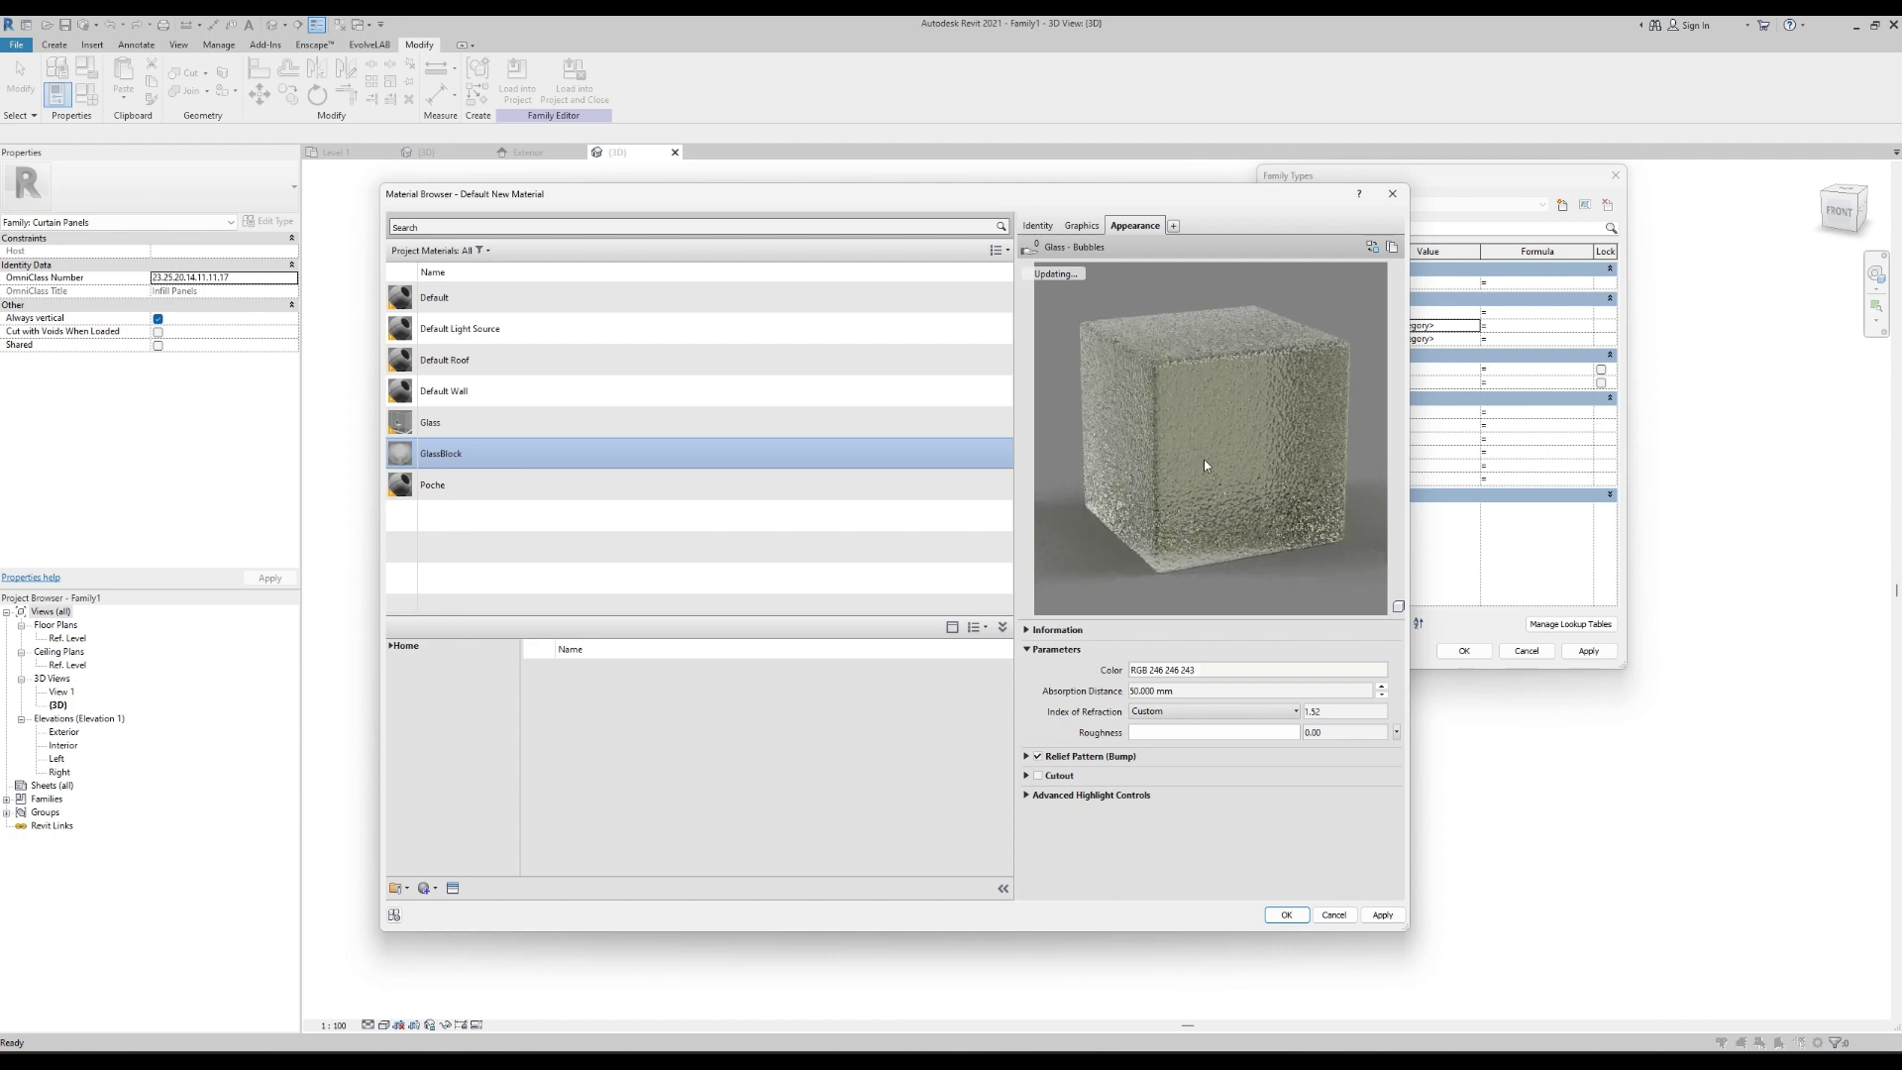
left_click(1381, 916)
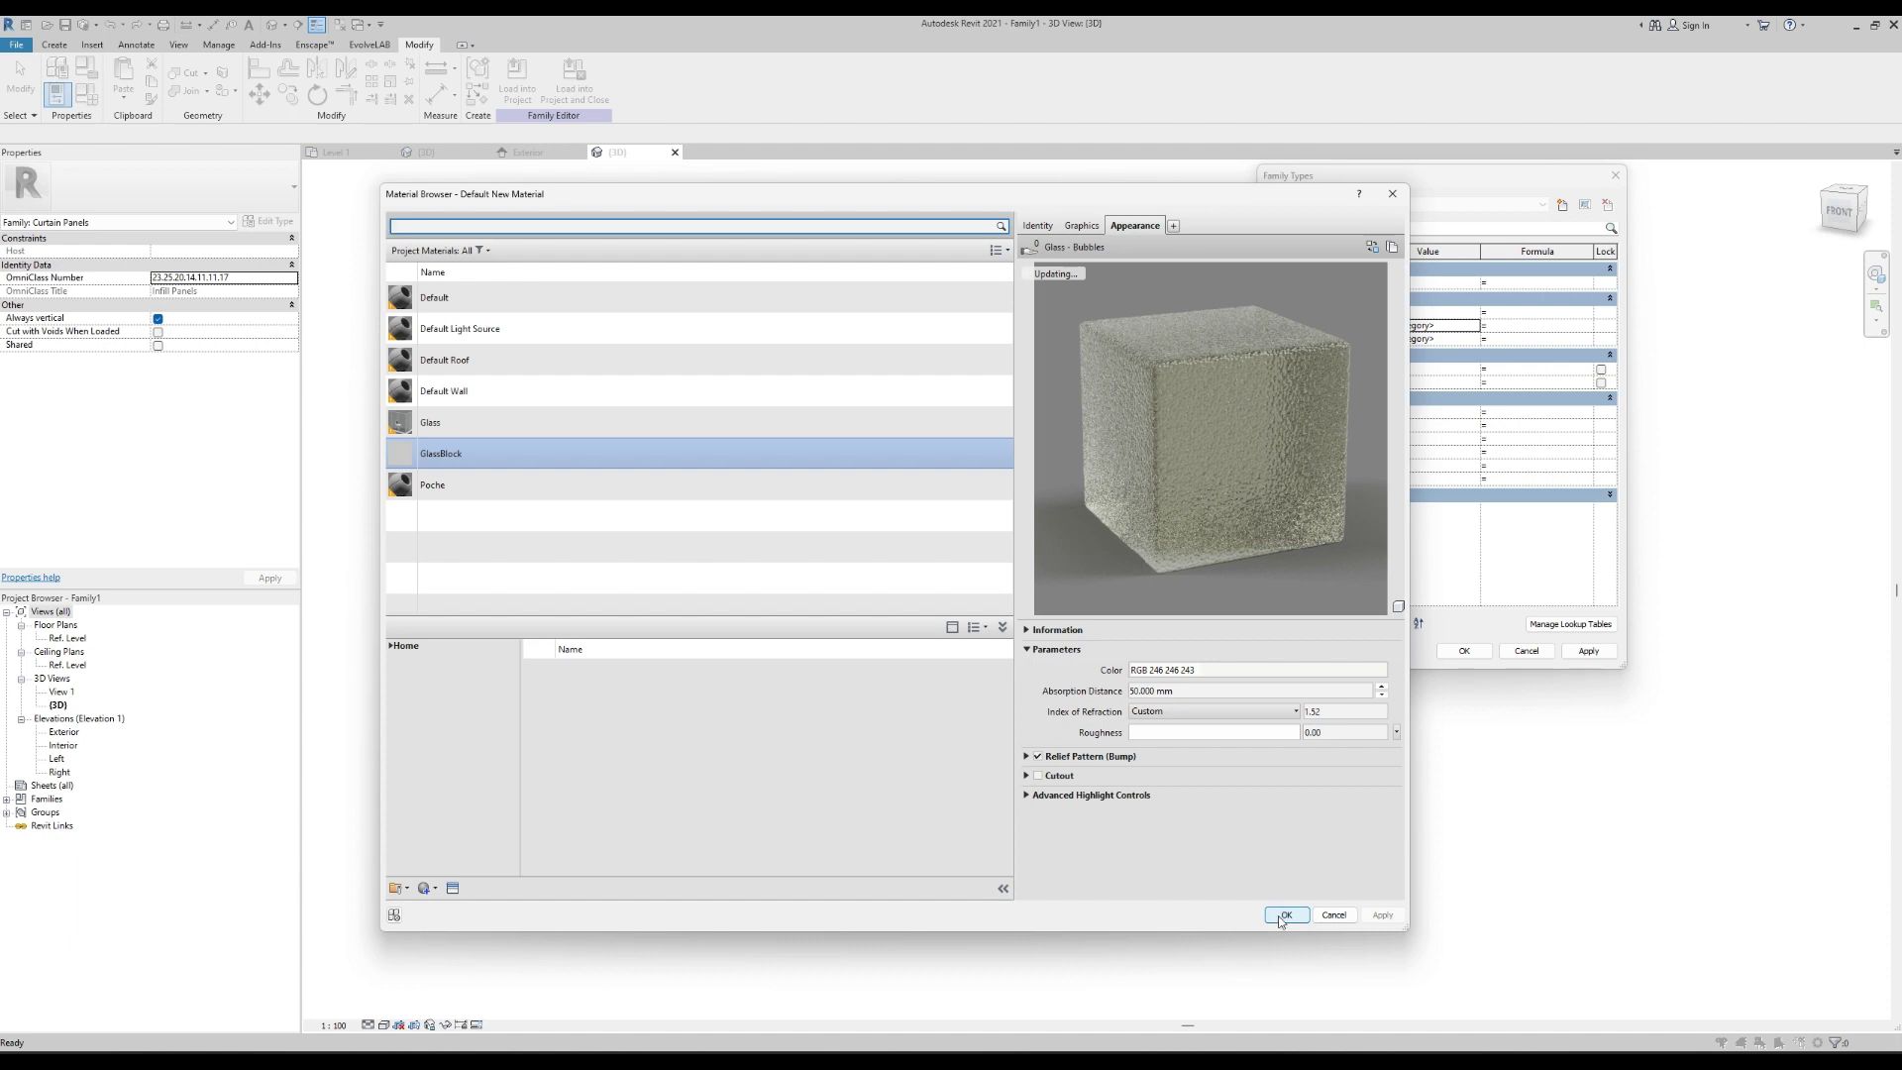
left_click(1284, 916)
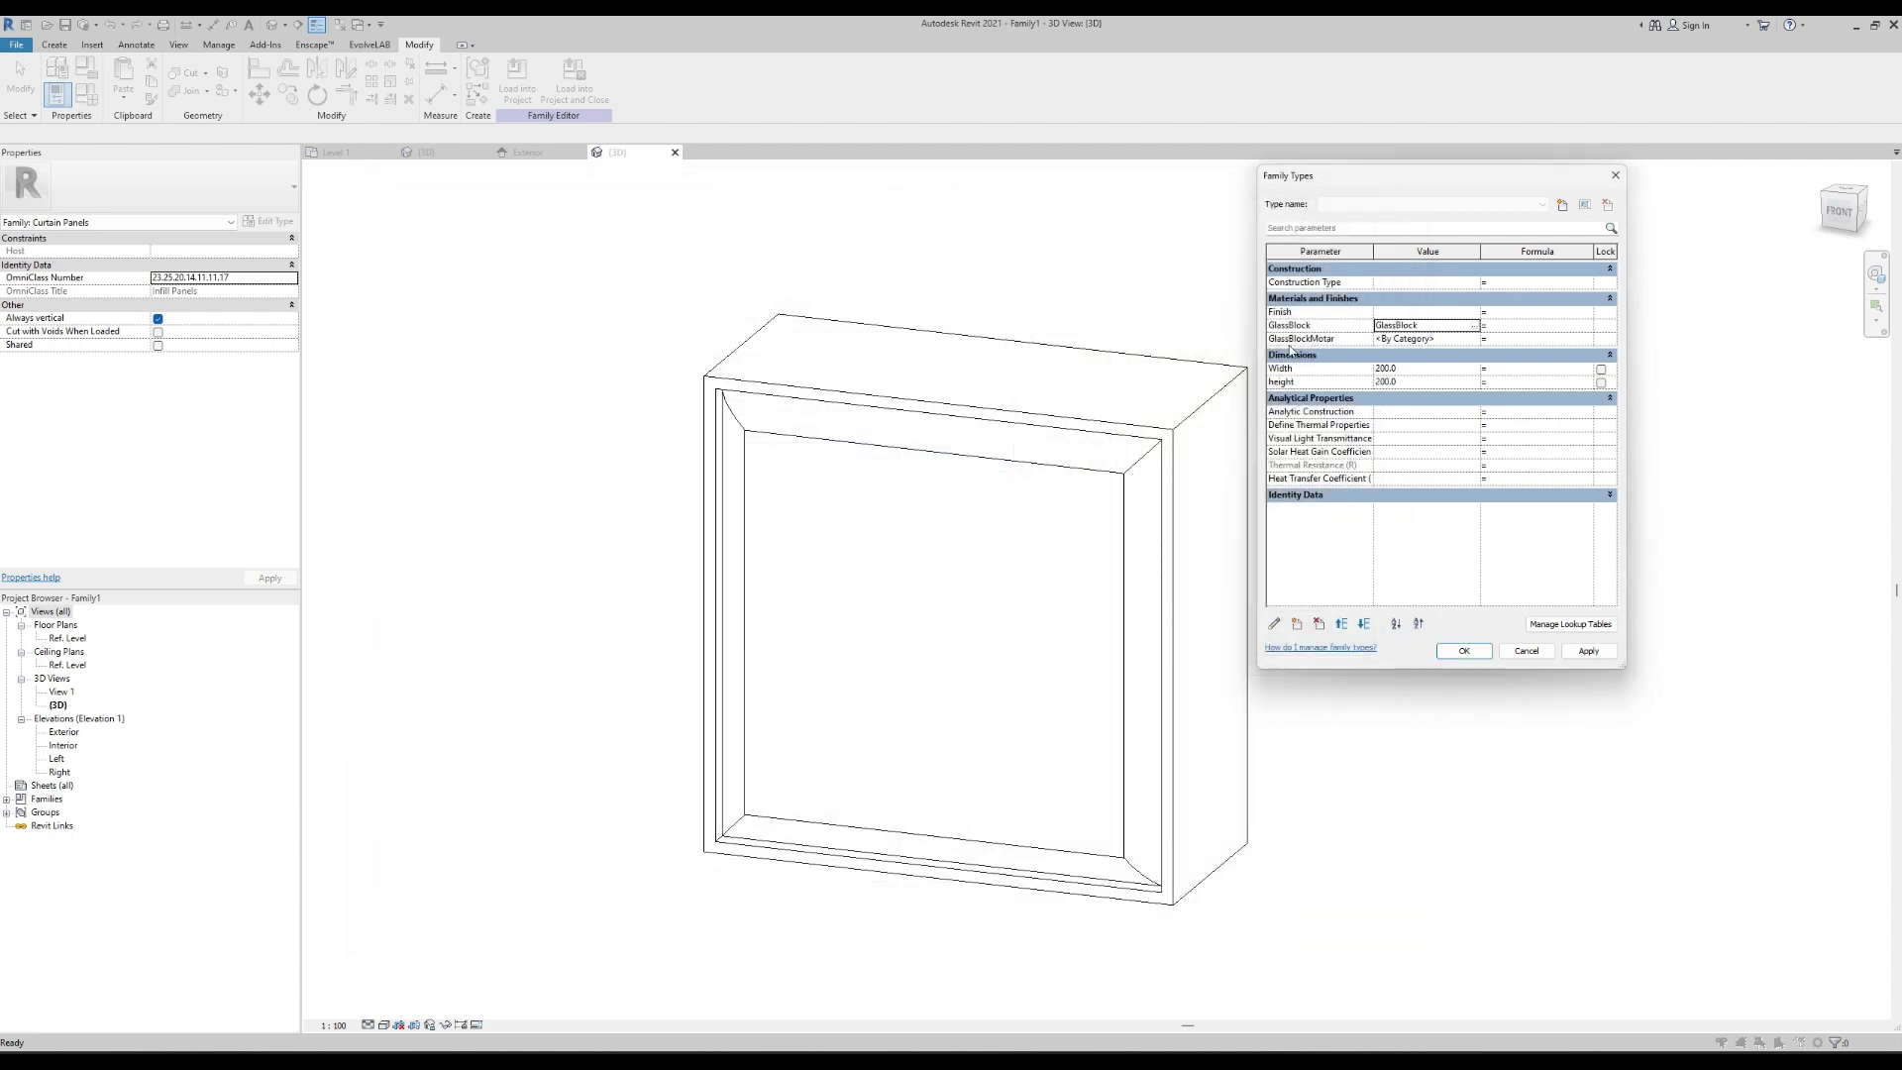
Create a new material named GlassBlockMotar for the GlassBlockMotar parameter in the family types.
left_click(1427, 338)
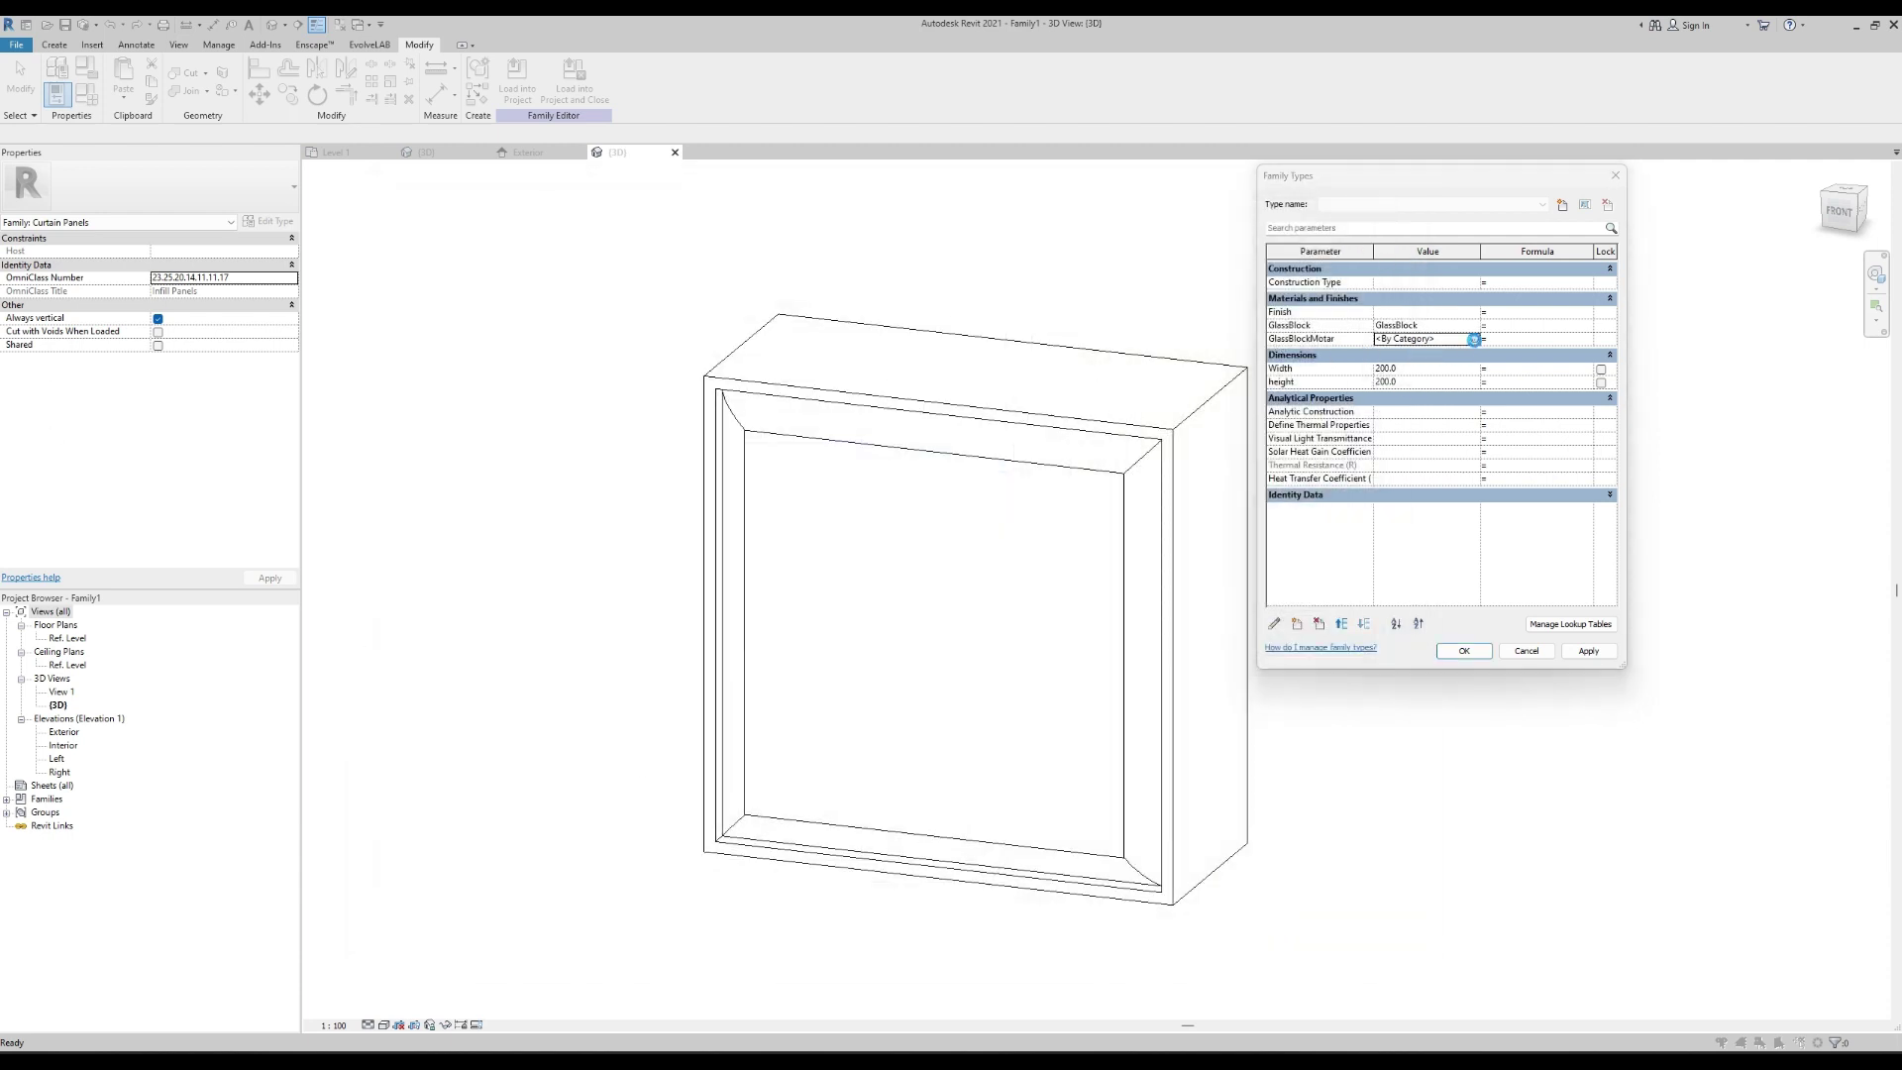
left_click(1474, 339)
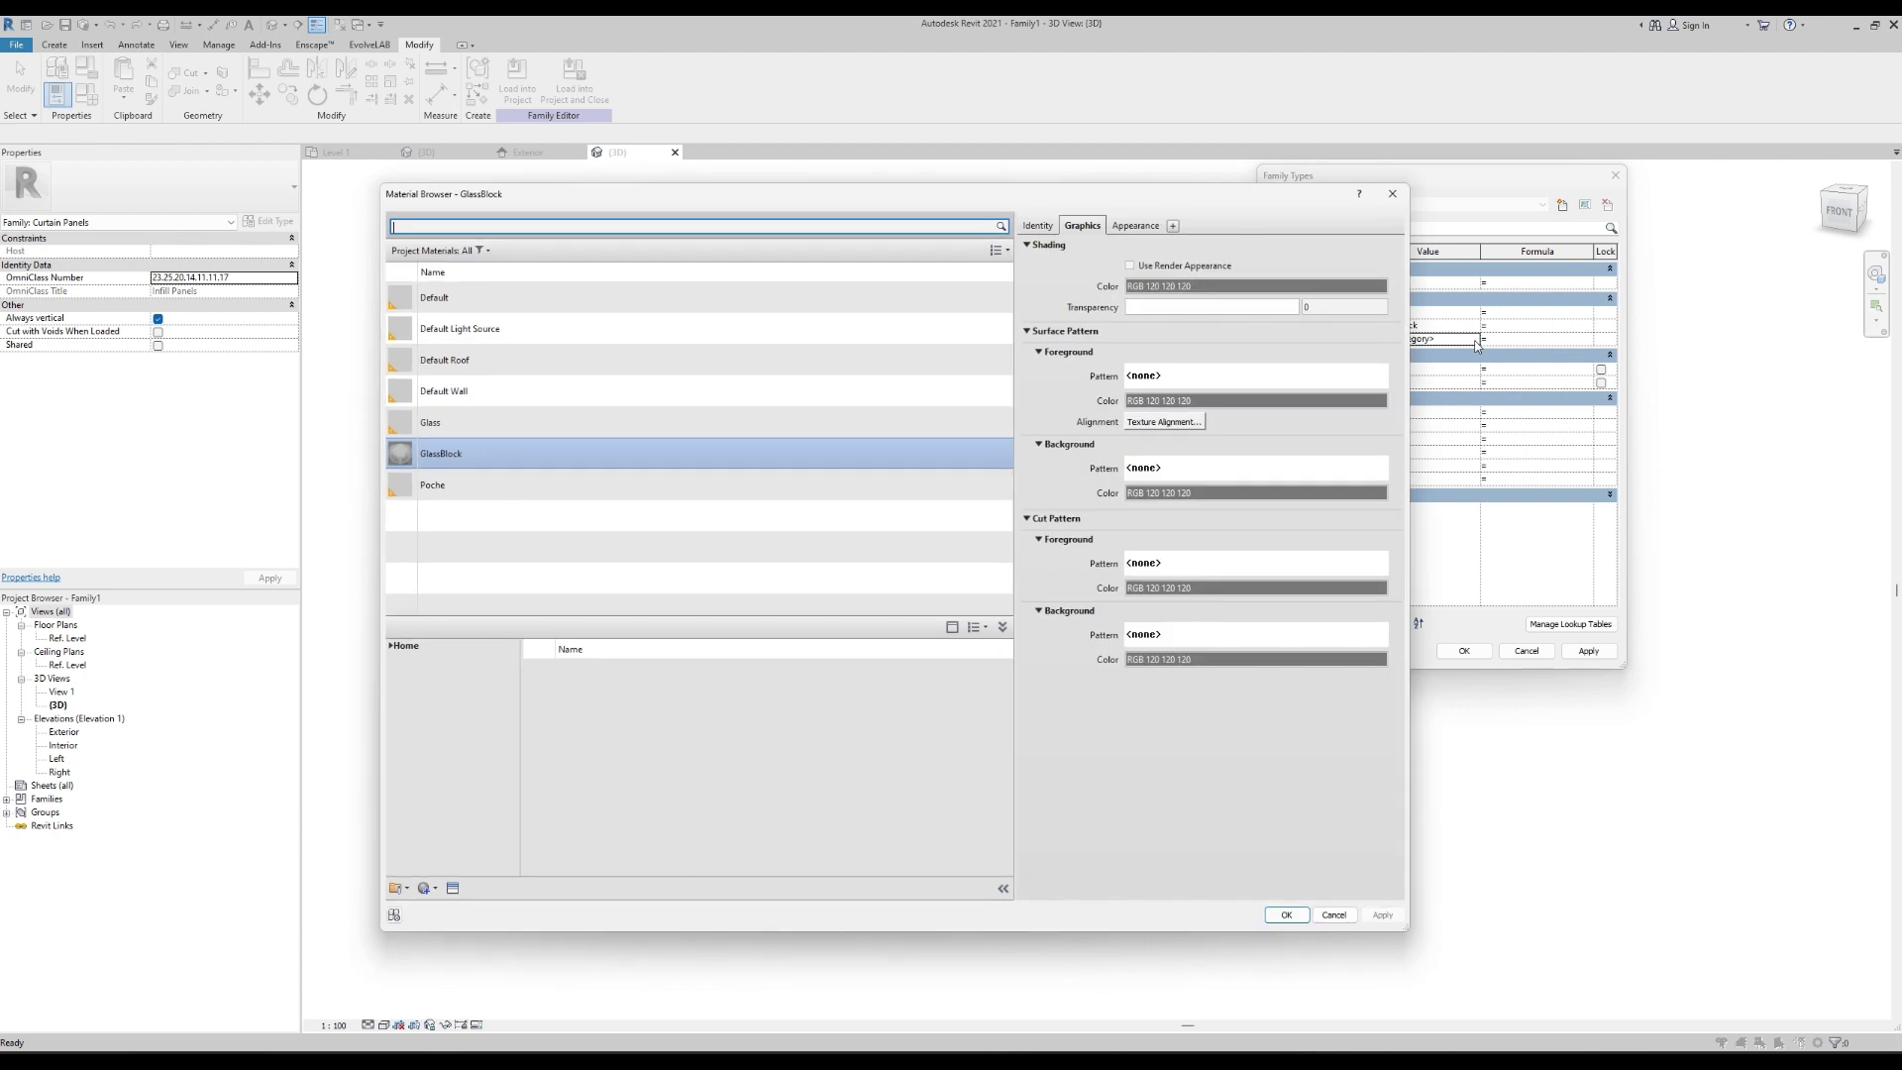
left_click(437, 892)
left_click(446, 904)
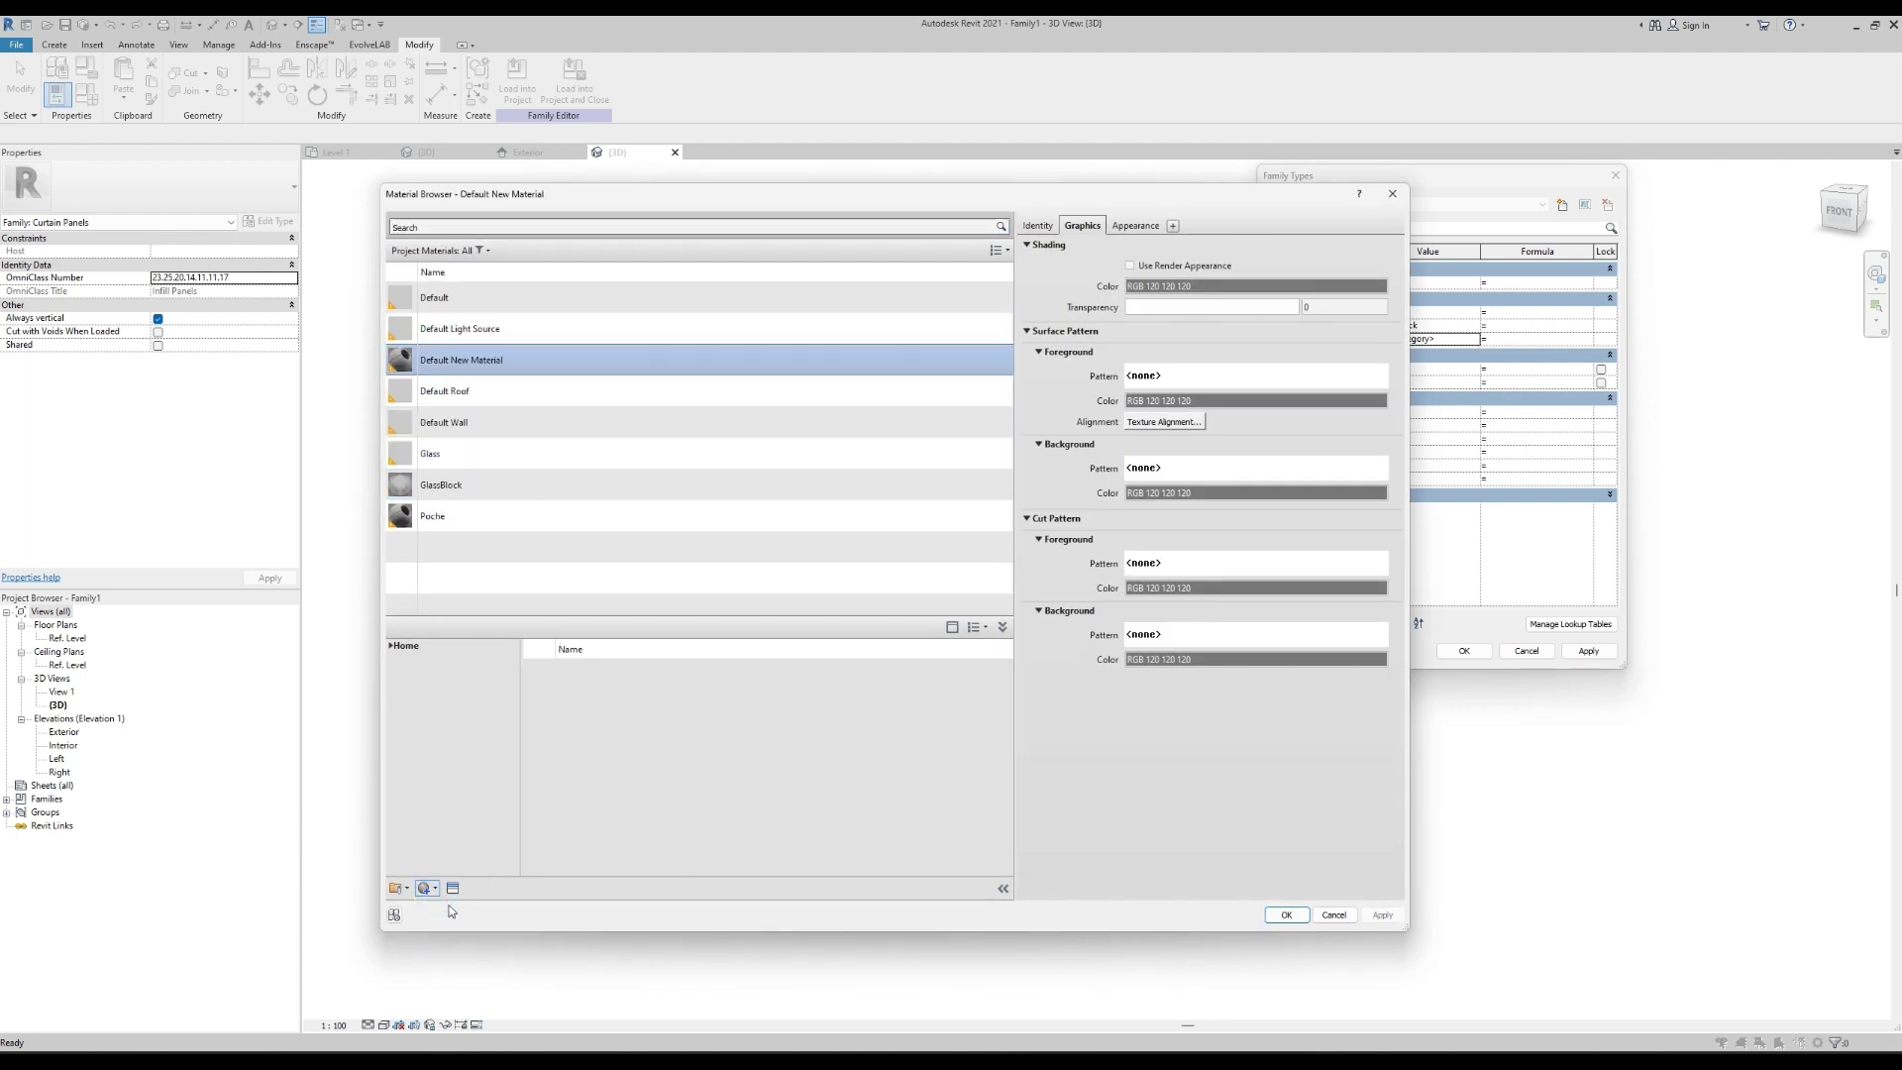
right_click(450, 360)
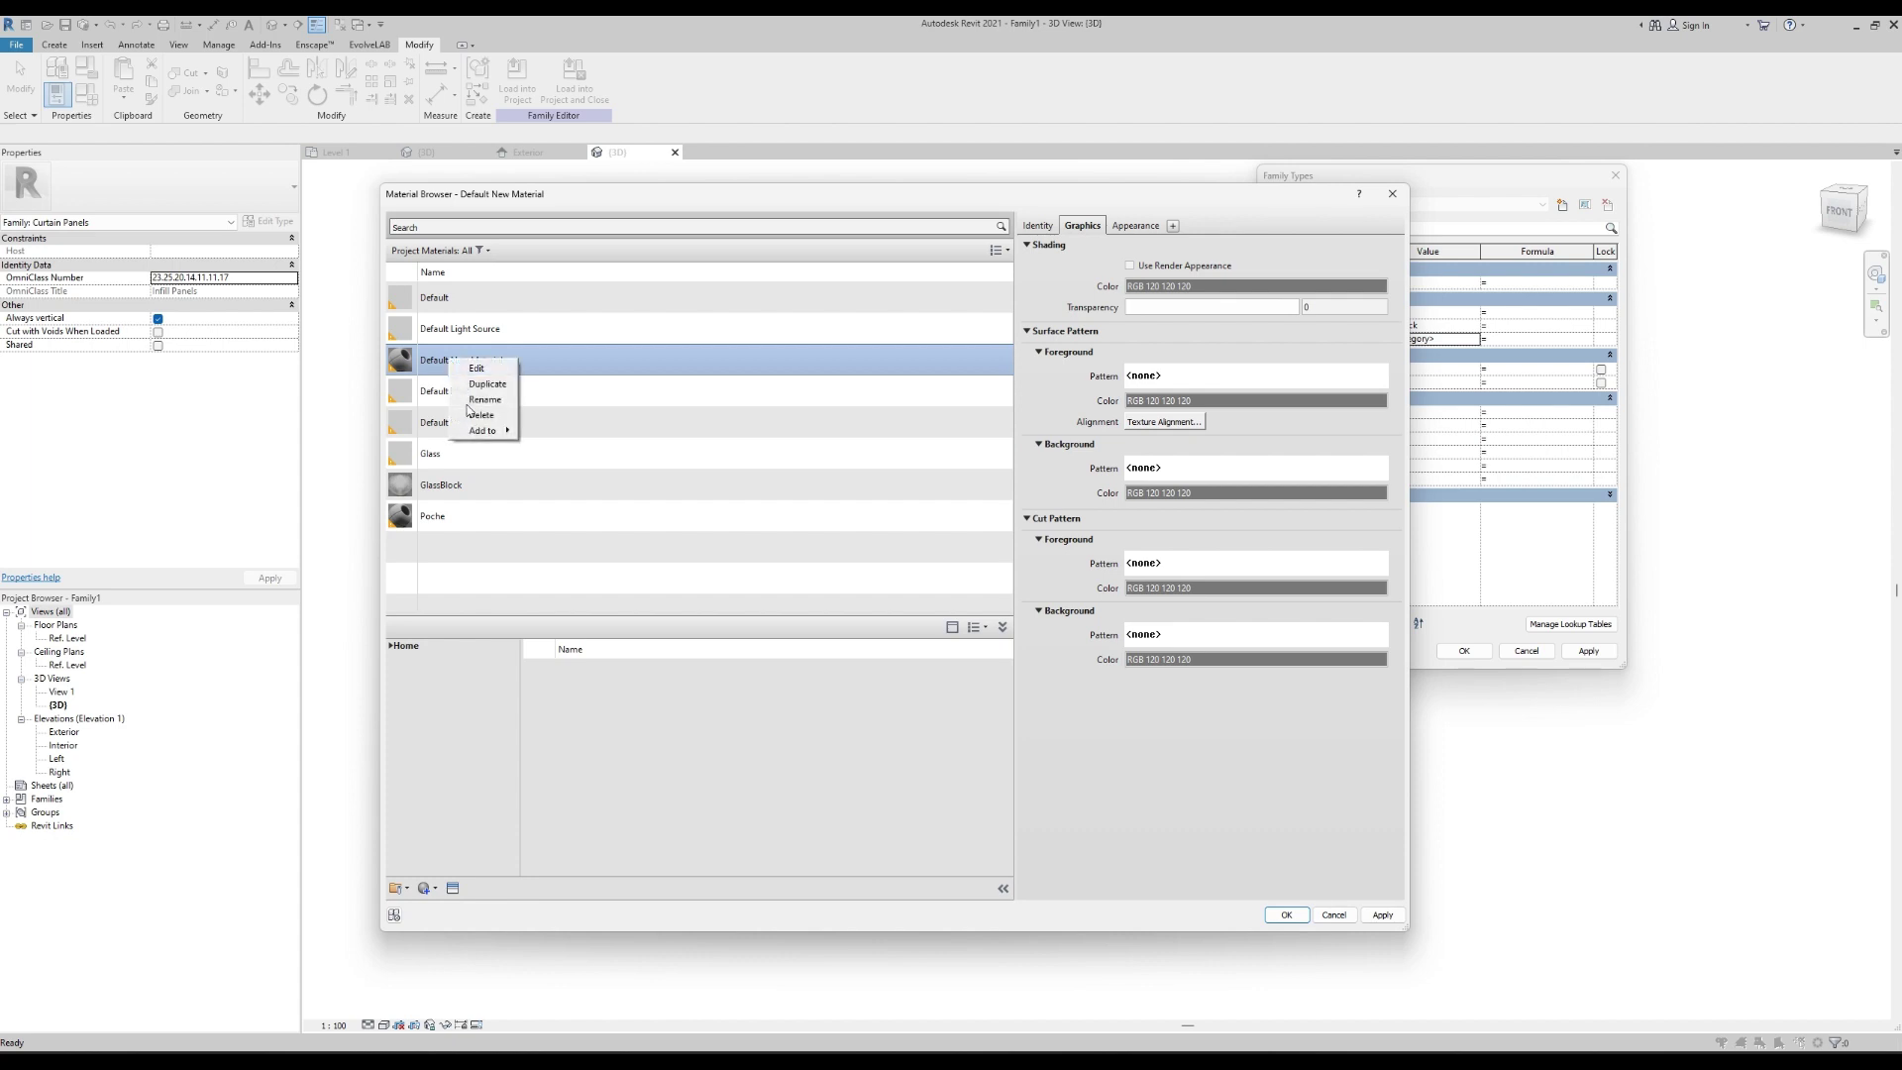
left_click(482, 401)
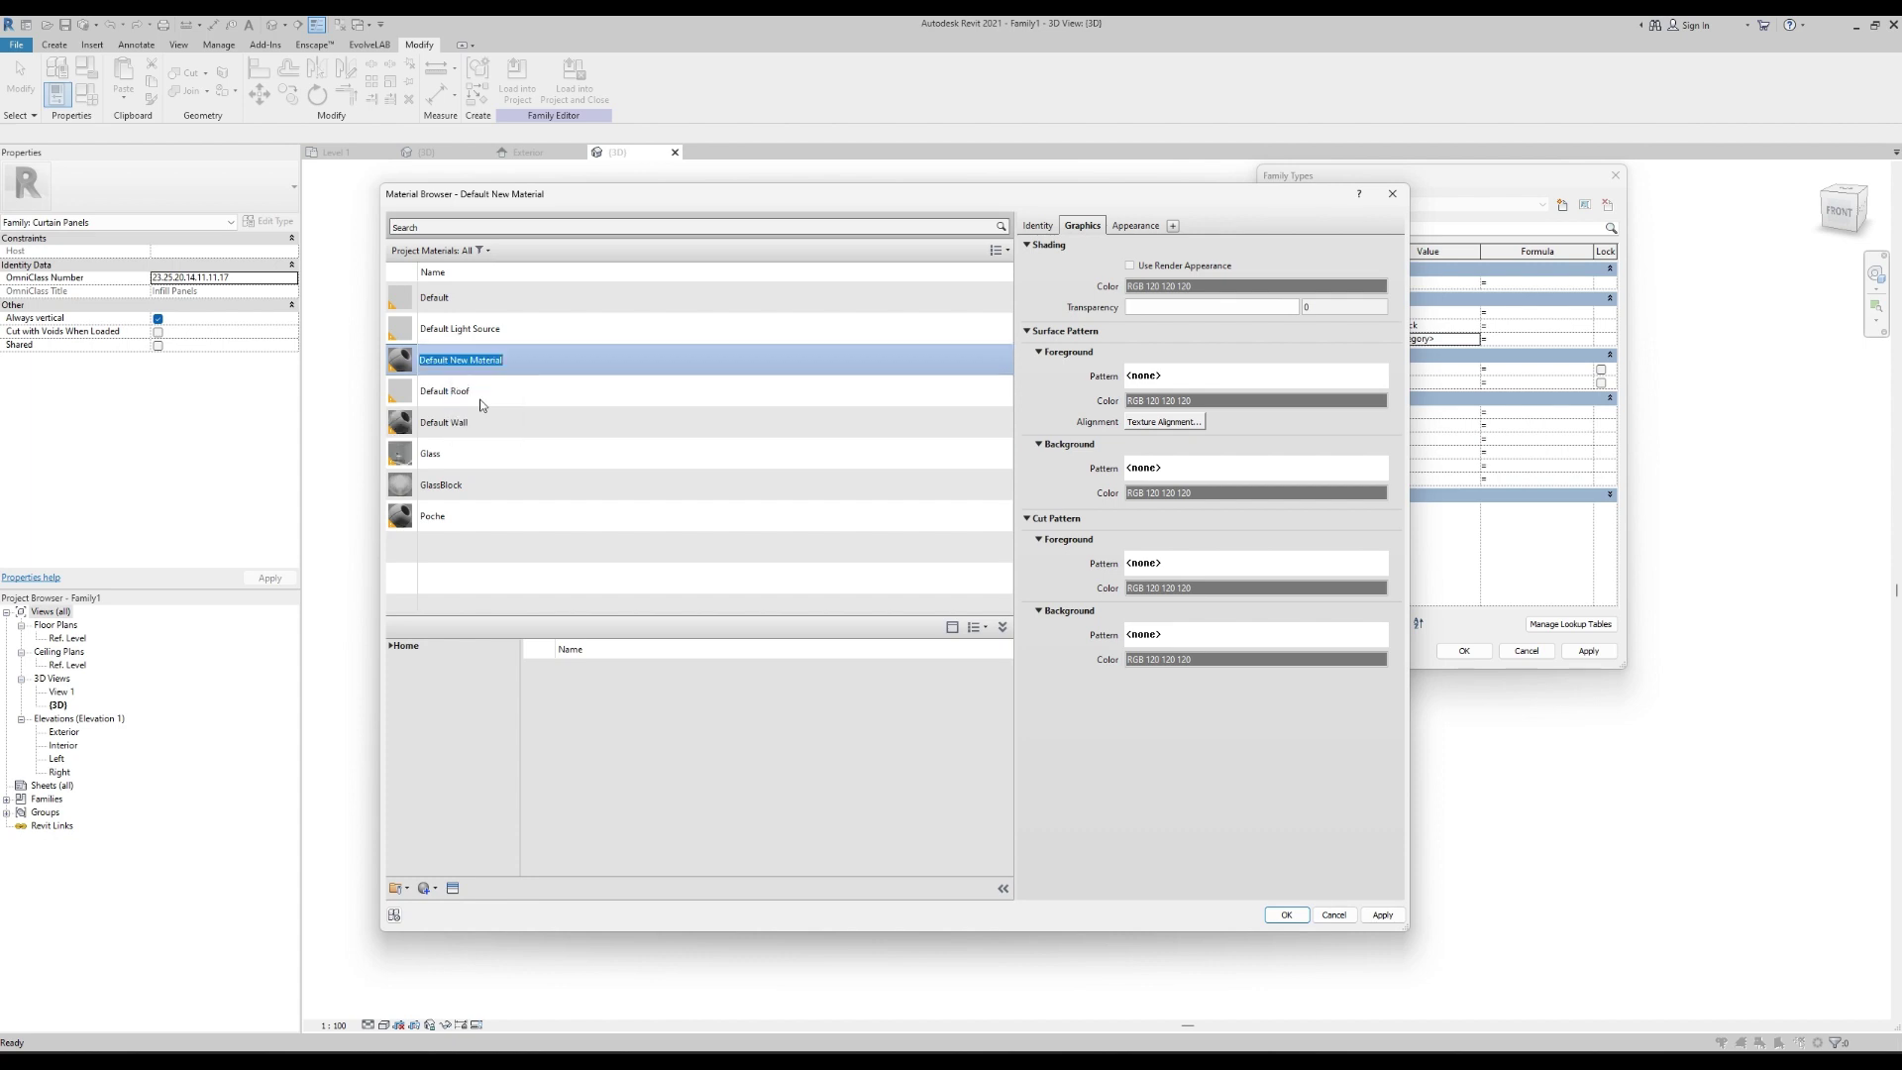
type("Glass")
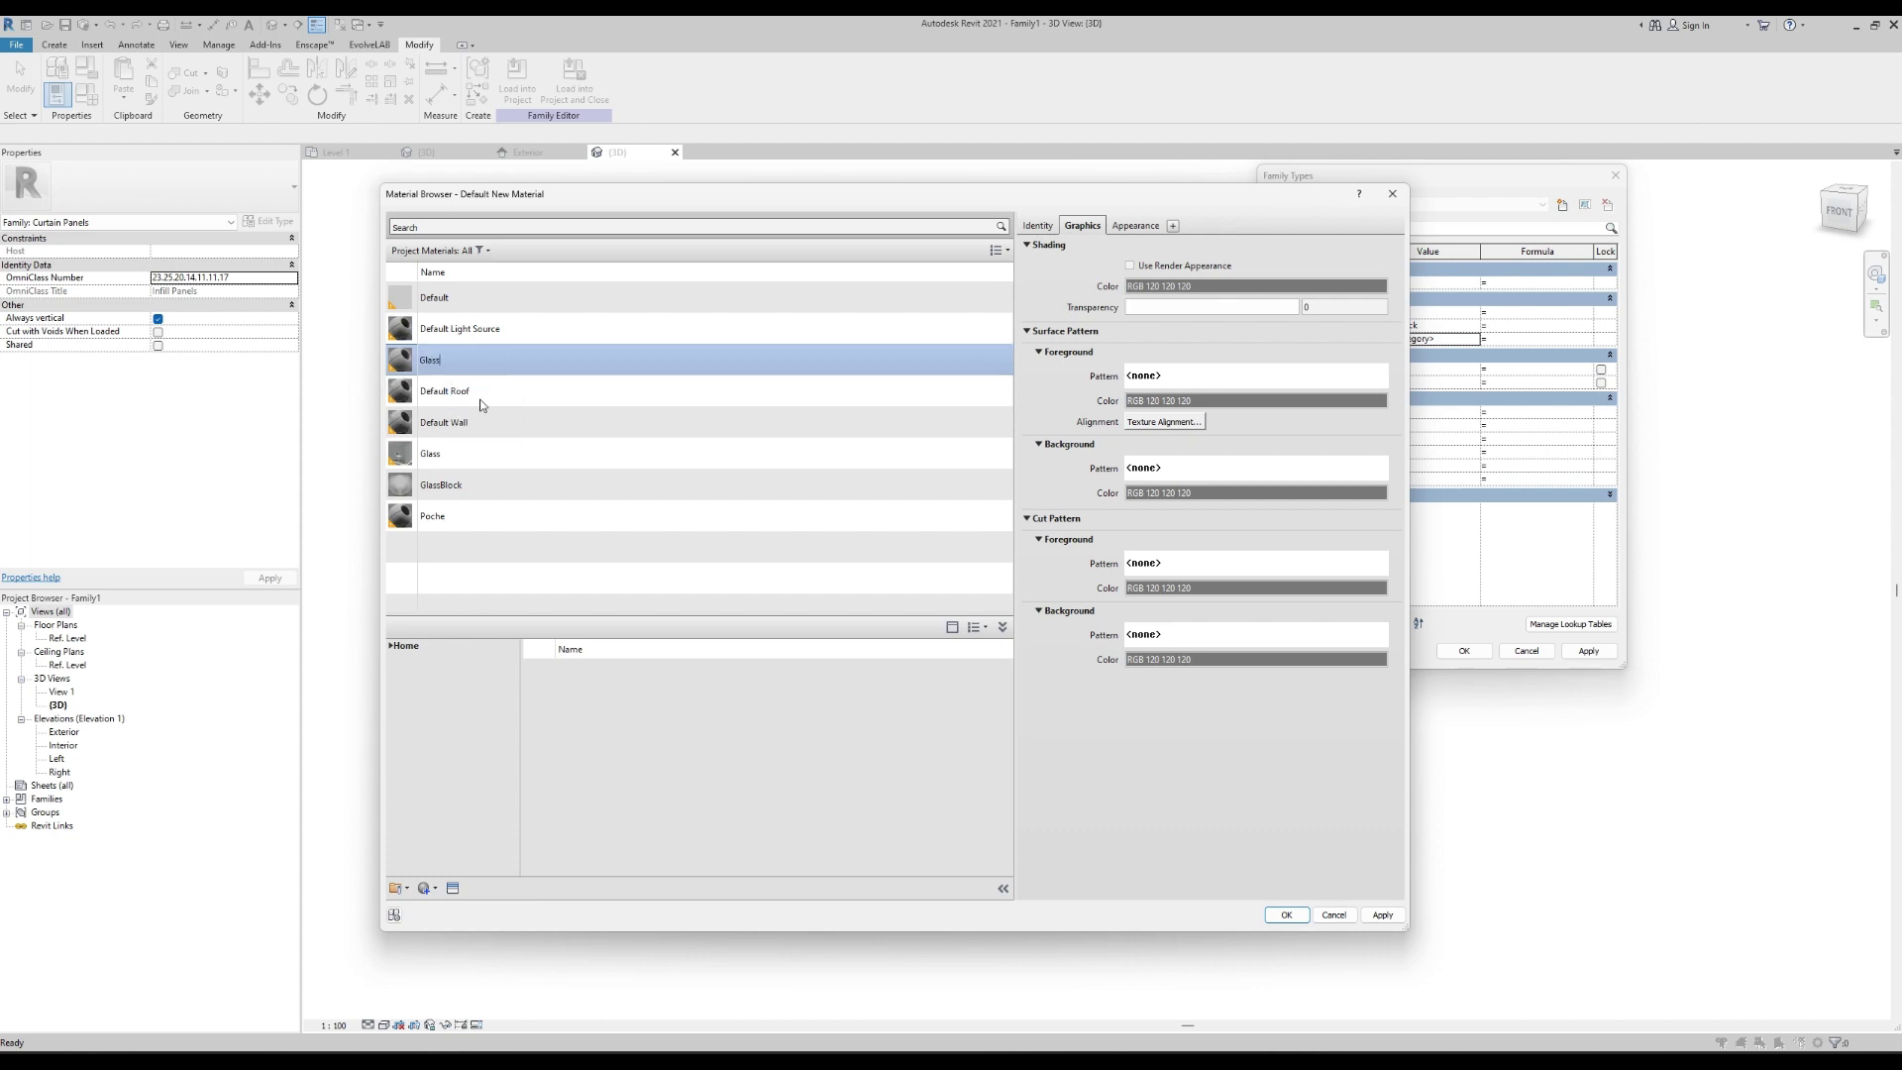
key("Return")
Give the GlassBlockMotar material the Rubber - Soft appearance from the Appearance Library's miscellaneous rubber assets and assign it to the GlassBlockMotar parameter.
left_click(453, 887)
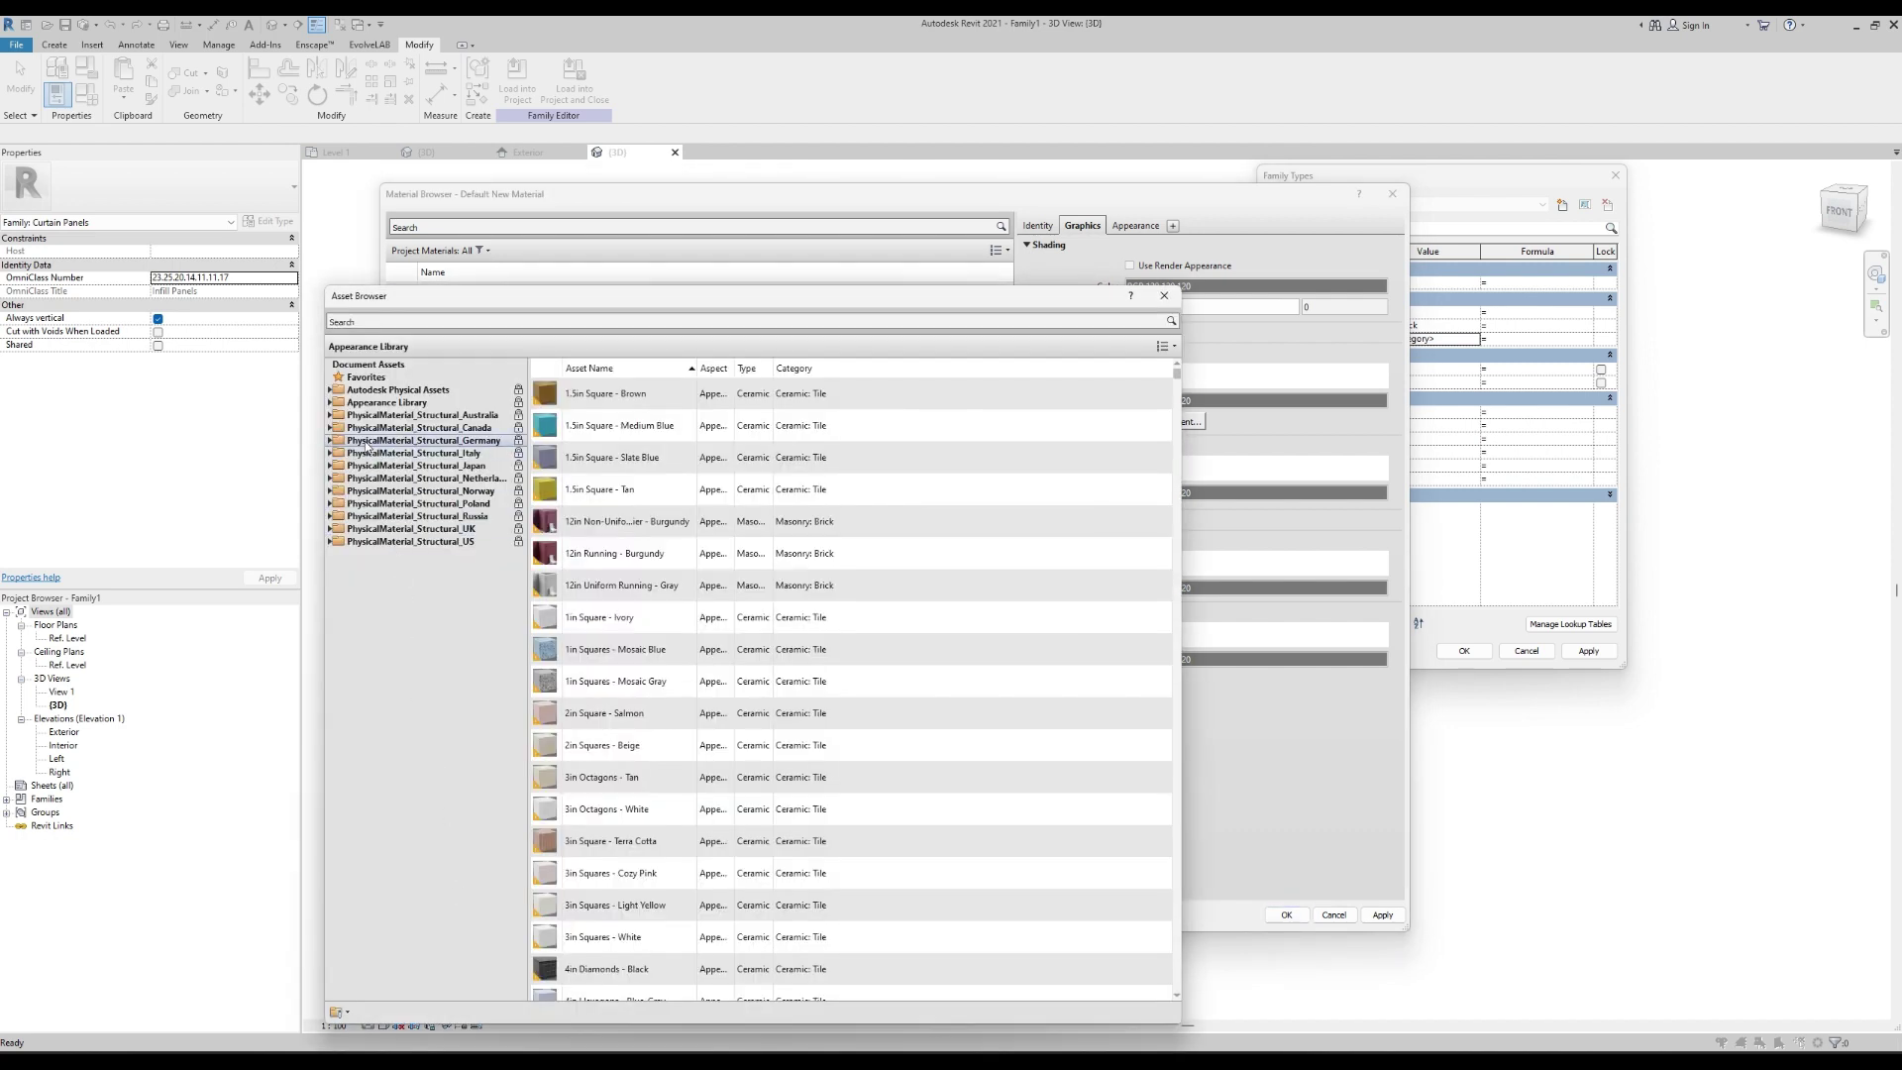
left_click(329, 403)
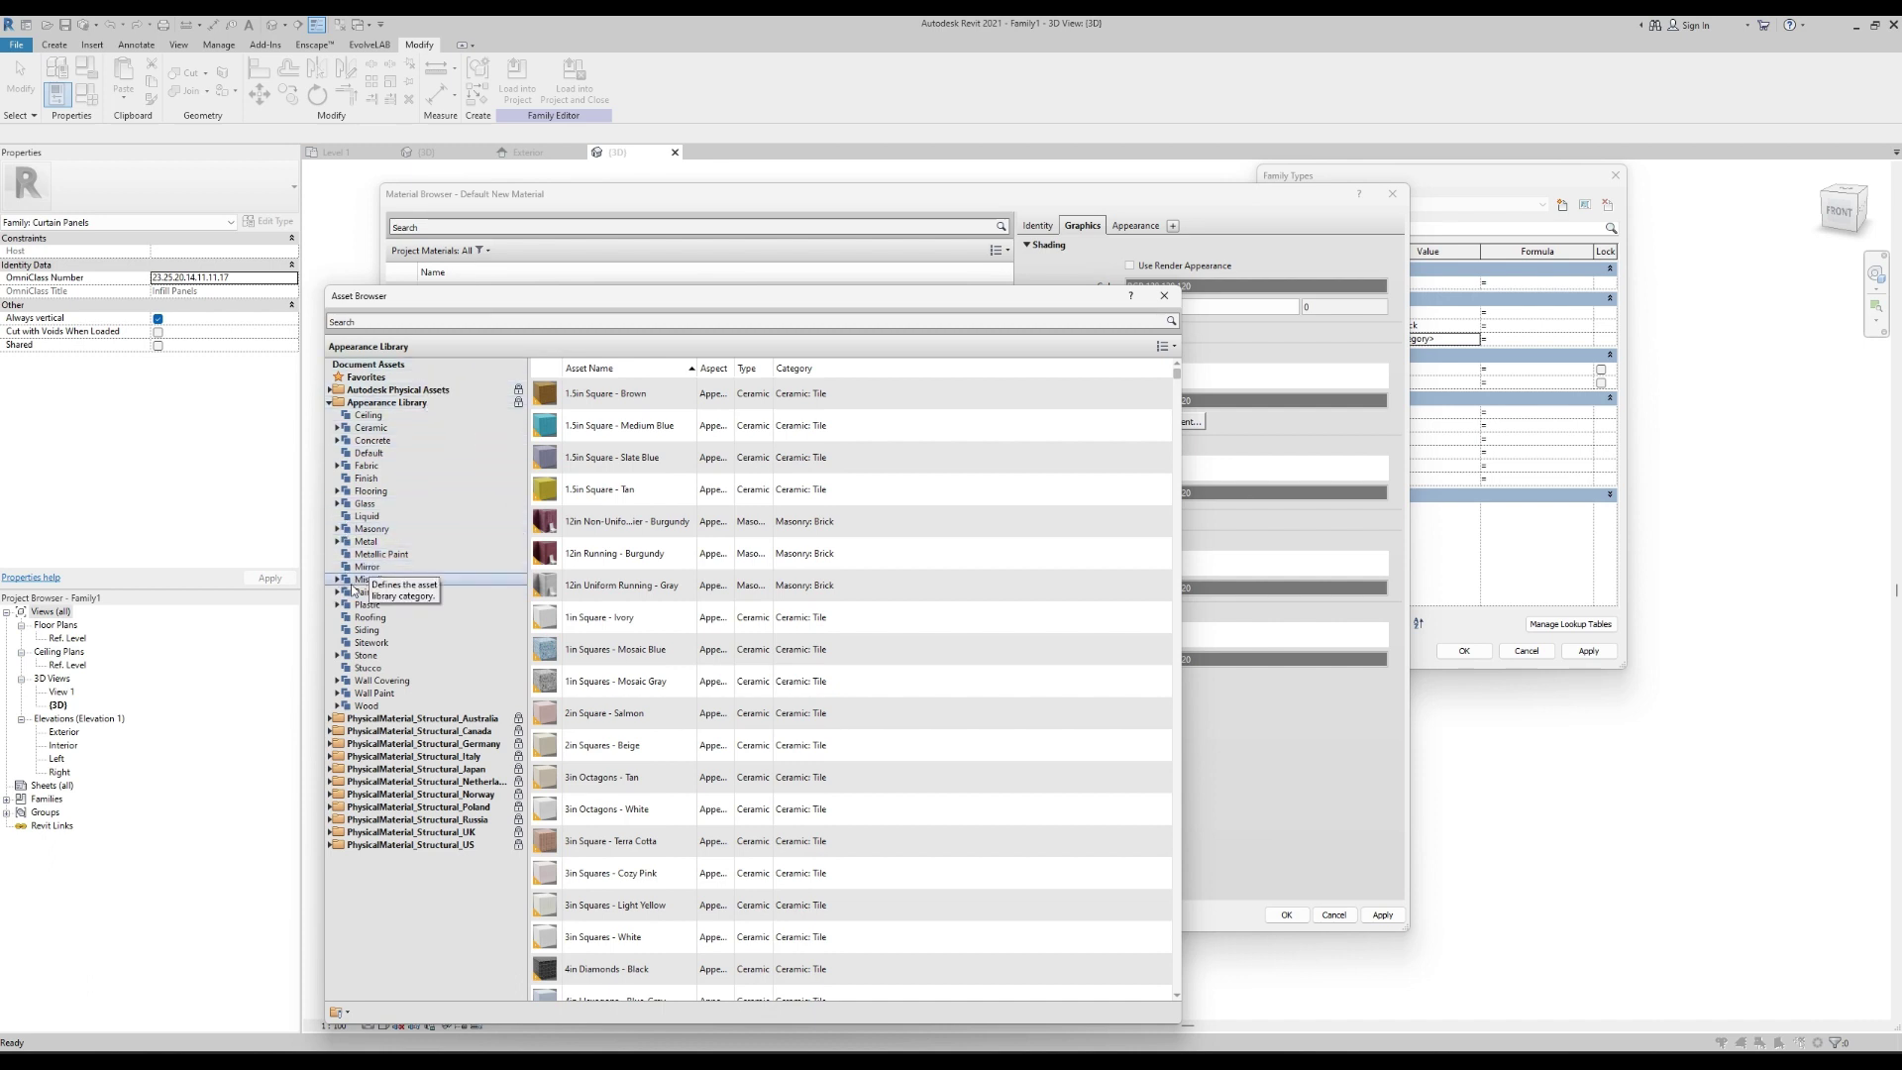
left_click(337, 580)
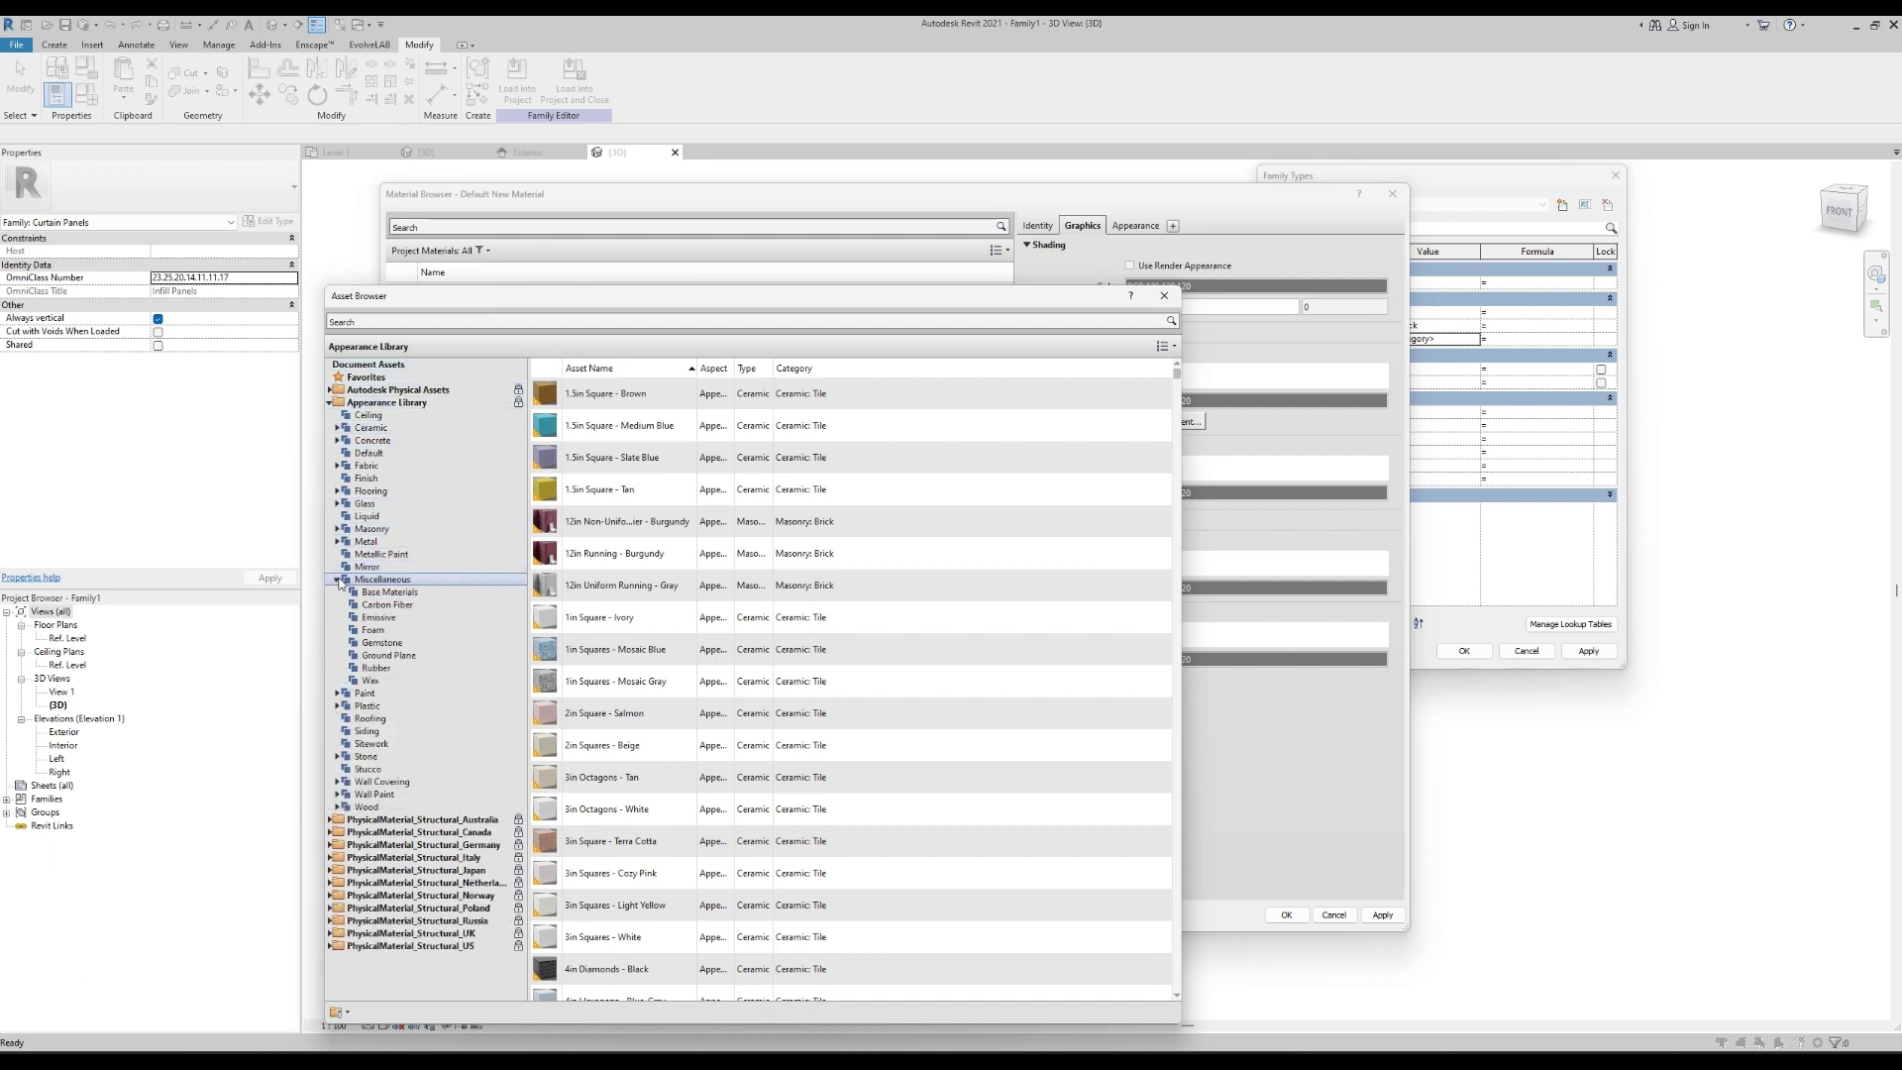
left_click(377, 668)
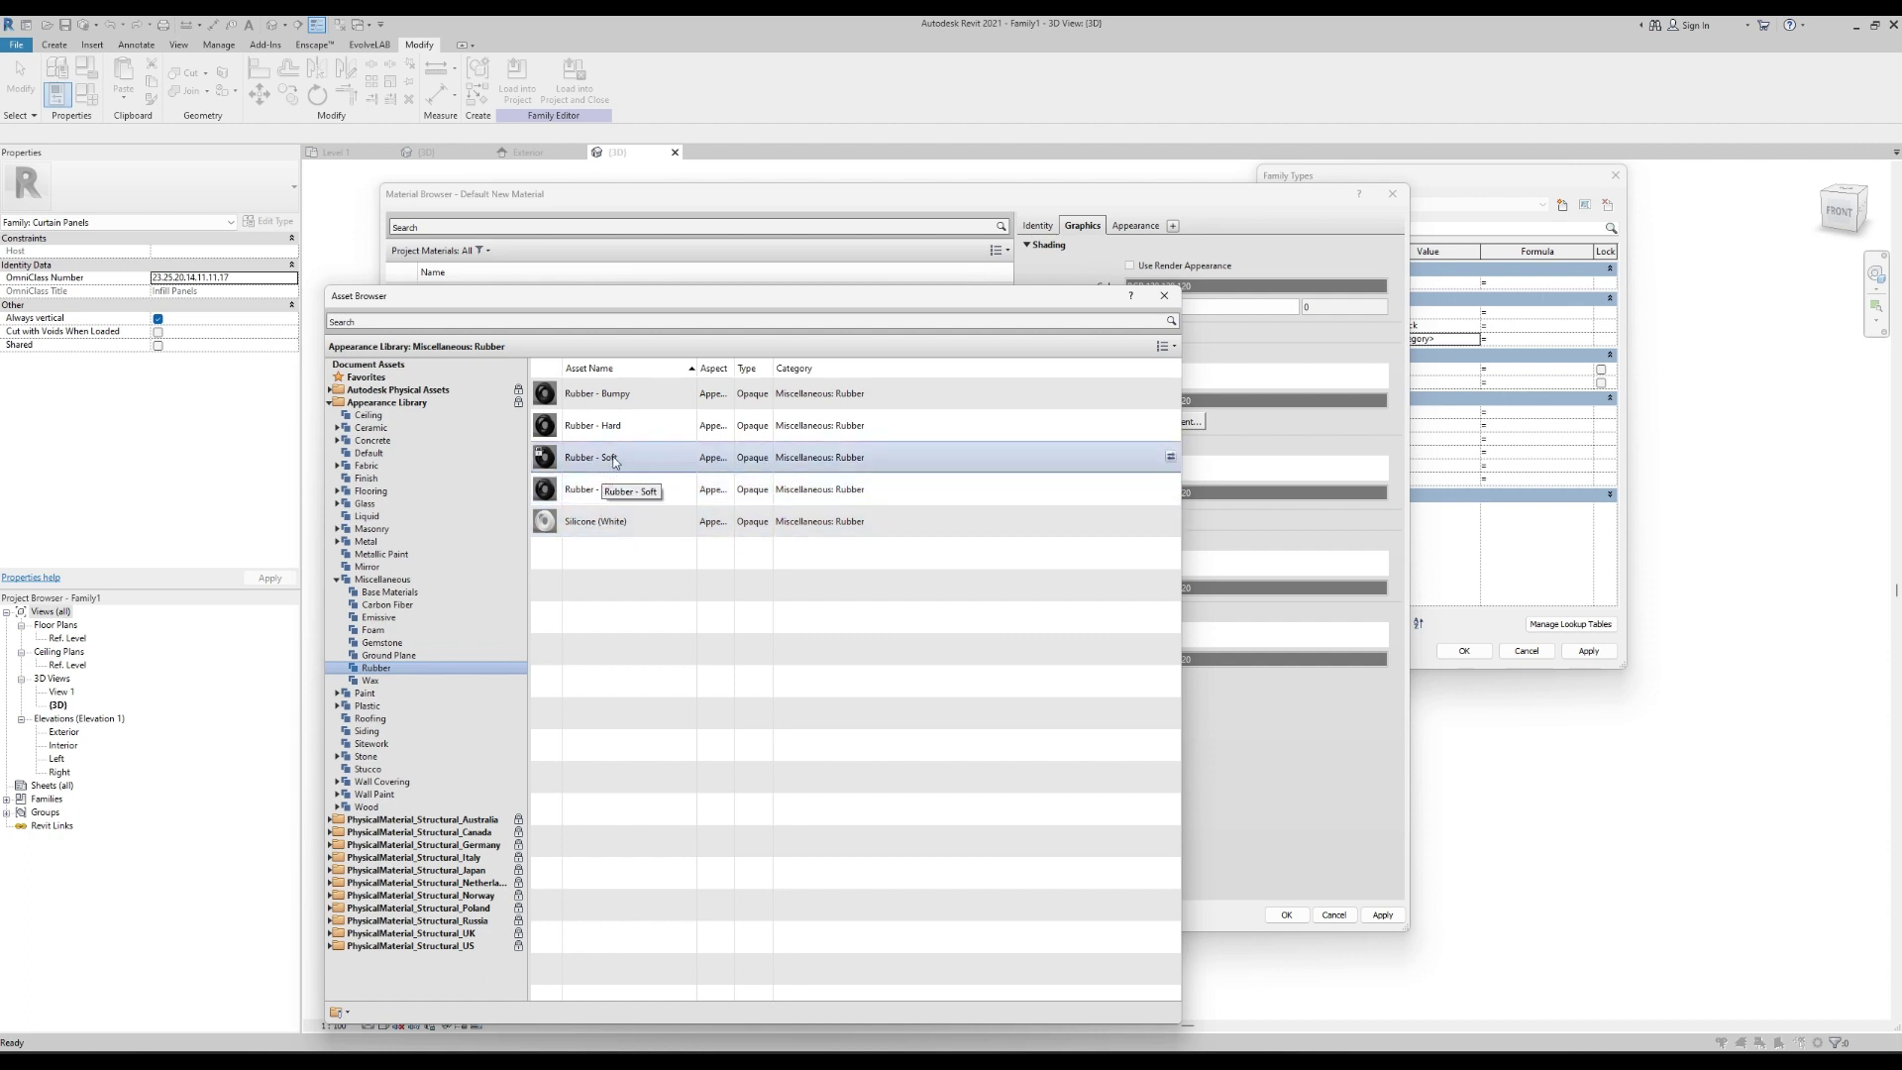
left_click(1170, 457)
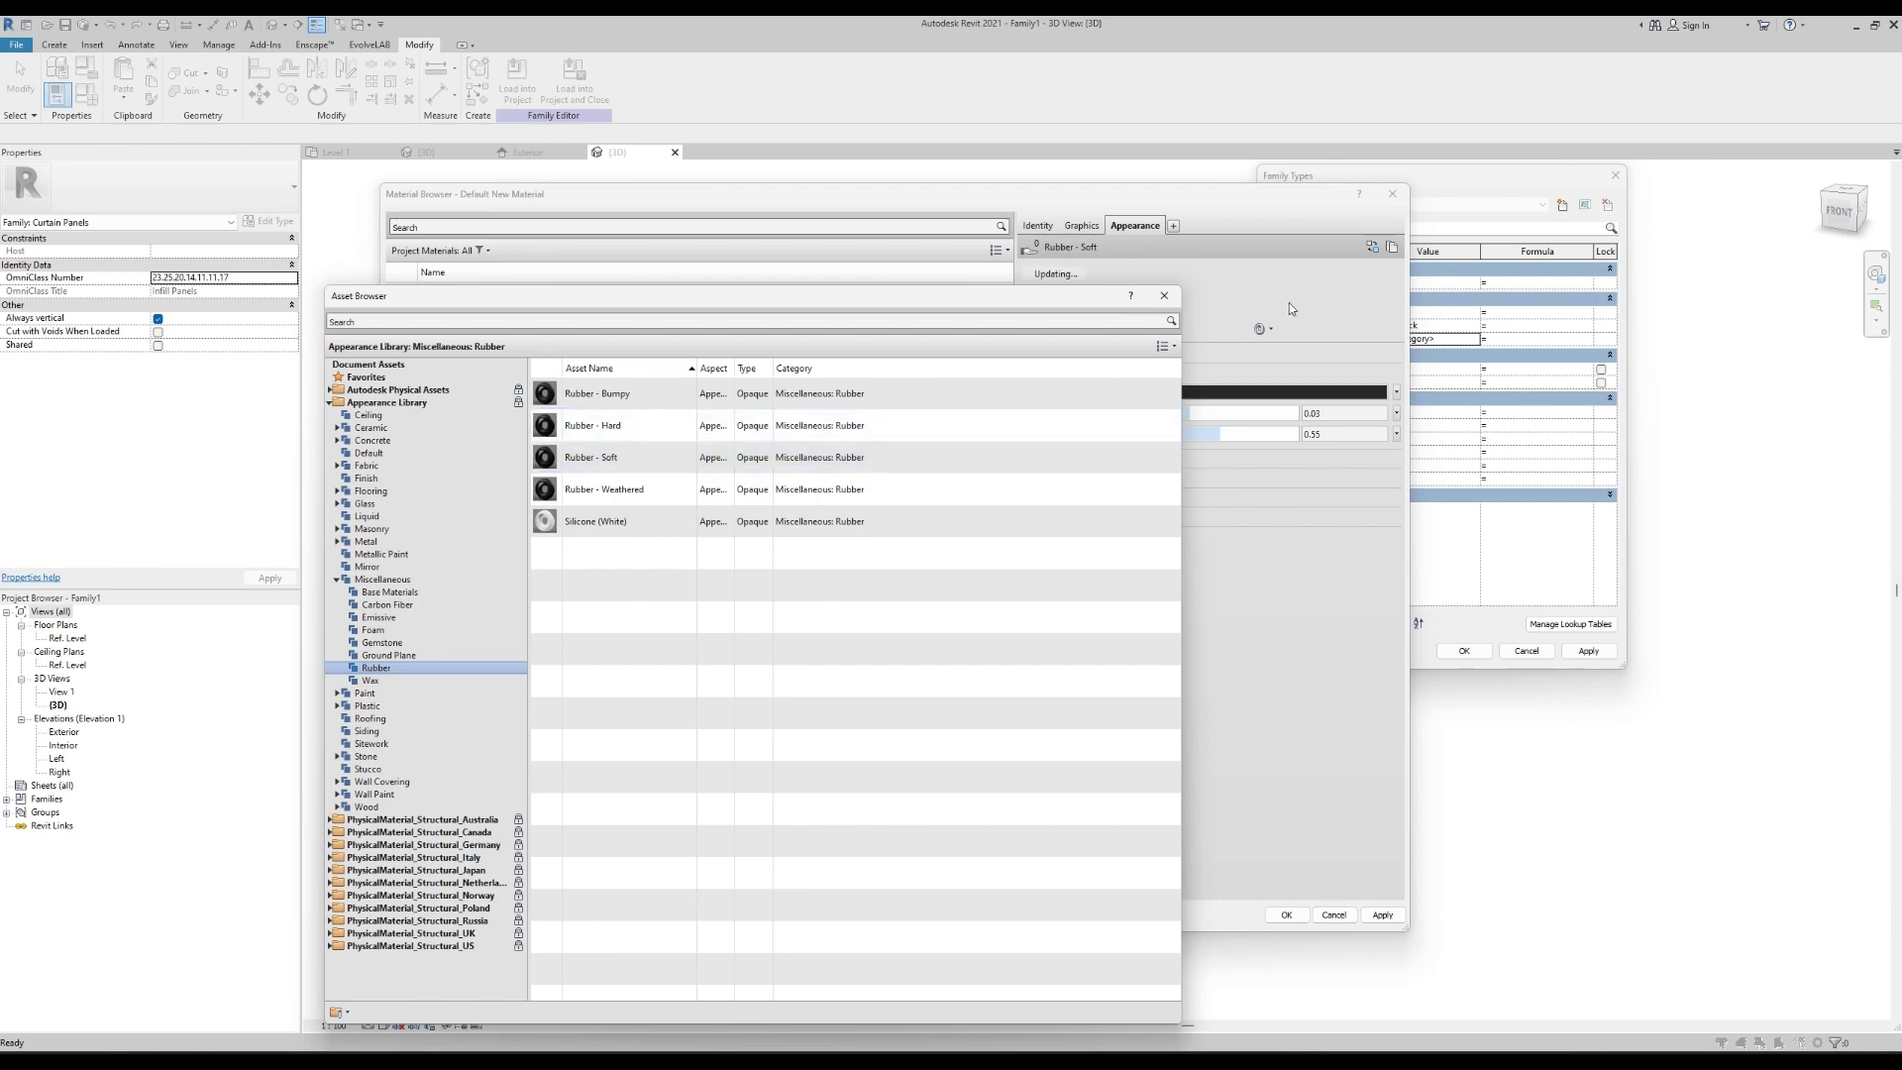
left_click(1155, 302)
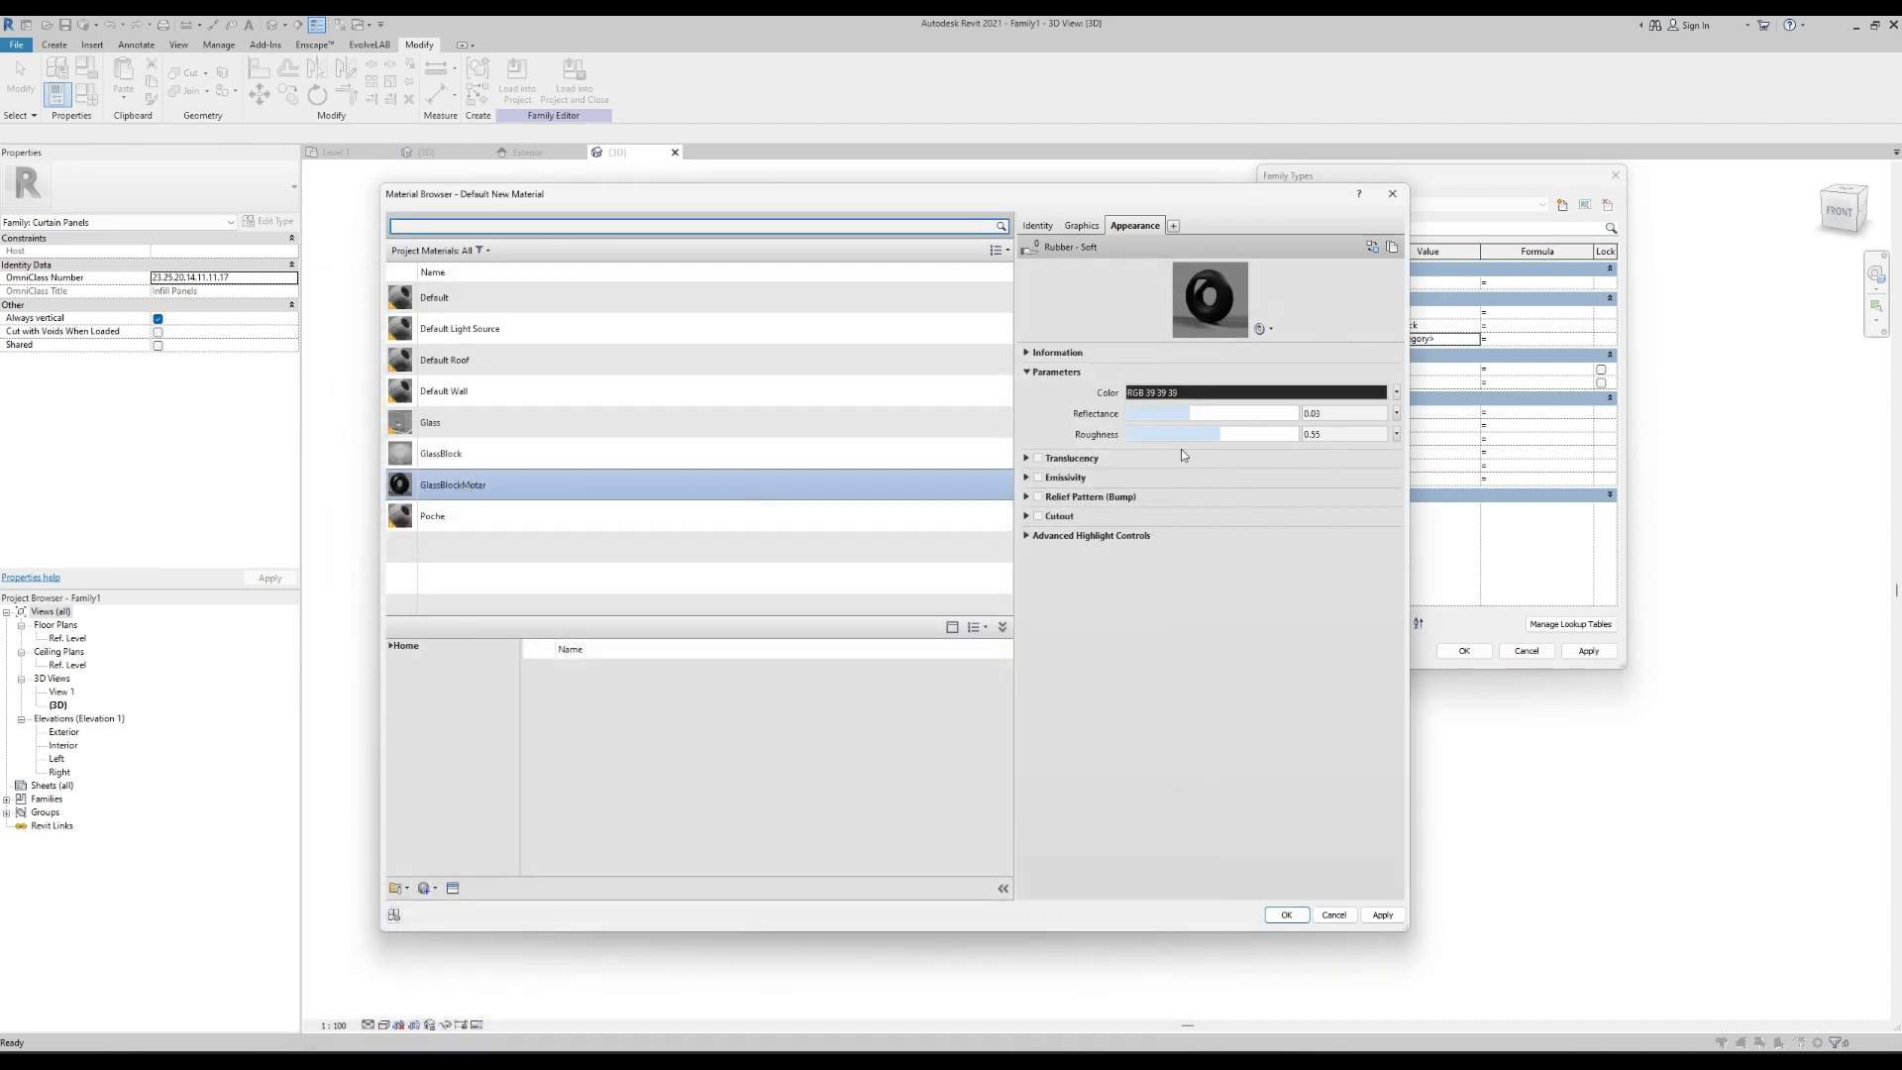
left_click(1383, 914)
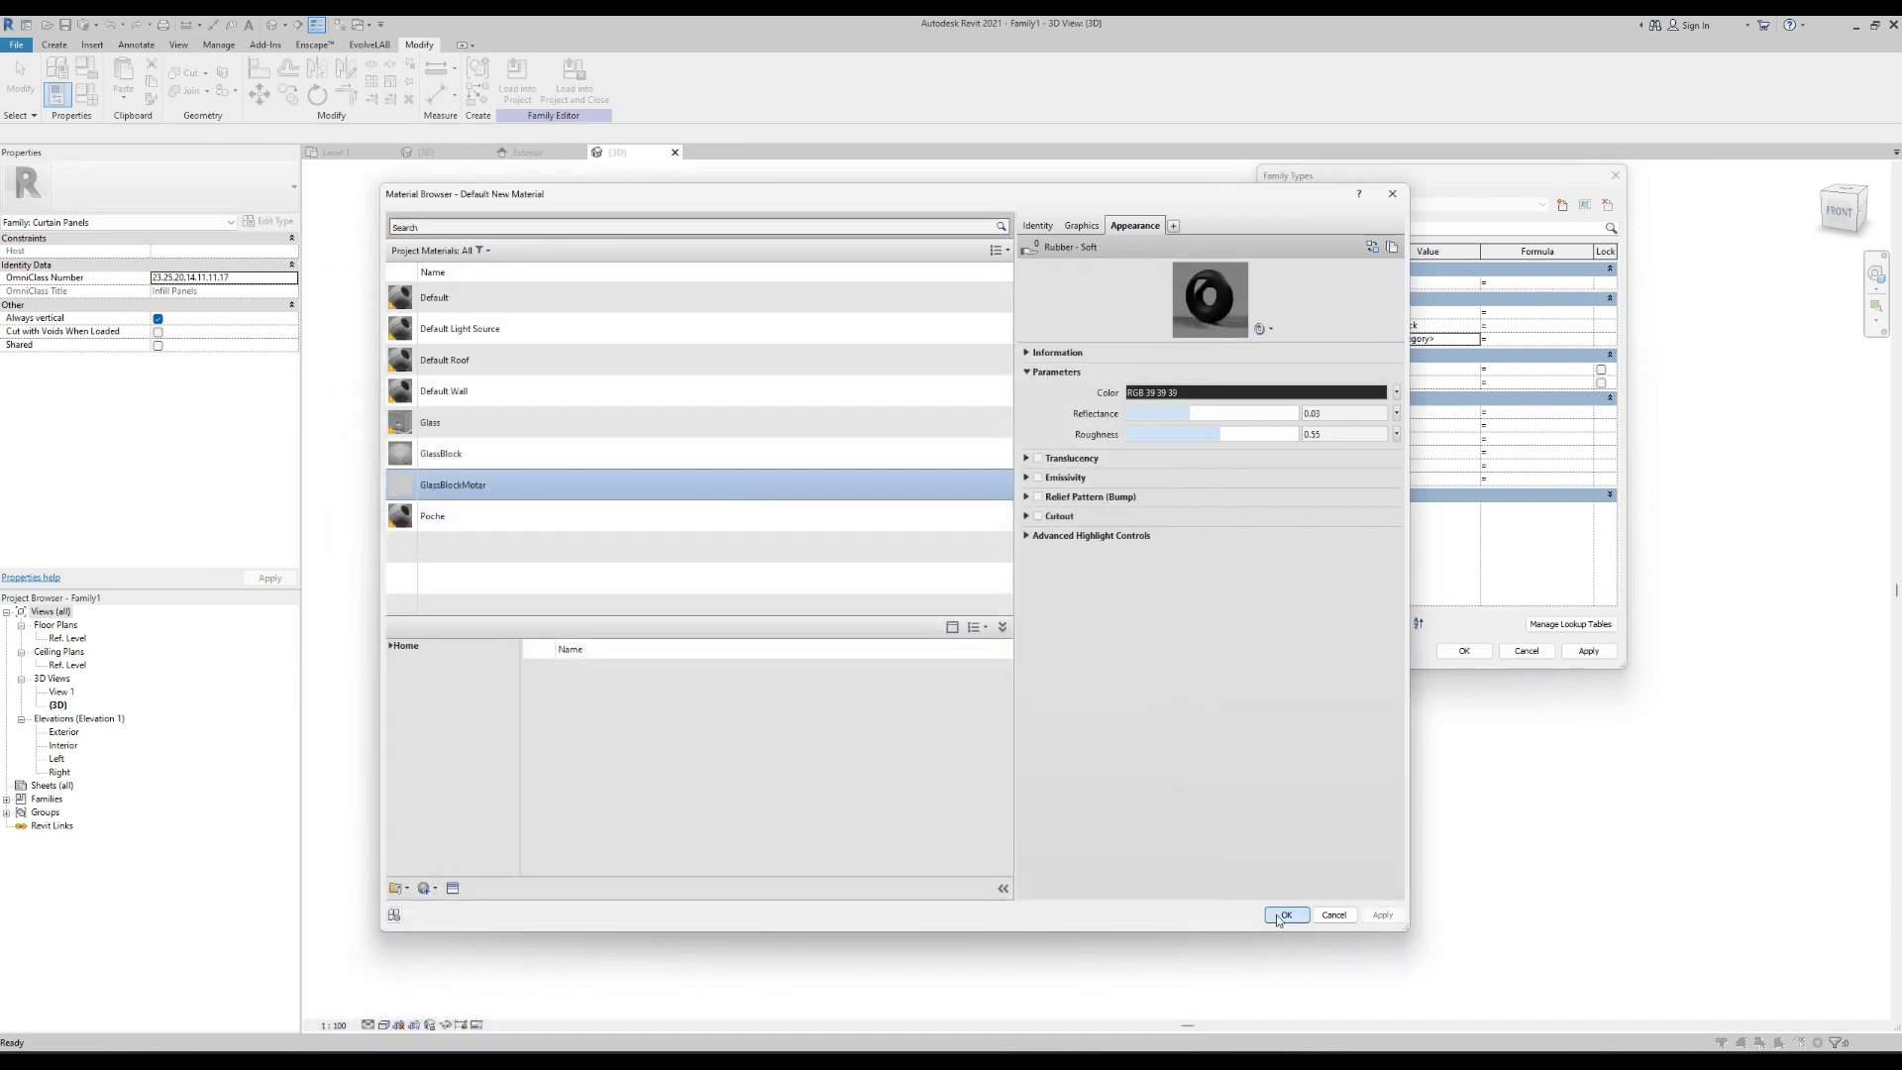
left_click(1284, 915)
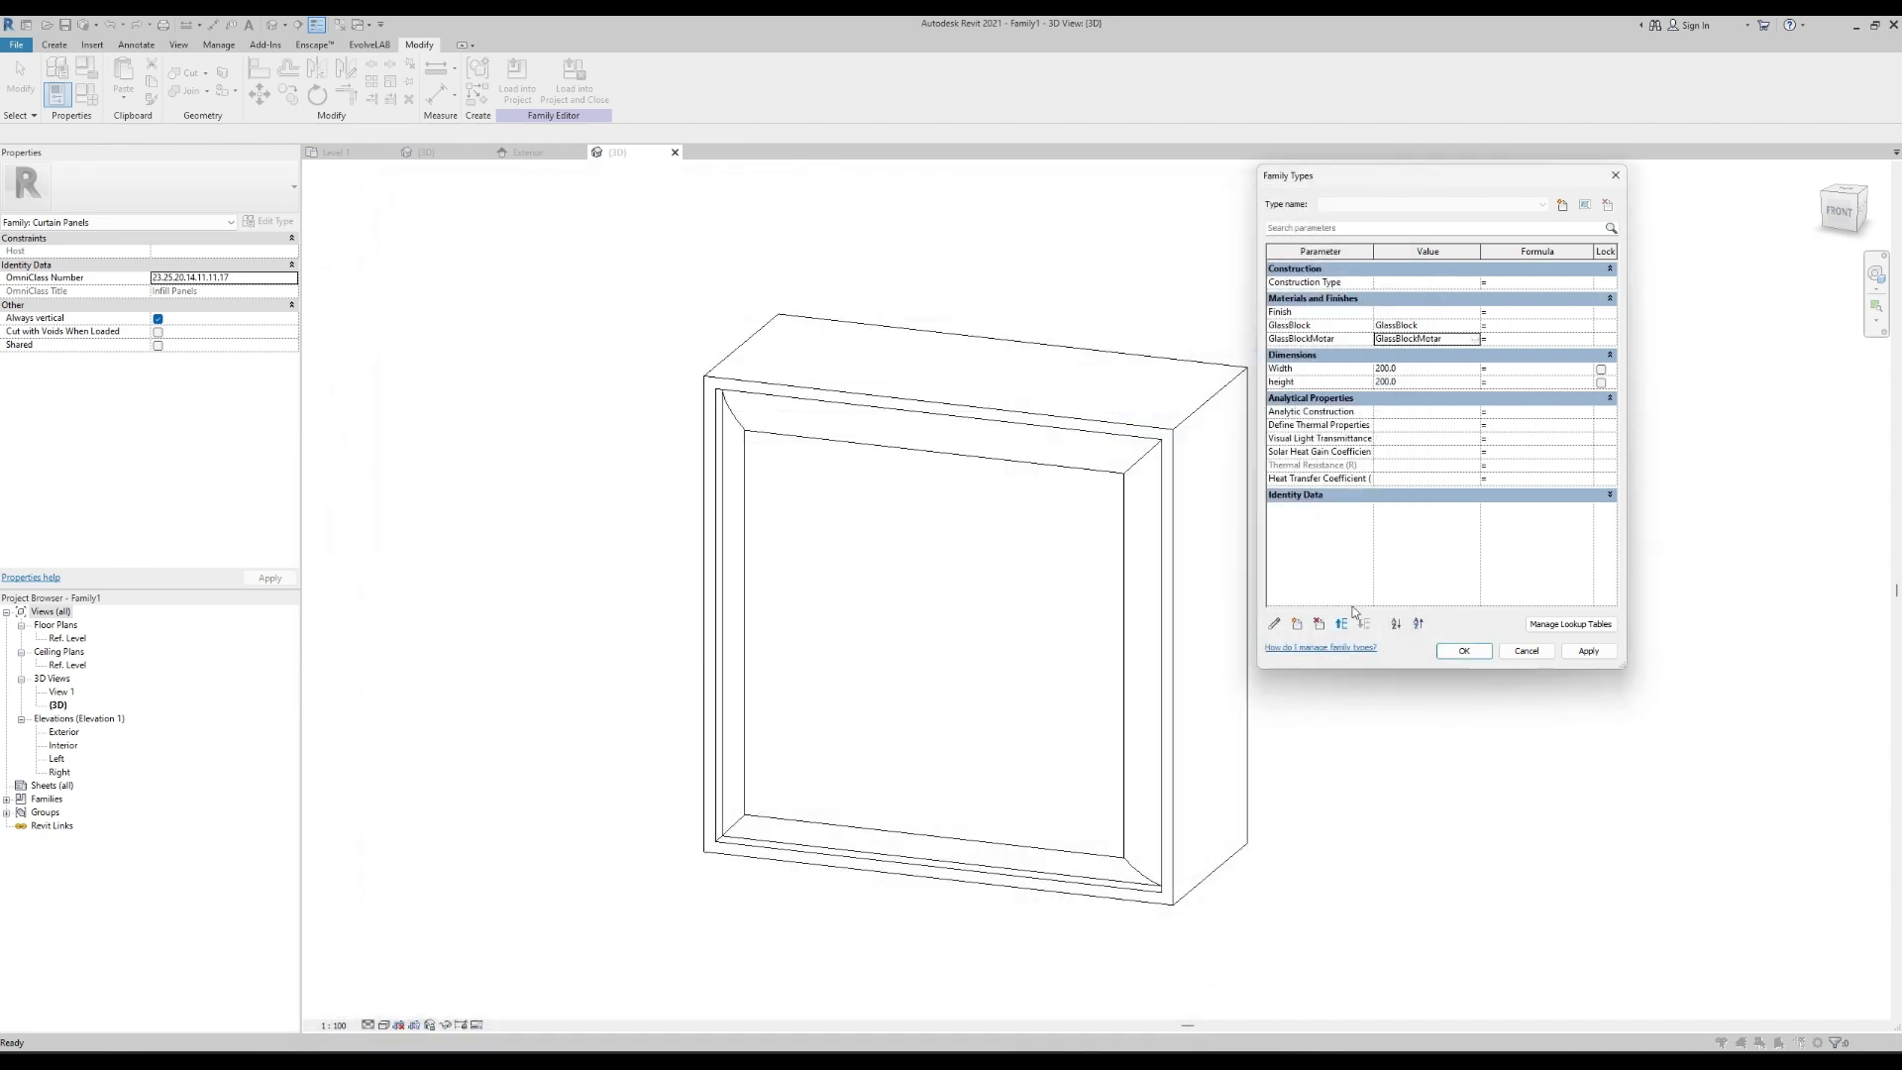
left_click(1465, 652)
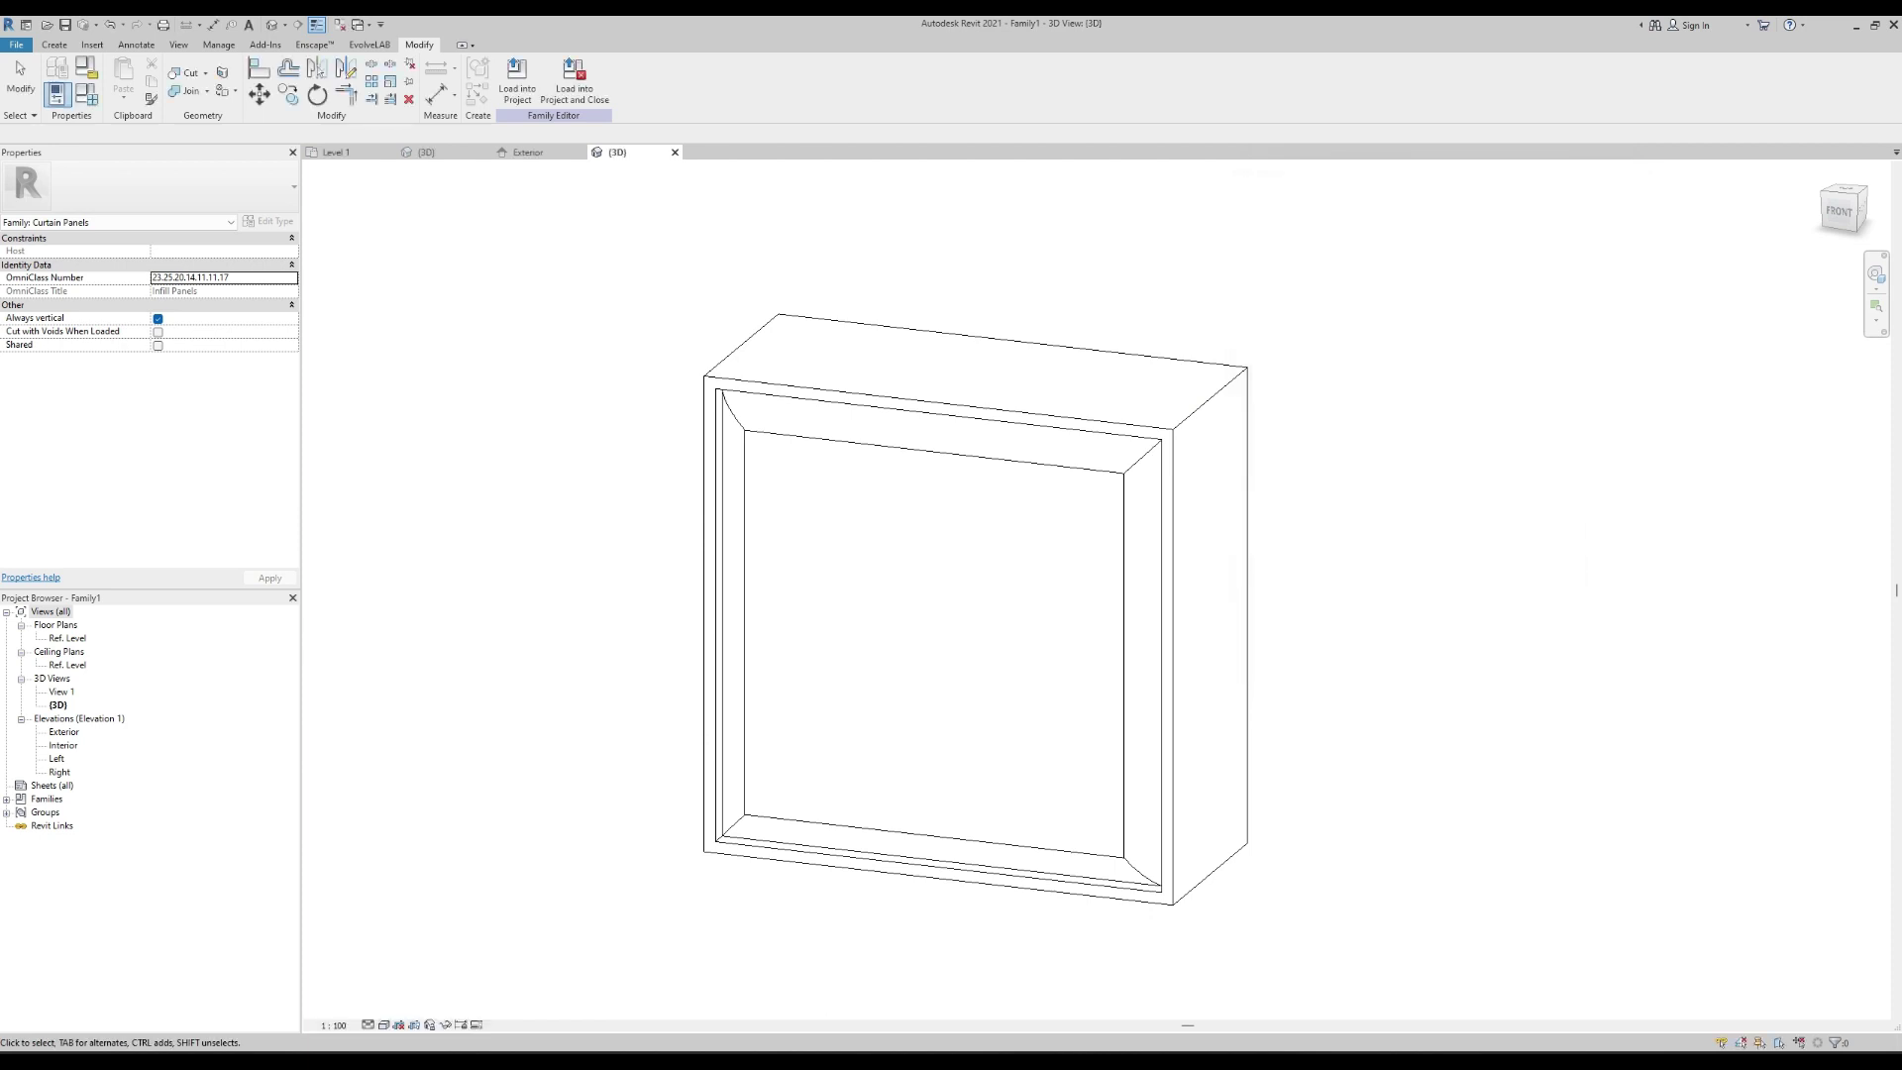
Show the family's 3D view in the Realistic visual style and inspect the glass block with its mortar frame.
left_click(387, 1027)
left_click(421, 1002)
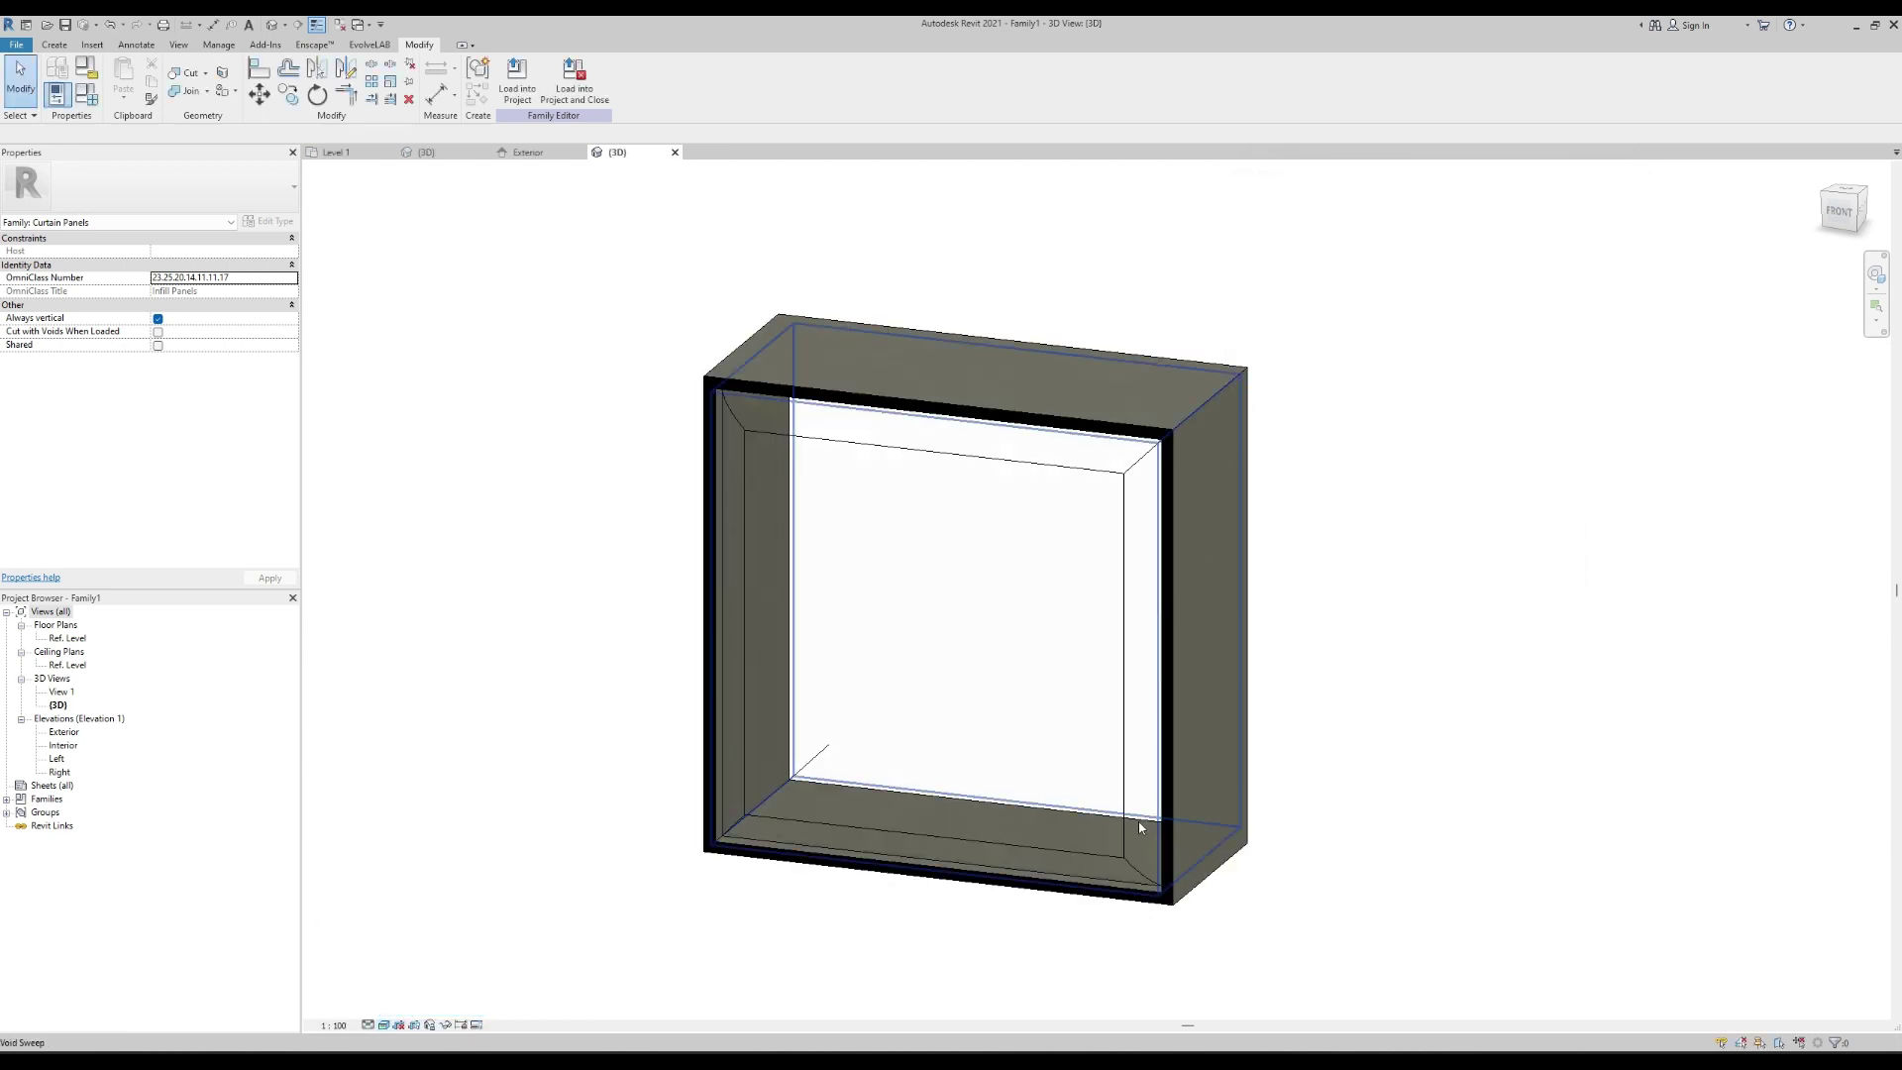
scroll(1197, 865, "down", 2)
mouse_move(1286, 841)
middle_mouse_down("shift")
mouse_move(1095, 836)
mouse_move(1067, 740)
mouse_move(1245, 776)
middle_mouse_up("shift")
key("alt")
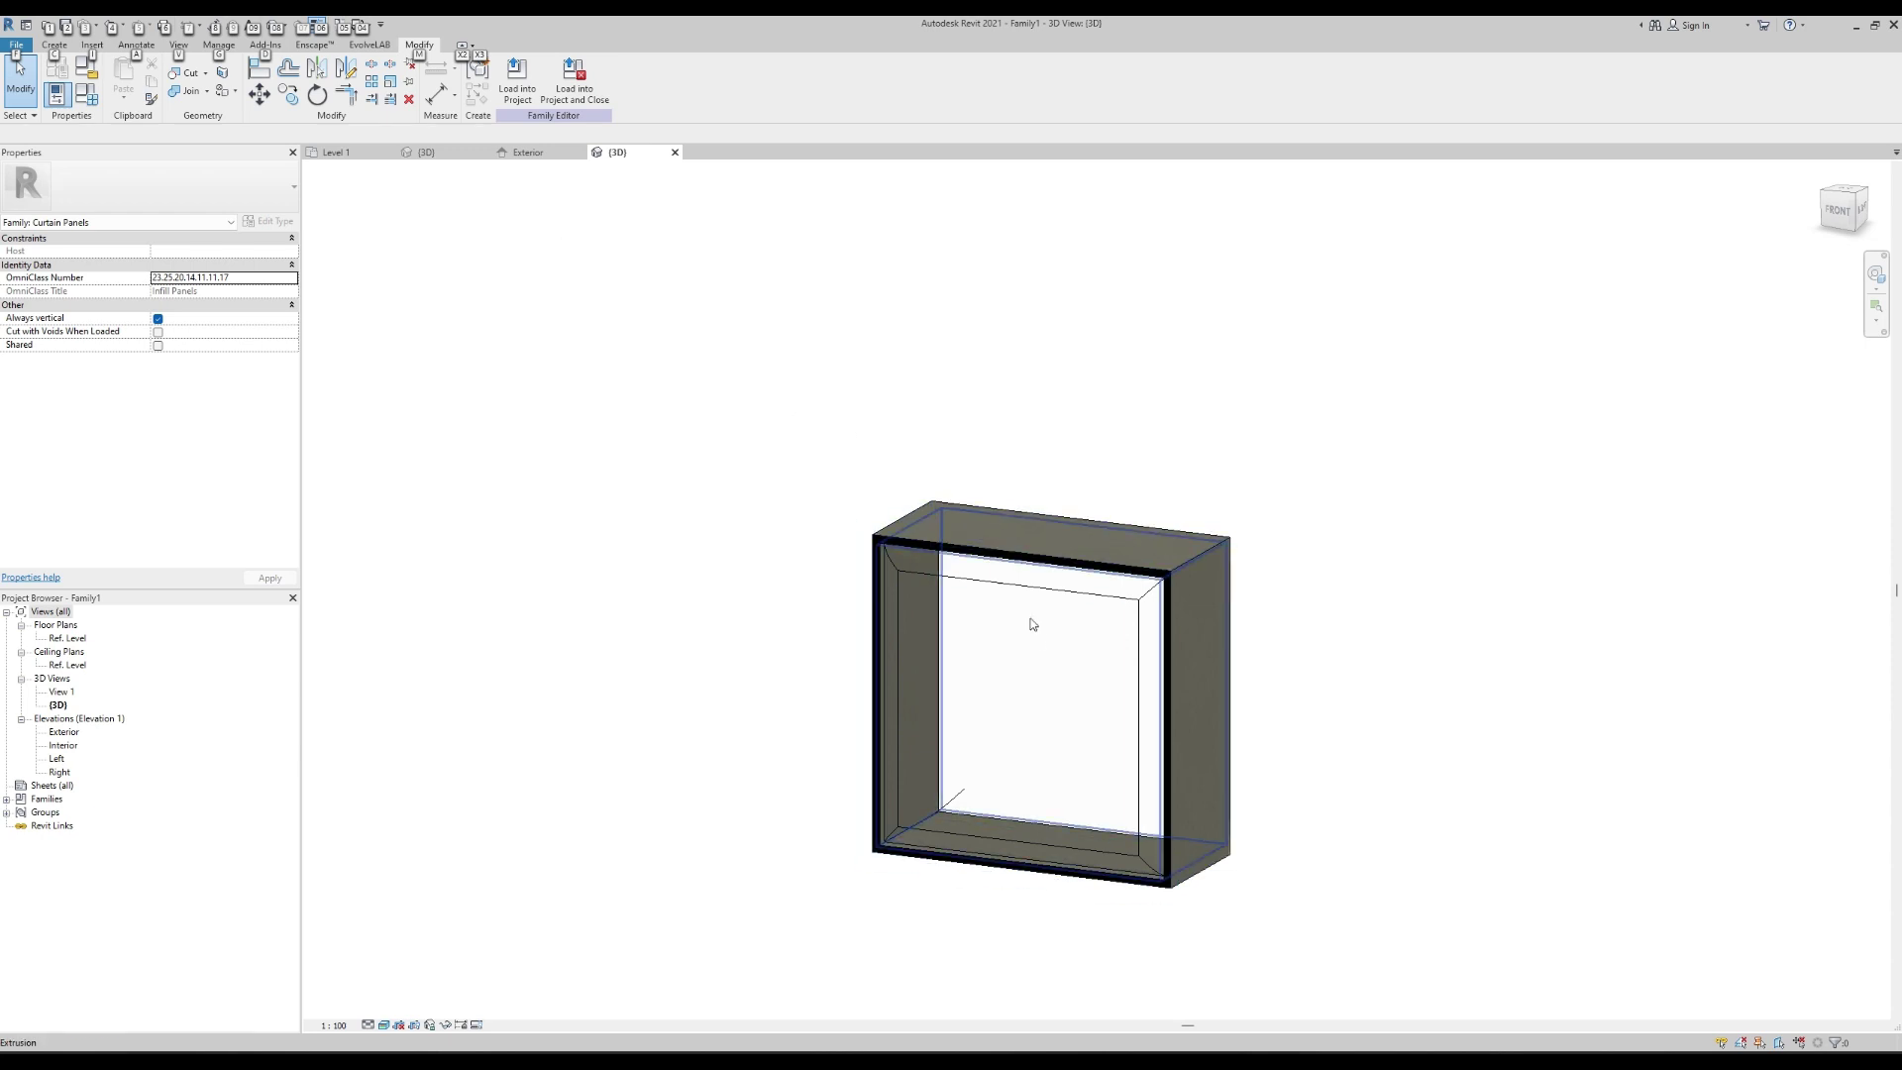
scroll(1172, 660, "up", 3)
scroll(1176, 658, "down", 3)
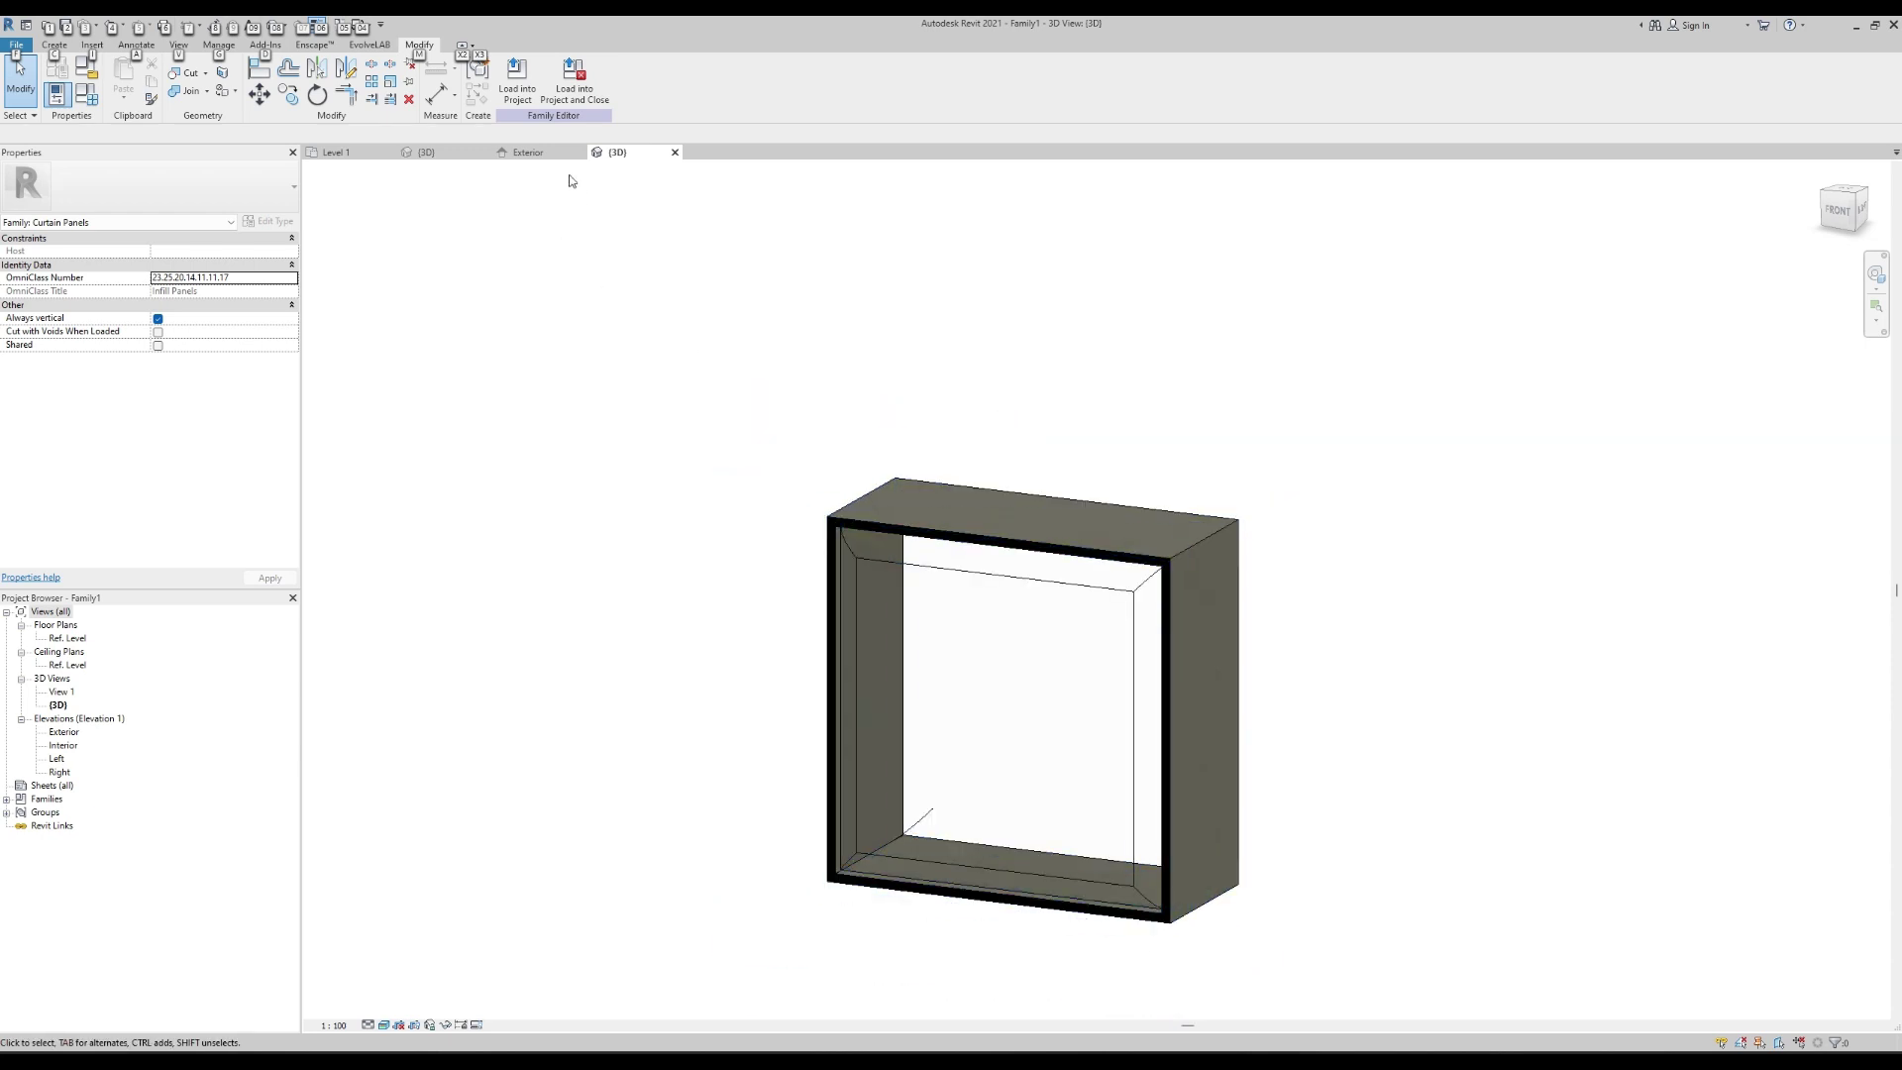
Load the glass block family into the project and show the selected curtain wall in the project's 3D view.
left_click(528, 100)
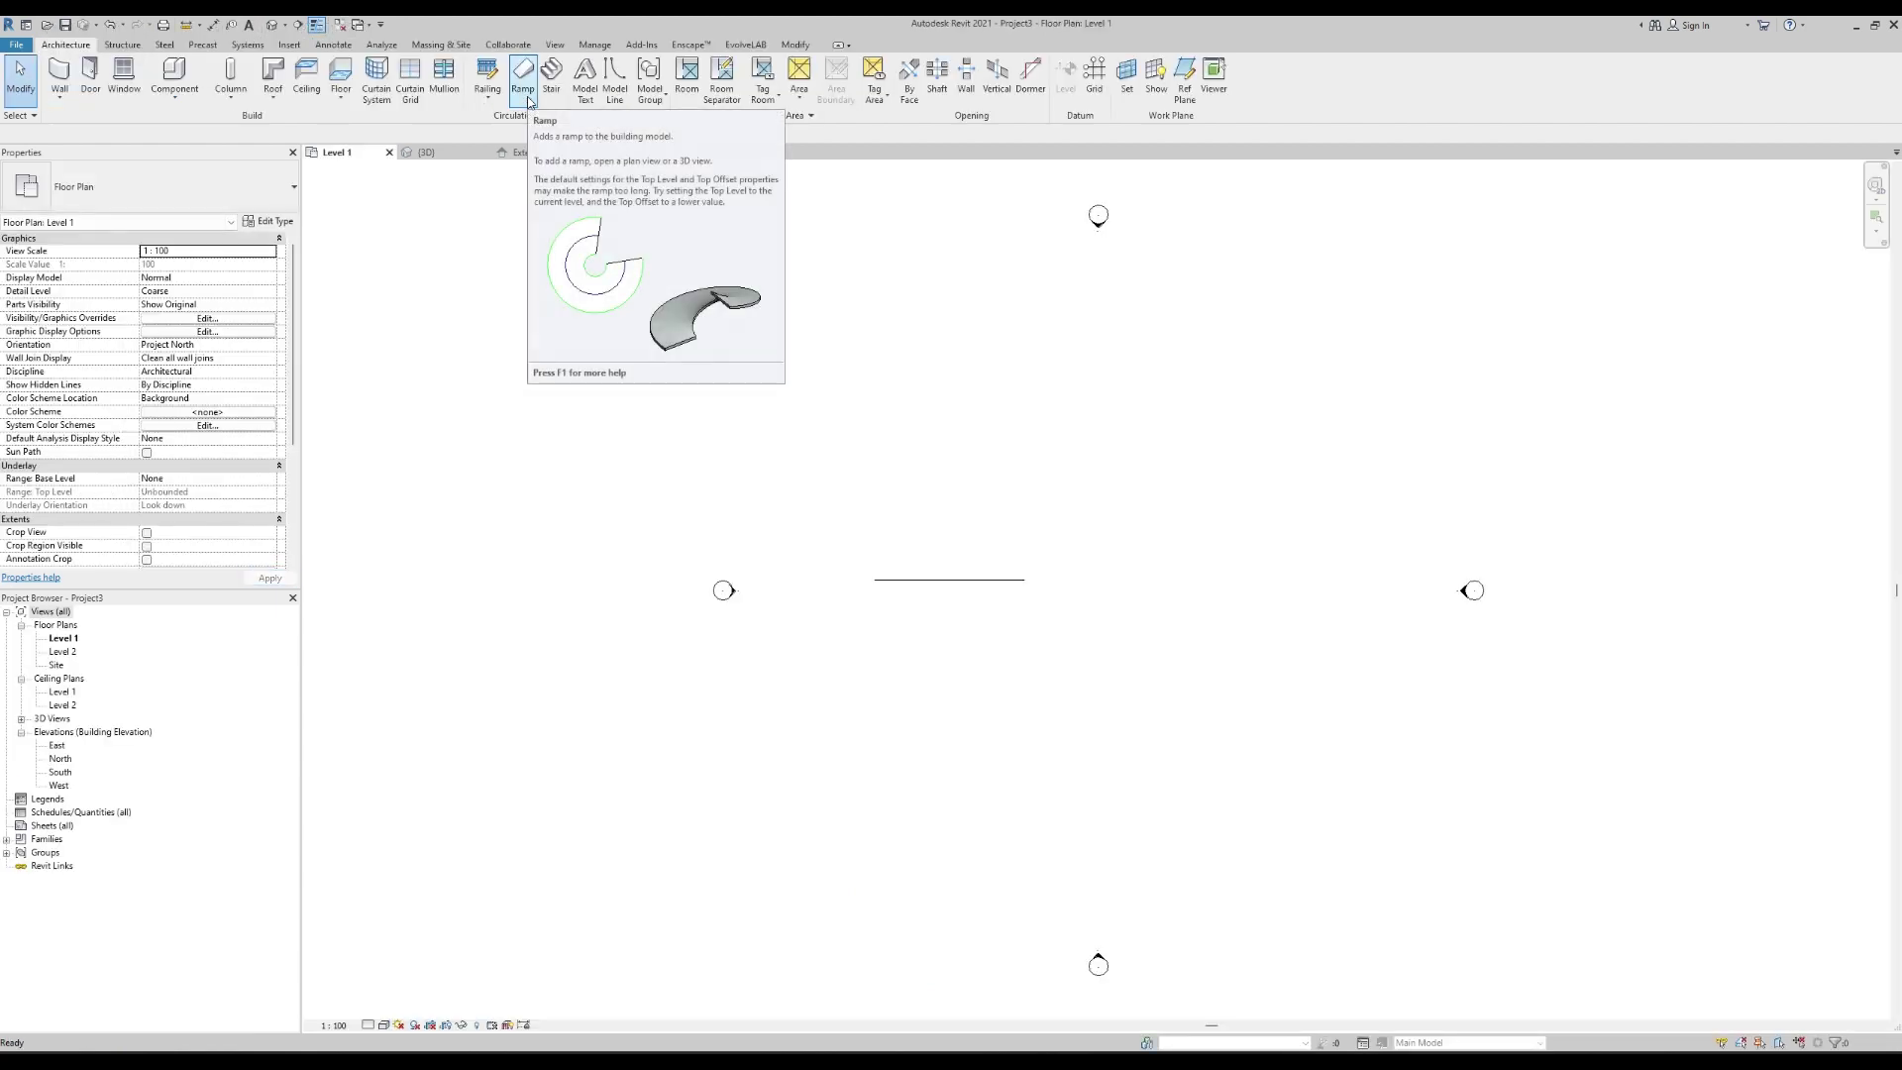
left_click(936, 581)
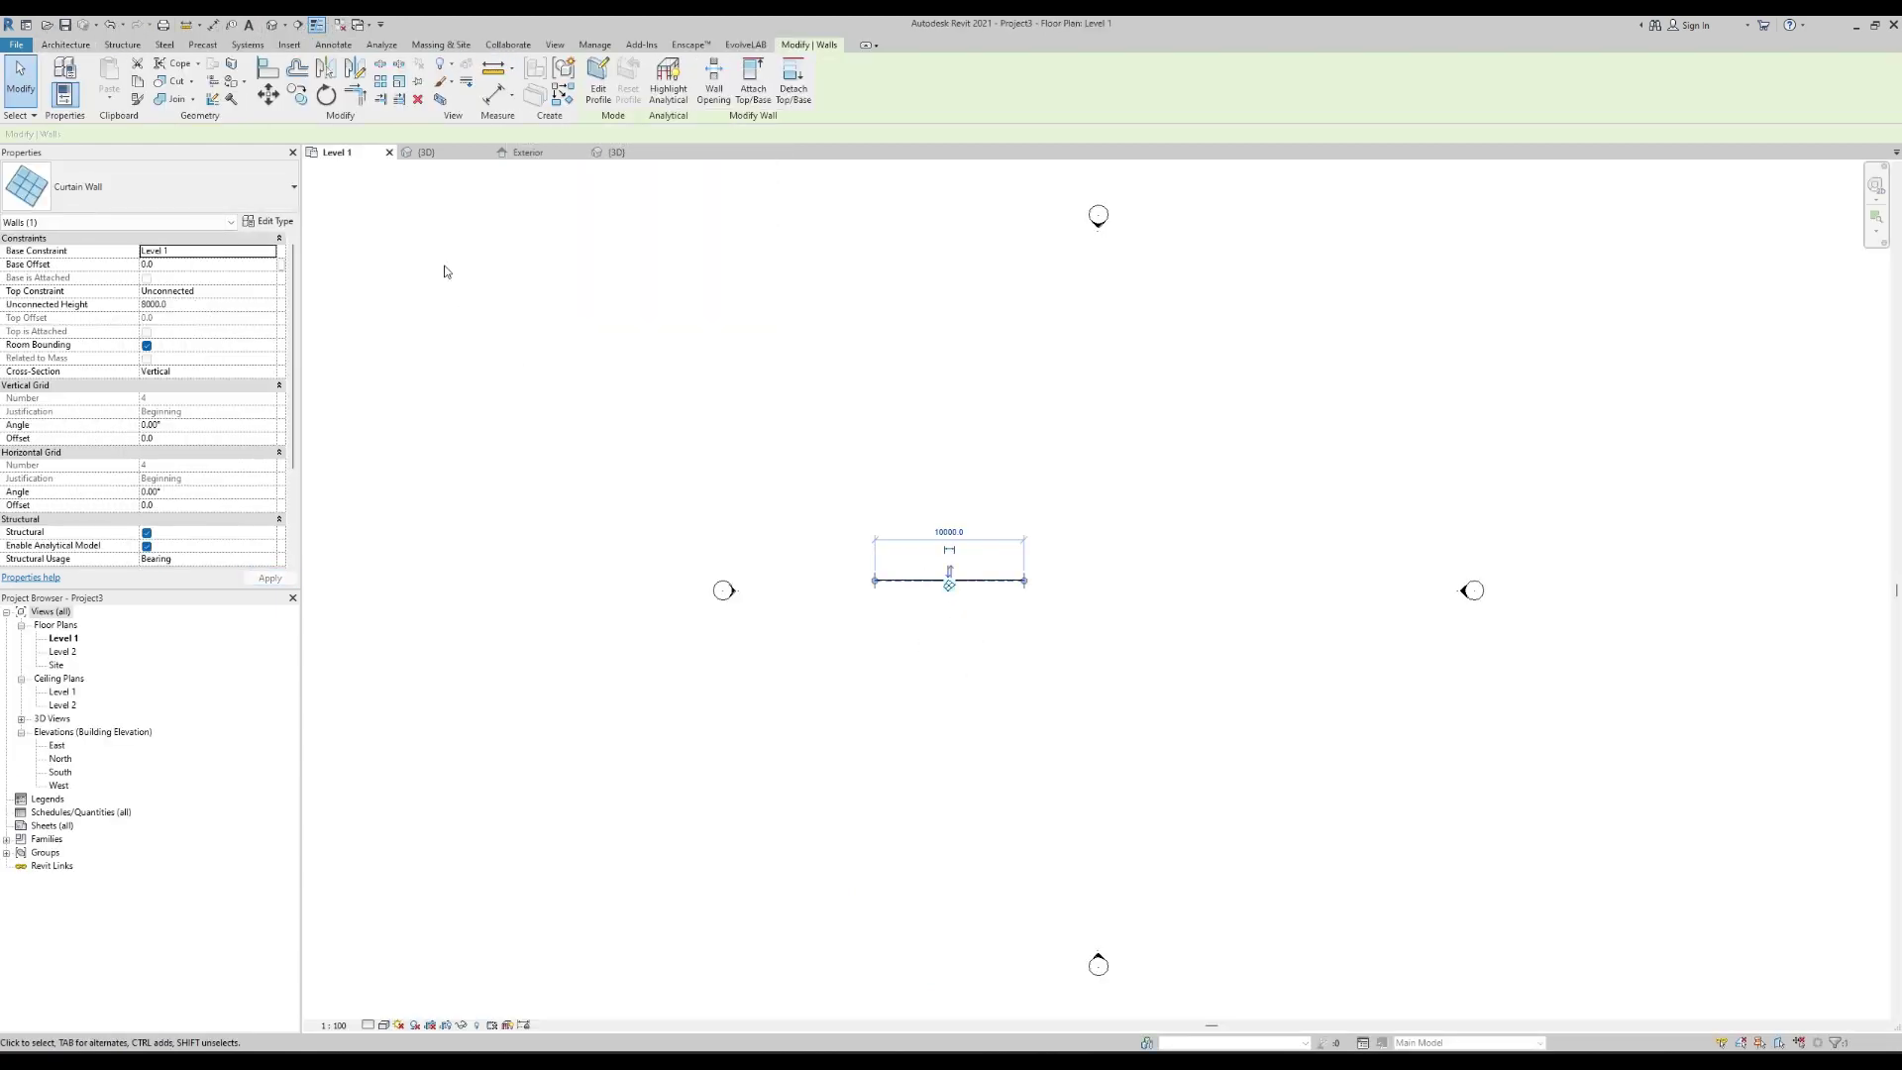
left_click(426, 152)
middle_click_drag(998, 667, 875, 628, "shift")
scroll(1107, 527, "up", 3)
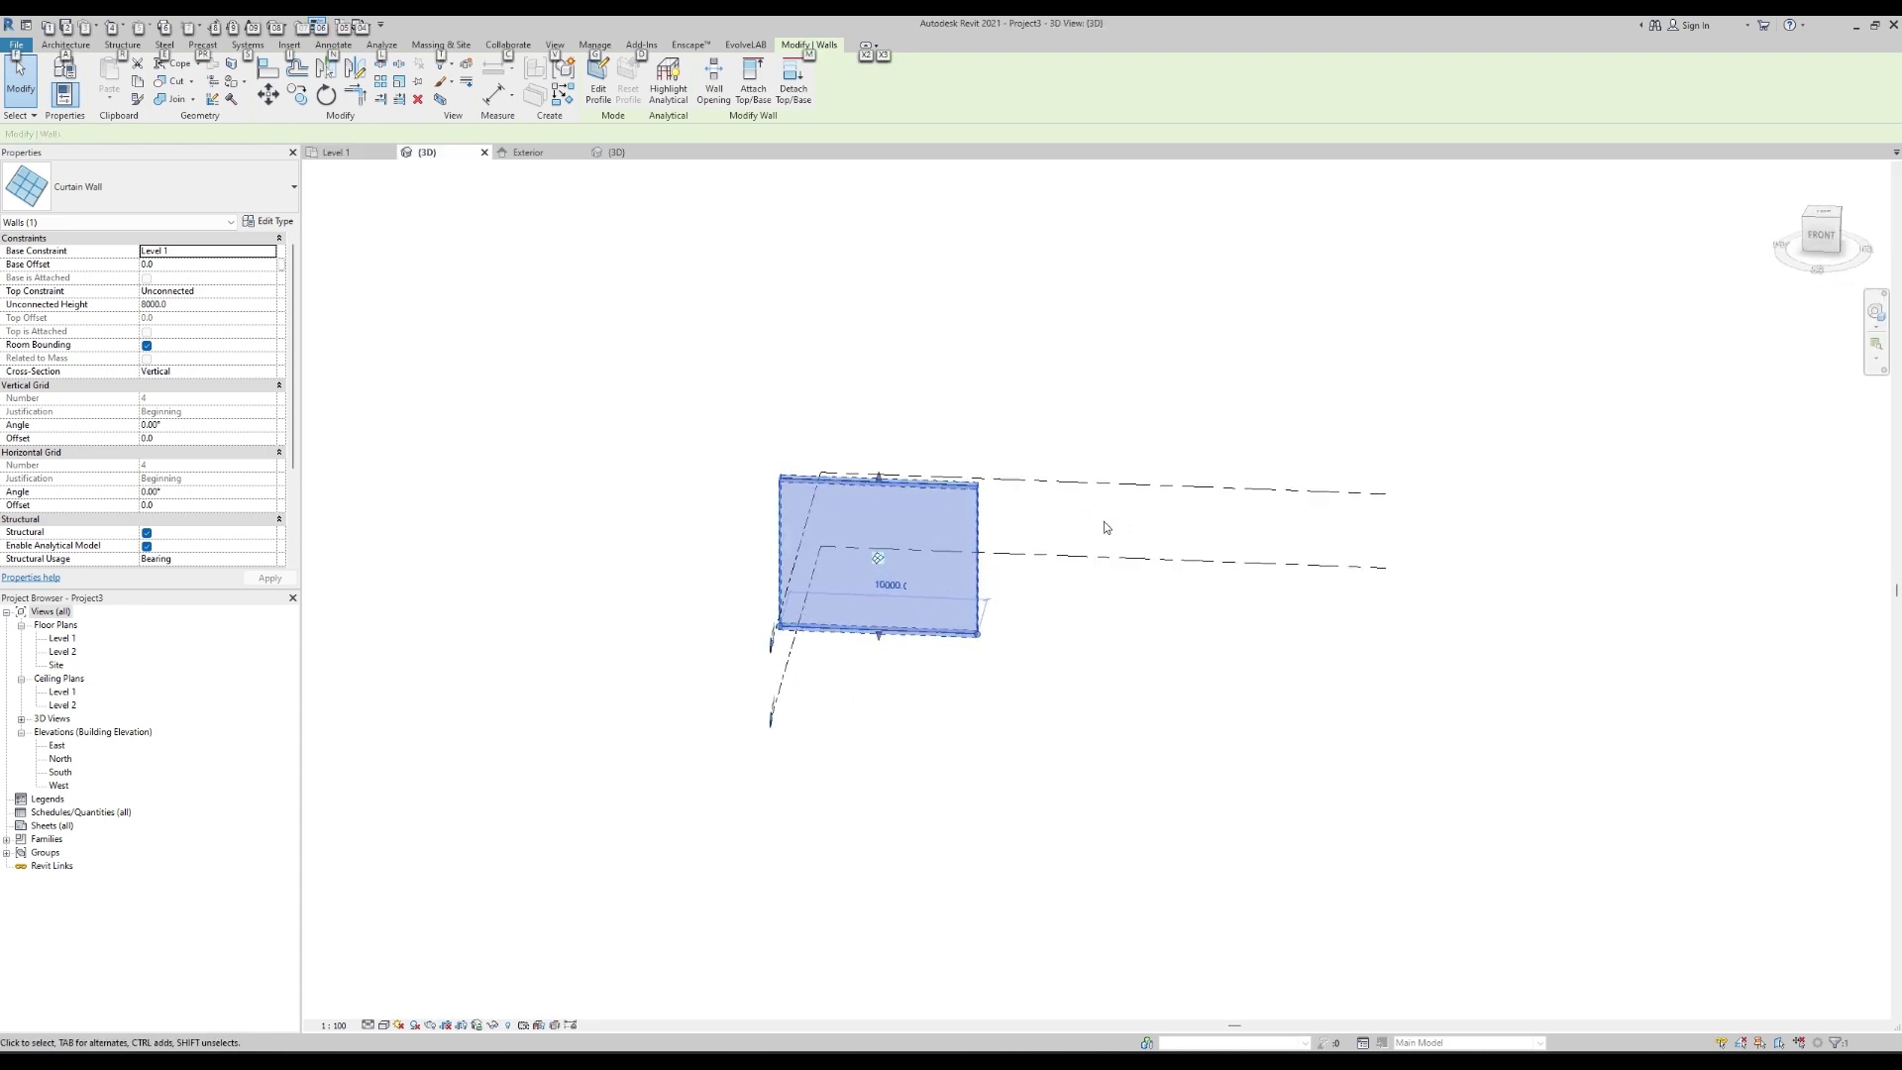
Duplicate the selected curtain wall's type as GlassBlock.
left_click(265, 224)
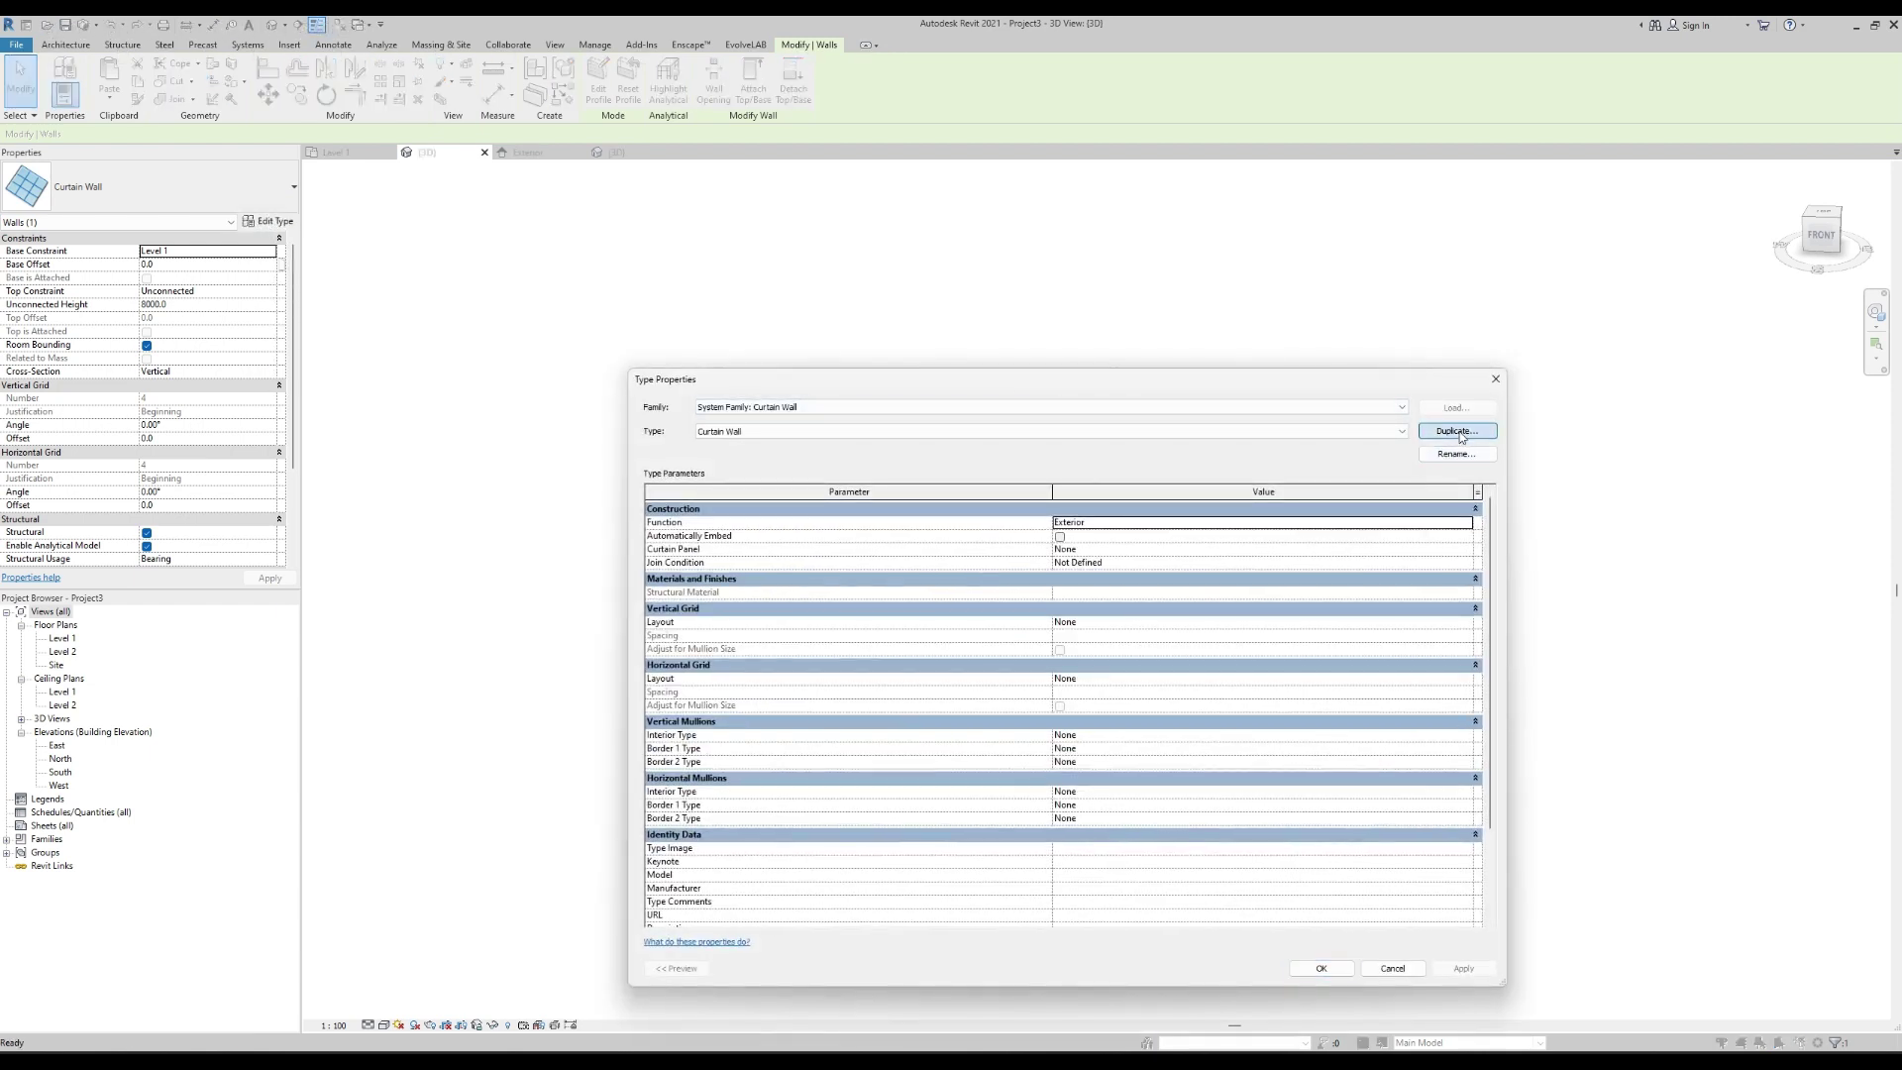
left_click(1458, 432)
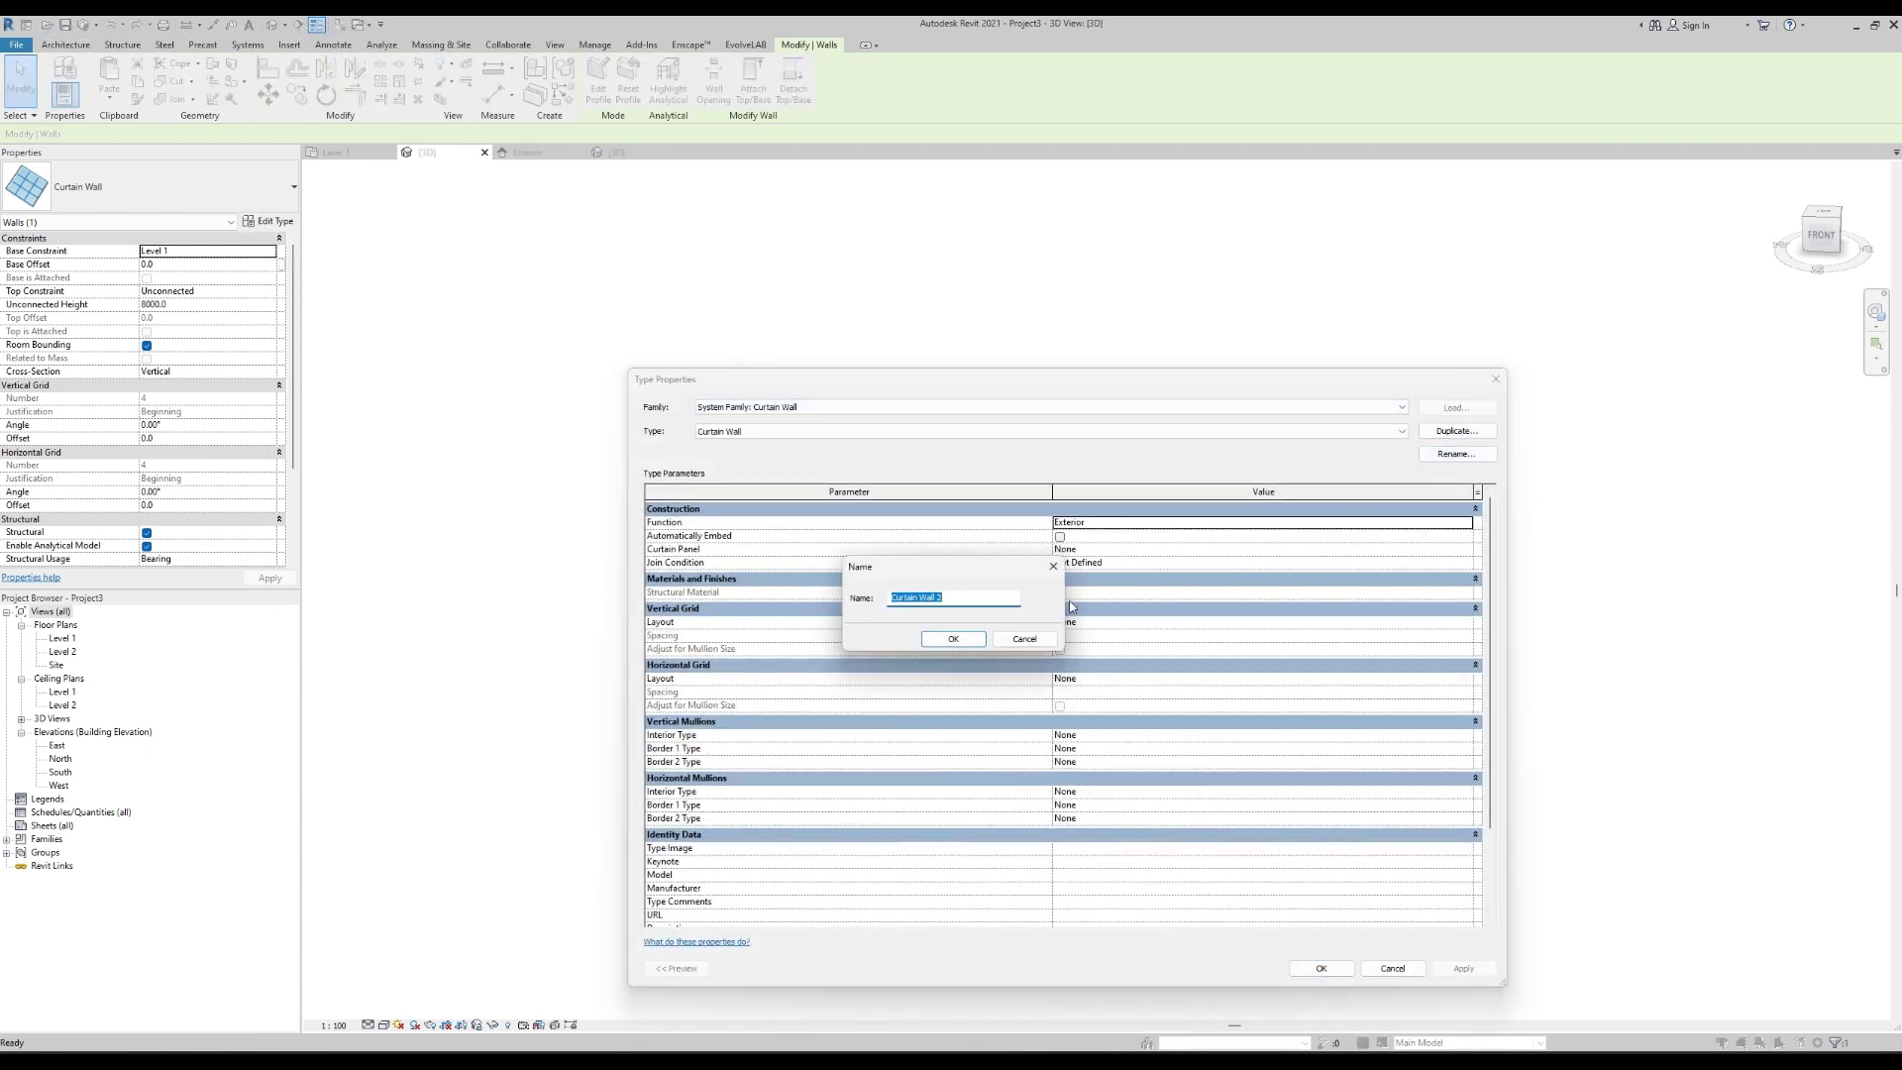
type("GlassBlock")
left_click(953, 639)
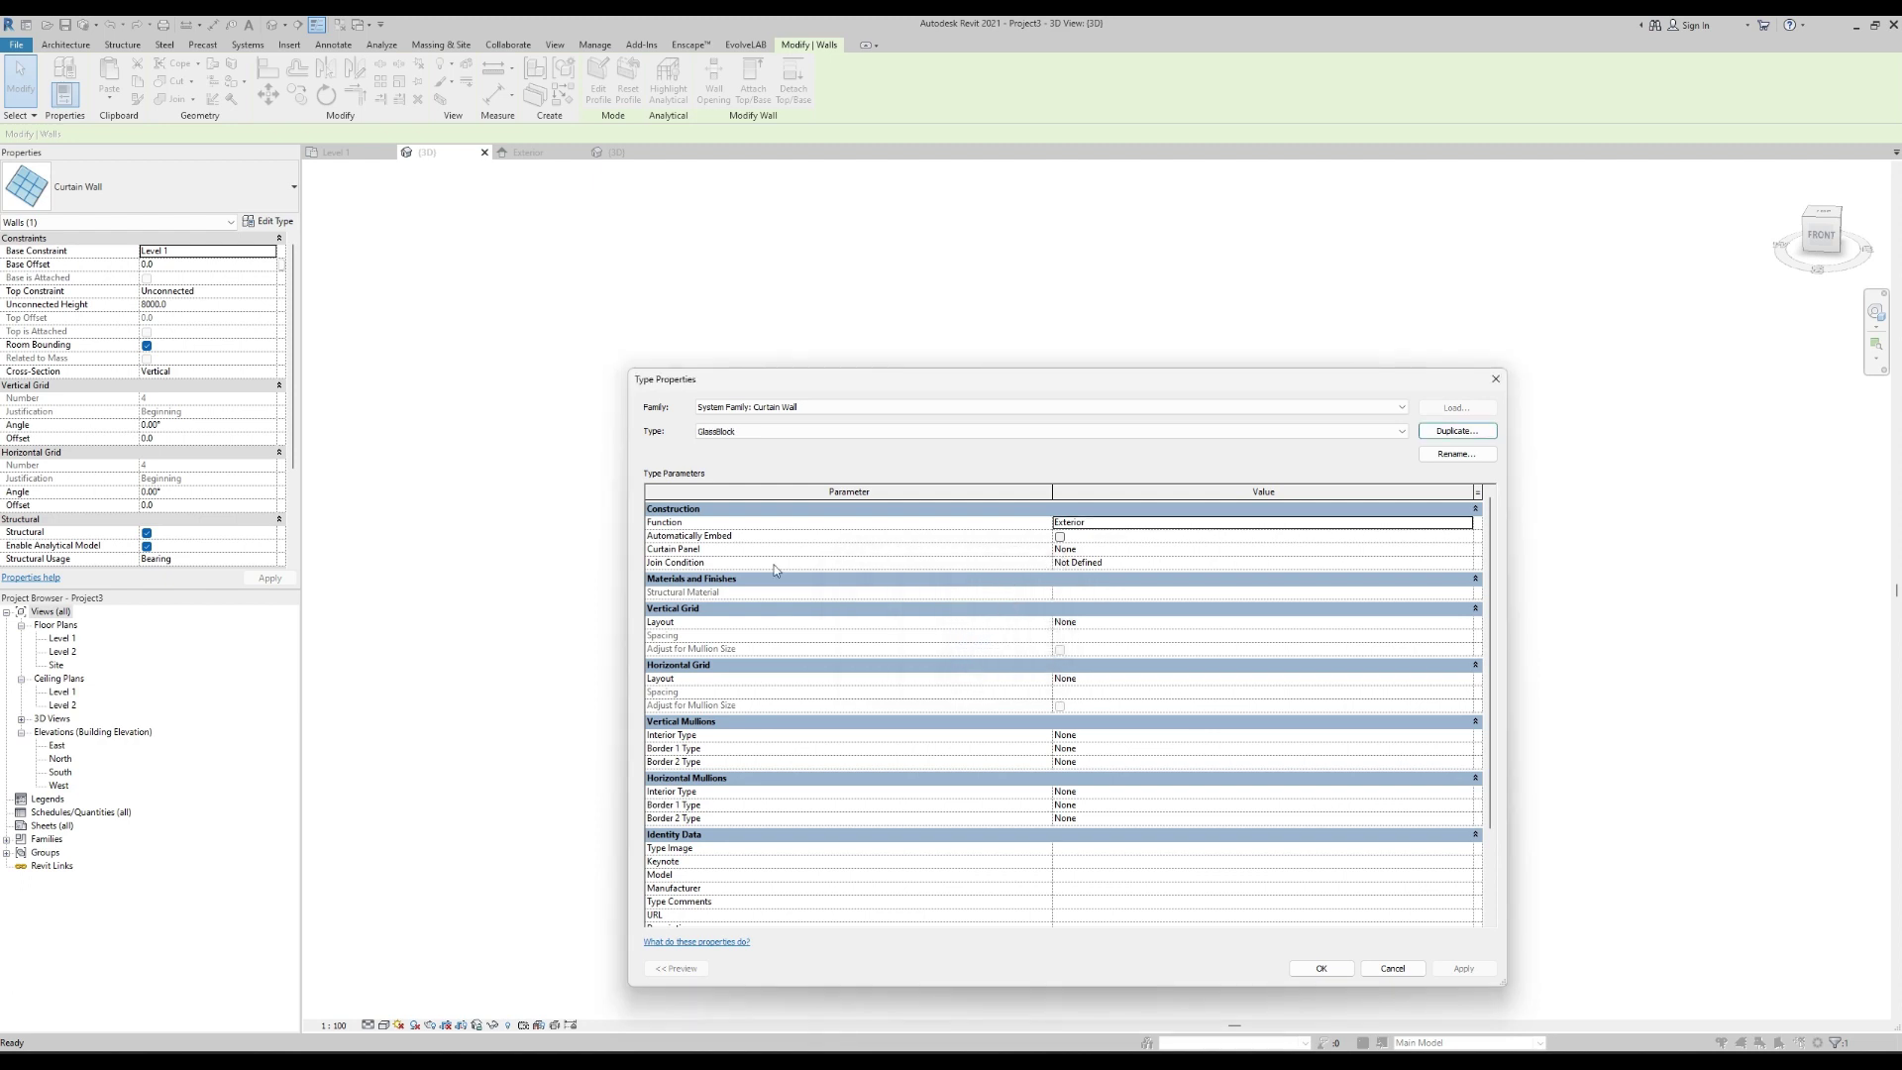
Set the GlassBlock wall type's curtain panel to Family1 : Family1.
left_click(1474, 551)
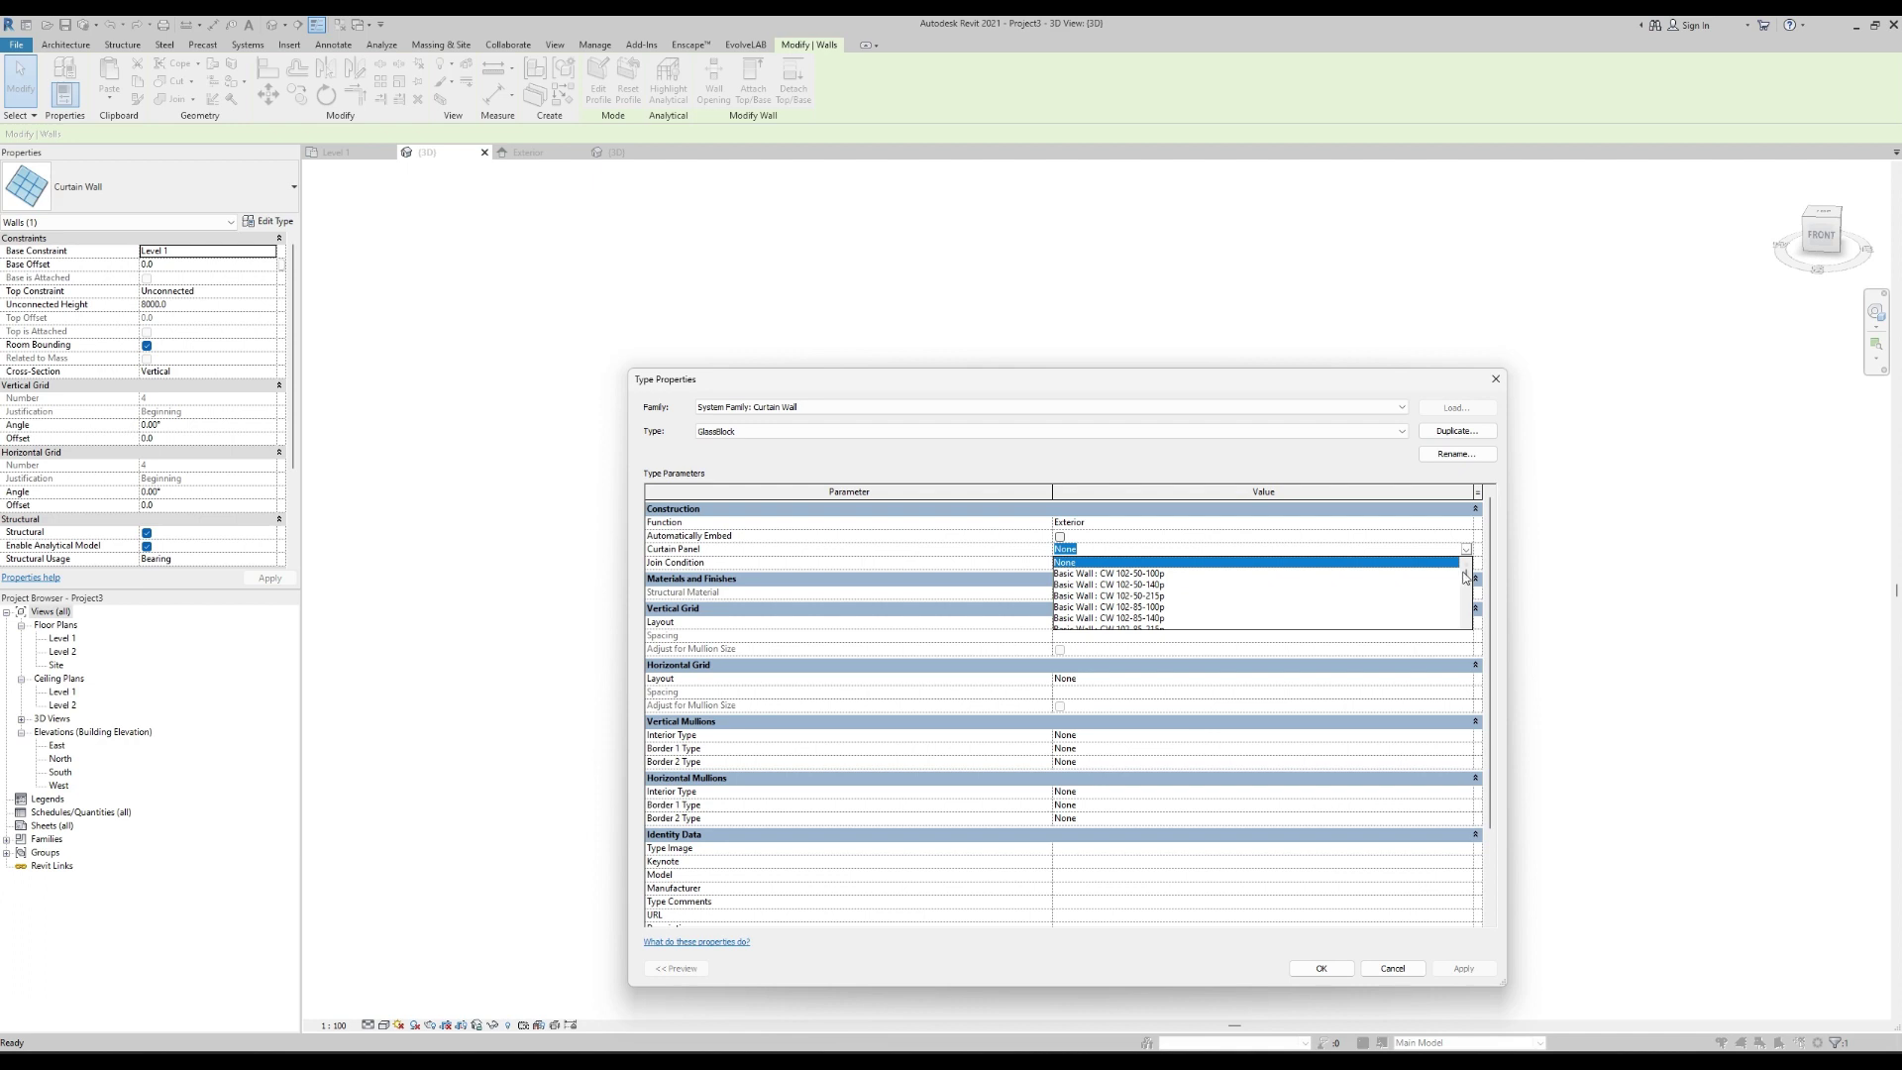
left_click_drag(1467, 568, 1469, 609)
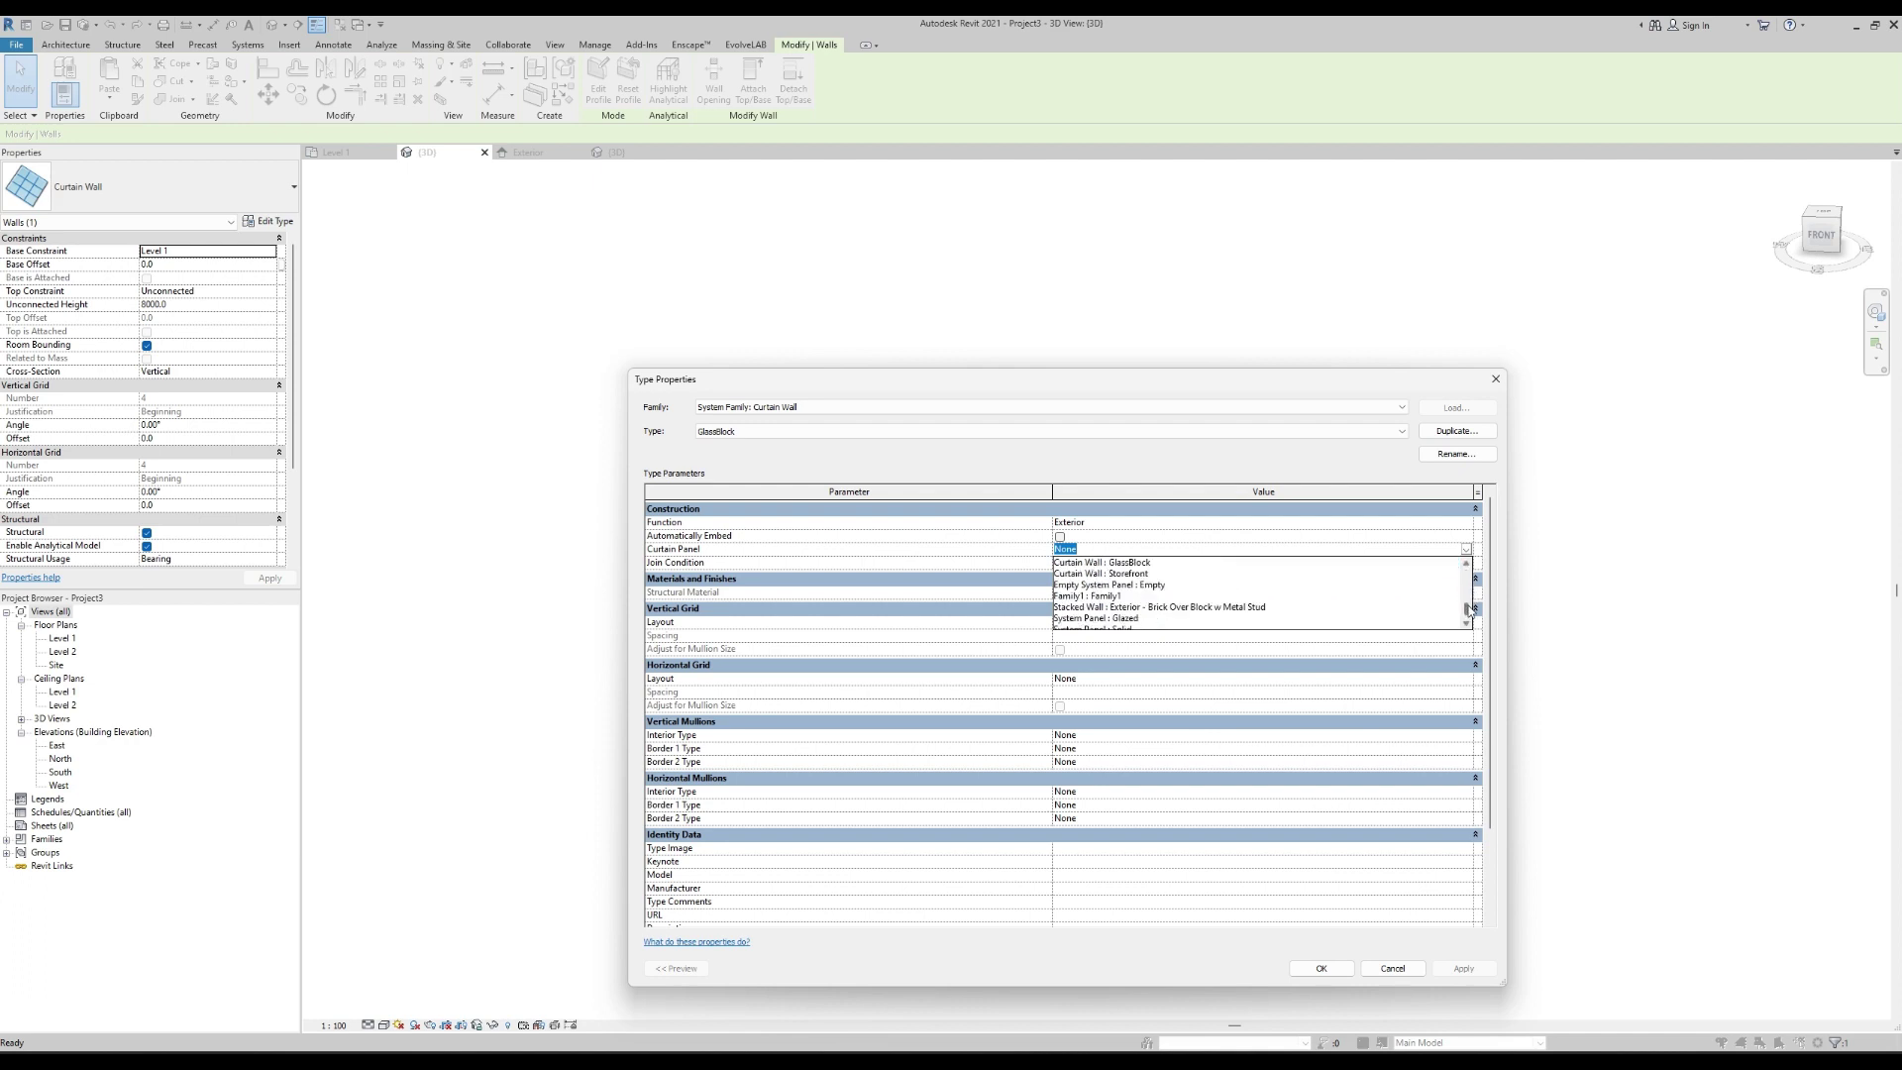
left_click(1104, 596)
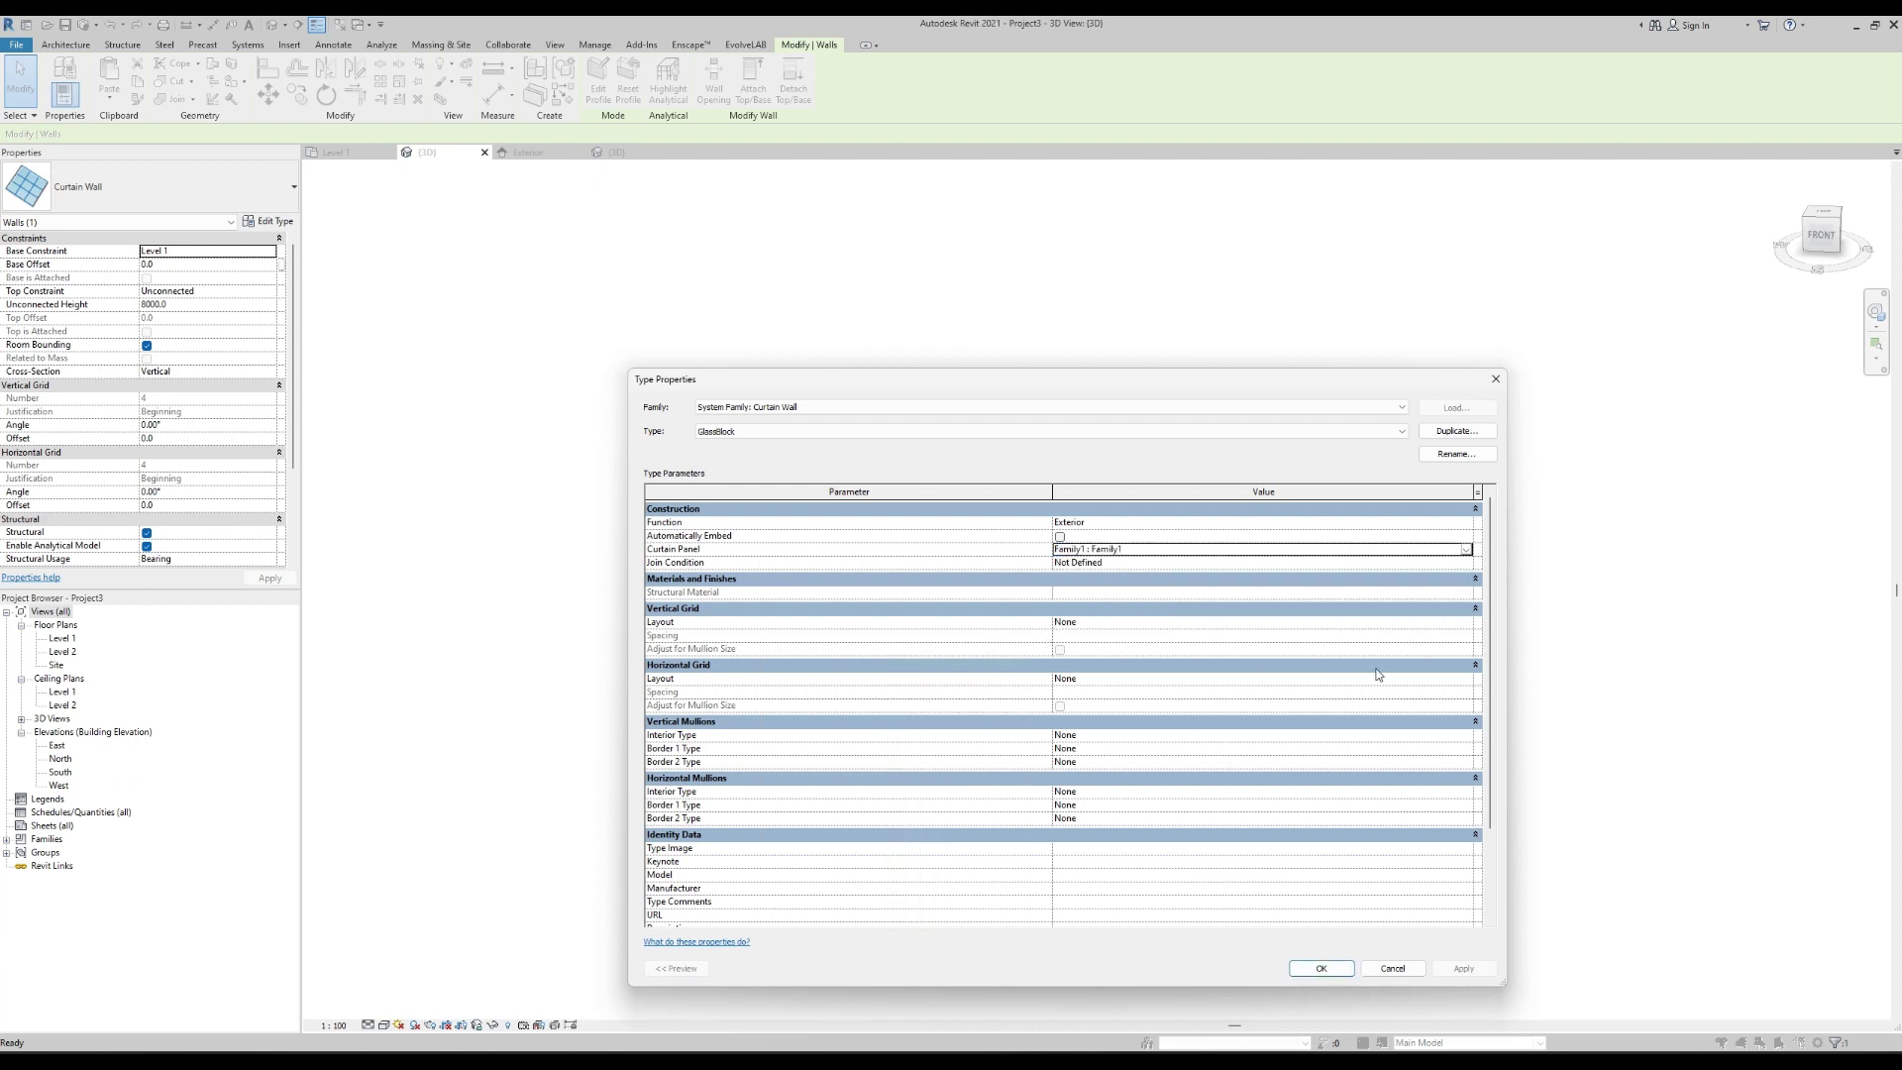
Set the wall type's vertical grid layout to Fixed Distance with a spacing of 210 mm.
left_click(1467, 623)
left_click(1467, 622)
left_click(1089, 647)
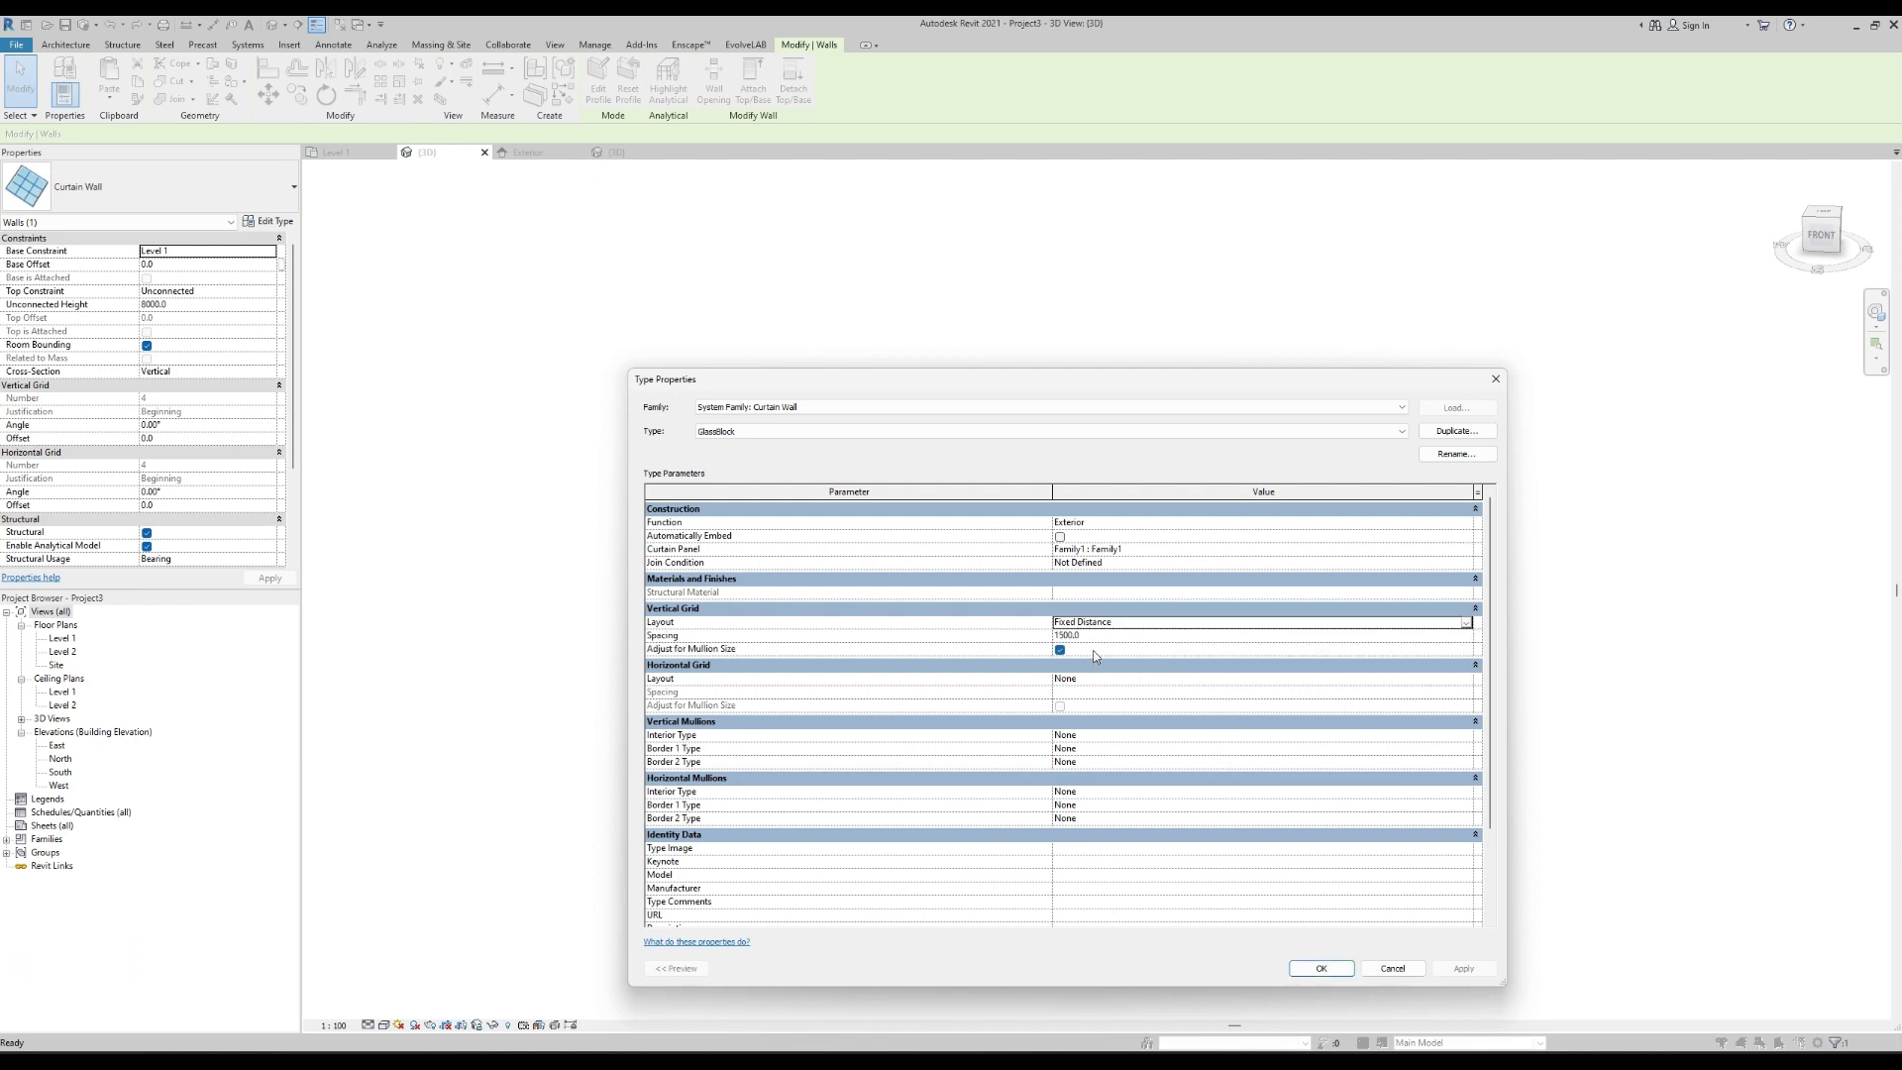
left_click(1096, 638)
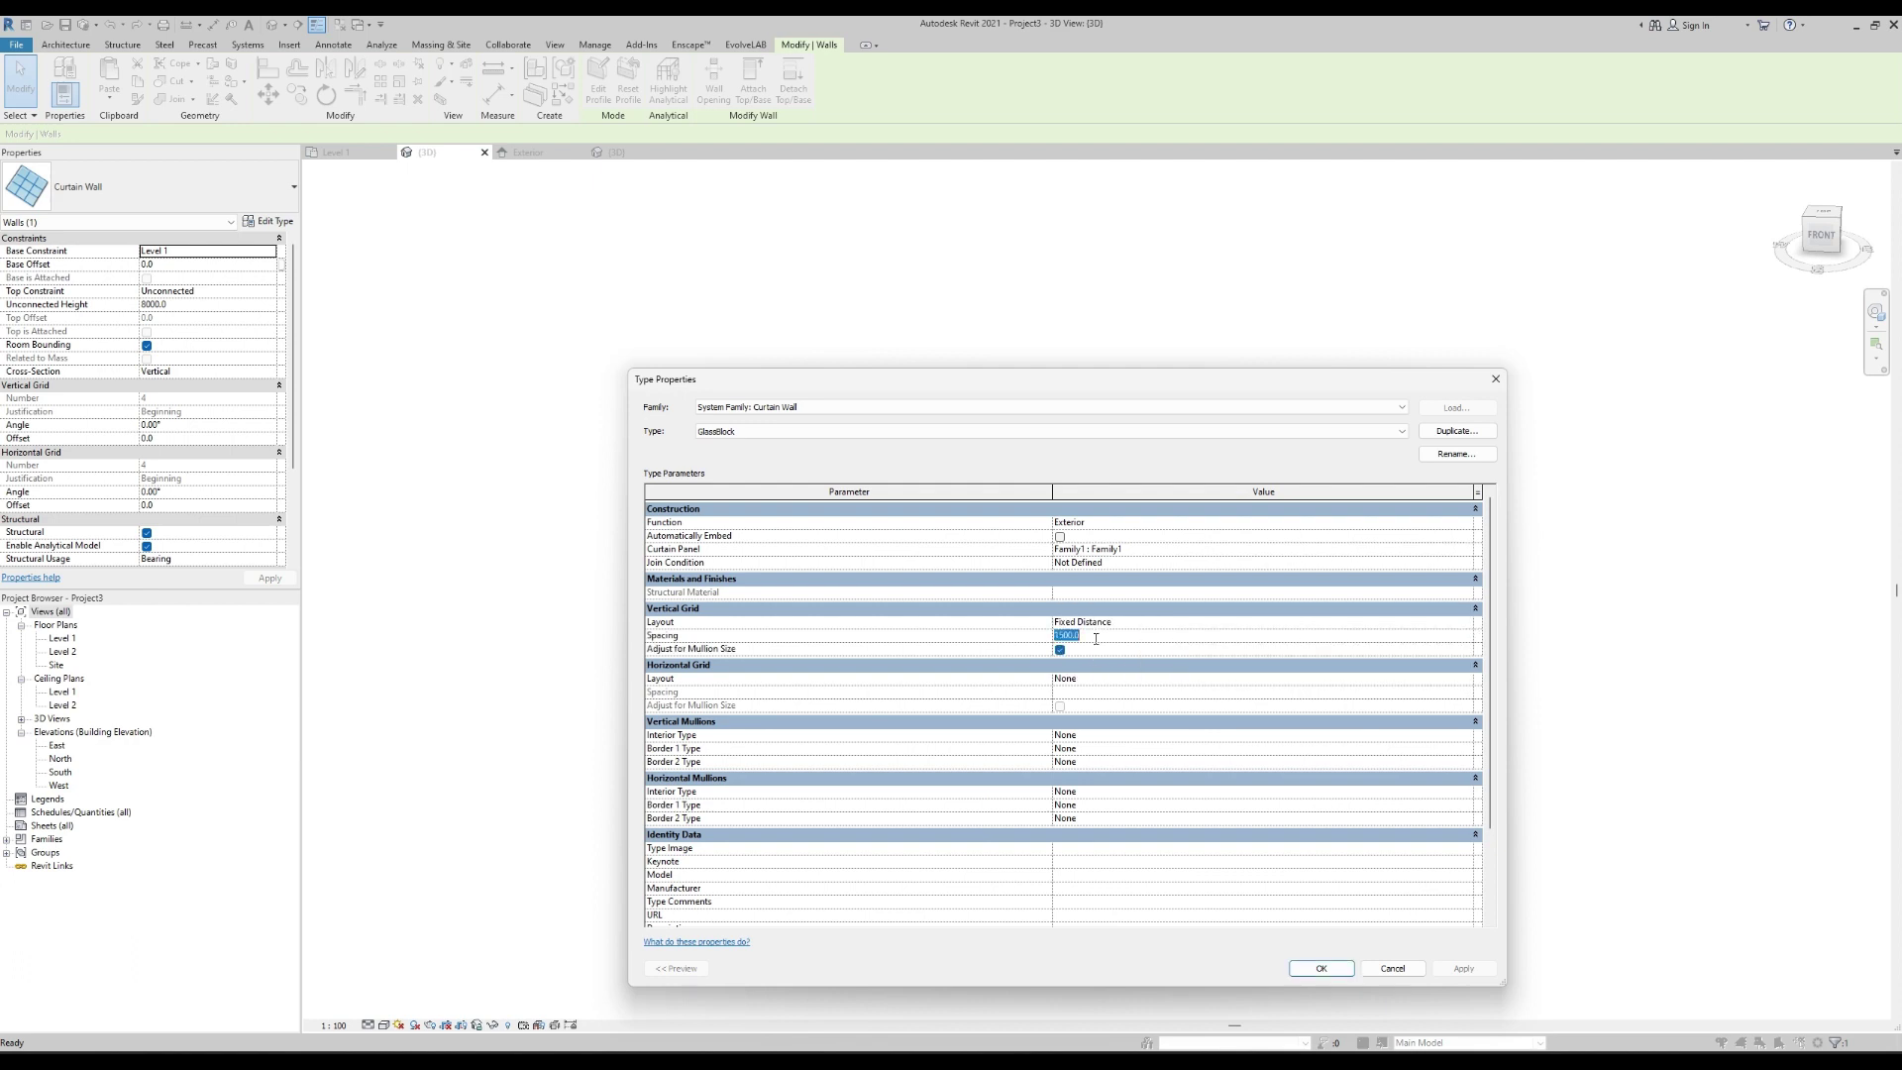
type("210")
Set the horizontal grid layout to Fixed Distance with 210 mm spacing and apply the type to the curtain wall.
left_click(1472, 682)
left_click(1094, 706)
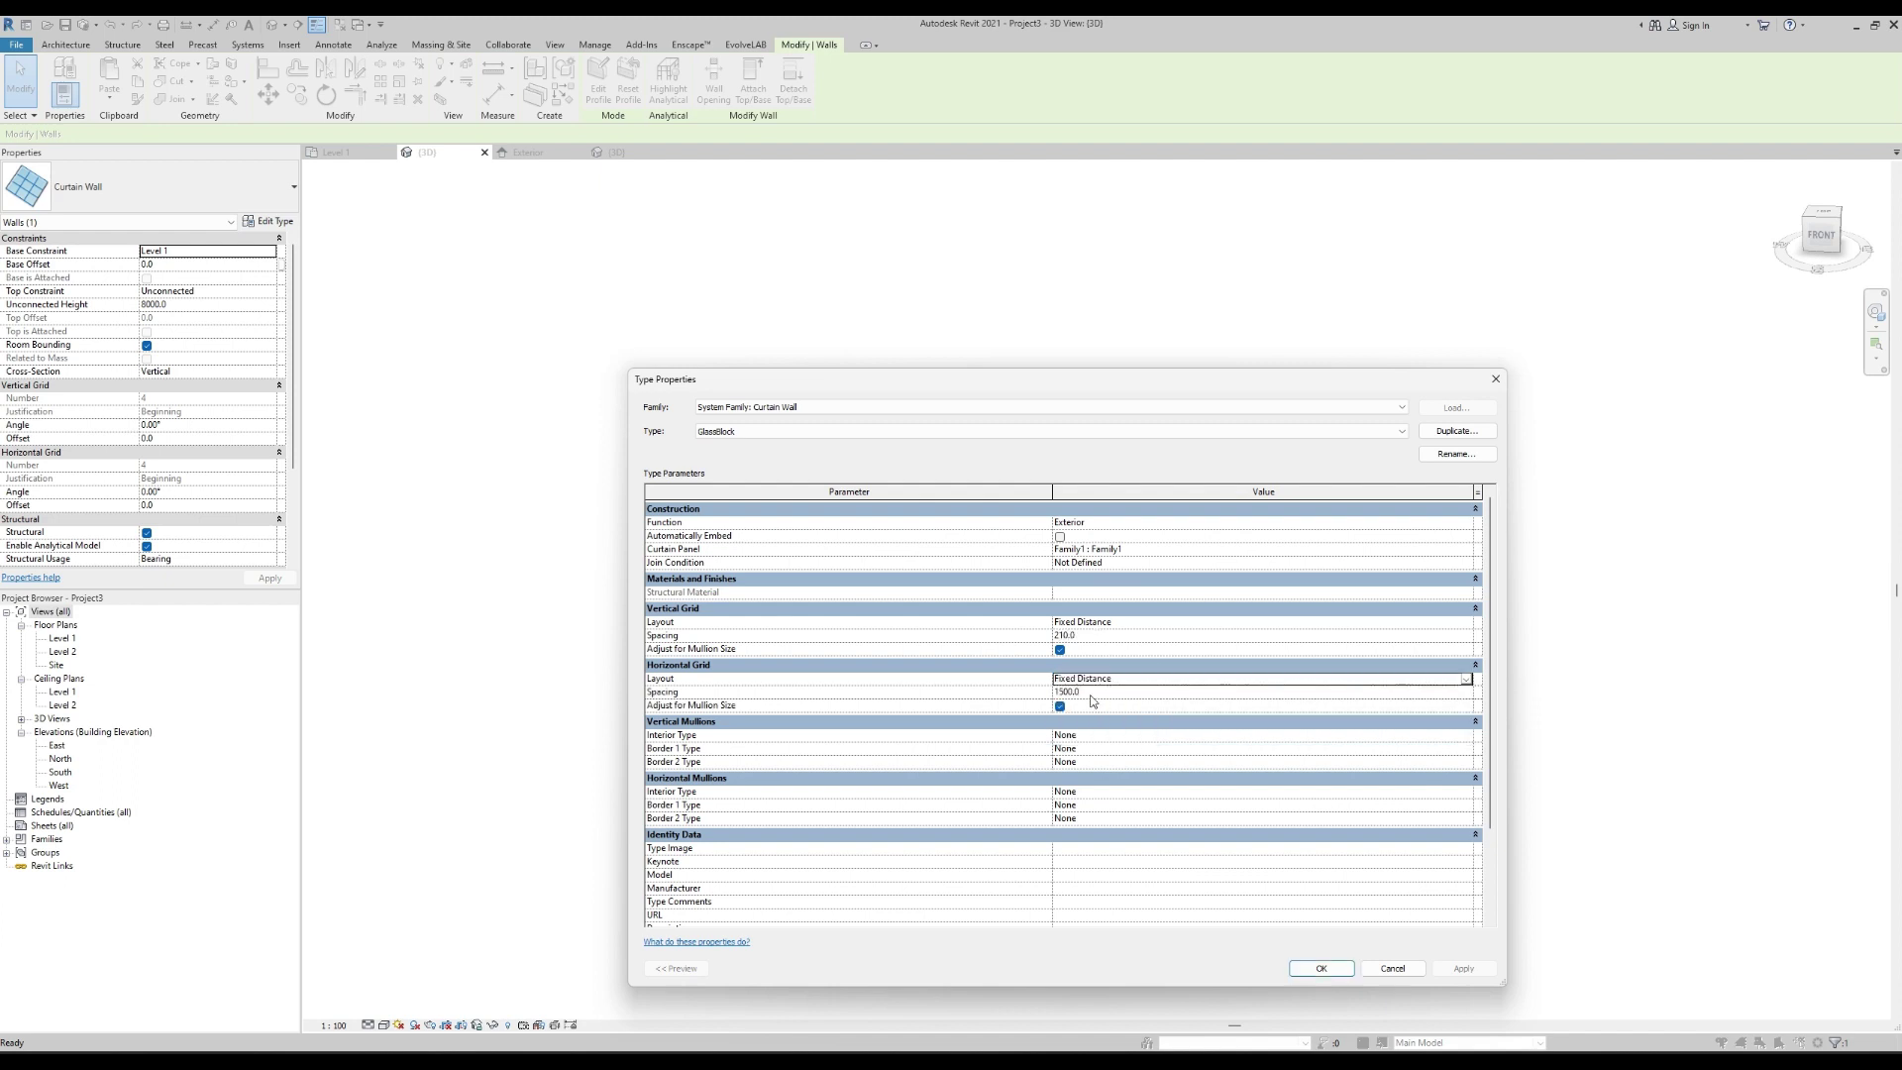
left_click(1092, 693)
type("210")
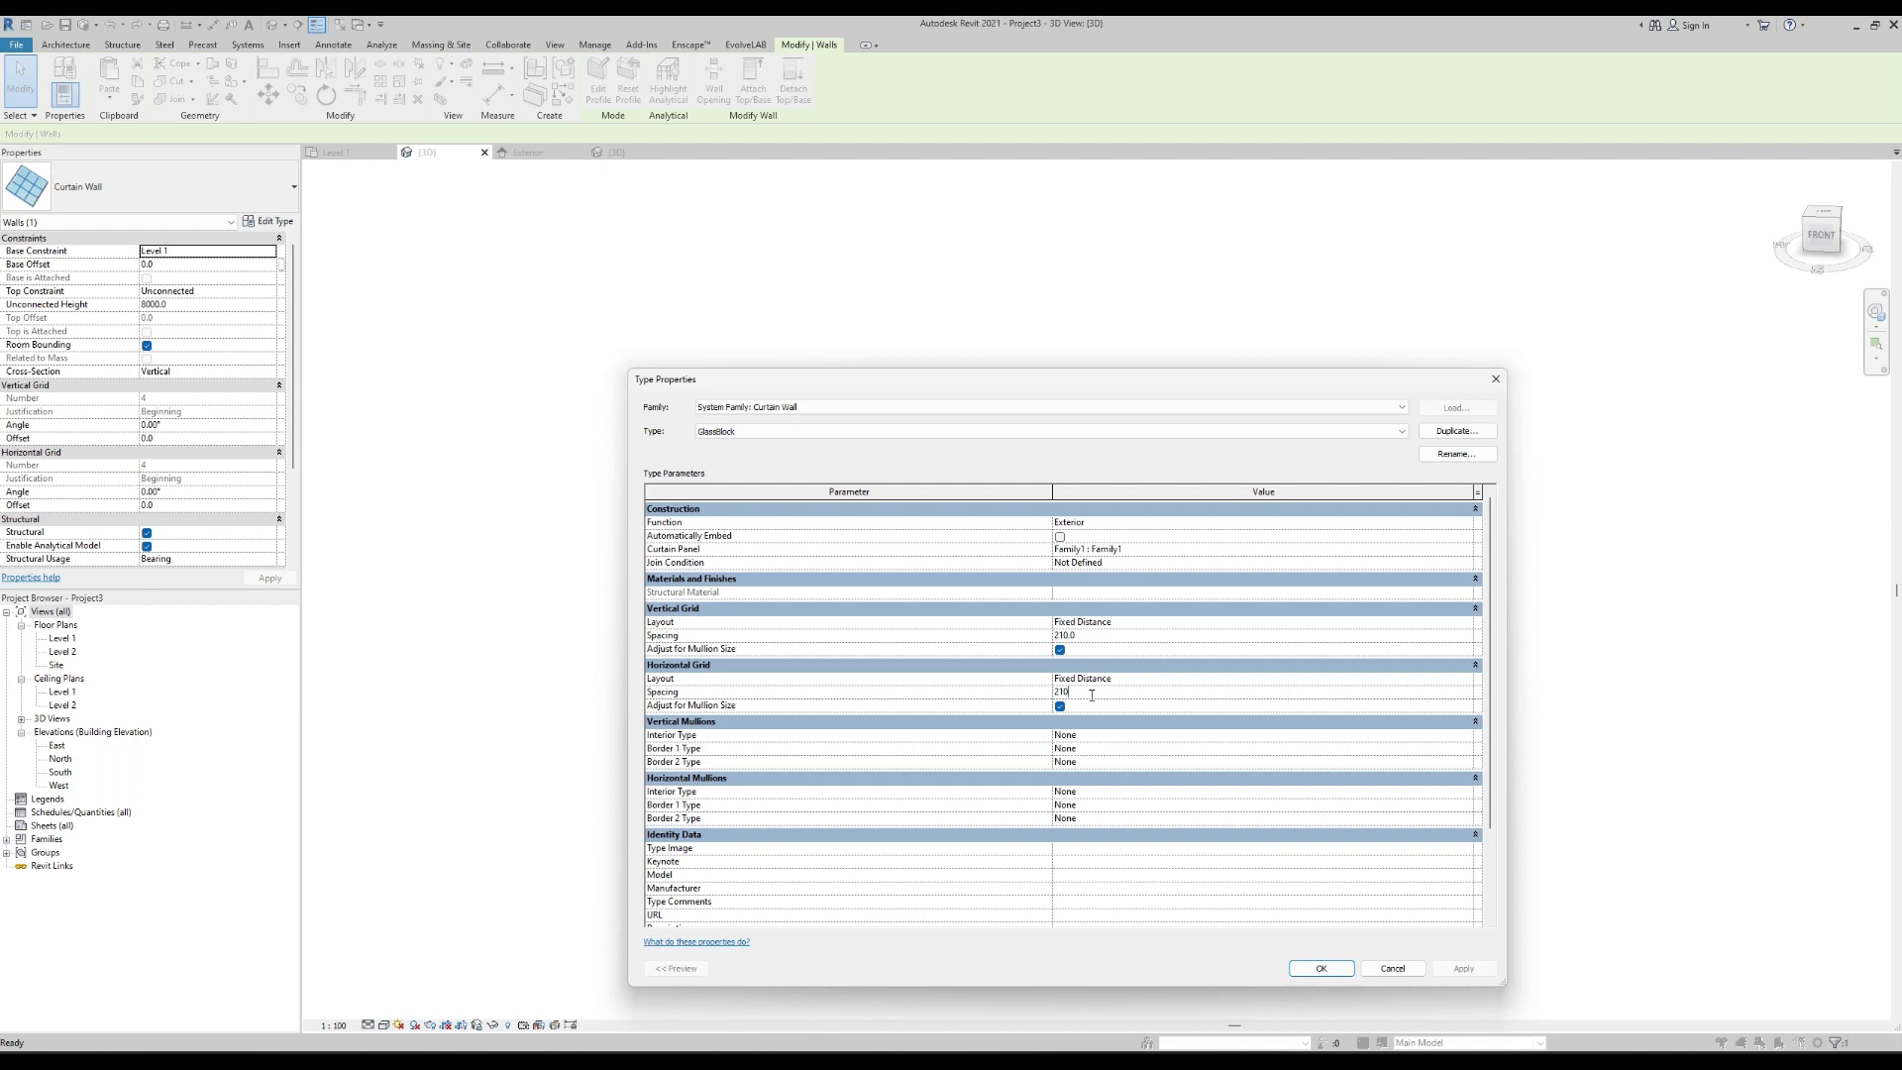
left_click(1322, 969)
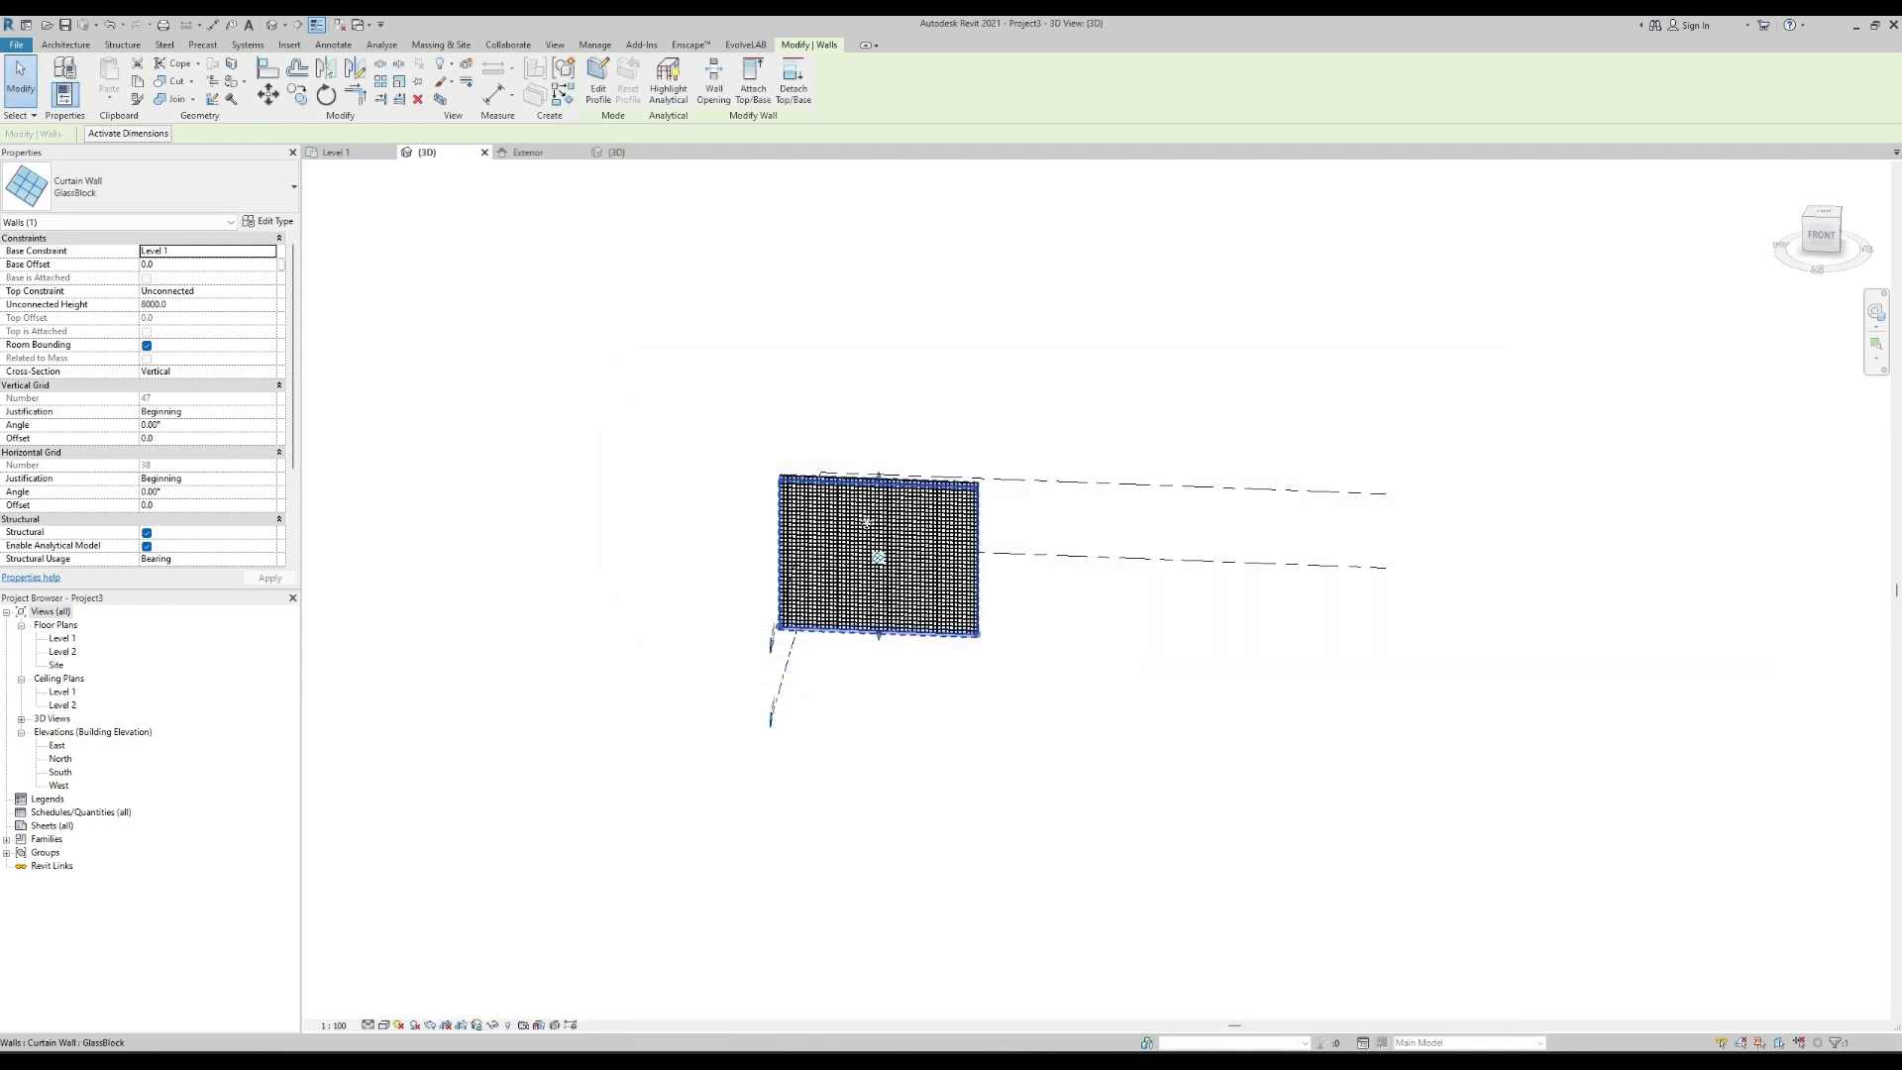
Set the 3D view's visual style to Consistent Colors and inspect the curtain wall's glass block panels.
scroll(859, 530, "up", 6)
scroll(871, 507, "up", 4)
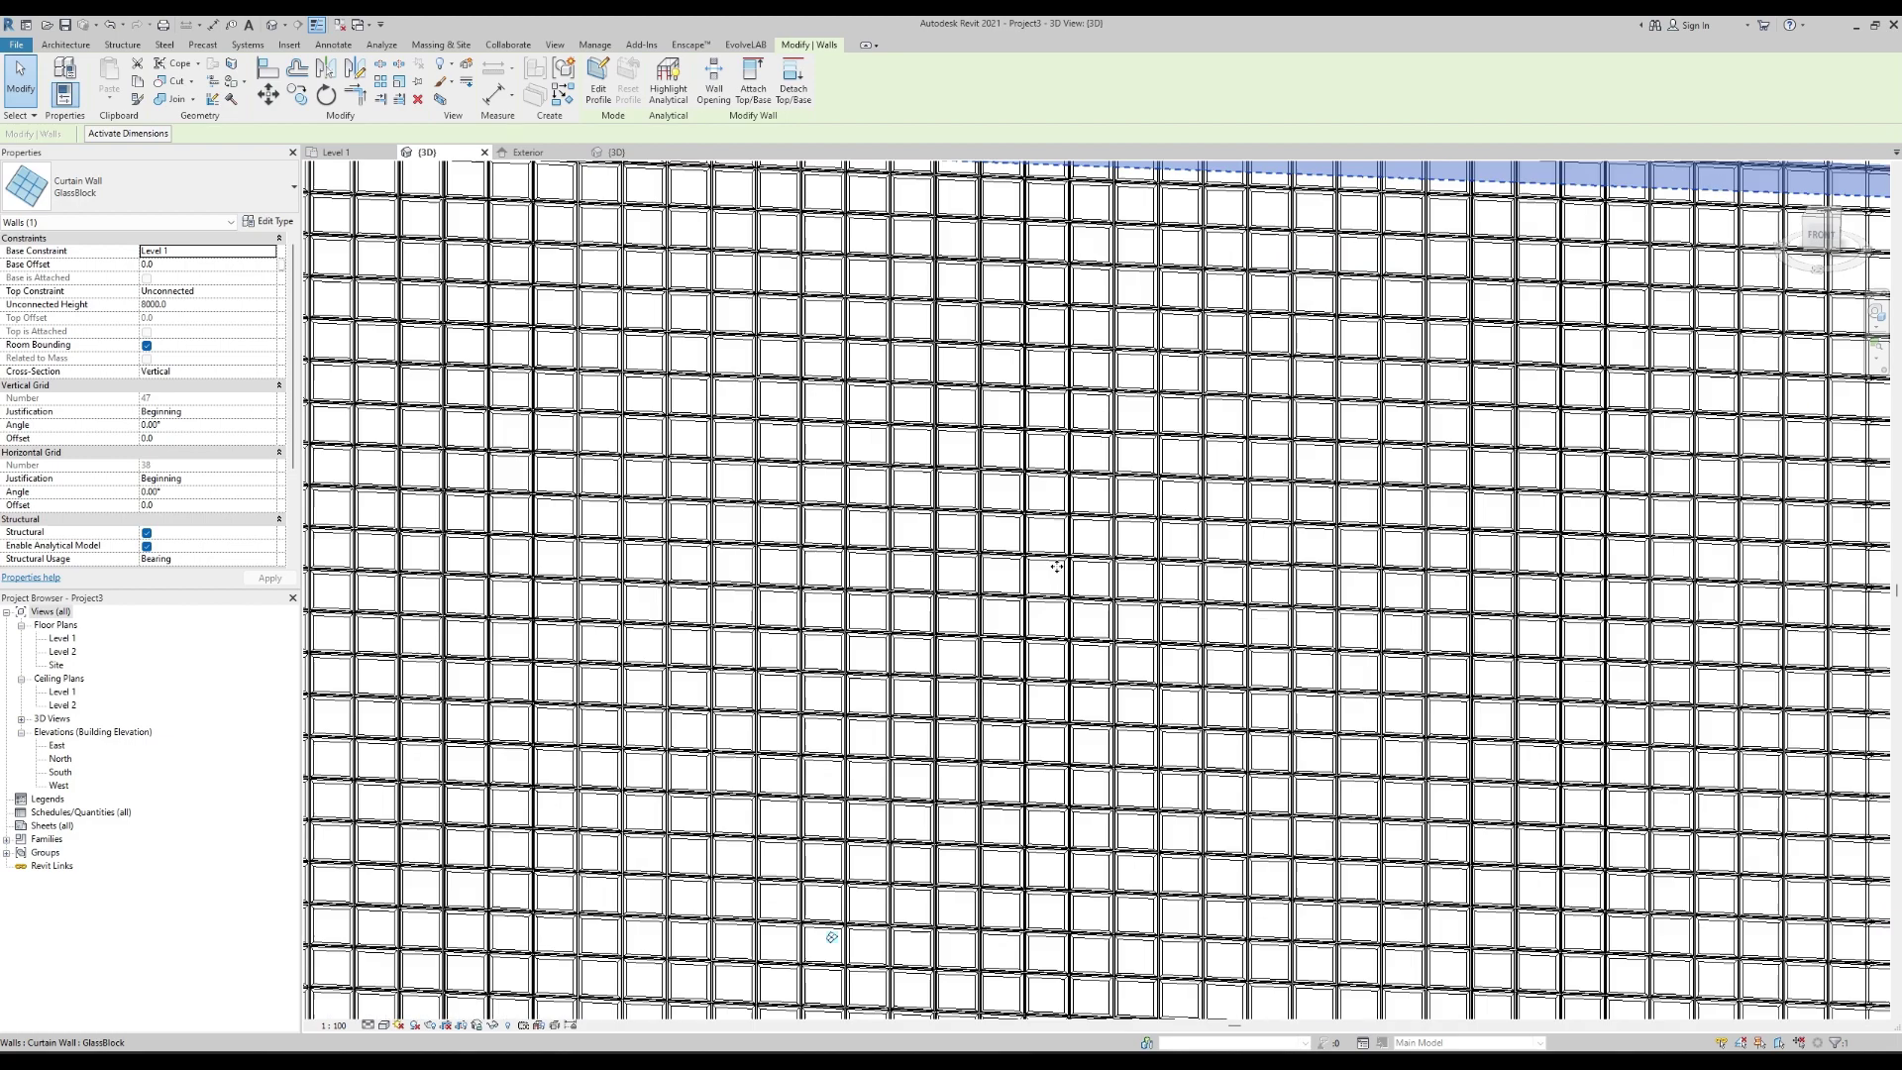
scroll(1057, 567, "down", 4)
scroll(376, 942, "up", 2)
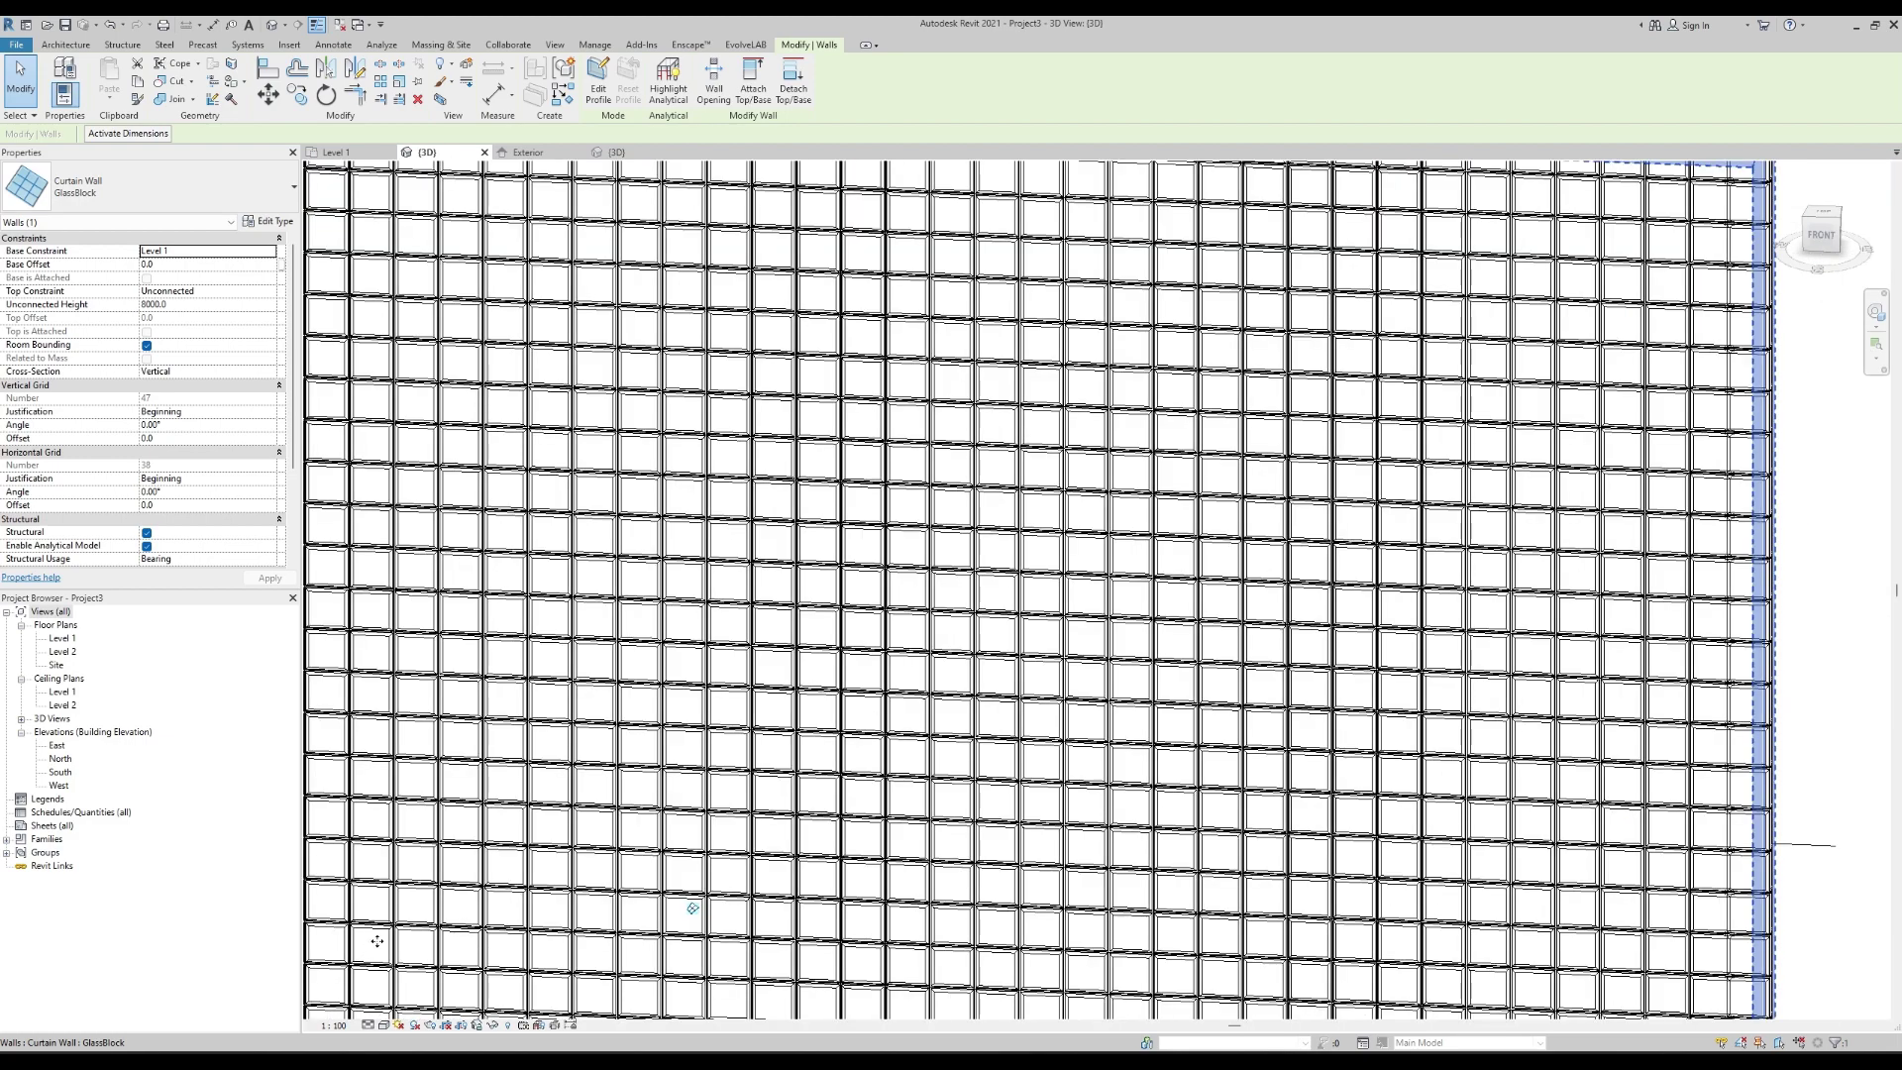
left_click(383, 1026)
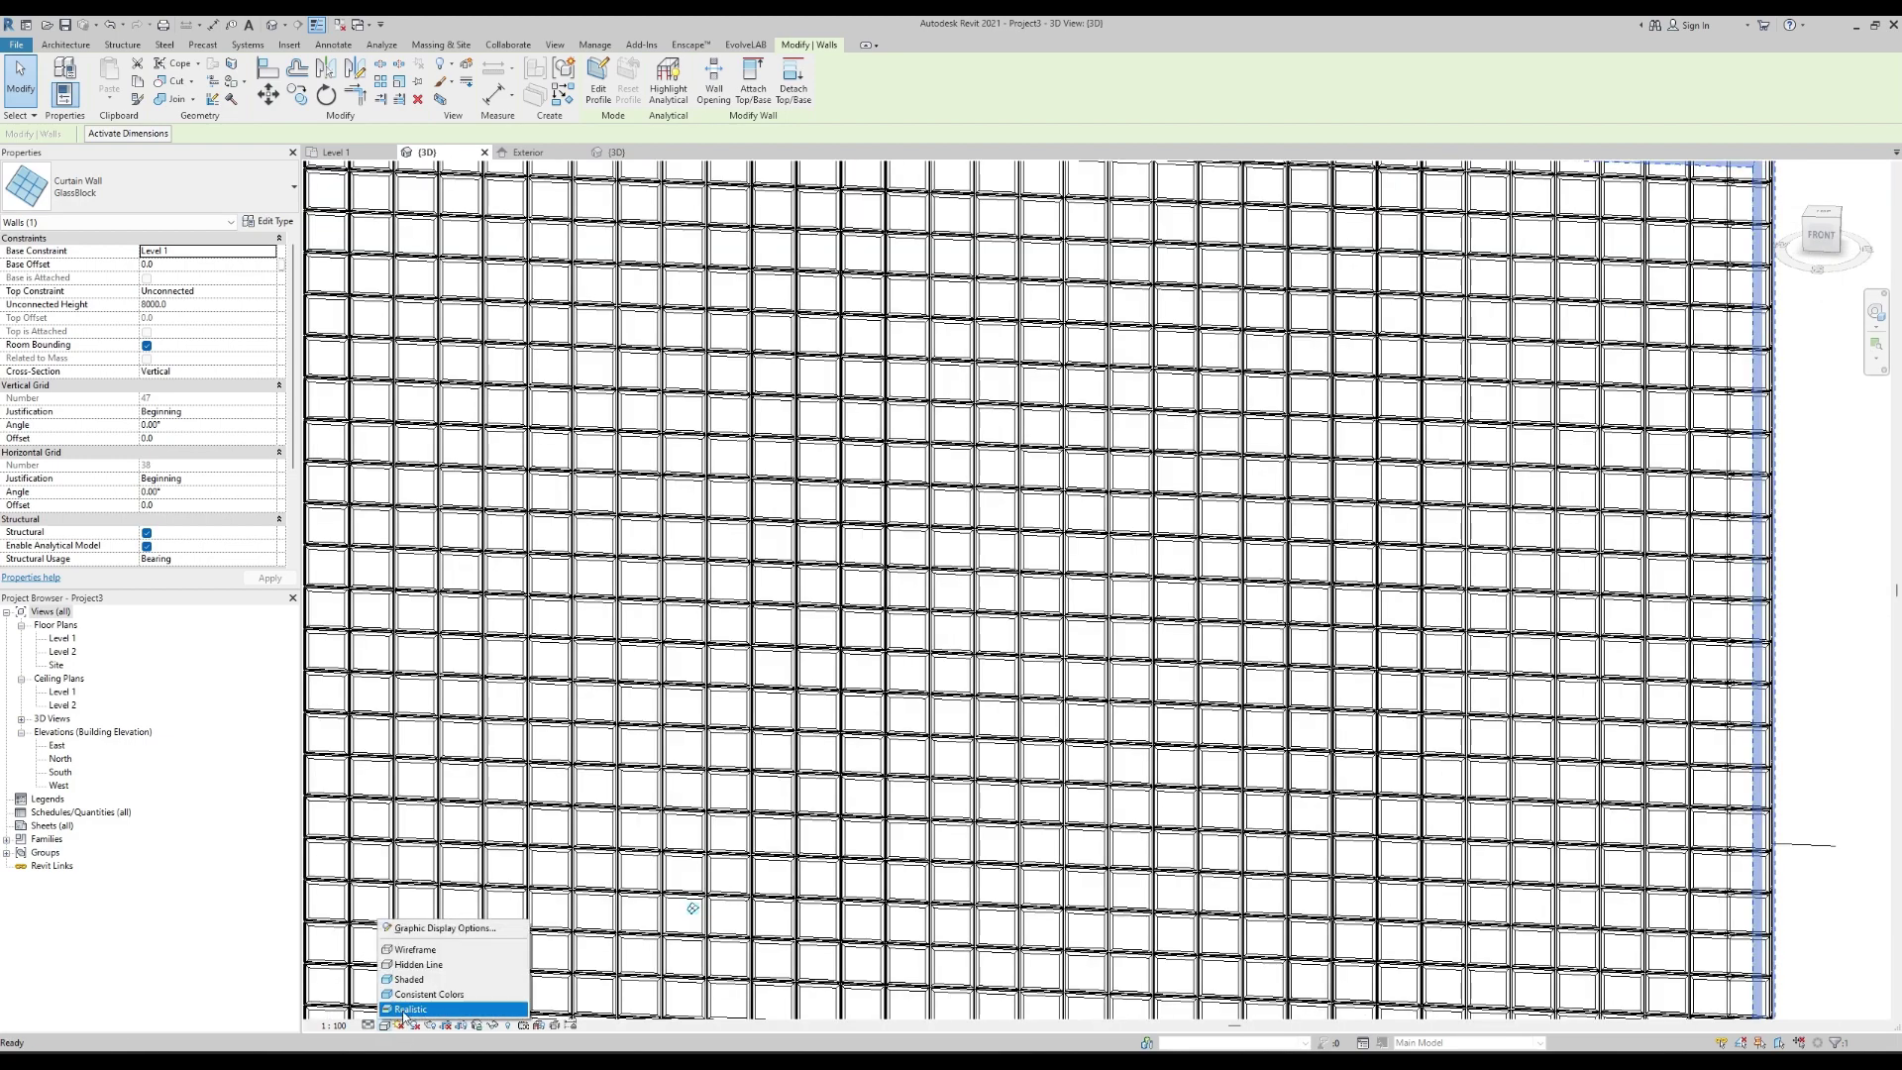
left_click(426, 996)
scroll(1024, 740, "down", 4)
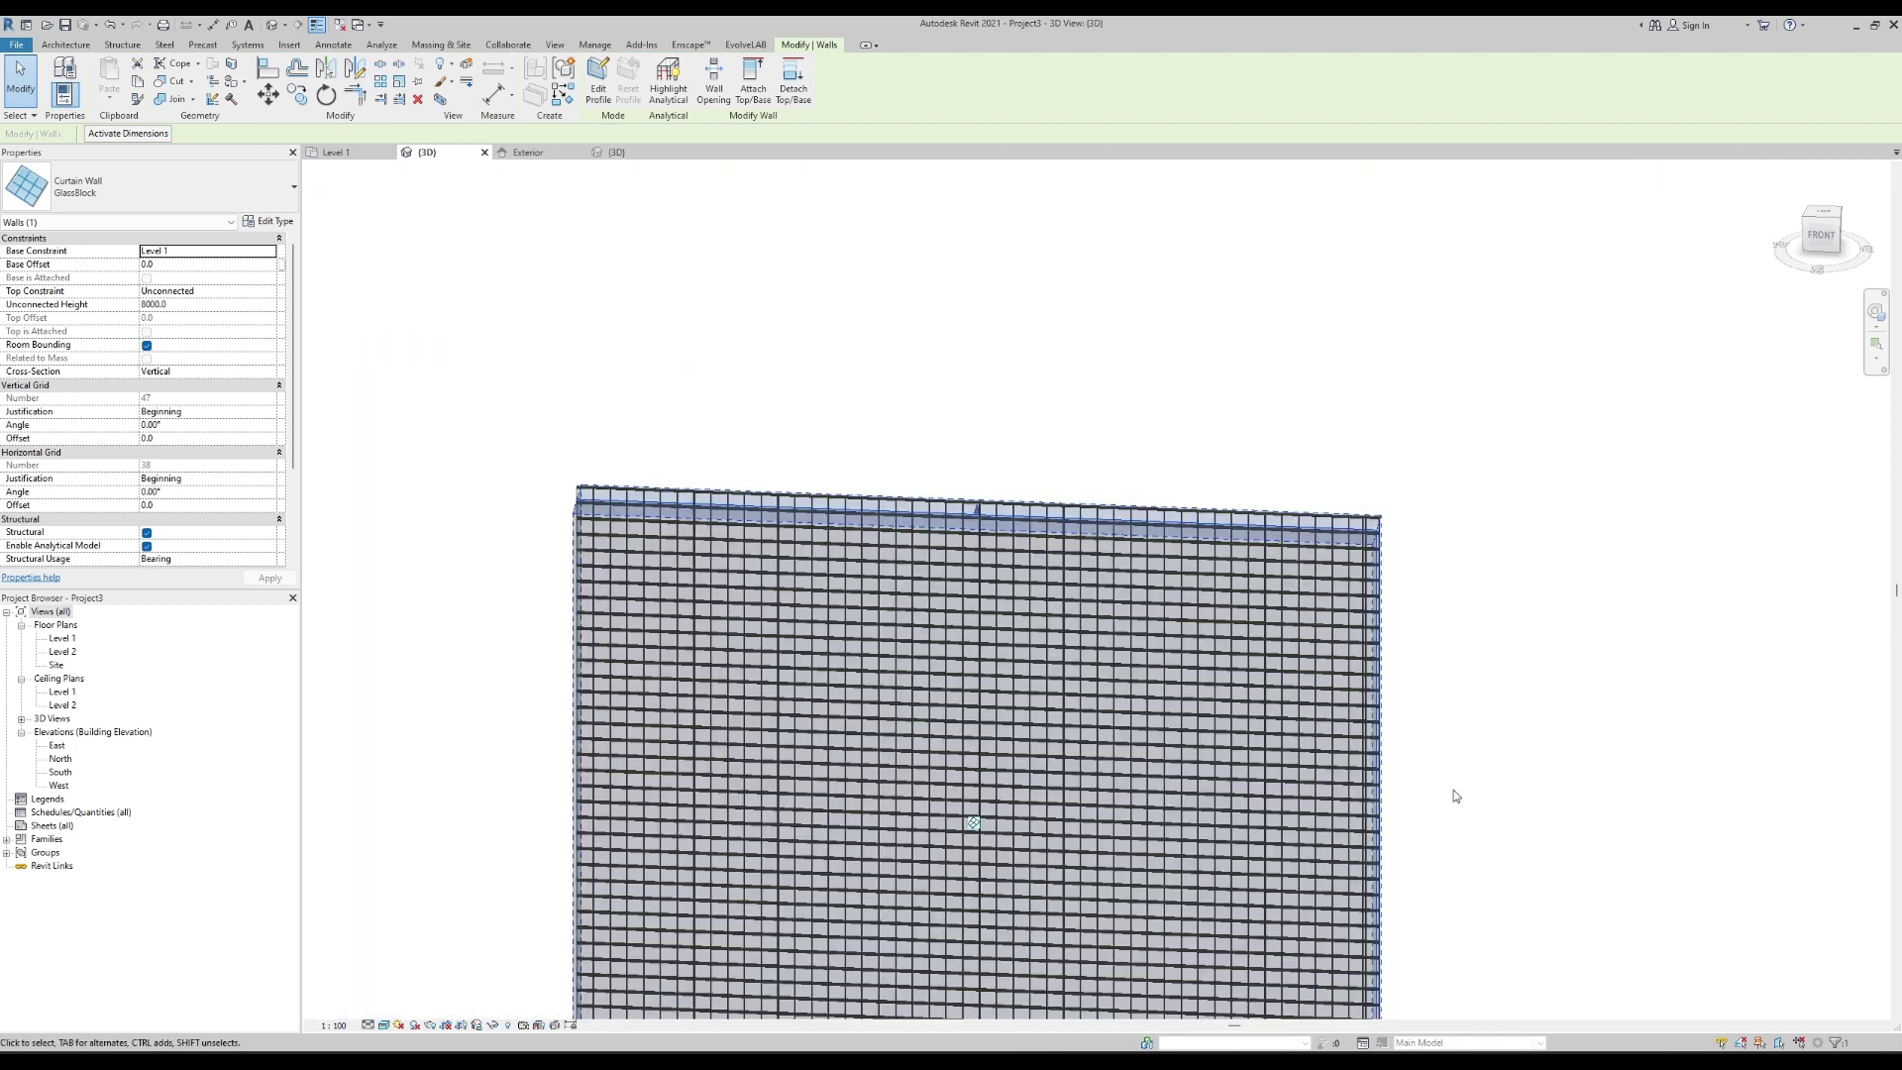
scroll(1342, 817, "up", 4)
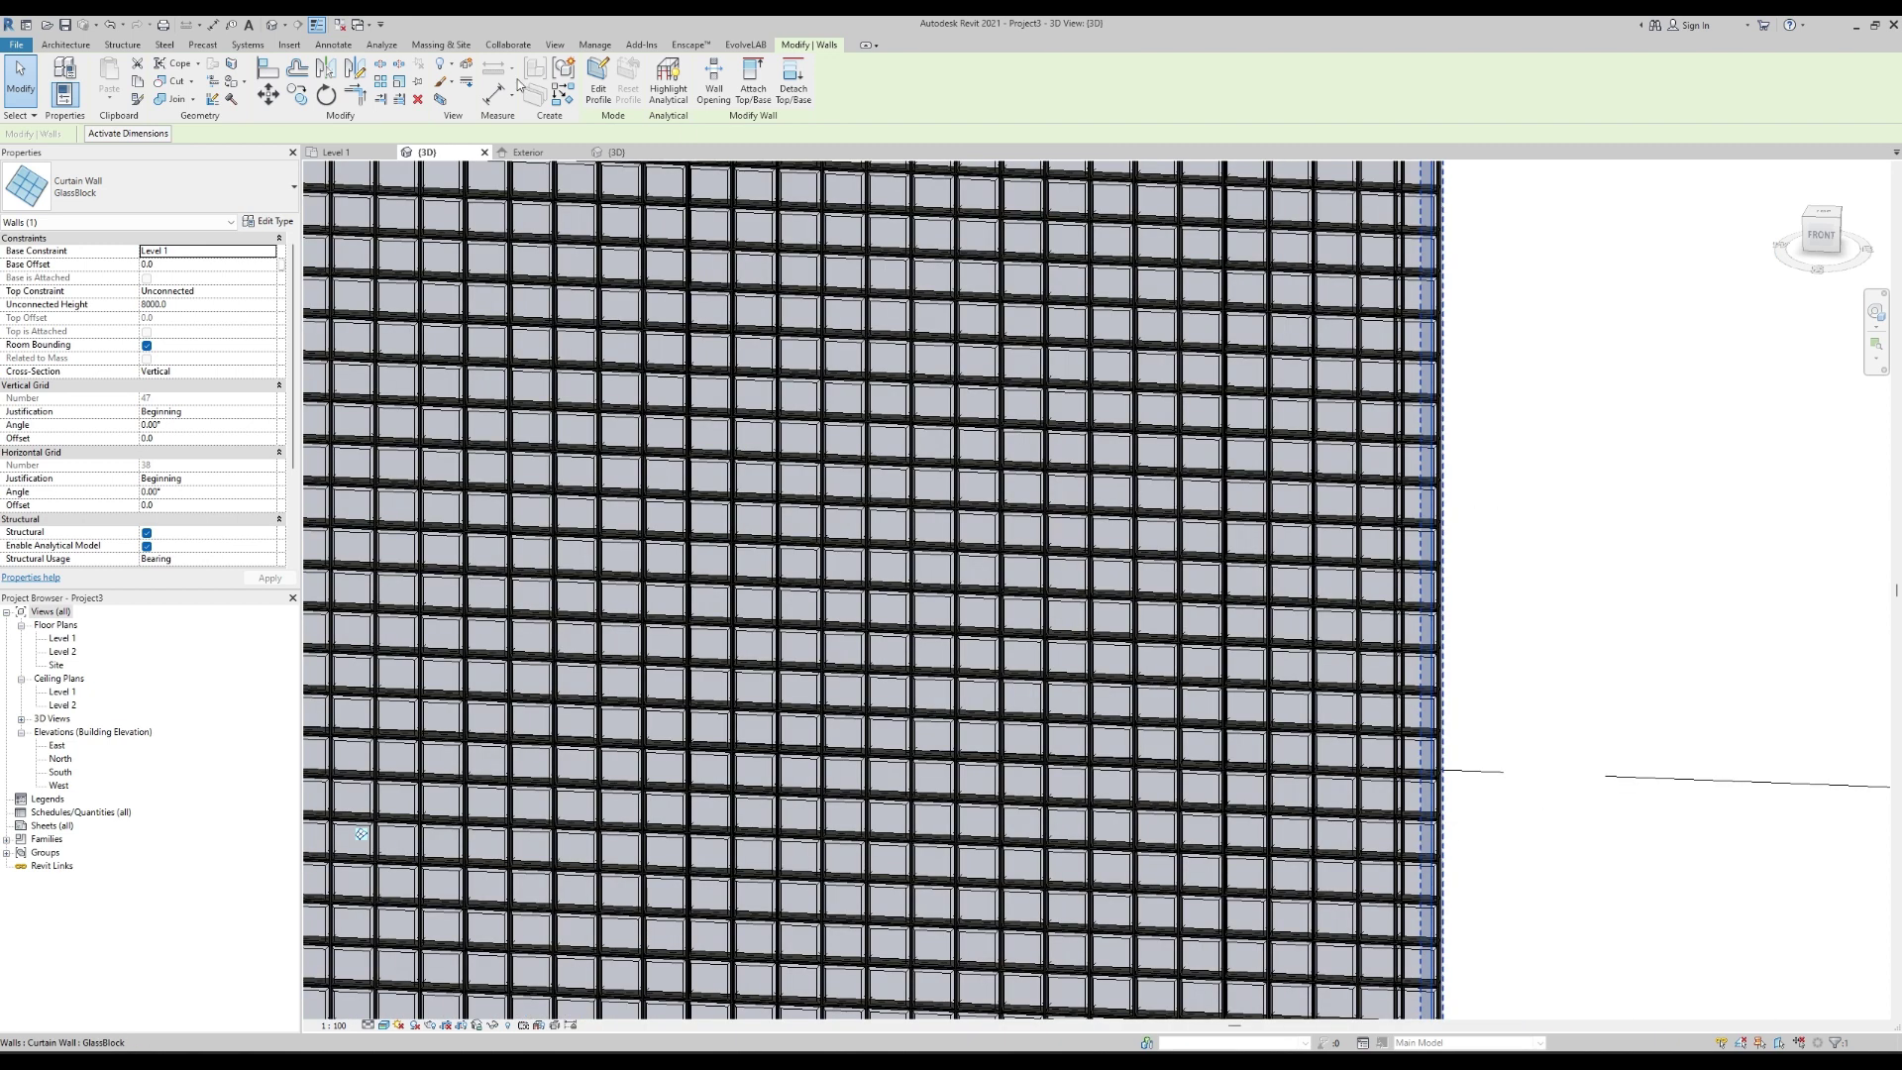
Start the Enscape live rendering of the project's 3D view.
left_click(693, 45)
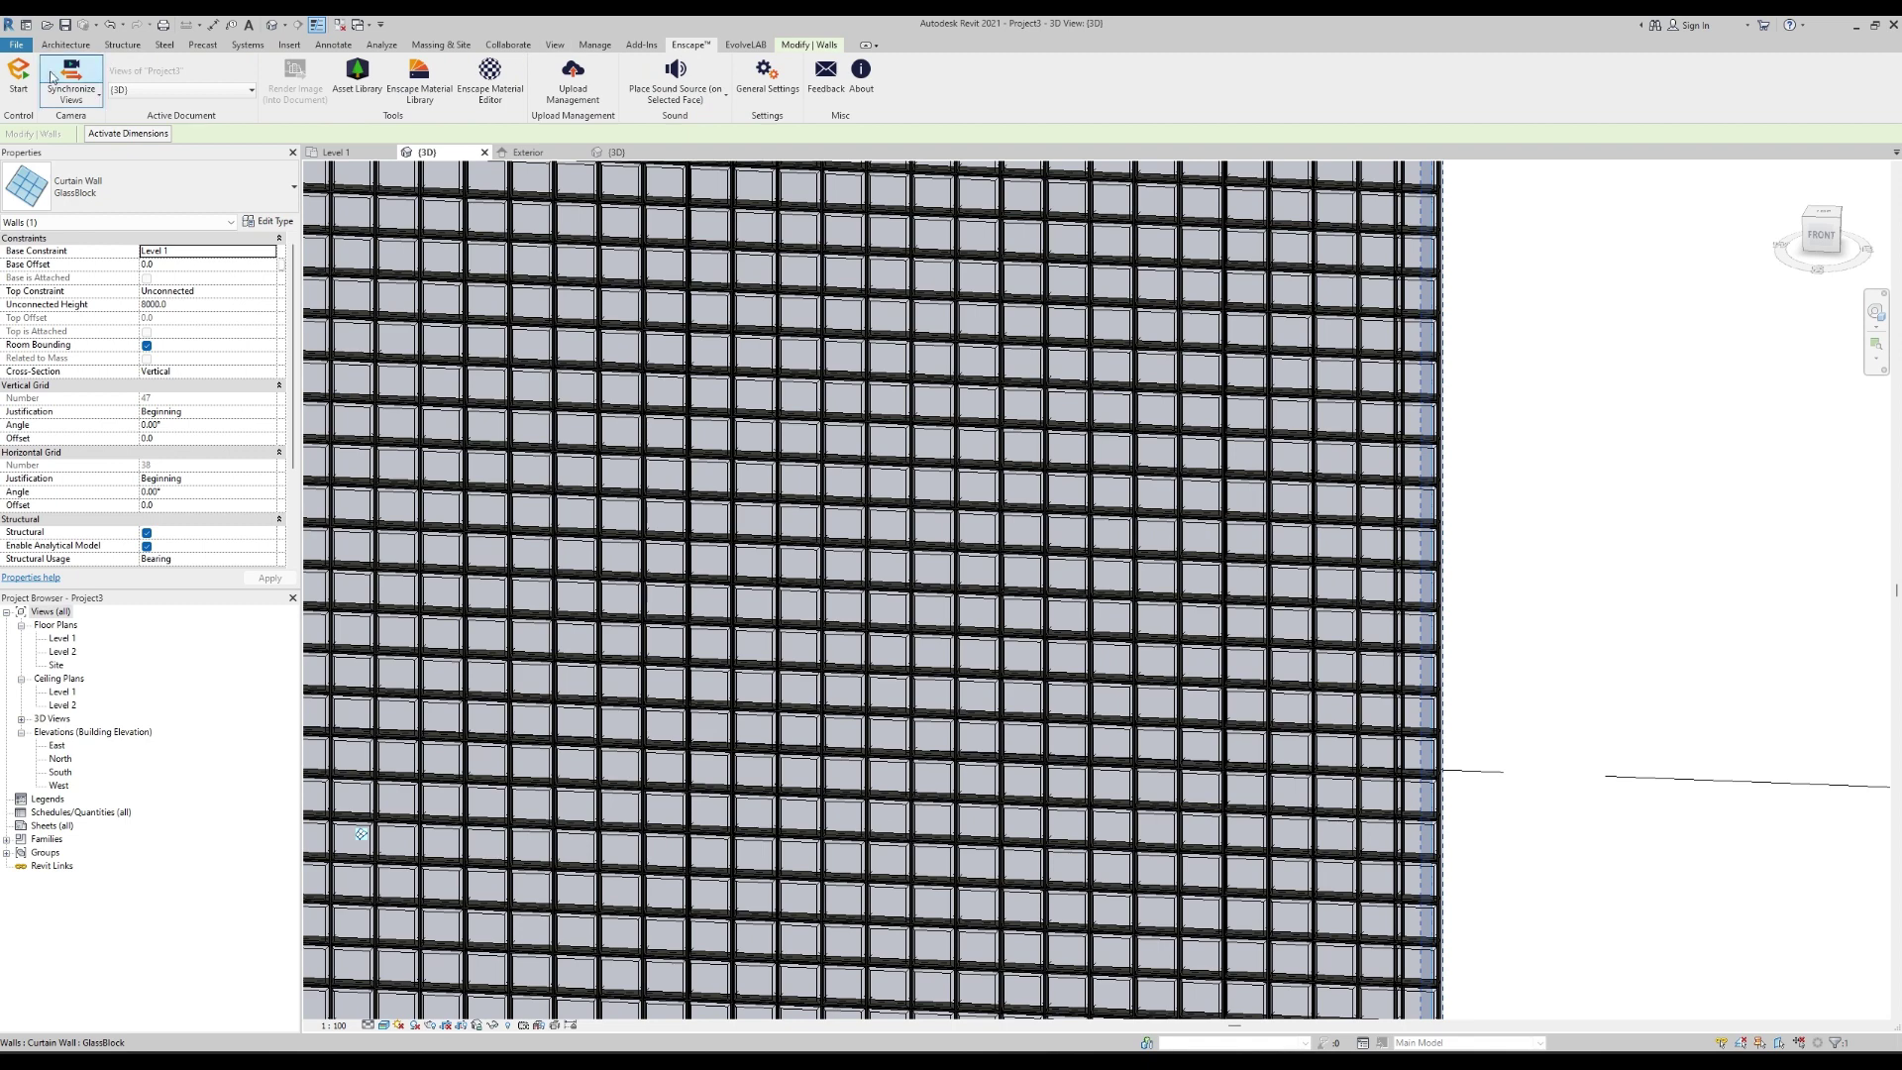
left_click(16, 87)
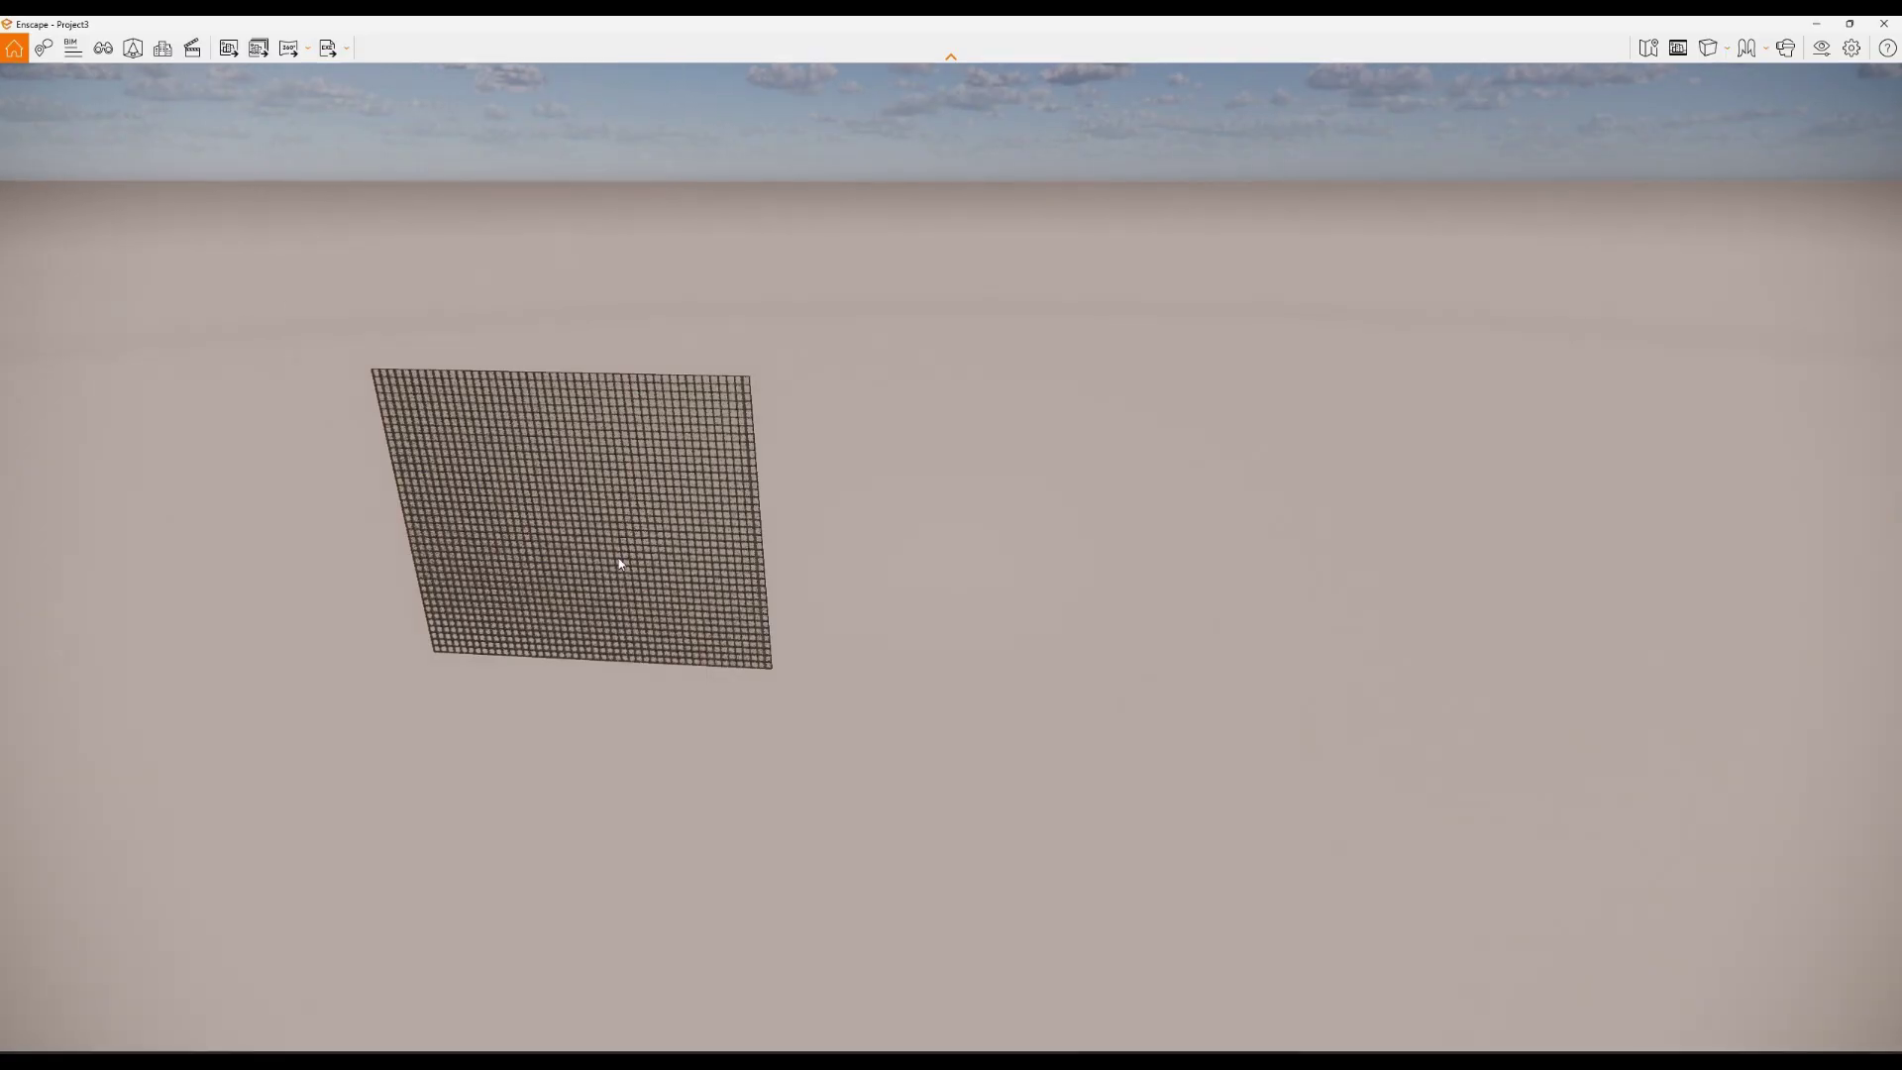
Examine the rendered glass block wall from the front, along its side edge, and close up at the individual blocks.
key("w")
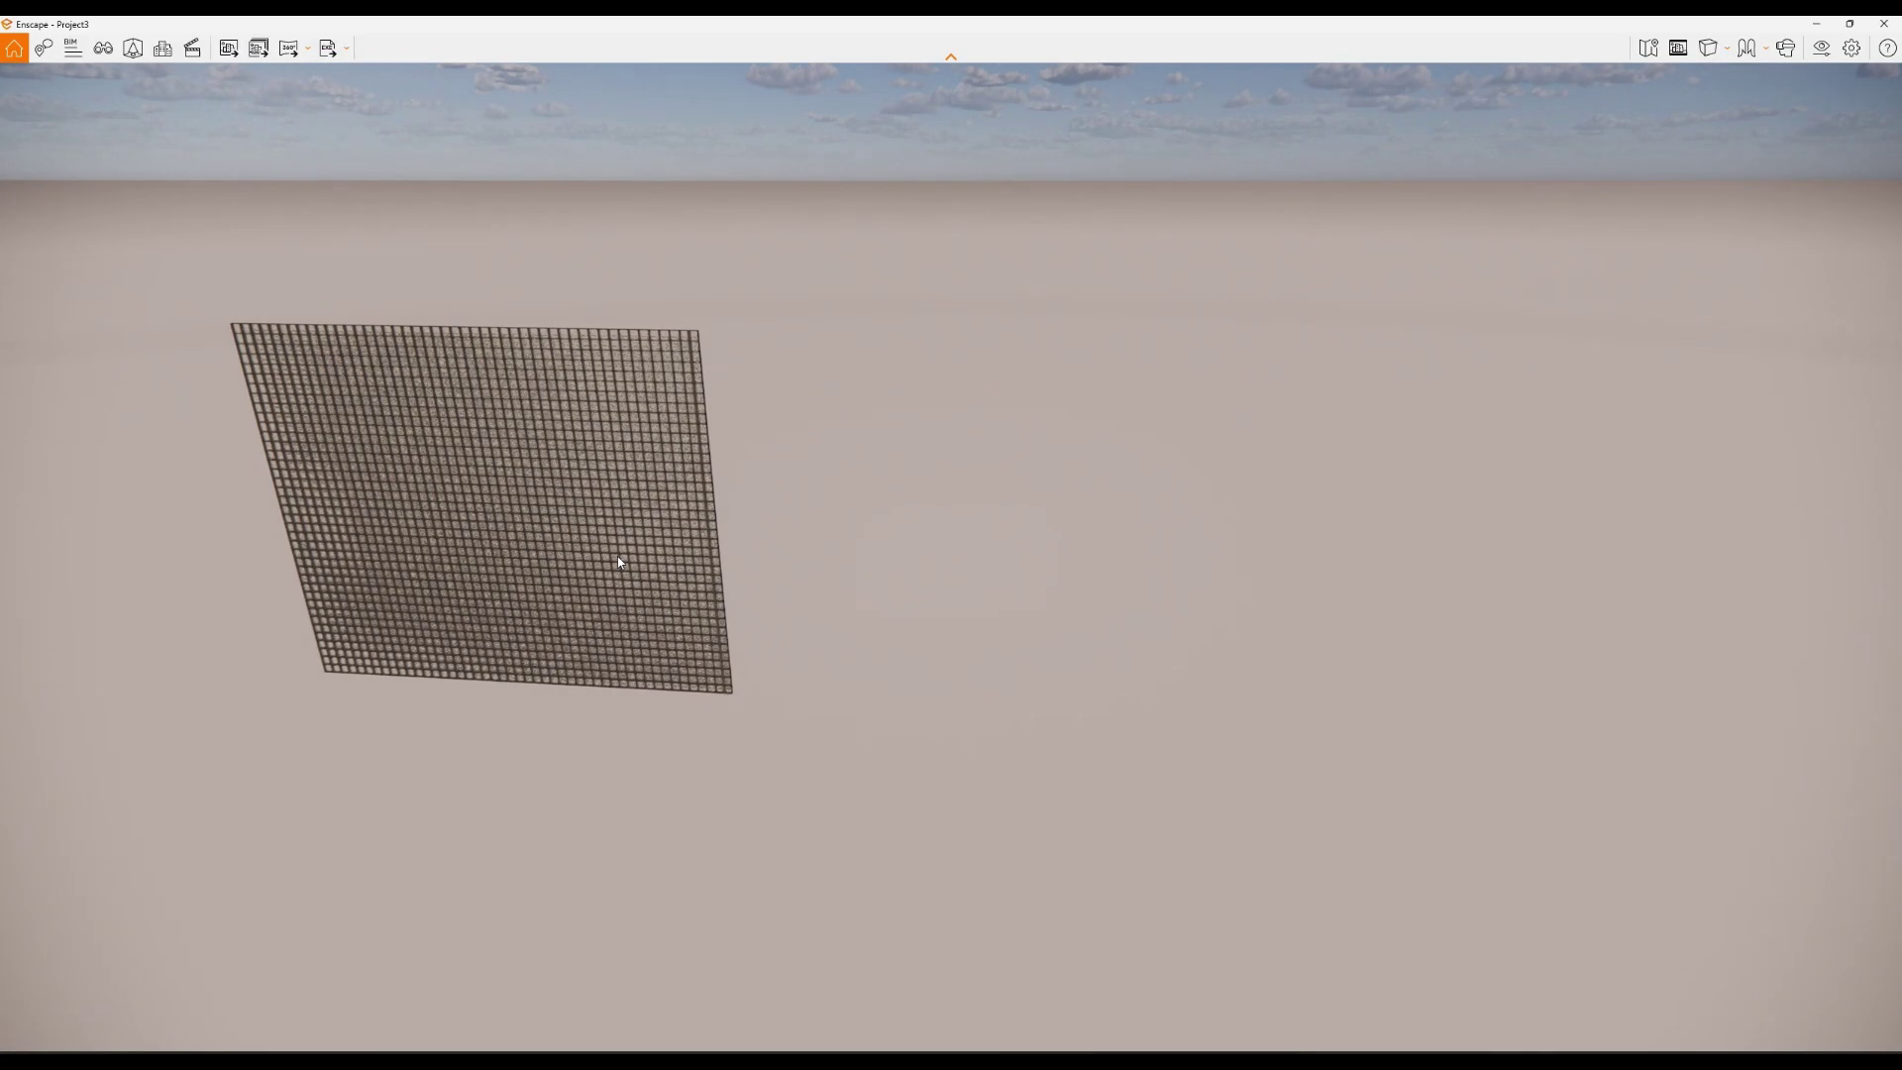
left_click_drag(453, 542, 494, 653)
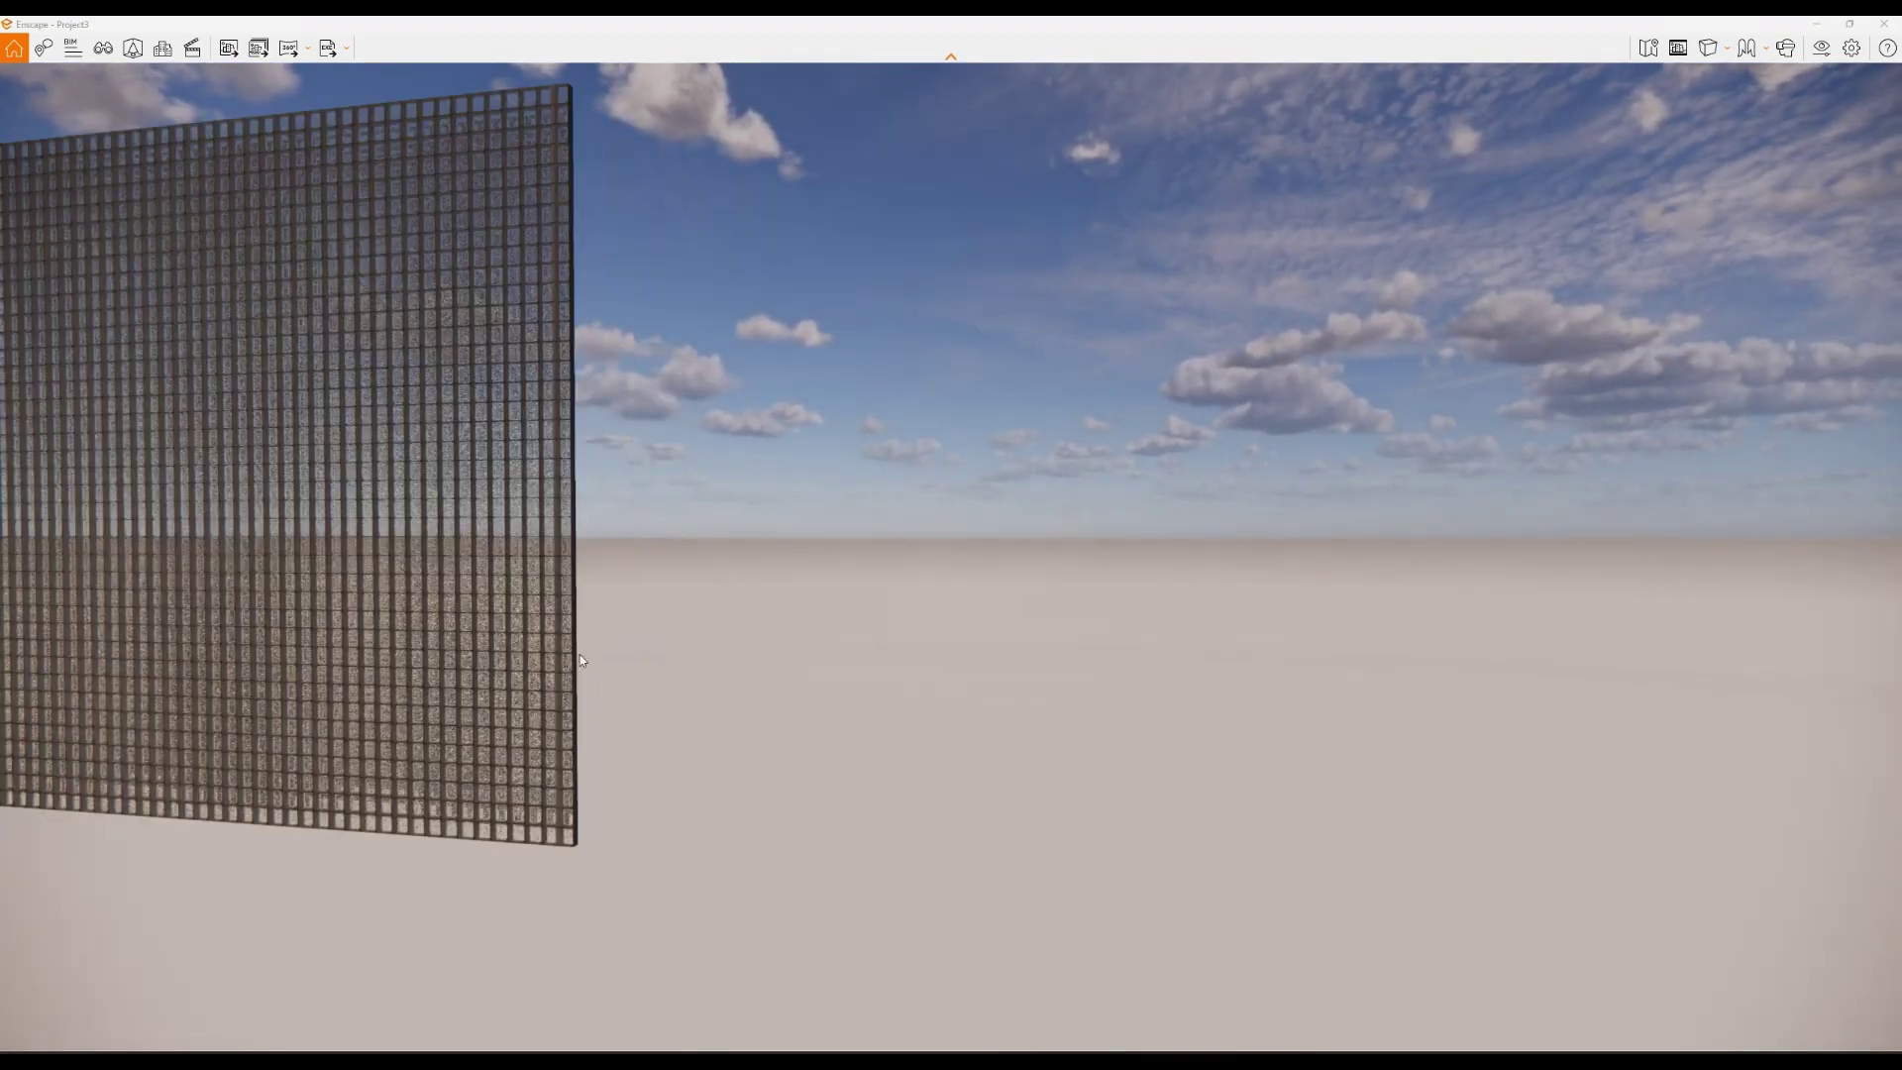
key("a")
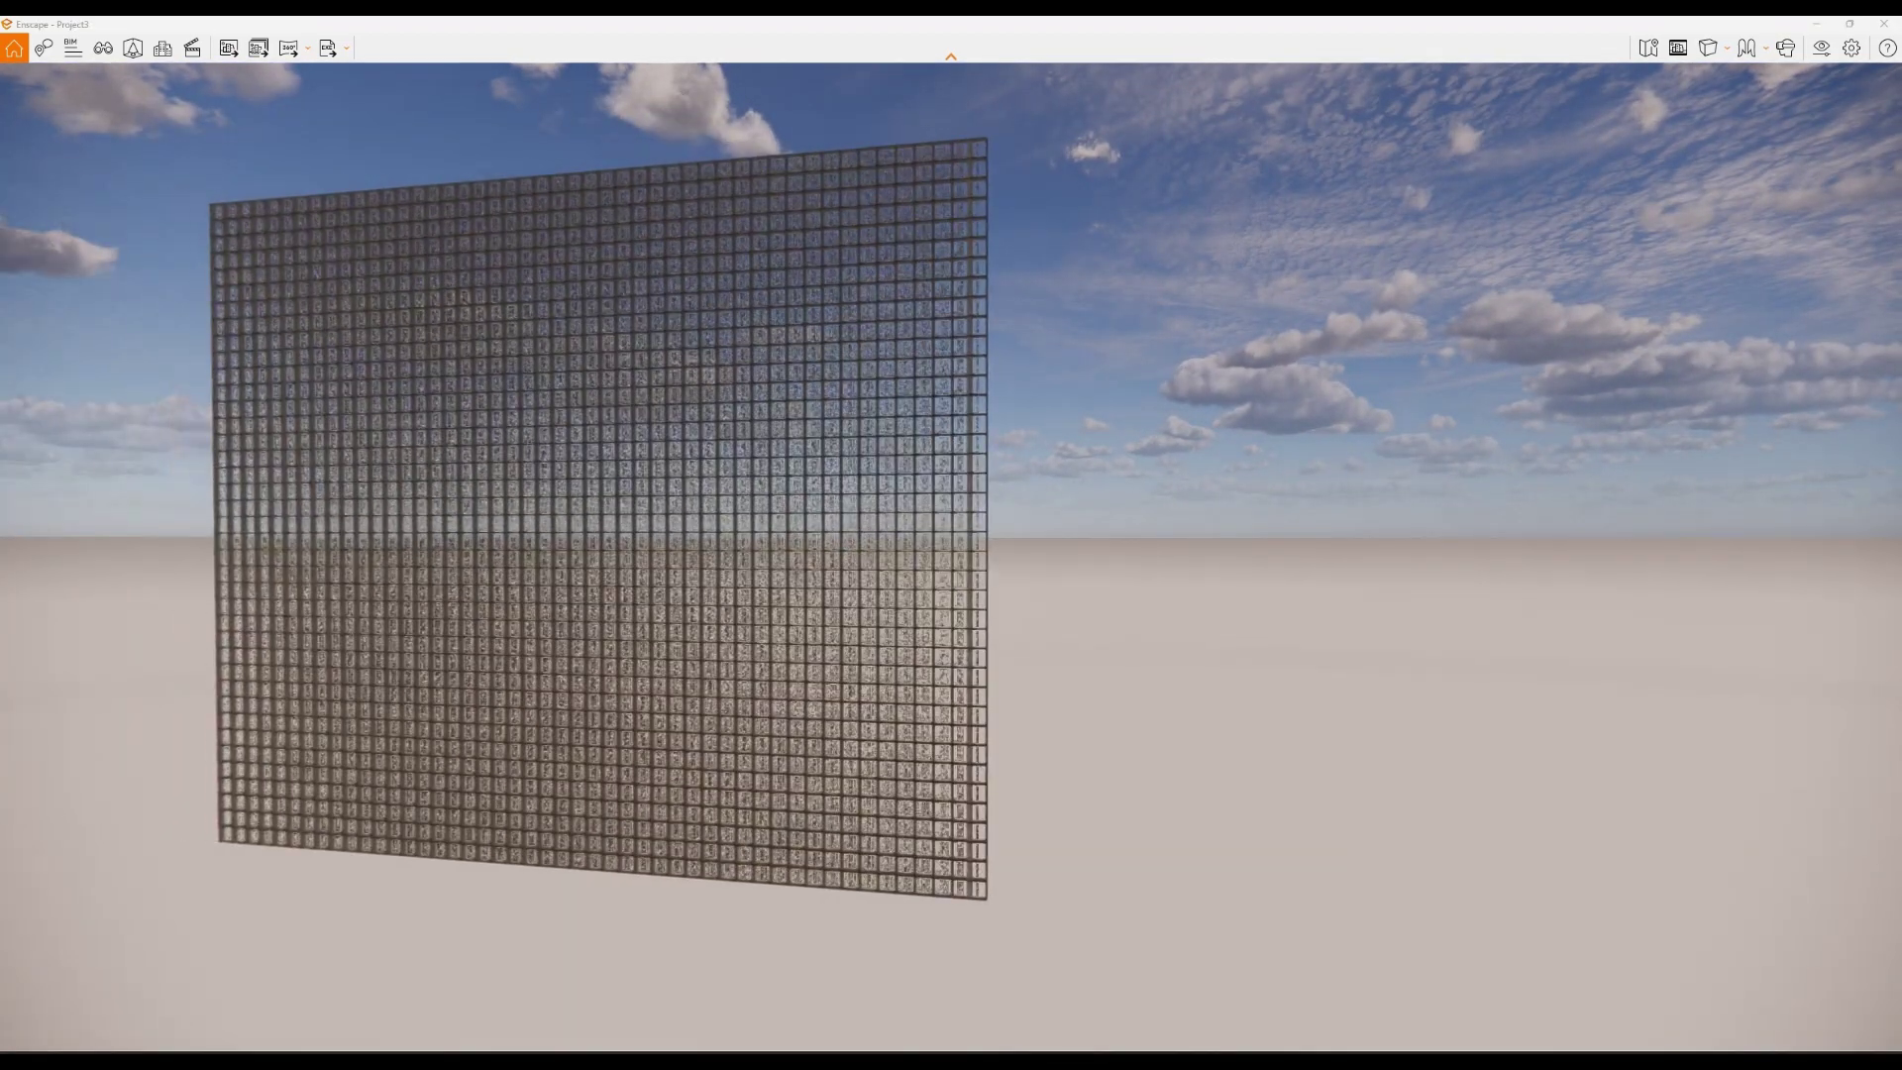
key("w")
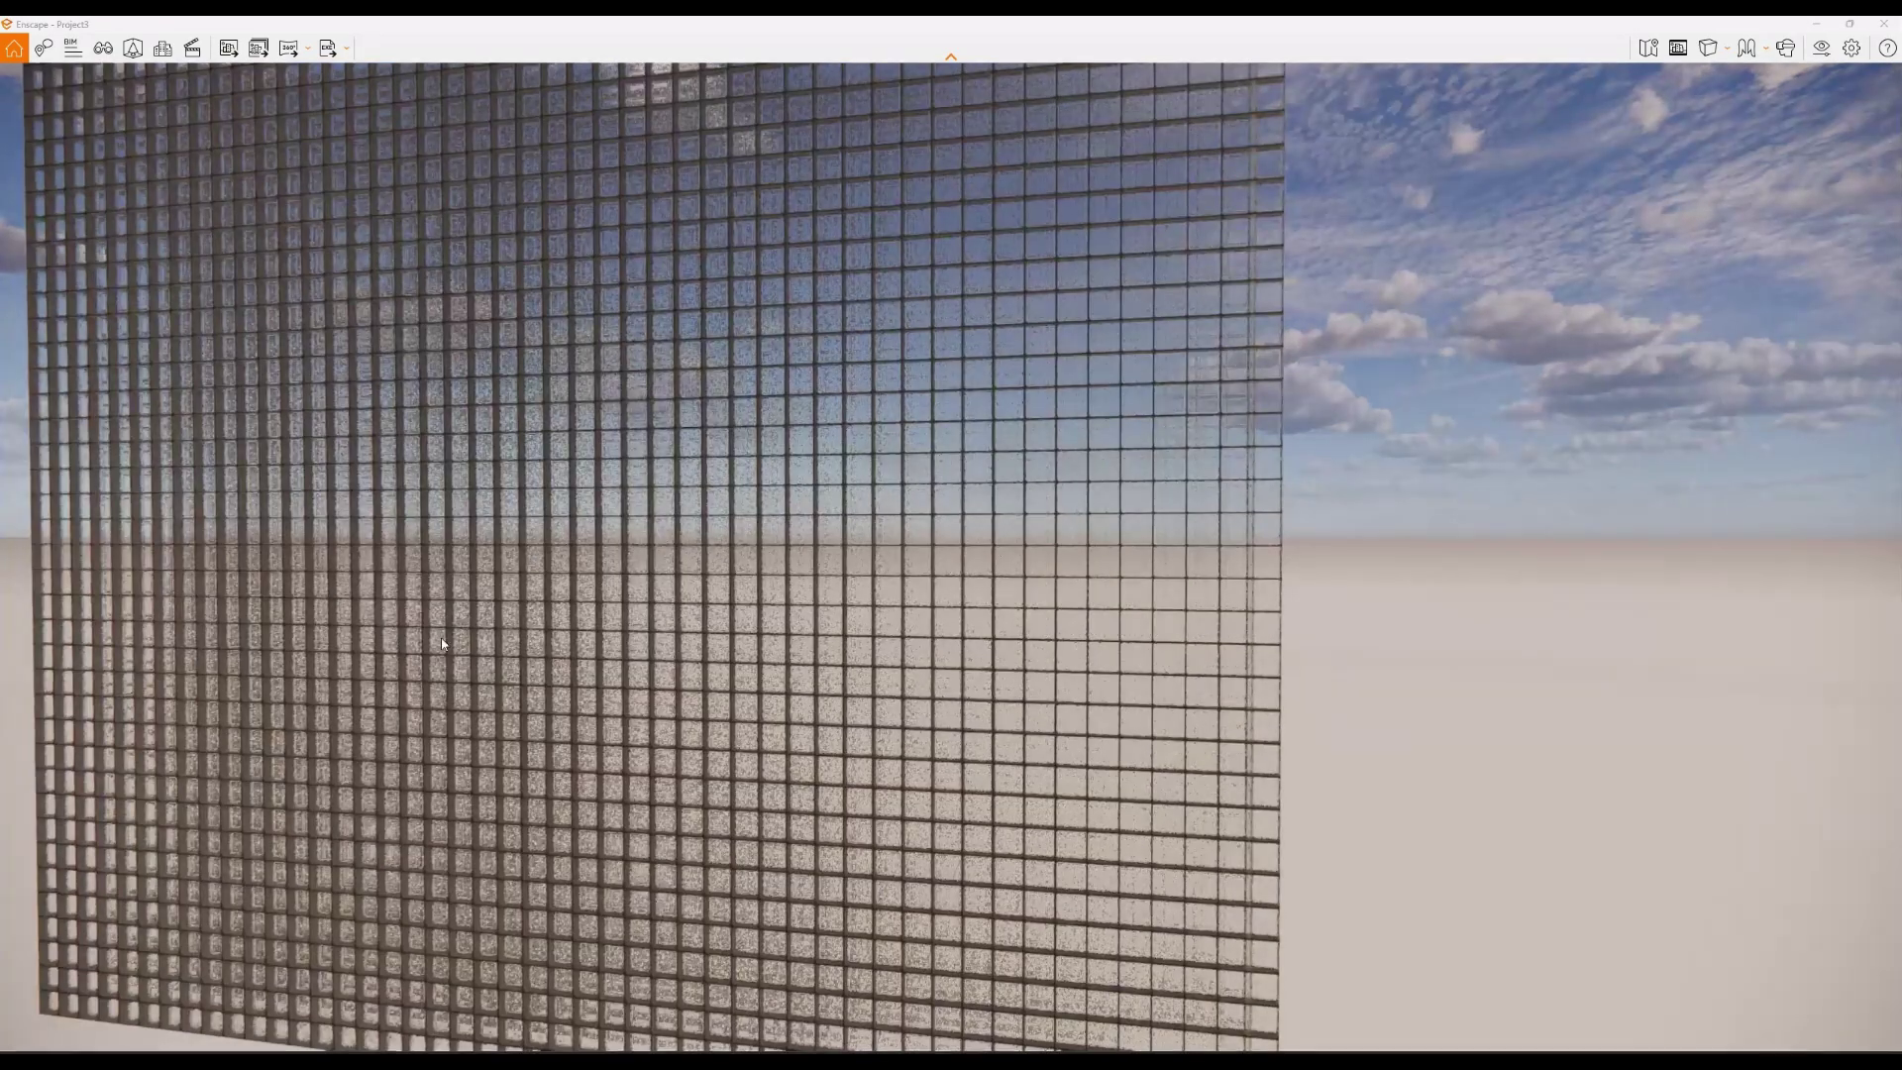
key("w")
key("s")
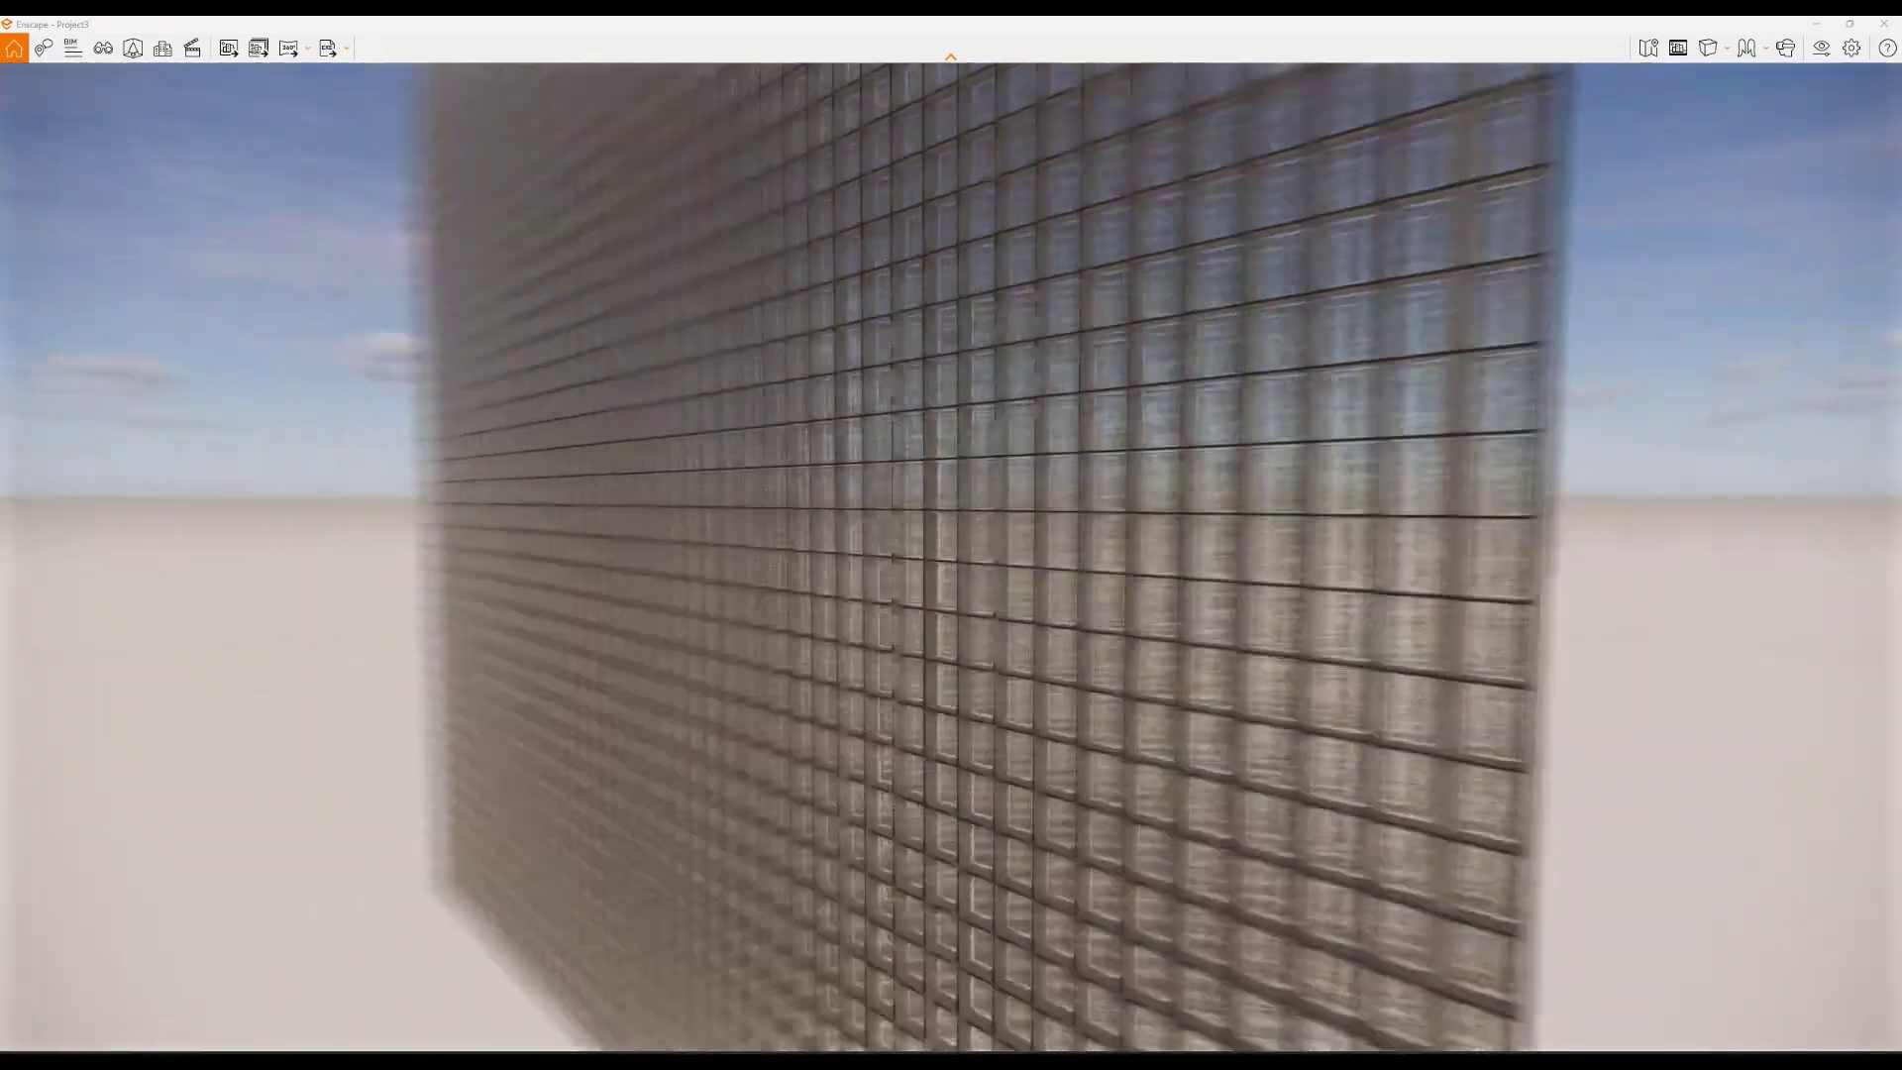
key("d")
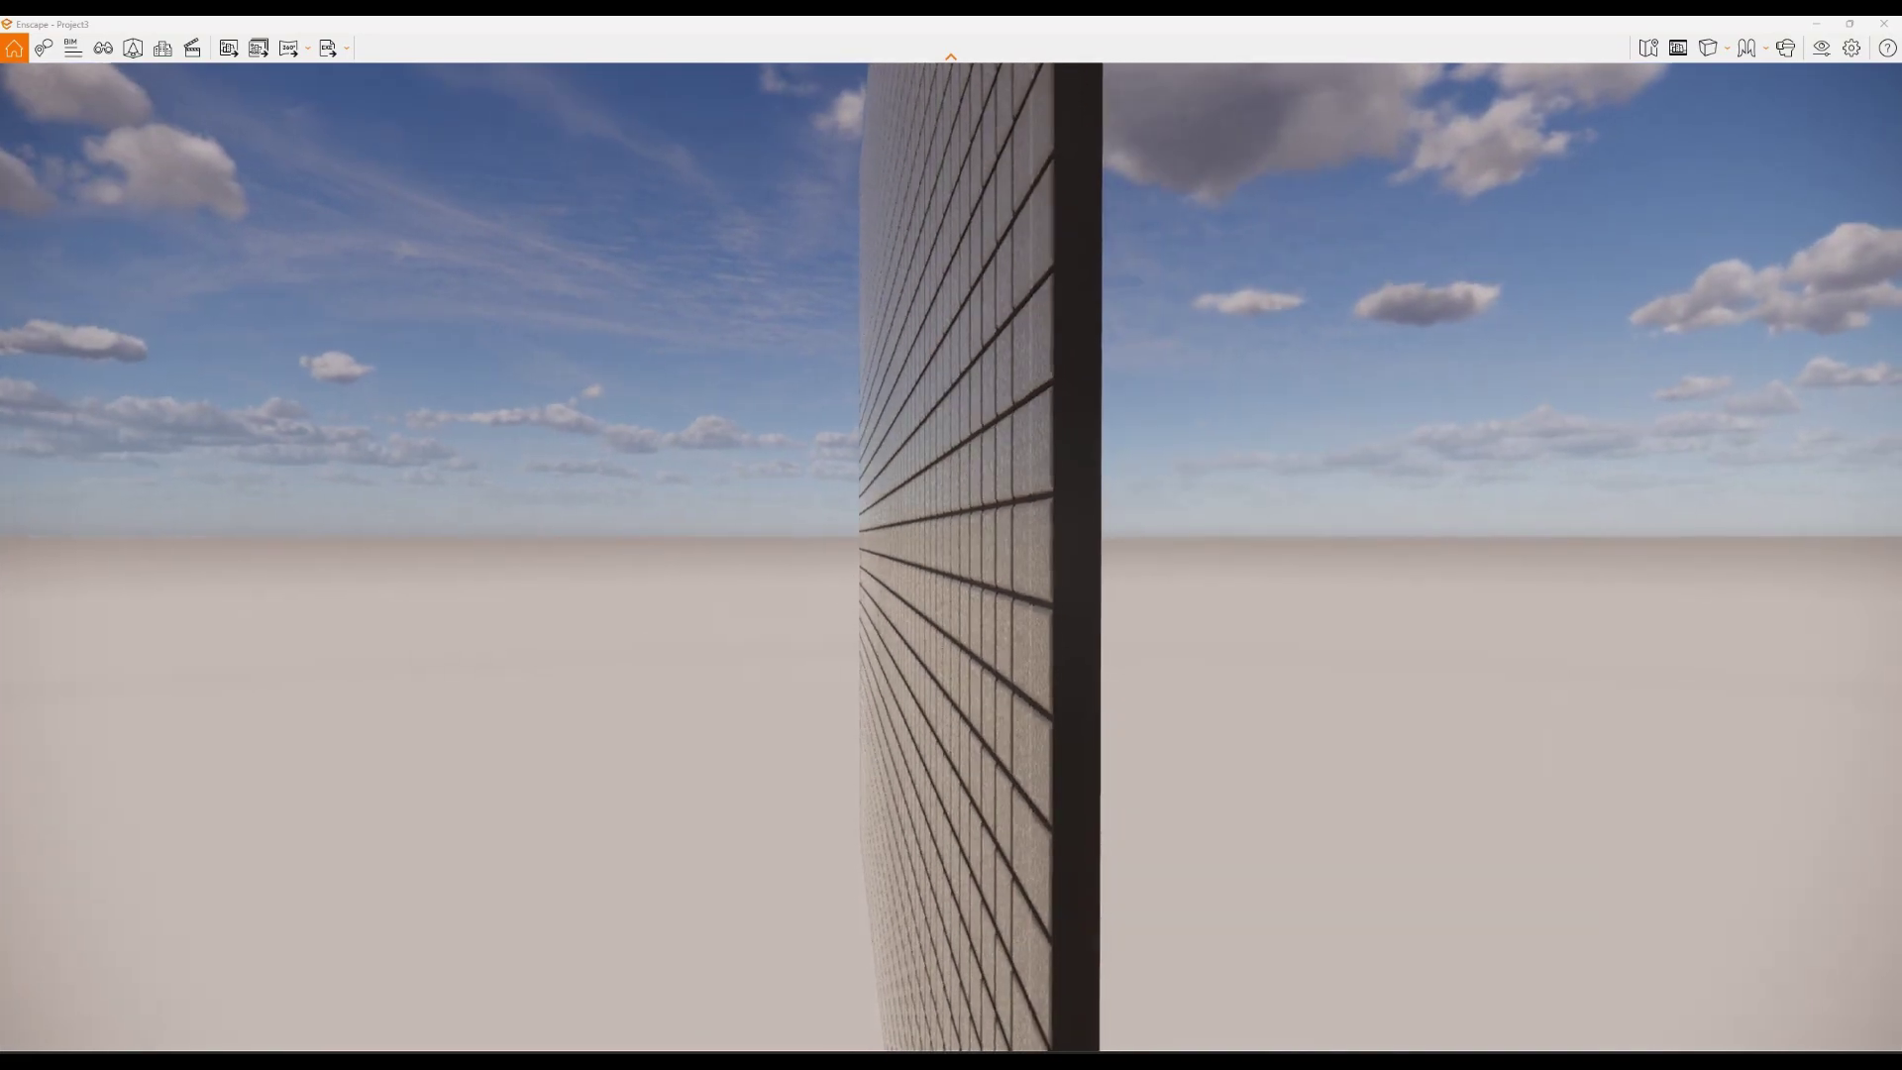
key("a")
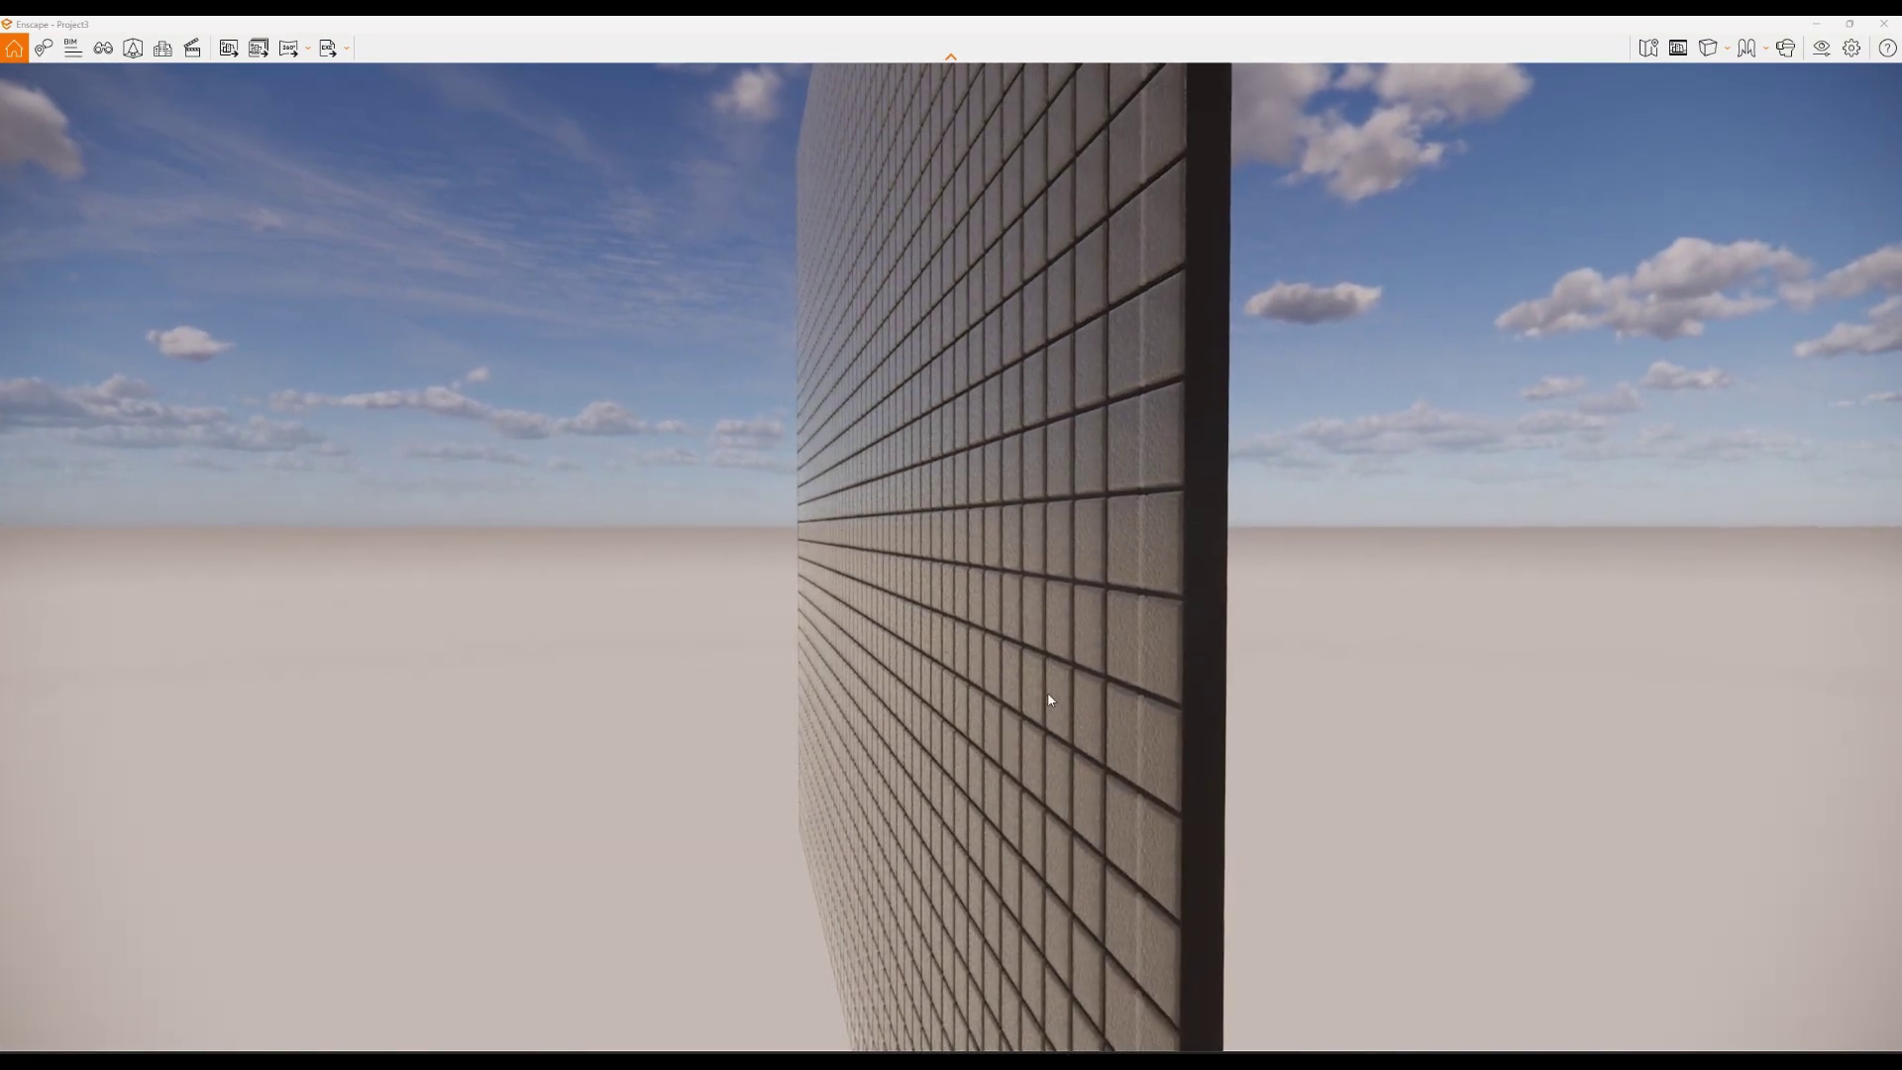
key("w")
left_click_drag(1232, 734, 991, 734)
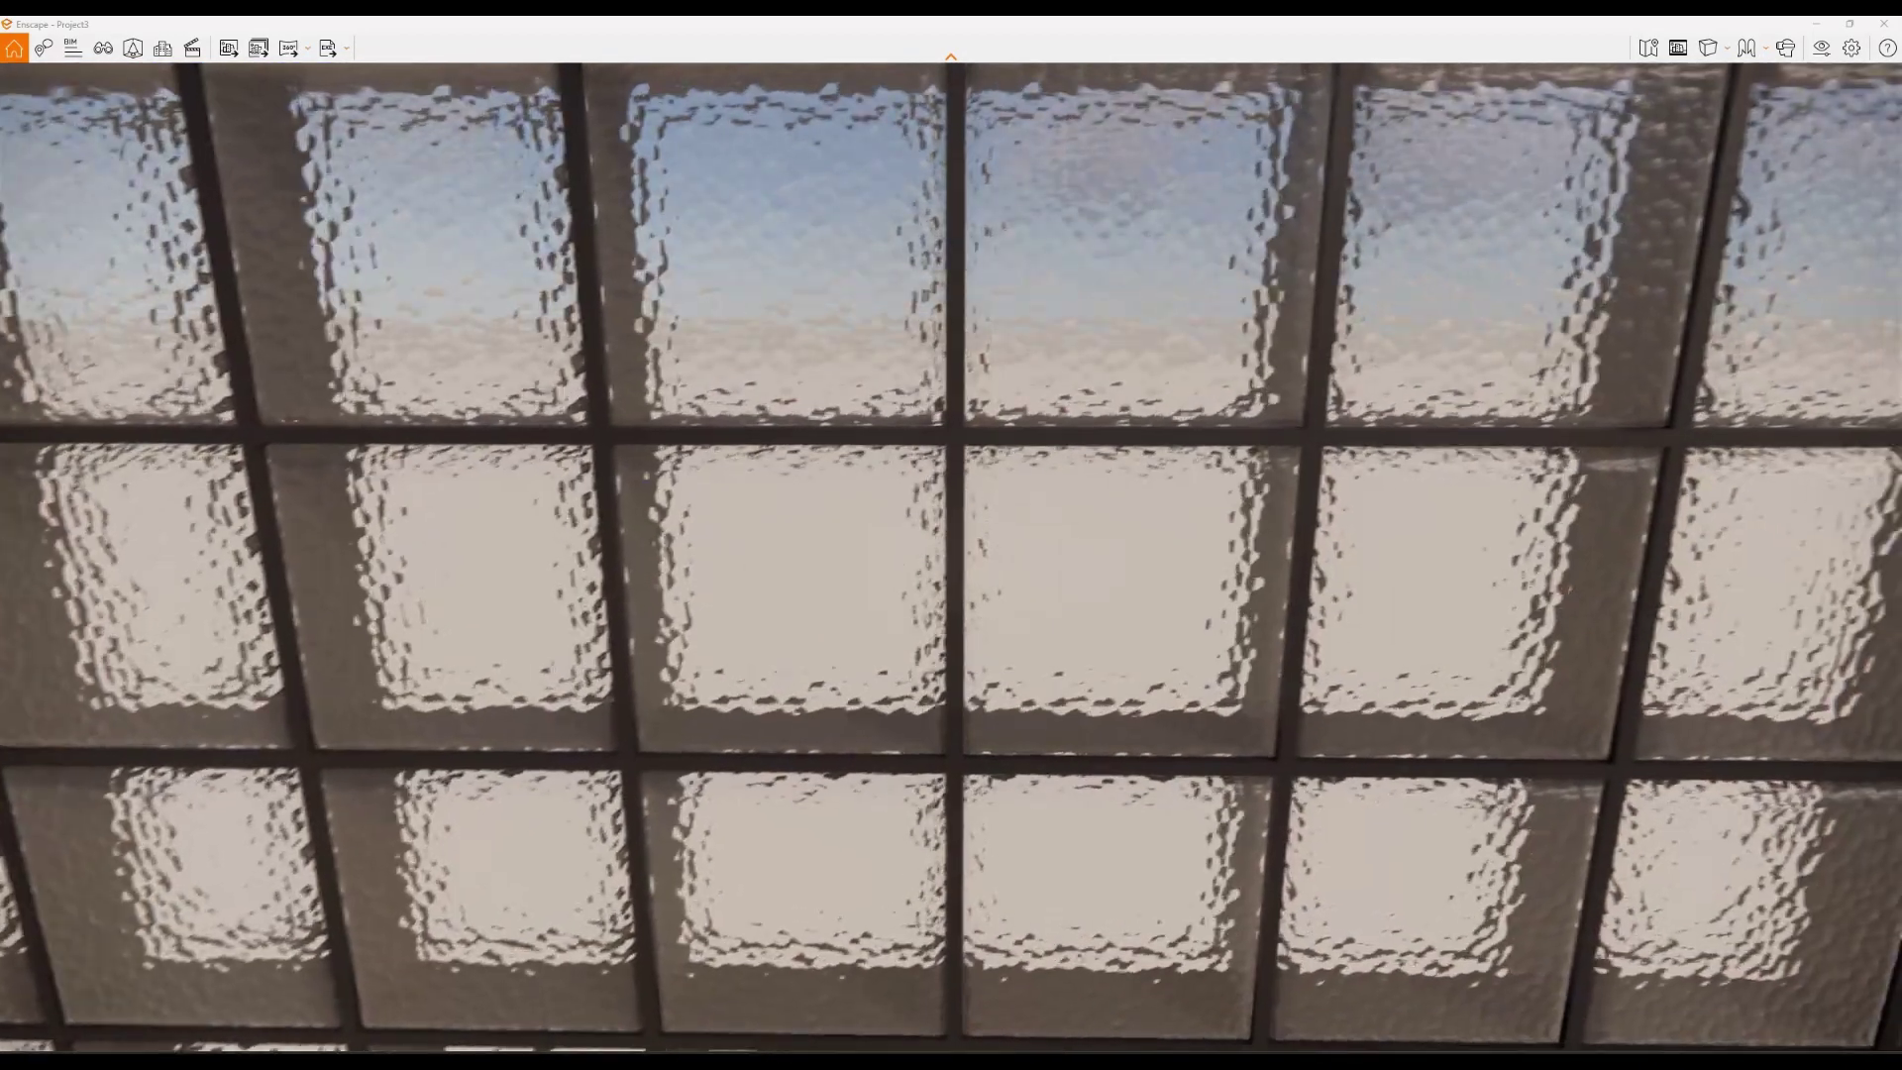
scroll(791, 623, "down", 5)
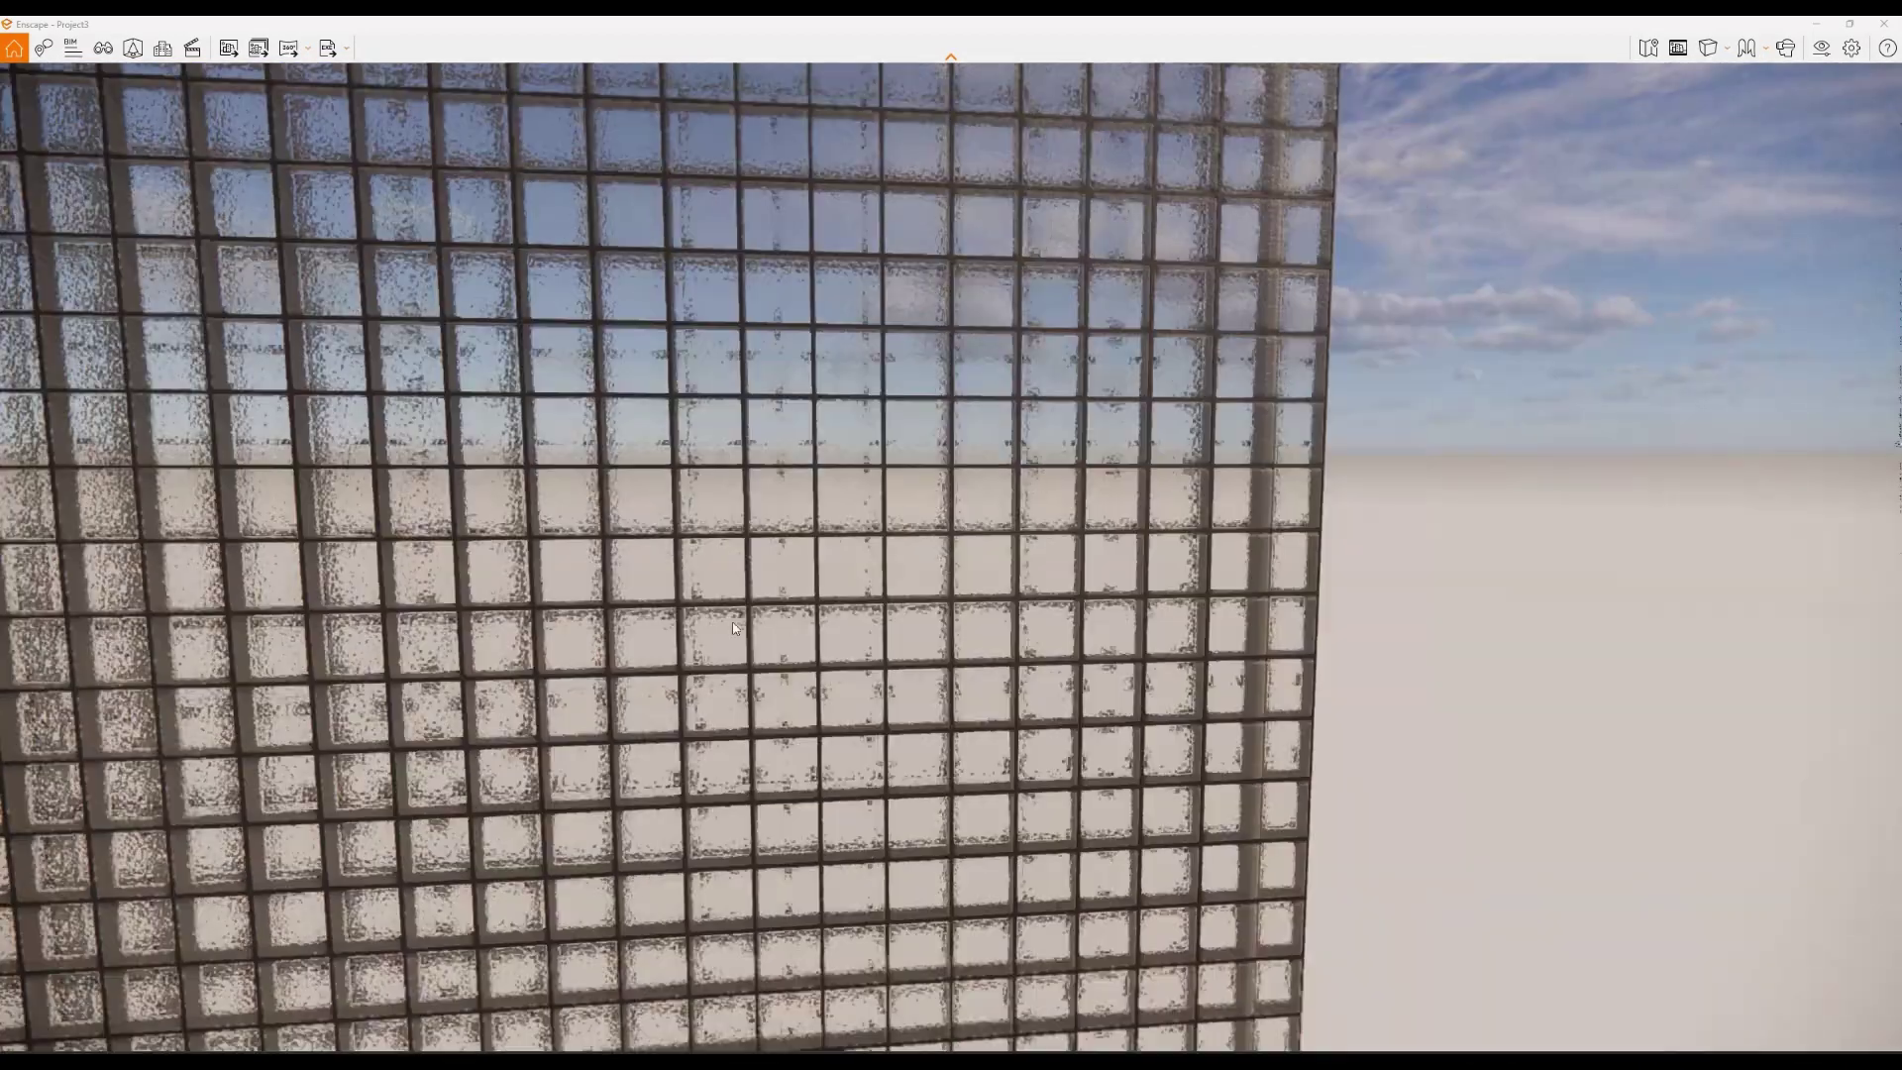